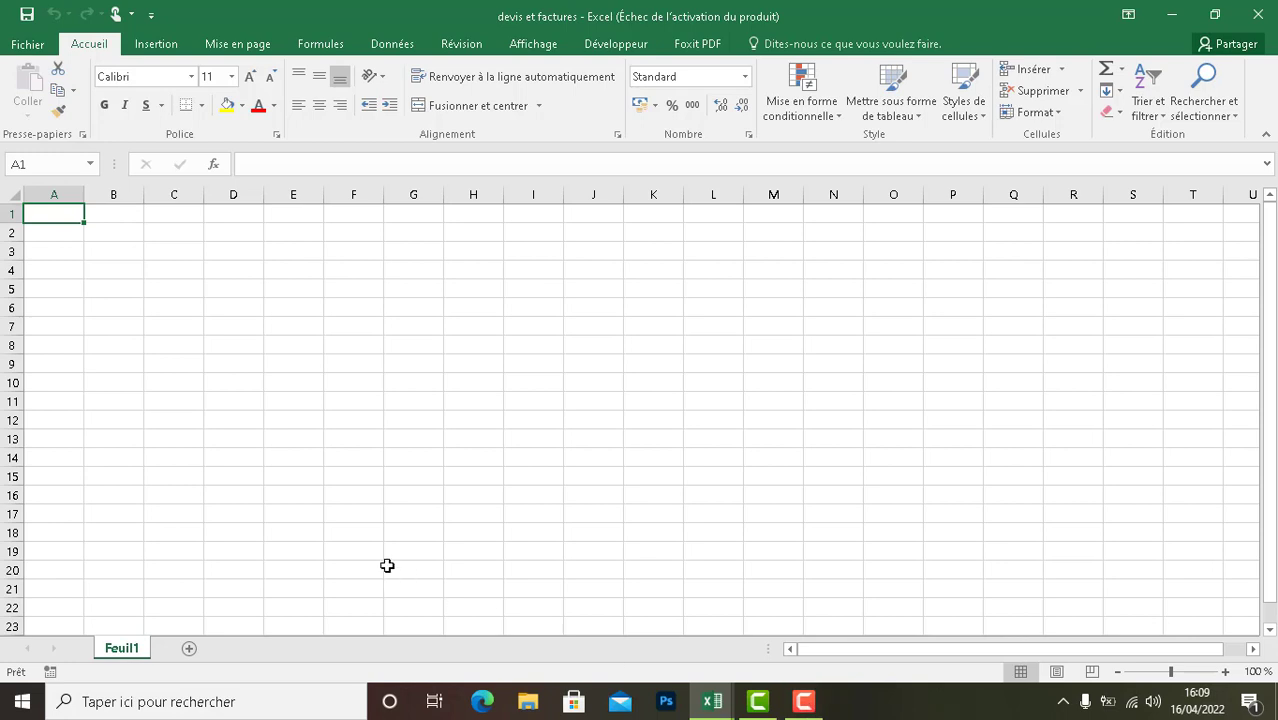
pyautogui.click(234, 310)
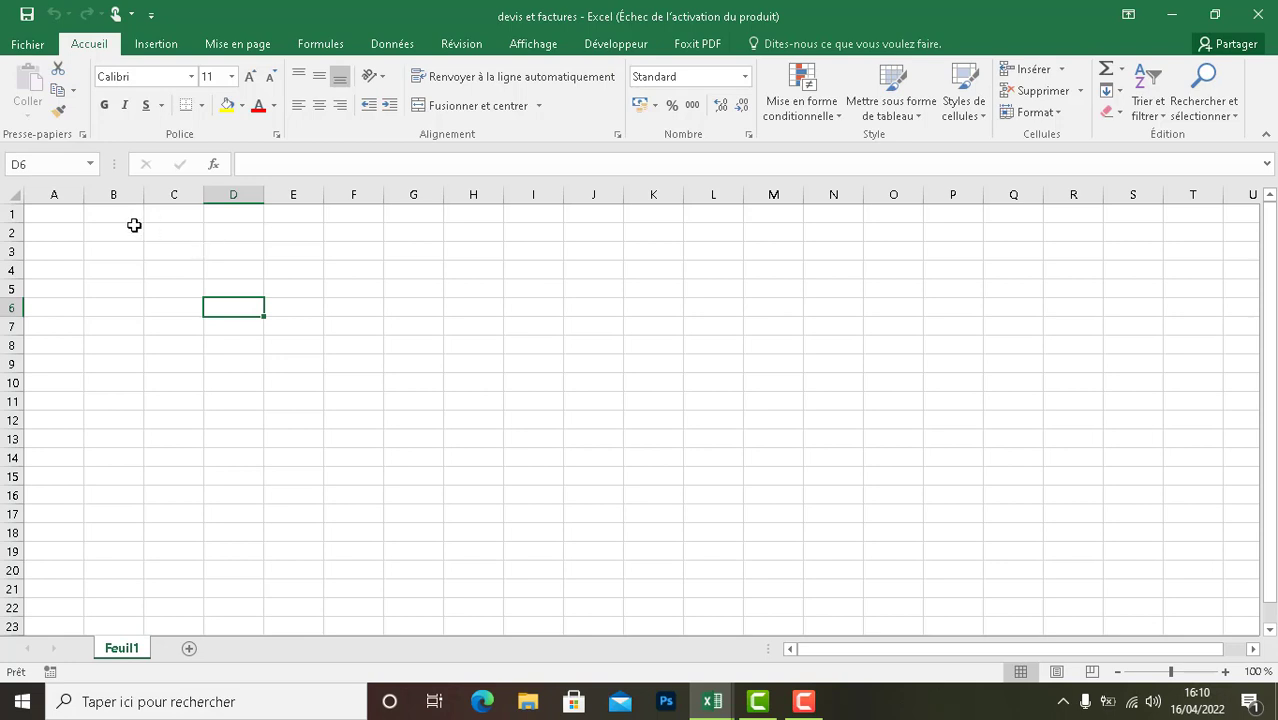
pyautogui.click(67, 218)
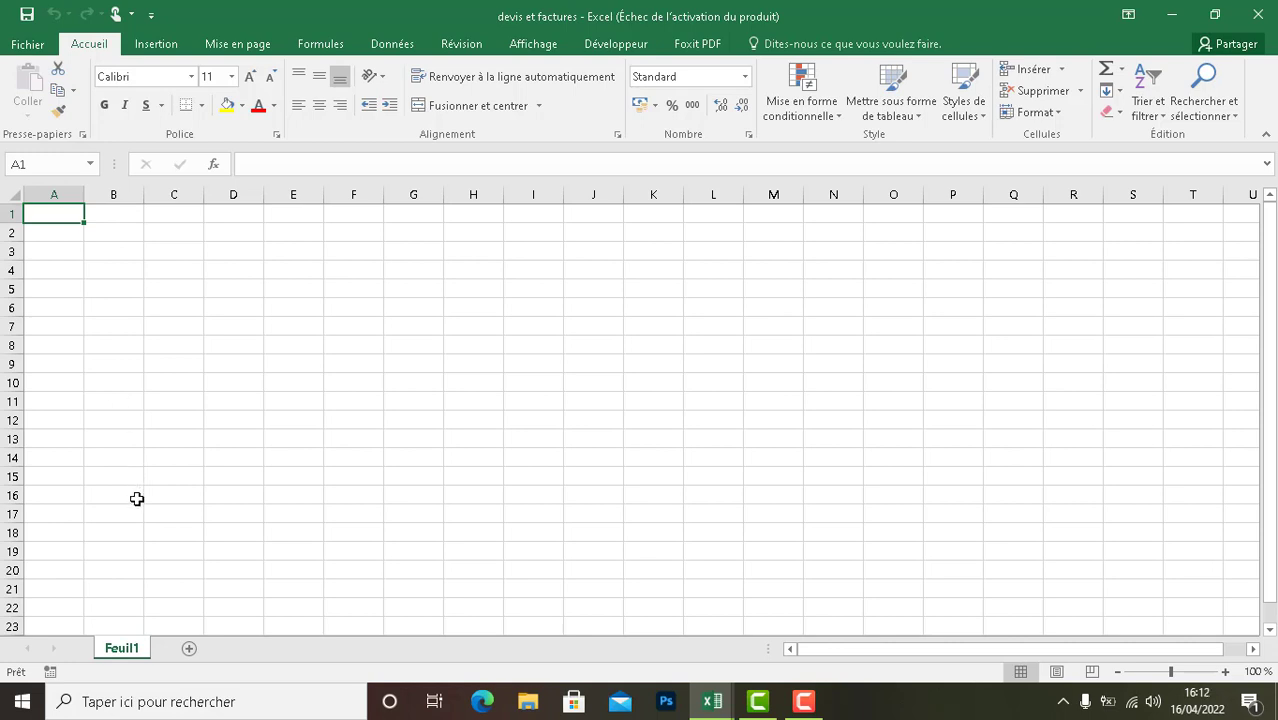
# - Rename the sheet Feuil1 as DEVIS
pyautogui.doubleClick(128, 649)
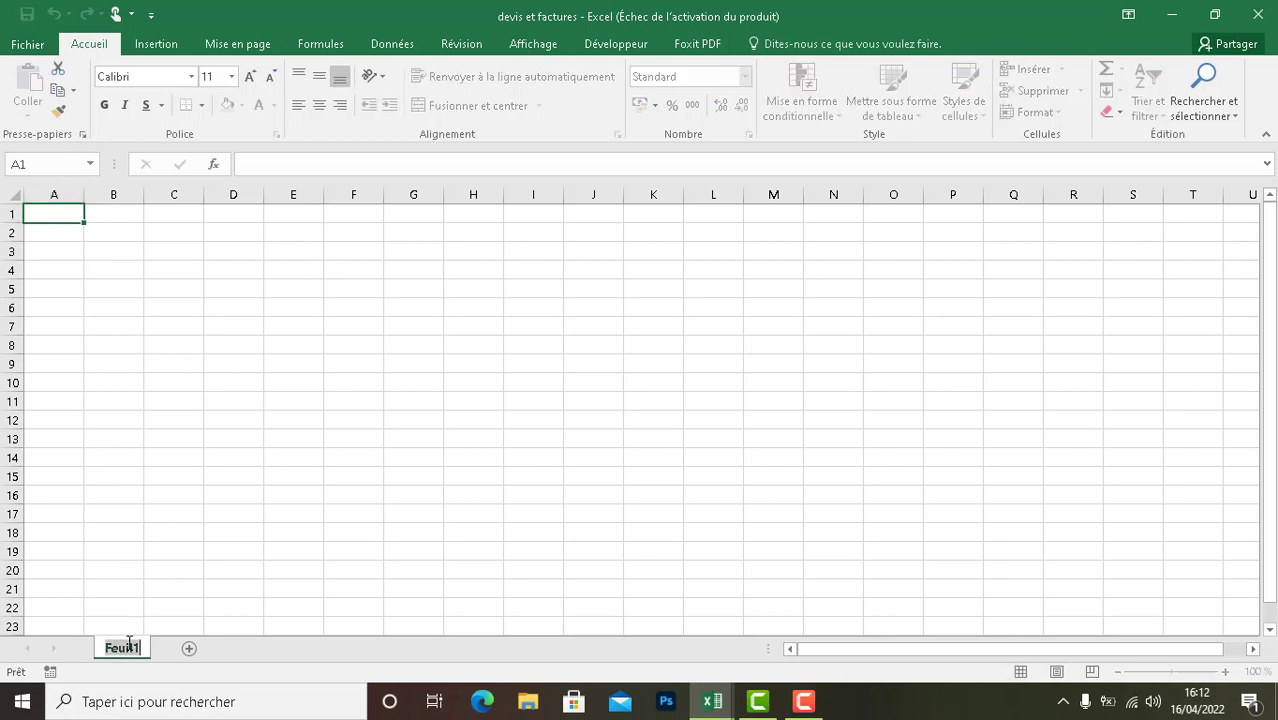
pyautogui.write('DEVIS')
pyautogui.click(184, 401)
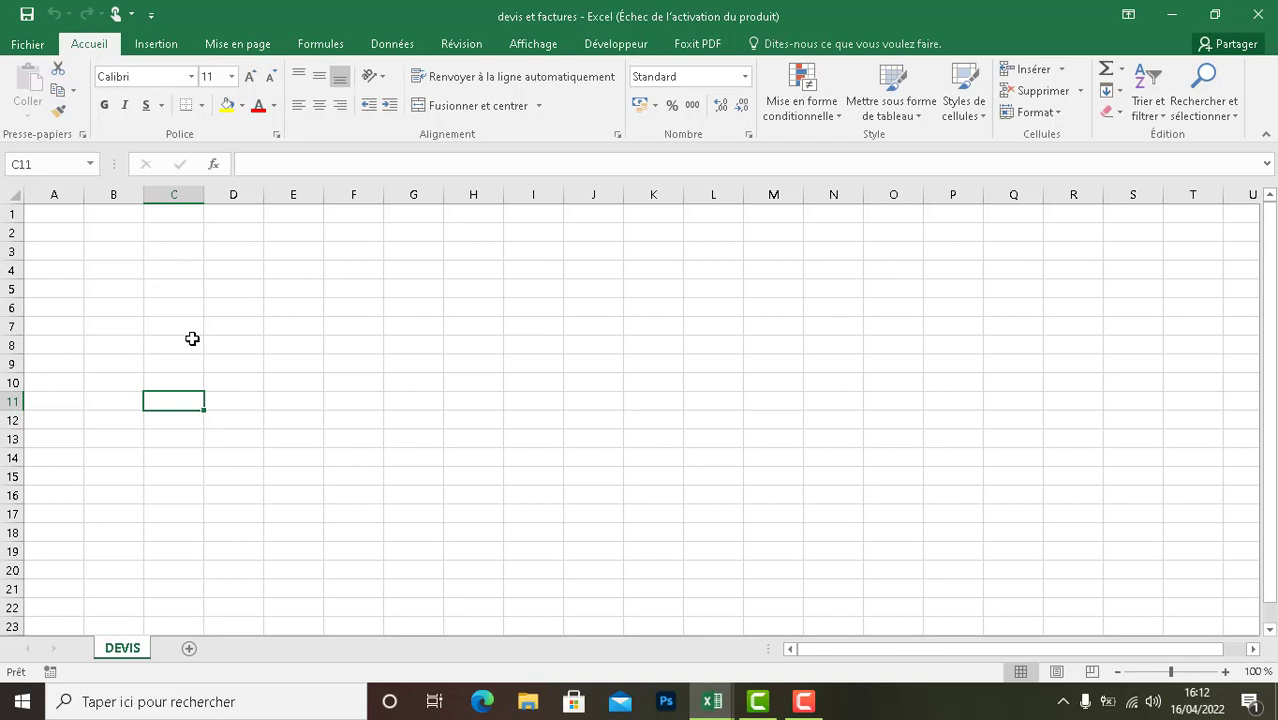
# - Set the workbook's calculation option to Automatique
pyautogui.click(321, 46)
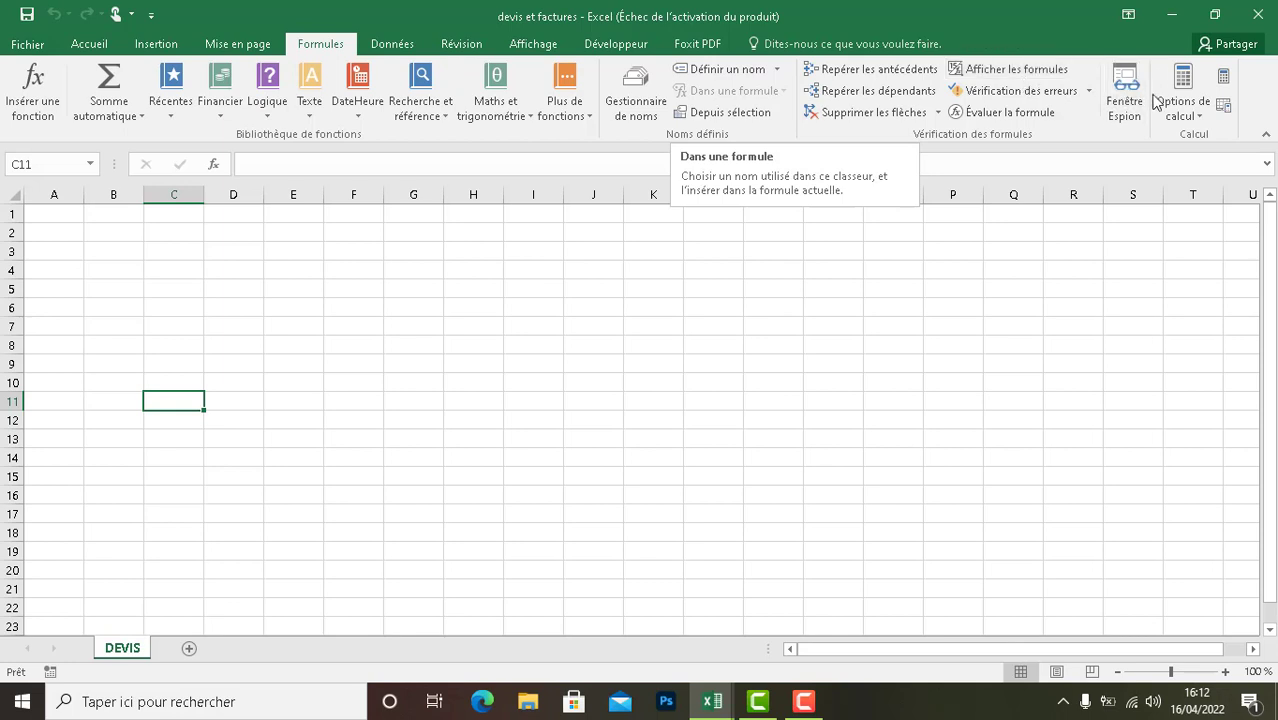
pyautogui.click(1192, 112)
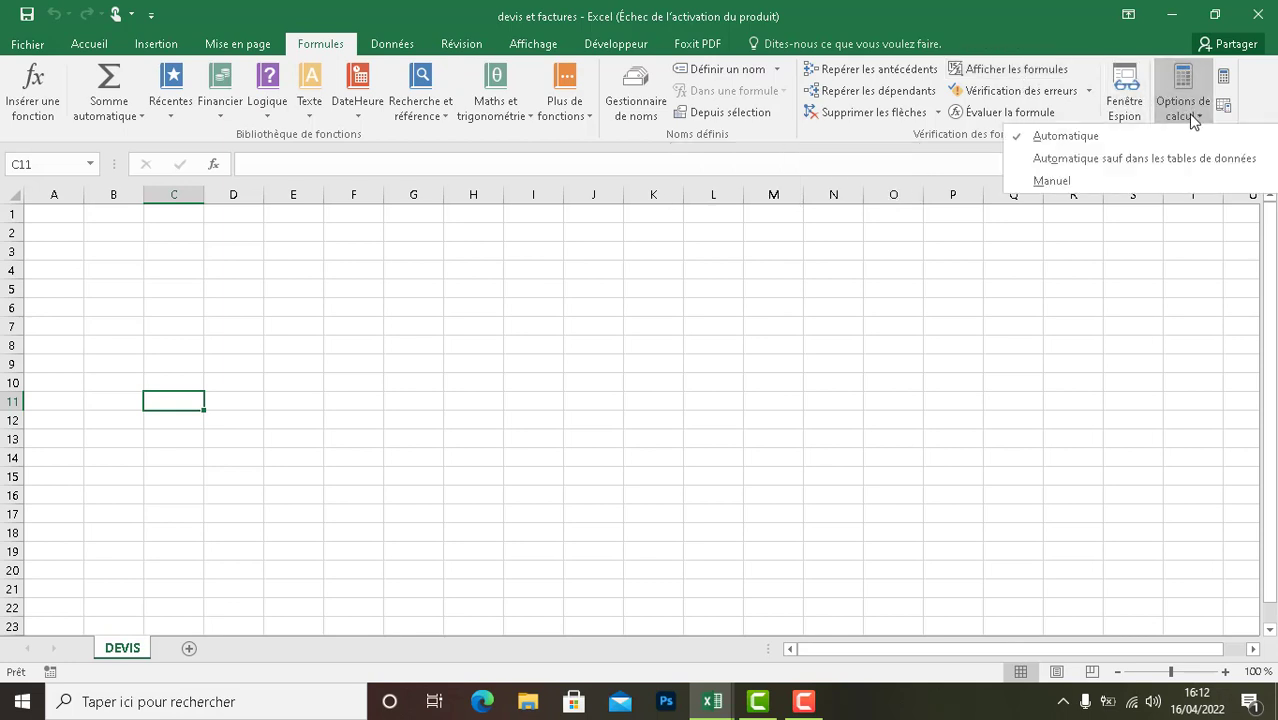
pyautogui.click(1090, 142)
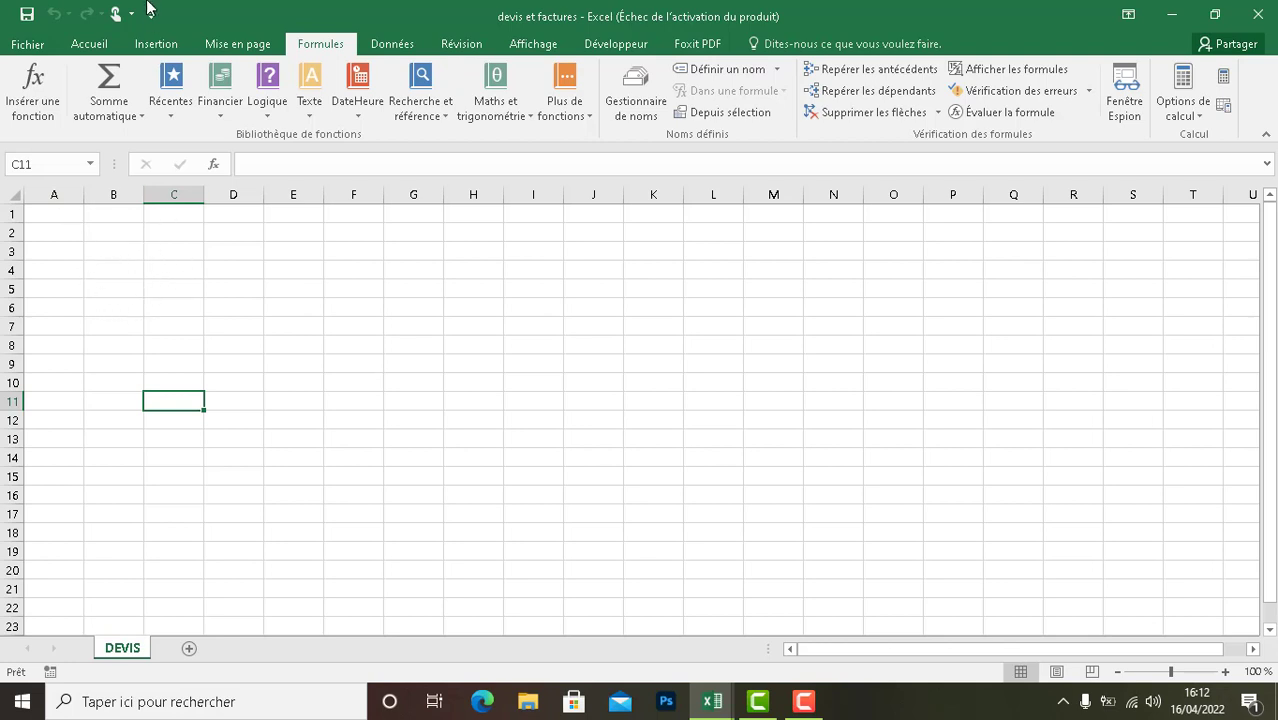
# - Insert the picture Logo Cosmétique from the Bureau folder into the DEVIS sheet
pyautogui.click(150, 44)
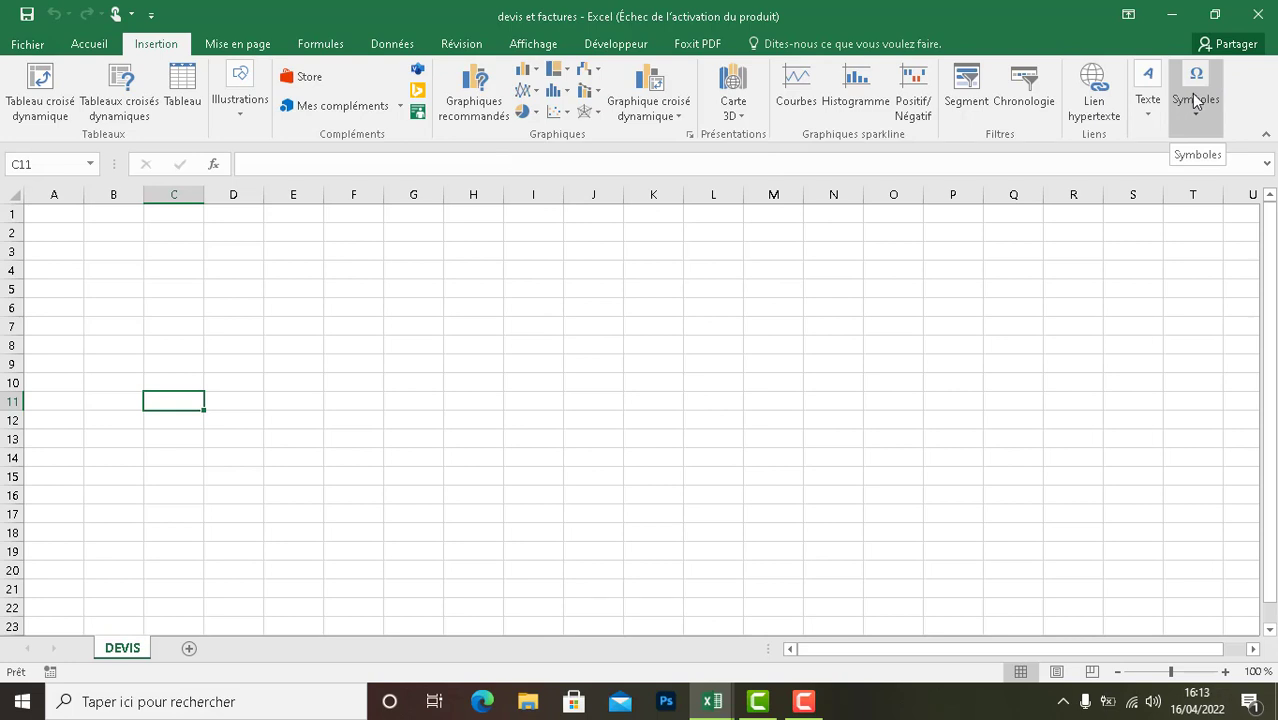
pyautogui.click(241, 119)
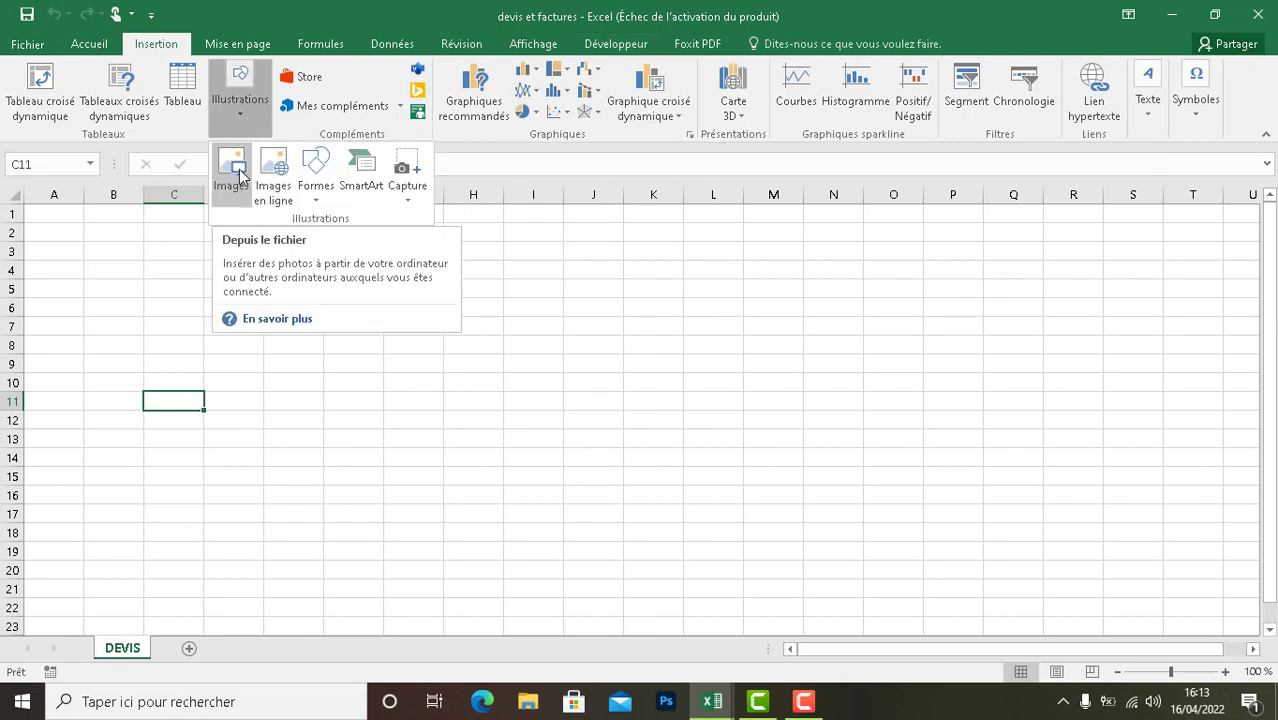
pyautogui.click(239, 175)
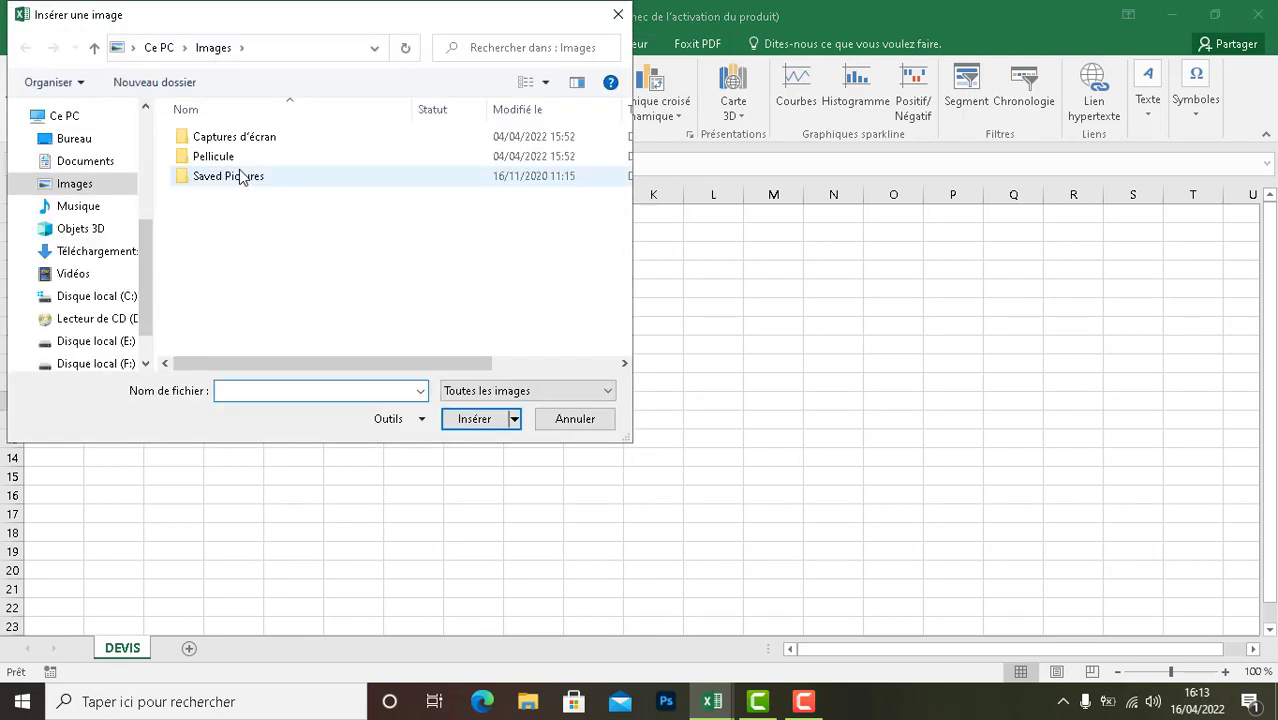
pyautogui.click(117, 143)
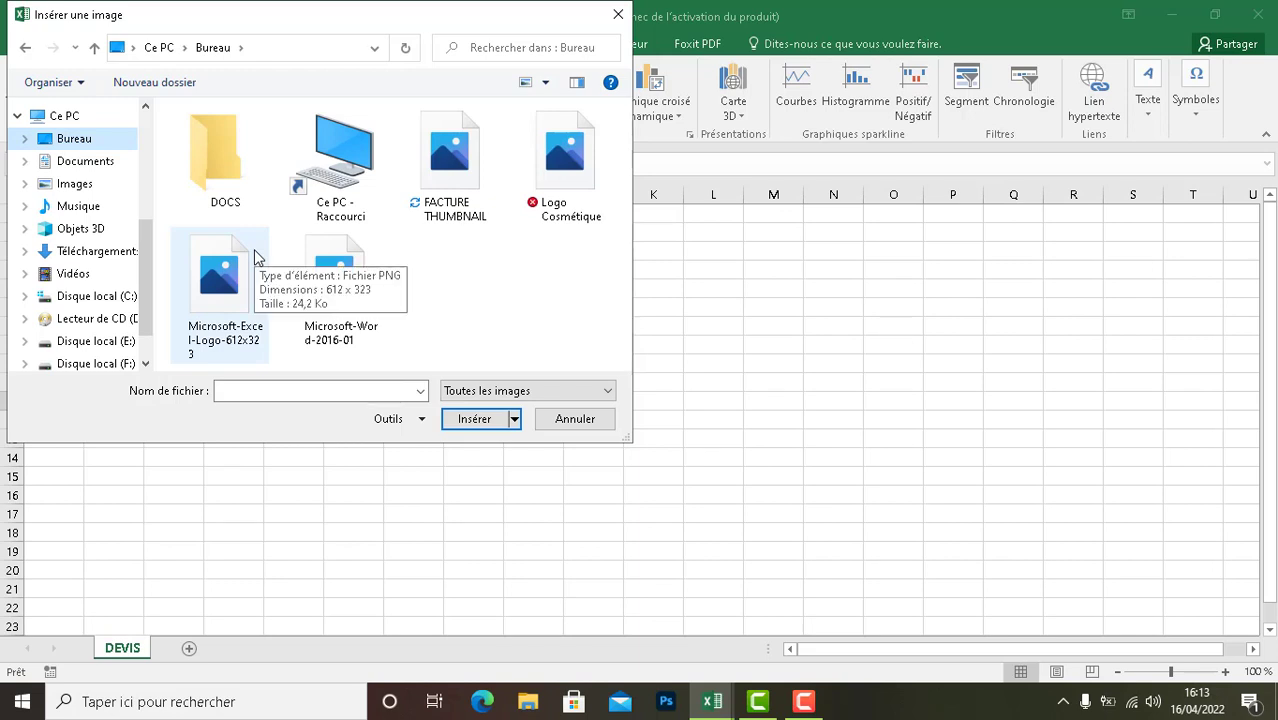
pyautogui.click(555, 192)
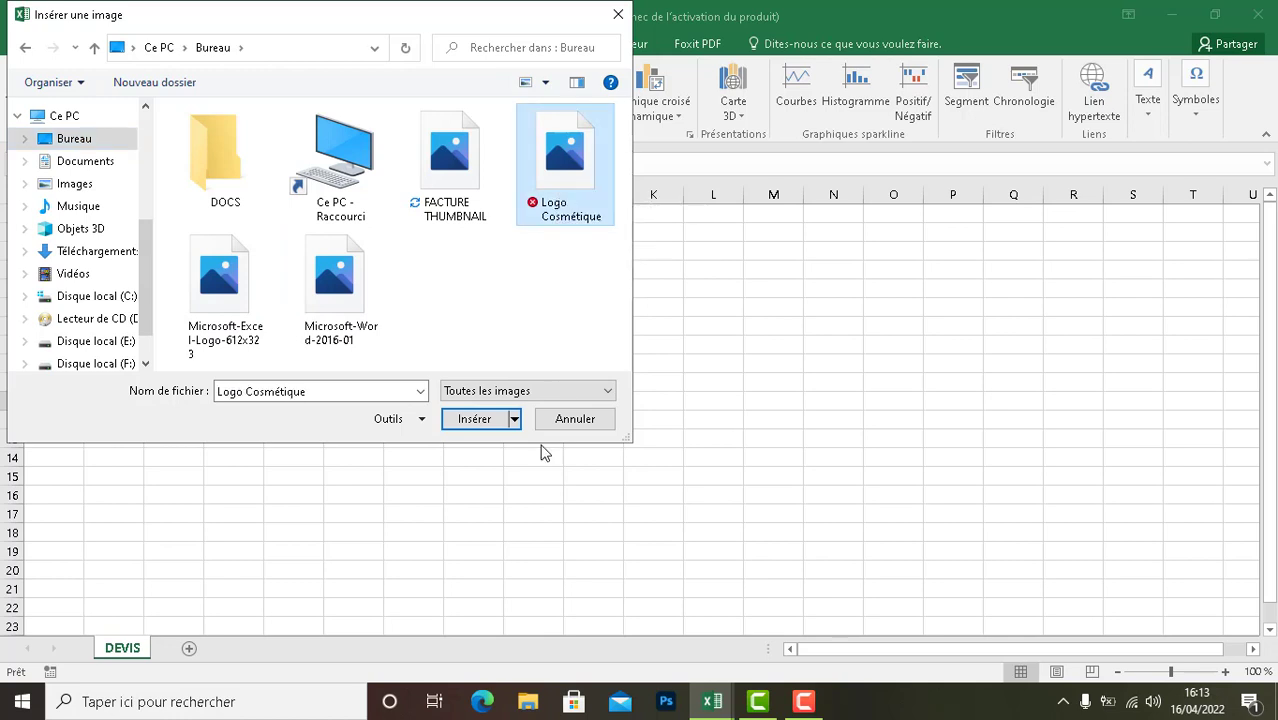
pyautogui.click(476, 419)
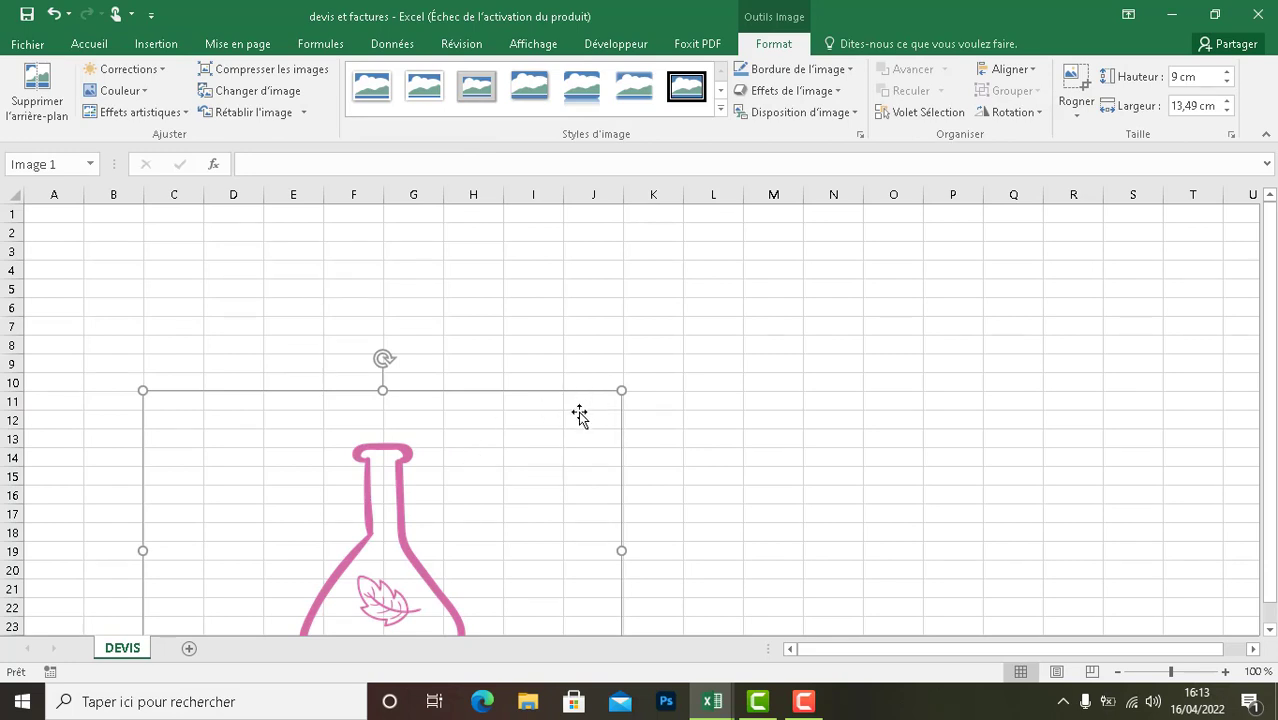
# - Shrink the logo to about 3.41 cm high by 5.12 cm wide and place it at the sheet's upper-left corner over columns A to C
pyautogui.moveTo(577, 418); pyautogui.dragTo(305, 475)
pyautogui.moveTo(247, 578); pyautogui.dragTo(88, 271)
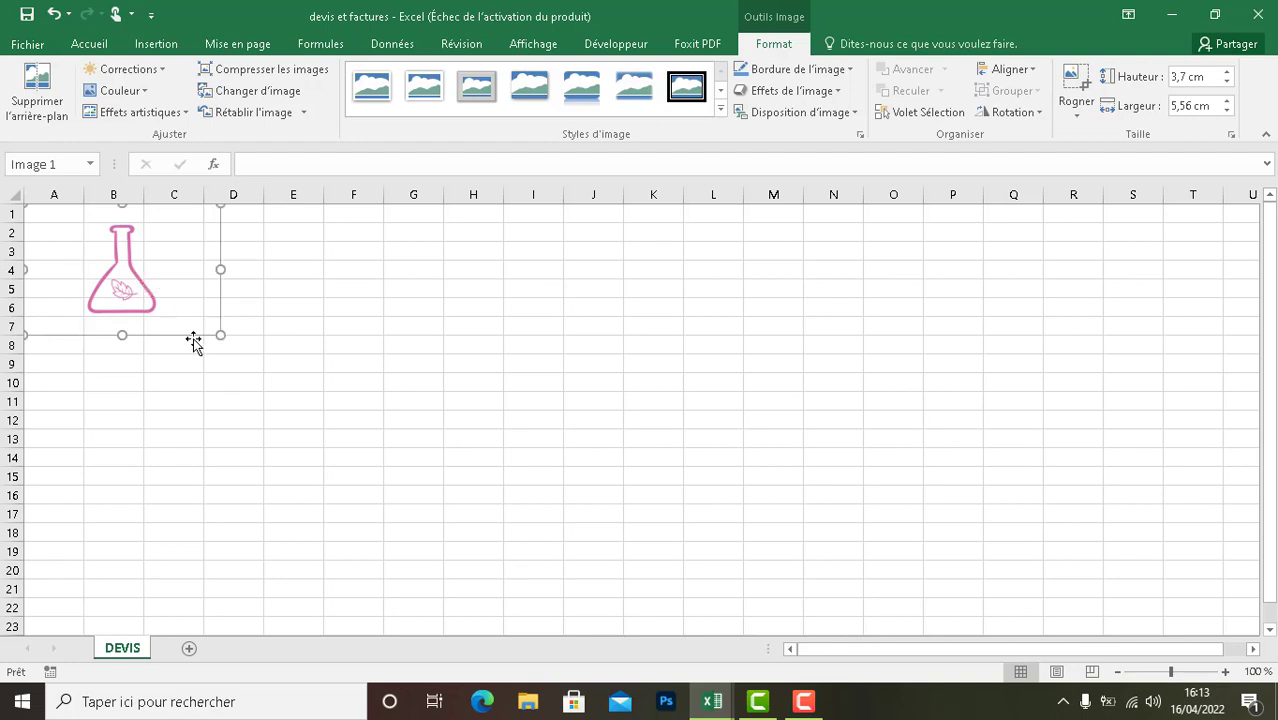
pyautogui.moveTo(210, 330); pyautogui.dragTo(195, 320)
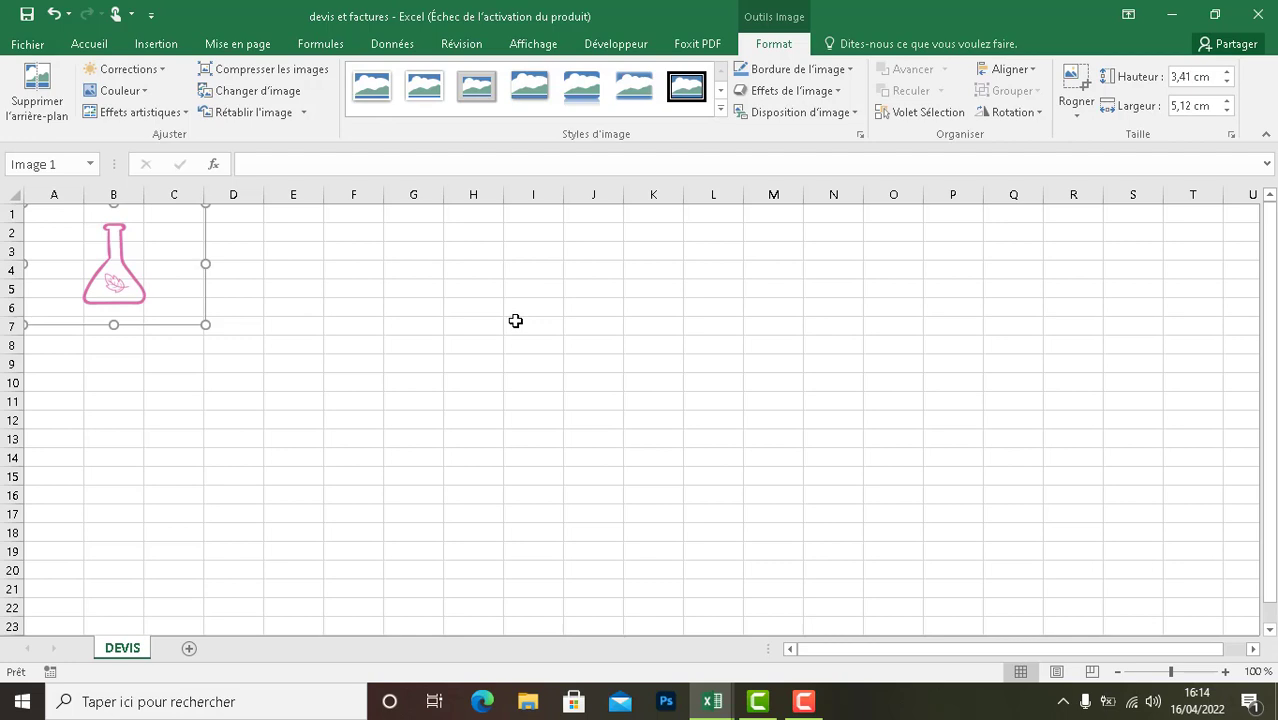
# - Enter "Cosmétique, Adresse" in cell A8 below the logo
pyautogui.click(65, 342)
pyautogui.doubleClick(66, 343)
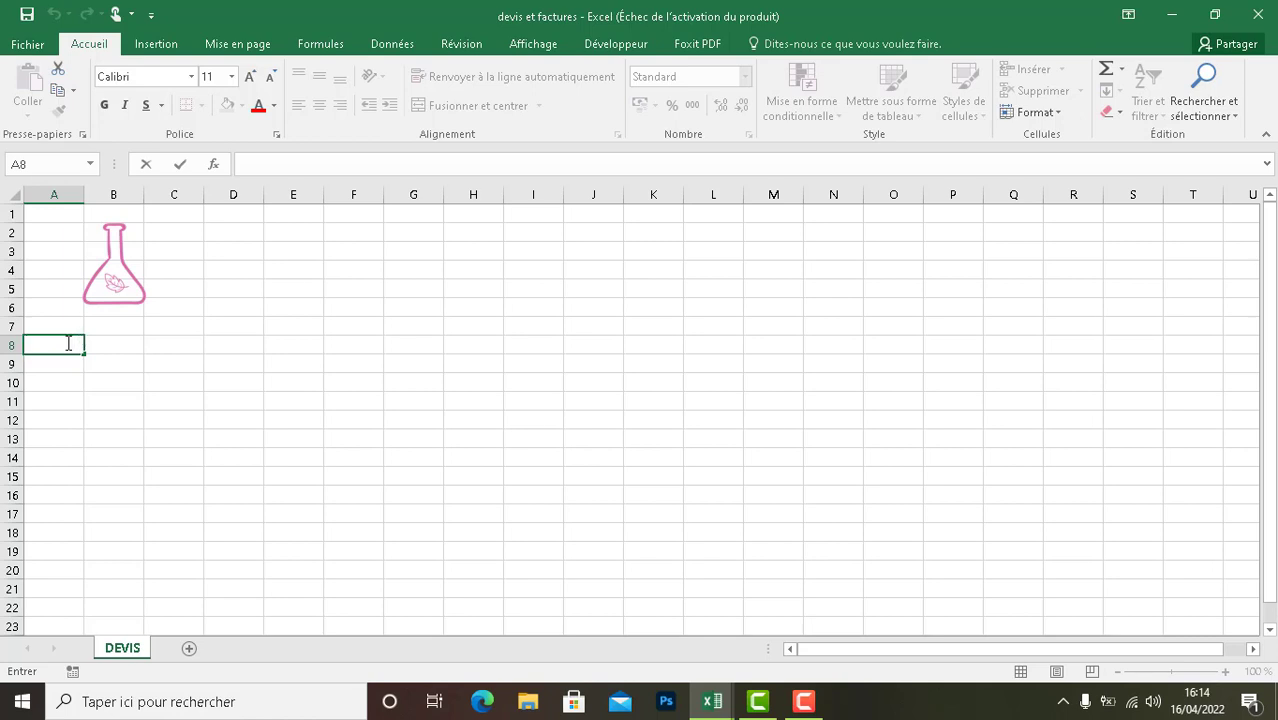
pyautogui.write('Cosmétique')
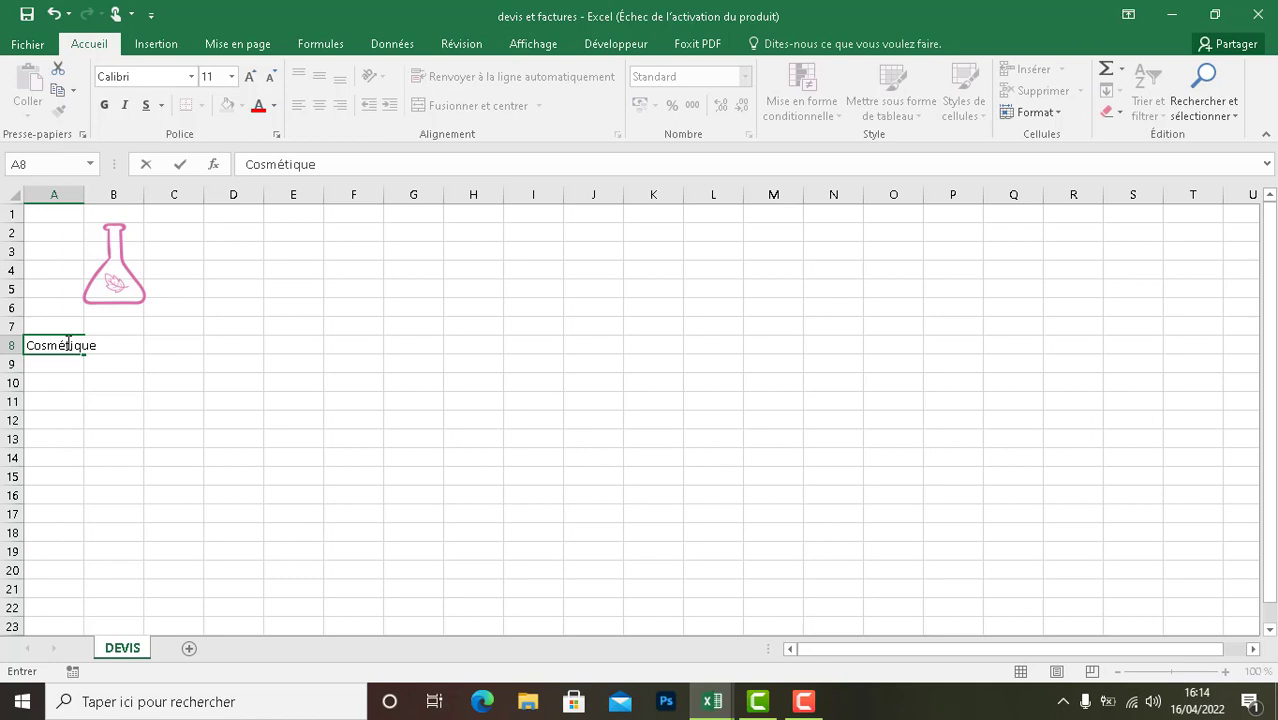
pyautogui.write(', Adresse')
pyautogui.press('Return')
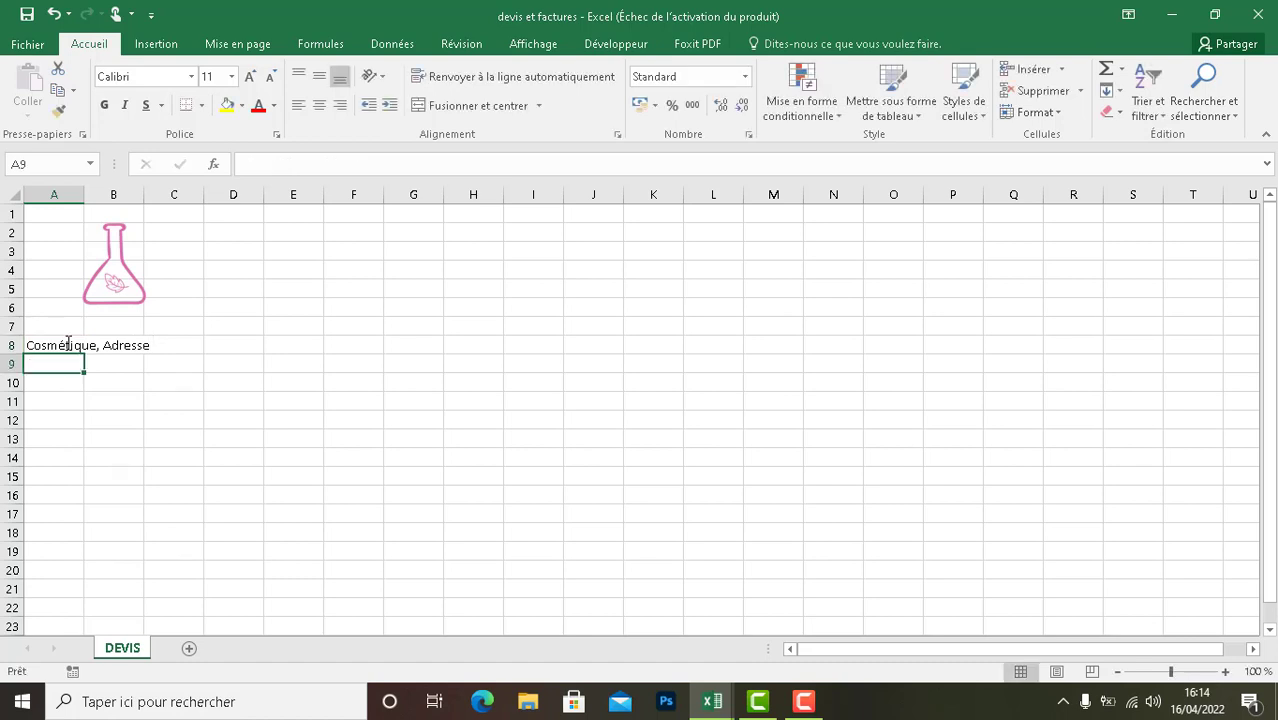
# - Enter "Coordonnées." in cell A9
pyautogui.write('Coor')
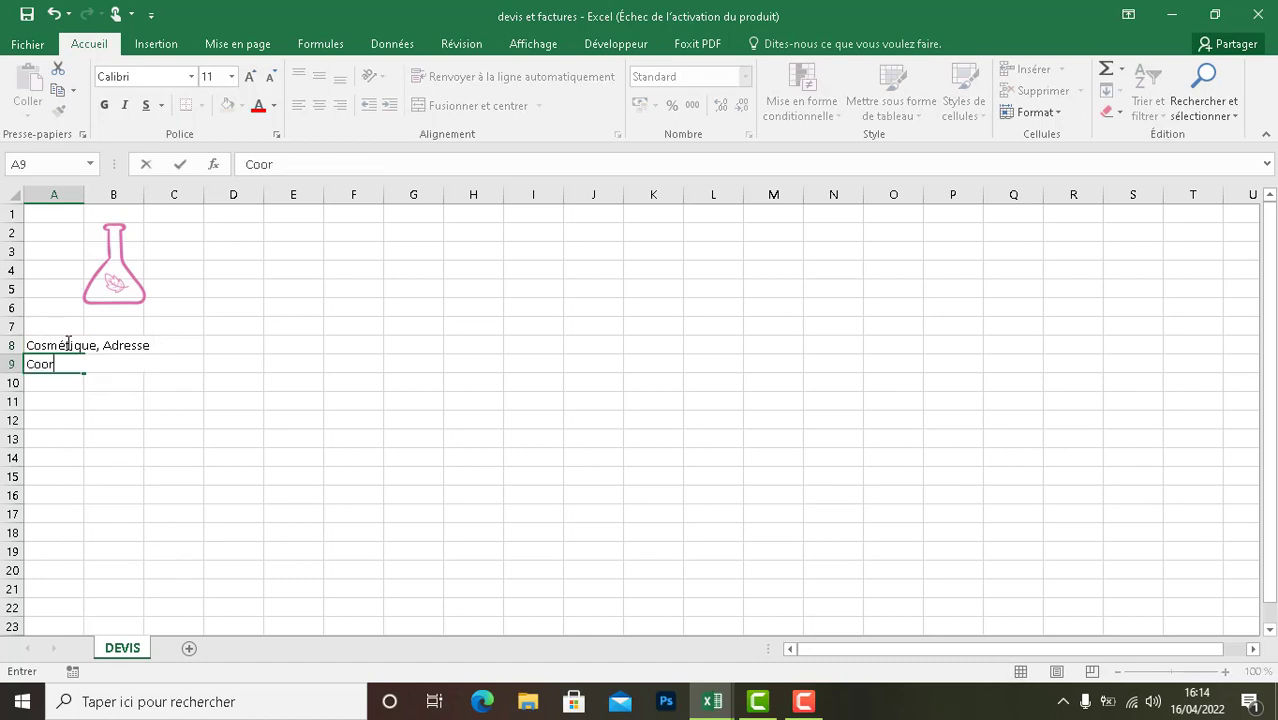
pyautogui.write('données.')
pyautogui.click(94, 420)
pyautogui.click(171, 345)
pyautogui.moveTo(142, 365); pyautogui.dragTo(20, 363)
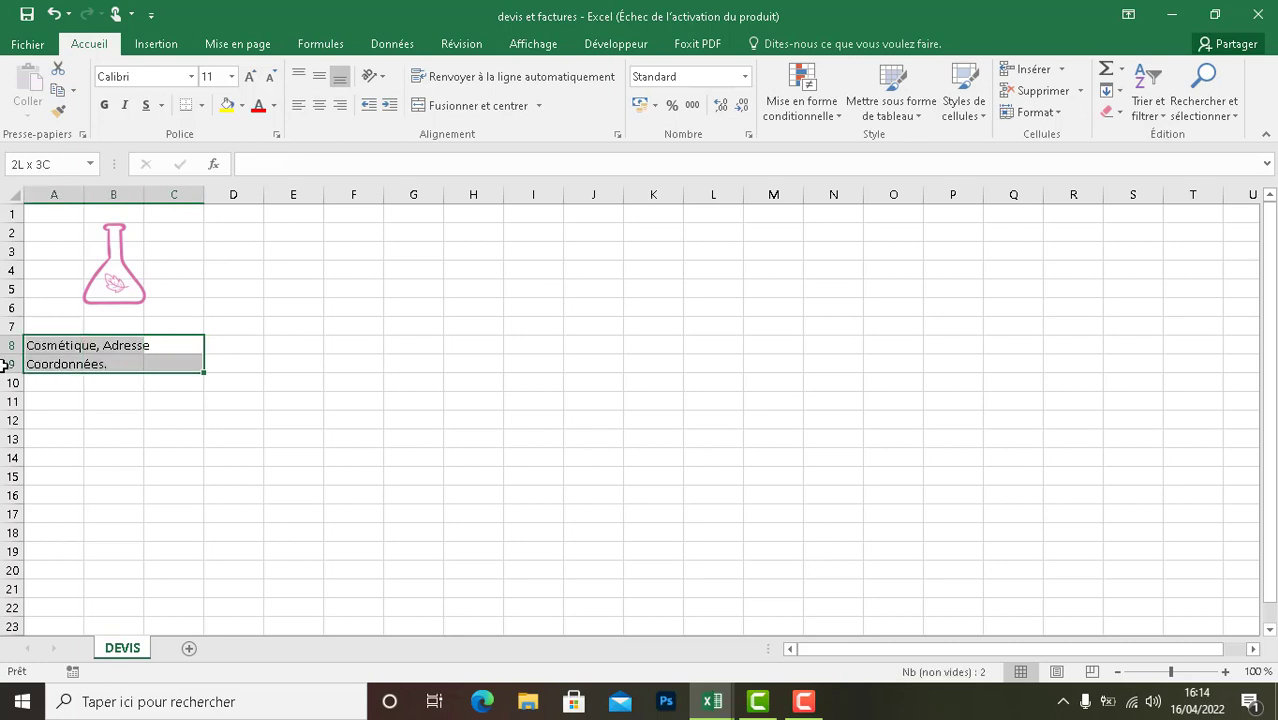
pyautogui.click(447, 106)
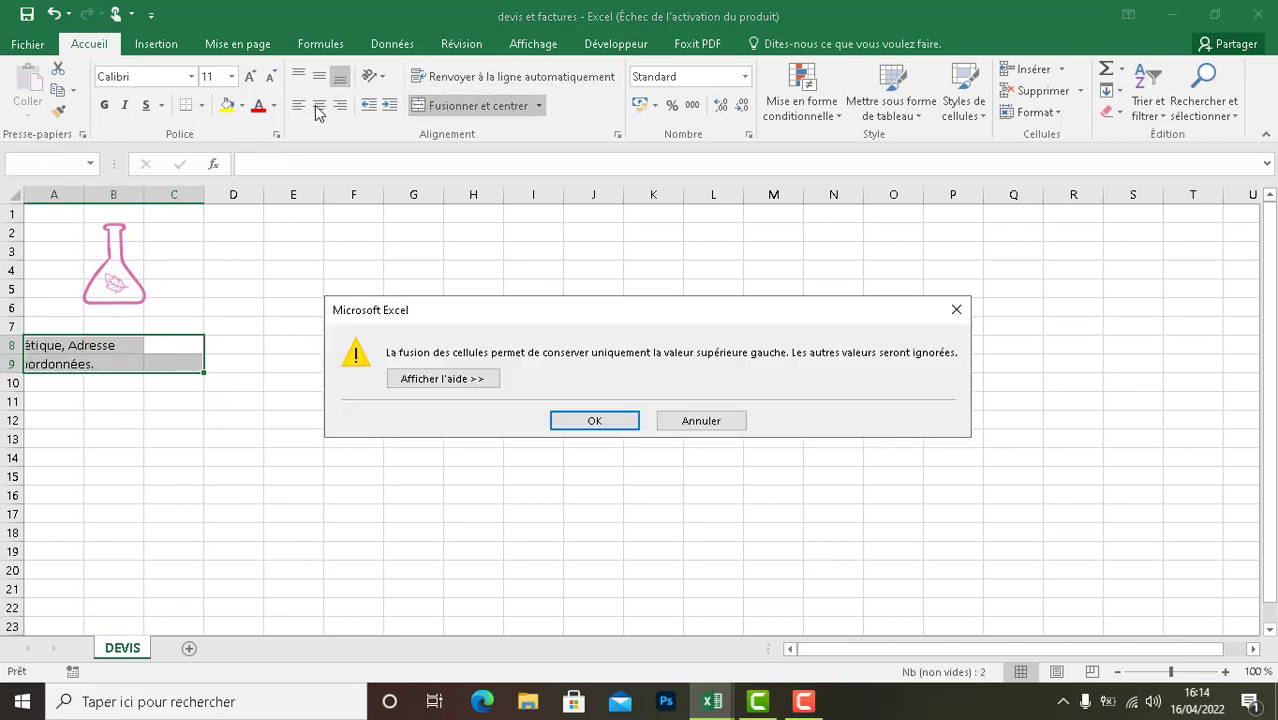
pyautogui.click(554, 420)
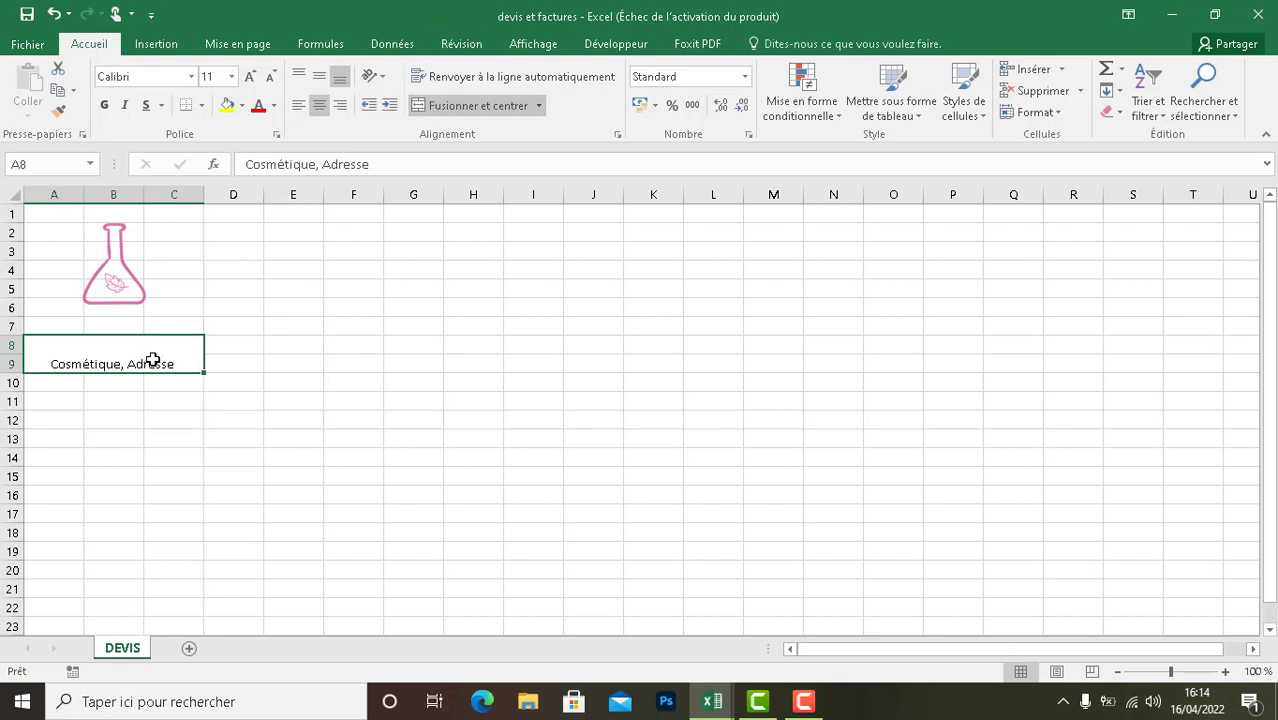
pyautogui.moveTo(204, 372); pyautogui.dragTo(203, 396)
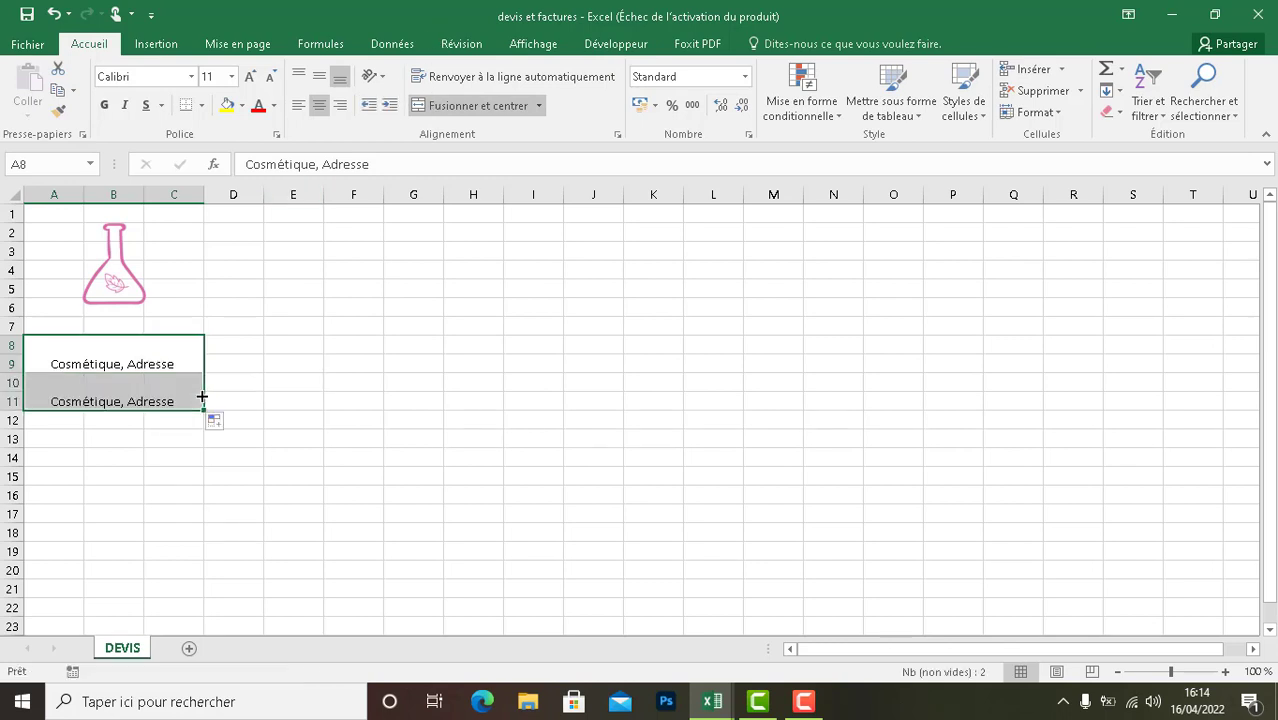
pyautogui.click(158, 382)
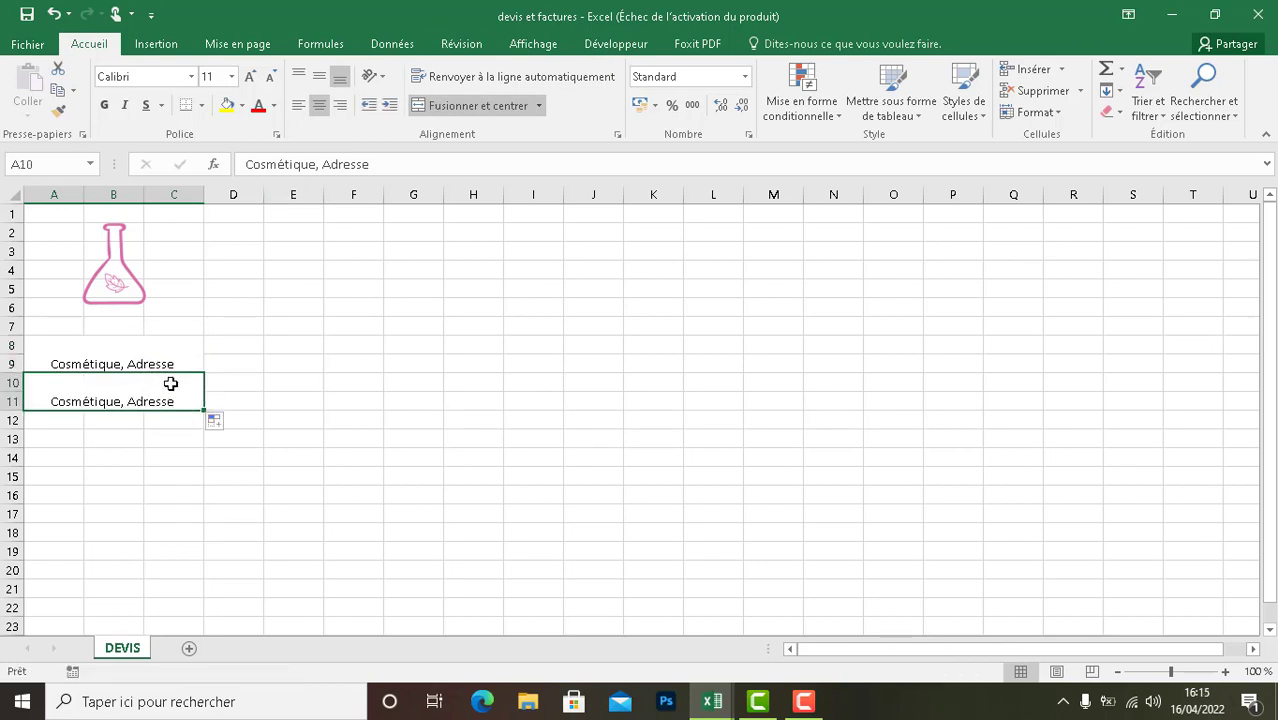
pyautogui.hotkey('ctrl', 'z')
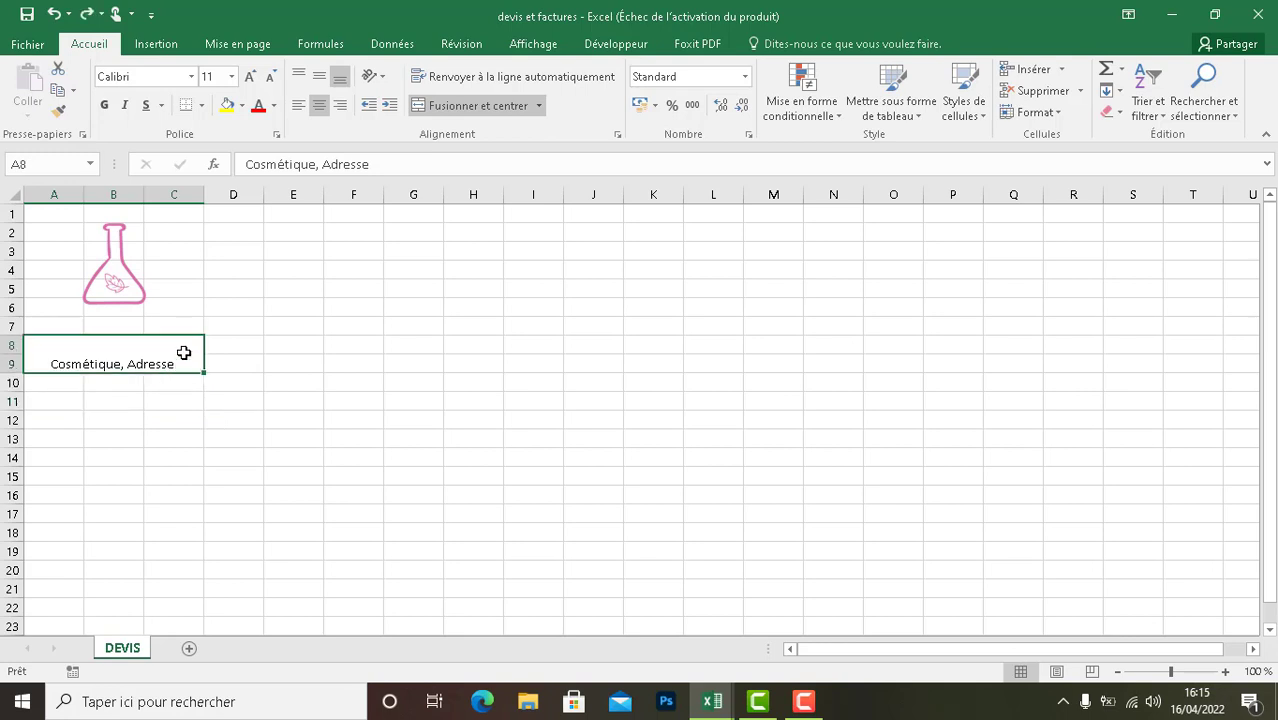
pyautogui.doubleClick(183, 352)
pyautogui.click(231, 373)
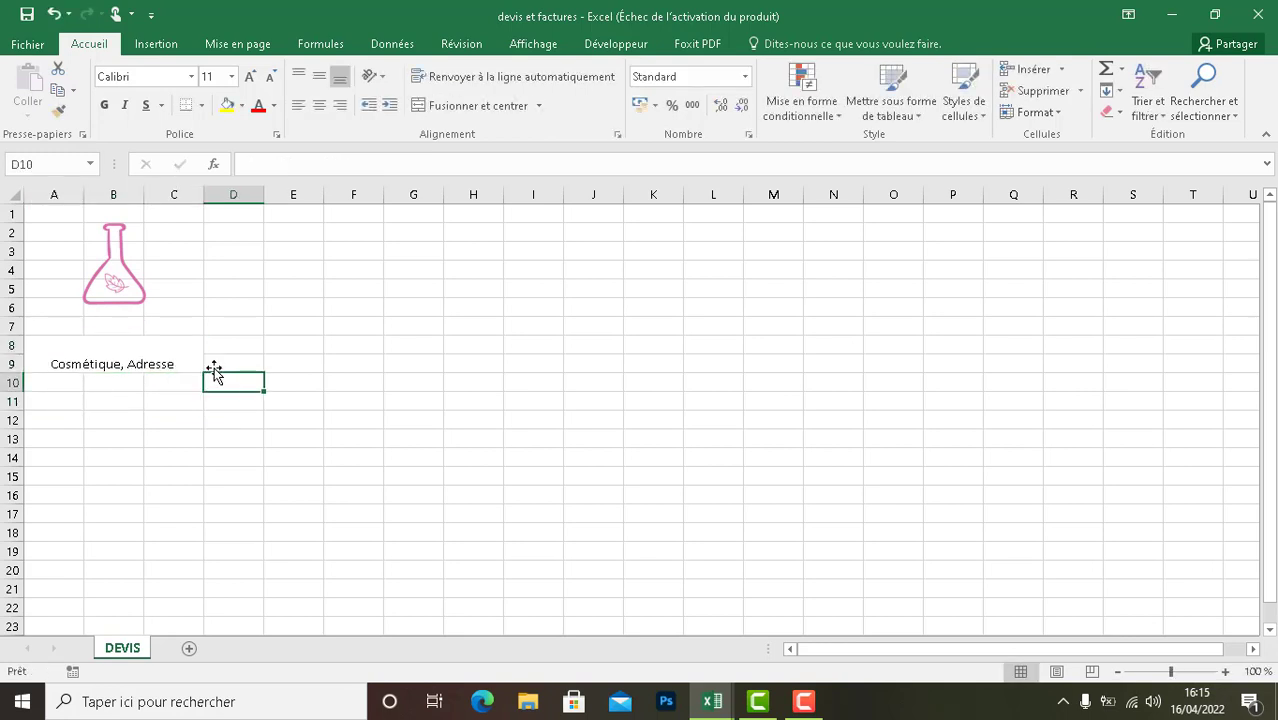
pyautogui.click(177, 348)
pyautogui.hotkey('ctrl', 'z')
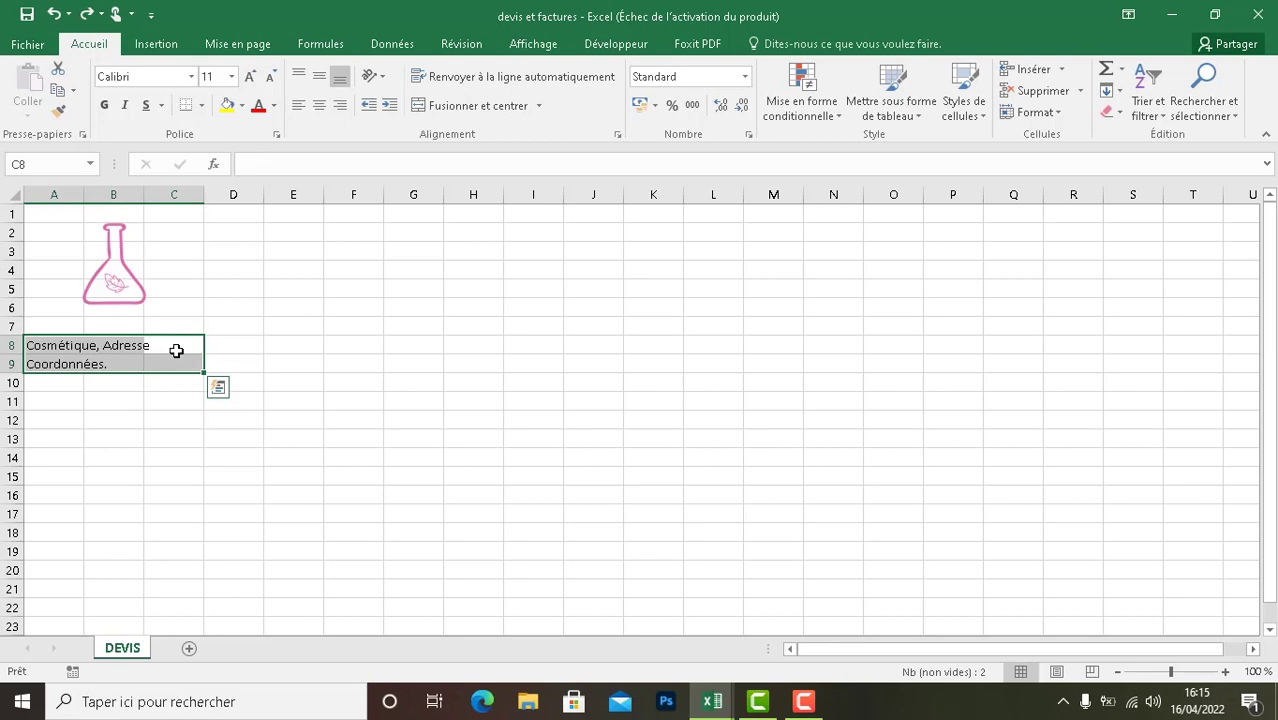
# - Merge and center cells A8:C8 and make the "Cosmétique, Adresse" line bold
pyautogui.moveTo(176, 351)
pyautogui.mouseDown()
pyautogui.moveTo(77, 356)
pyautogui.moveTo(165, 347)
pyautogui.mouseUp()
pyautogui.click(60, 349)
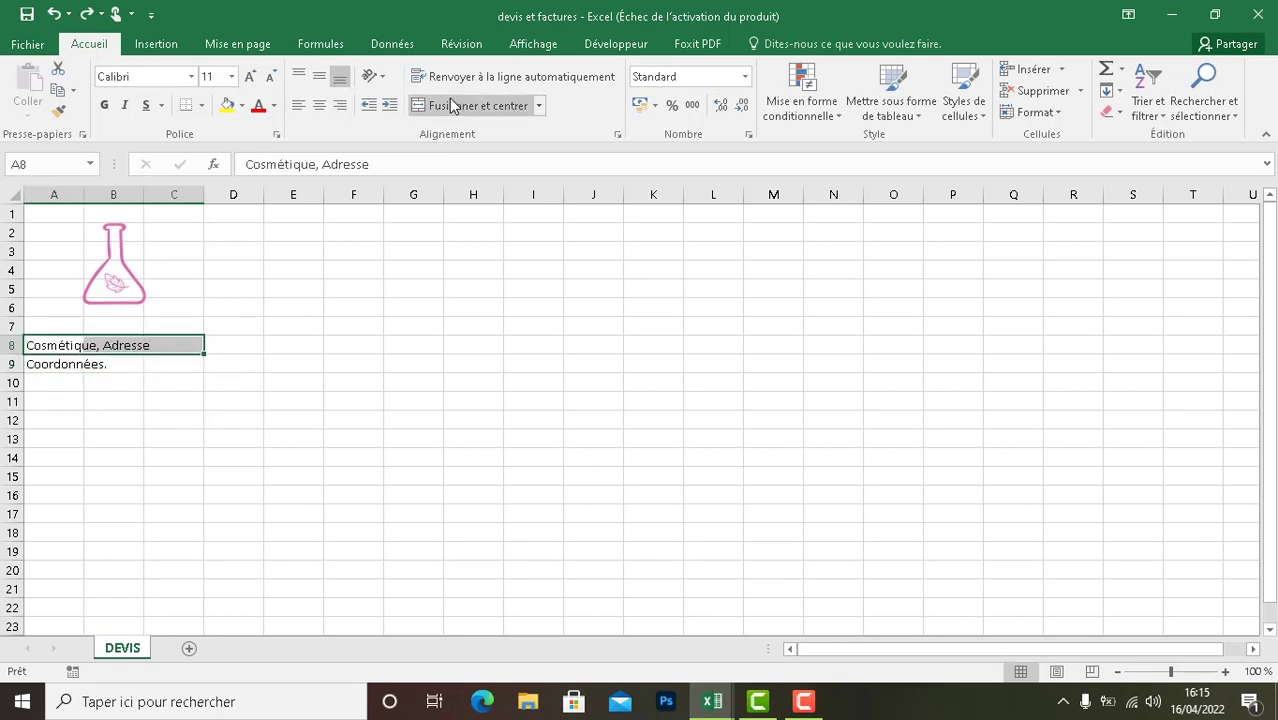
pyautogui.click(451, 105)
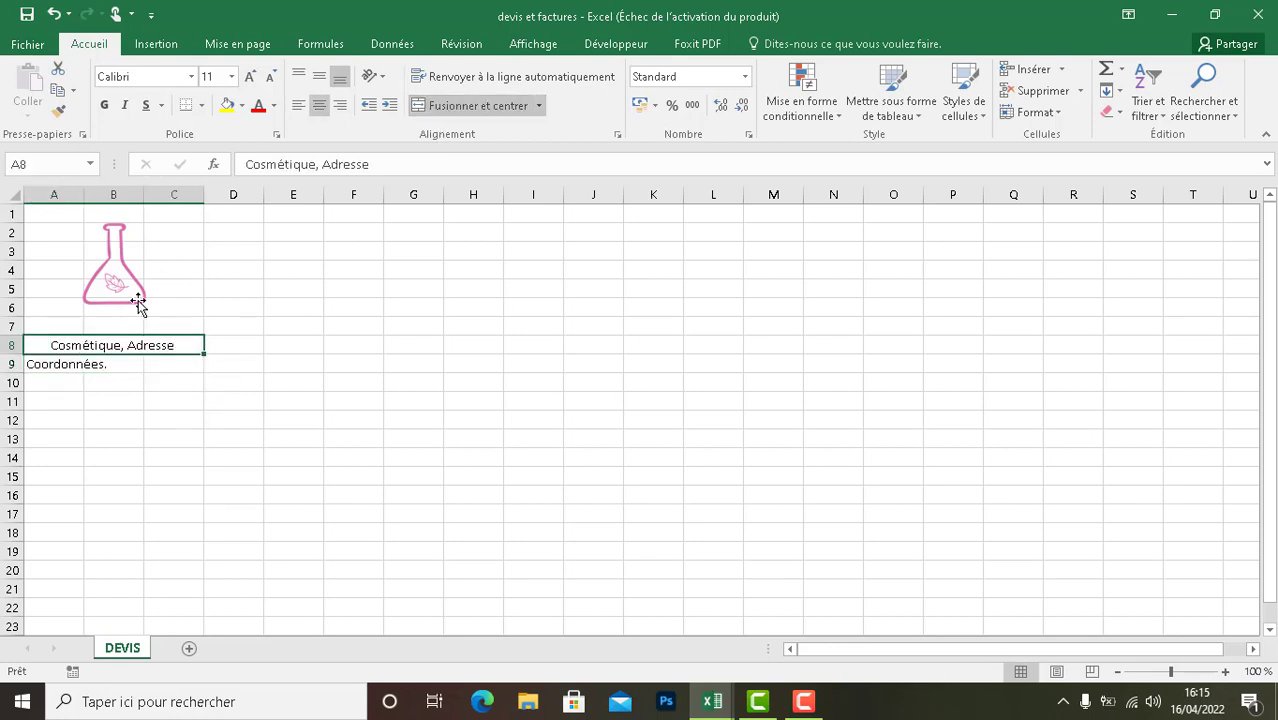
pyautogui.click(106, 105)
# - Merge and center cells A9:C9 and make the "Coordonnées." line bold
pyautogui.moveTo(88, 367); pyautogui.dragTo(174, 363)
pyautogui.click(66, 362)
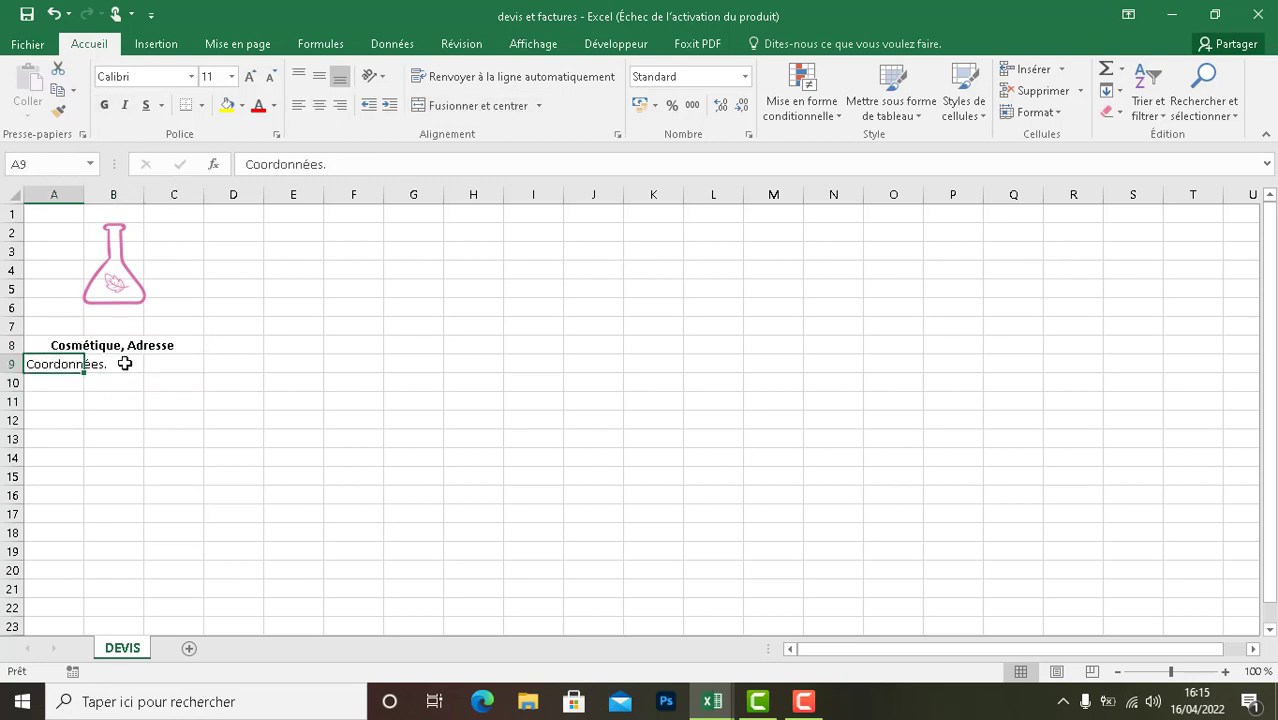
pyautogui.keyDown('shift'); pyautogui.click(157, 365); pyautogui.keyUp('shift')
pyautogui.click(319, 105)
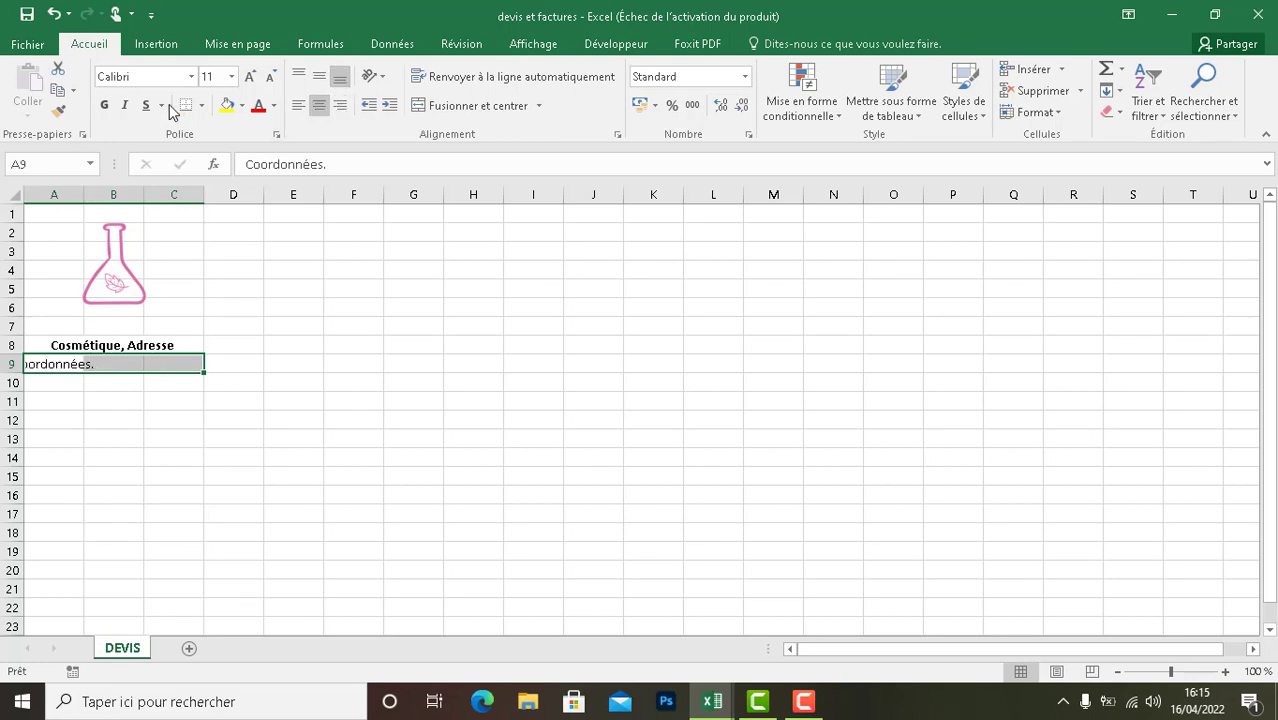
pyautogui.click(104, 105)
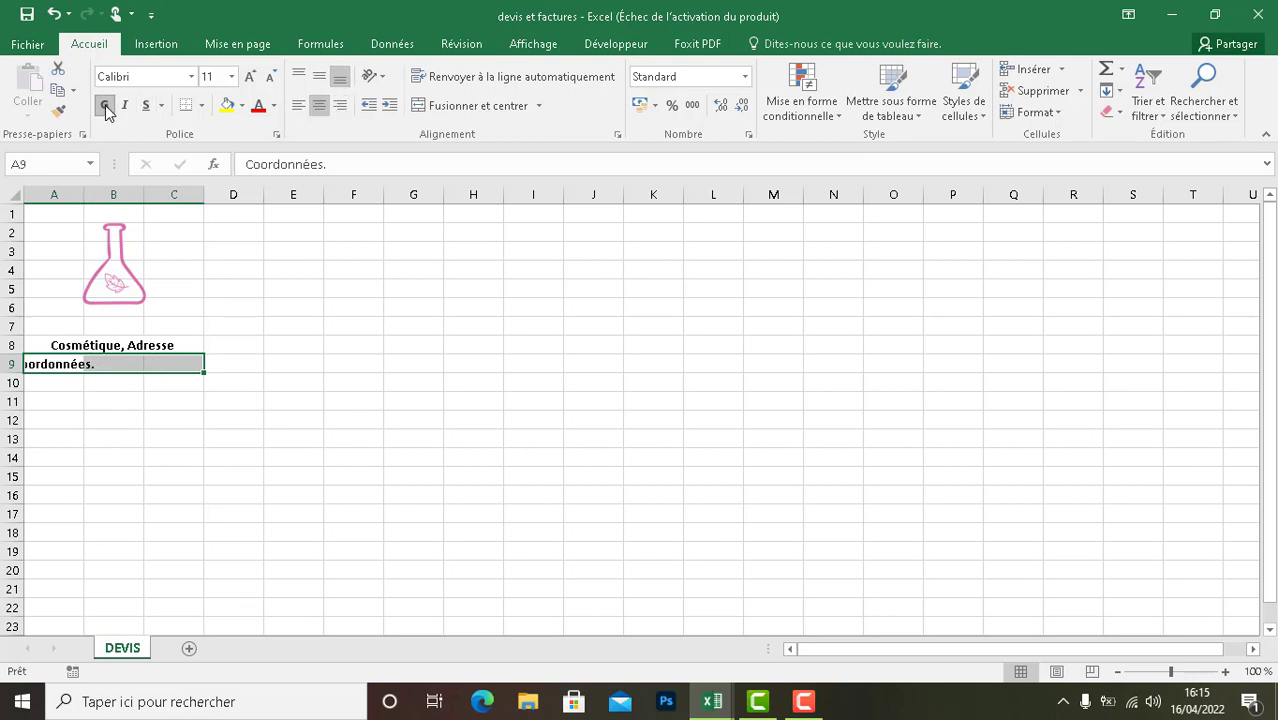
pyautogui.click(437, 106)
pyautogui.click(348, 302)
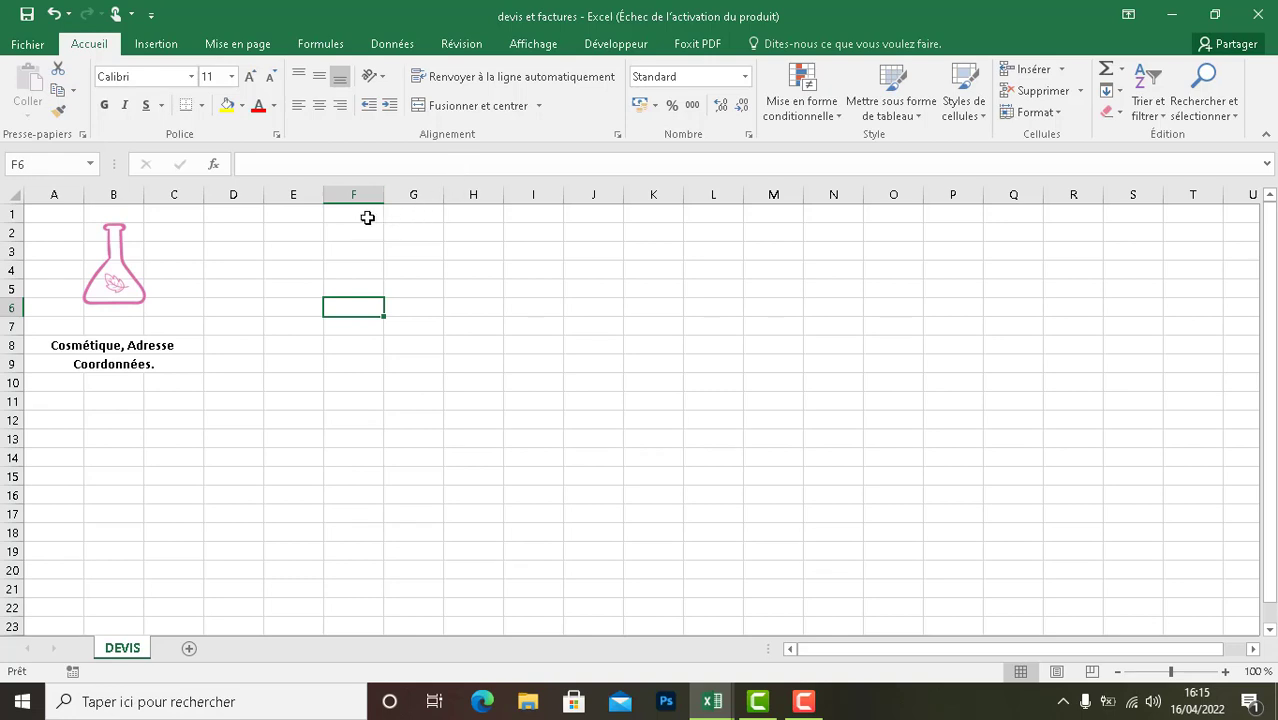
# - Add a bold "DEVIS" heading in merged and centered cells F1:G1
pyautogui.moveTo(368, 217); pyautogui.dragTo(408, 212)
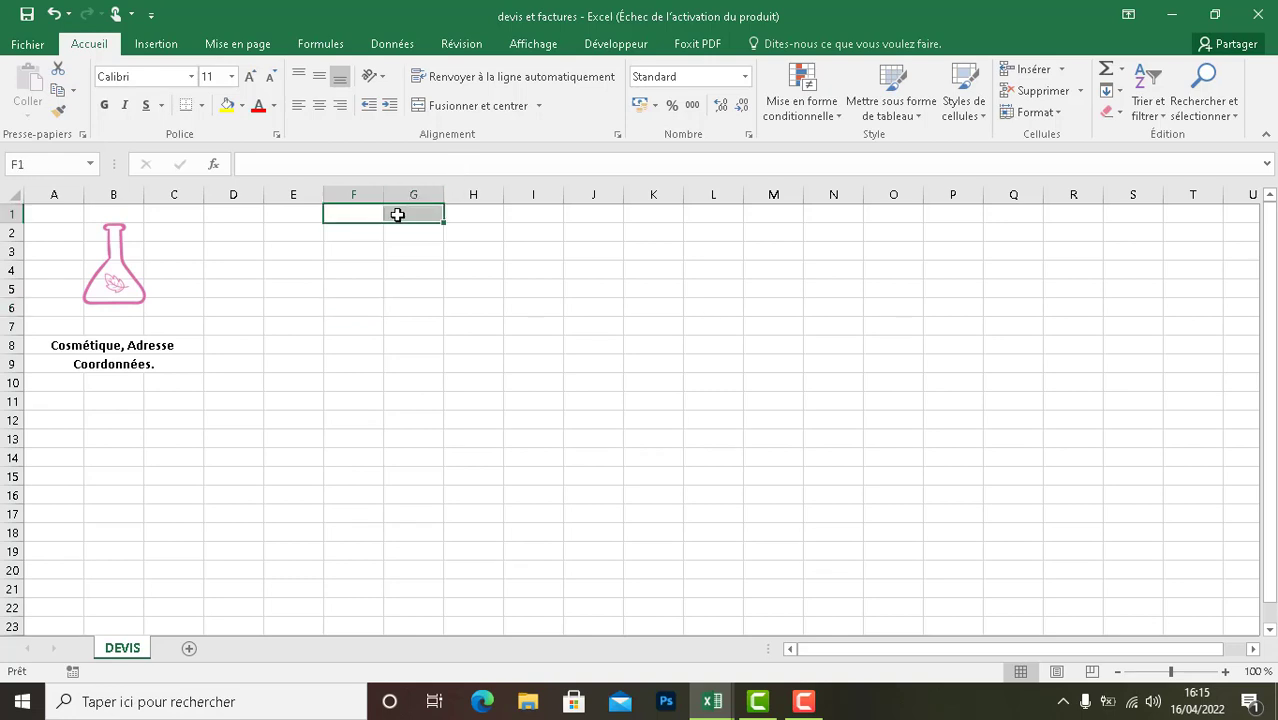
pyautogui.click(451, 112)
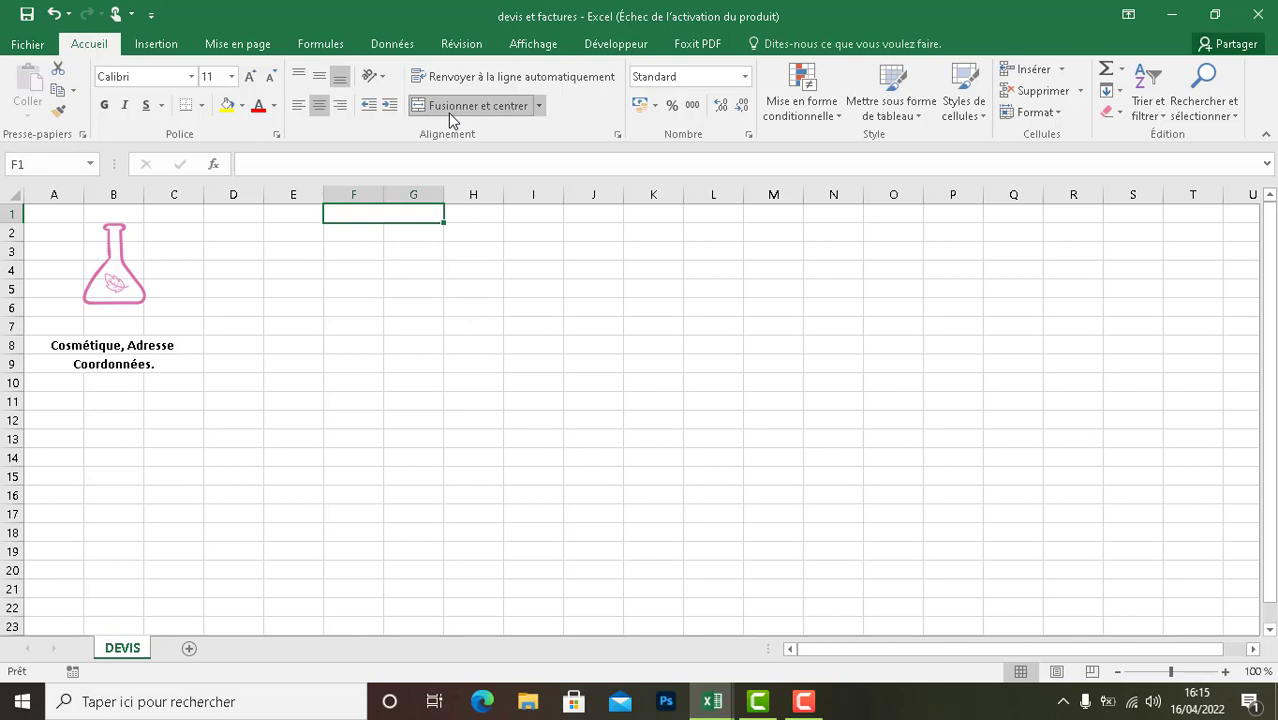
pyautogui.doubleClick(386, 213)
pyautogui.write('DE')
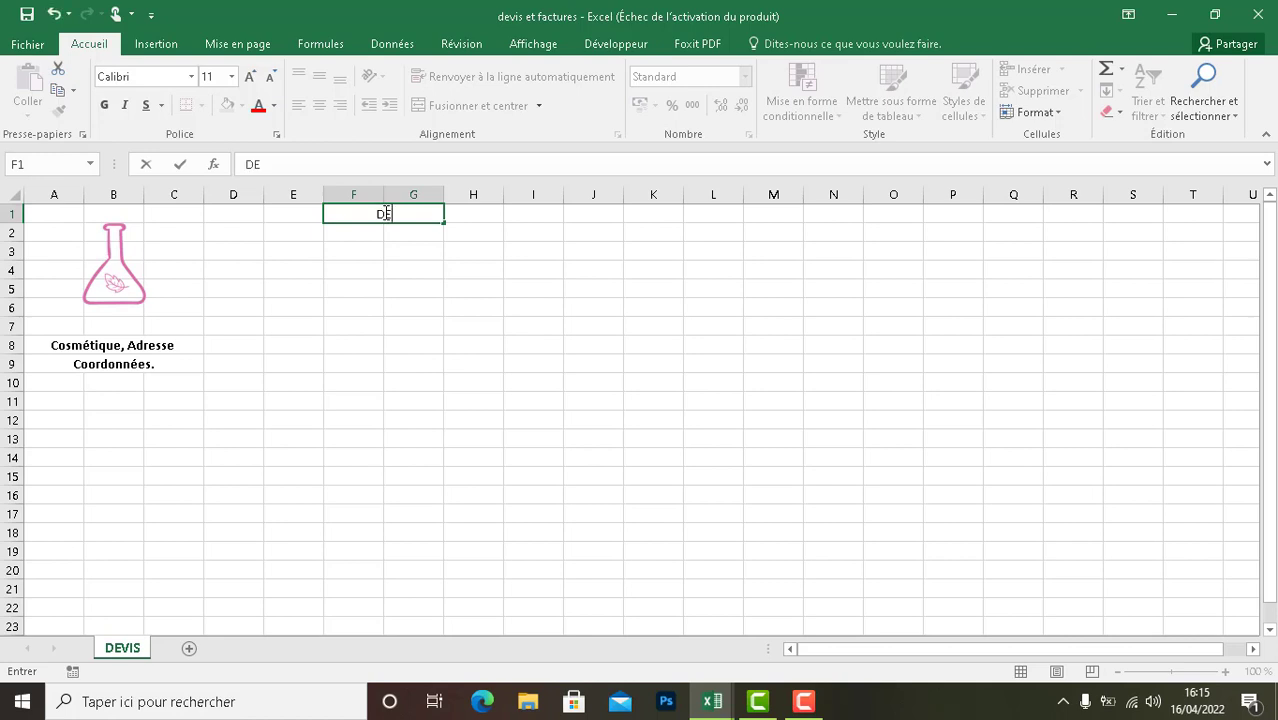
pyautogui.write('VIS')
pyautogui.click(363, 234)
pyautogui.click(350, 211)
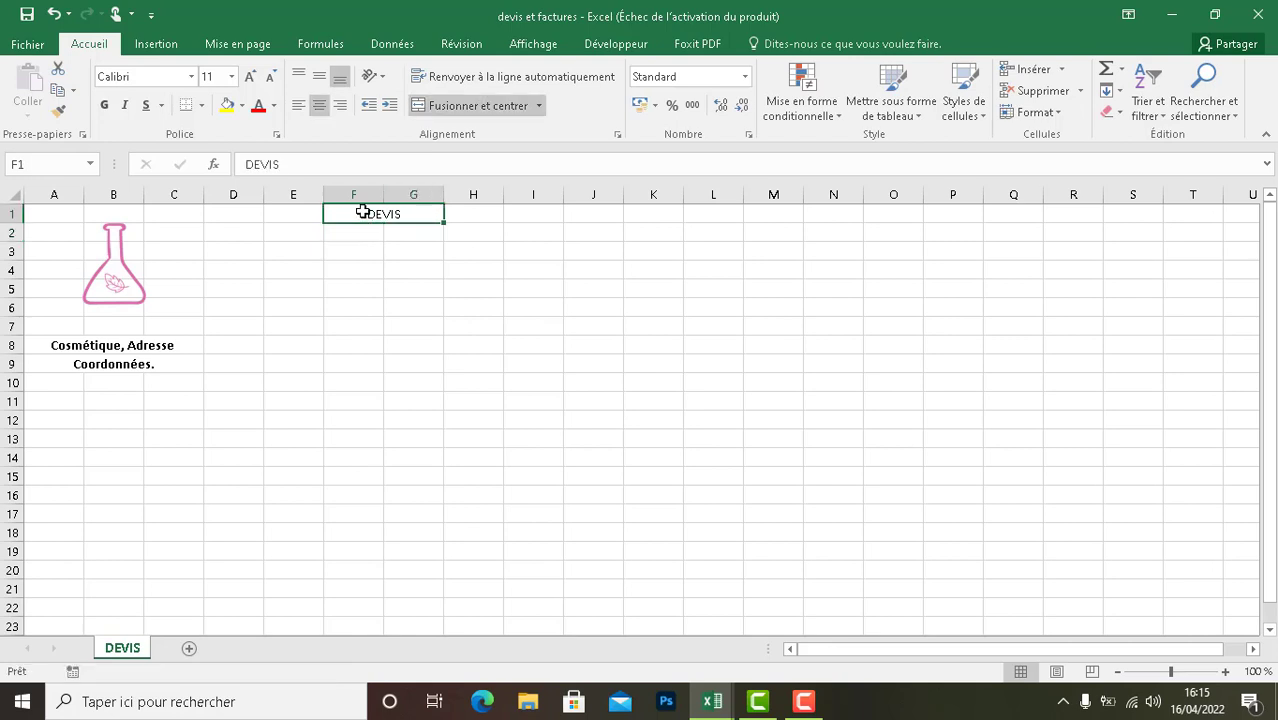
pyautogui.click(104, 106)
# - Enter the label "Date" in cell F2 below the DEVIS heading
pyautogui.moveTo(364, 236)
pyautogui.mouseDown()
pyautogui.moveTo(395, 234)
pyautogui.moveTo(368, 234)
pyautogui.mouseUp()
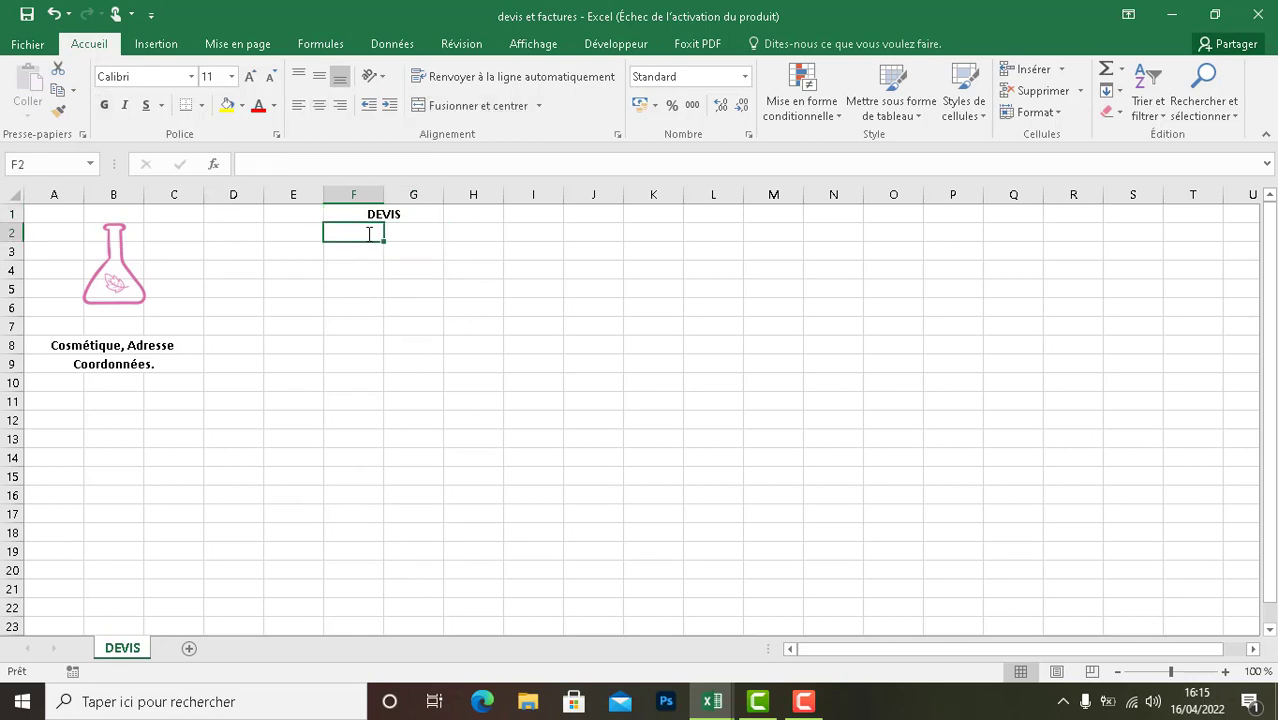
pyautogui.write('dAT')
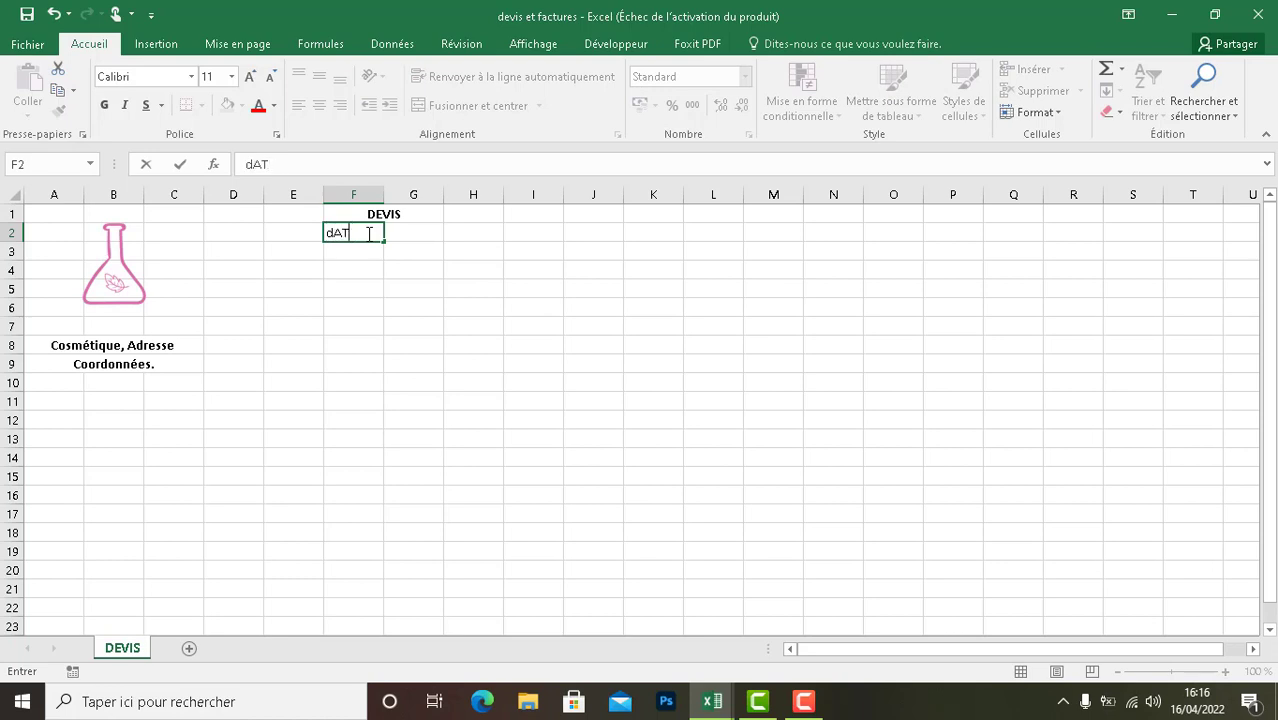
pyautogui.press('BackSpace')
pyautogui.press('BackSpace')
pyautogui.write('E')
pyautogui.write('ate')
pyautogui.press('Return')
# - Center the "Date" label in cell F2 and make it bold
pyautogui.click(354, 230)
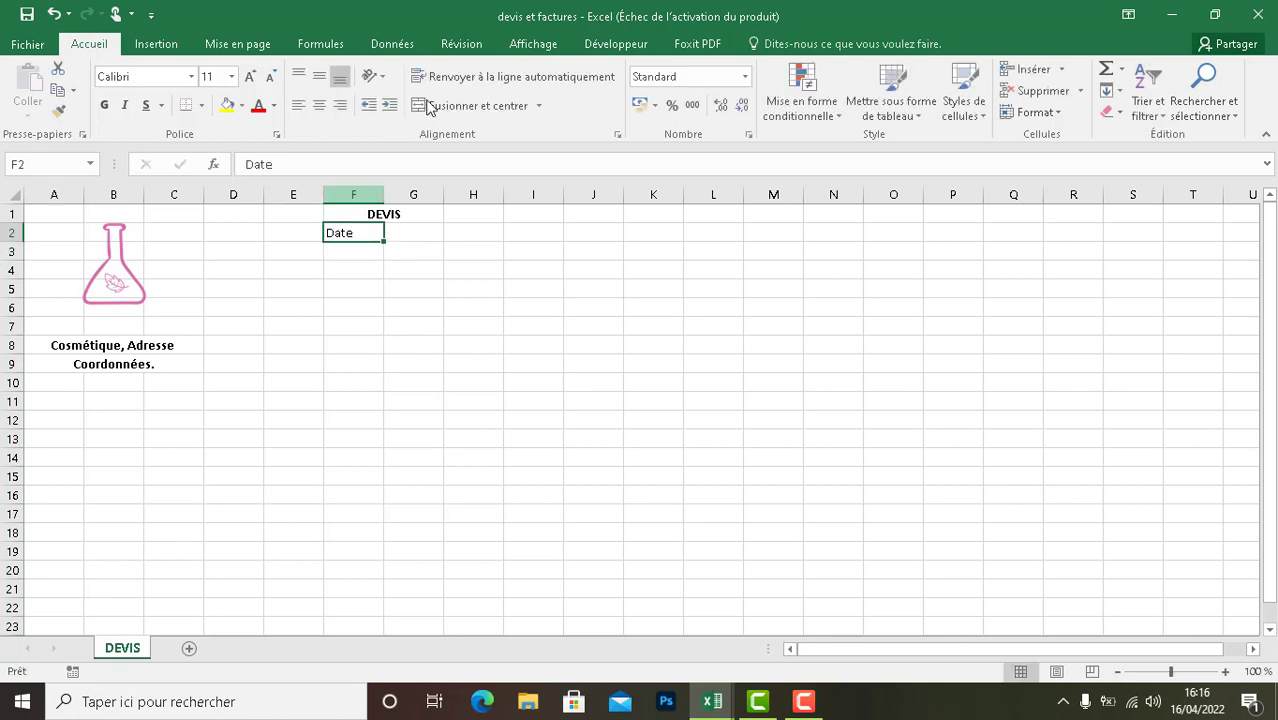
pyautogui.click(319, 105)
pyautogui.click(104, 105)
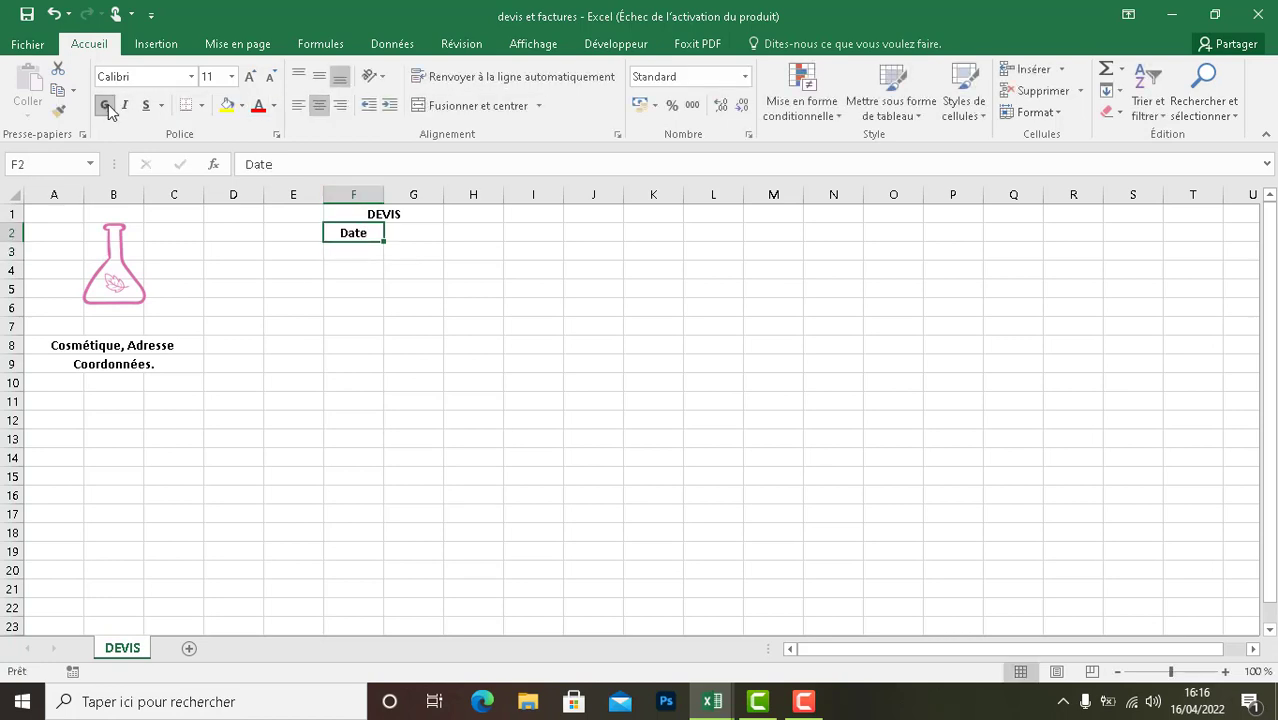
# - Enter the formula =AUJOURDHUI() in cell F3 under the "Date" label
pyautogui.click(400, 232)
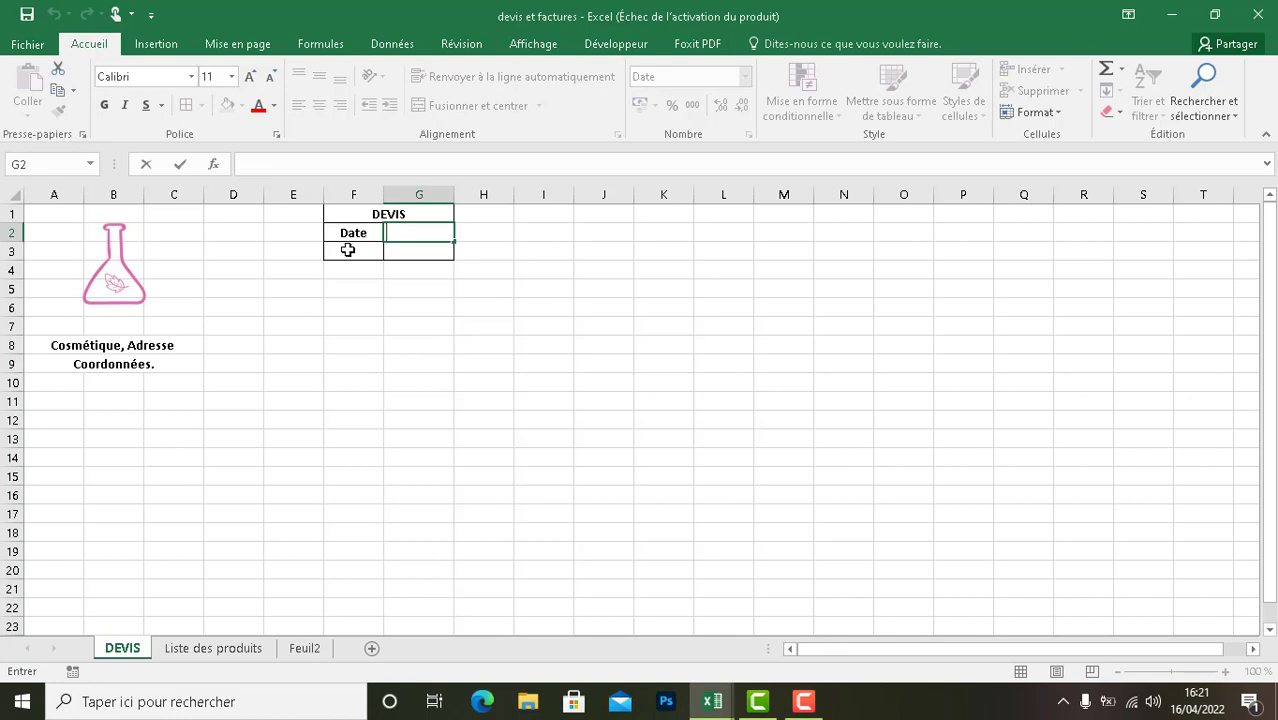
pyautogui.click(361, 233)
pyautogui.click(354, 251)
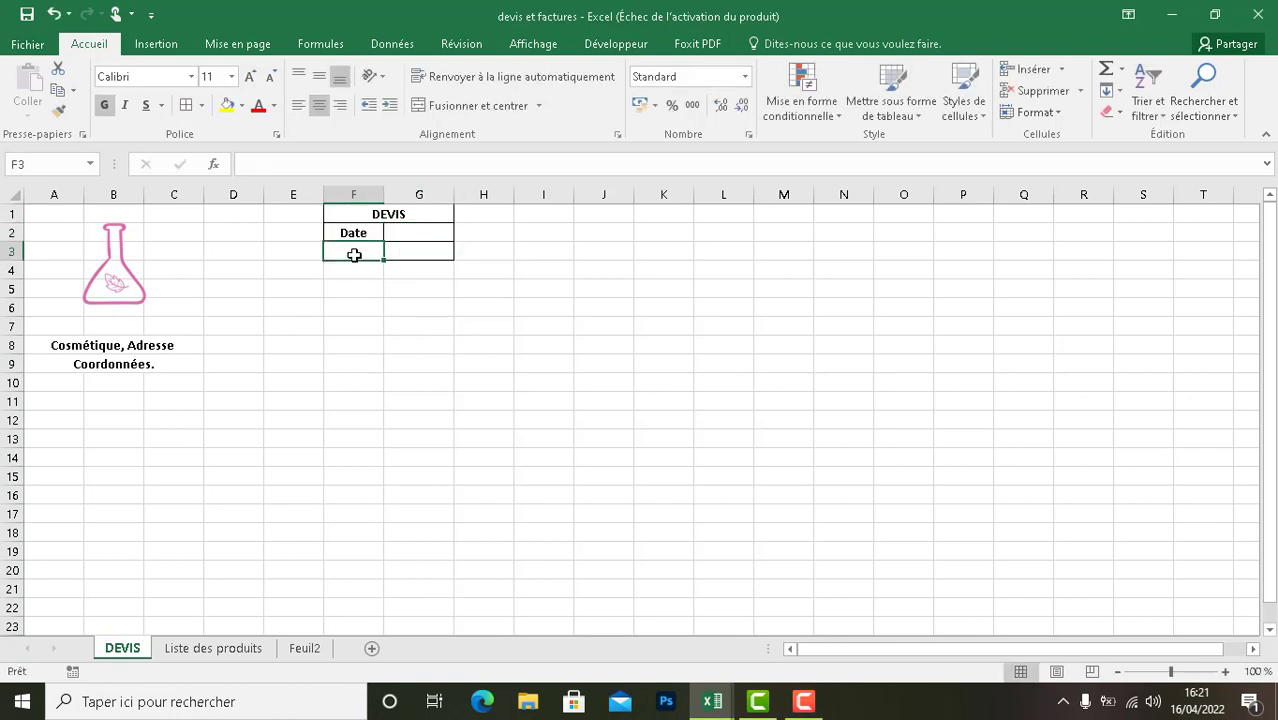
pyautogui.write('=')
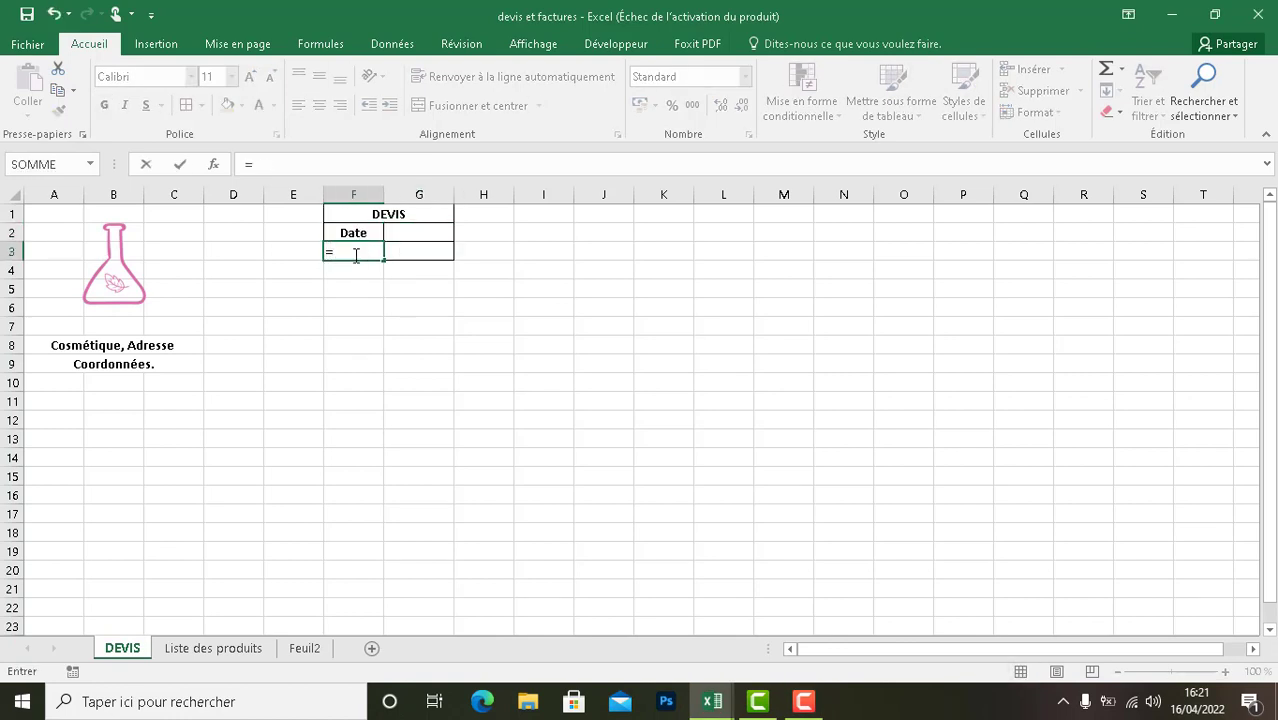
pyautogui.write('aujou')
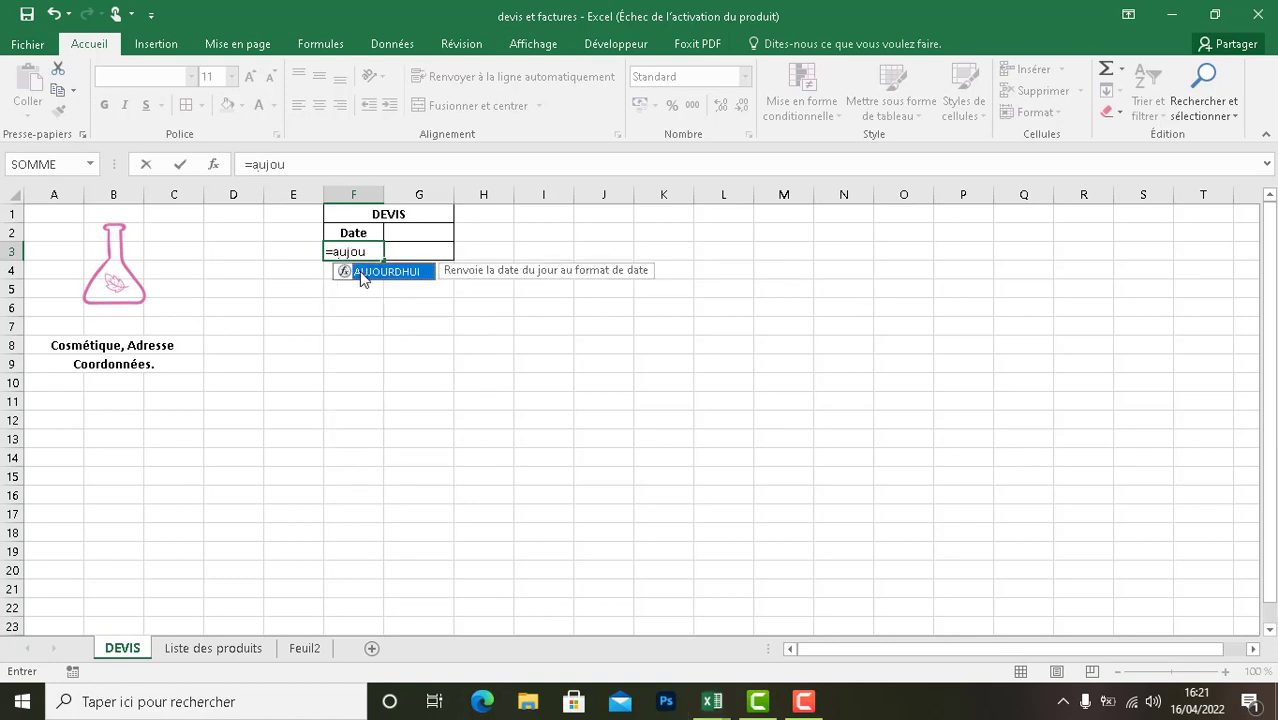
pyautogui.doubleClick(361, 273)
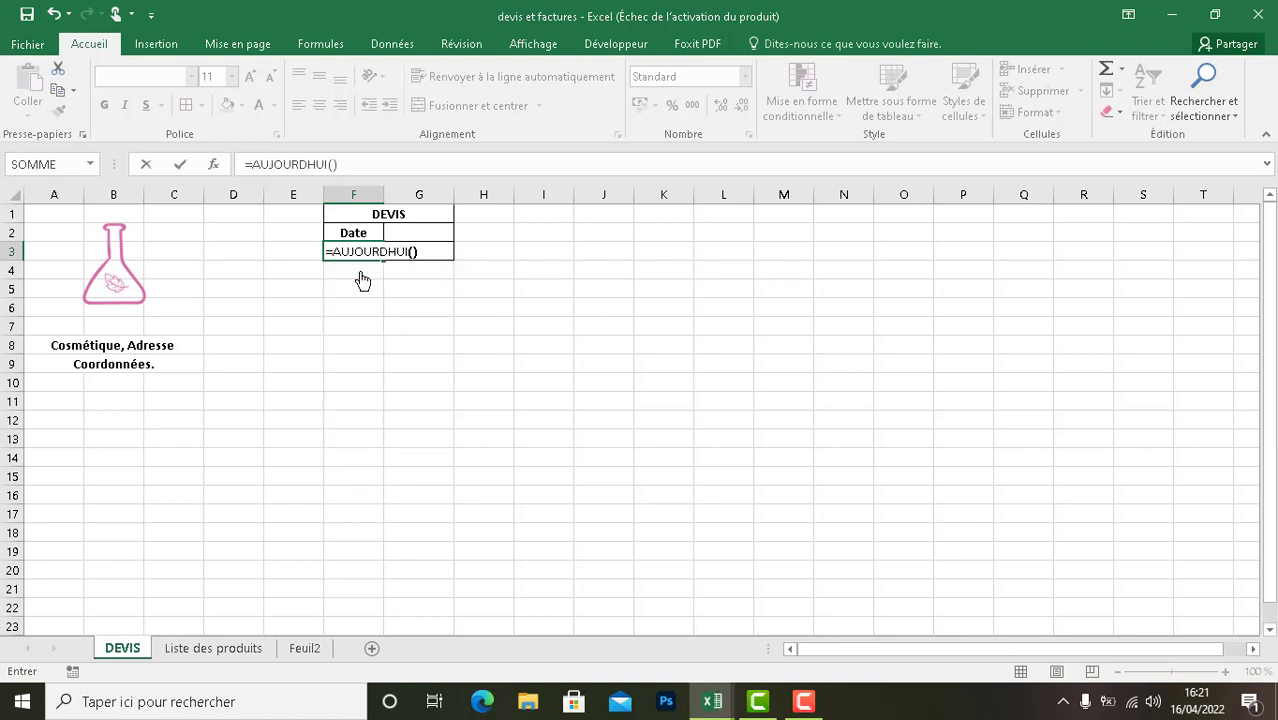
pyautogui.press('Return')
# - Enter the label "Numéro" in cell G2 beside "Date"
pyautogui.click(420, 231)
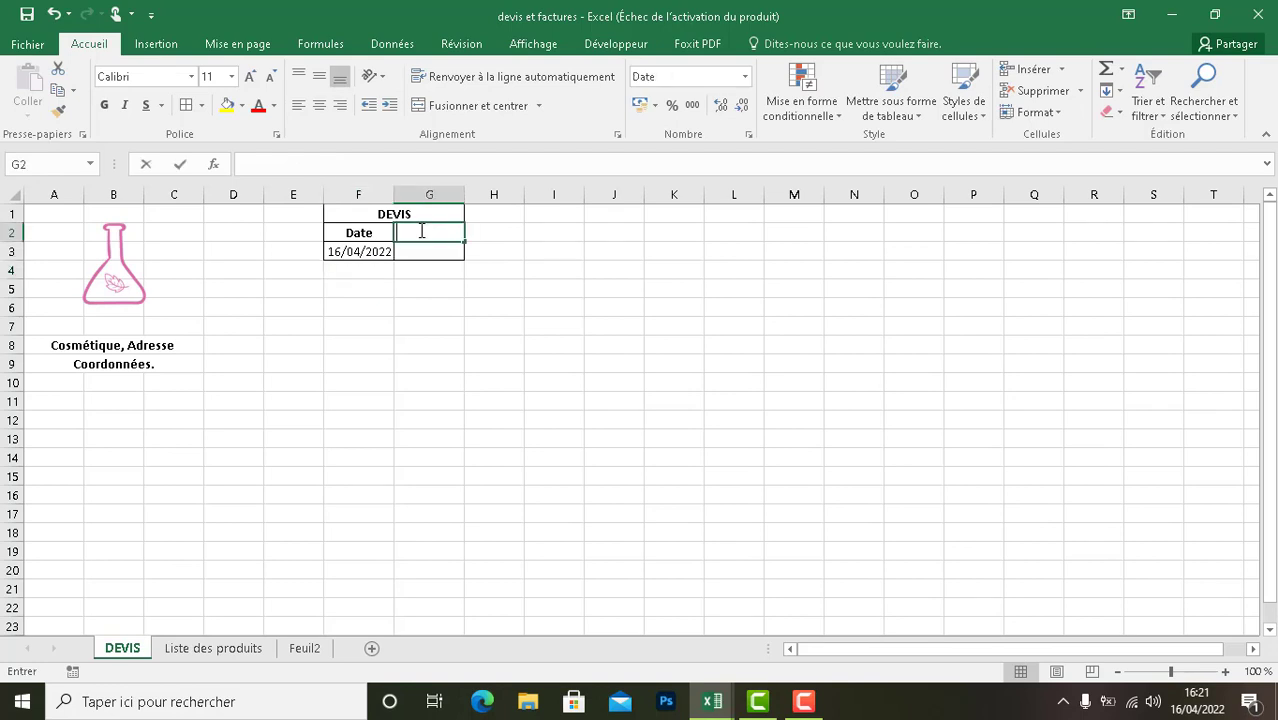
pyautogui.write('Numéro')
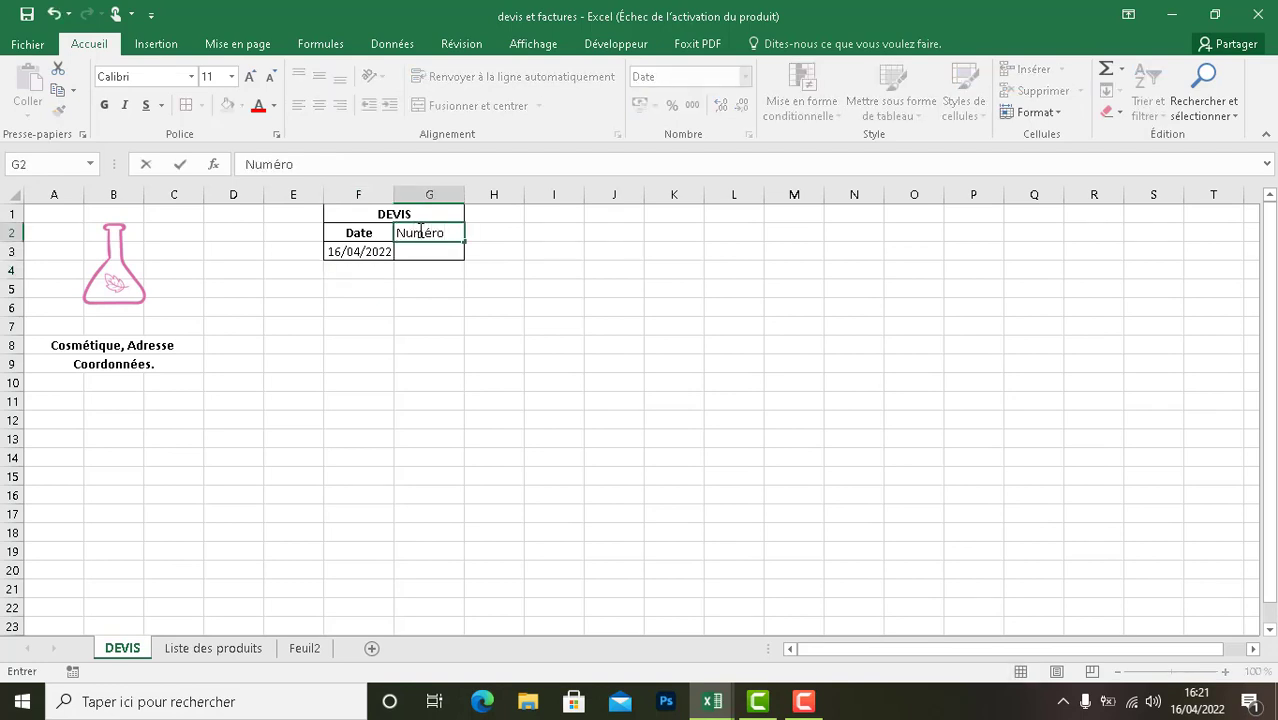
pyautogui.click(422, 243)
pyautogui.click(506, 231)
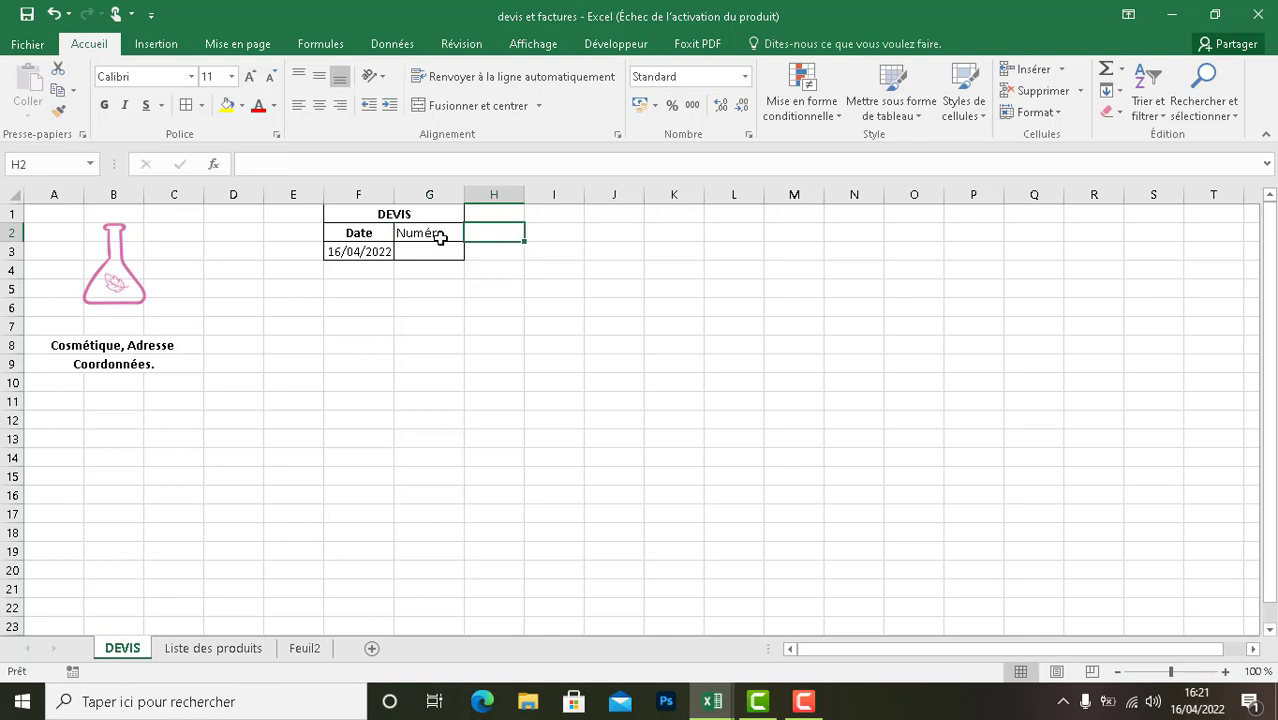
# - Make the "Numéro" label in cell G2 bold and center it
pyautogui.click(440, 237)
pyautogui.click(103, 106)
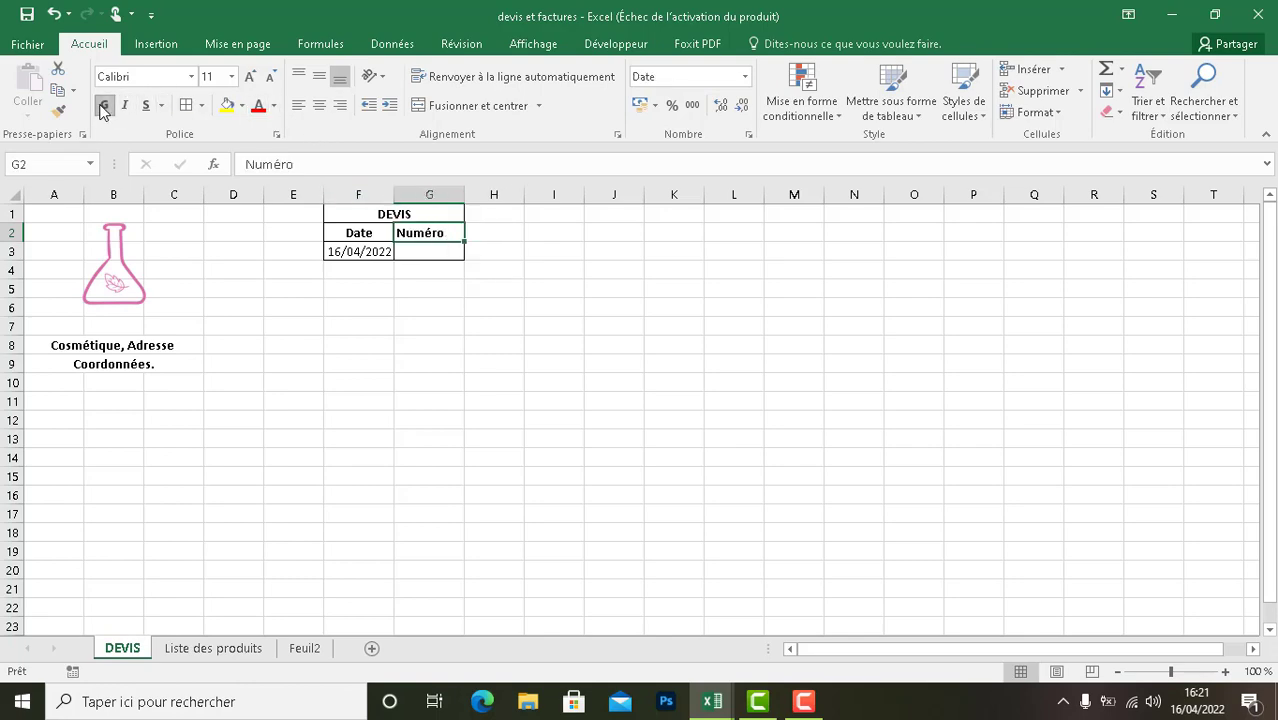
pyautogui.click(319, 105)
pyautogui.click(434, 252)
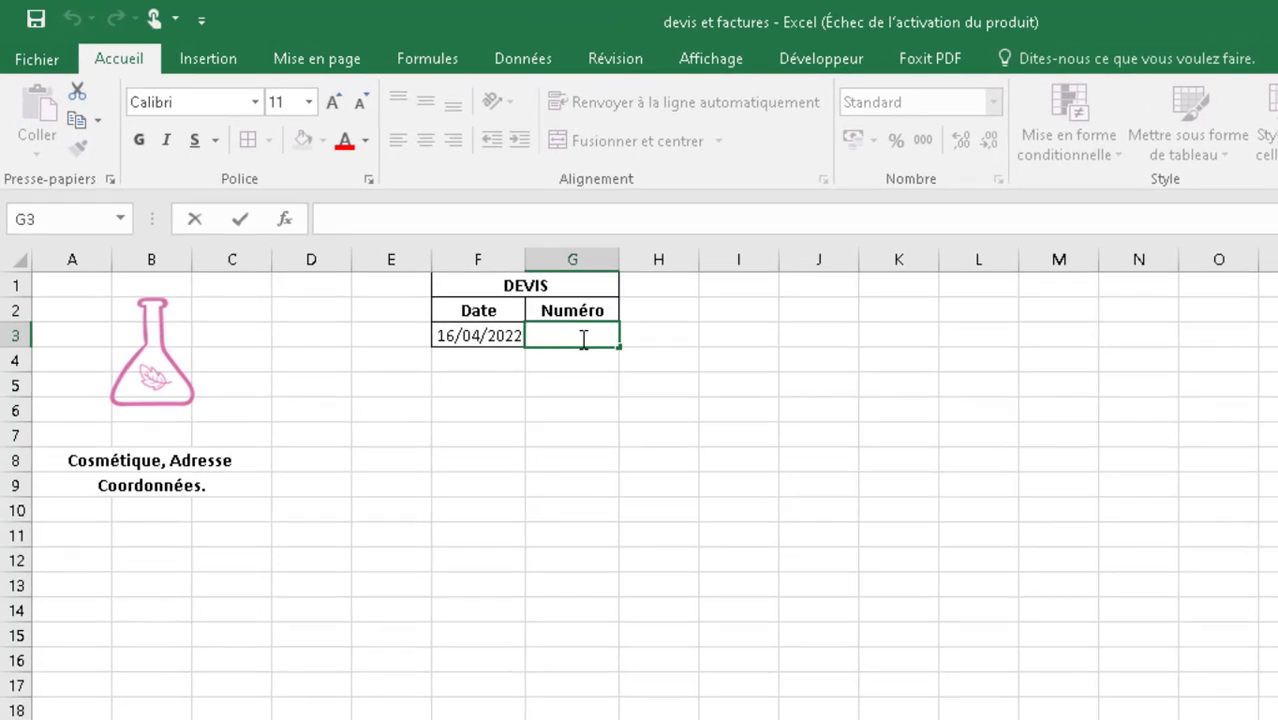
pyautogui.write('=')
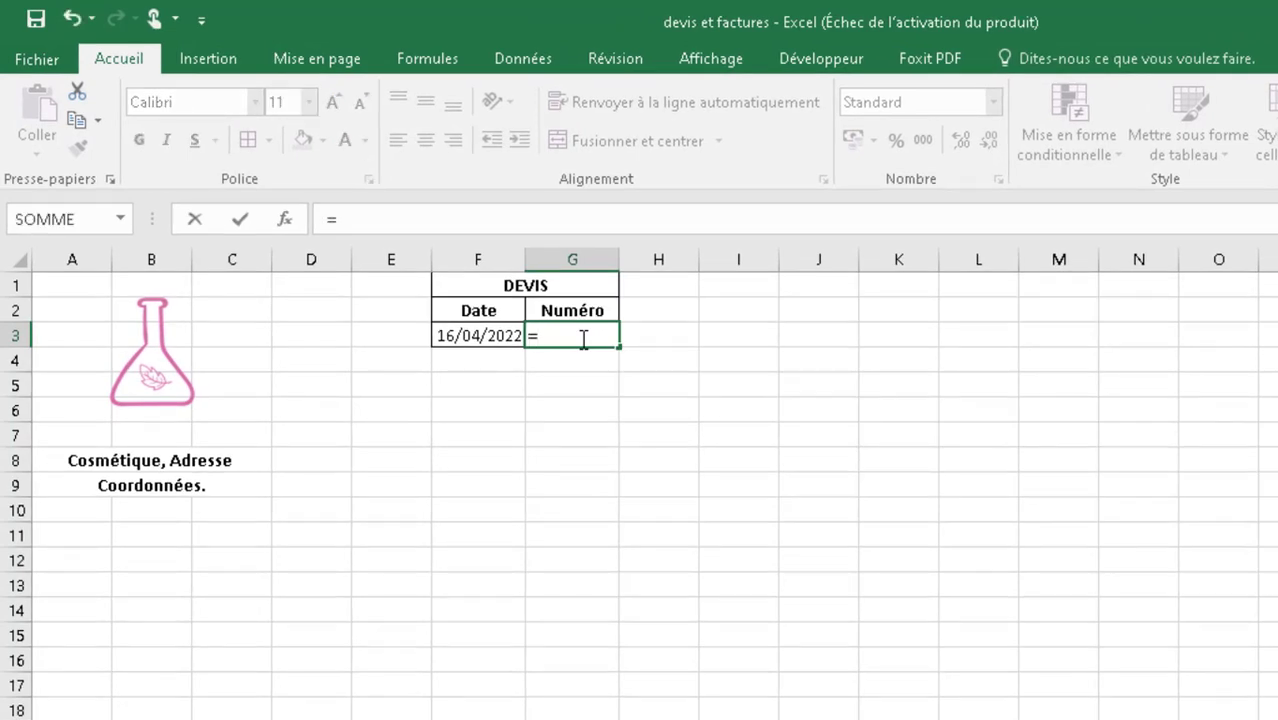
pyautogui.write('CO')
pyautogui.press('Escape')
pyautogui.write('NCA')
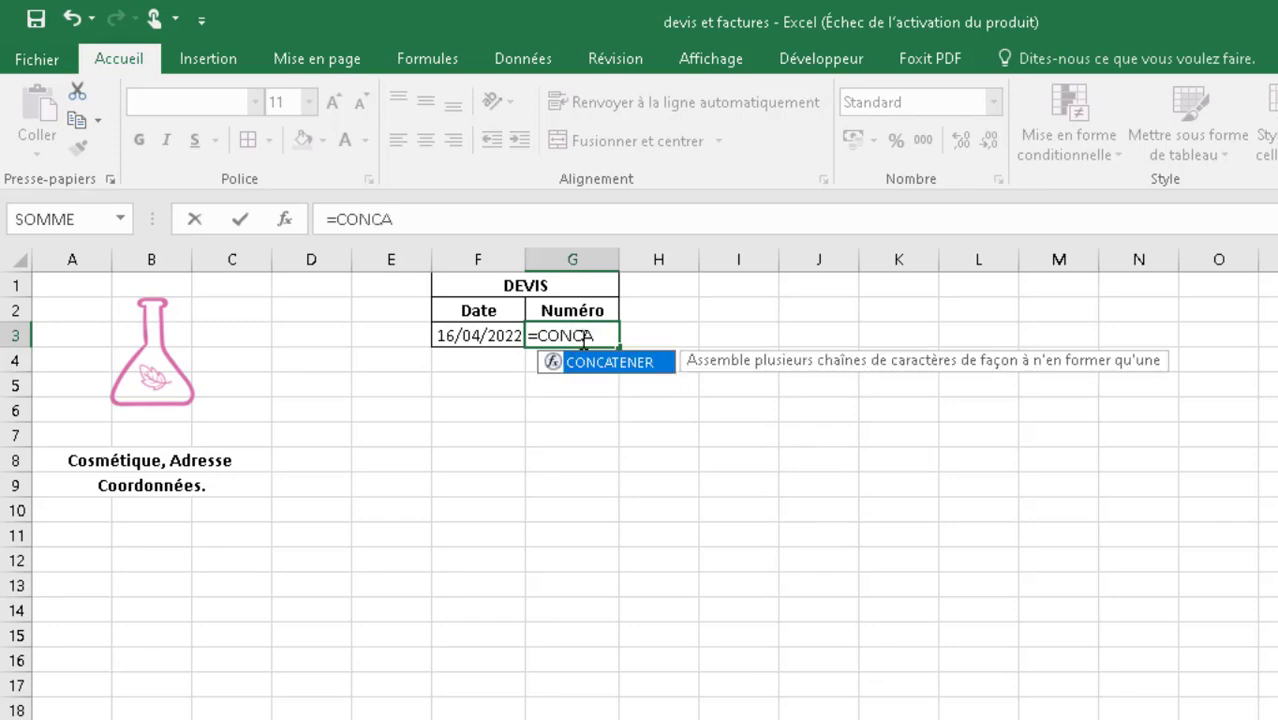
pyautogui.write('TENER')
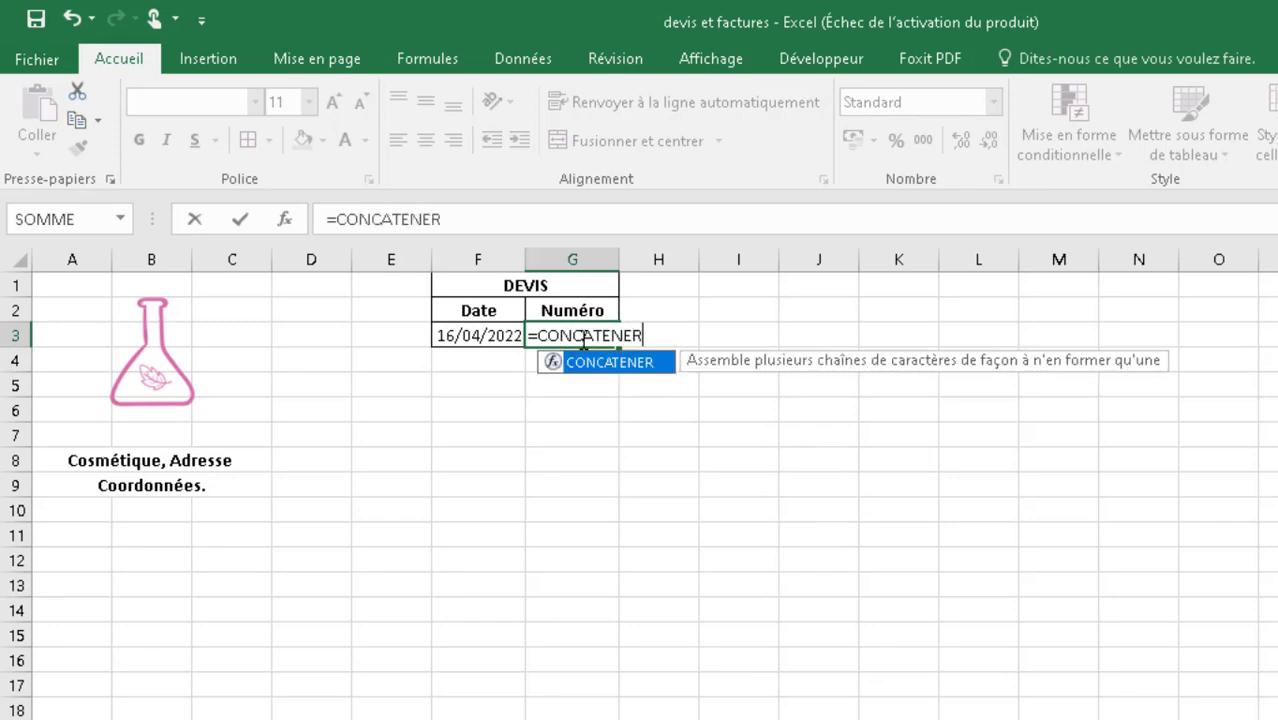
pyautogui.press('Escape')
pyautogui.write('(')
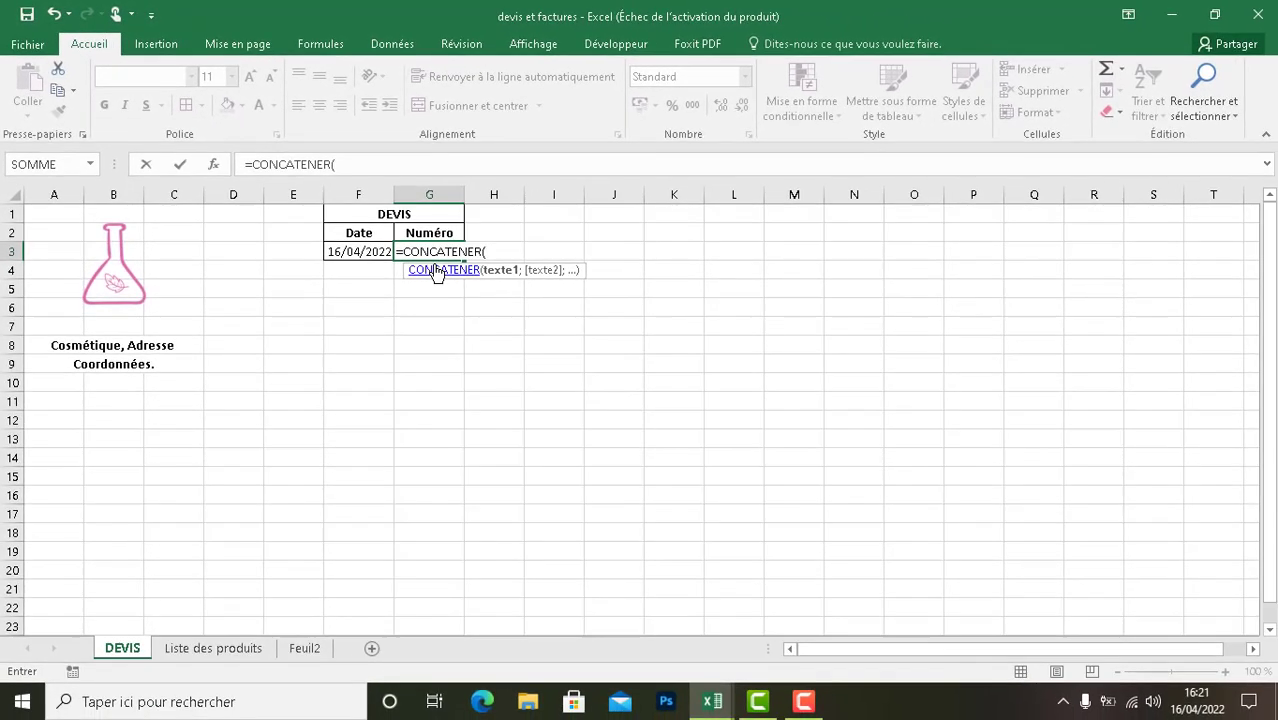
pyautogui.click(232, 656)
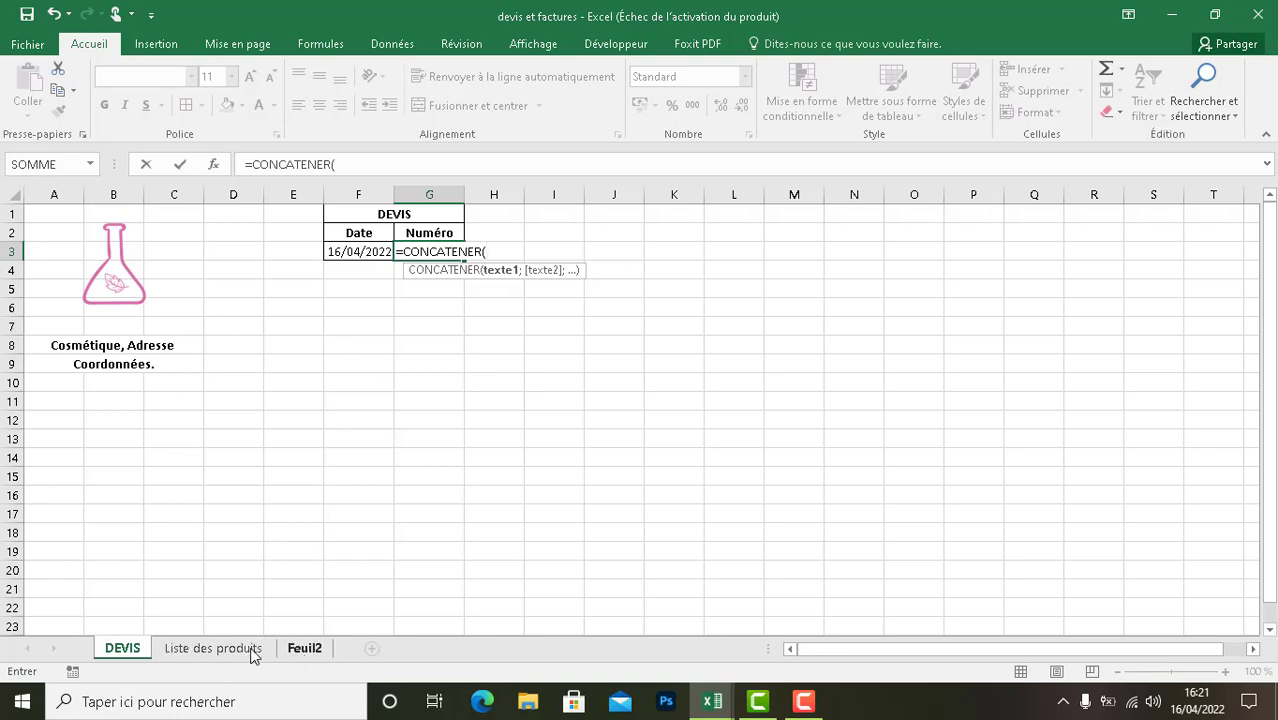
pyautogui.click(250, 650)
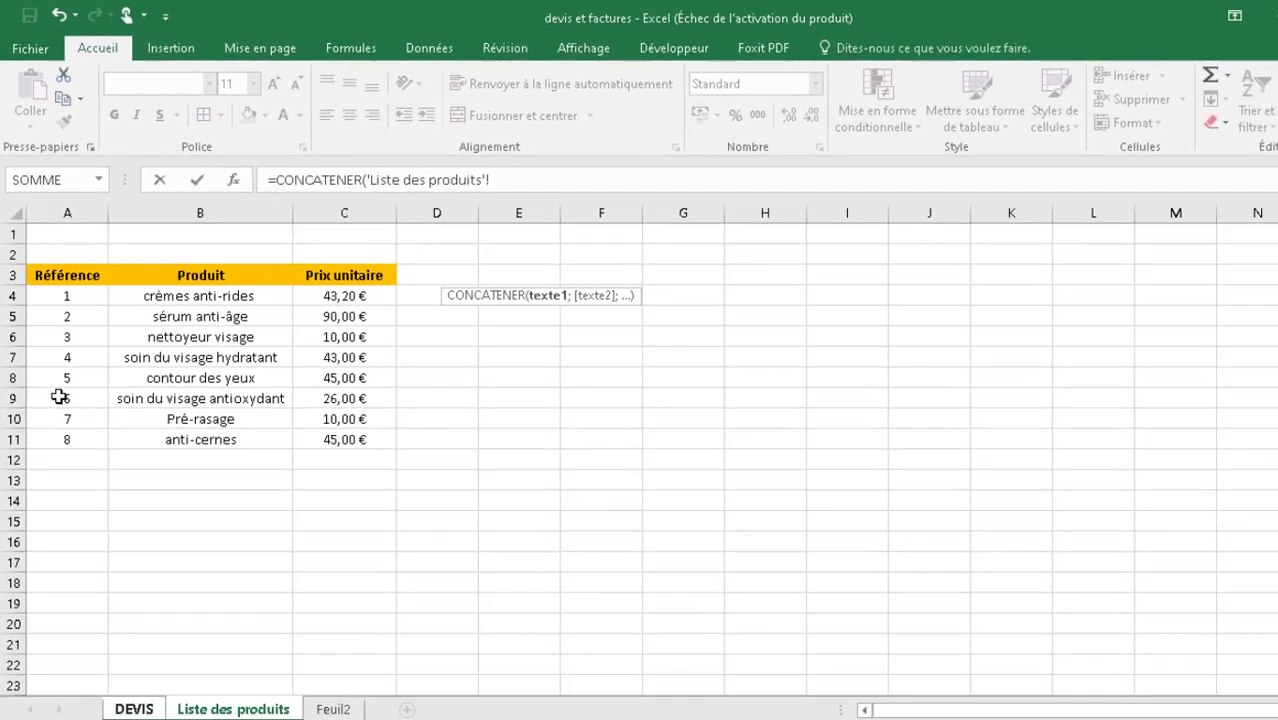
# - Rename the sheet Feuil2 as "Liste des clients"
pyautogui.click(329, 700)
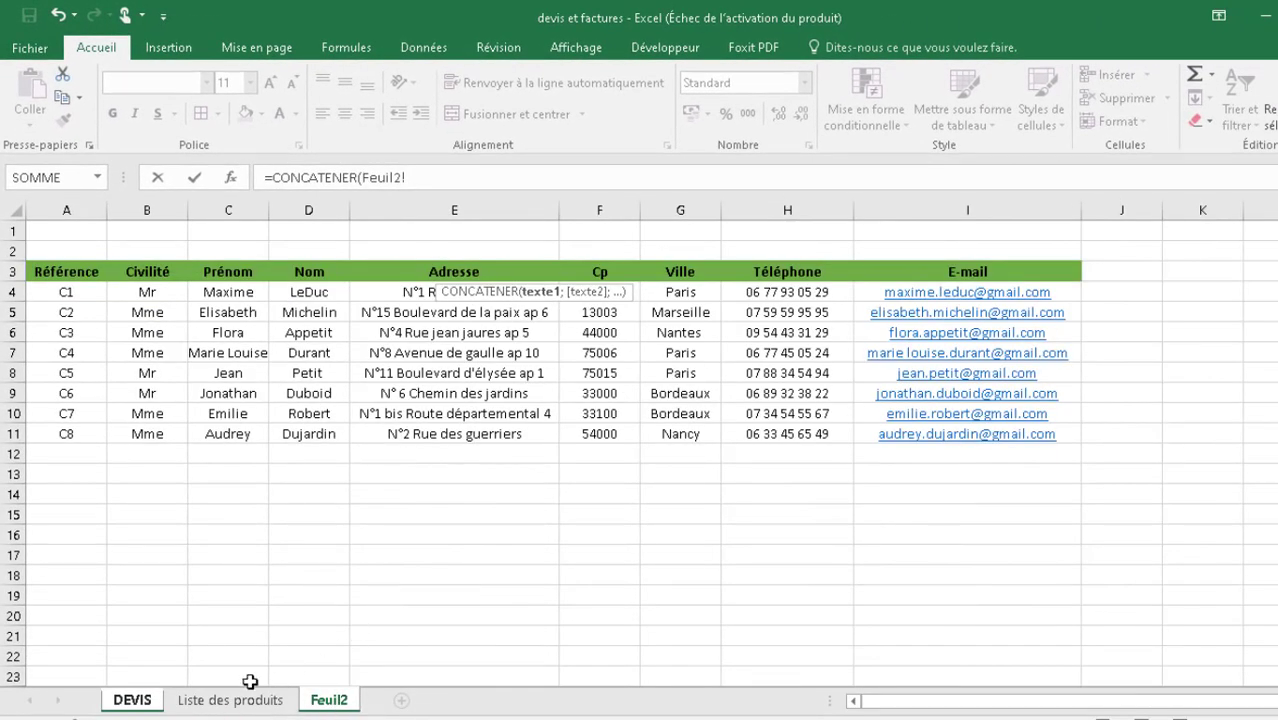
pyautogui.rightClick(329, 700)
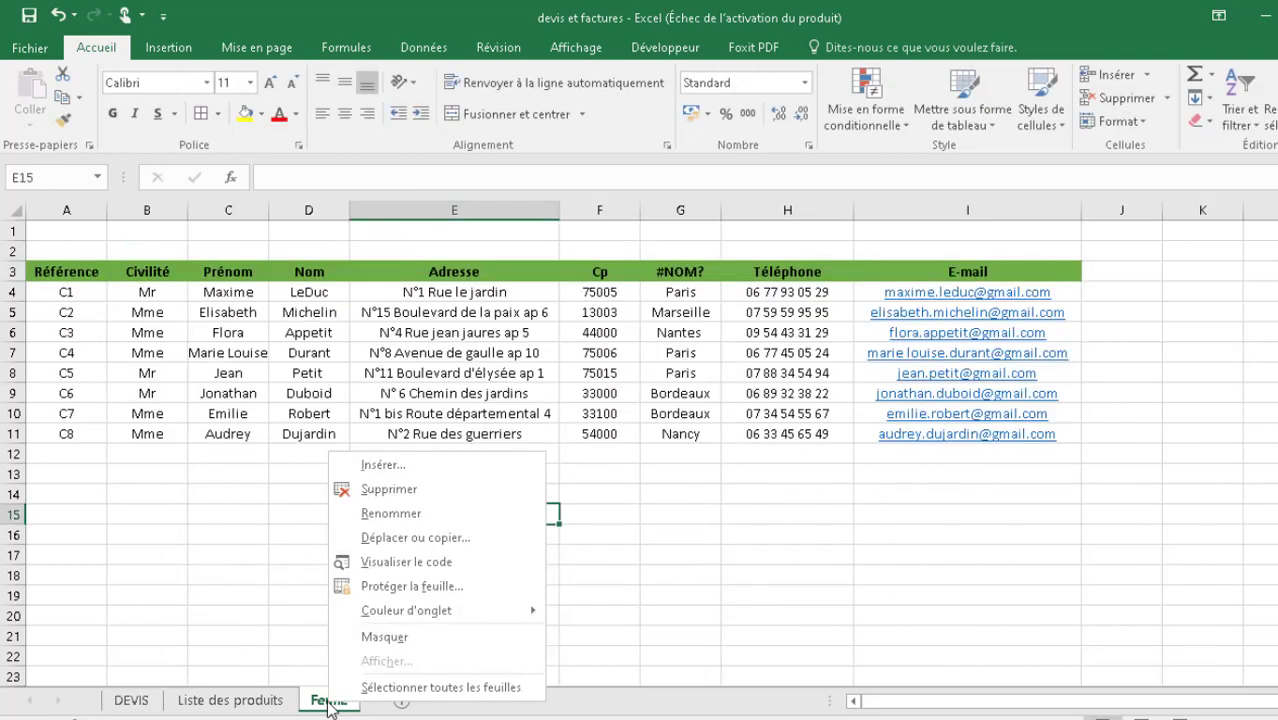
pyautogui.click(405, 515)
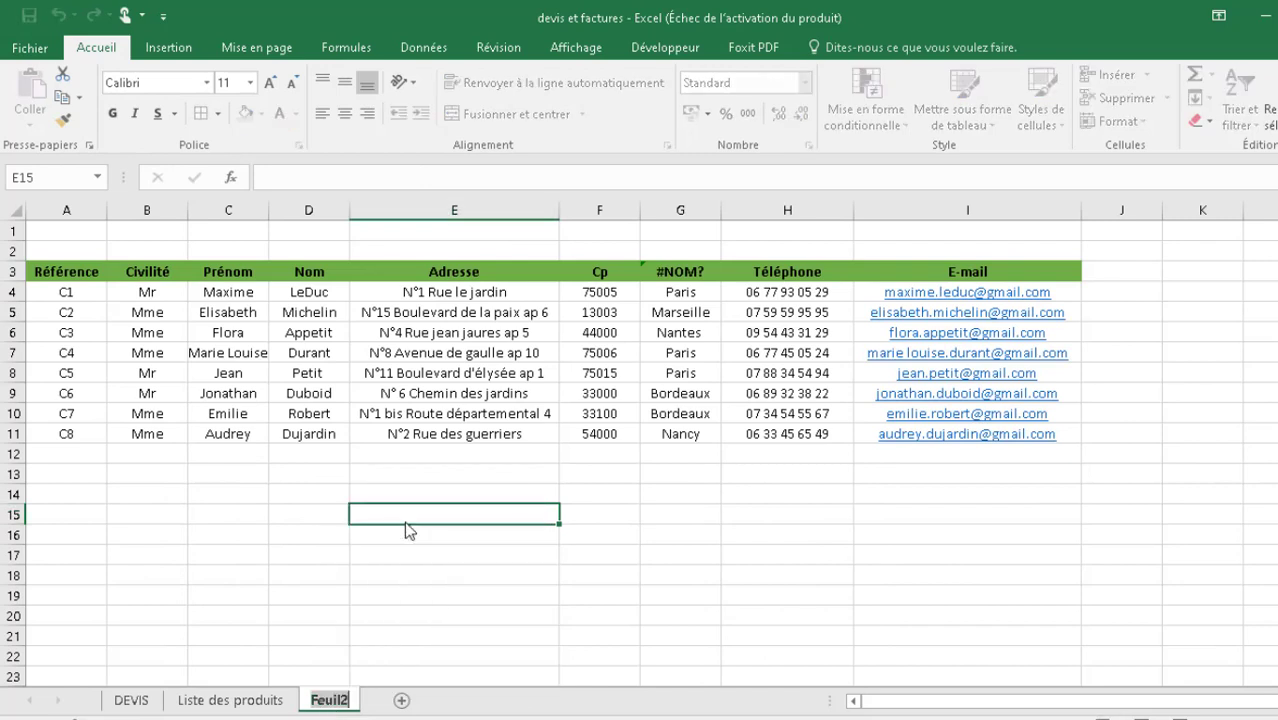
pyautogui.write('Liste des c')
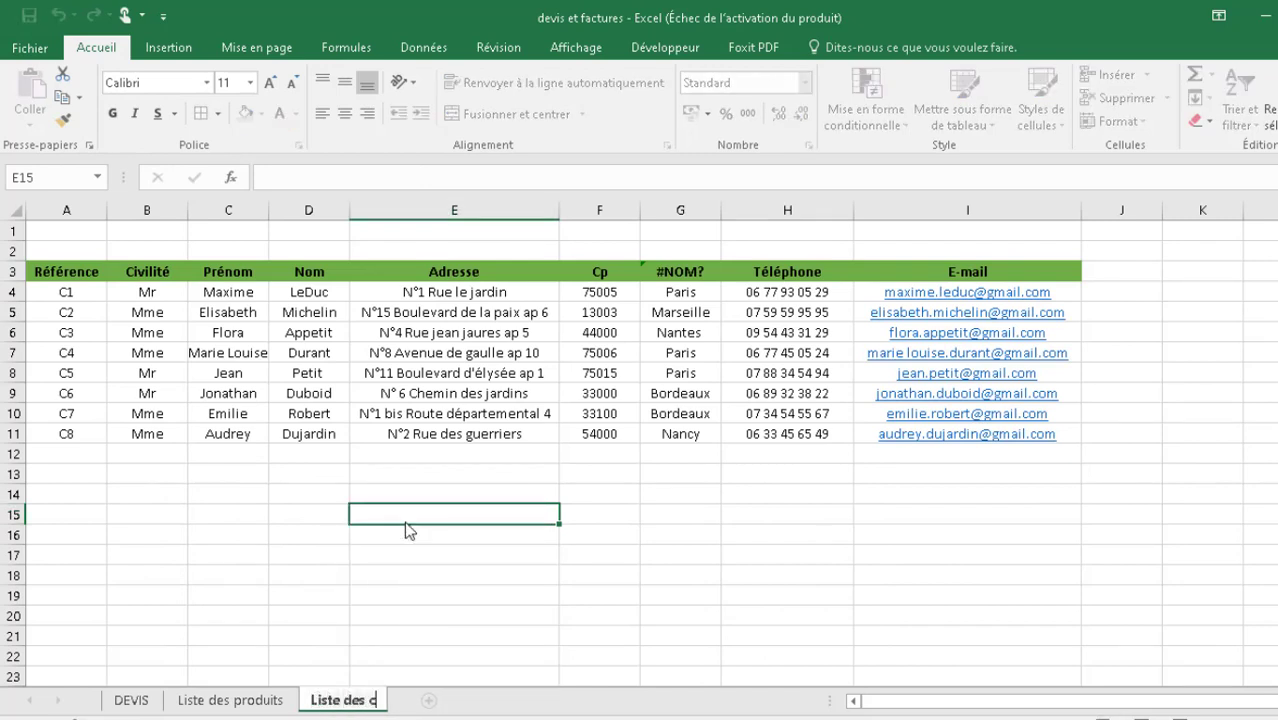
pyautogui.write('lients')
pyautogui.click(368, 590)
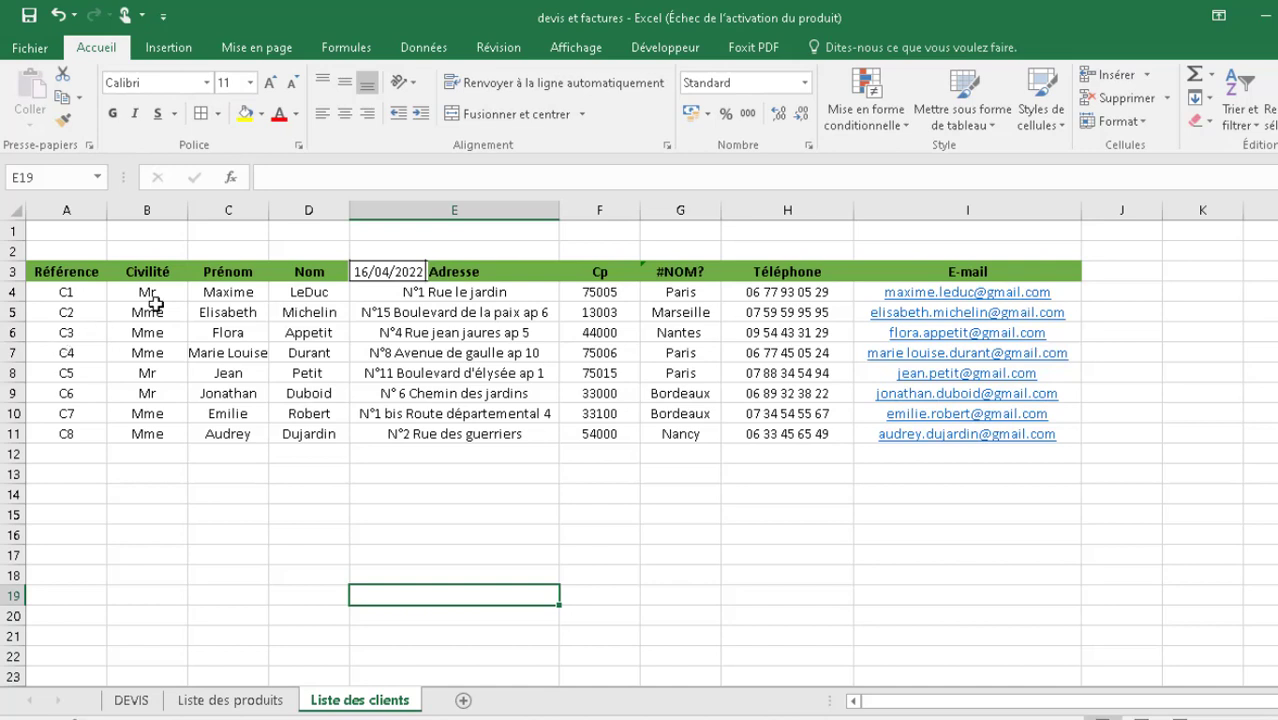
pyautogui.click(437, 306)
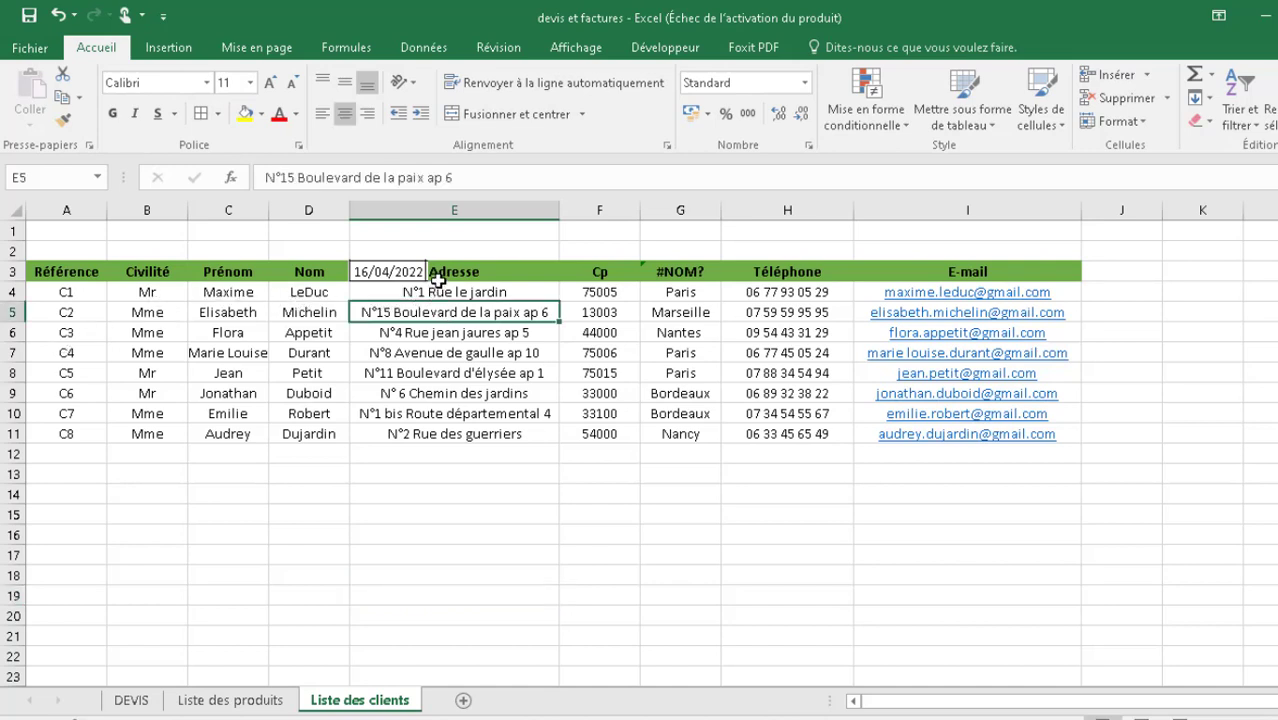
pyautogui.click(433, 276)
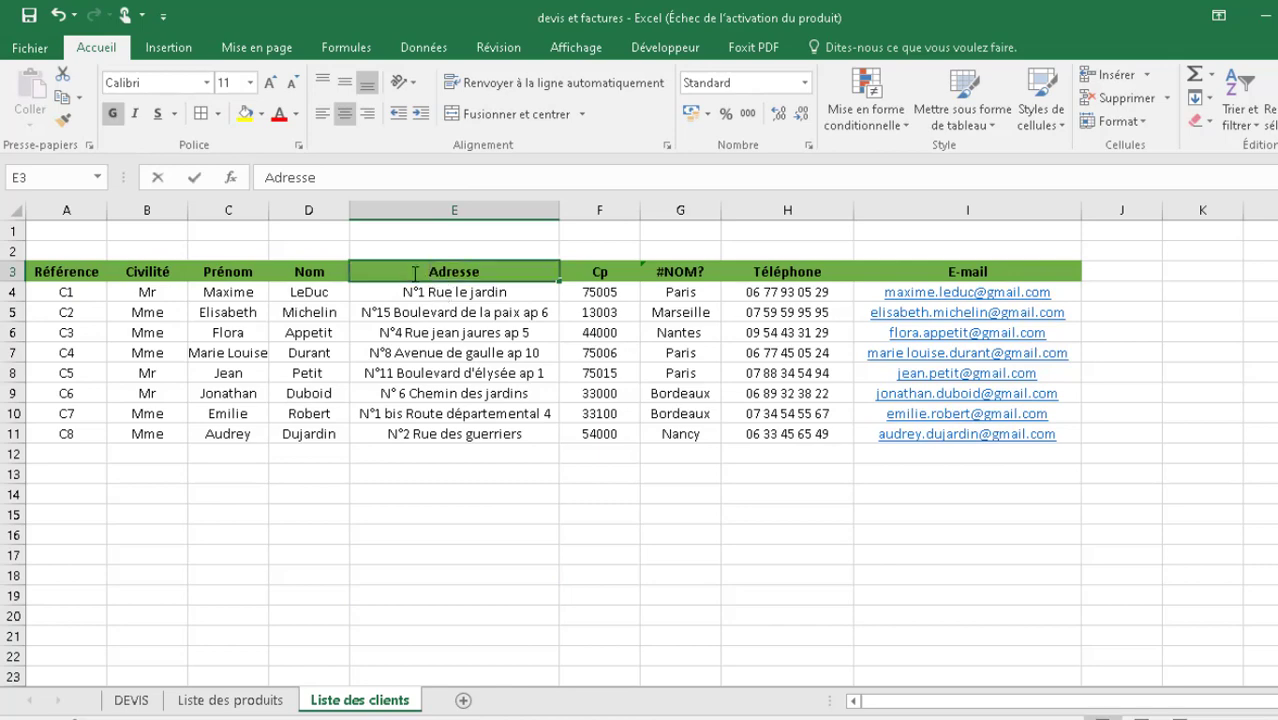
pyautogui.click(430, 310)
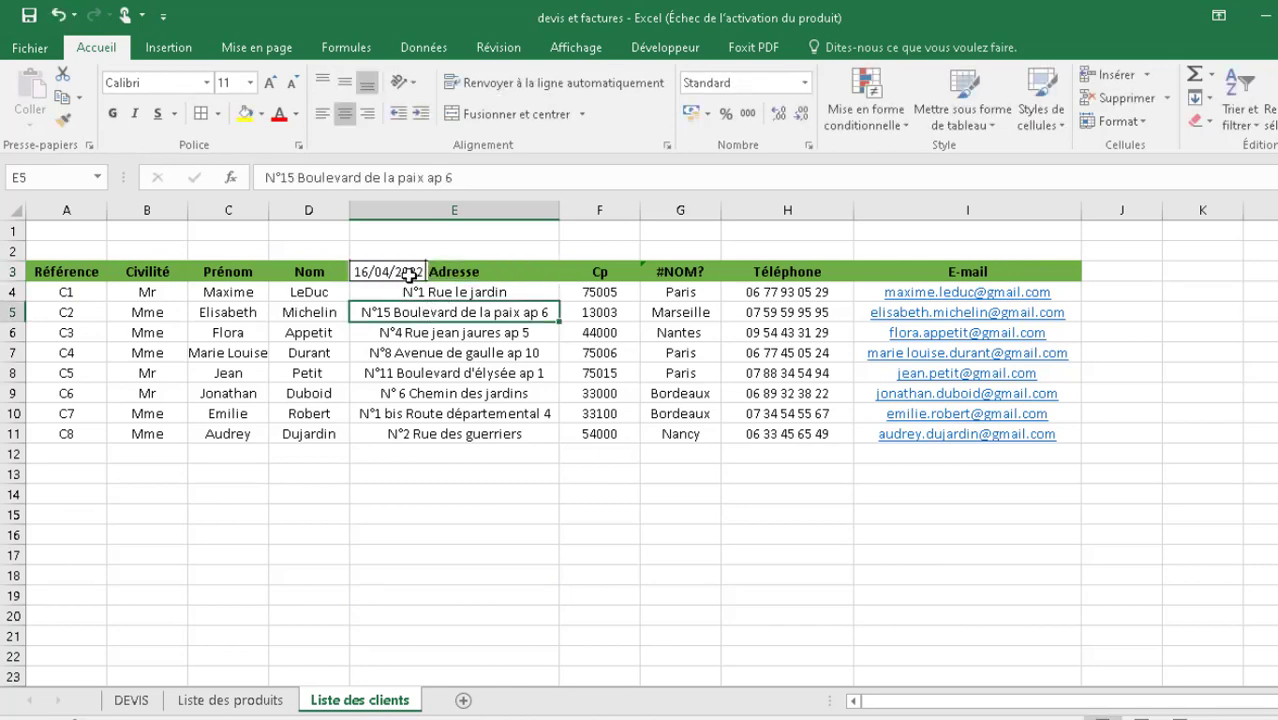
pyautogui.click(405, 274)
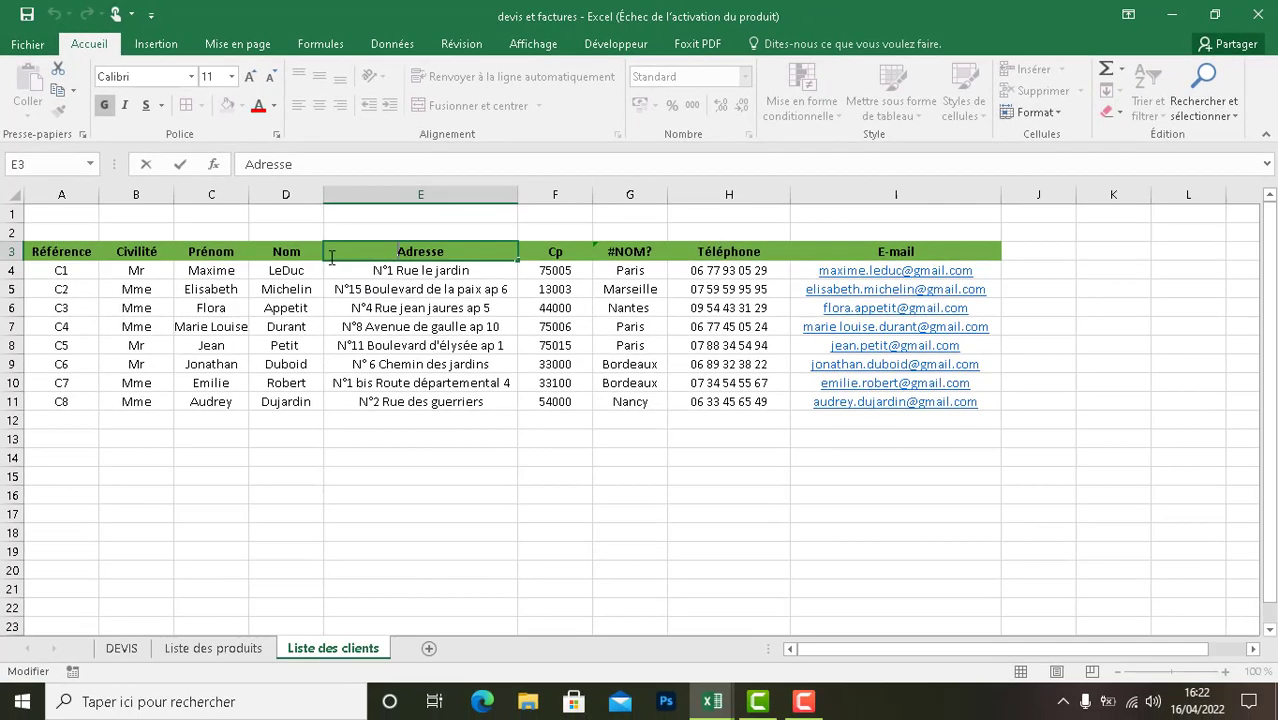
# - Return to the DEVIS sheet and select cell F4 below the date
pyautogui.click(125, 660)
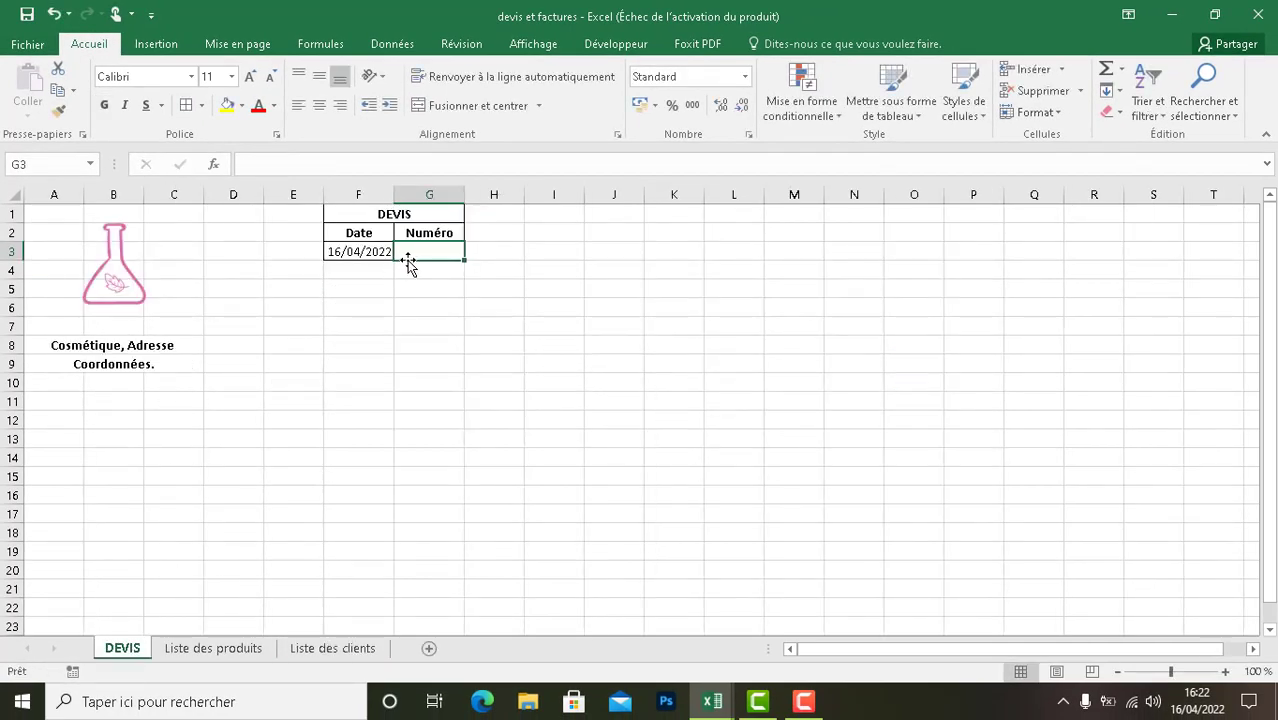
pyautogui.click(402, 288)
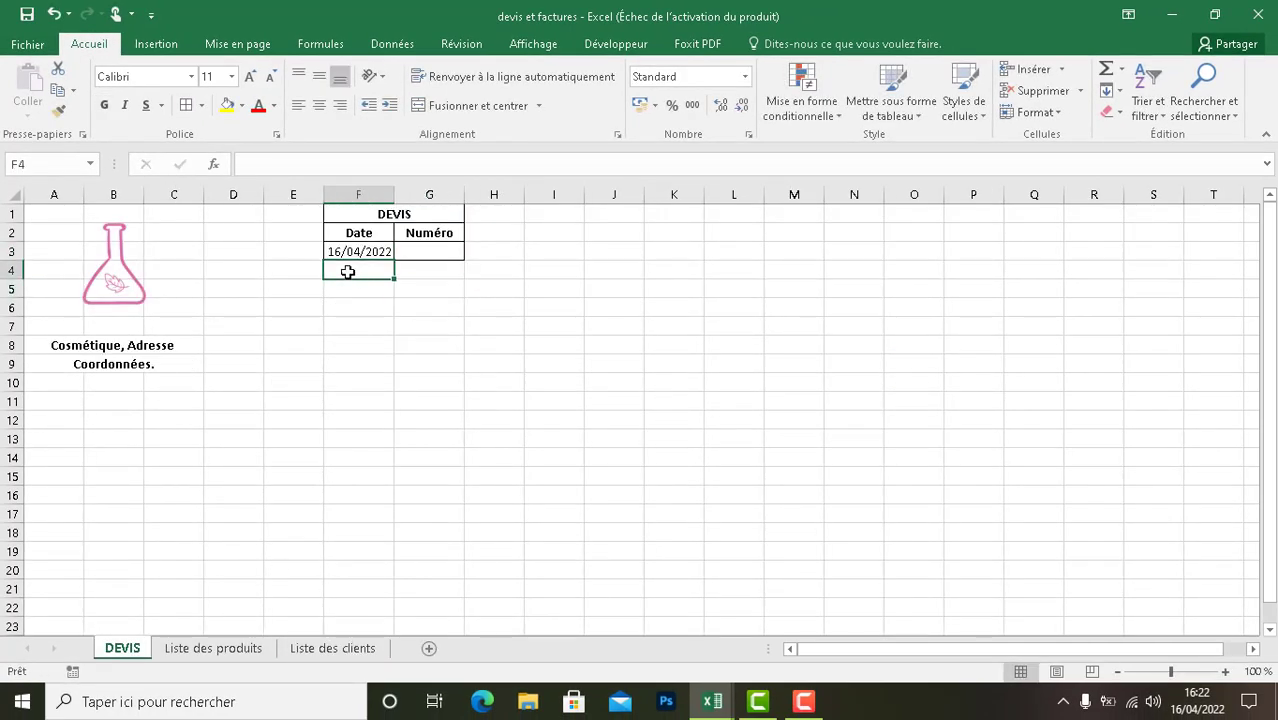
# - Check the client table on the Liste des clients sheet and return to the DEVIS sheet
pyautogui.click(344, 650)
pyautogui.click(439, 528)
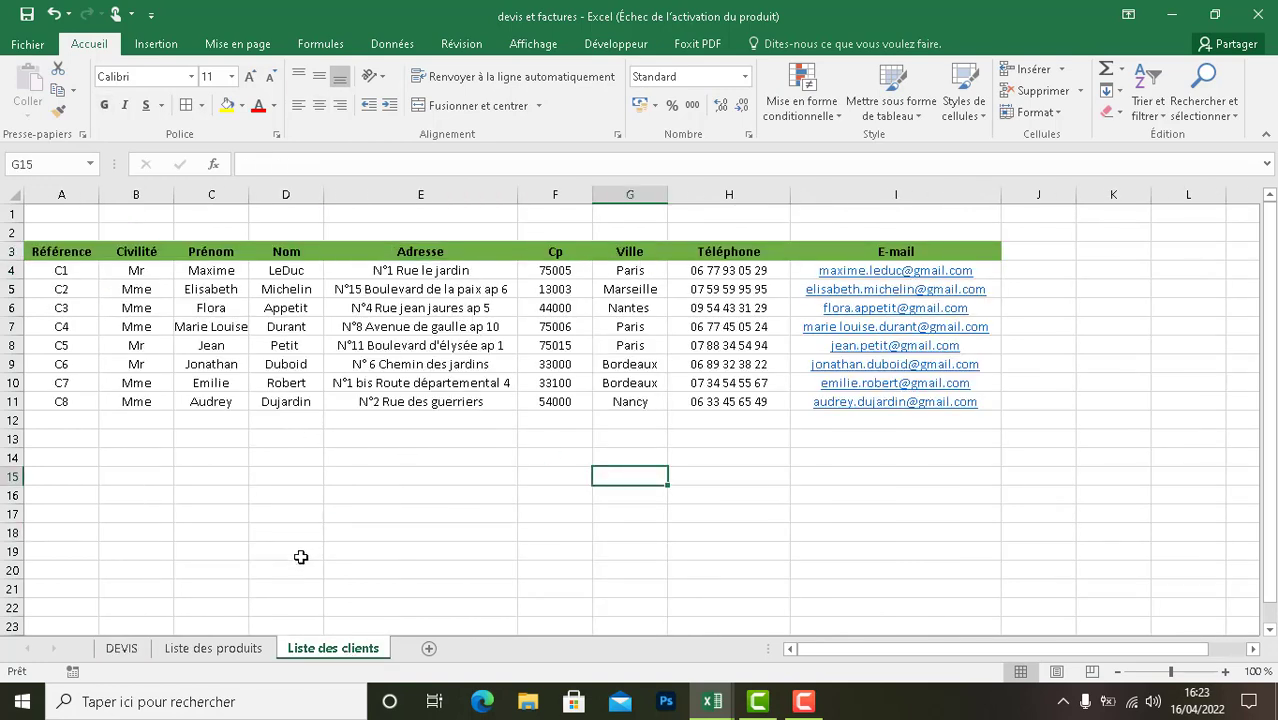
pyautogui.click(121, 650)
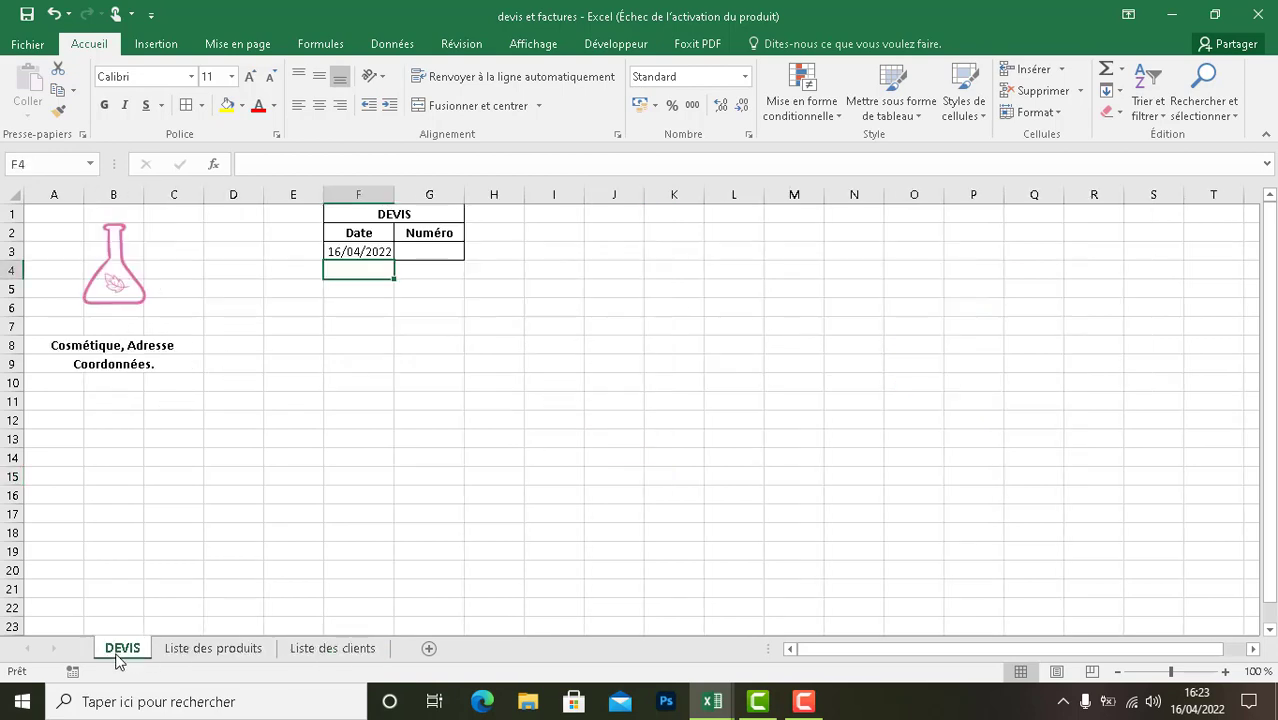
# - Start a CONCATENER formula in cell G3 under "Numéro" with "SC" as the first text argument
pyautogui.doubleClick(417, 251)
pyautogui.write('=')
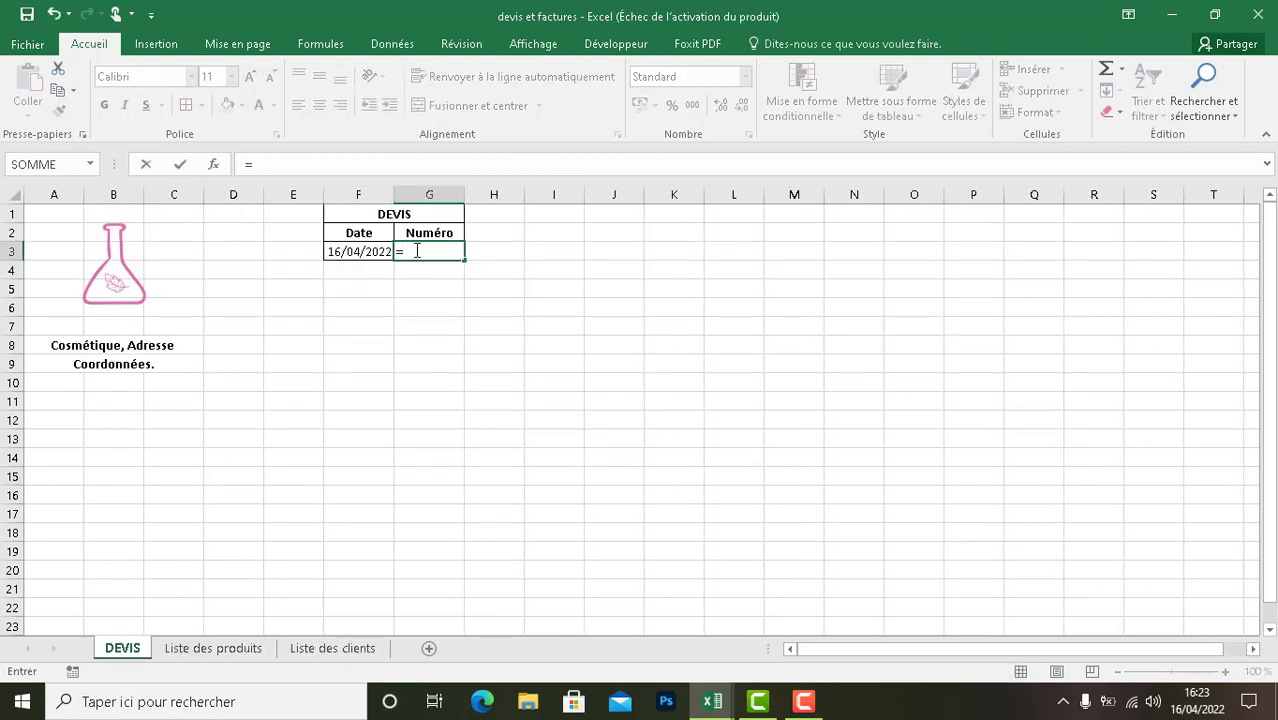
pyautogui.write('CONCE')
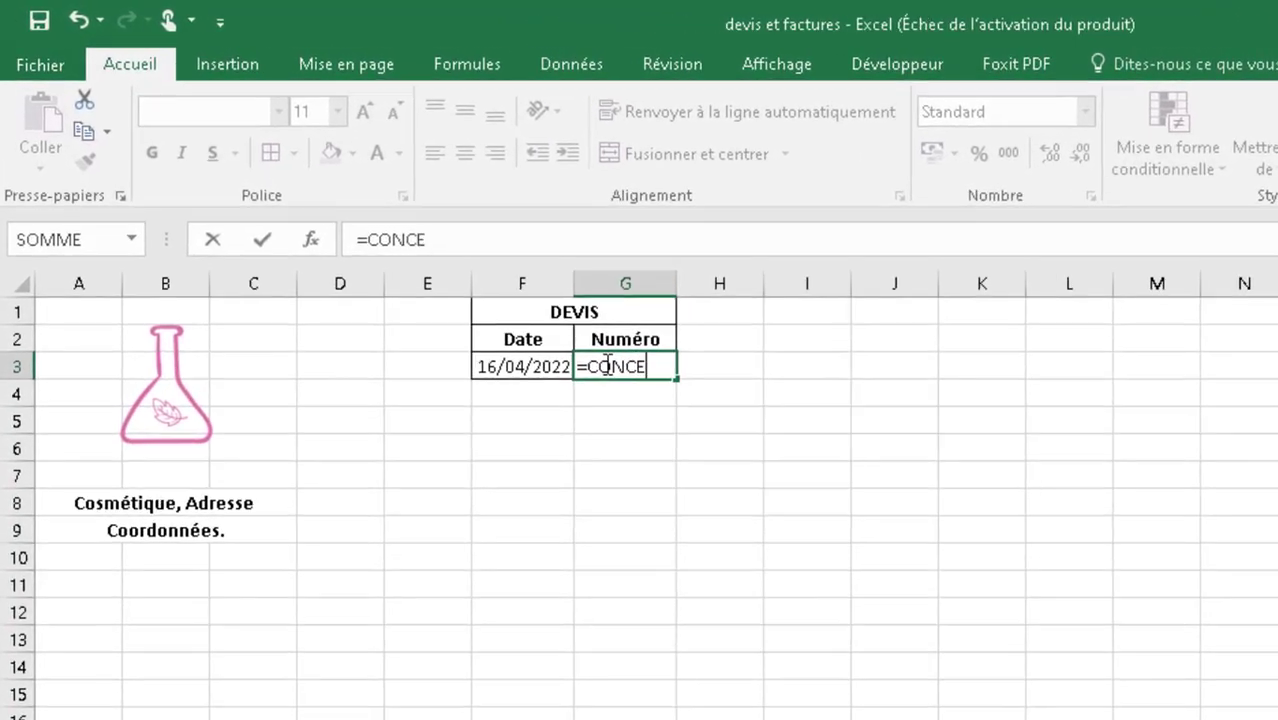
pyautogui.press('BackSpace')
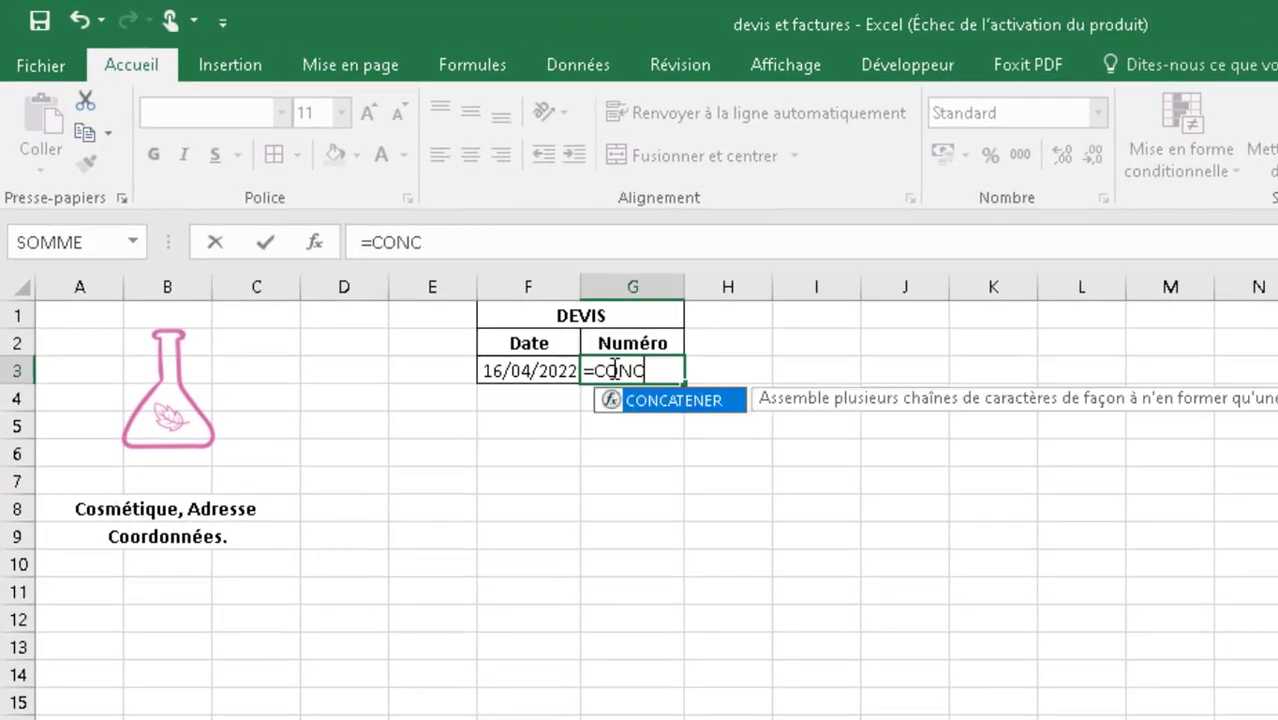
pyautogui.write('ATENER')
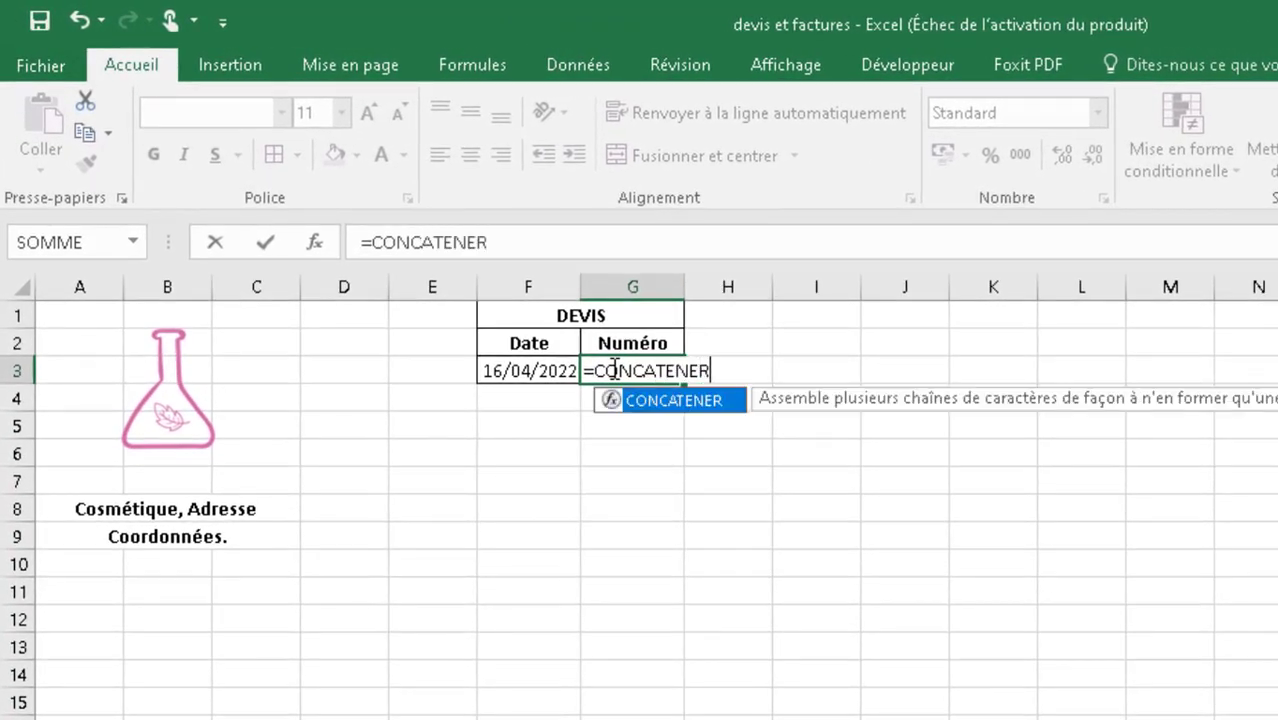
pyautogui.write('(')
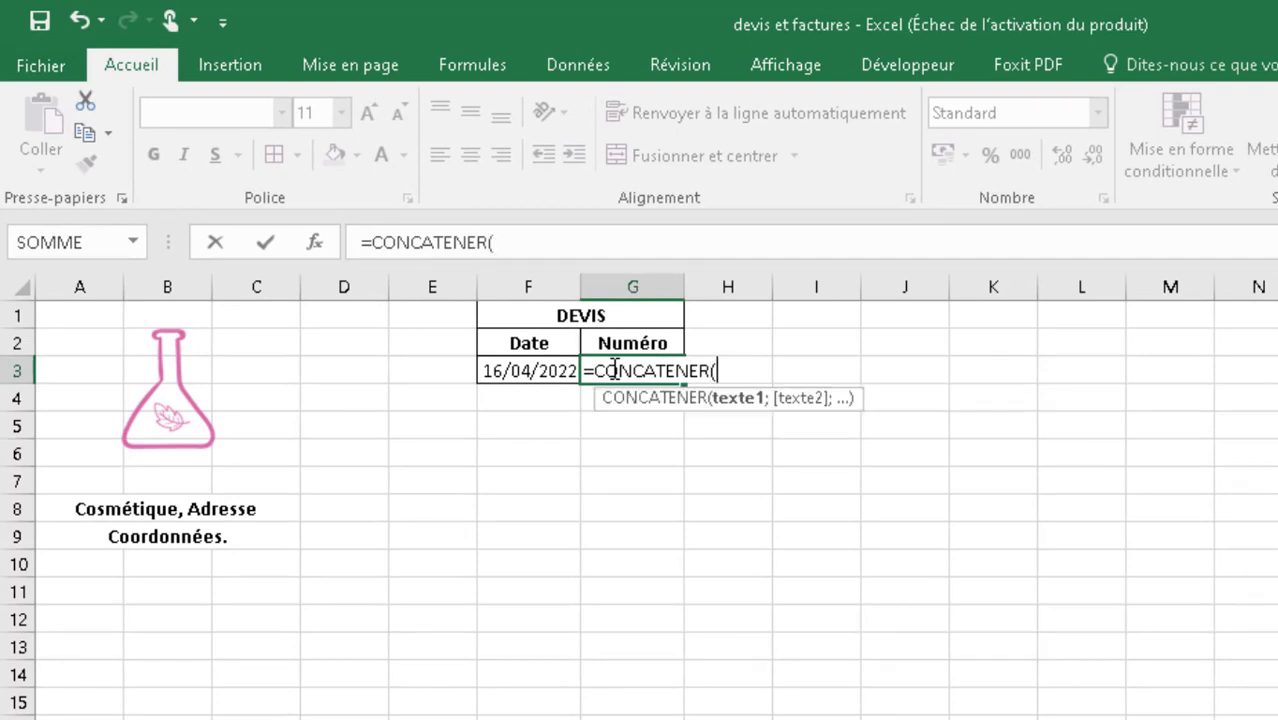
pyautogui.write('3')
pyautogui.press('BackSpace')
pyautogui.write('"SC";')
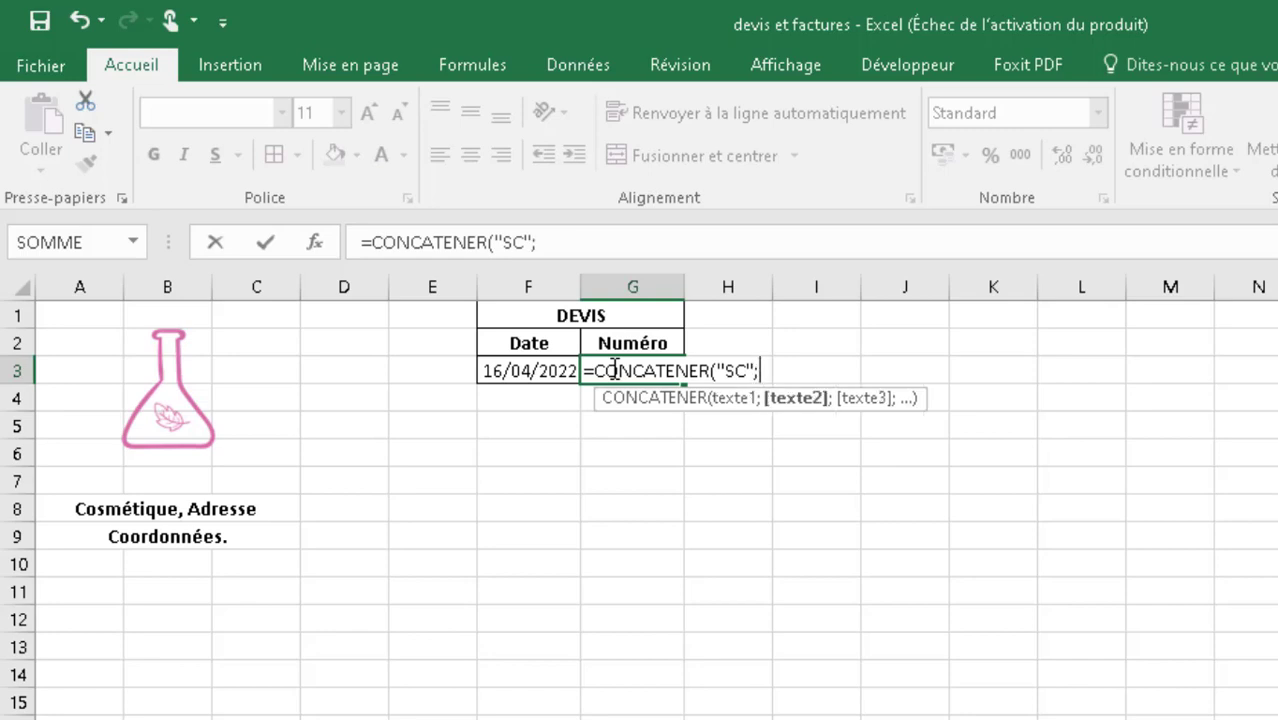
pyautogui.write('ANNEE')
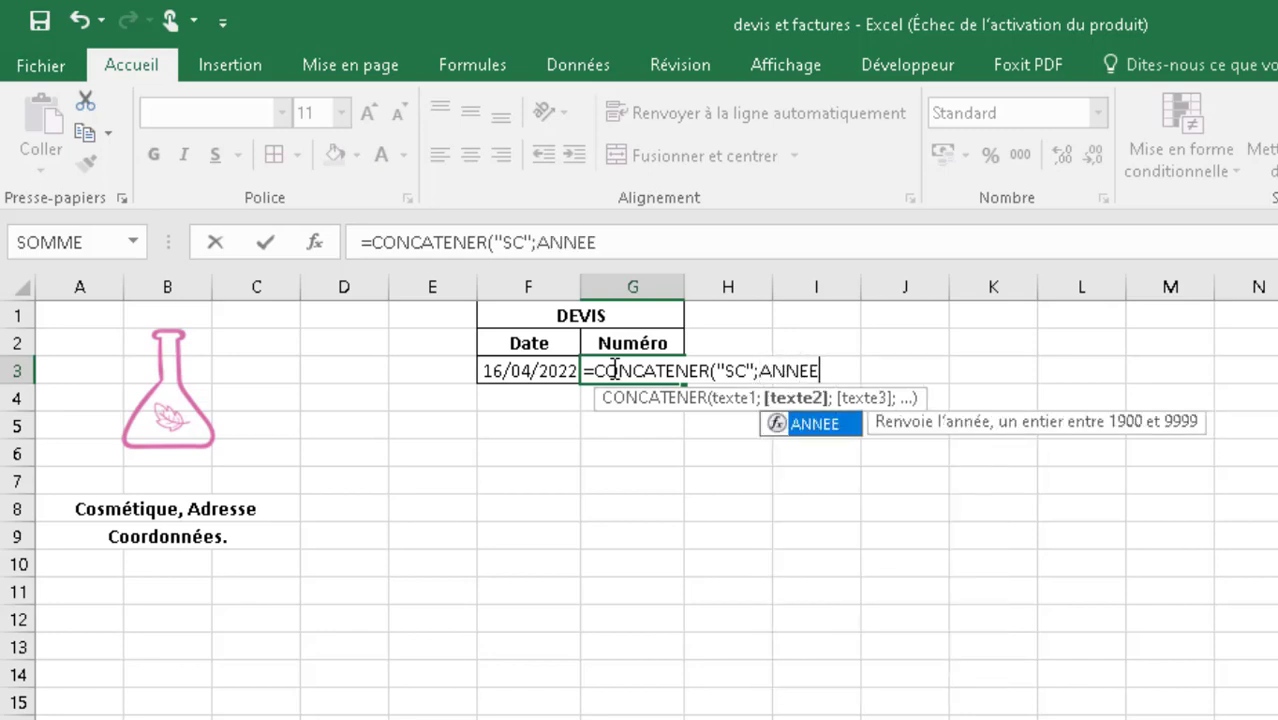
pyautogui.write('(M')
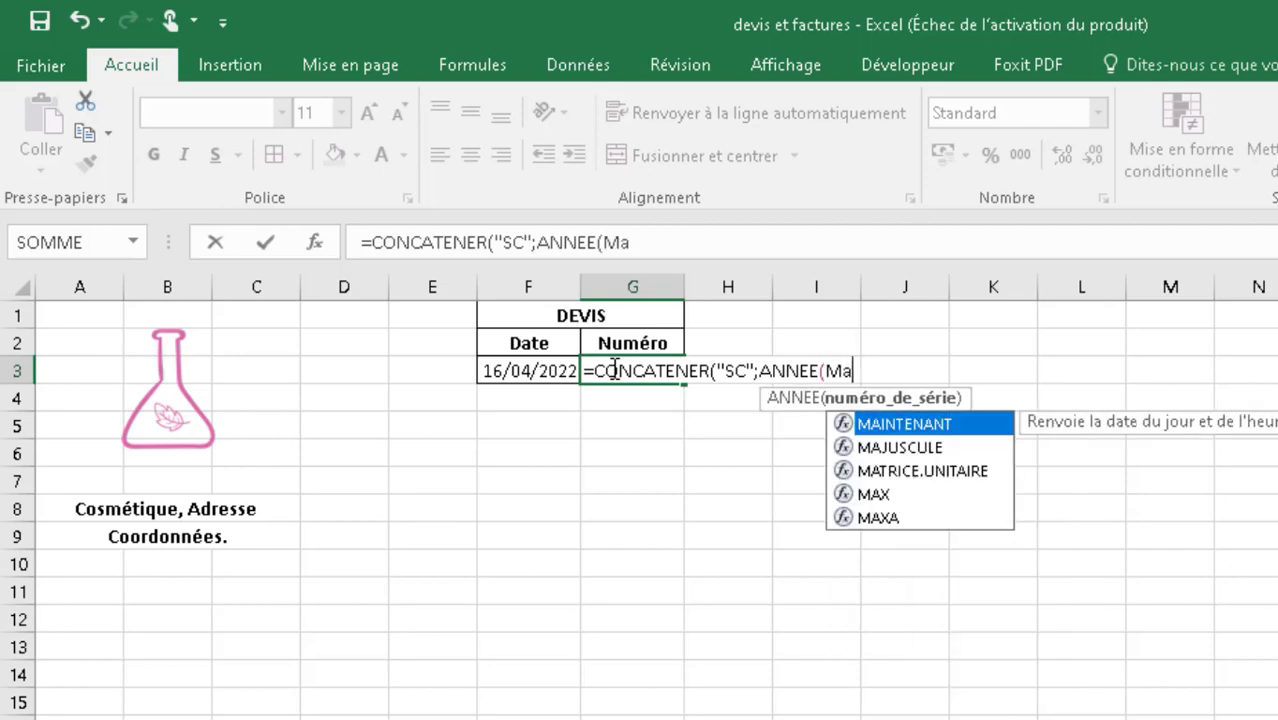
pyautogui.write('AINTENANT')
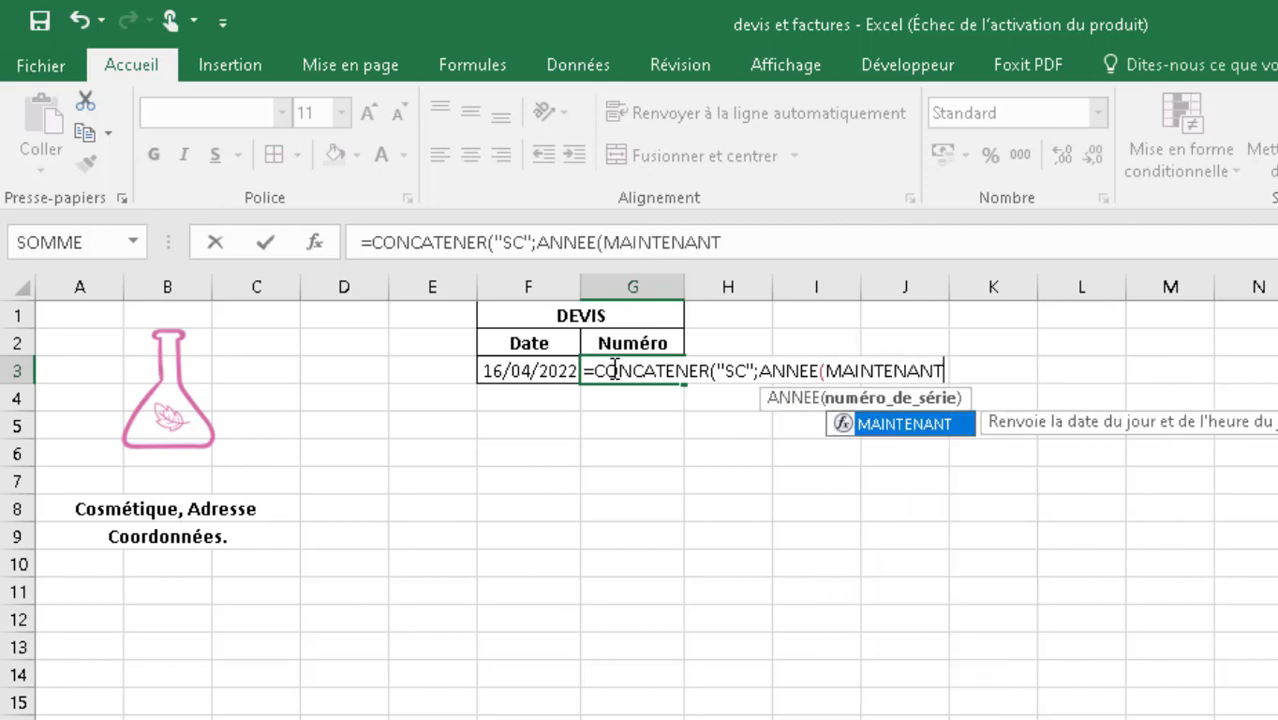
pyautogui.write('5')
# - Add the current year to the G3 formula as its second argument with ANNEE(MAINTENANT())
pyautogui.press('BackSpace')
pyautogui.write('()')
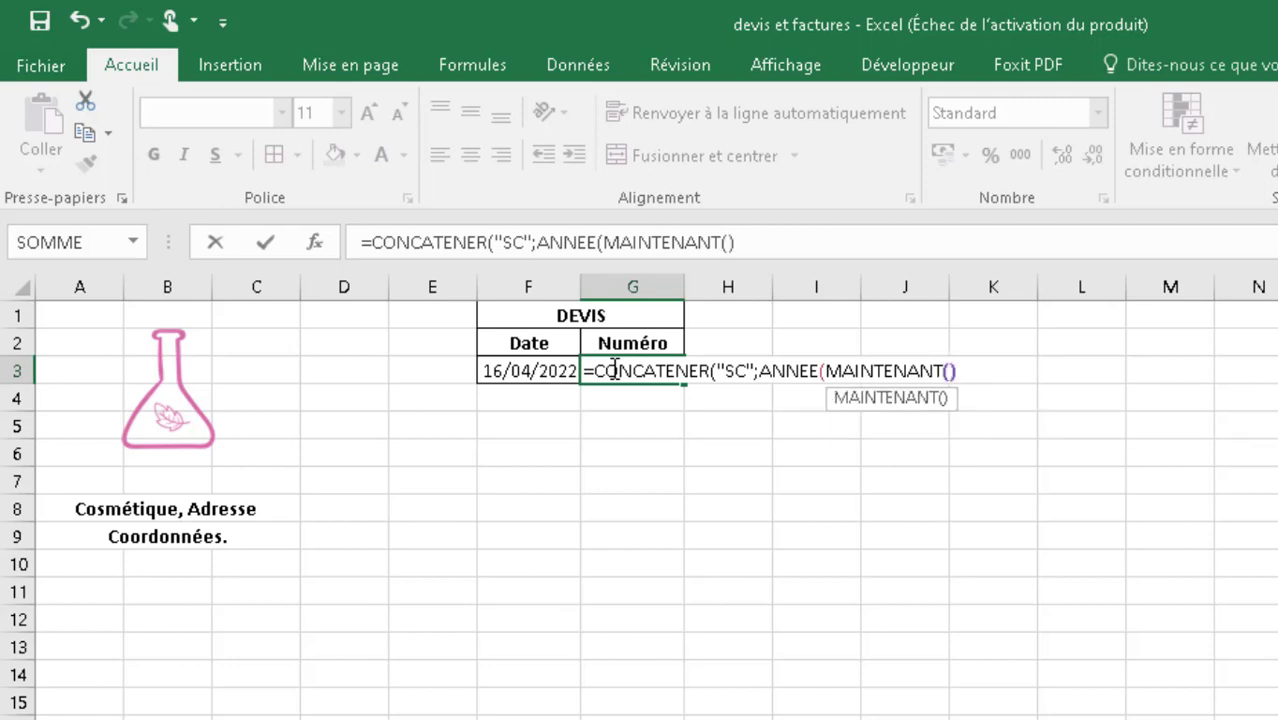
pyautogui.write(');')
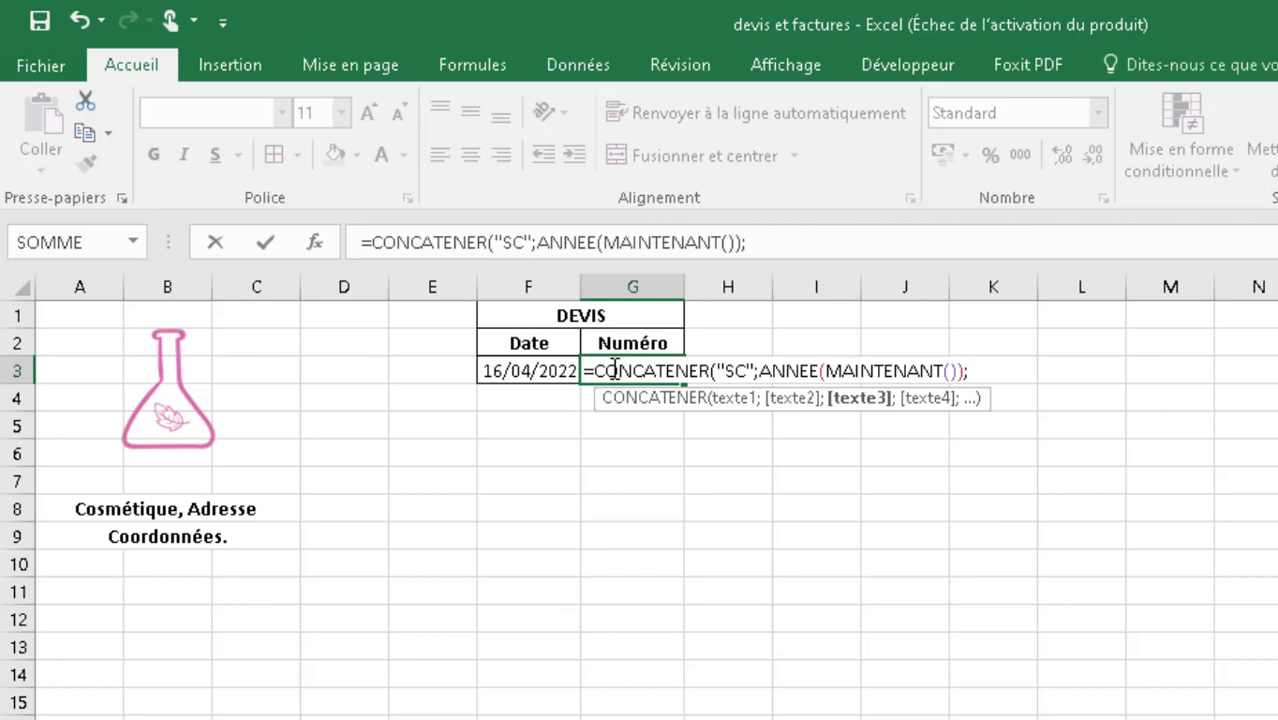
pyautogui.write('"0"')
# - Add the text "0" as the third argument of the CONCATENER formula, placed after the year
pyautogui.write('n')
pyautogui.press('BackSpace')
pyautogui.write(';')
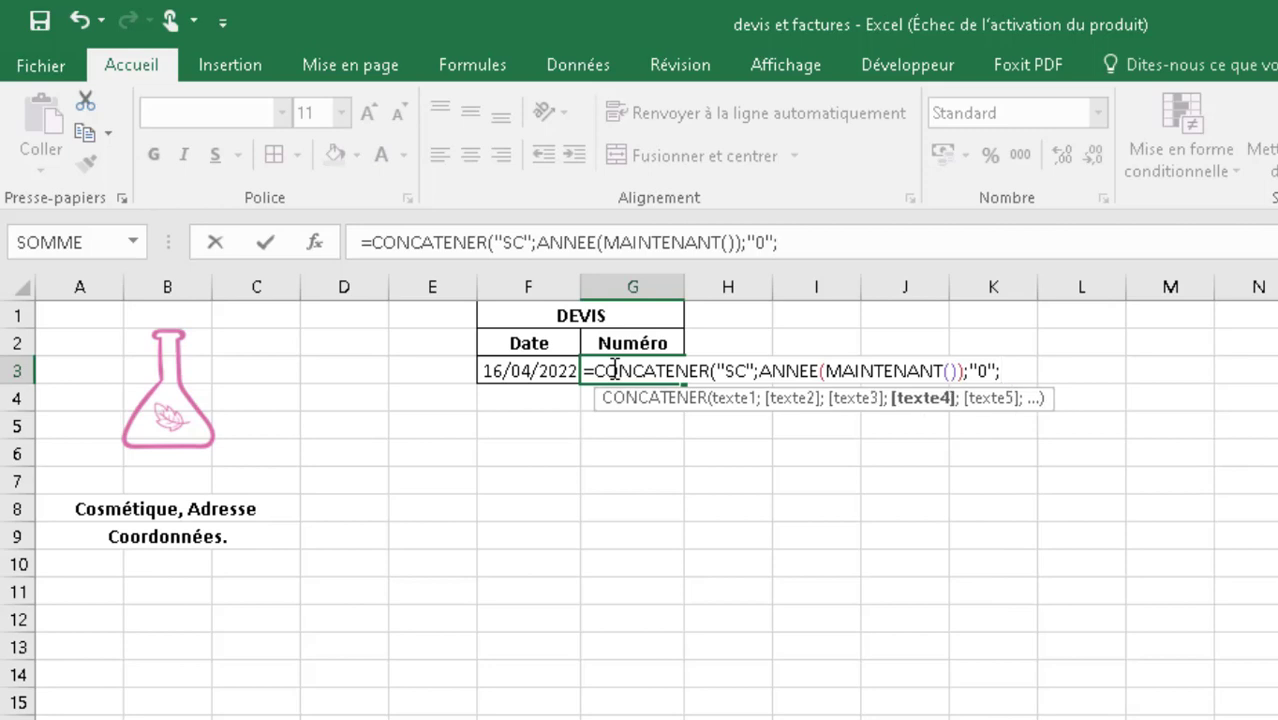
pyautogui.write('m')
# - Add the current month to the G3 formula as its fourth argument with MOIS(MAINTENANT())
pyautogui.press('BackSpace')
pyautogui.write('m')
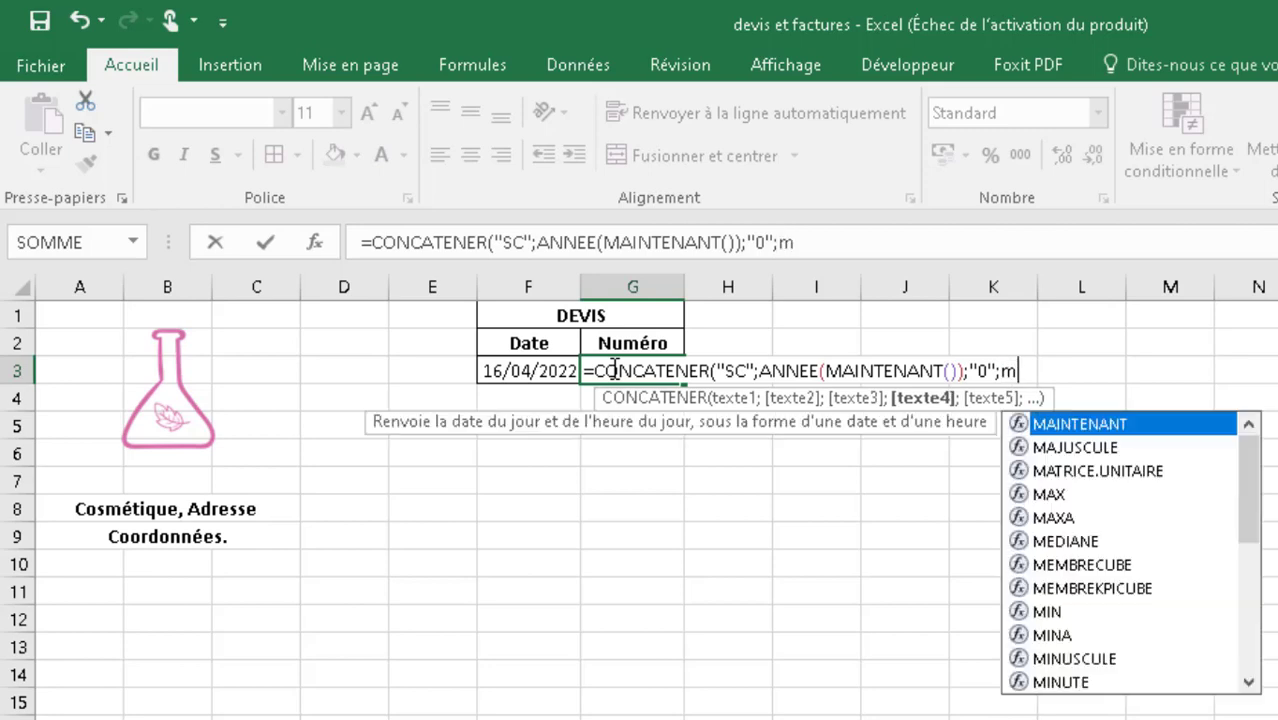
pyautogui.write('ois(')
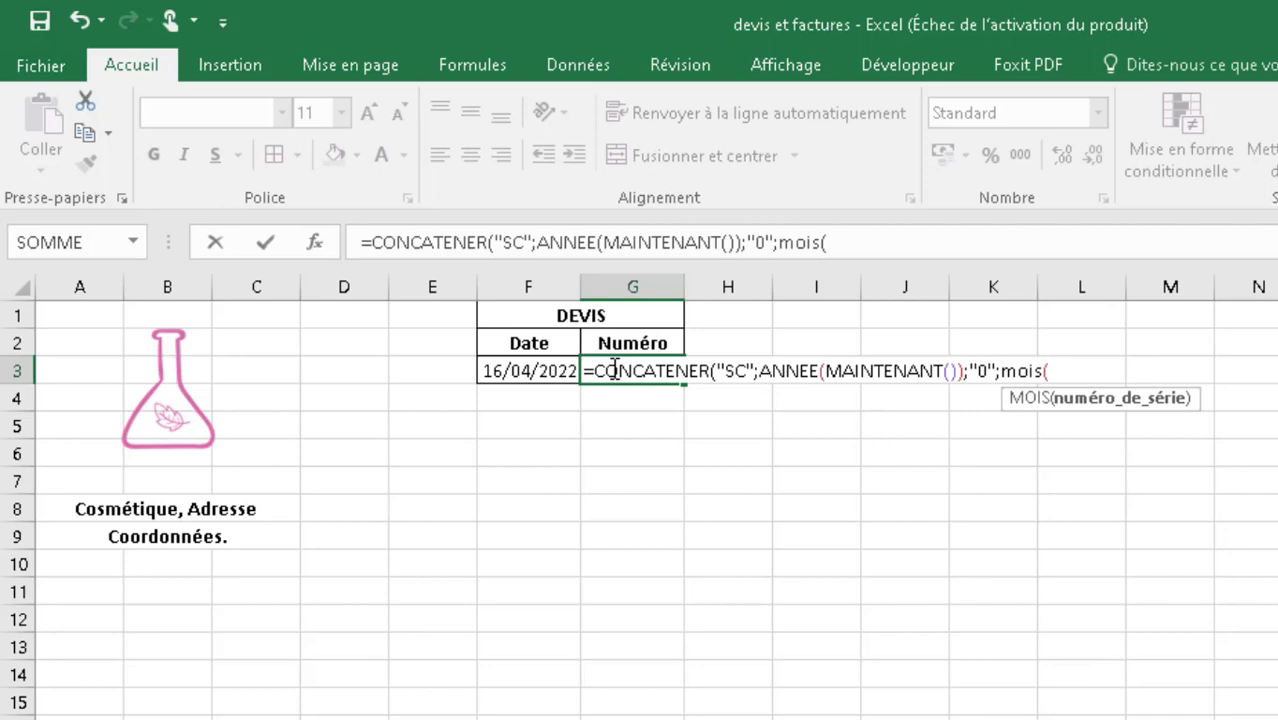
pyautogui.write('maintenant)')
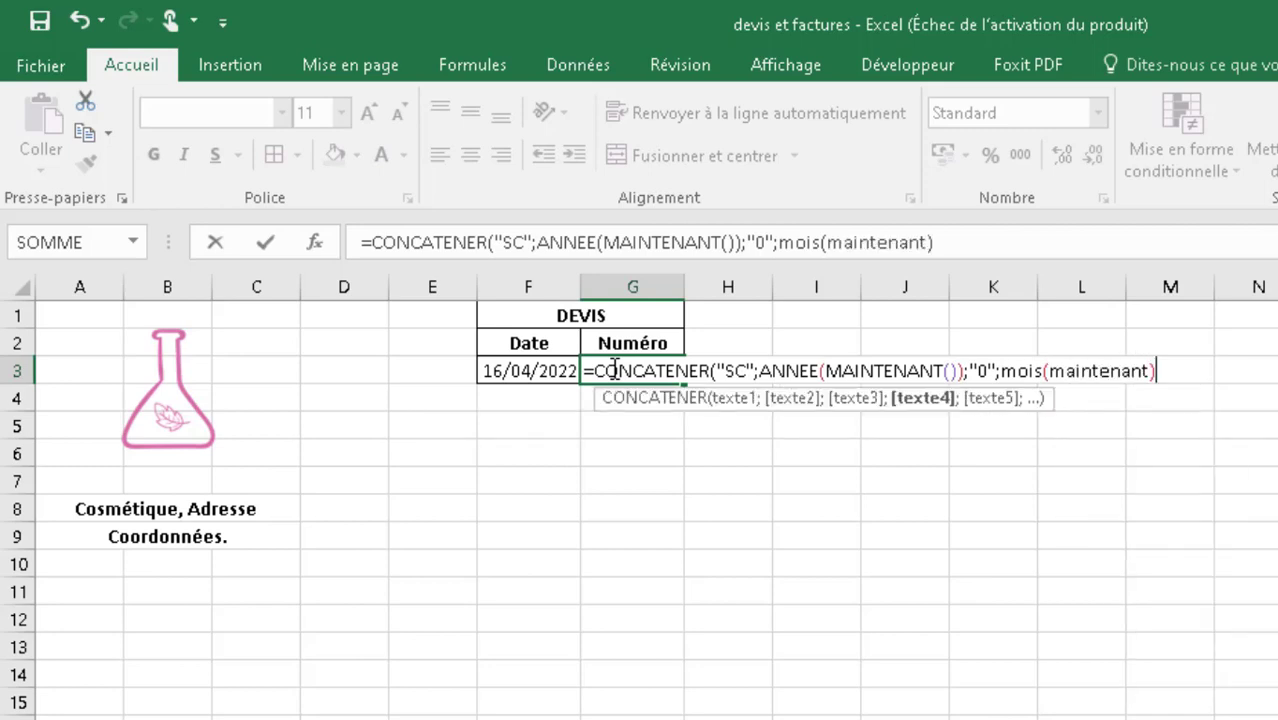
pyautogui.press('BackSpace')
pyautogui.write('()')
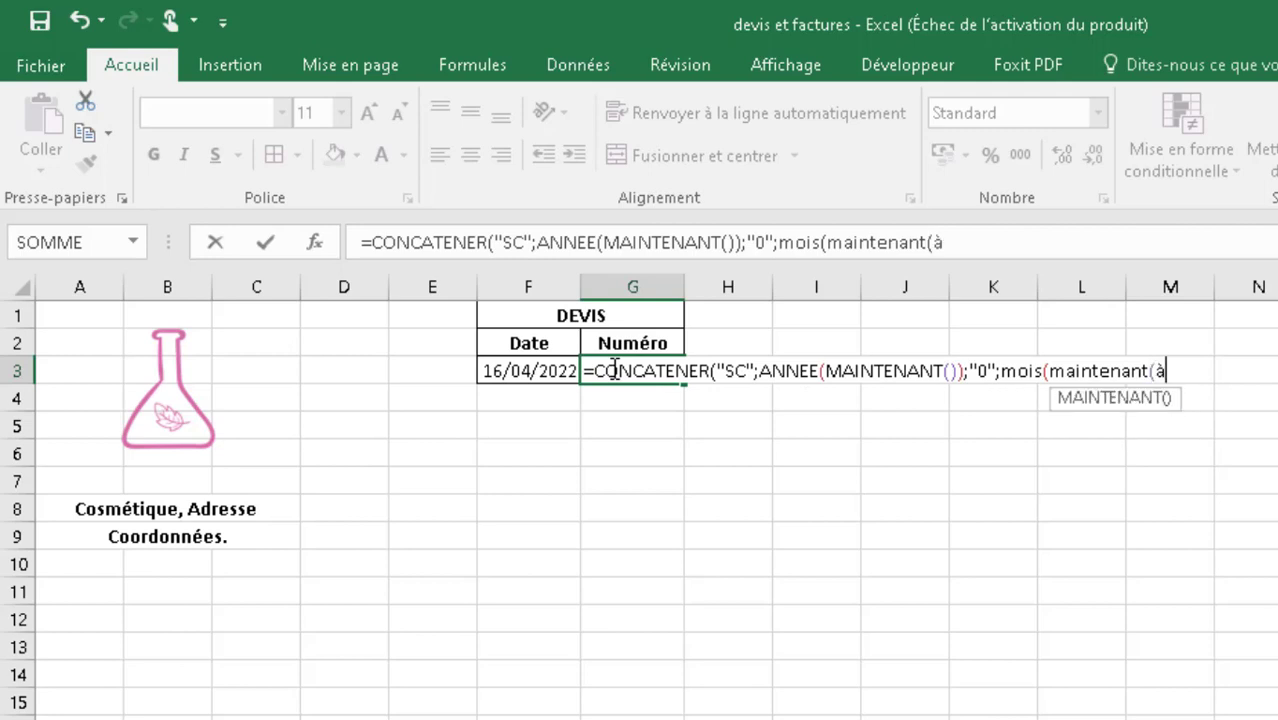
pyautogui.write('à')
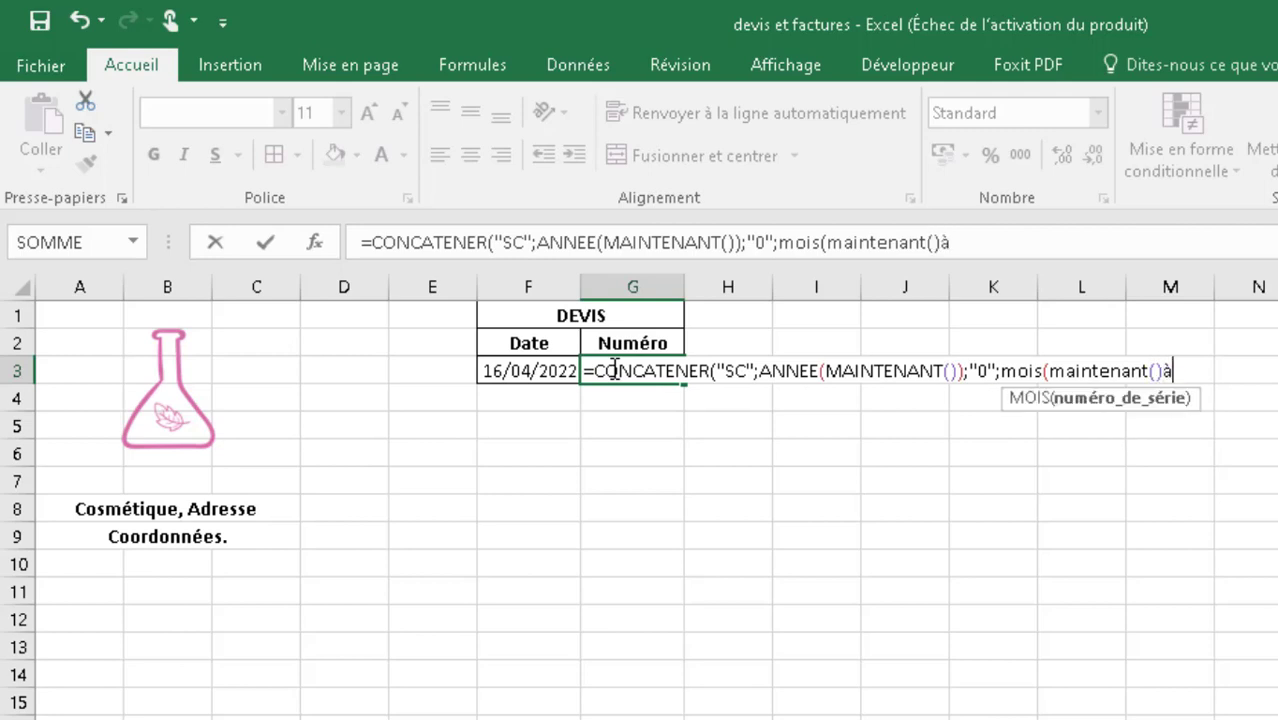
pyautogui.press('BackSpace')
pyautogui.write(')')
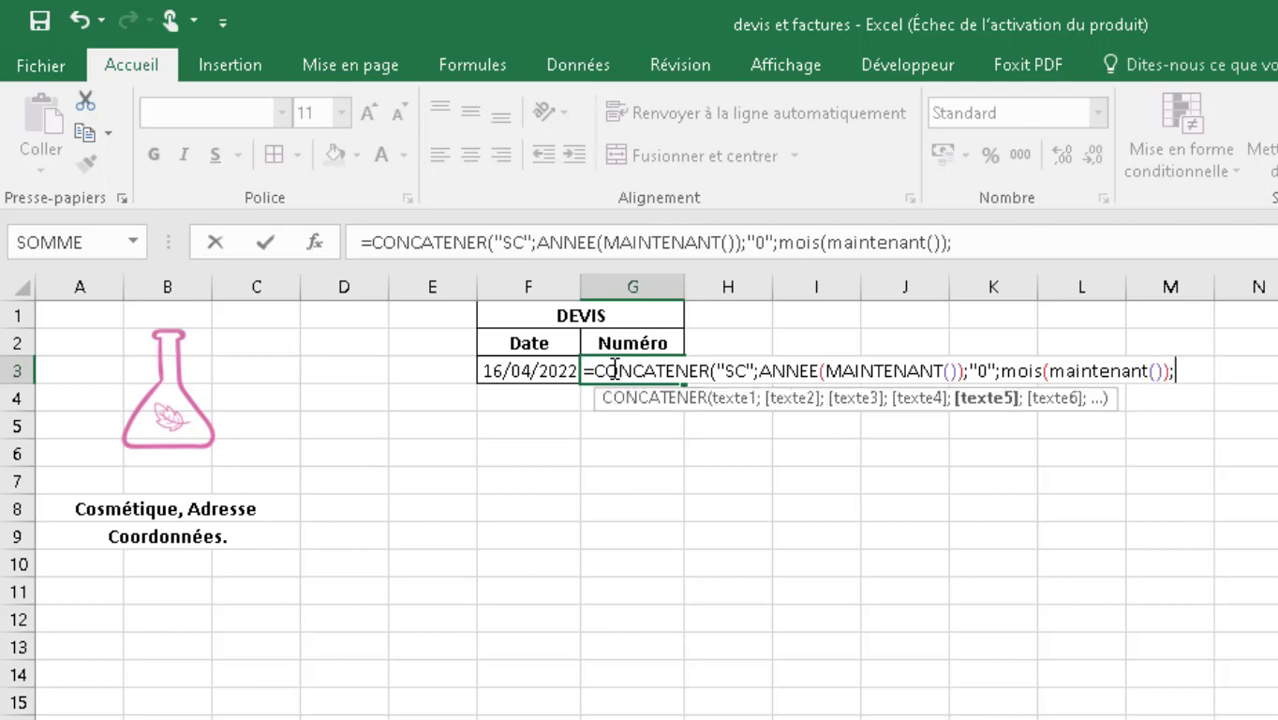
pyautogui.write(';jour')
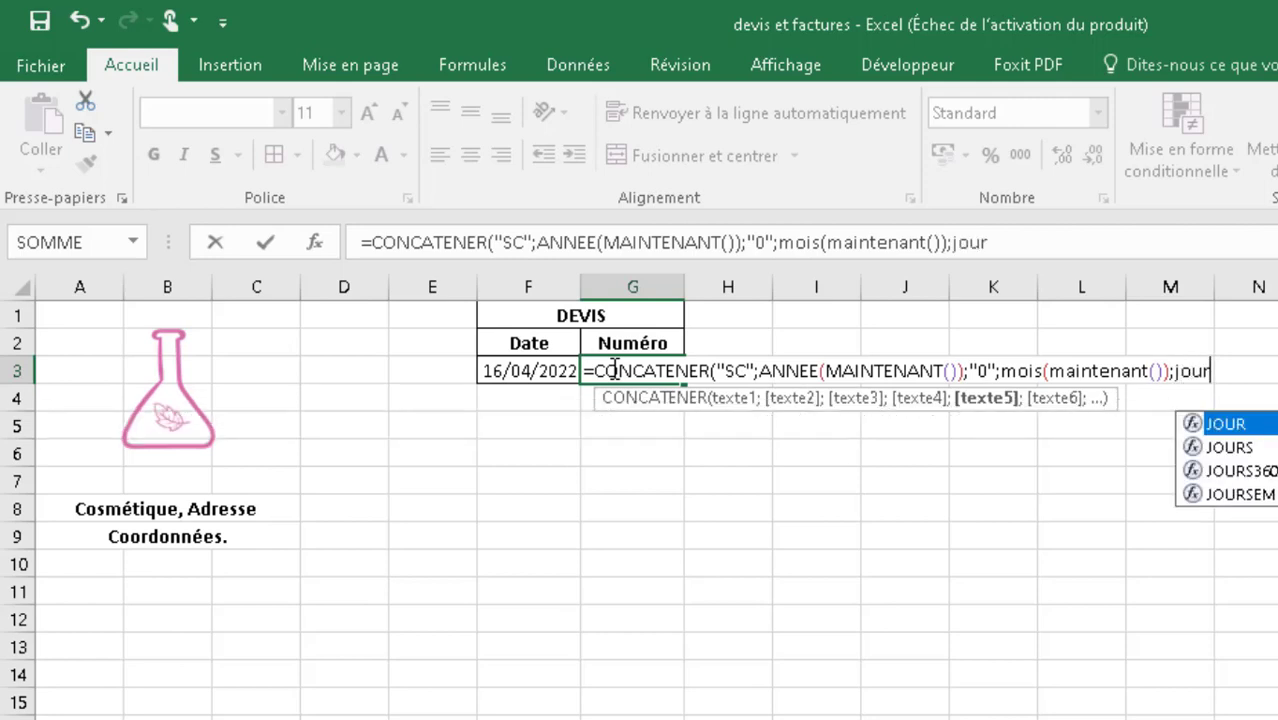
pyautogui.write('(main')
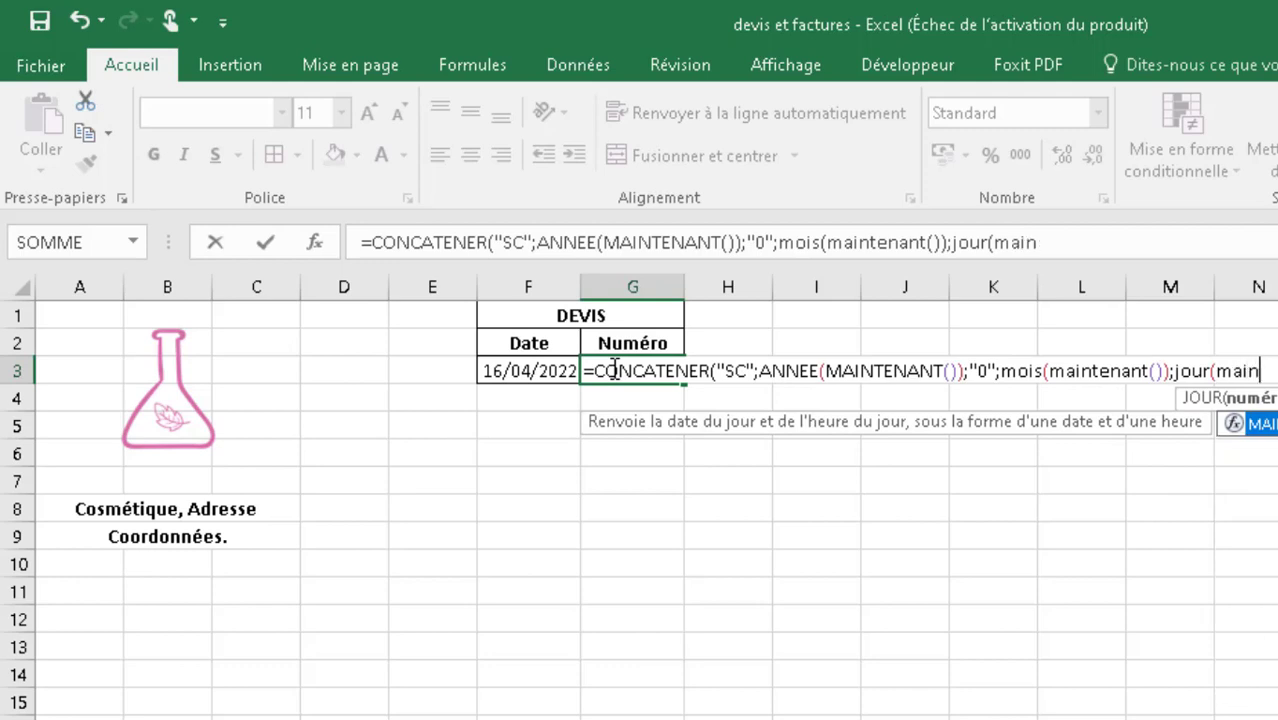
pyautogui.write('tenant(')
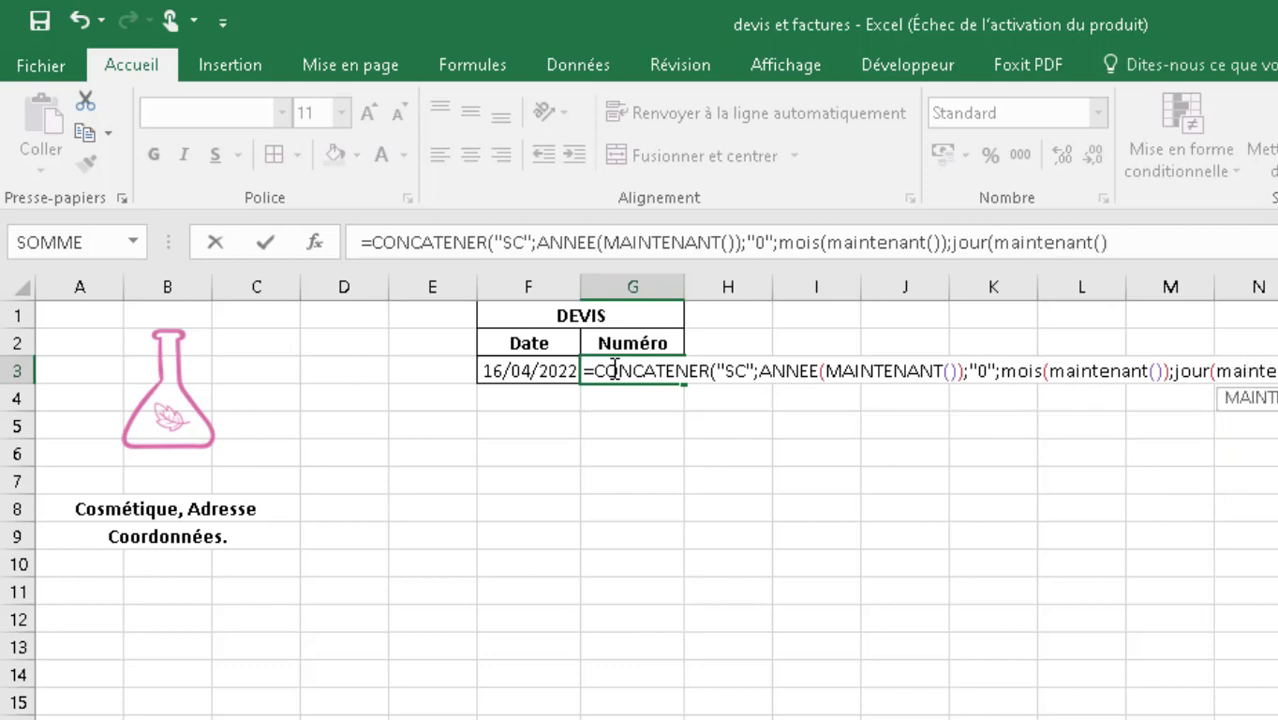
pyautogui.write(')')
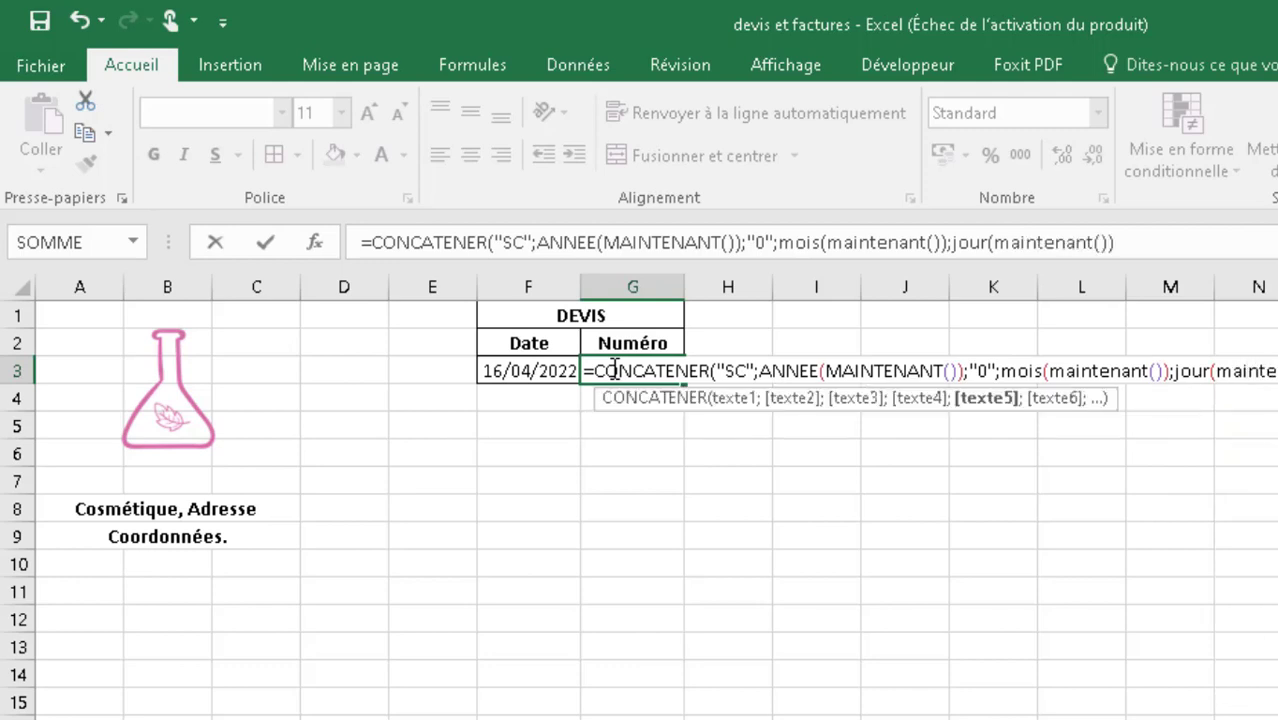
pyautogui.write(')')
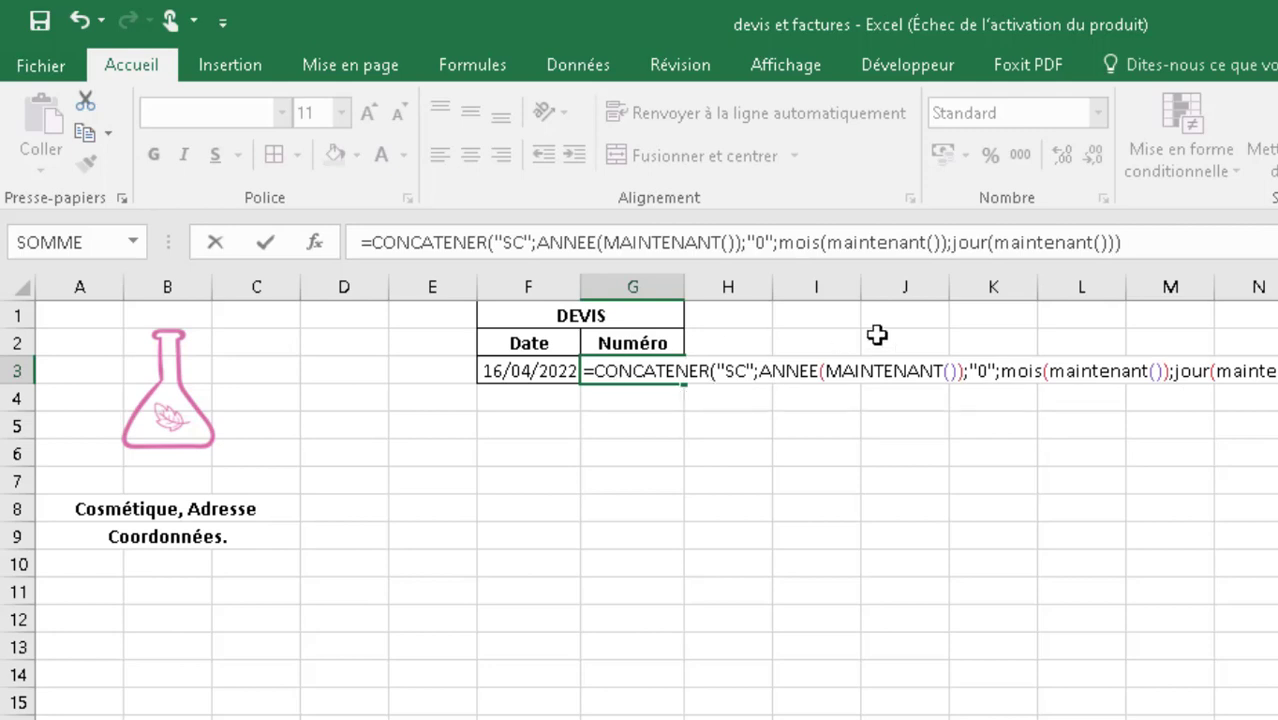
# - Complete the G3 formula with JOUR(MAINTENANT()) as the last argument, close the parentheses and validate it
pyautogui.press('Return')
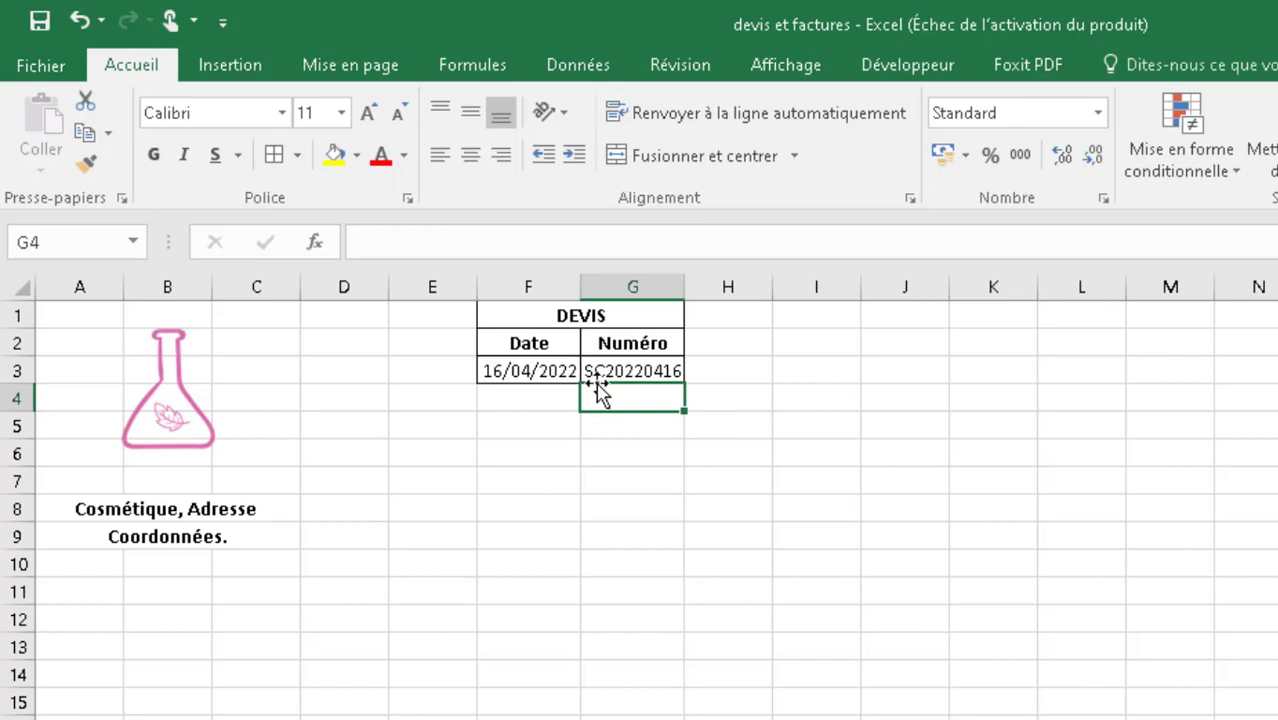
pyautogui.click(608, 467)
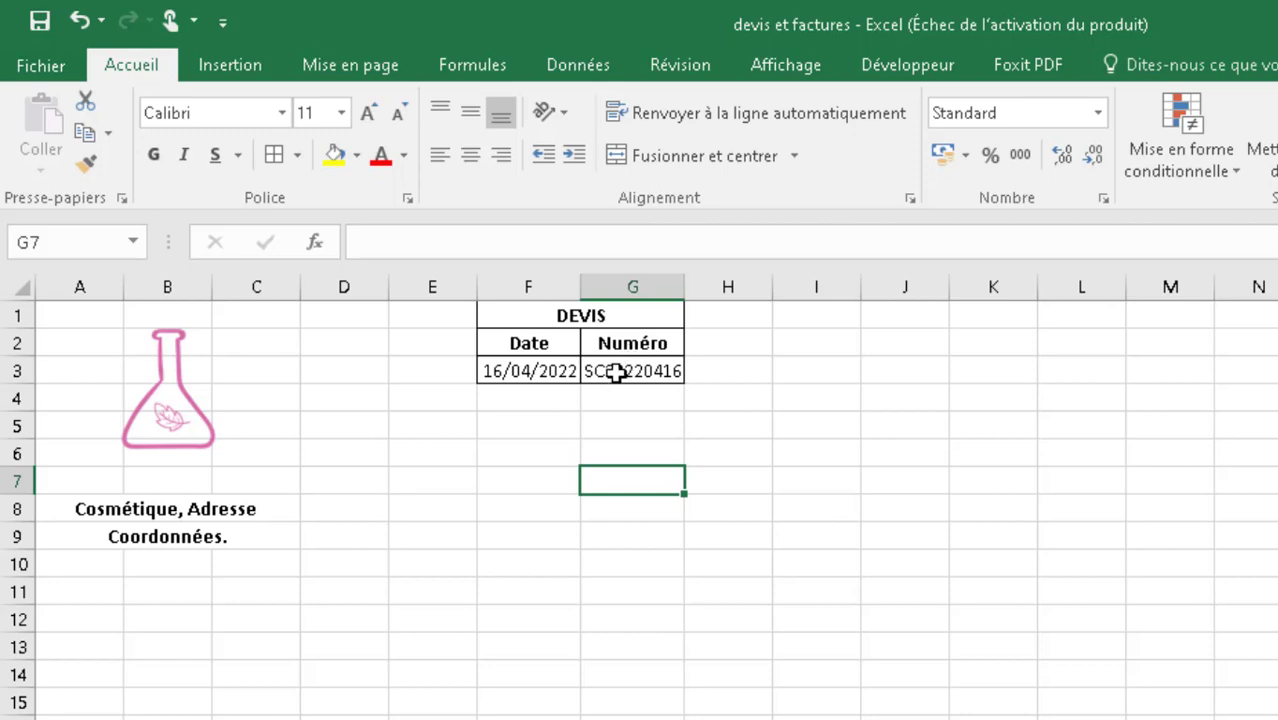
# - Append 1 as a final argument after JOUR(MAINTENANT()) in the G3 quote number formula and validate it
pyautogui.doubleClick(623, 369)
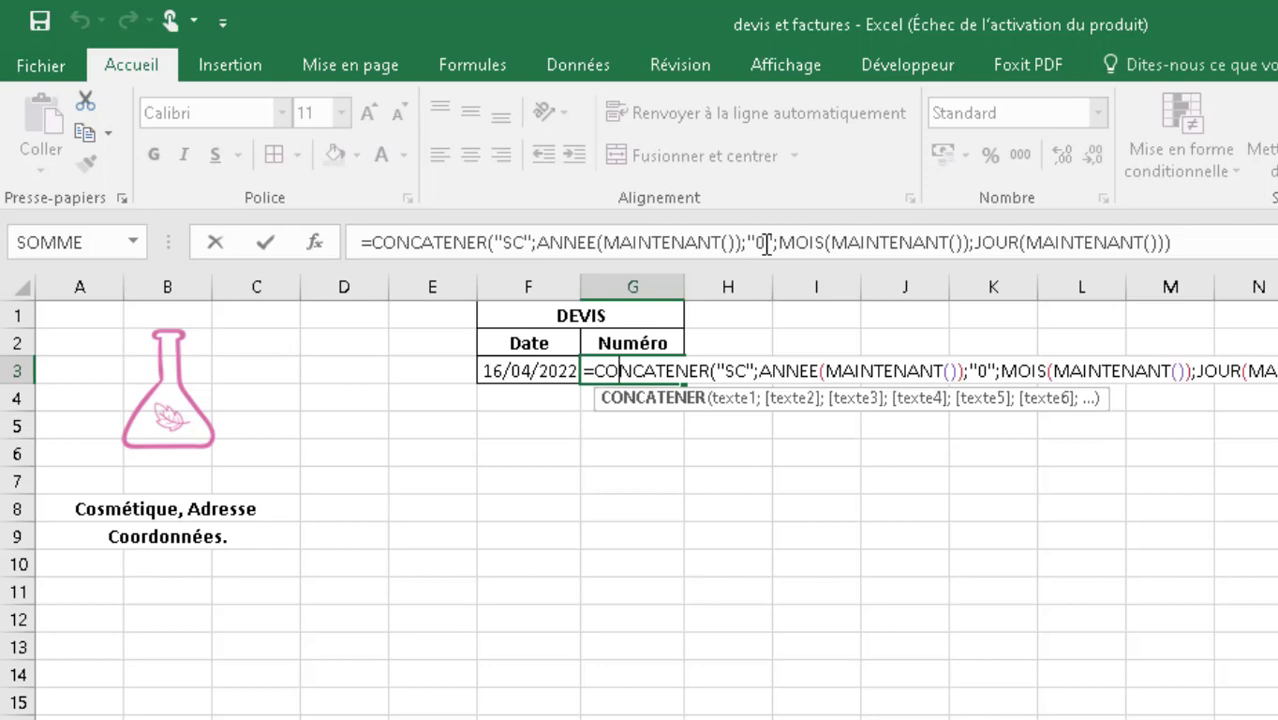
pyautogui.doubleClick(657, 371)
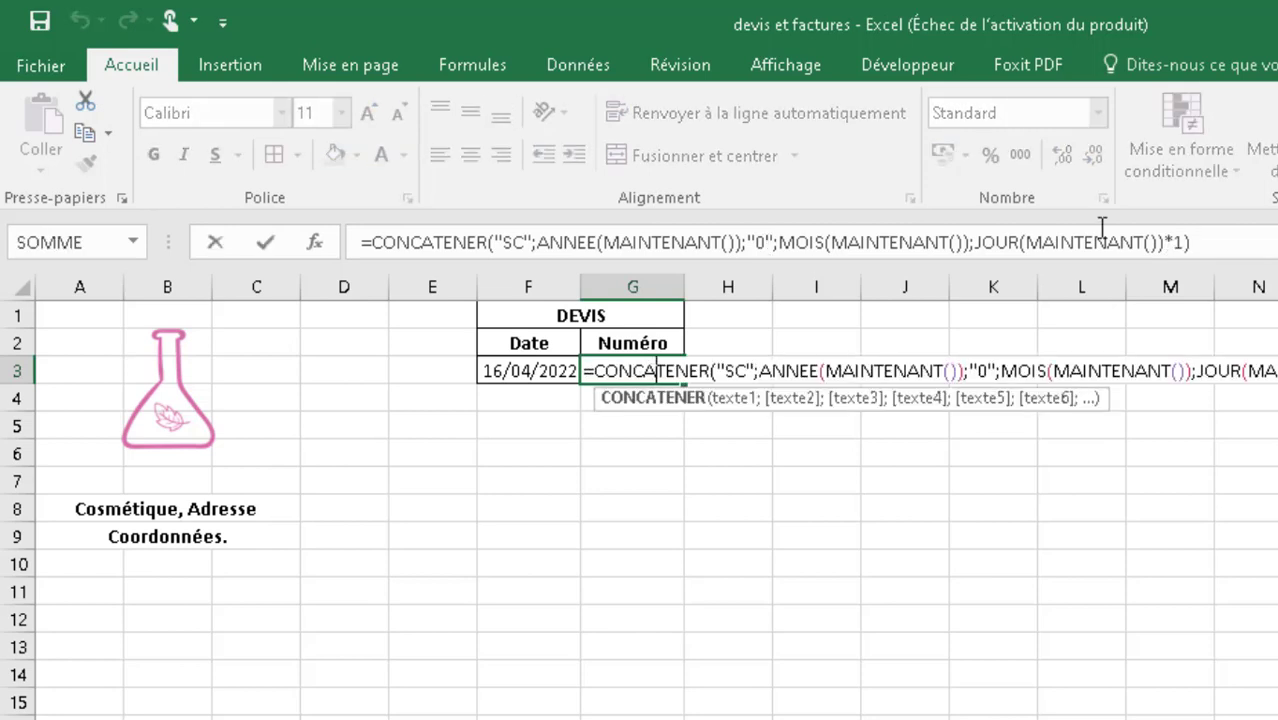
pyautogui.click(1177, 244)
pyautogui.press('BackSpace')
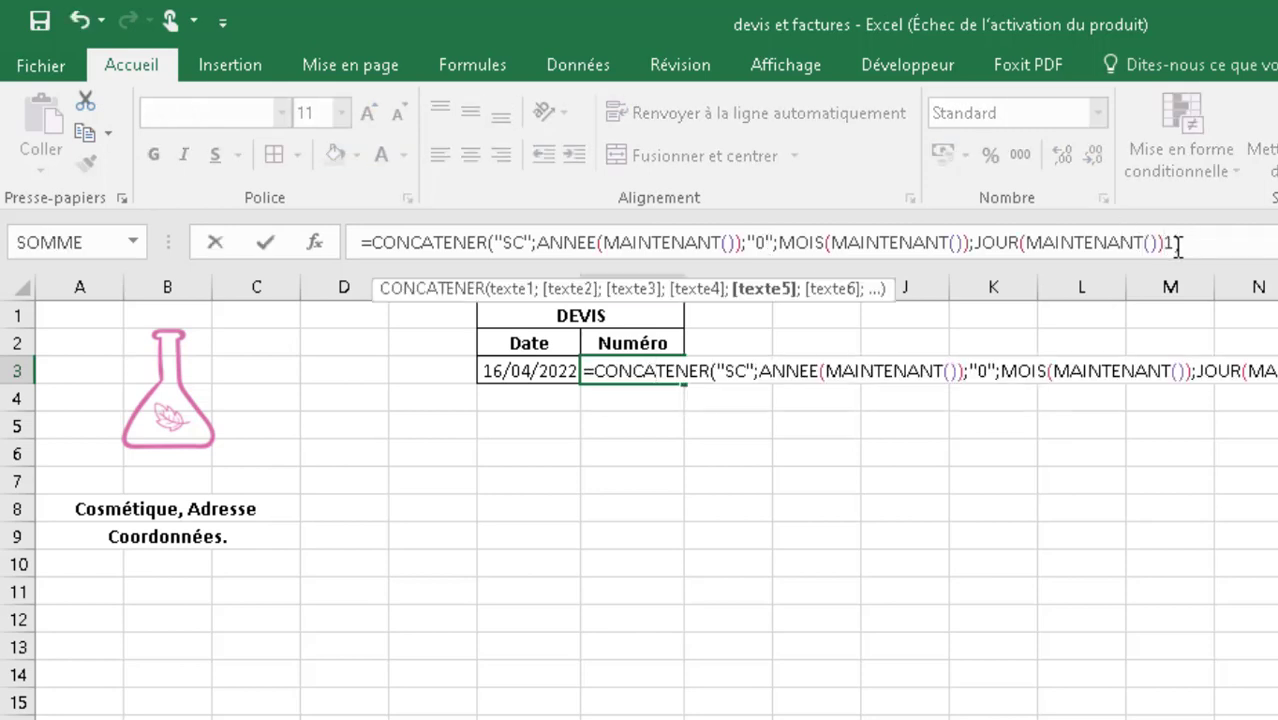
pyautogui.write(';')
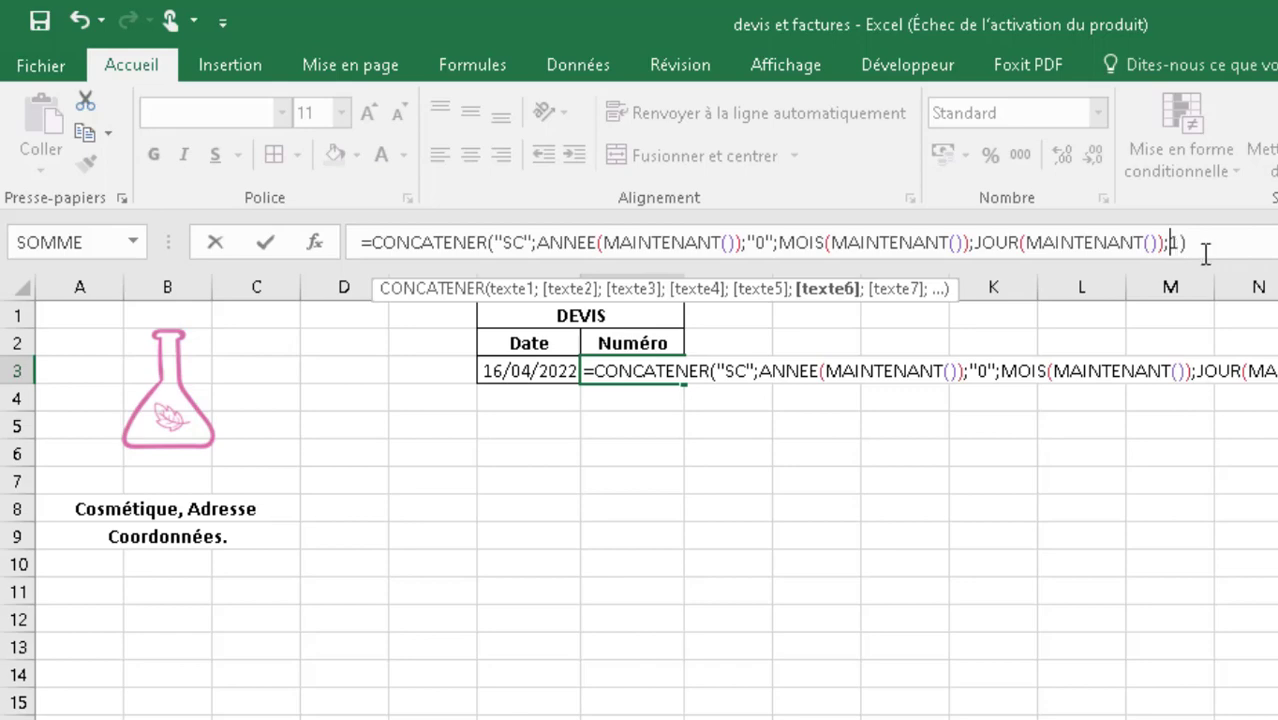
pyautogui.press('Return')
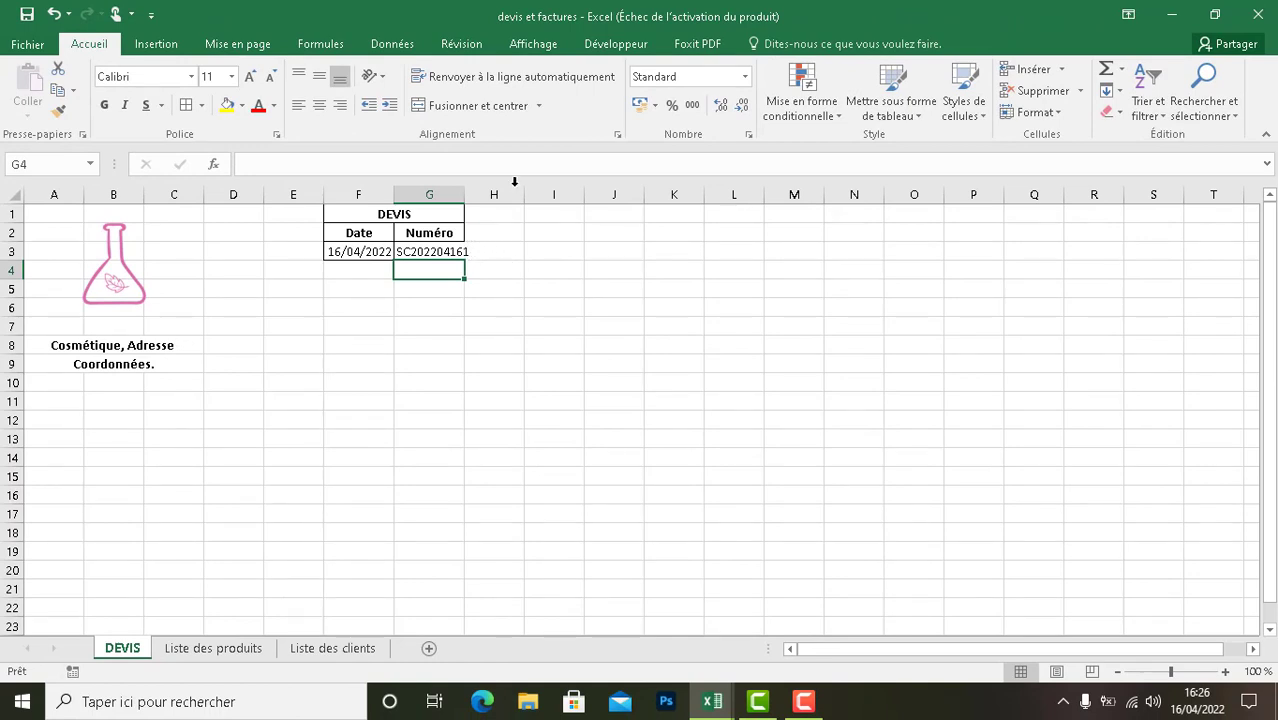
# - Review the complete CONCATENER formula in cell G3 and leave the cell without editing it
pyautogui.click(433, 251)
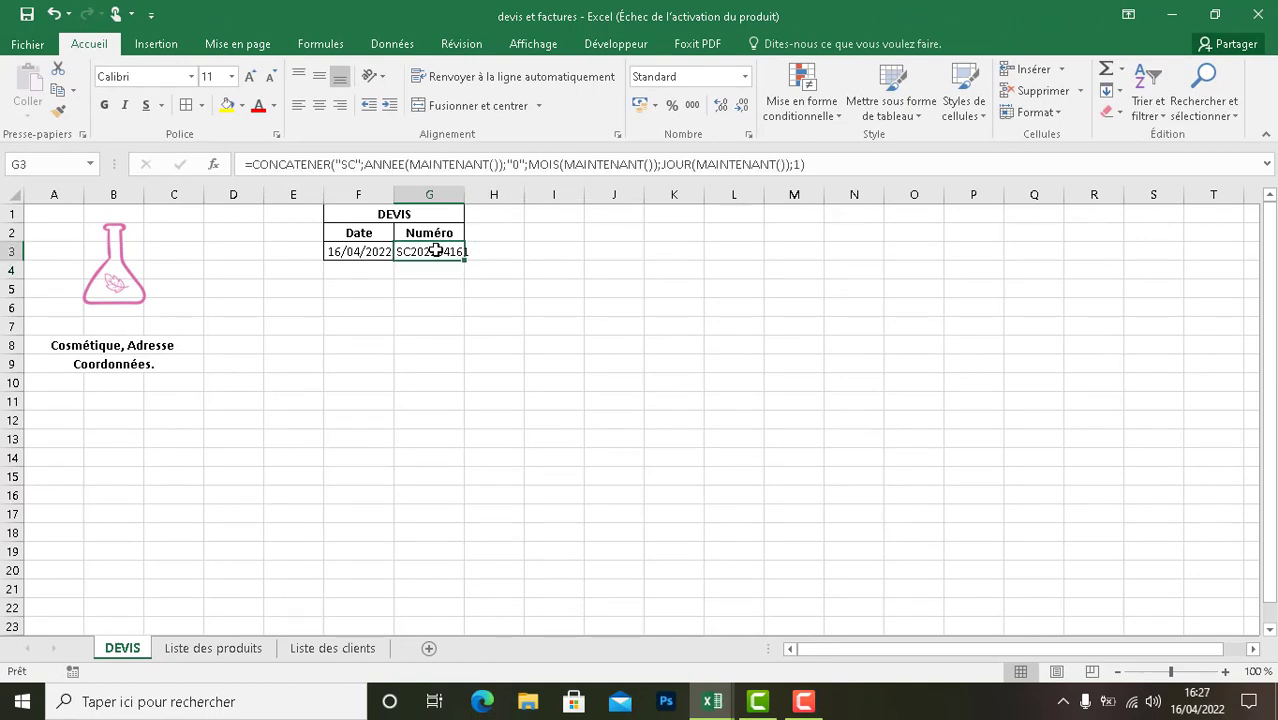
pyautogui.doubleClick(436, 251)
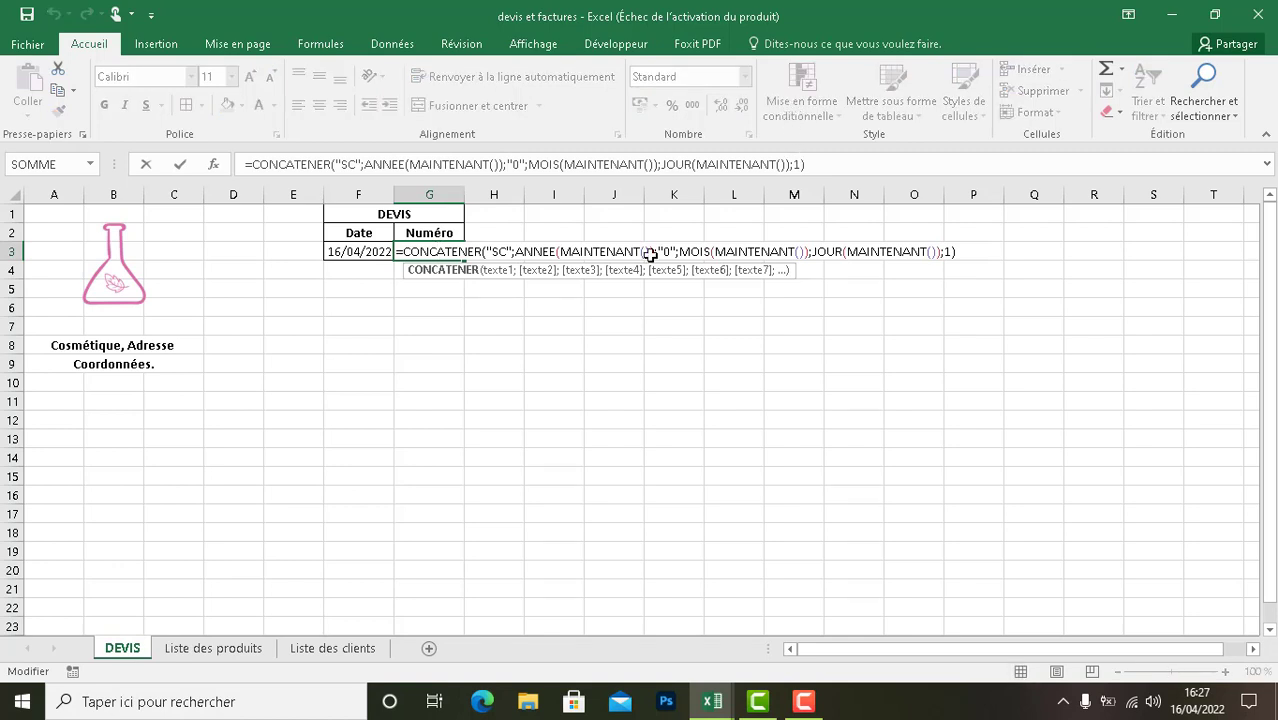
pyautogui.click(419, 303)
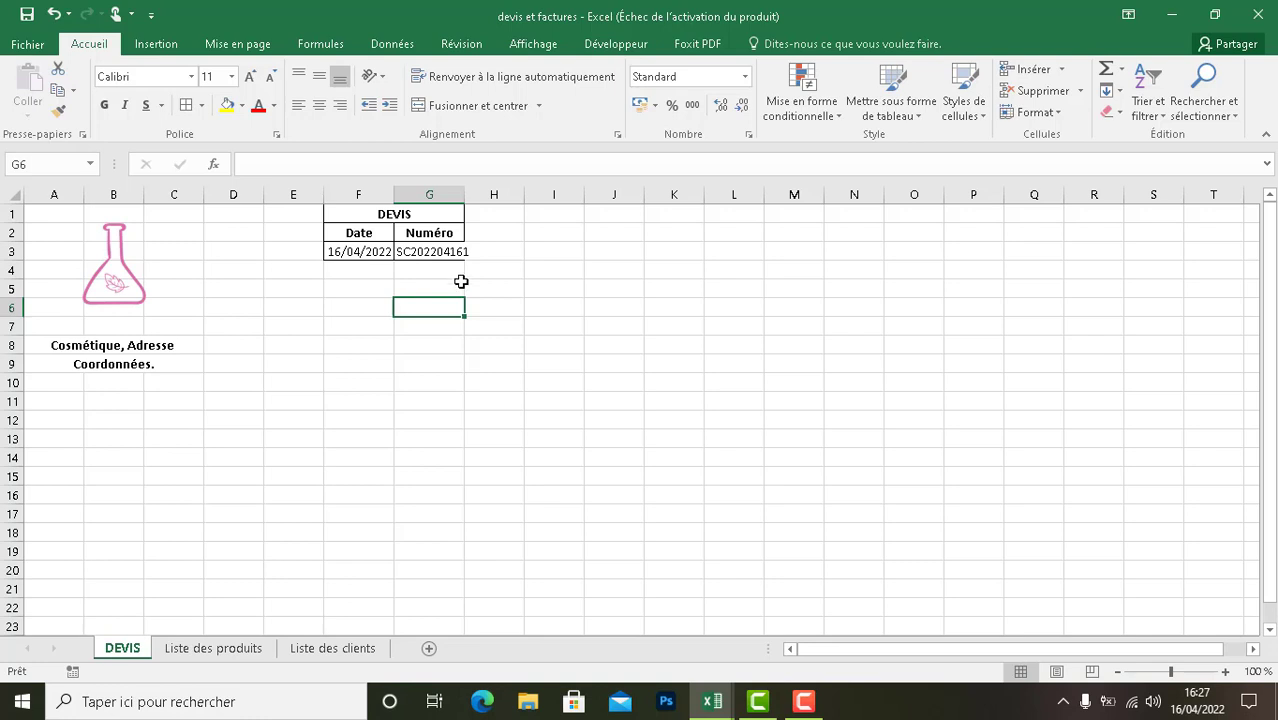
# - Open the Liste des clients sheet to review the client table's columns
pyautogui.click(336, 650)
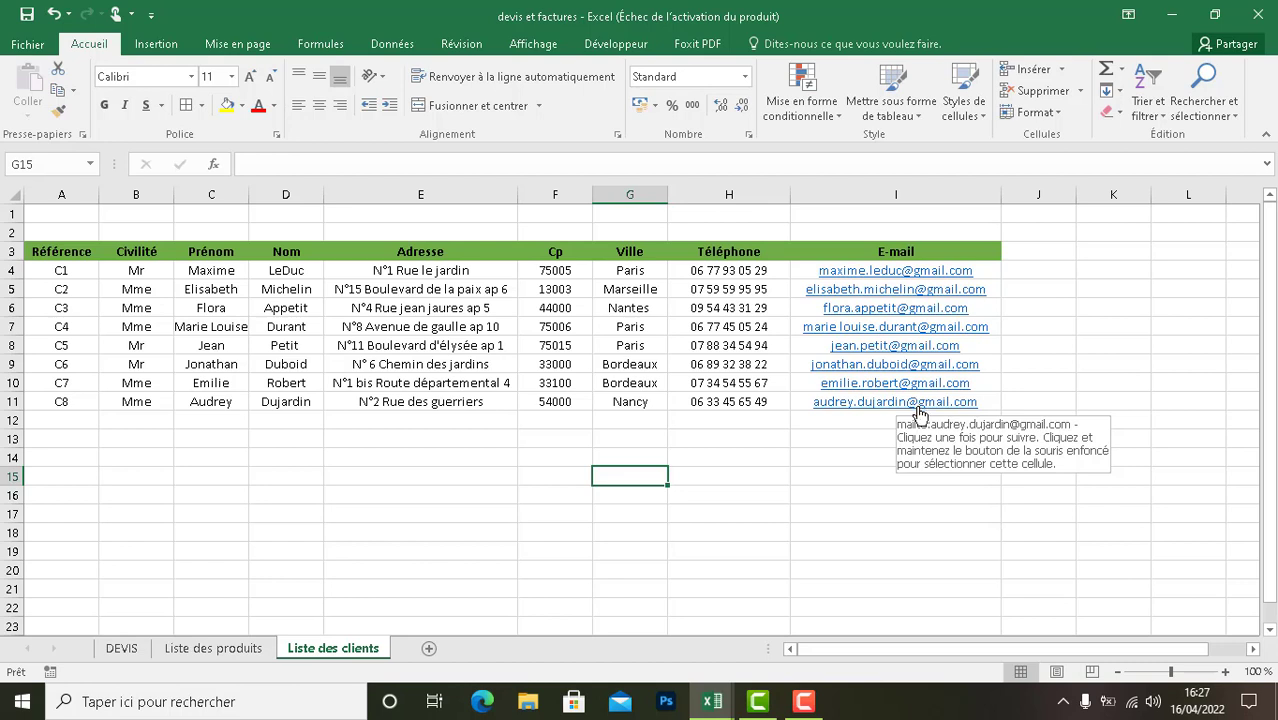
# - Define the name Client for the whole client table A3:I11, headers included, with the workbook (Classeur) as scope
pyautogui.click(916, 424)
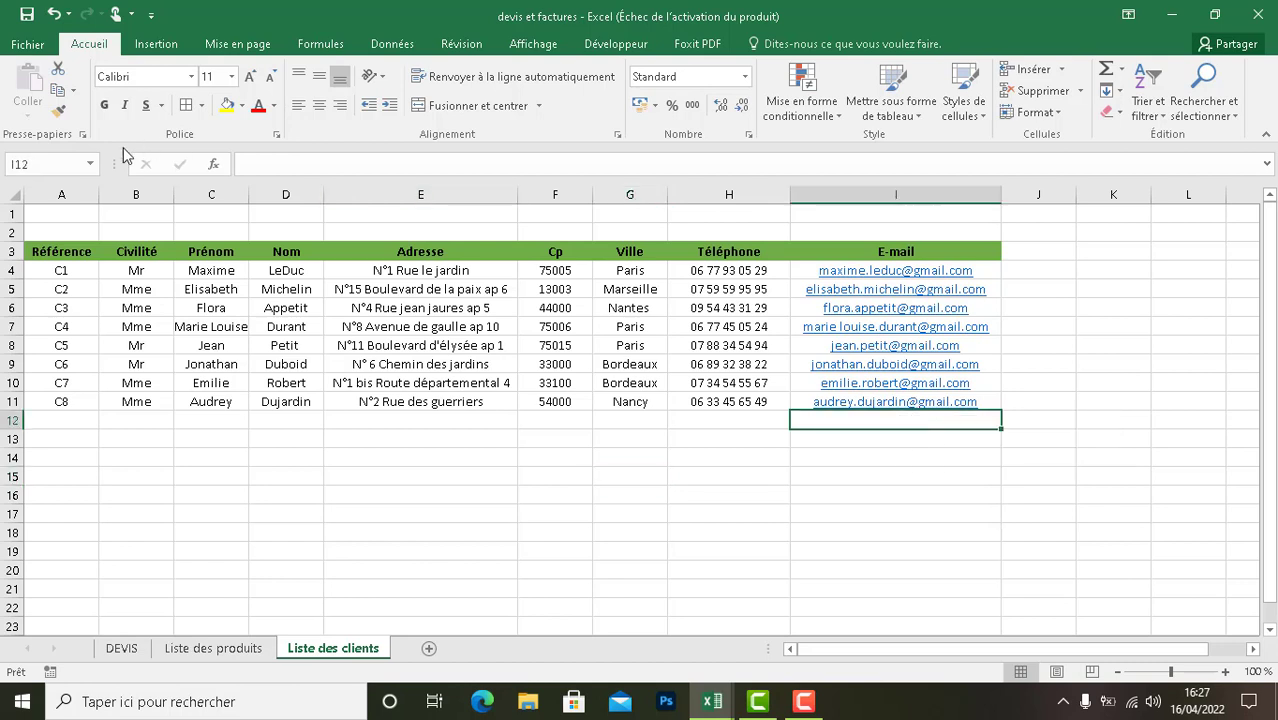
pyautogui.click(43, 255)
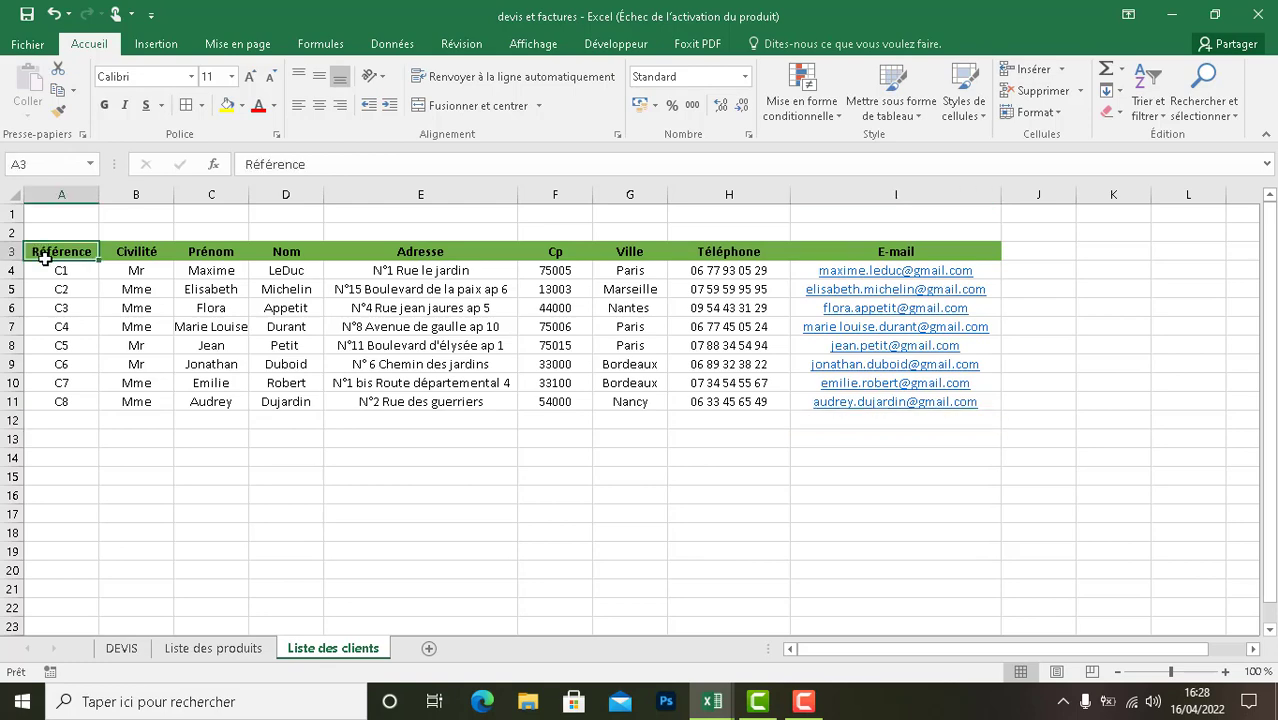
pyautogui.moveTo(45, 258); pyautogui.dragTo(910, 410)
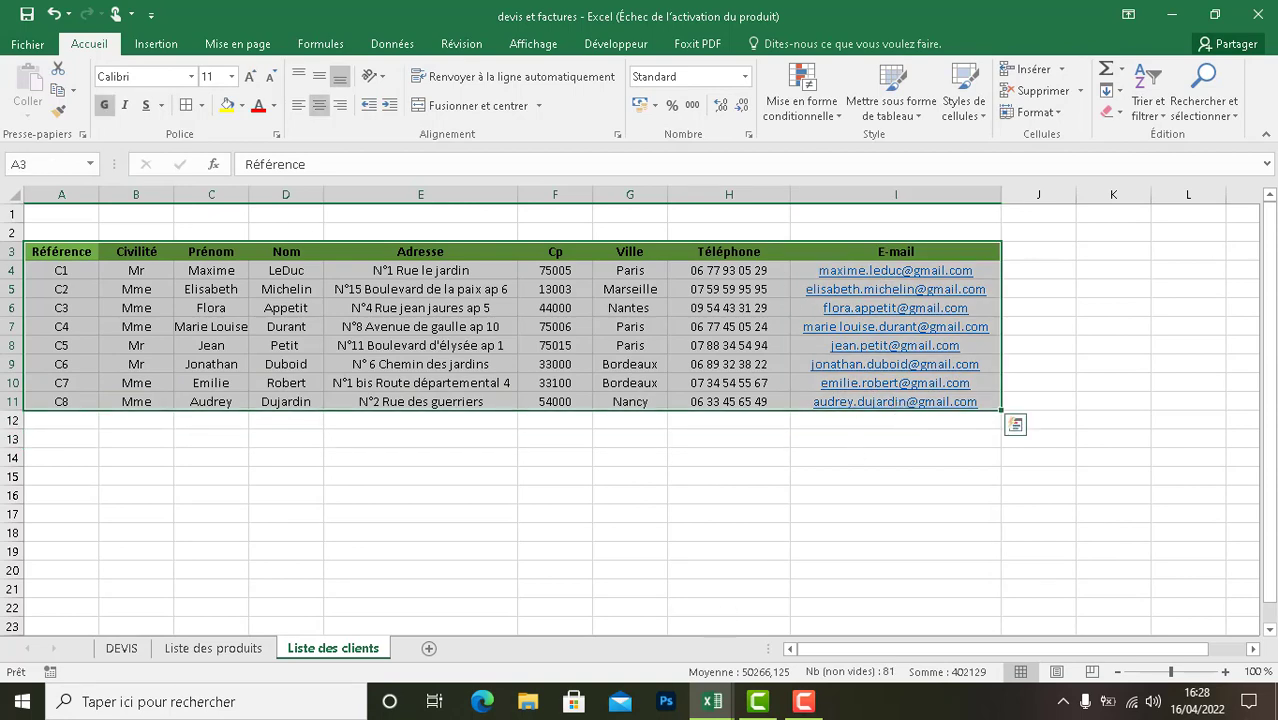
pyautogui.click(803, 701)
pyautogui.click(1190, 618)
pyautogui.click(319, 47)
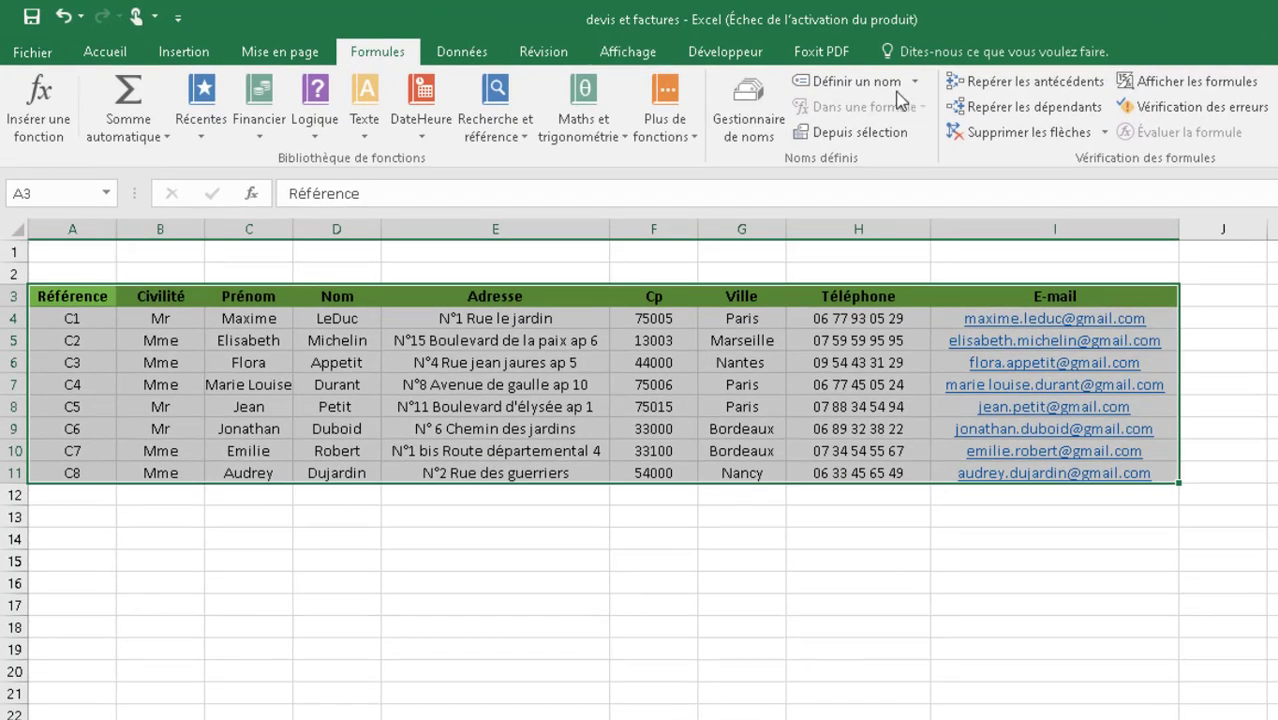
pyautogui.click(868, 84)
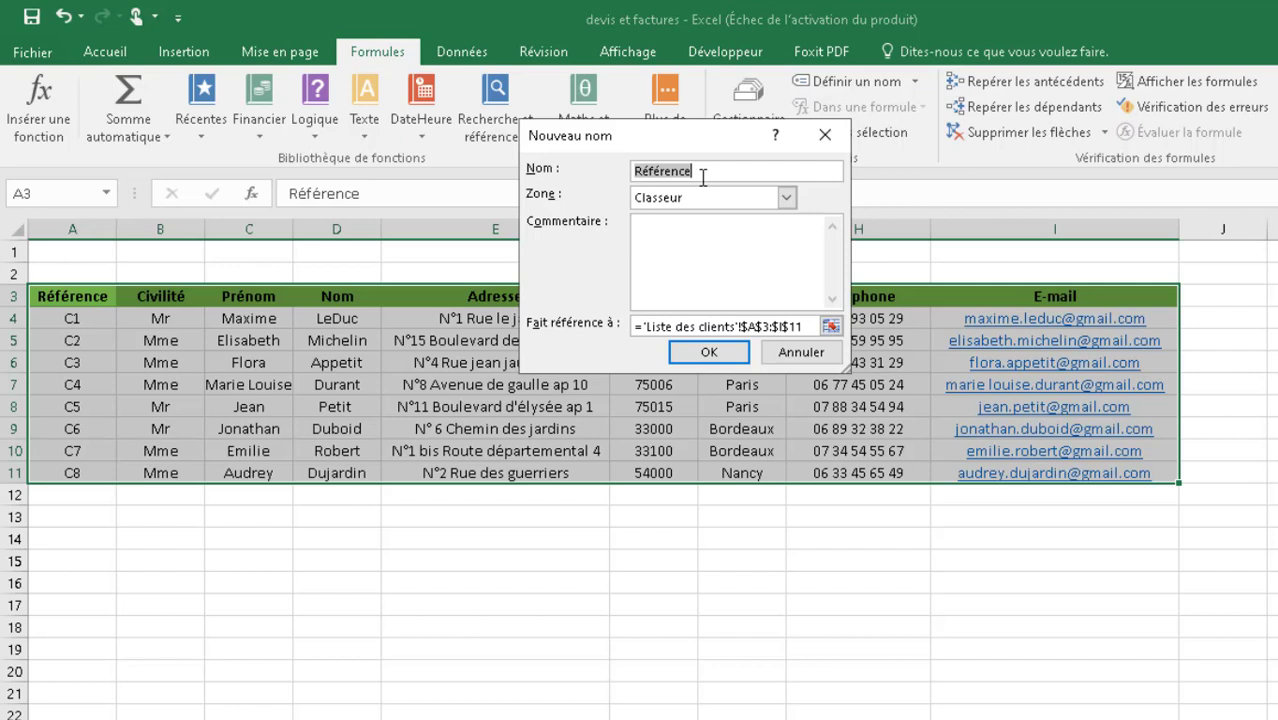
pyautogui.write('Client')
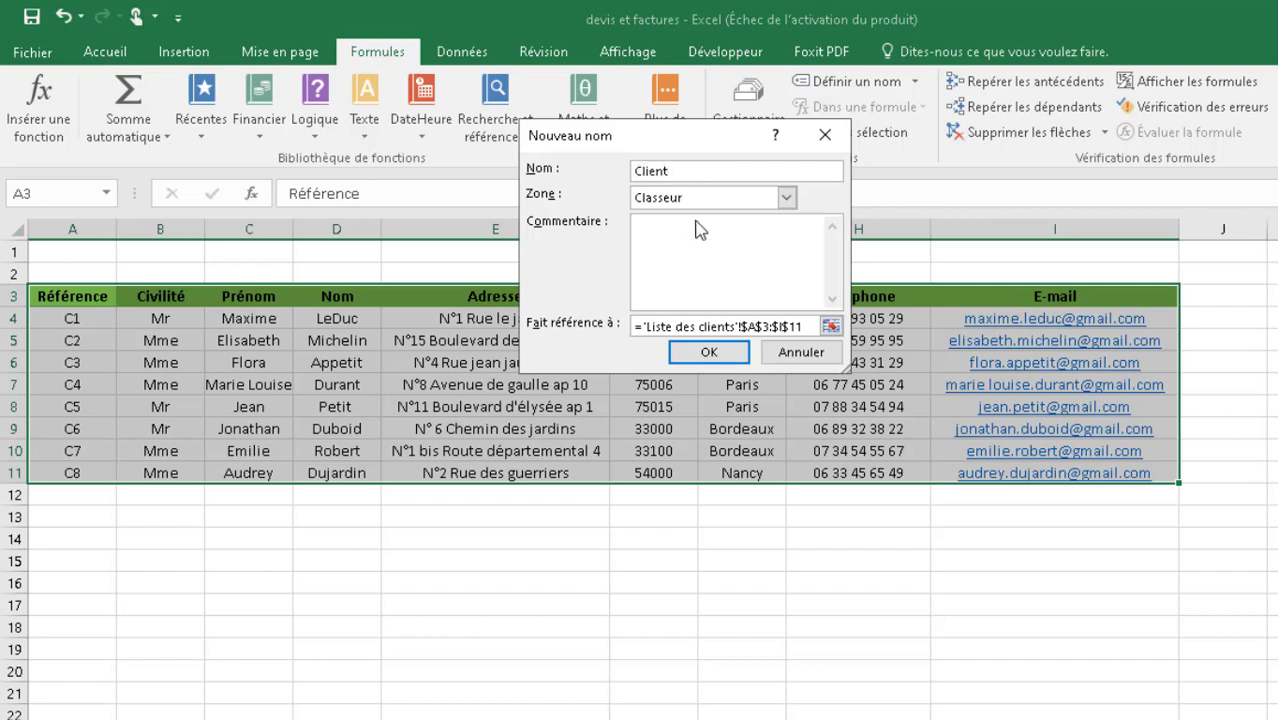
pyautogui.click(700, 353)
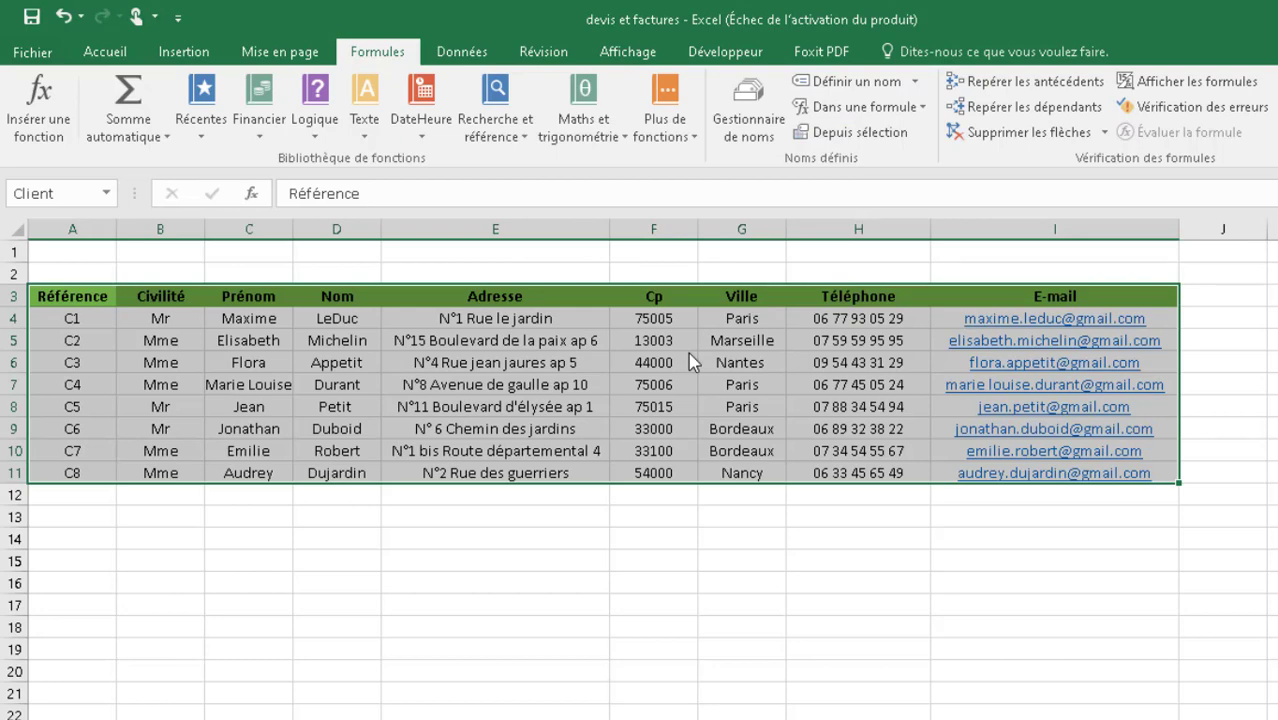
# - Define the name Référence_client for the client references in A4:A11 of the Liste des clients sheet
pyautogui.click(155, 320)
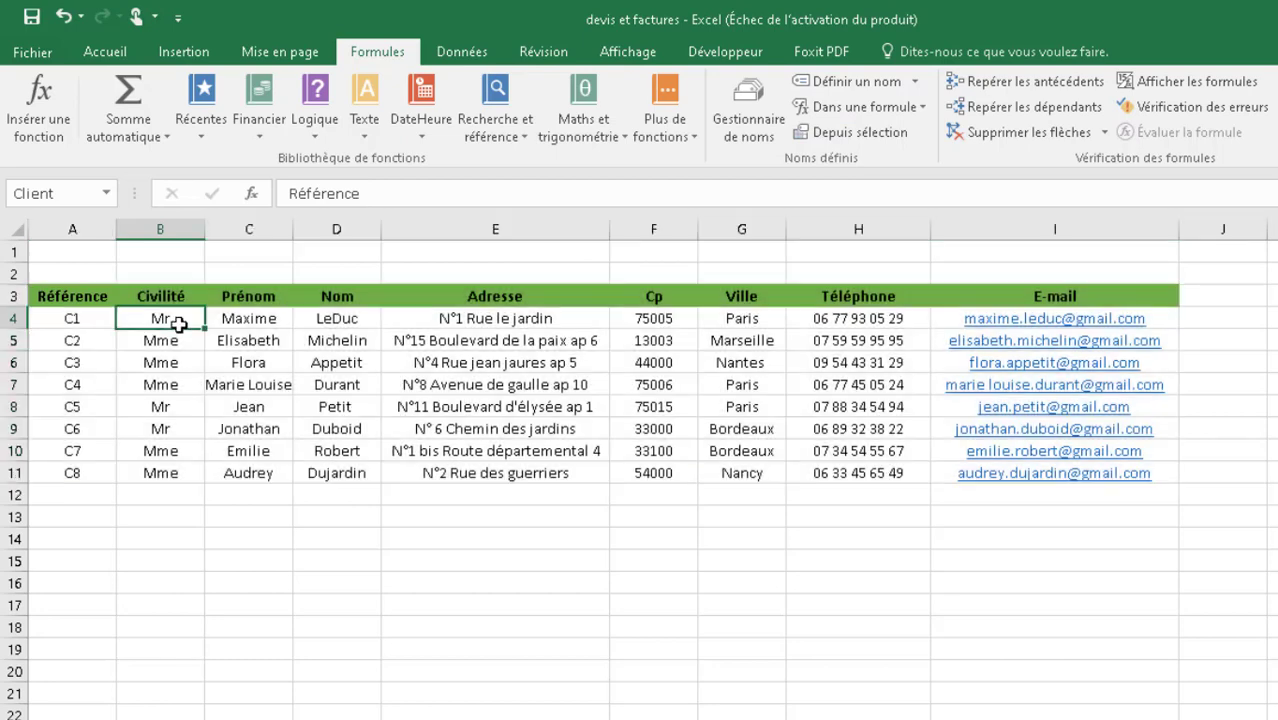
pyautogui.click(84, 319)
pyautogui.moveTo(84, 319); pyautogui.dragTo(86, 471)
pyautogui.click(61, 296)
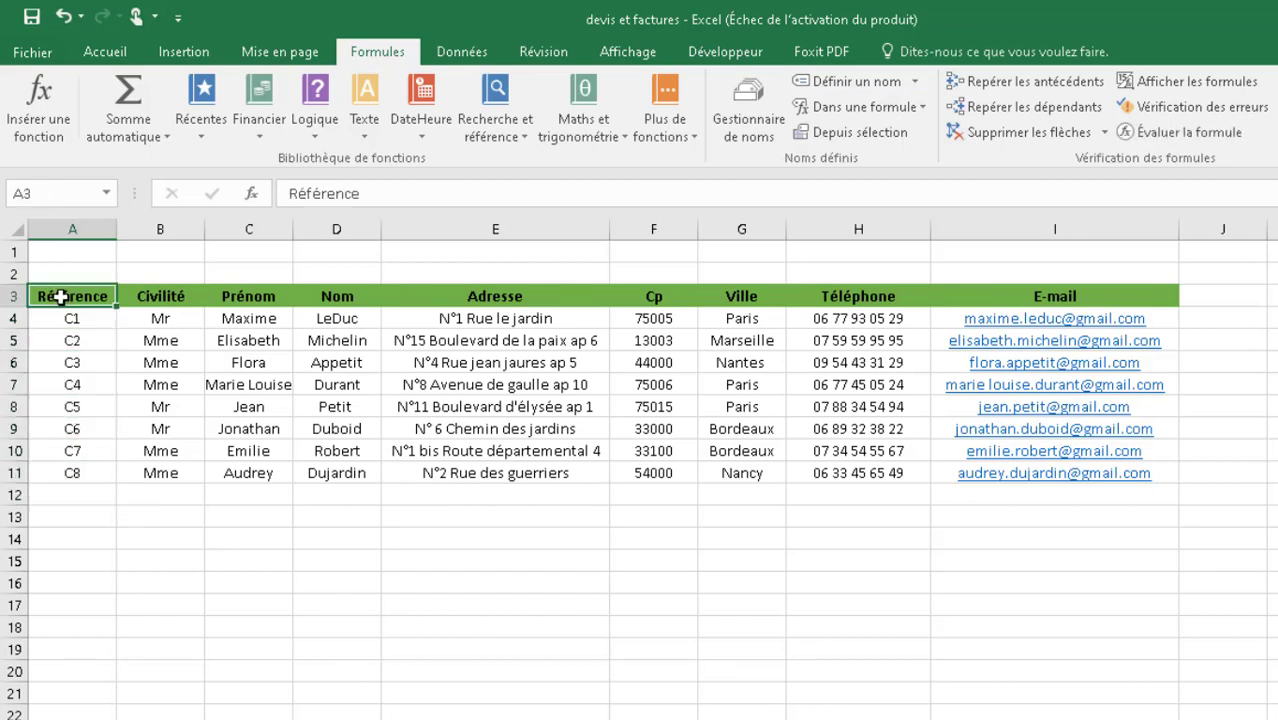
pyautogui.moveTo(51, 320); pyautogui.dragTo(72, 463)
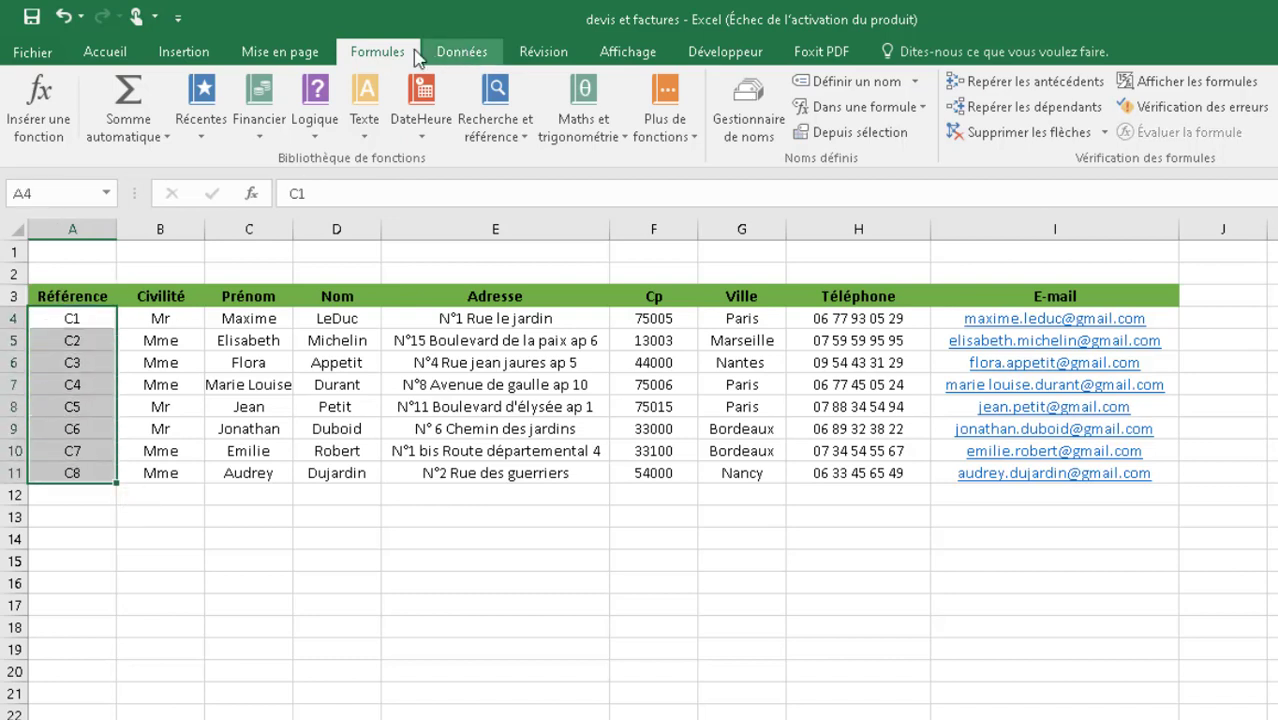
pyautogui.click(819, 79)
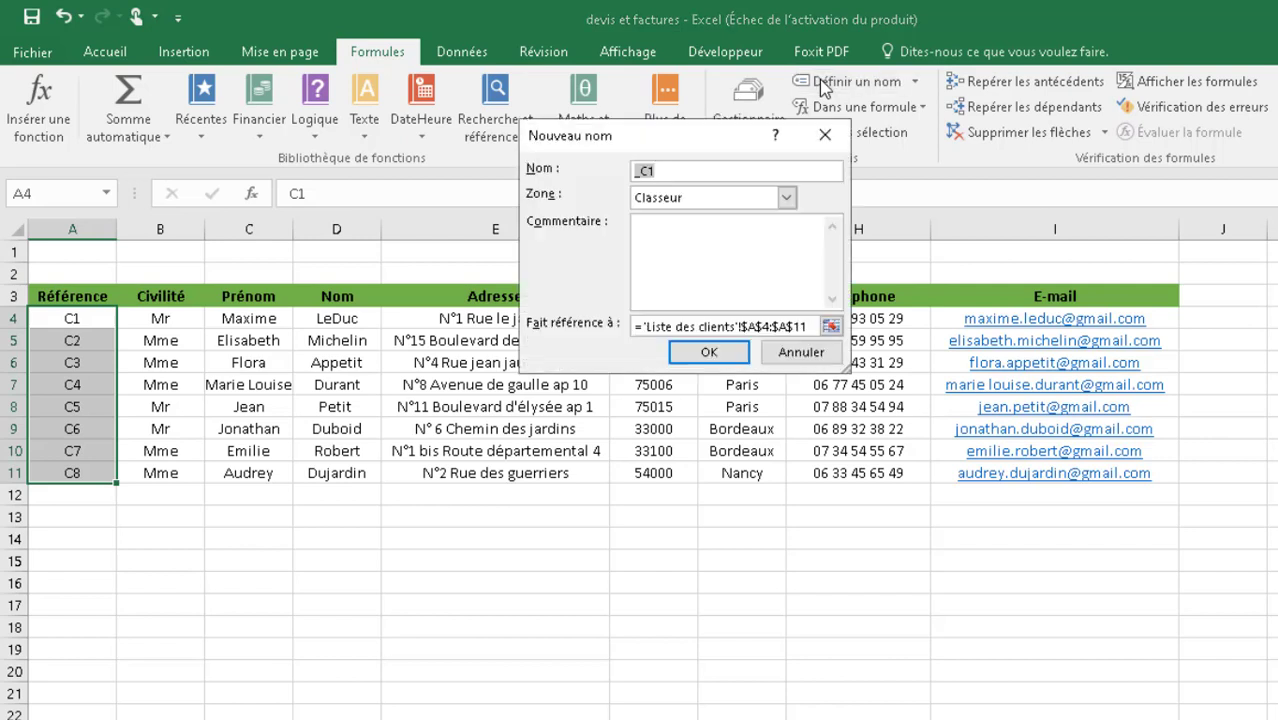
pyautogui.write('Référence_client')
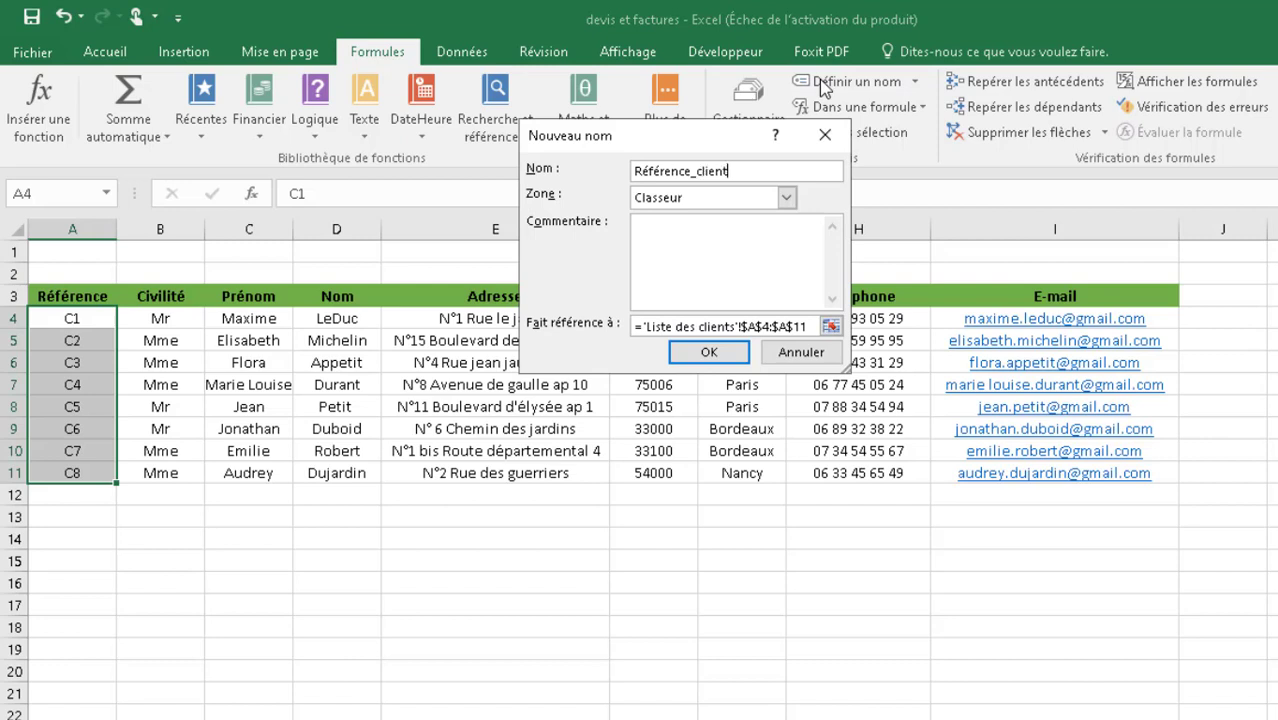
pyautogui.click(728, 354)
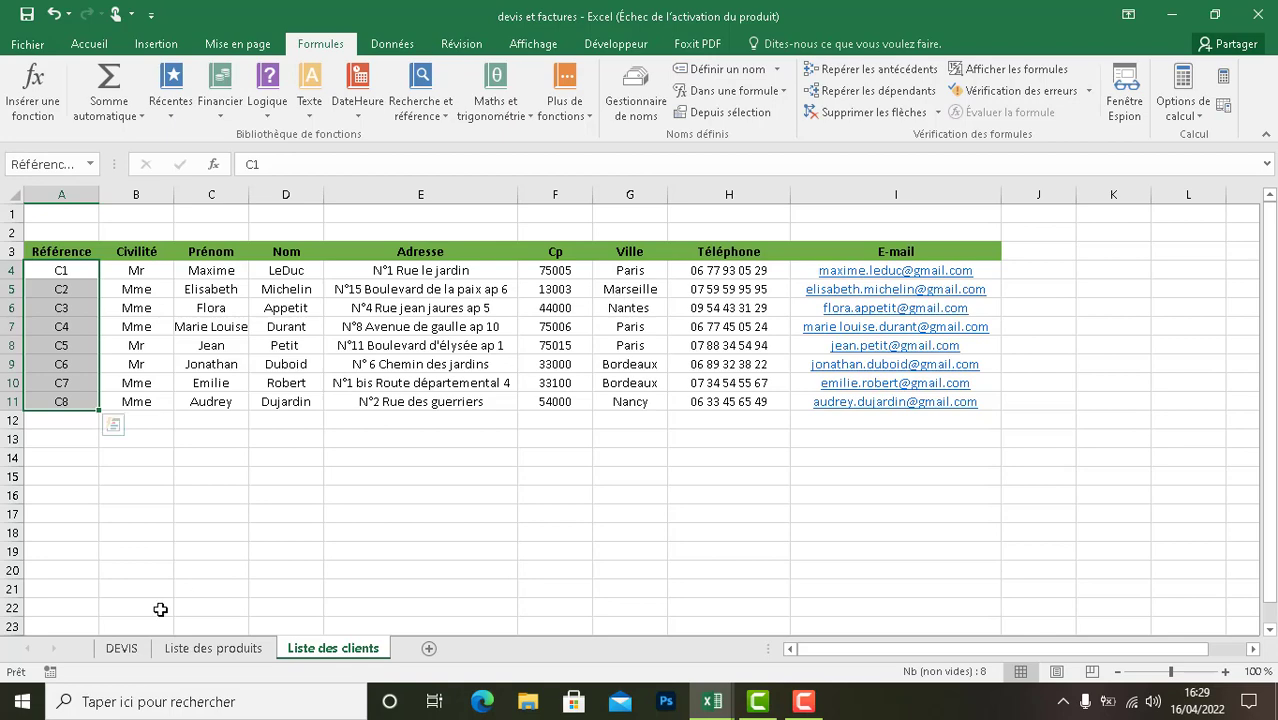
# - Enter the label "Référence client" in cell F6 of the DEVIS sheet
pyautogui.click(122, 648)
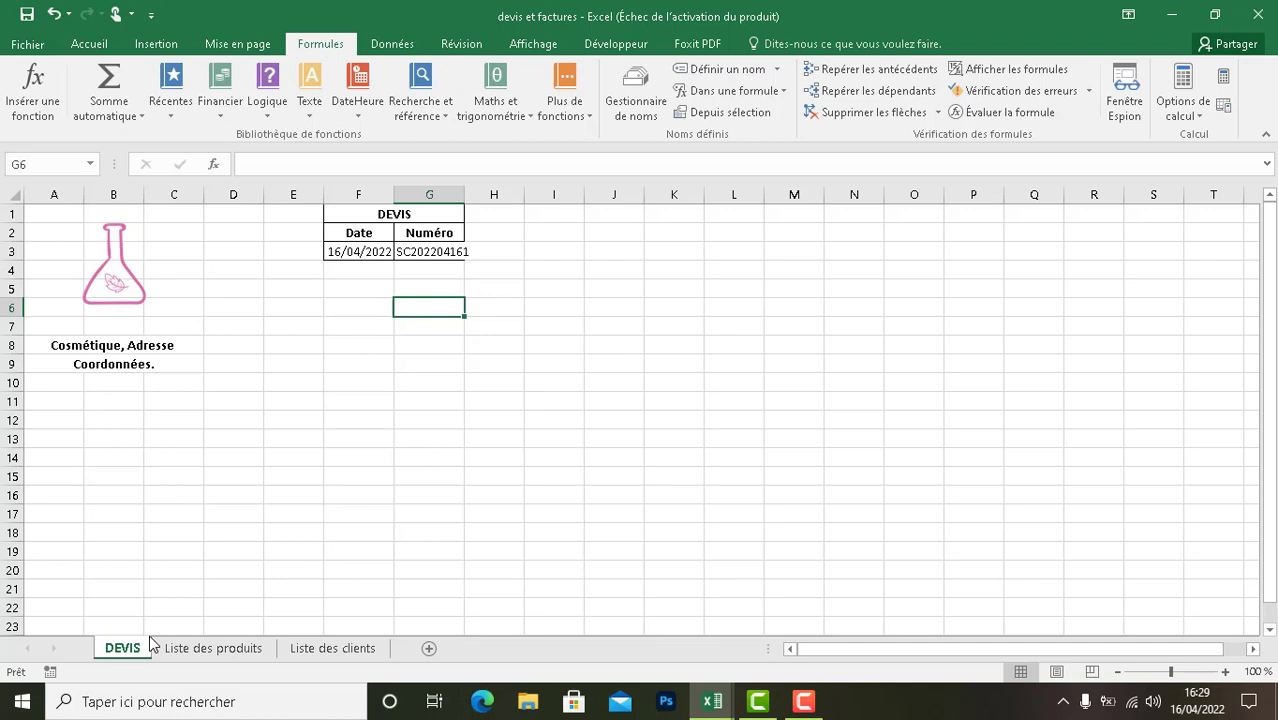
pyautogui.click(350, 311)
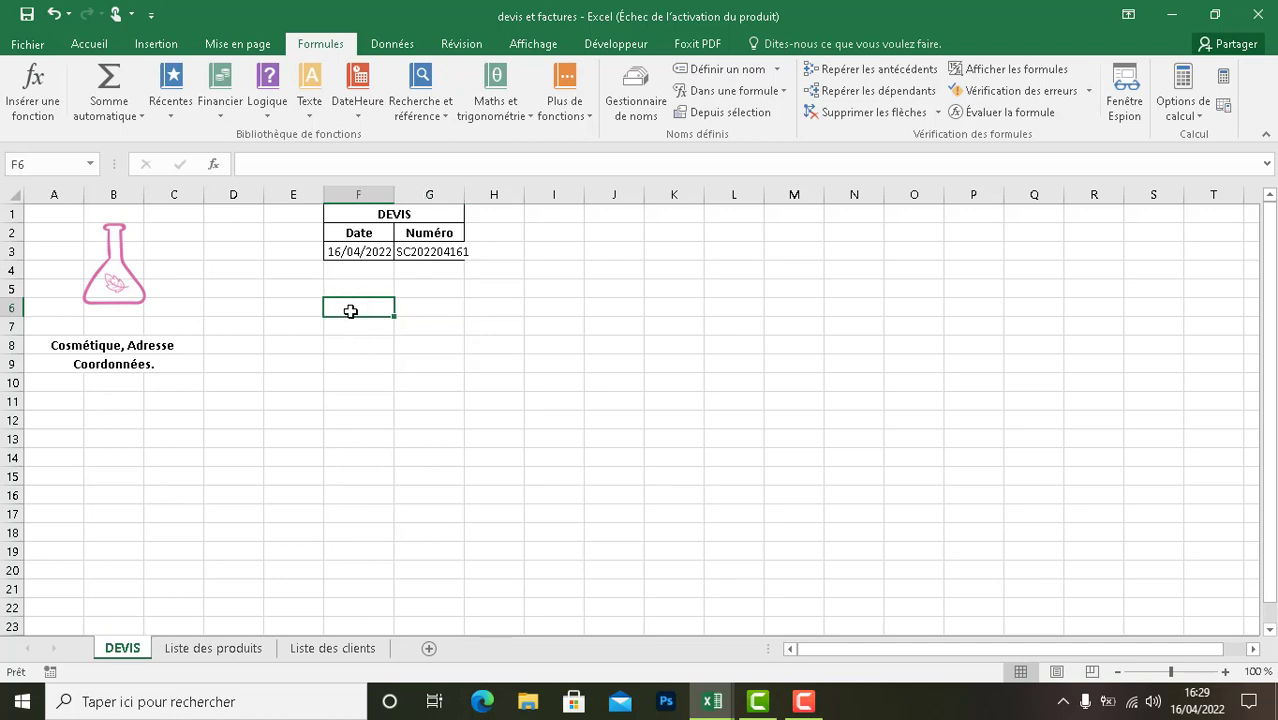
pyautogui.write('Référenc')
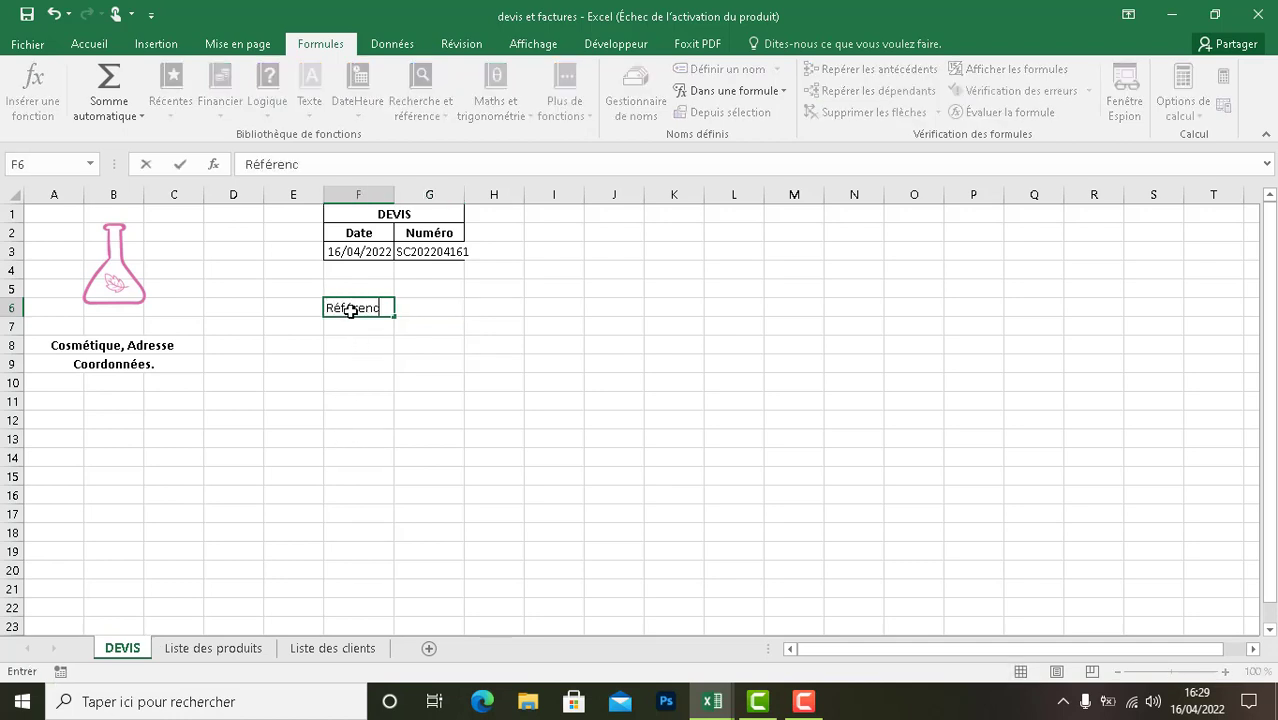
pyautogui.write('e client')
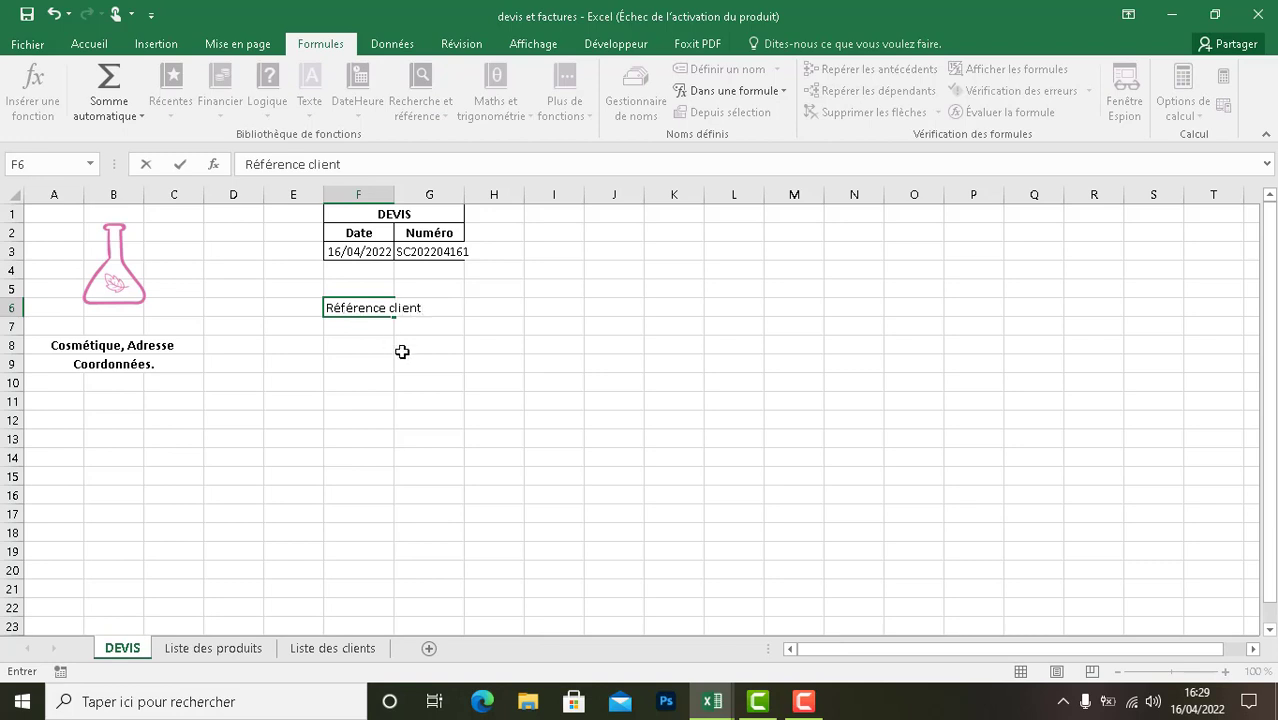
# - Merge and center the Référence client label across F6:G6 and make it bold
pyautogui.click(426, 321)
pyautogui.moveTo(430, 308); pyautogui.dragTo(380, 306)
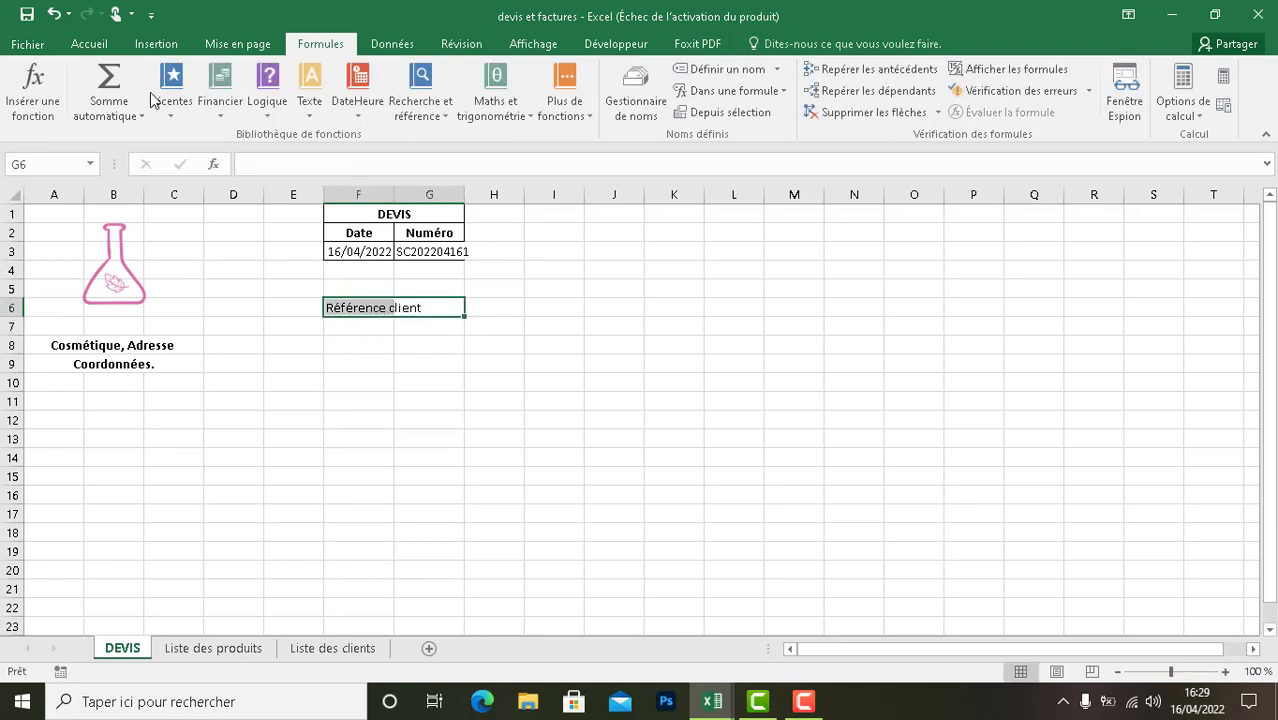
pyautogui.click(100, 48)
pyautogui.click(500, 106)
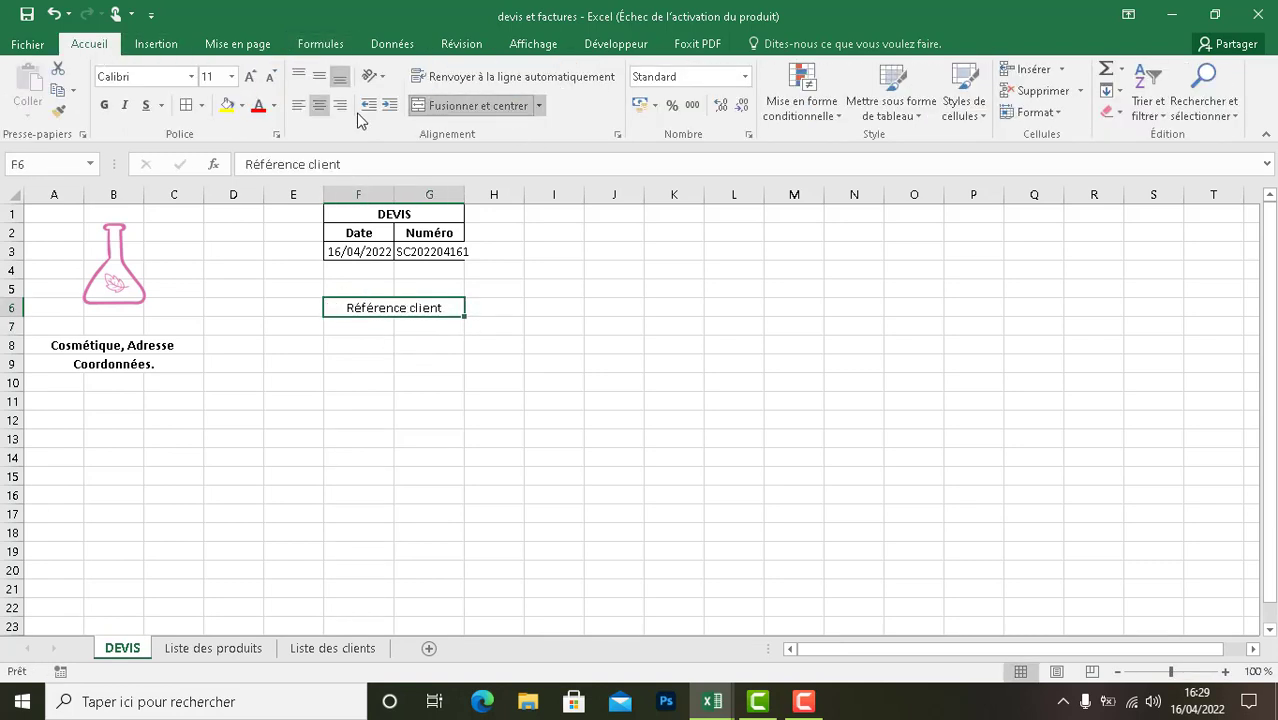
pyautogui.click(104, 105)
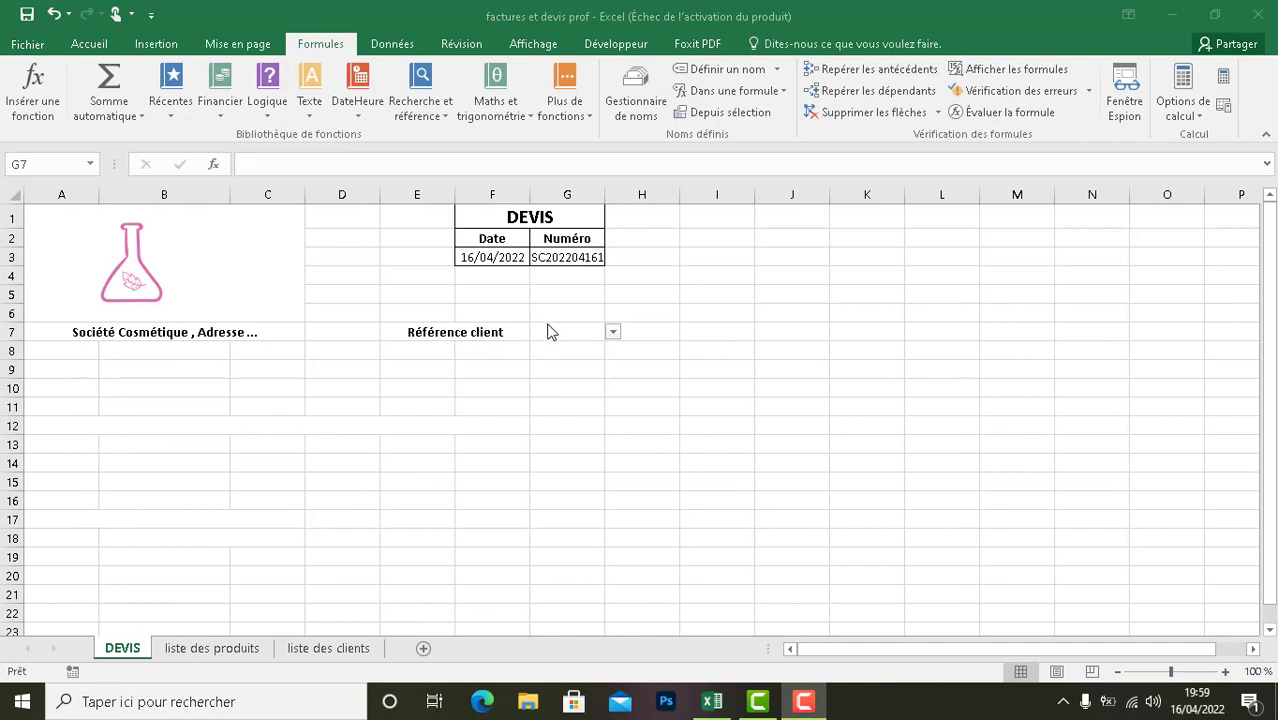
# - Examine the client reference choices offered in cell G7 of the DEVIS sheet in the factures et devis prof workbook
pyautogui.click(550, 335)
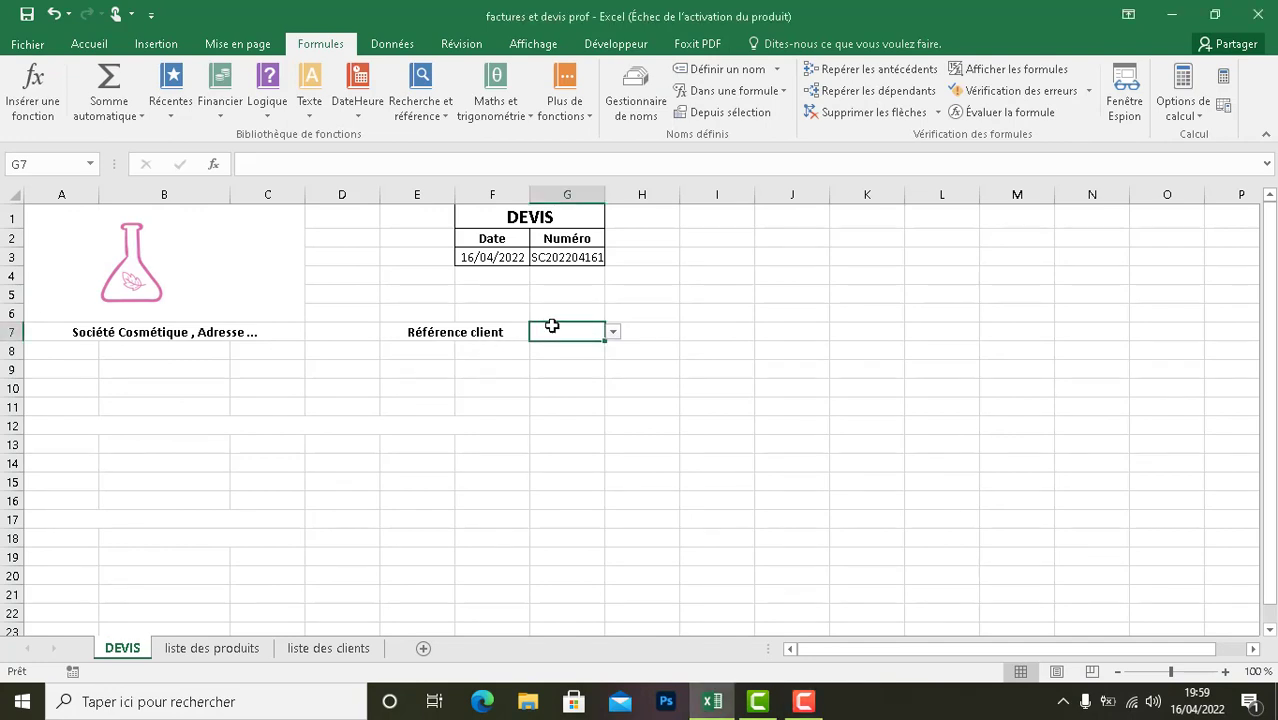
pyautogui.click(613, 332)
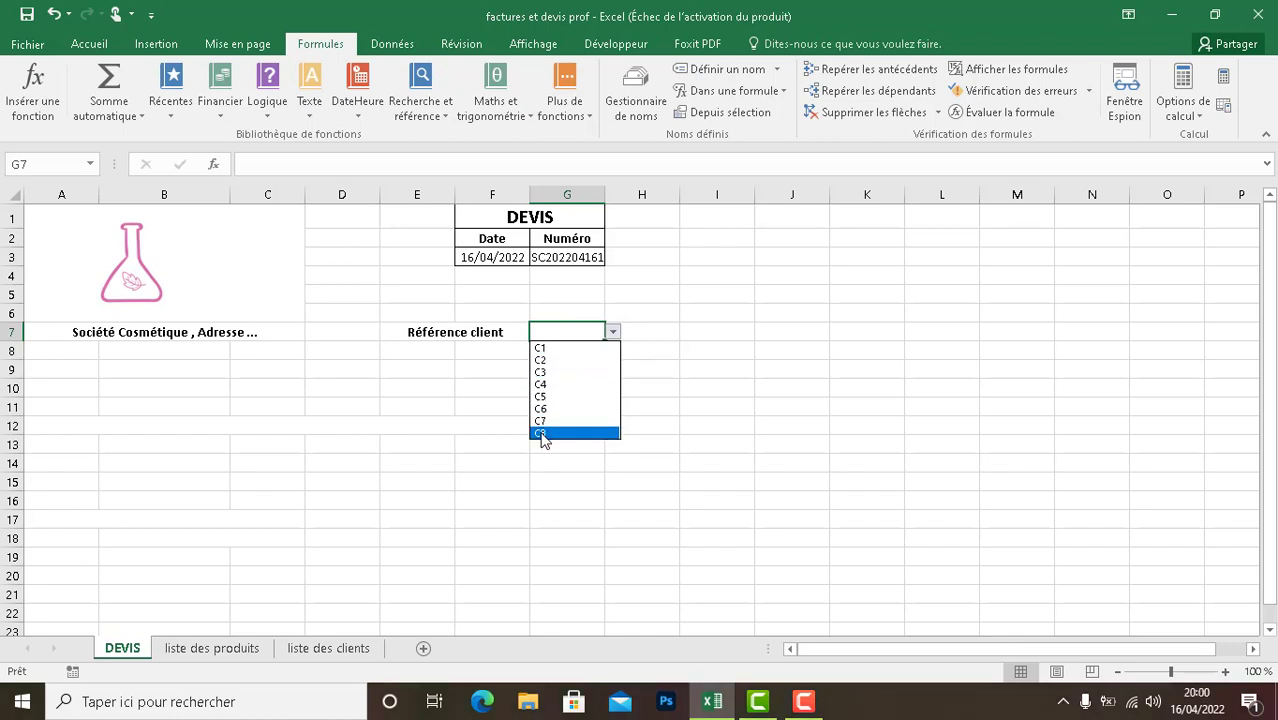
pyautogui.click(558, 332)
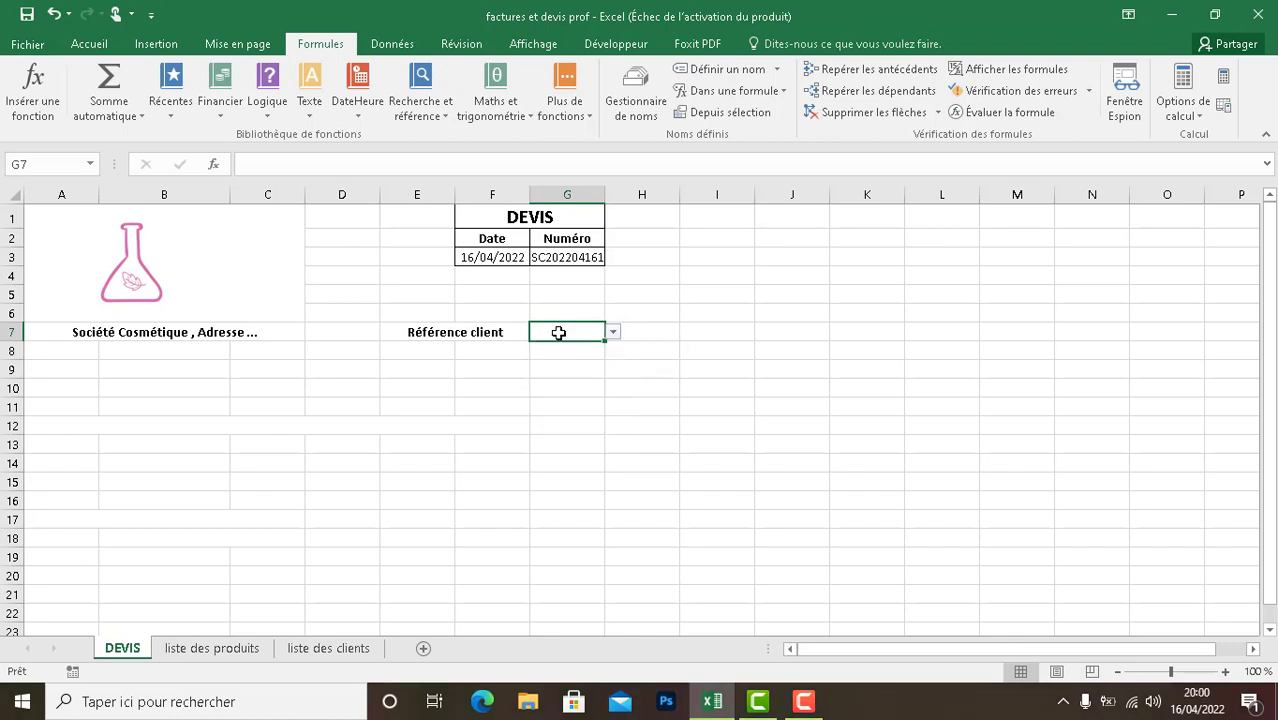
# - Apply data validation to cell G7 that allows a Liste with =Référence_client as its source and an in-cell dropdown
pyautogui.click(390, 44)
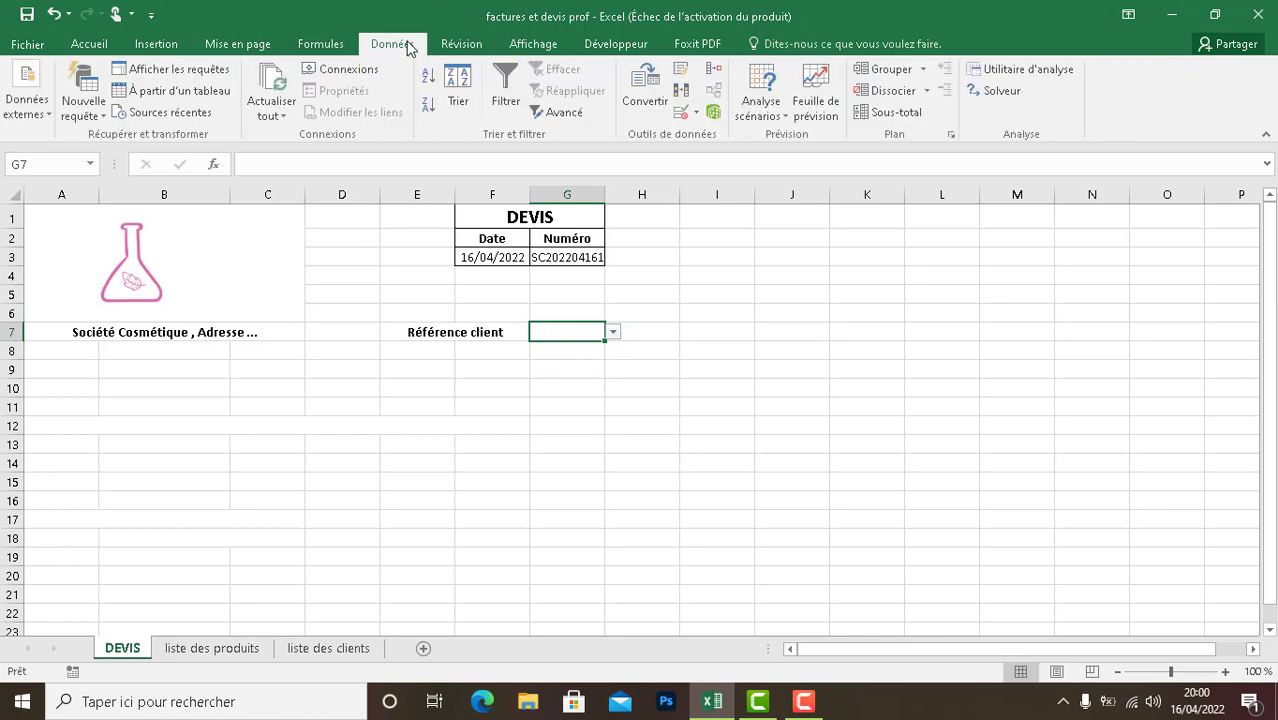
pyautogui.click(696, 112)
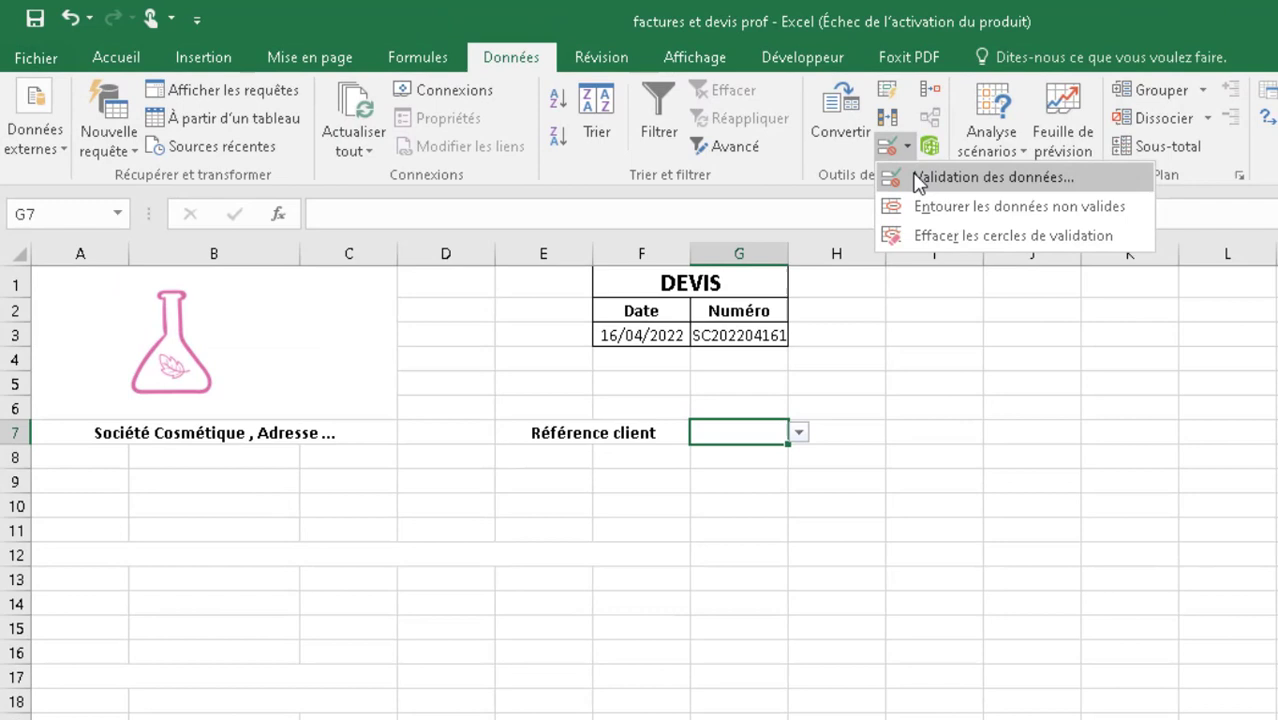
pyautogui.click(885, 171)
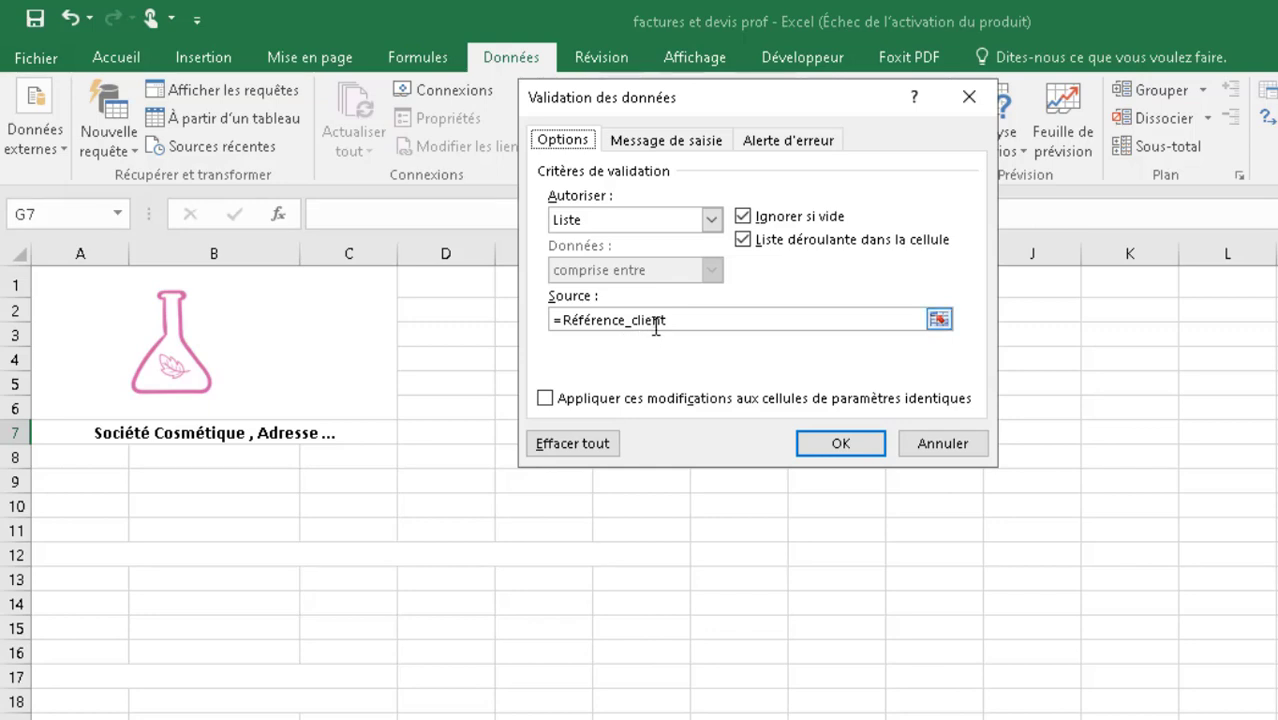
pyautogui.click(820, 444)
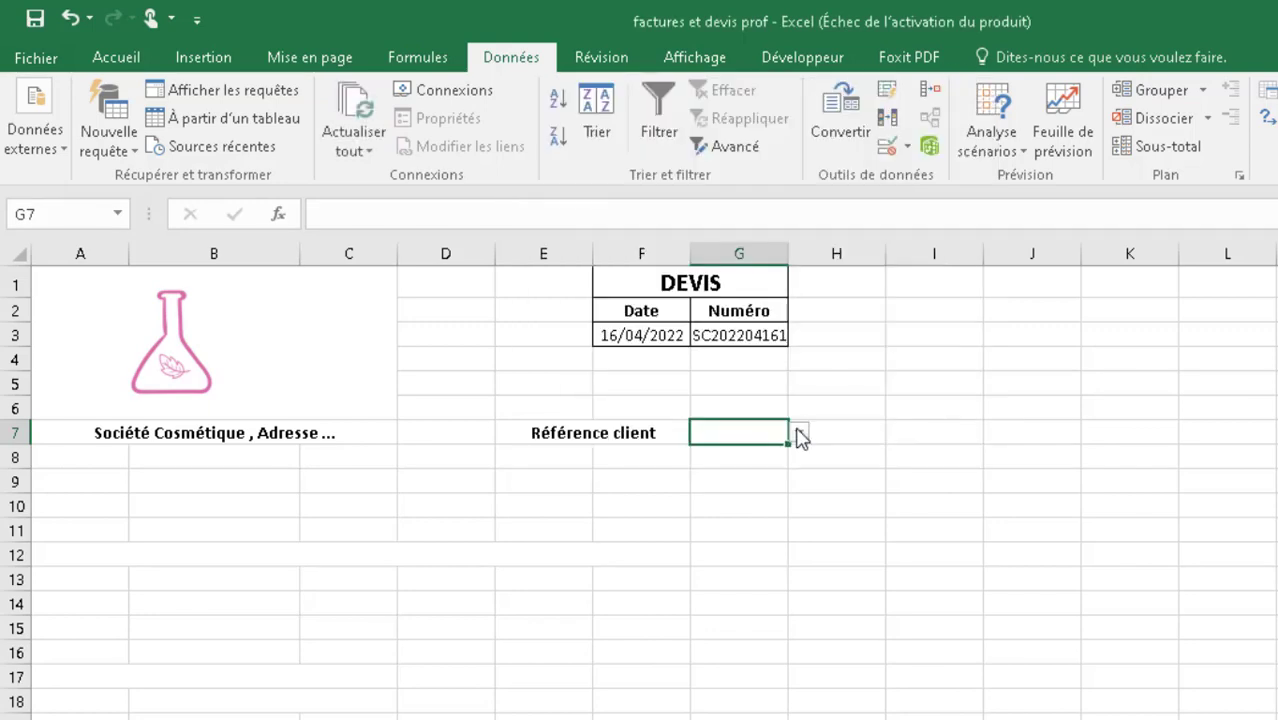
# - Try the dropdown in G7 by choosing client reference C1, followed by C3
pyautogui.click(799, 432)
pyautogui.click(761, 450)
pyautogui.click(806, 432)
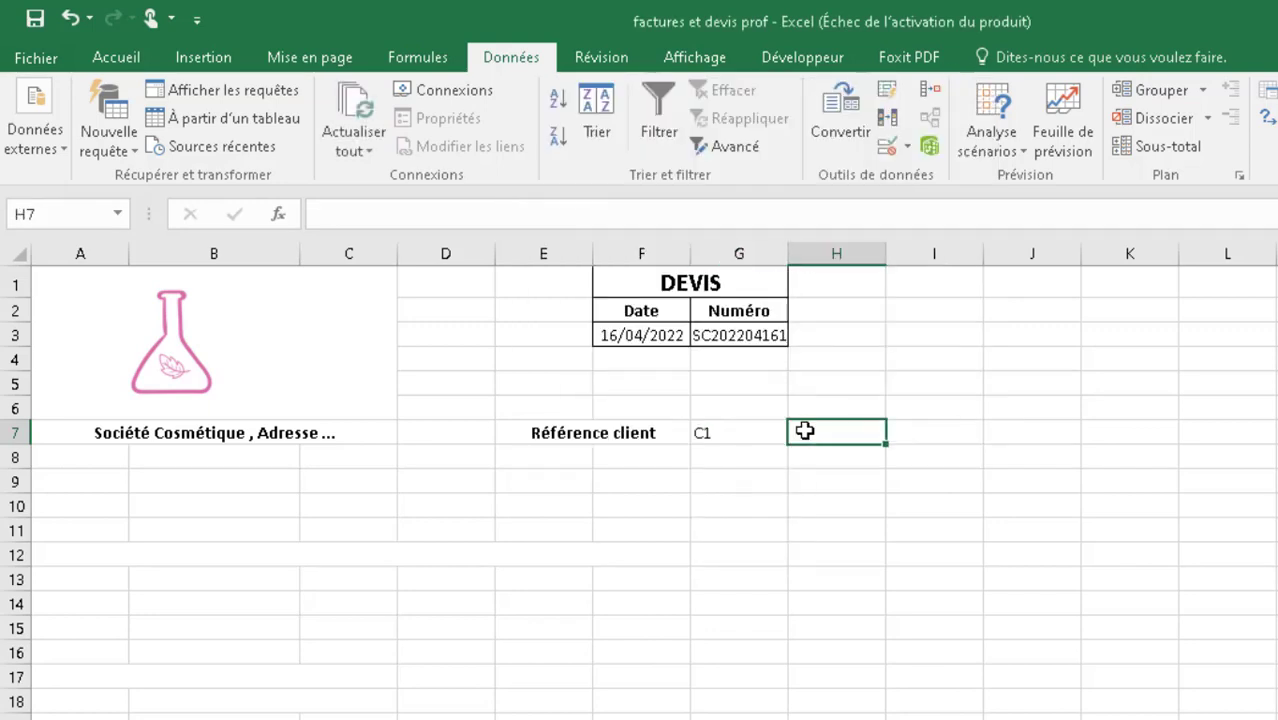
pyautogui.click(775, 432)
pyautogui.click(799, 432)
pyautogui.click(756, 485)
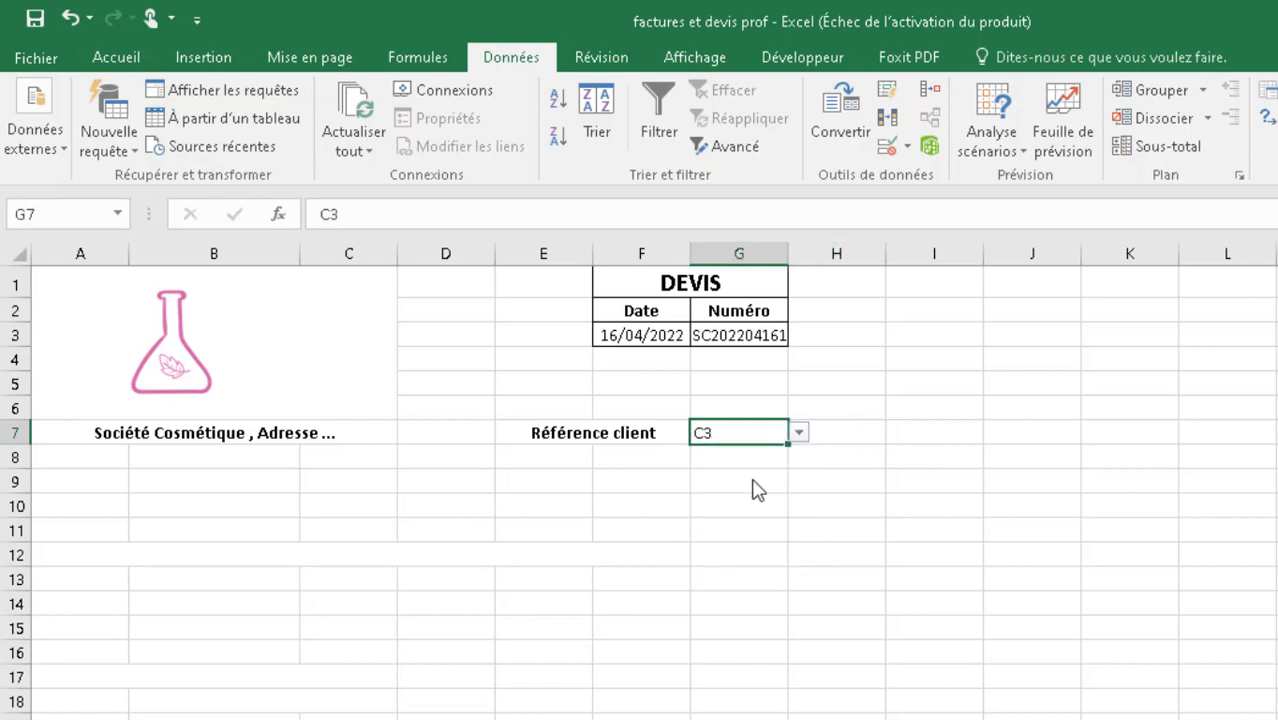
pyautogui.click(643, 463)
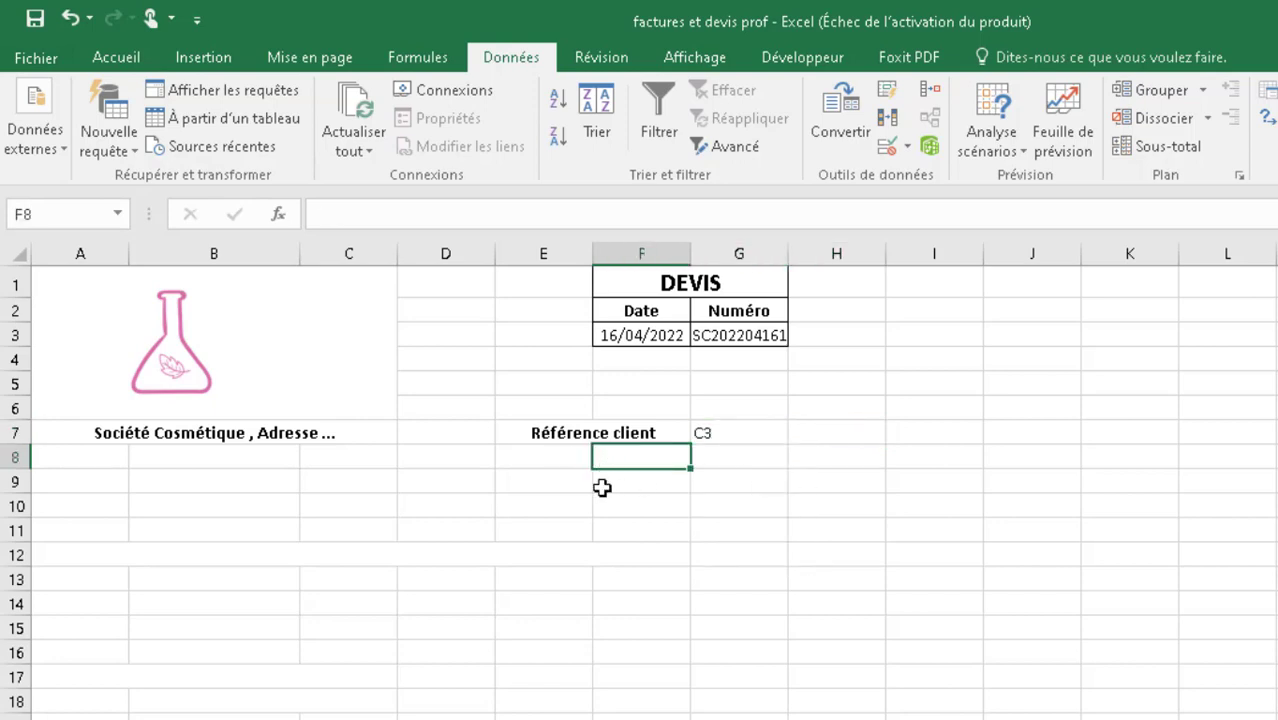
pyautogui.click(603, 485)
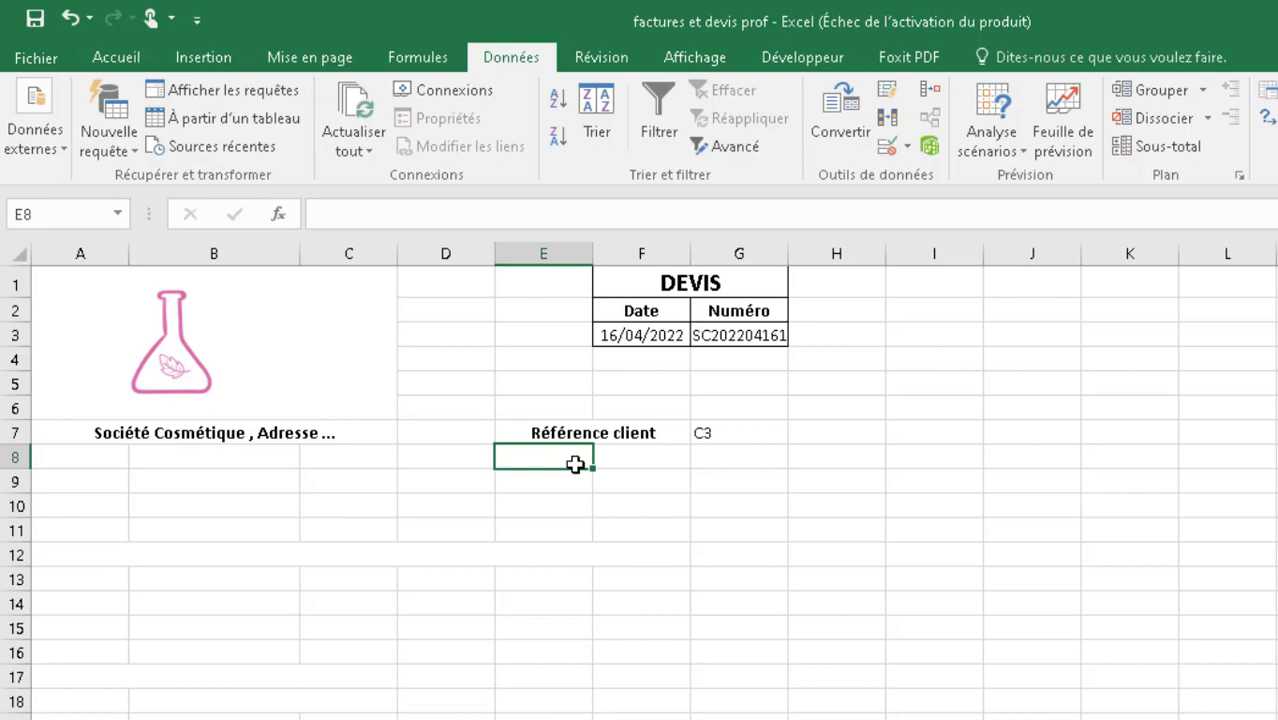
# - Set the client reference in G7 to C1 from its dropdown list
pyautogui.click(749, 433)
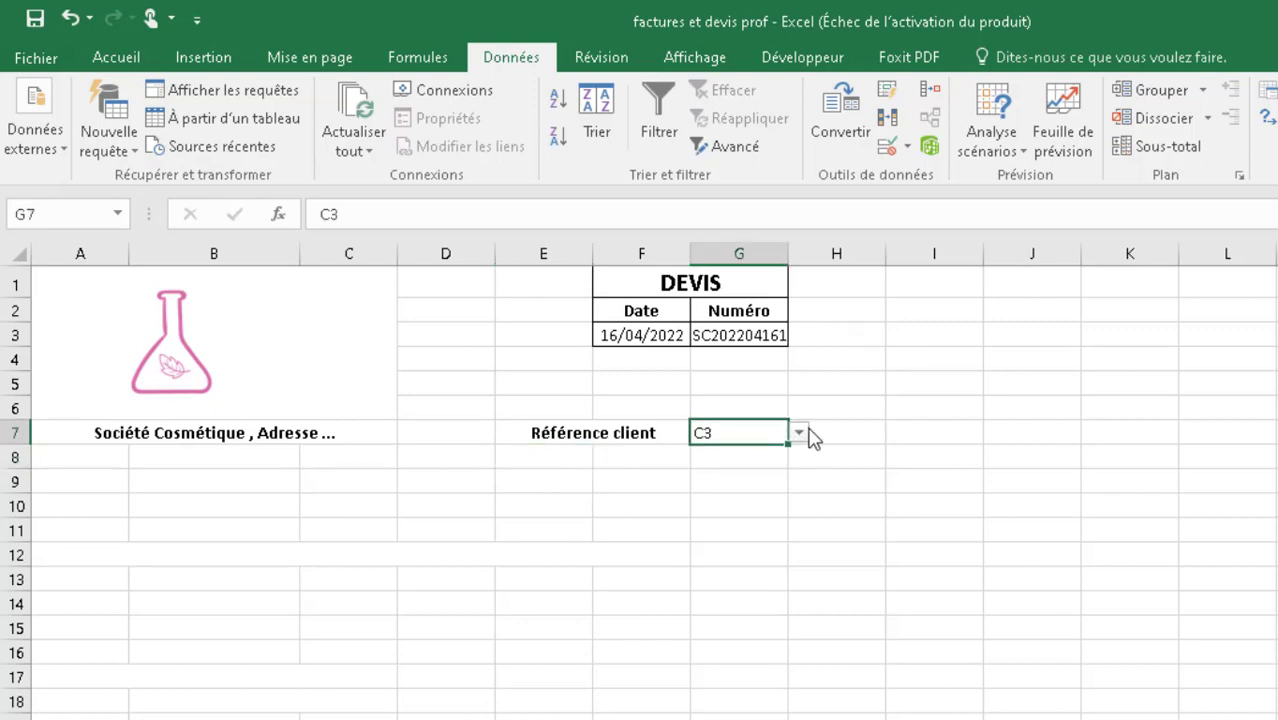
pyautogui.click(833, 430)
pyautogui.click(765, 432)
pyautogui.click(800, 436)
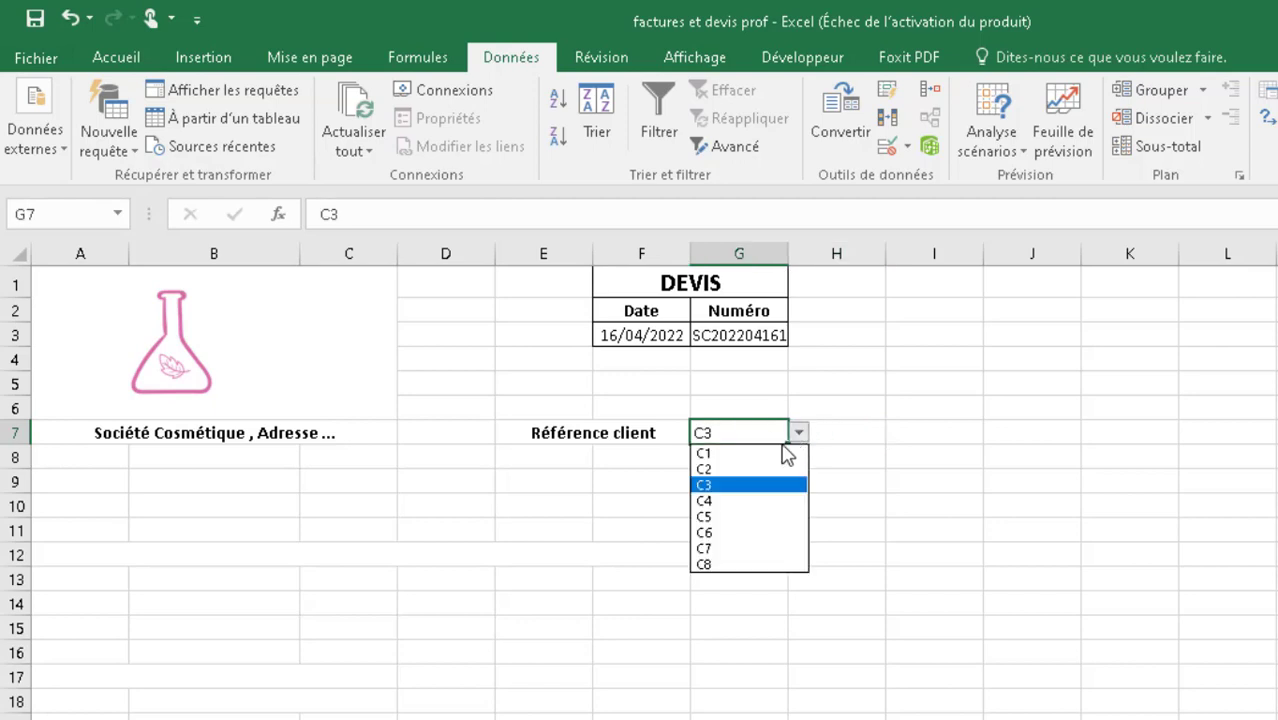
pyautogui.click(782, 453)
# - Review the named Client table on the liste des clients sheet, and return to cell E8 of the DEVIS sheet
pyautogui.click(397, 718)
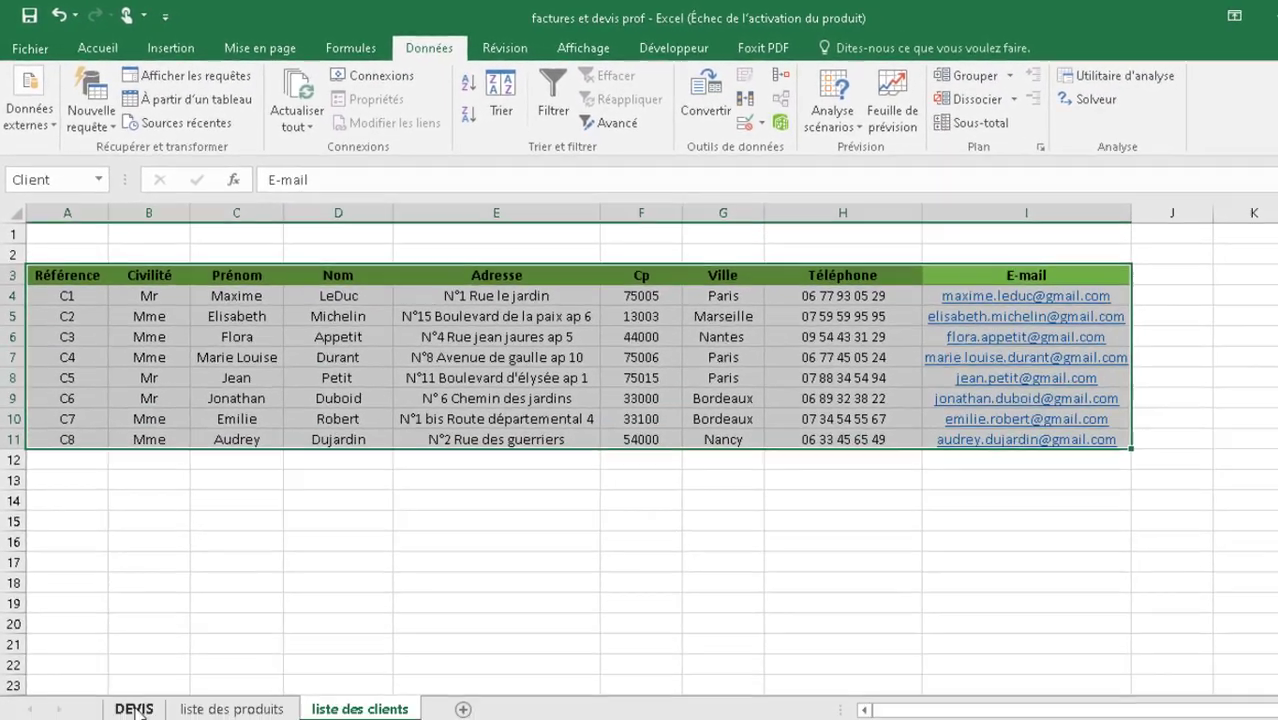
pyautogui.click(135, 706)
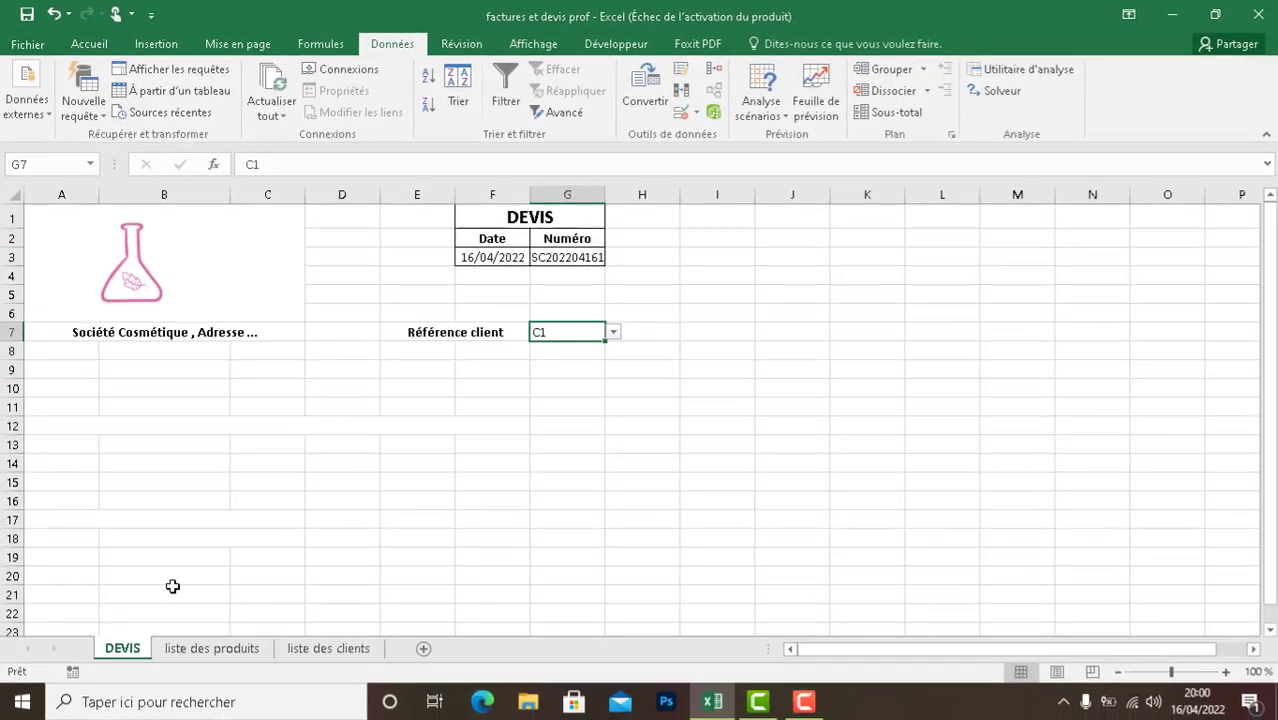
pyautogui.click(438, 350)
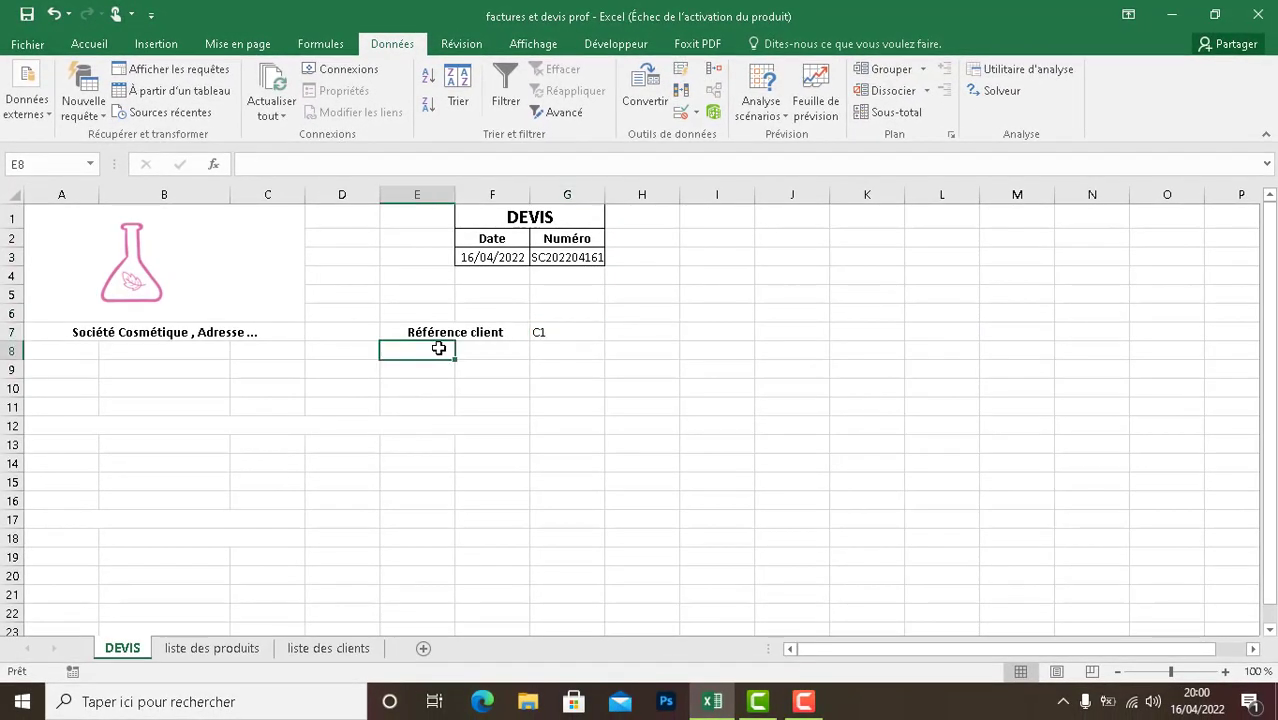
# - Start a formula in cell E8 with =CONCATENER(RECHERCHEV(G7;Client;2); to look up the client's civility
pyautogui.write('=')
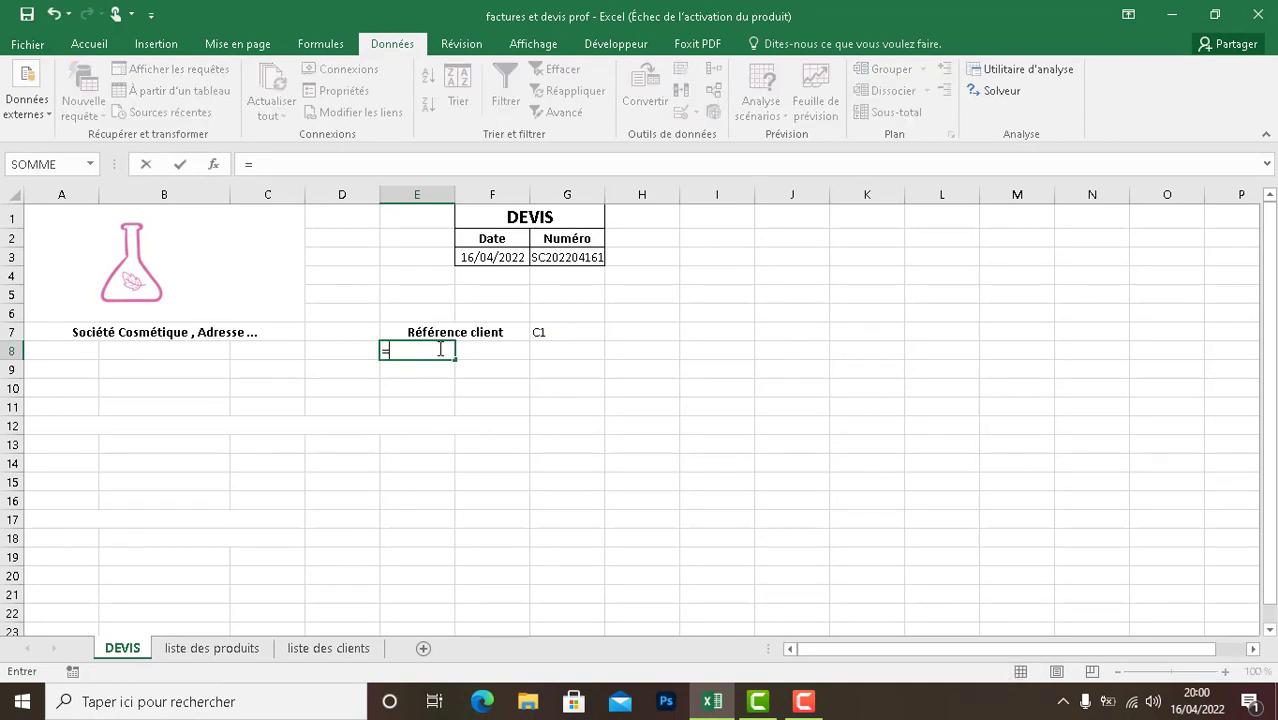
pyautogui.write('CONCATENE')
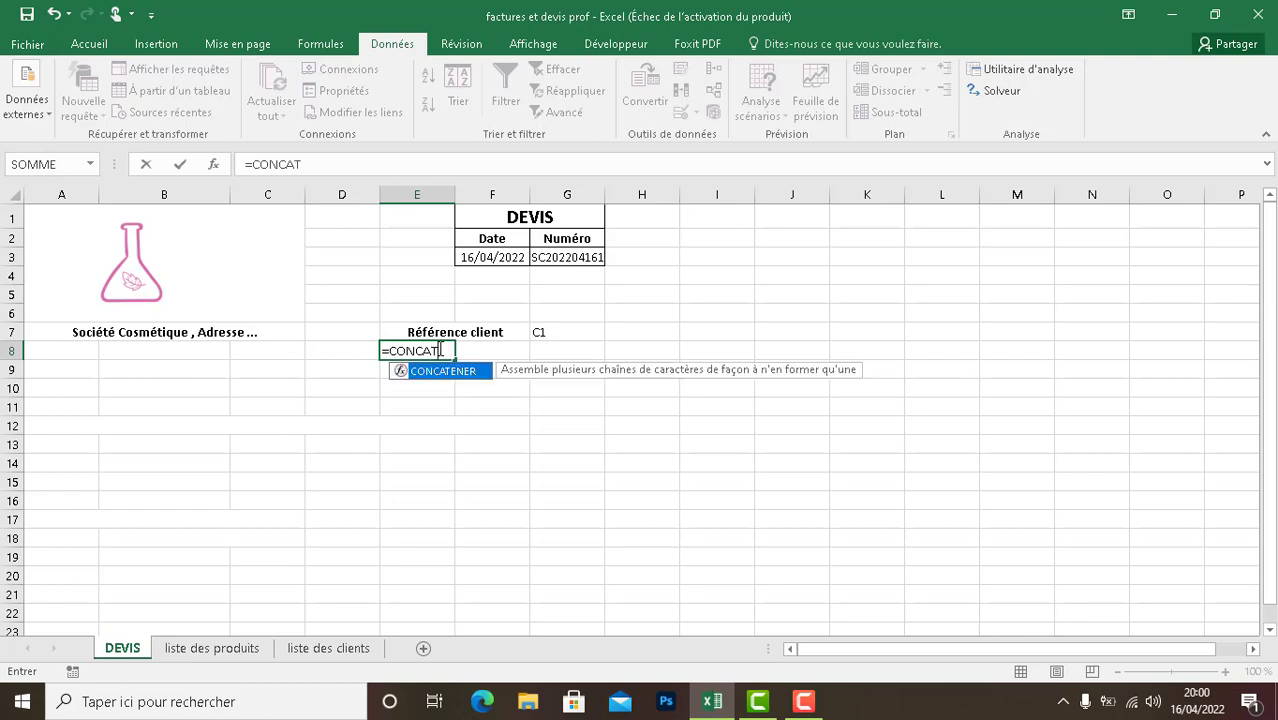
pyautogui.write('R')
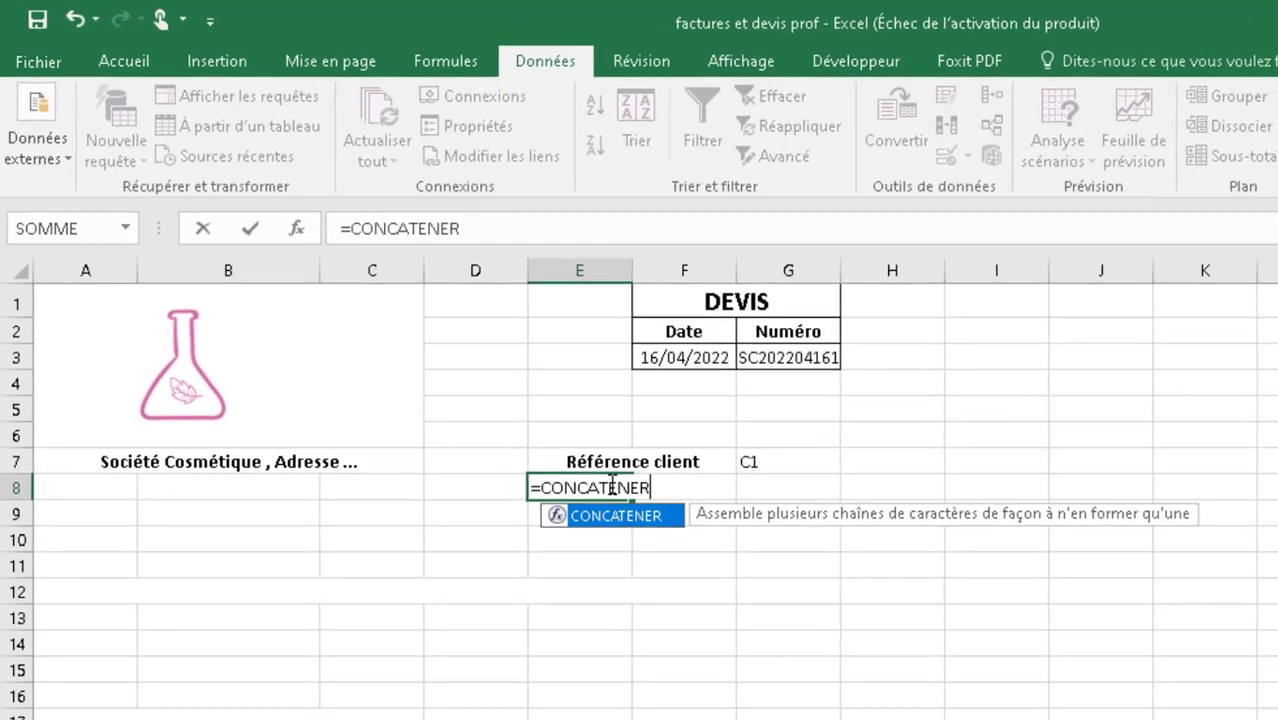
pyautogui.write('(')
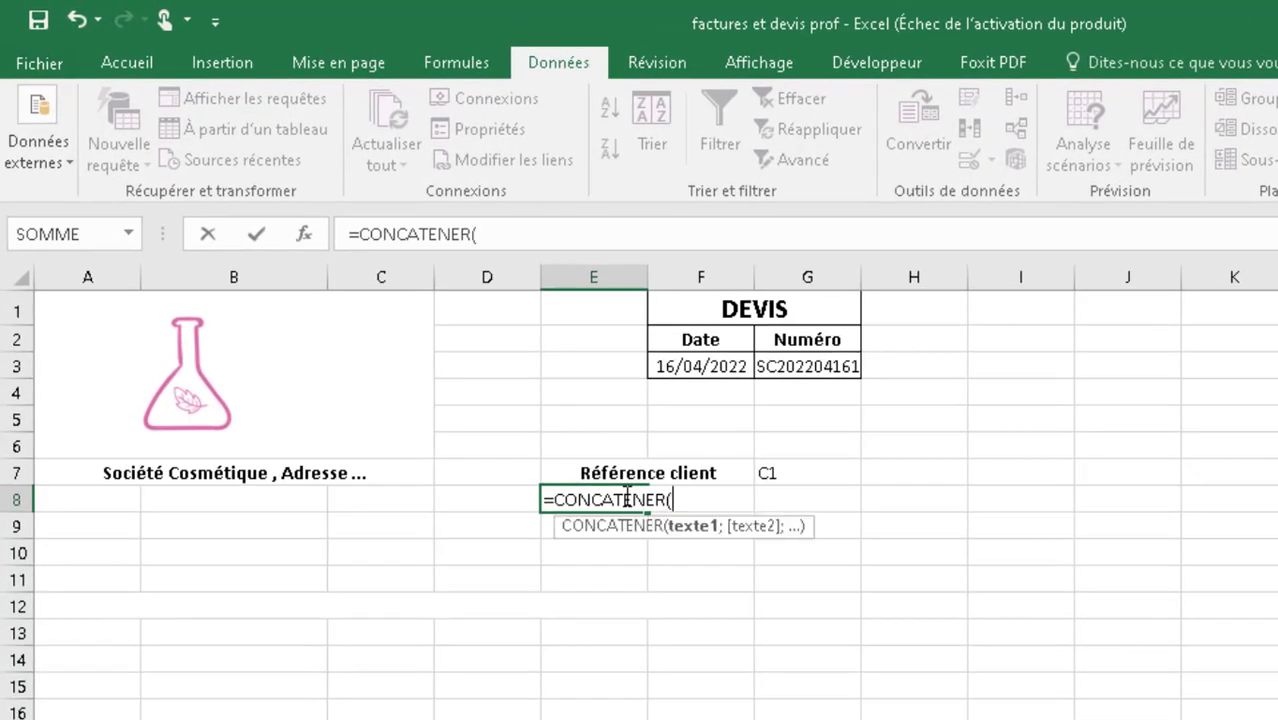
pyautogui.write('RECHER')
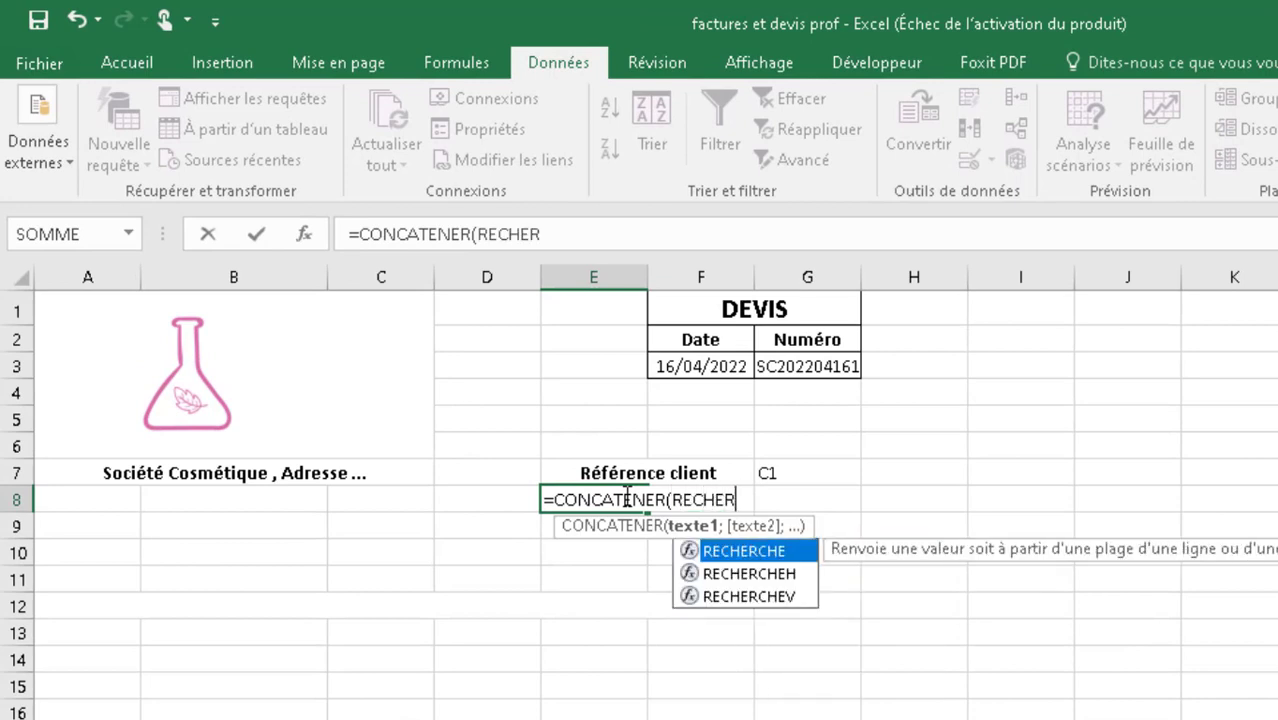
pyautogui.write('CHEV')
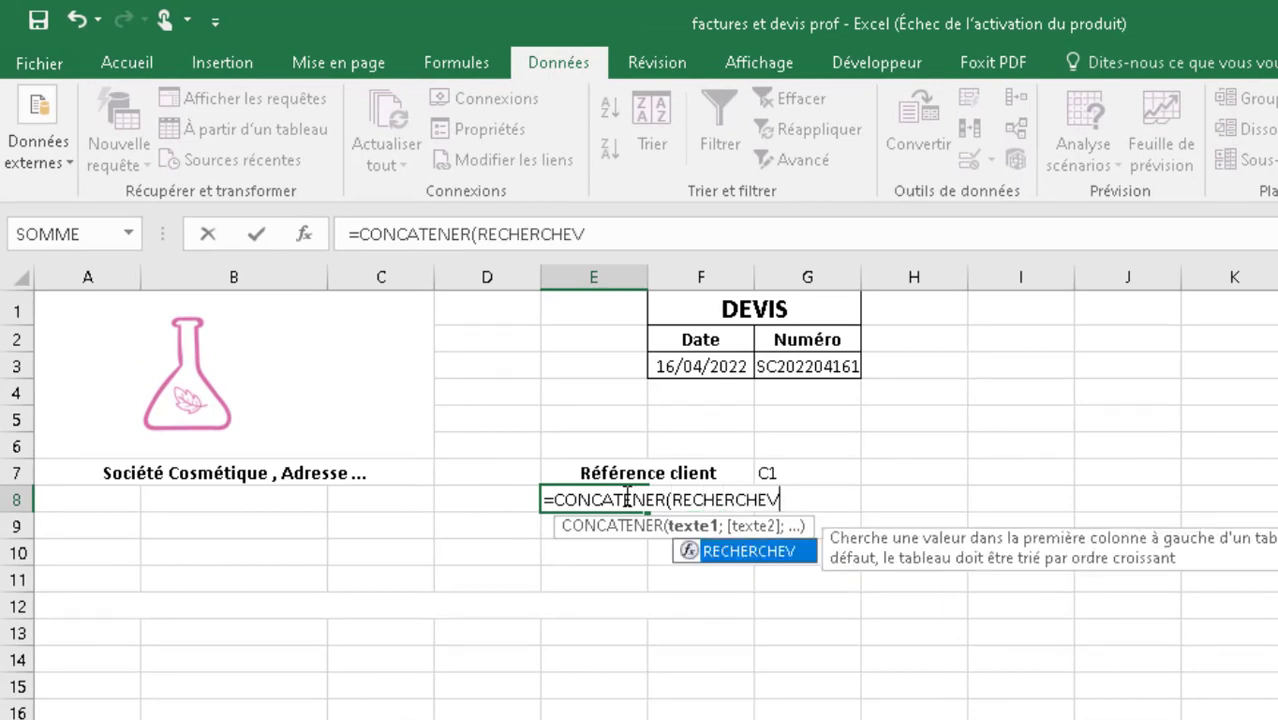
pyautogui.write('(')
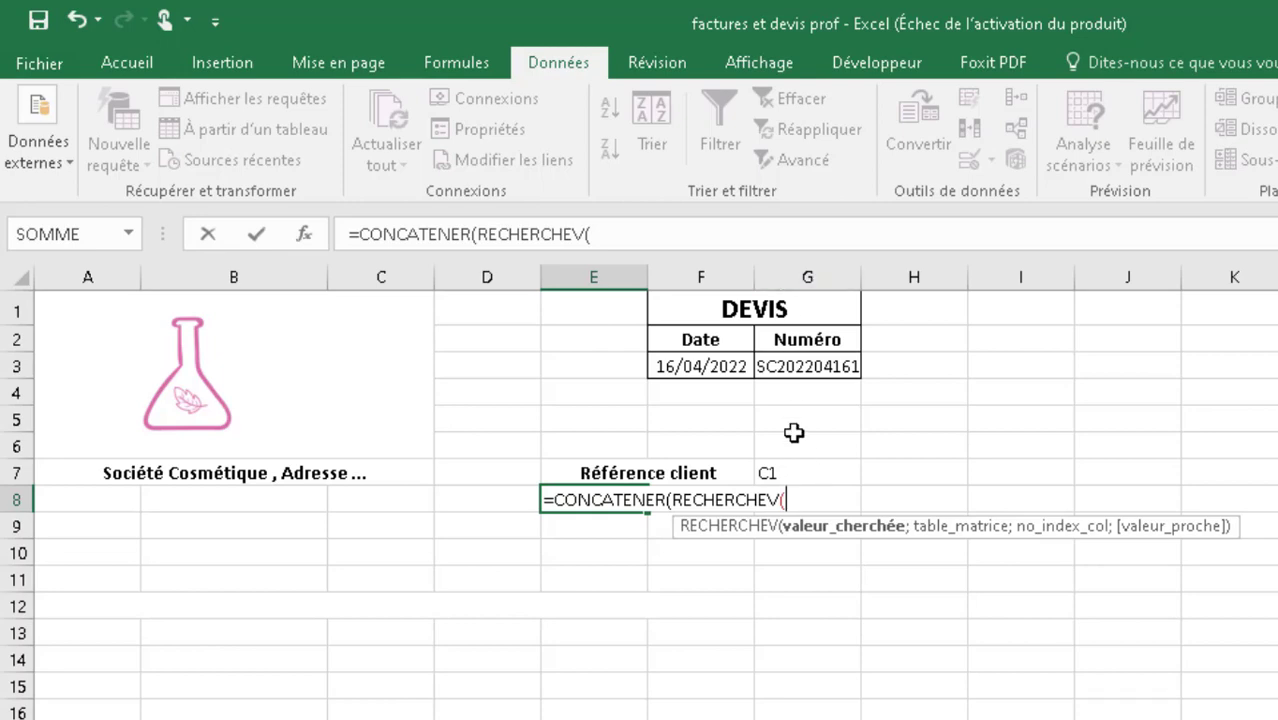
pyautogui.write('G7')
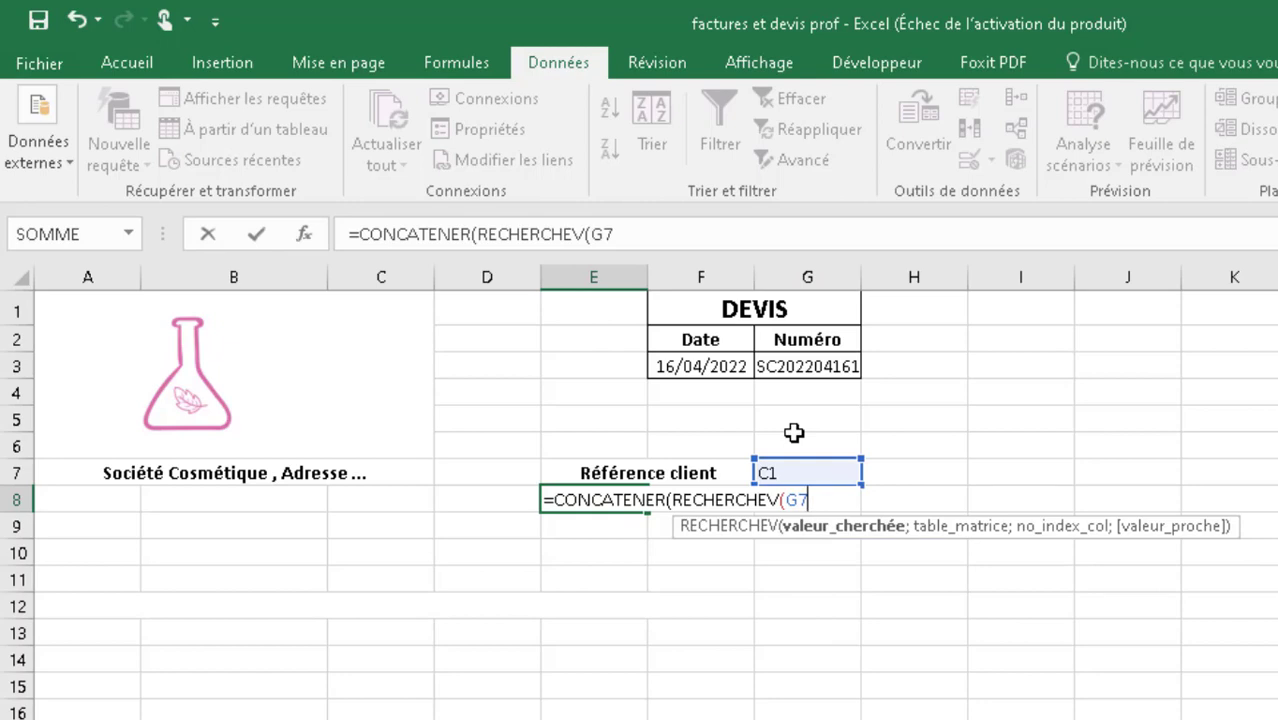
pyautogui.write(';')
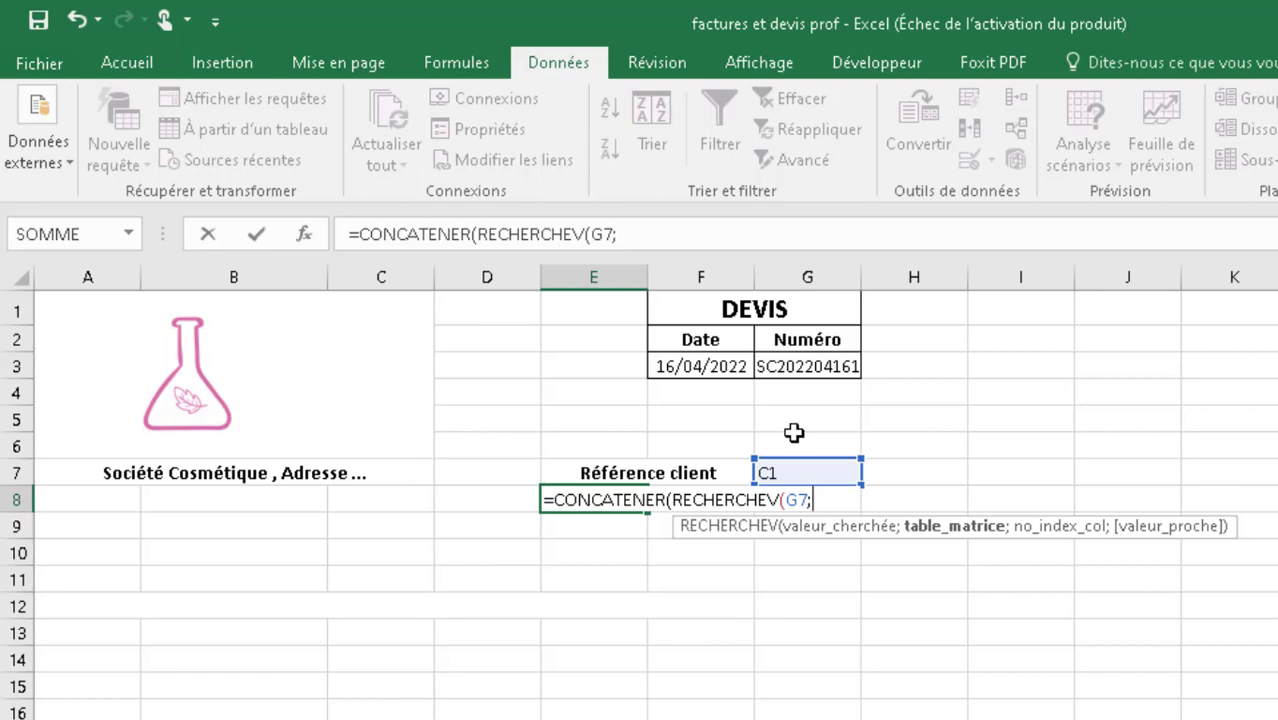
pyautogui.write('C')
pyautogui.write('li')
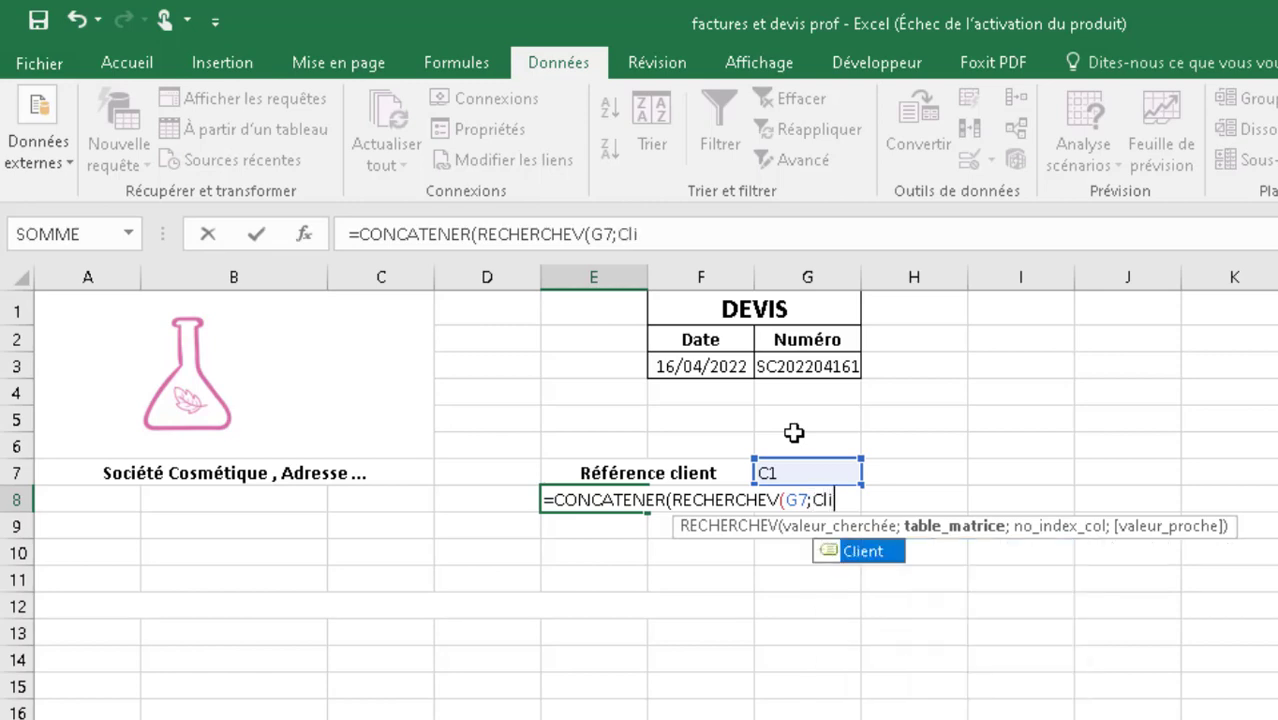
pyautogui.write('ent;')
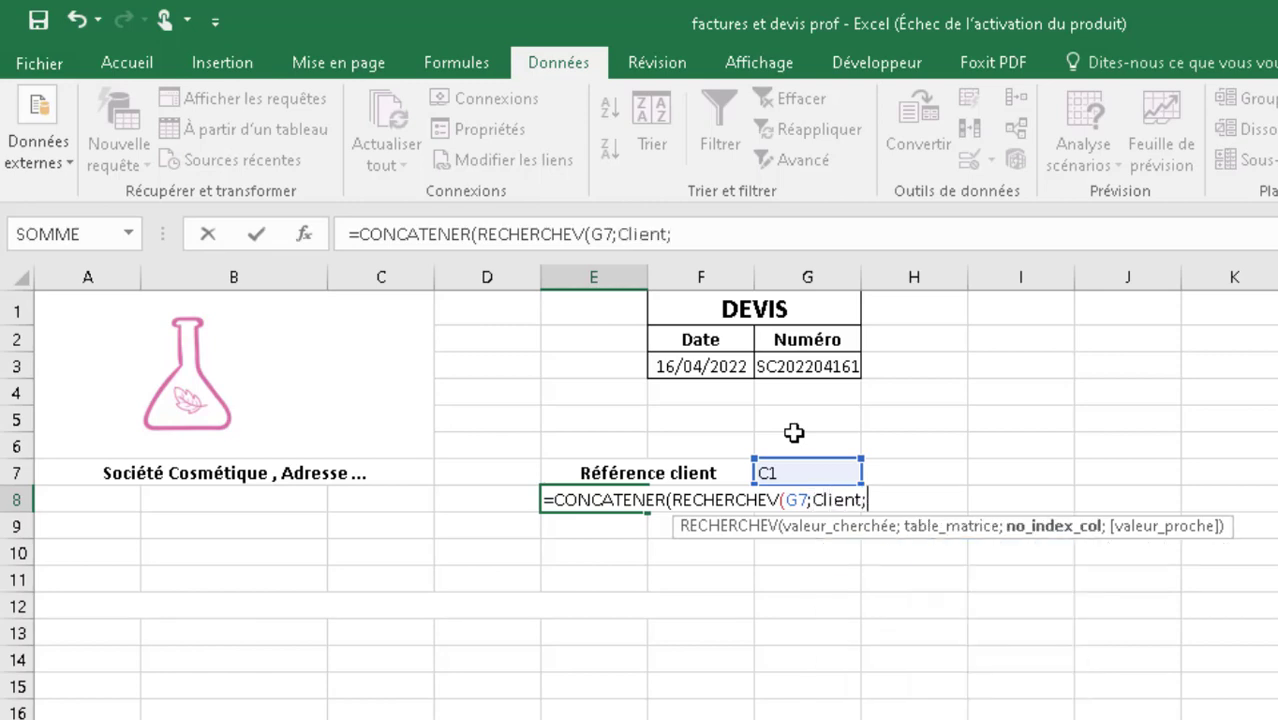
pyautogui.write('2);')
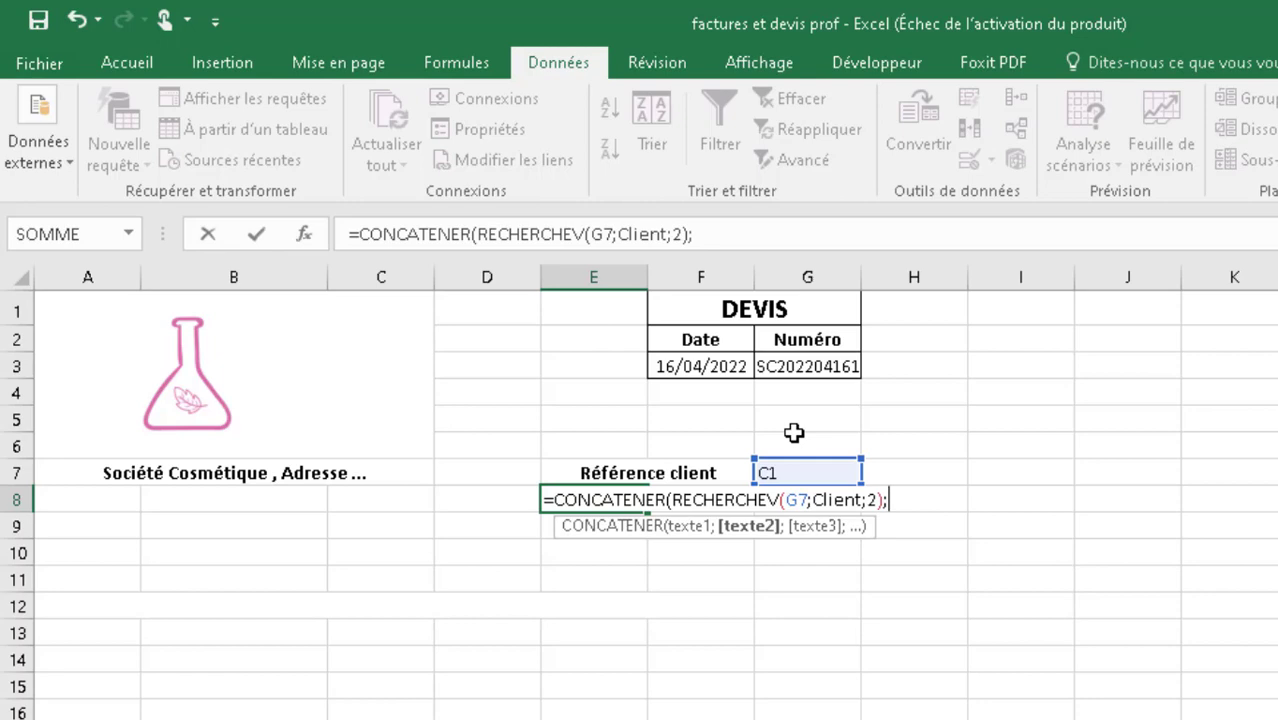
pyautogui.write('"')
pyautogui.write(' ";')
# - Extend the E8 formula with a " " separator and RECHERCHEV(G7;Client;3); for the client's first name
pyautogui.press('BackSpace')
pyautogui.write(';')
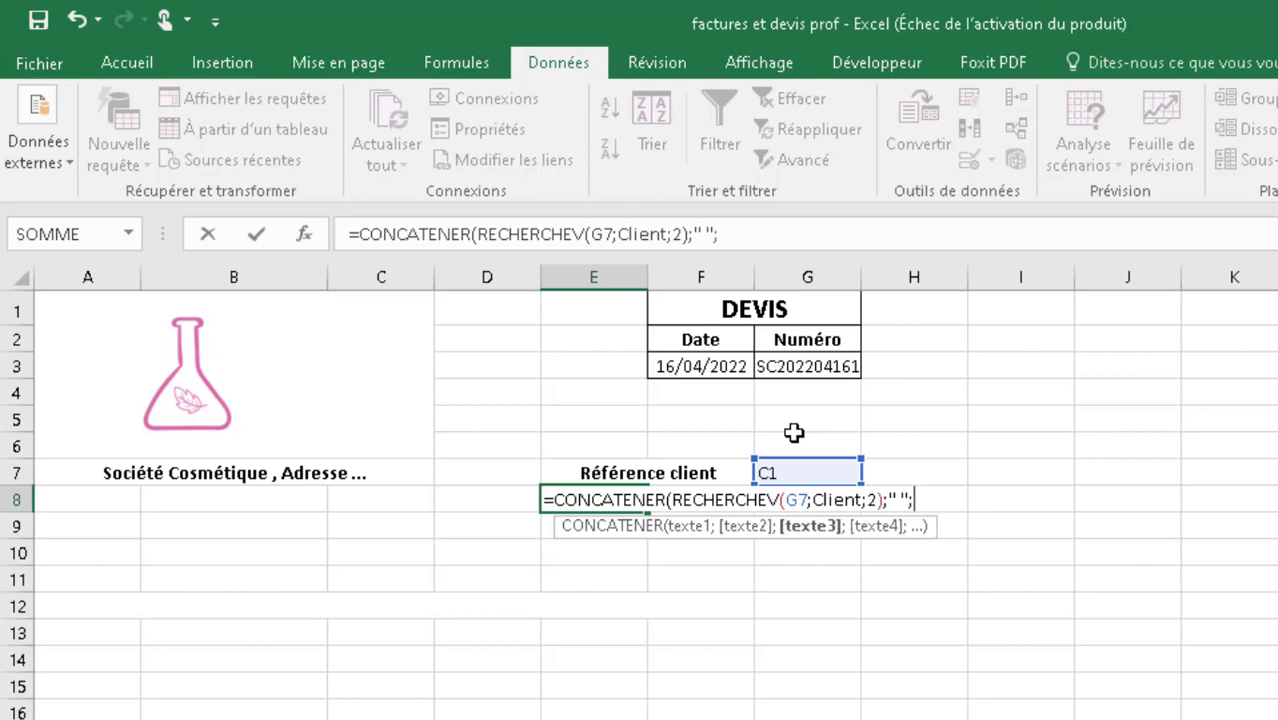
pyautogui.write('RECHERCHE')
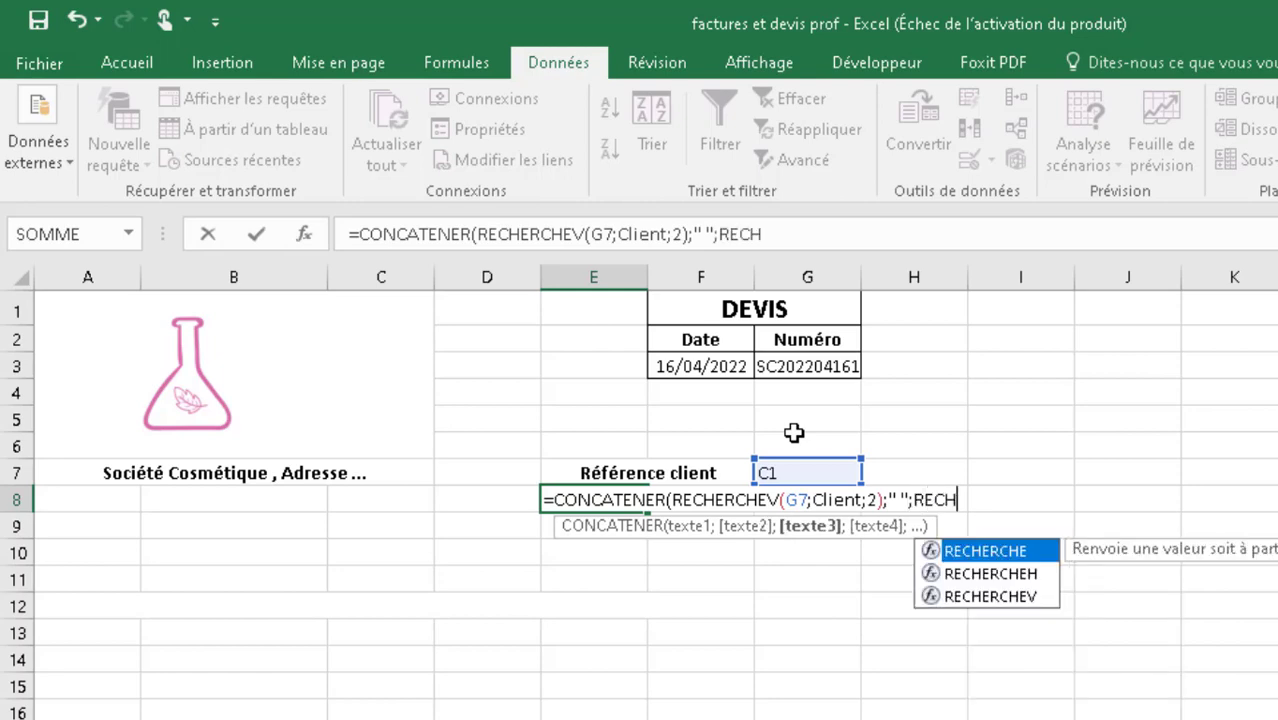
pyautogui.write('V(G')
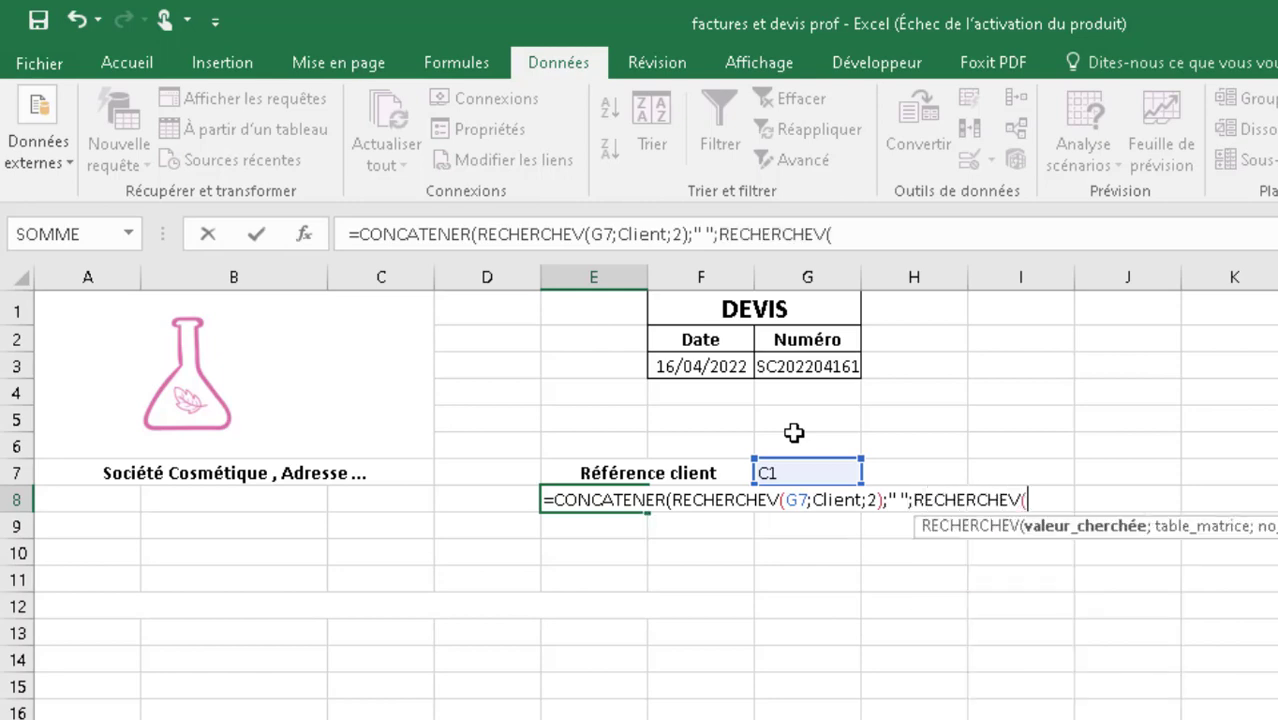
pyautogui.write('7,')
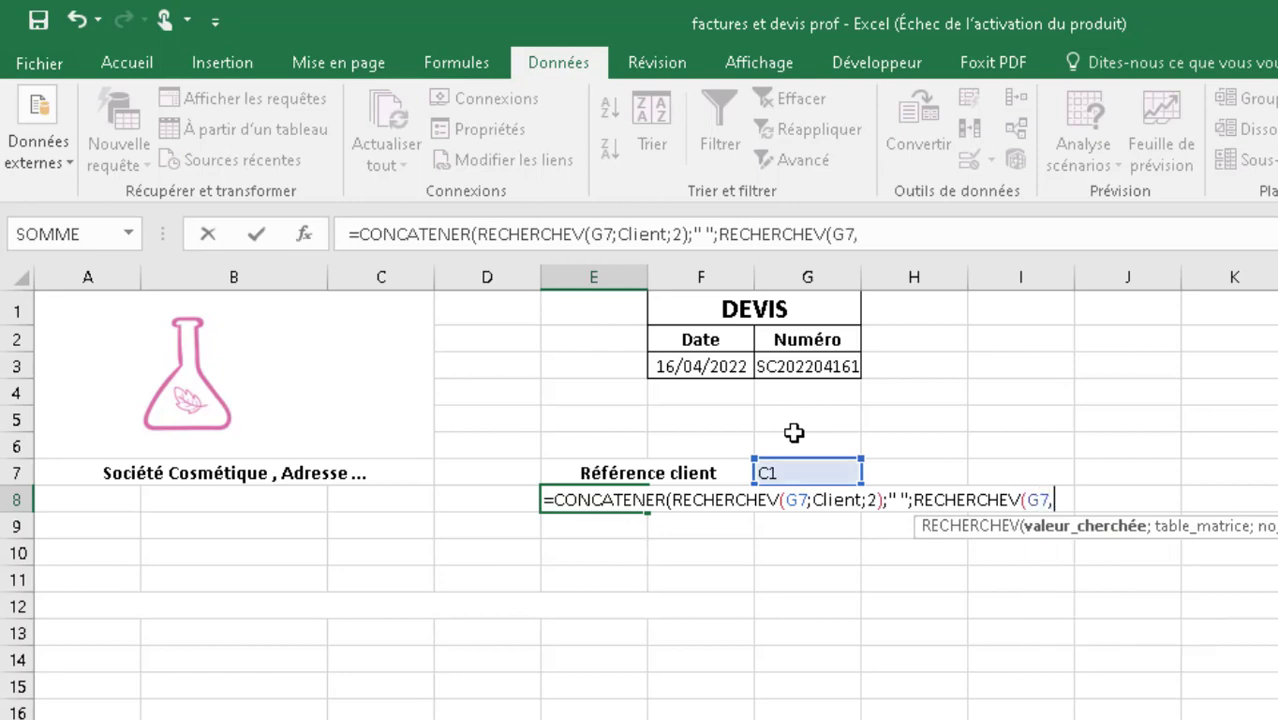
pyautogui.press('BackSpace')
pyautogui.write(';')
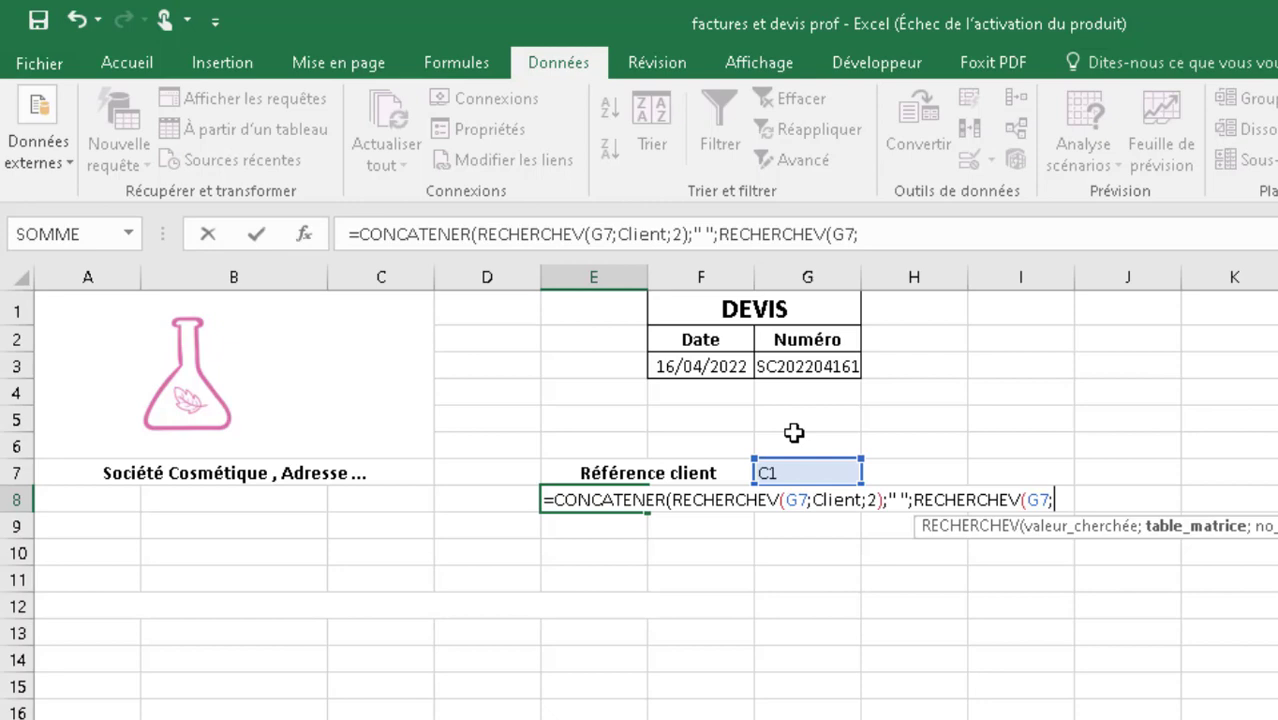
pyautogui.write('Client')
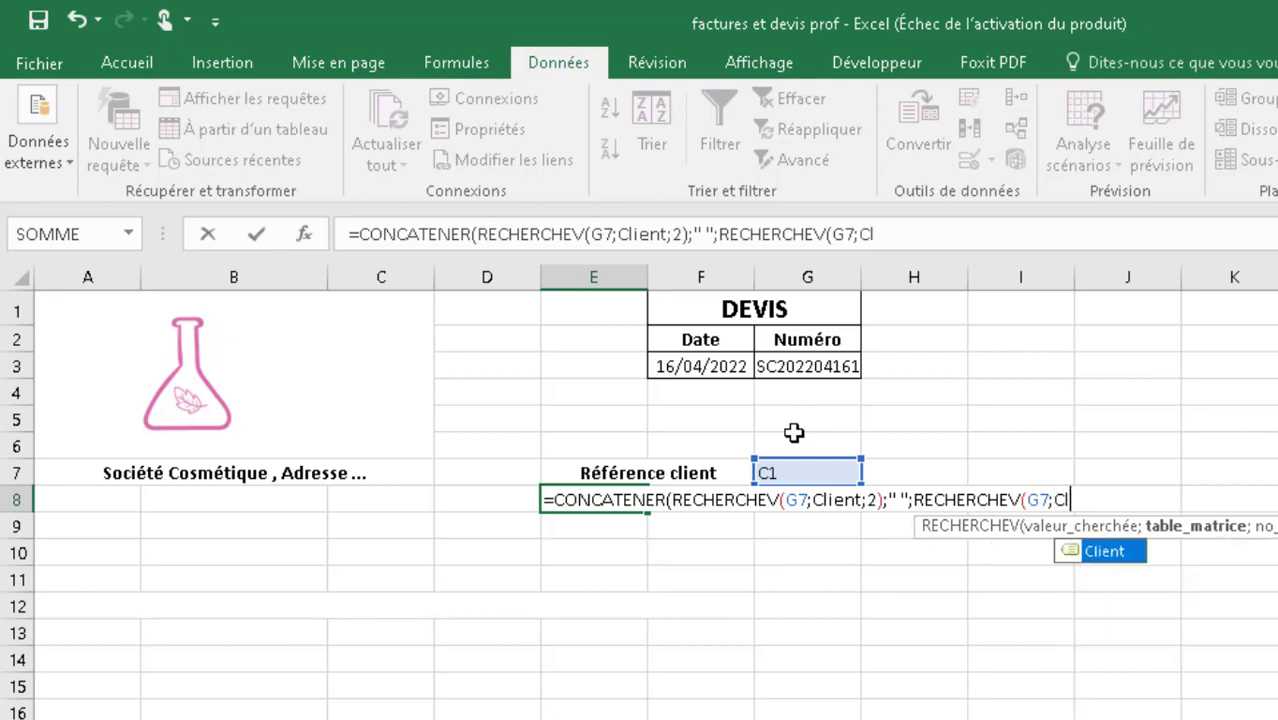
pyautogui.write(';')
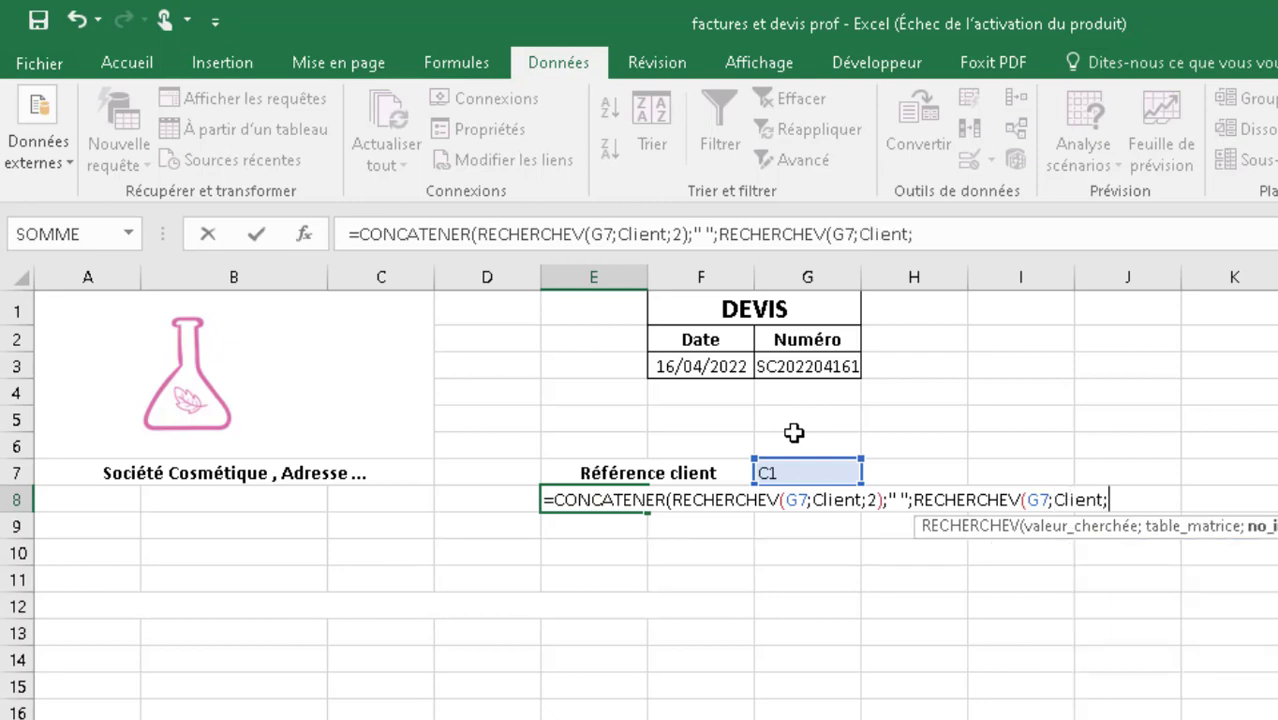
pyautogui.write('3);')
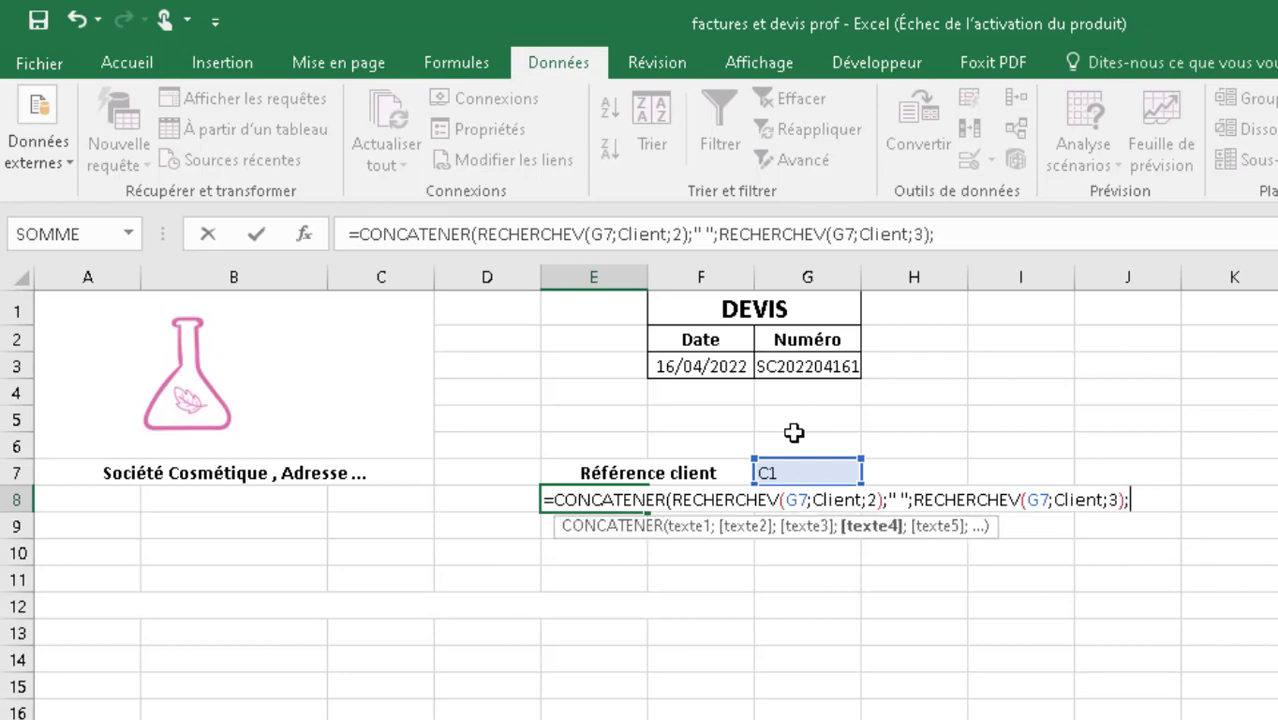
pyautogui.write('" ";RE')
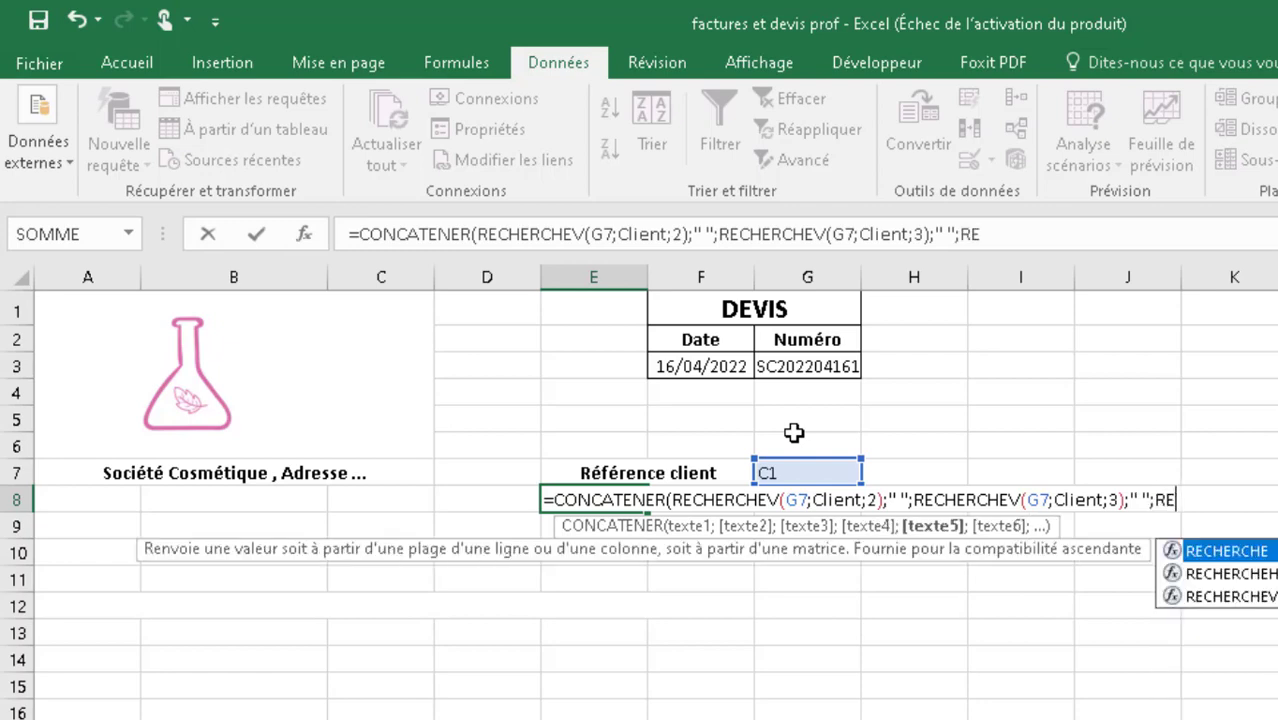
pyautogui.write('CHERCHEV(')
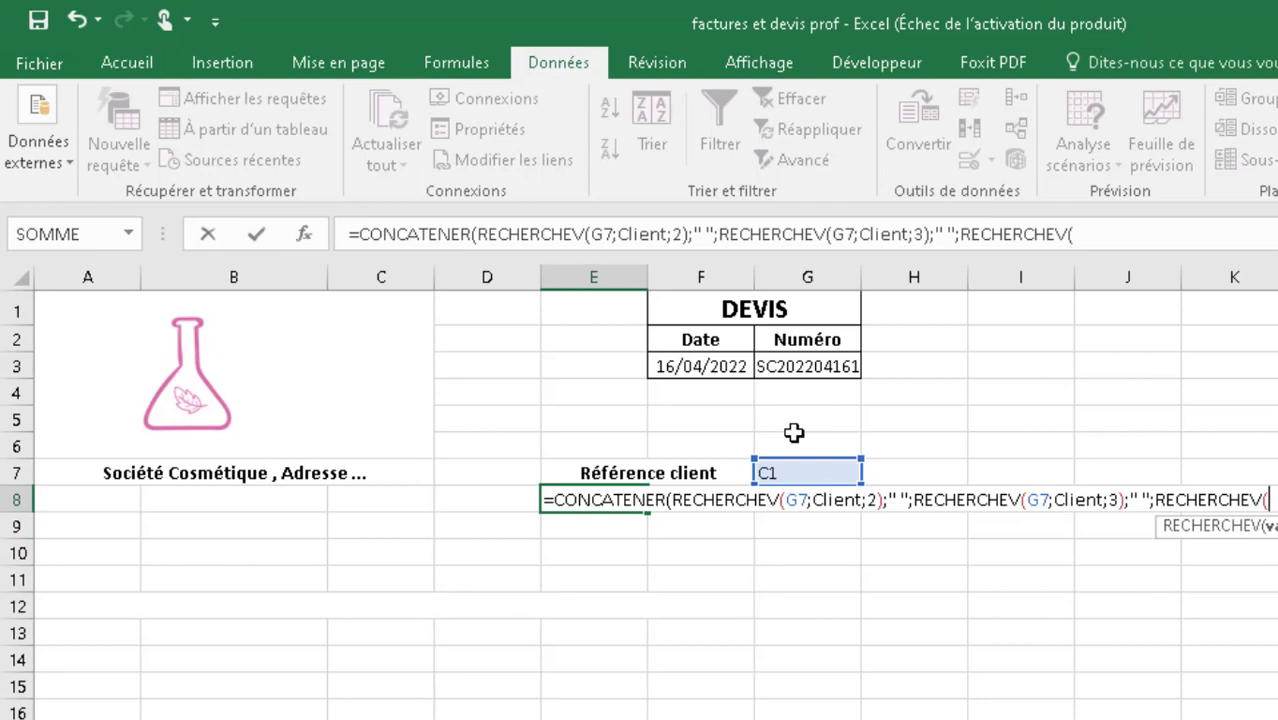
pyautogui.write('G7;')
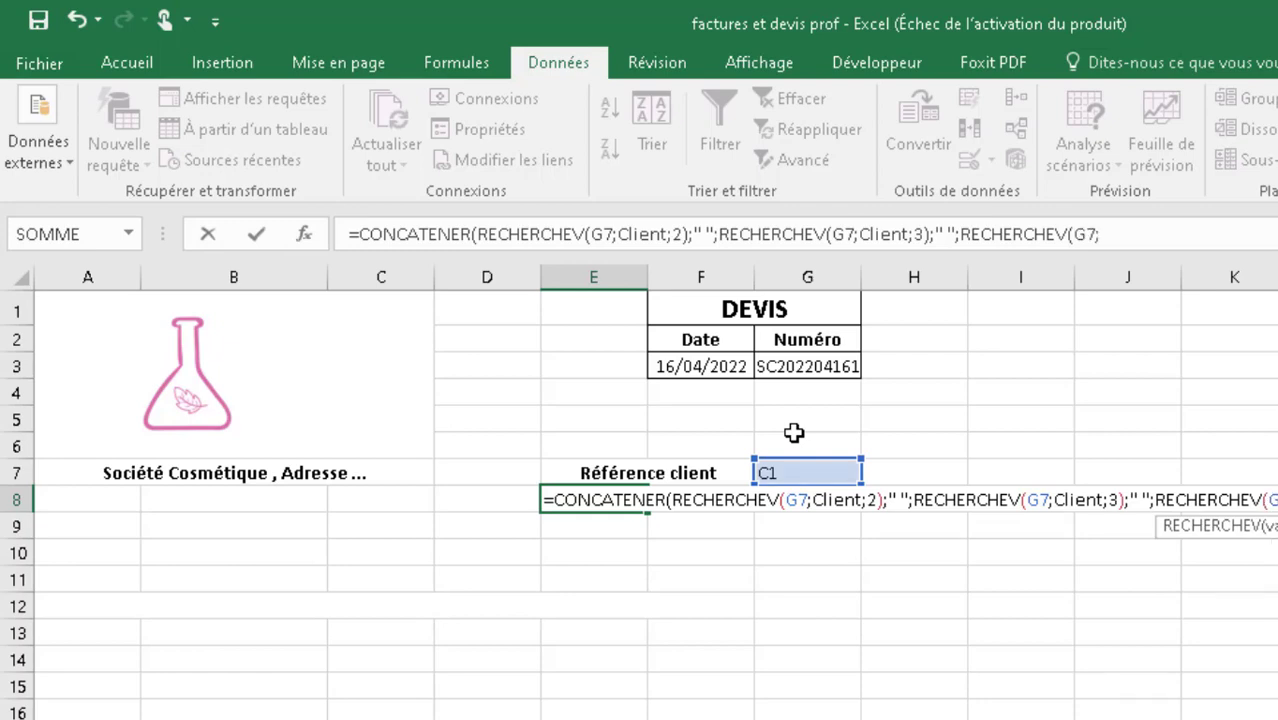
pyautogui.write('Client')
# - Complete the E8 formula with another " " separator and RECHERCHEV(G7;Client;4) for the surname, accepting the proposed closing parenthesis
pyautogui.press('BackSpace')
pyautogui.press('BackSpace')
pyautogui.press('BackSpace')
pyautogui.press('BackSpace')
pyautogui.write('ient;4)')
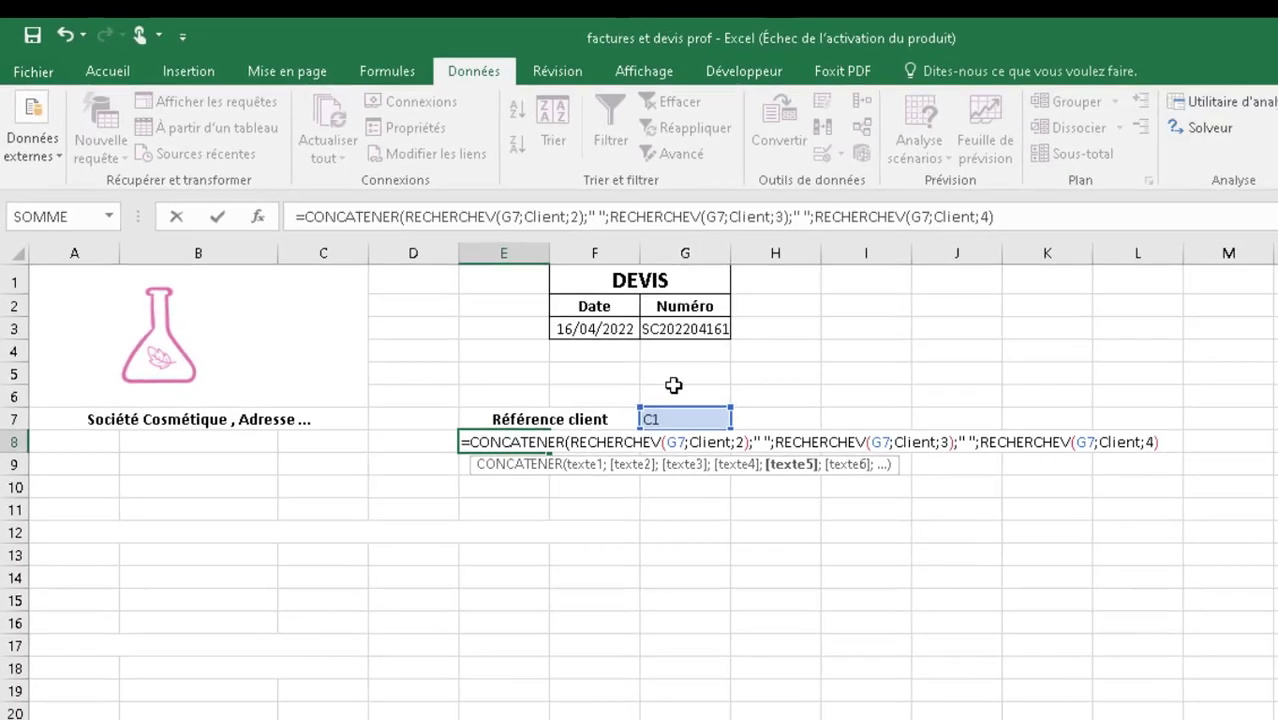
pyautogui.press('Return')
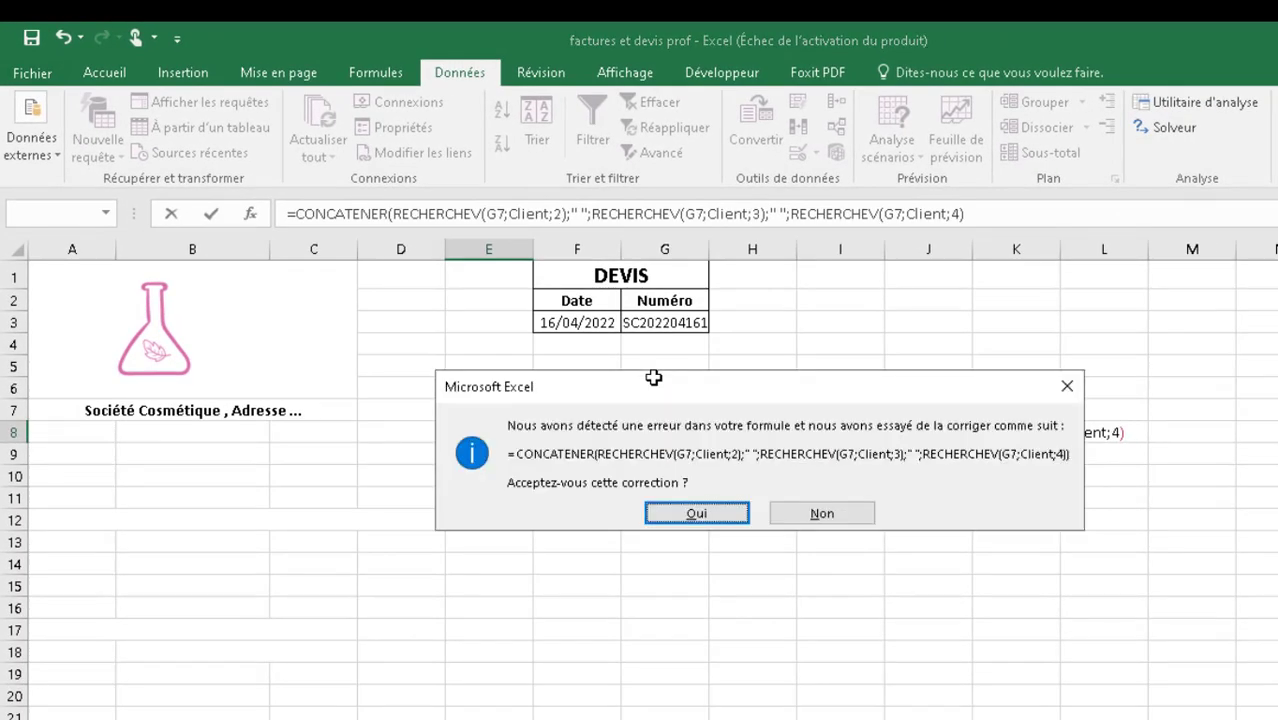
pyautogui.press('Return')
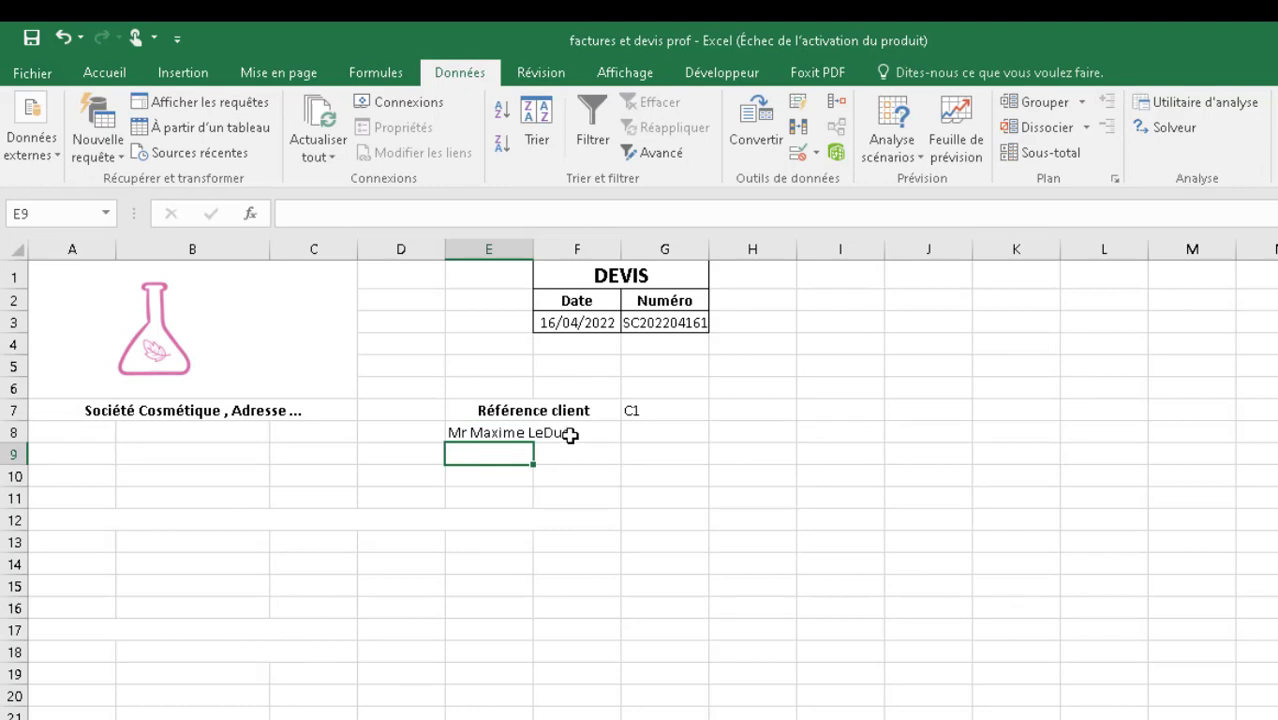
# - Inspect the completed CONCATENER formula in cell E8, and leave it by selecting cell E11
pyautogui.click(569, 435)
pyautogui.doubleClick(506, 433)
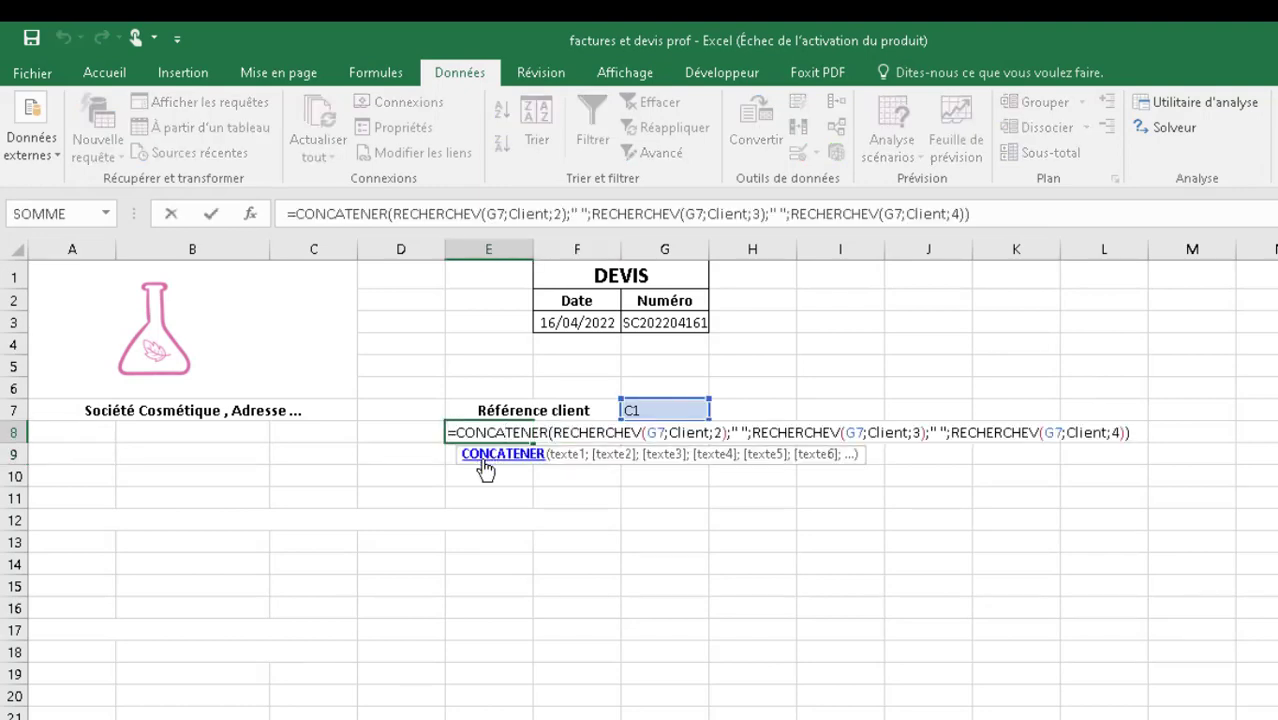
pyautogui.click(474, 493)
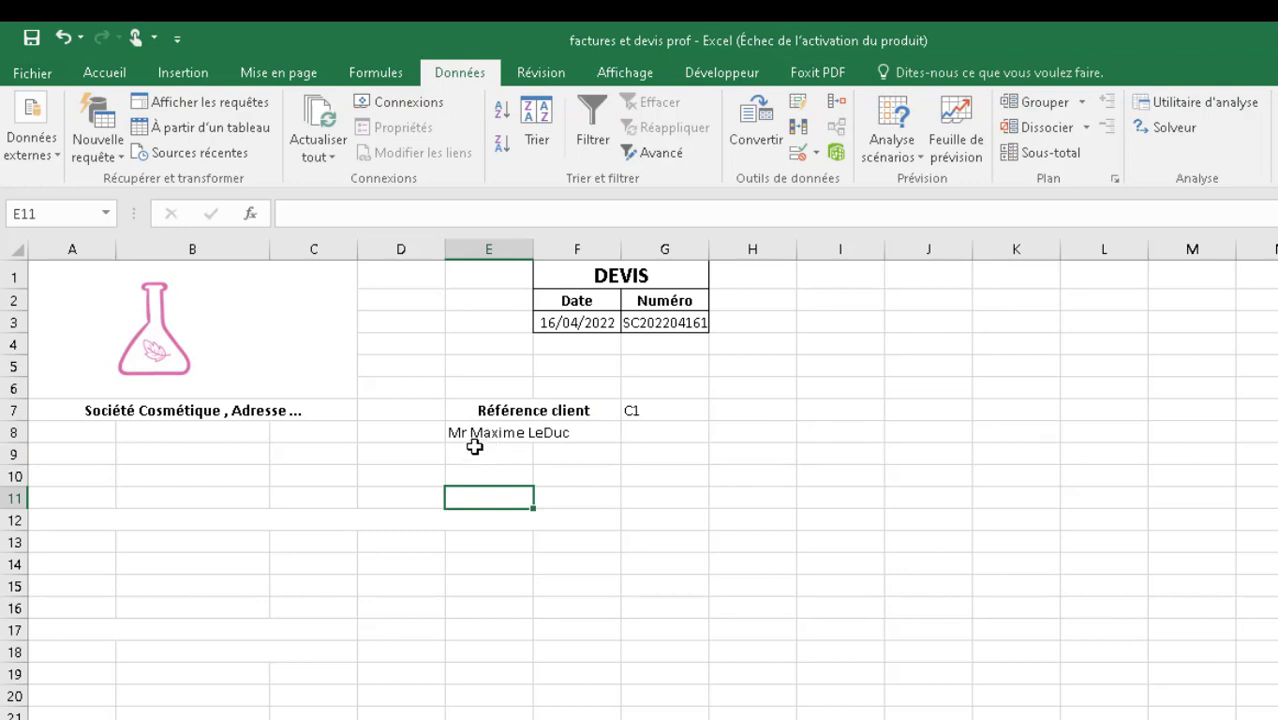
# - Test the name lookup by choosing client reference C2 in G7, followed by C1 again
pyautogui.click(642, 410)
pyautogui.click(720, 410)
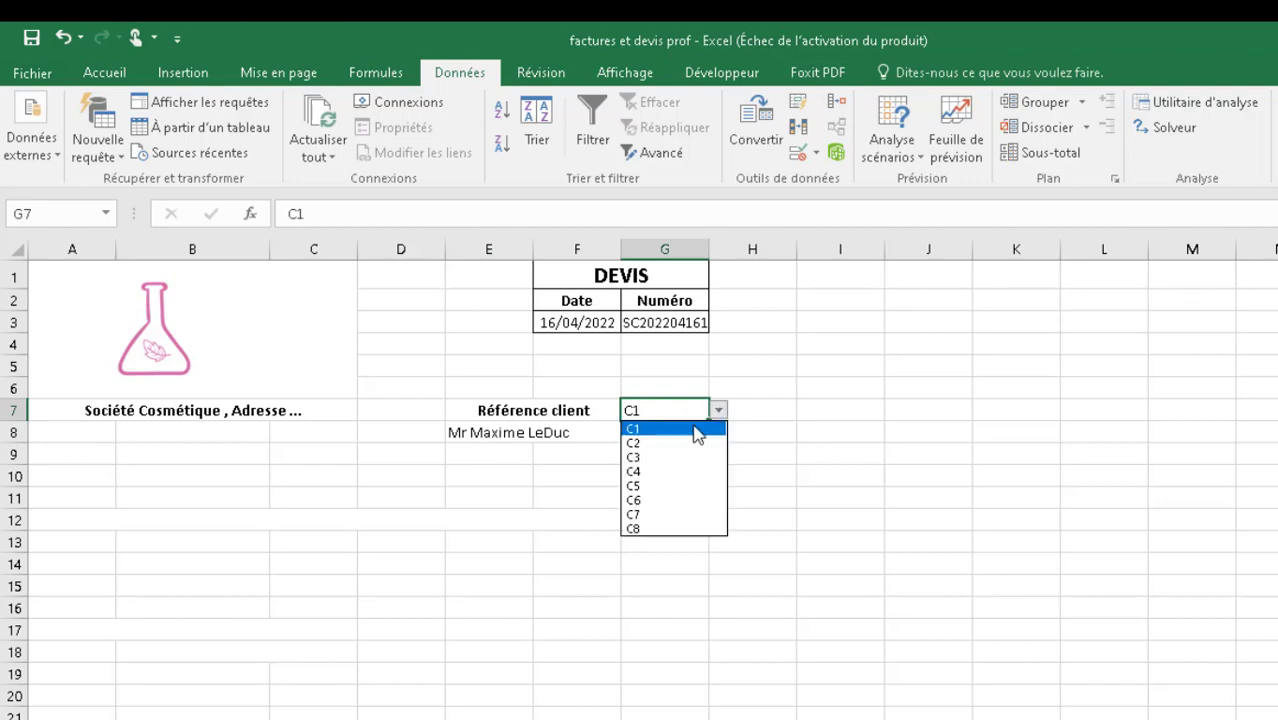
pyautogui.click(649, 445)
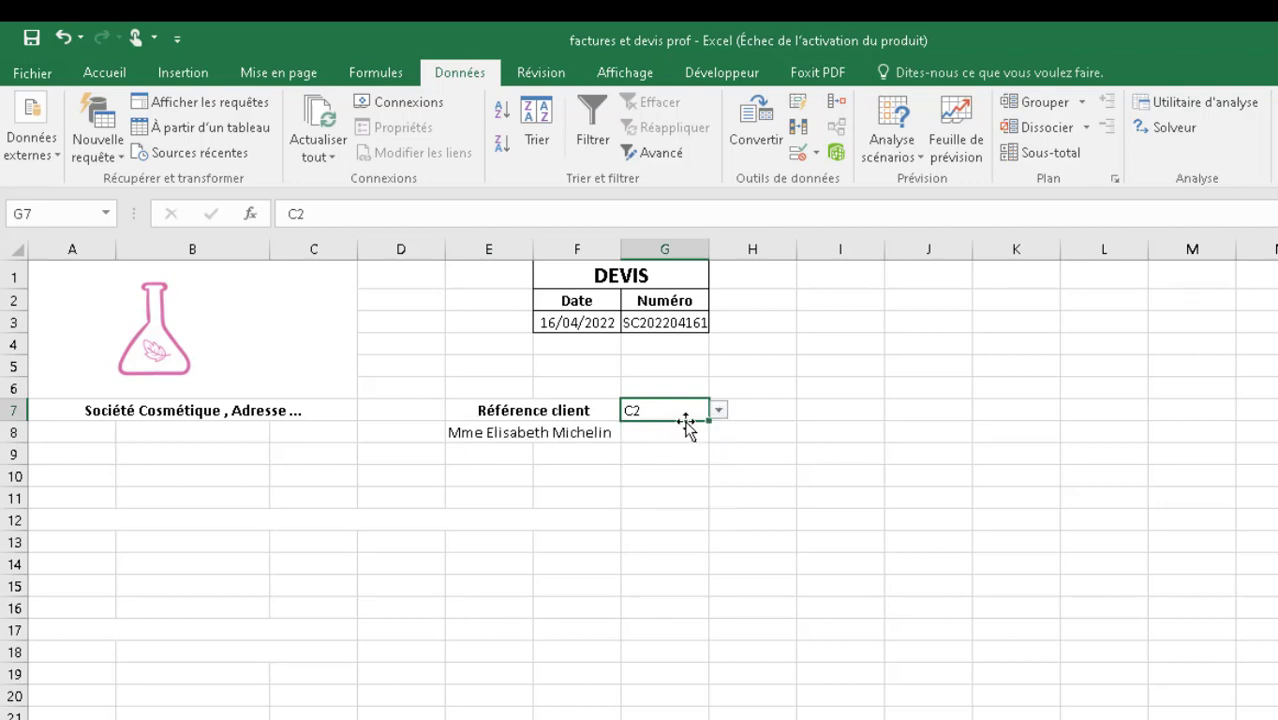
pyautogui.click(719, 411)
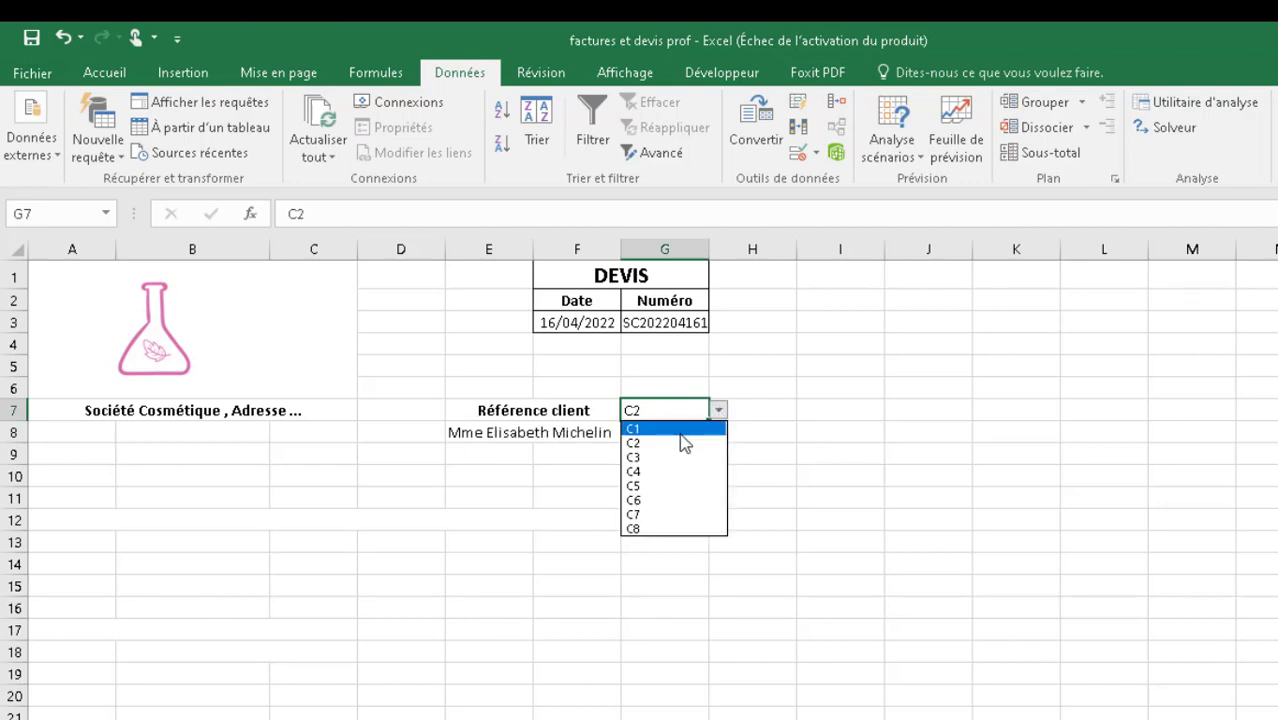
pyautogui.click(633, 428)
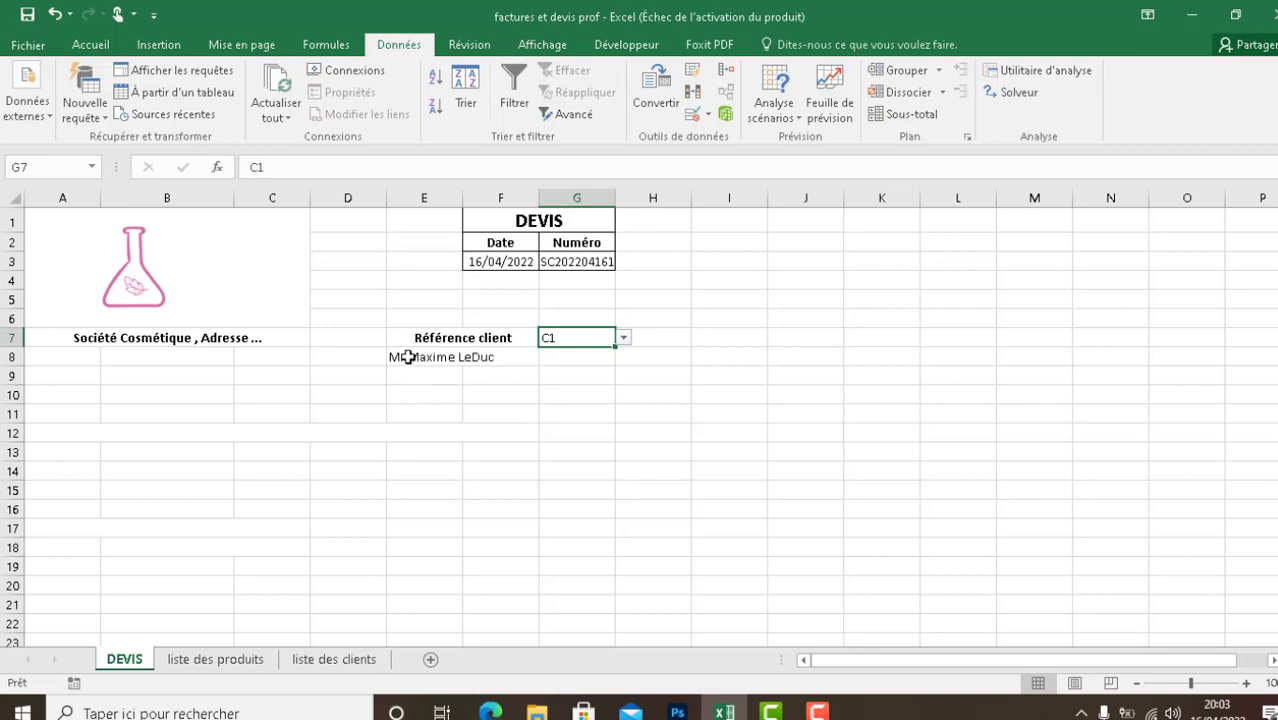
# - Review the E8 name formula against the Référence, Civilité, Prénom and Nom columns of the liste des clients sheet
pyautogui.doubleClick(405, 357)
pyautogui.click(399, 396)
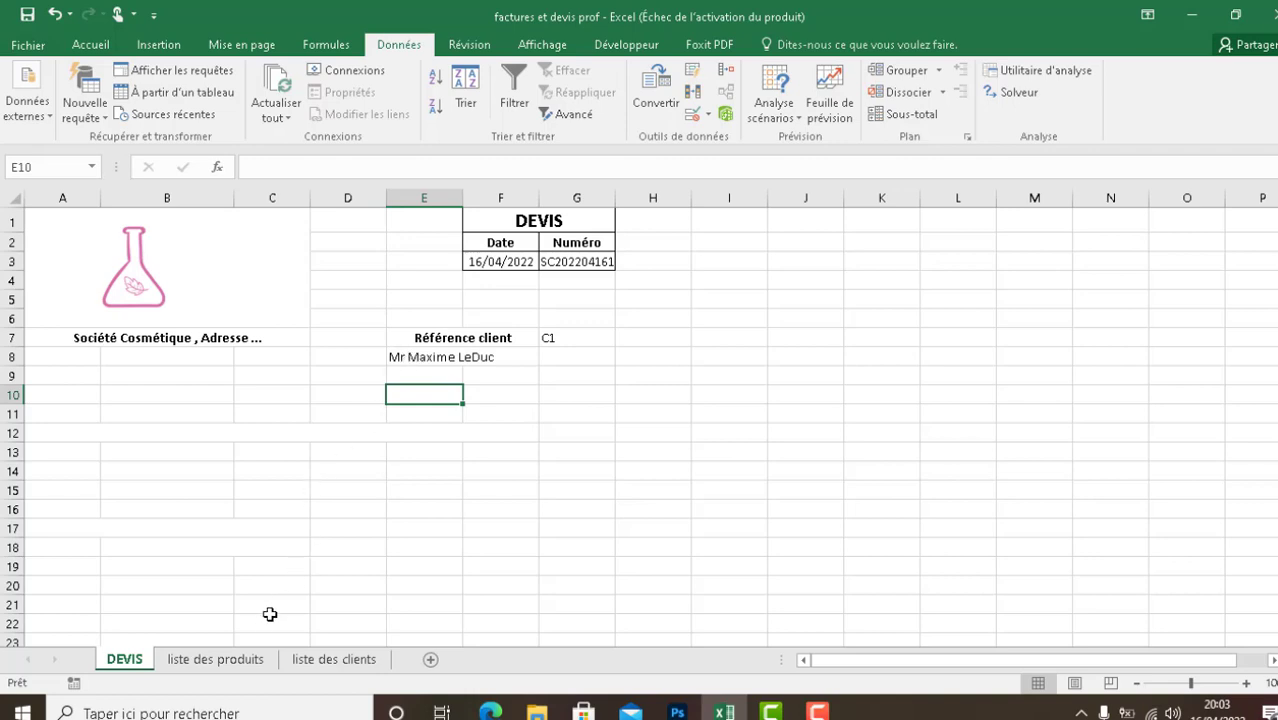
pyautogui.click(287, 666)
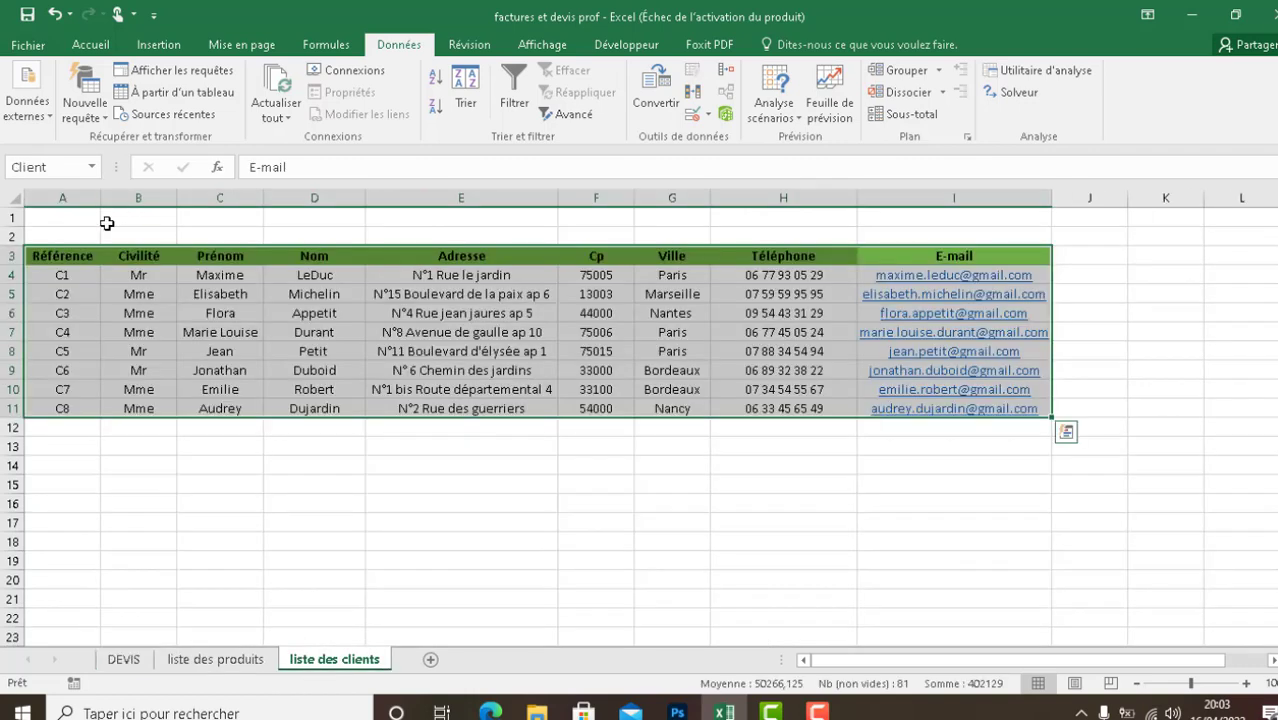
pyautogui.click(63, 274)
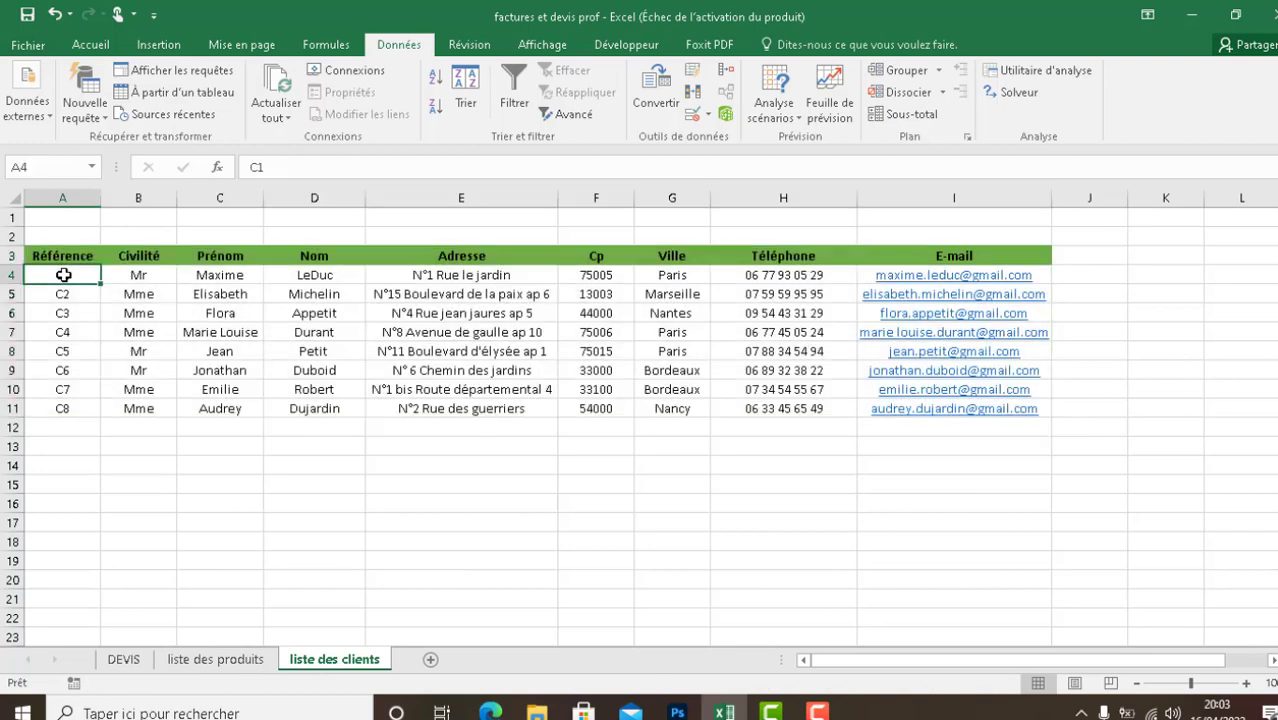
pyautogui.click(131, 198)
pyautogui.click(238, 196)
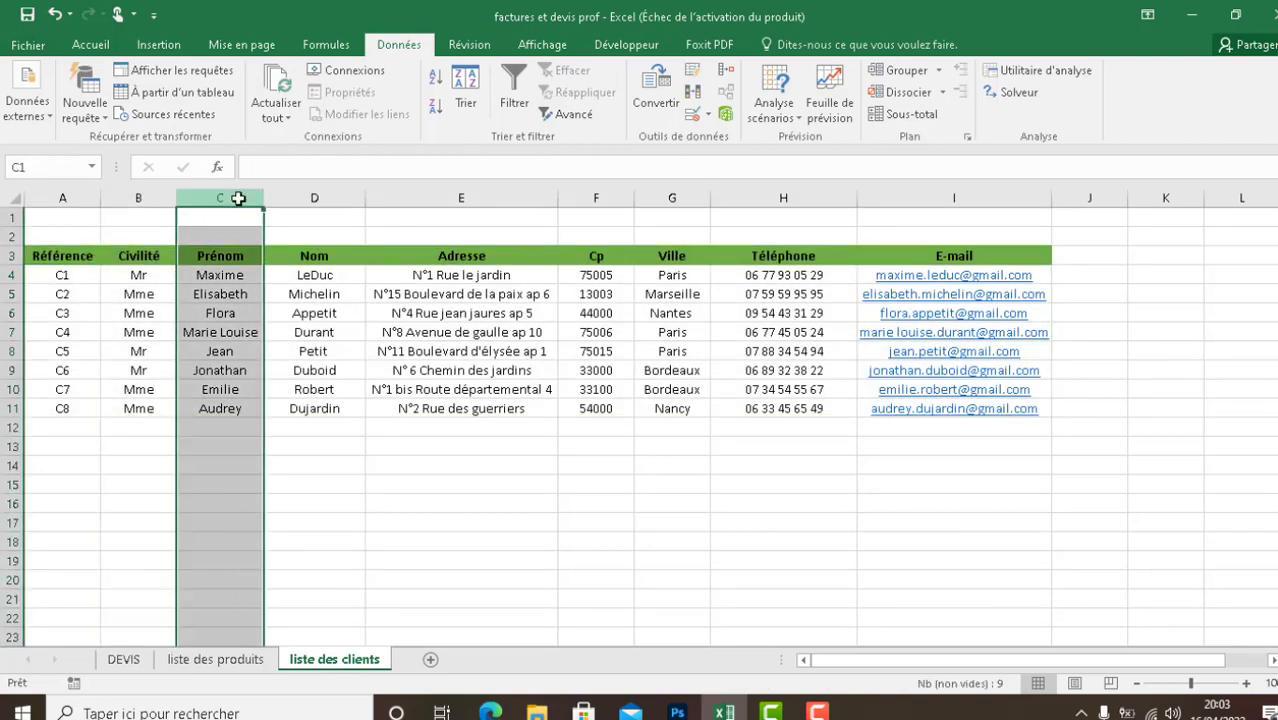
pyautogui.click(331, 200)
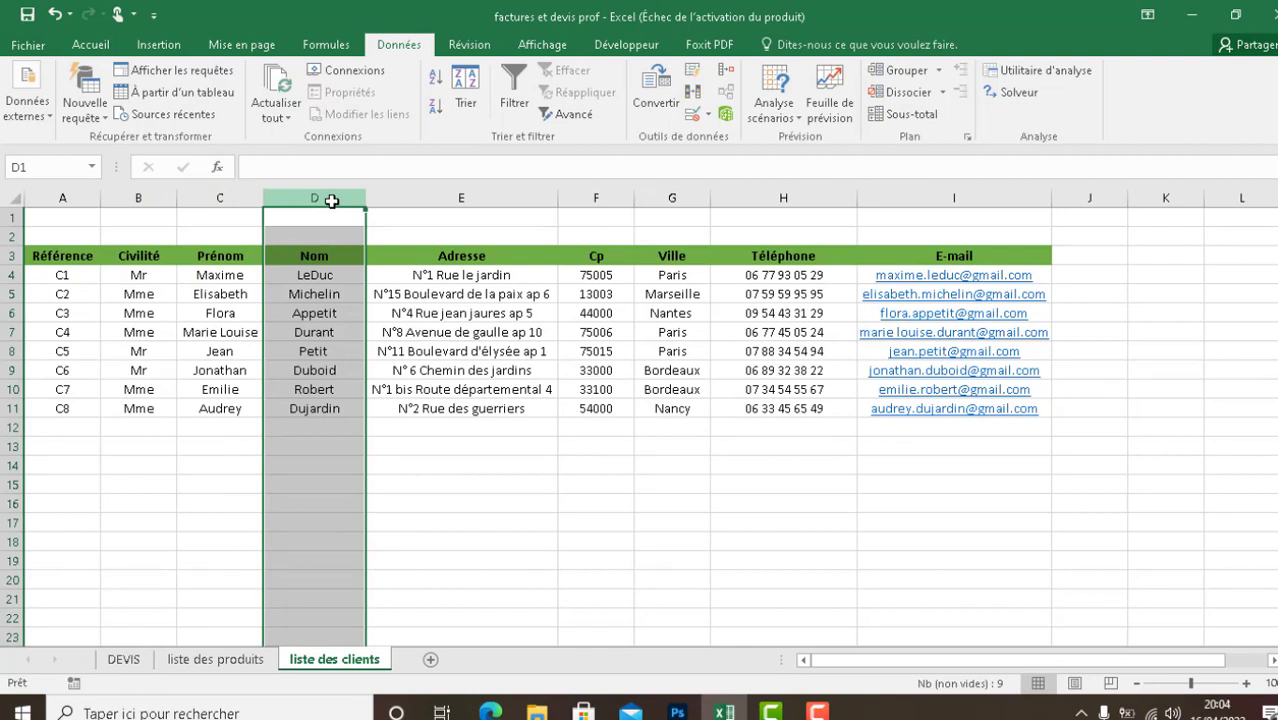
pyautogui.click(155, 280)
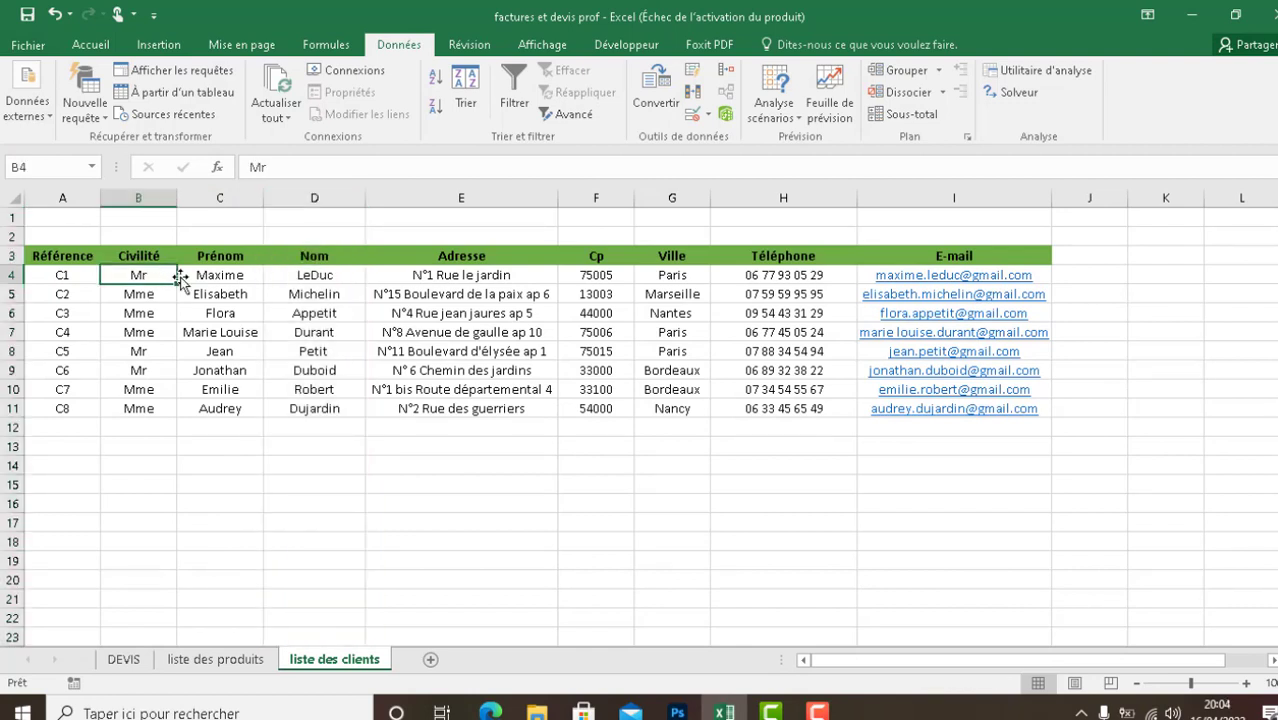
pyautogui.click(208, 280)
pyautogui.click(298, 283)
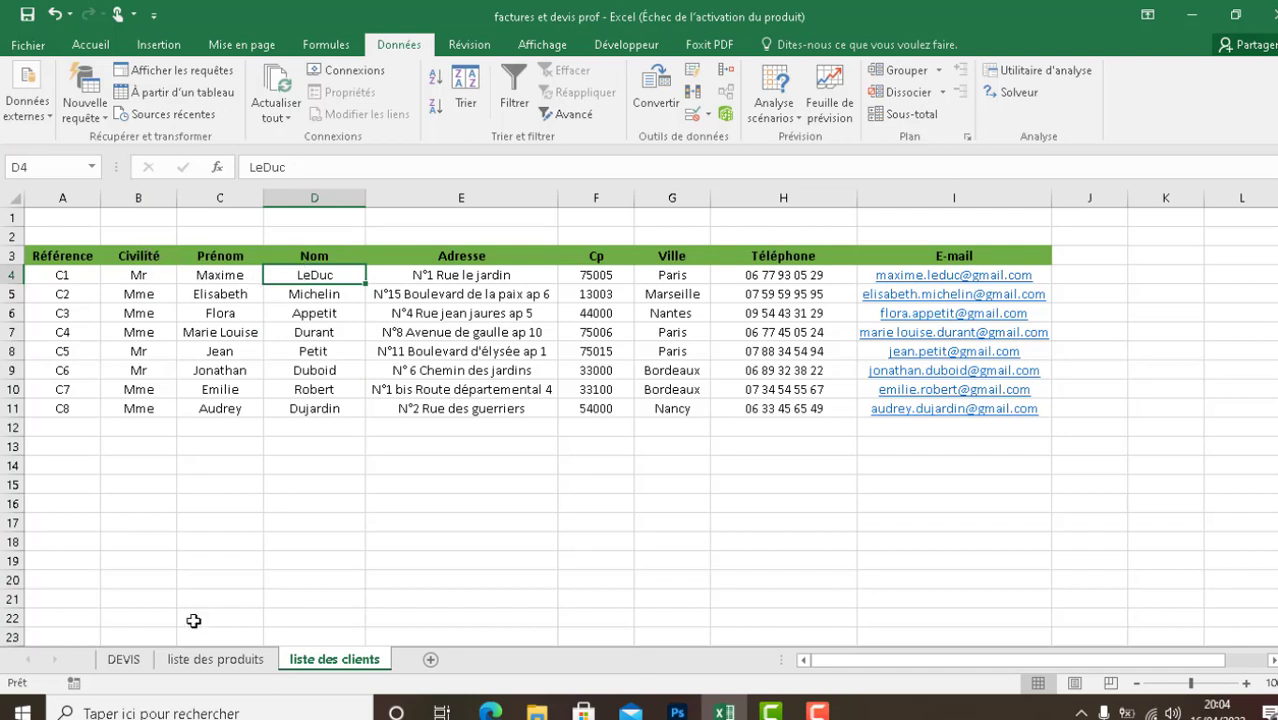
pyautogui.click(172, 662)
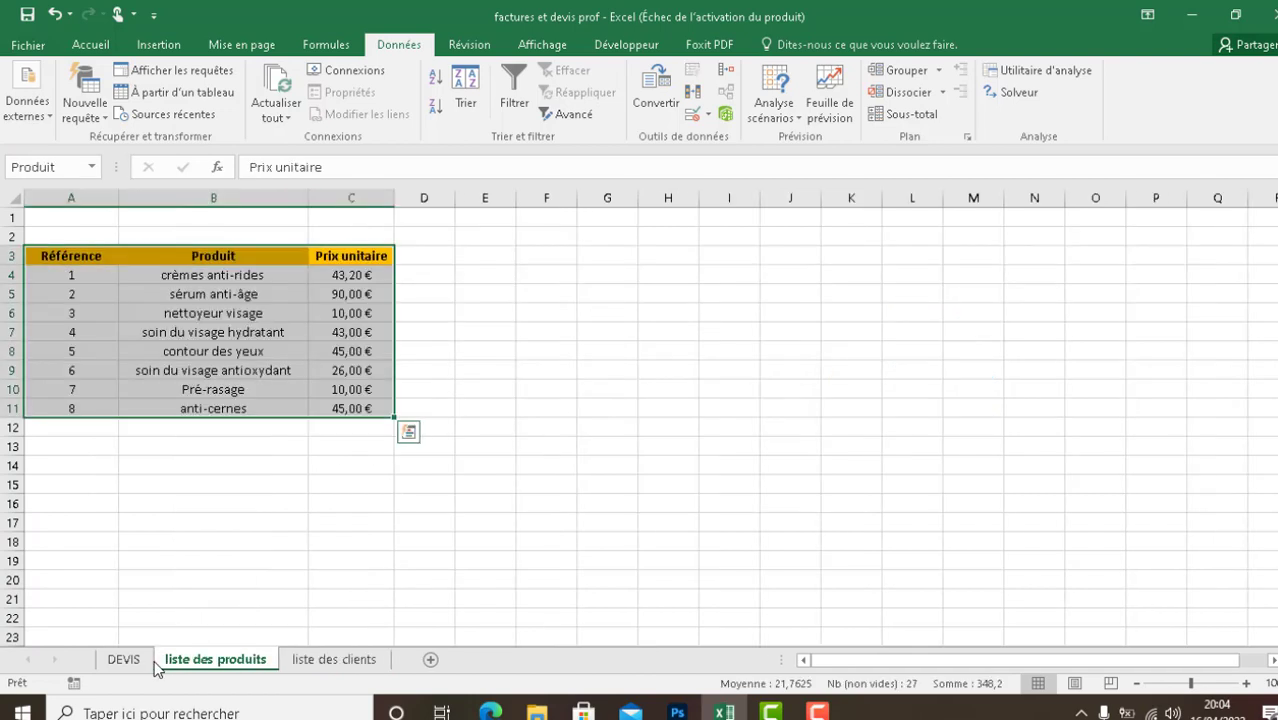
pyautogui.moveTo(160, 662); pyautogui.dragTo(125, 663)
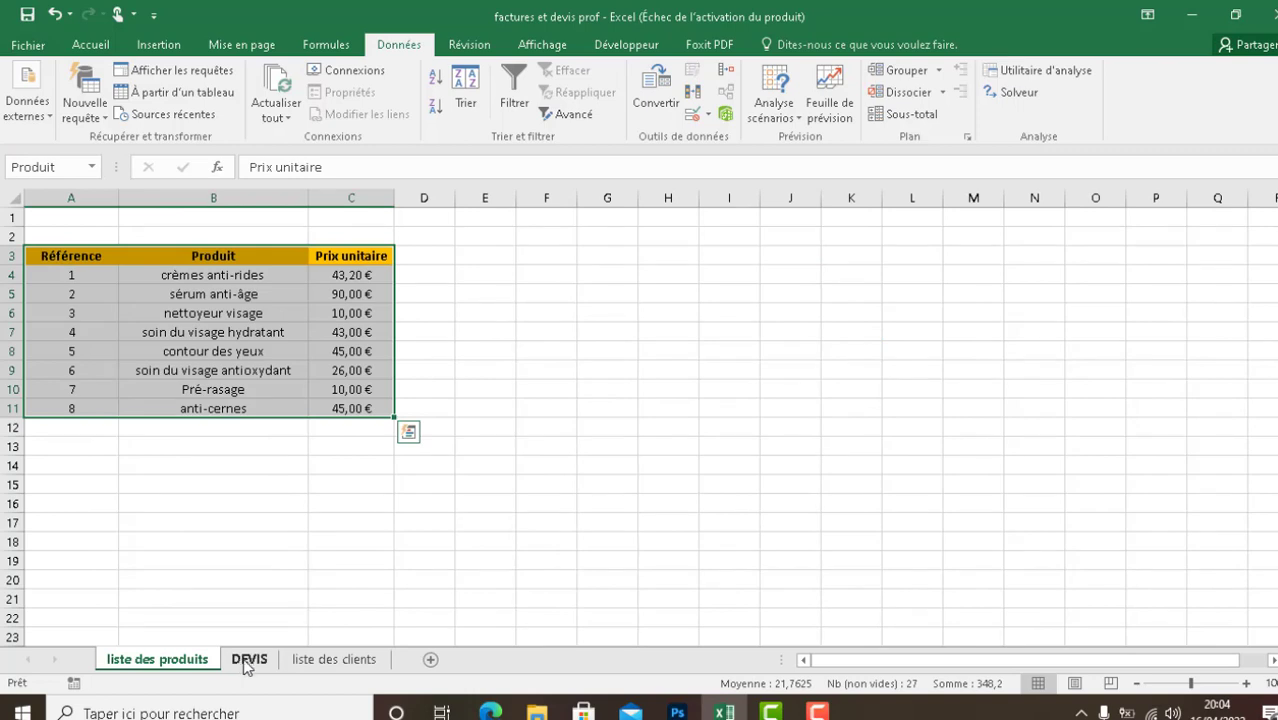
pyautogui.moveTo(245, 667); pyautogui.dragTo(108, 668)
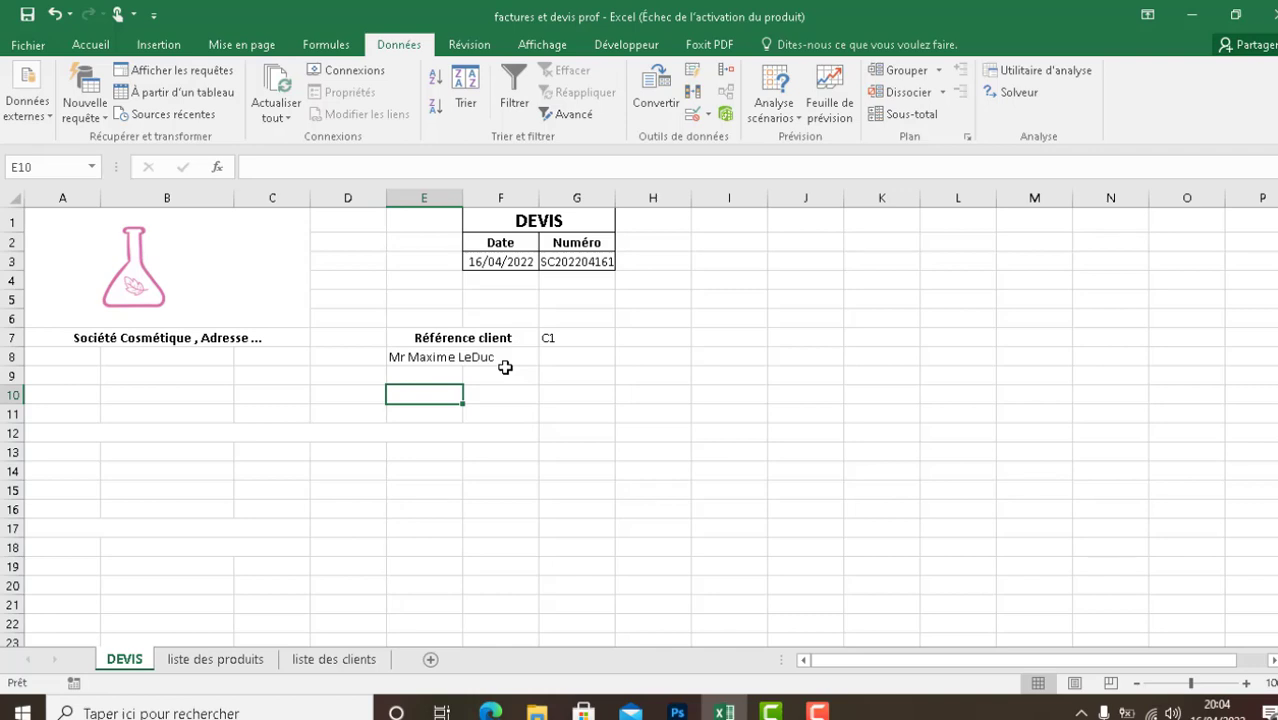
# - On the DEVIS sheet, enter =RECHERCHEV(G7;Client;5) in cell E9 to look up the client's address
pyautogui.click(449, 374)
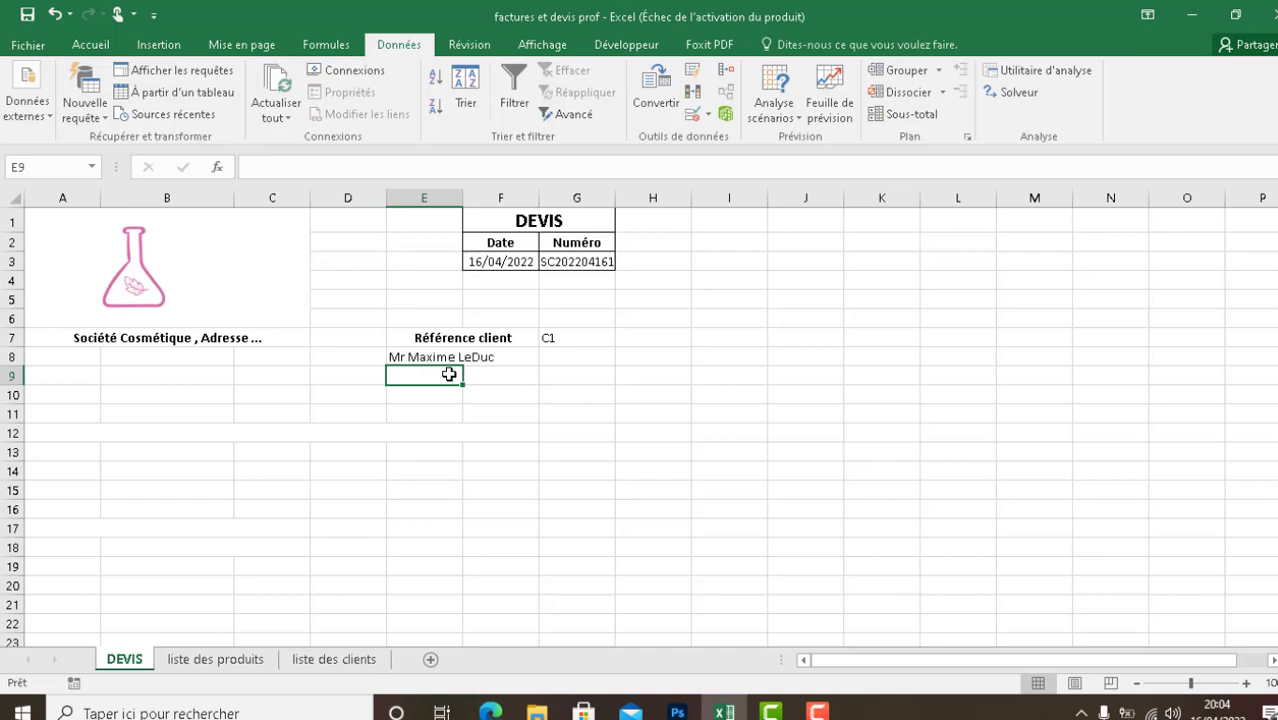
pyautogui.doubleClick(449, 374)
pyautogui.write('=')
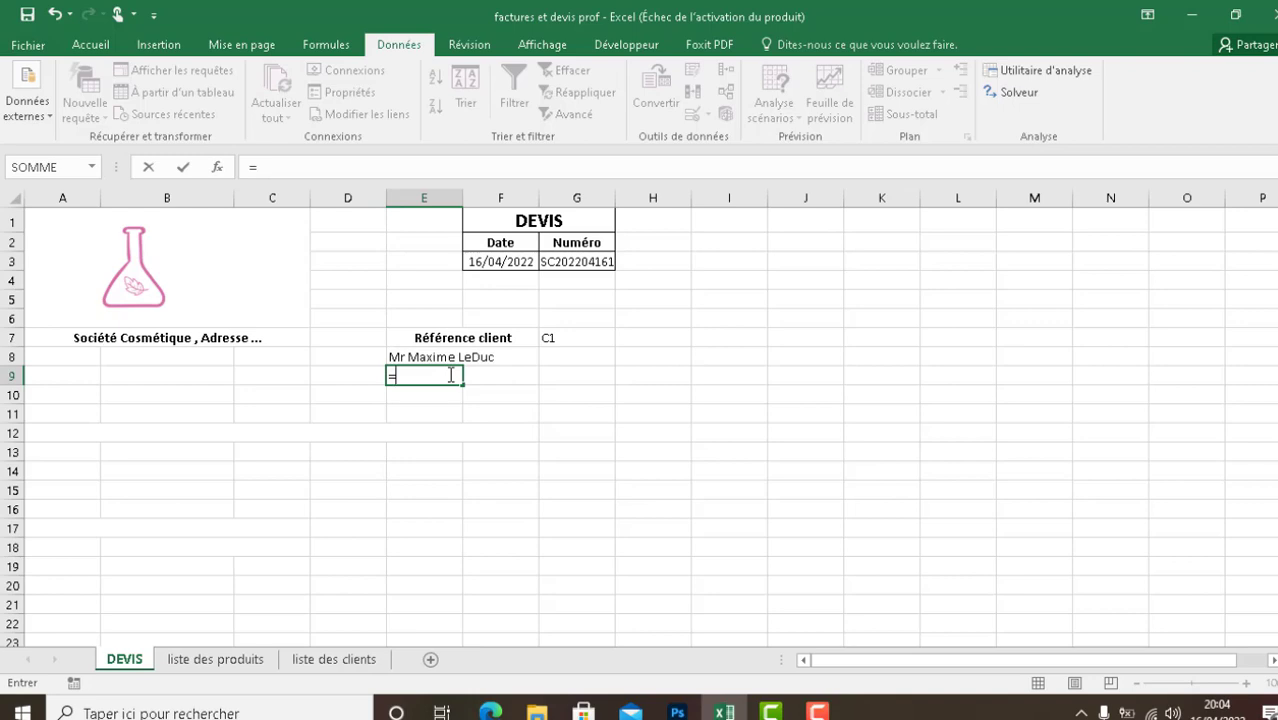
pyautogui.write('RECHERCHEV')
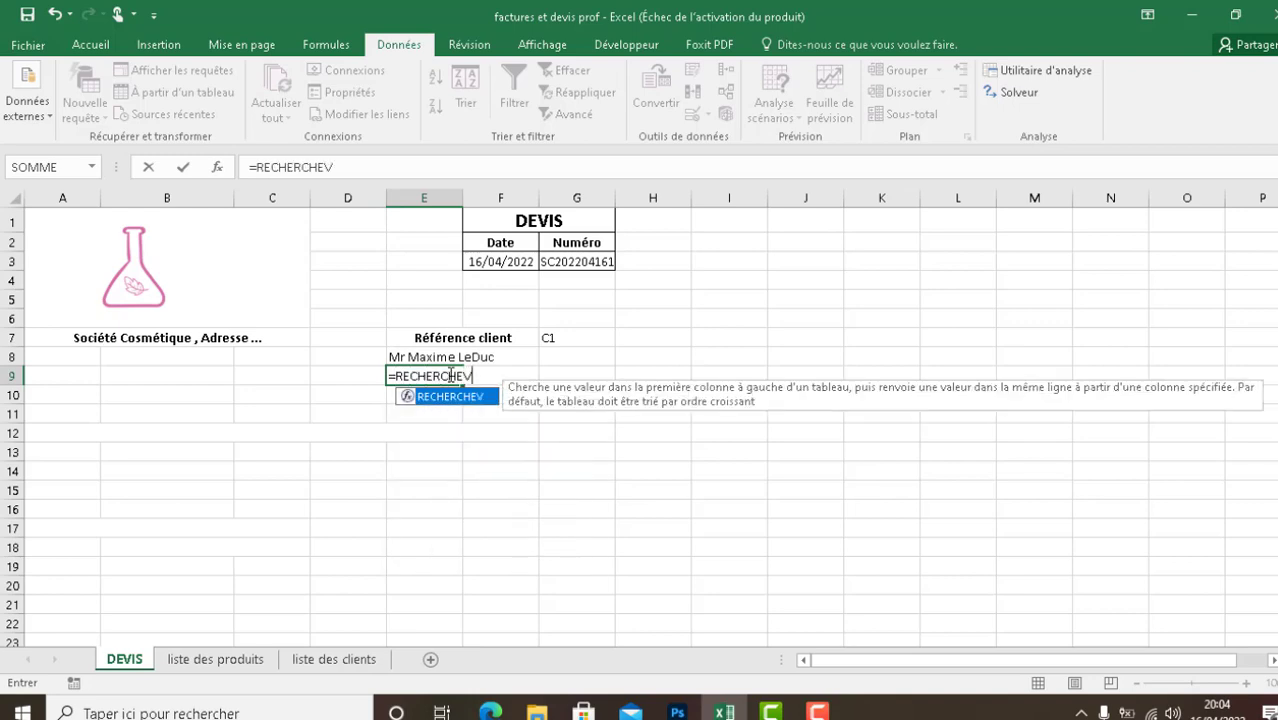
pyautogui.write('(')
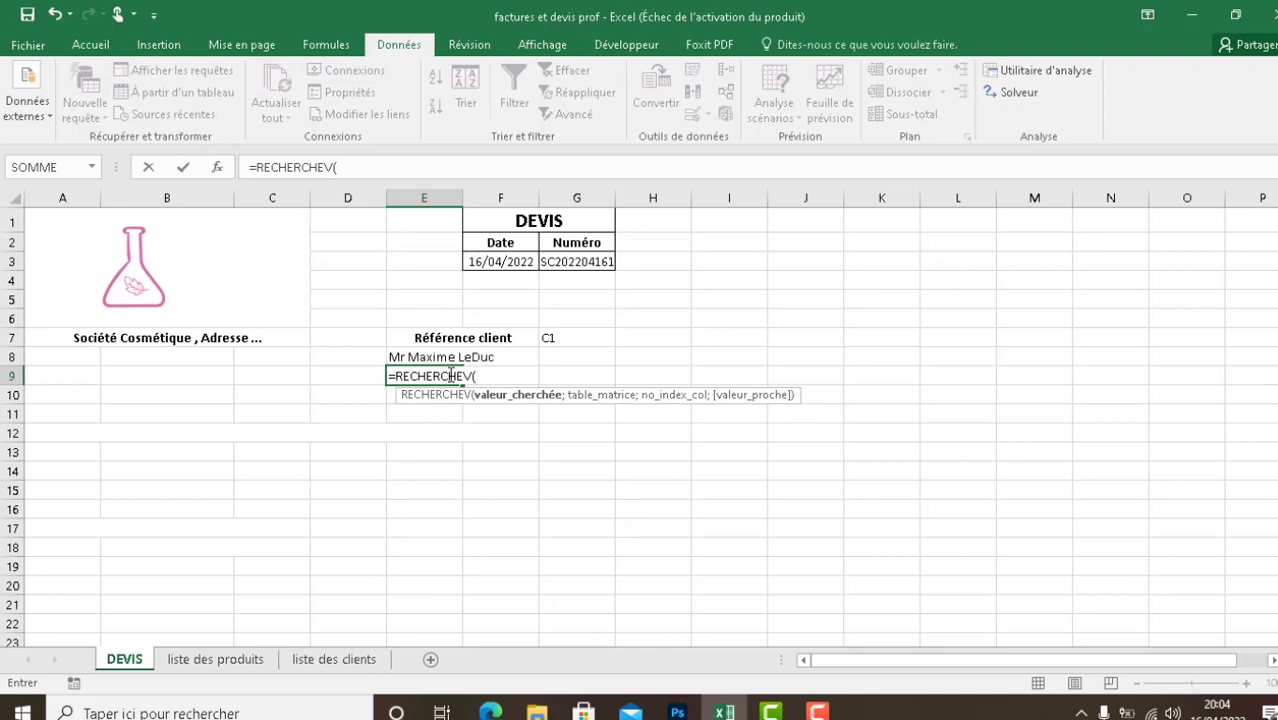
pyautogui.write('G7')
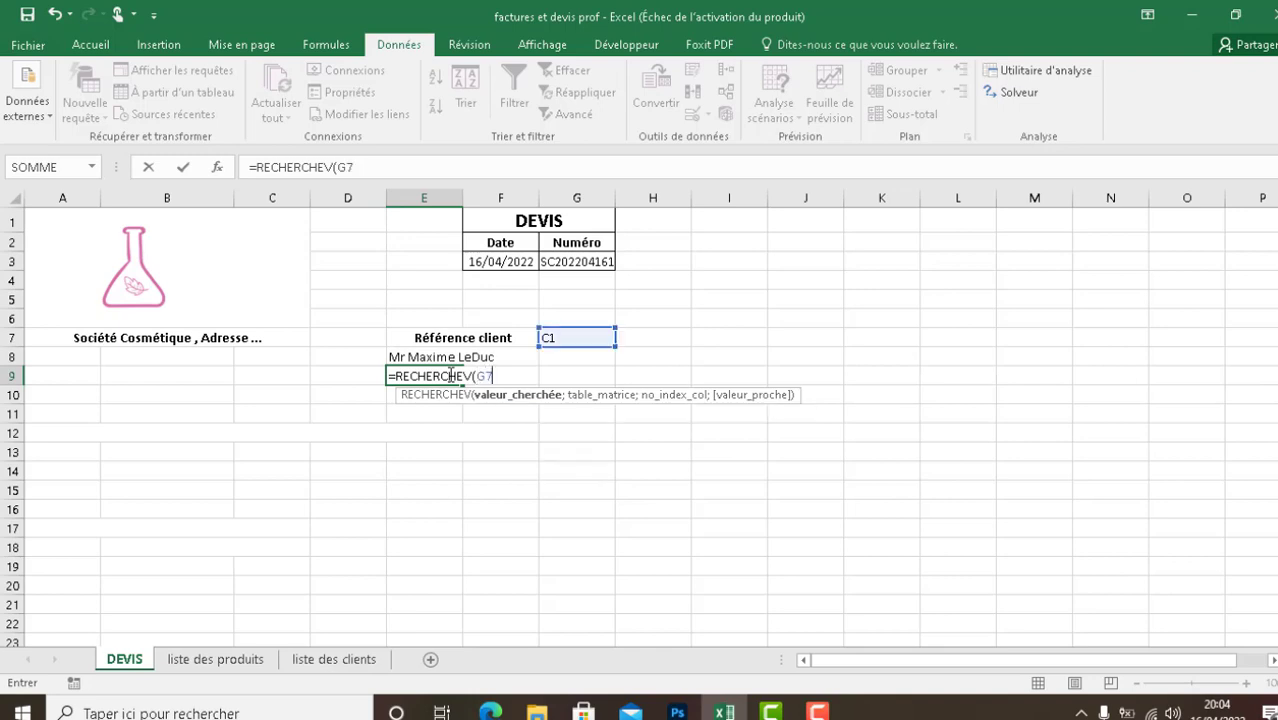
pyautogui.write(';')
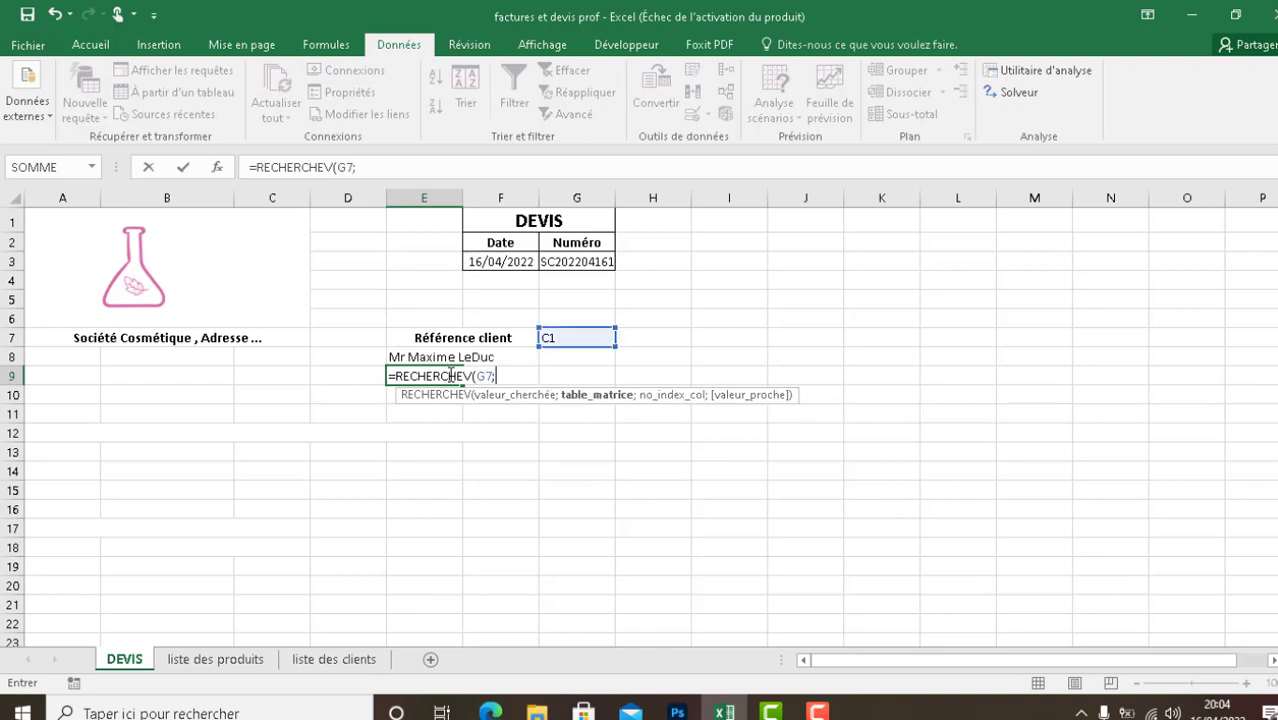
pyautogui.write('Clie')
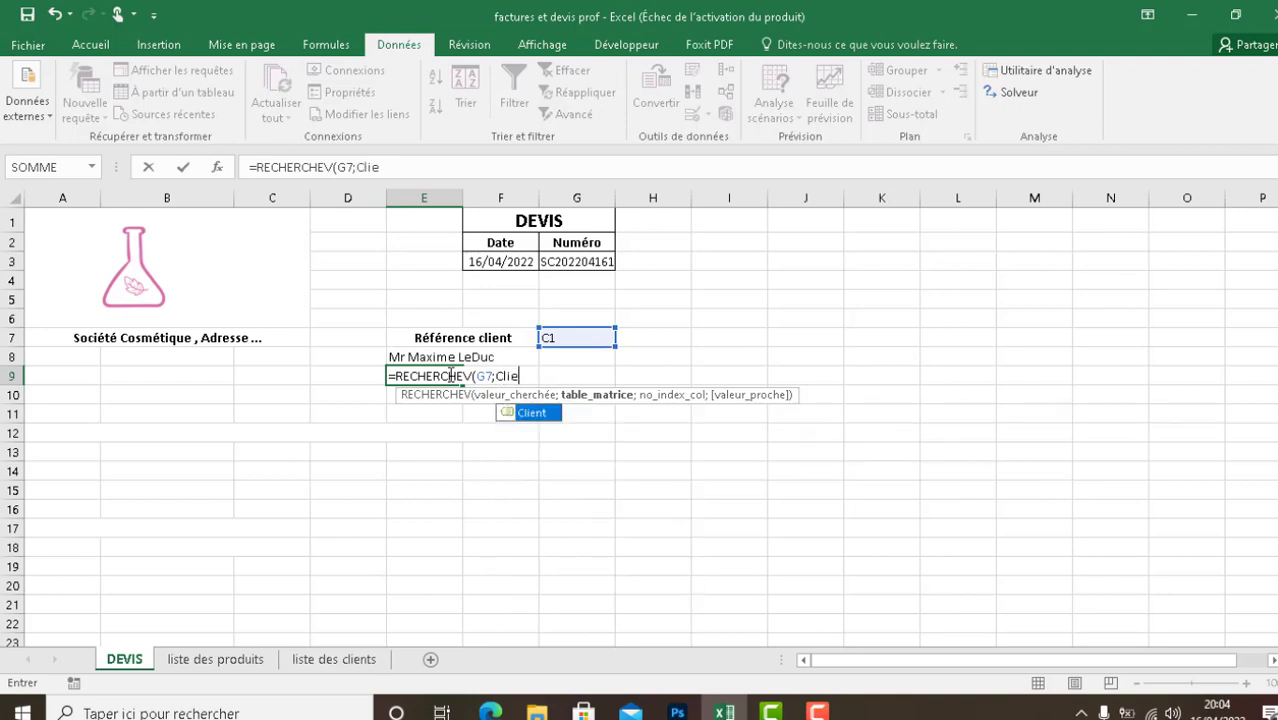
pyautogui.write('nt;')
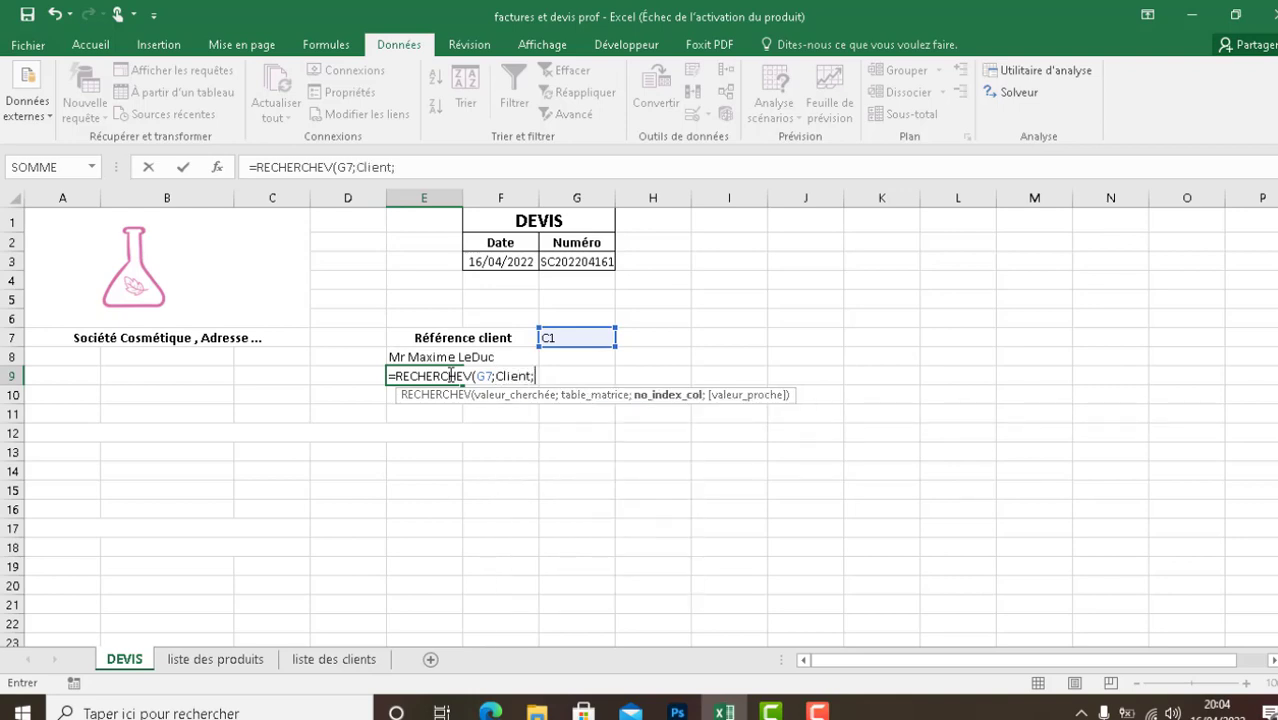
pyautogui.write('G')
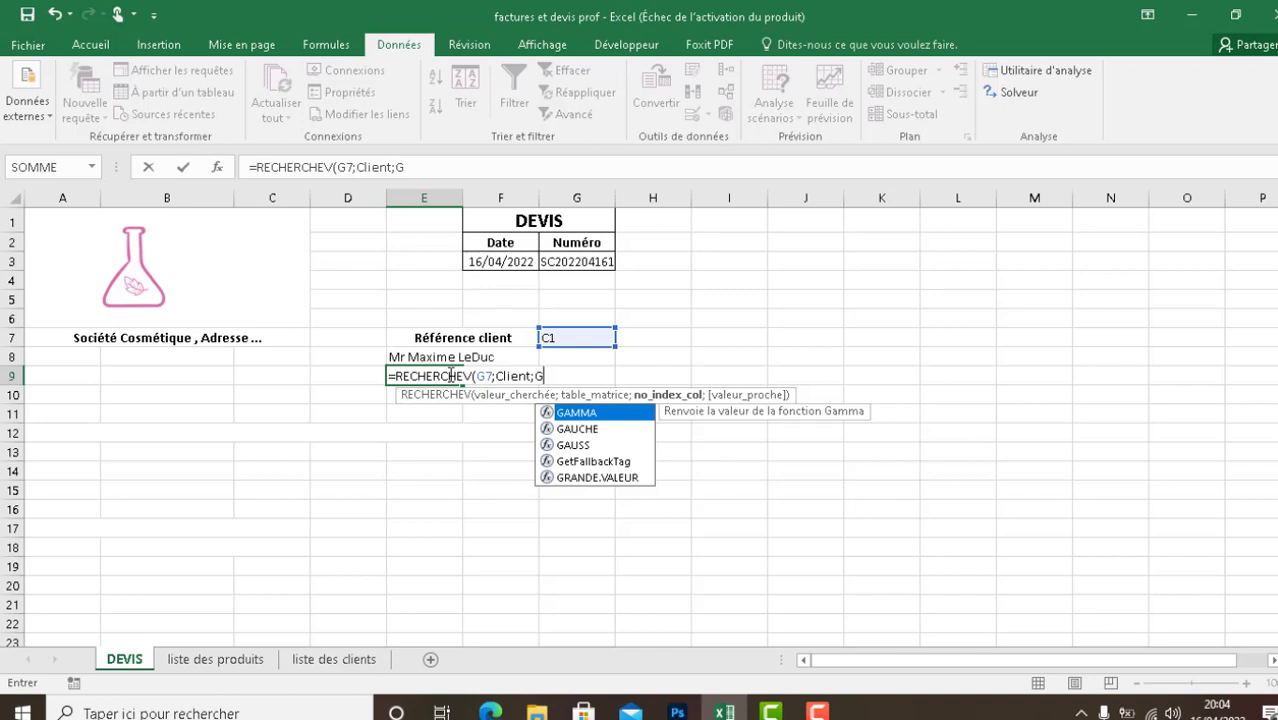
pyautogui.press('BackSpace')
pyautogui.write('5)')
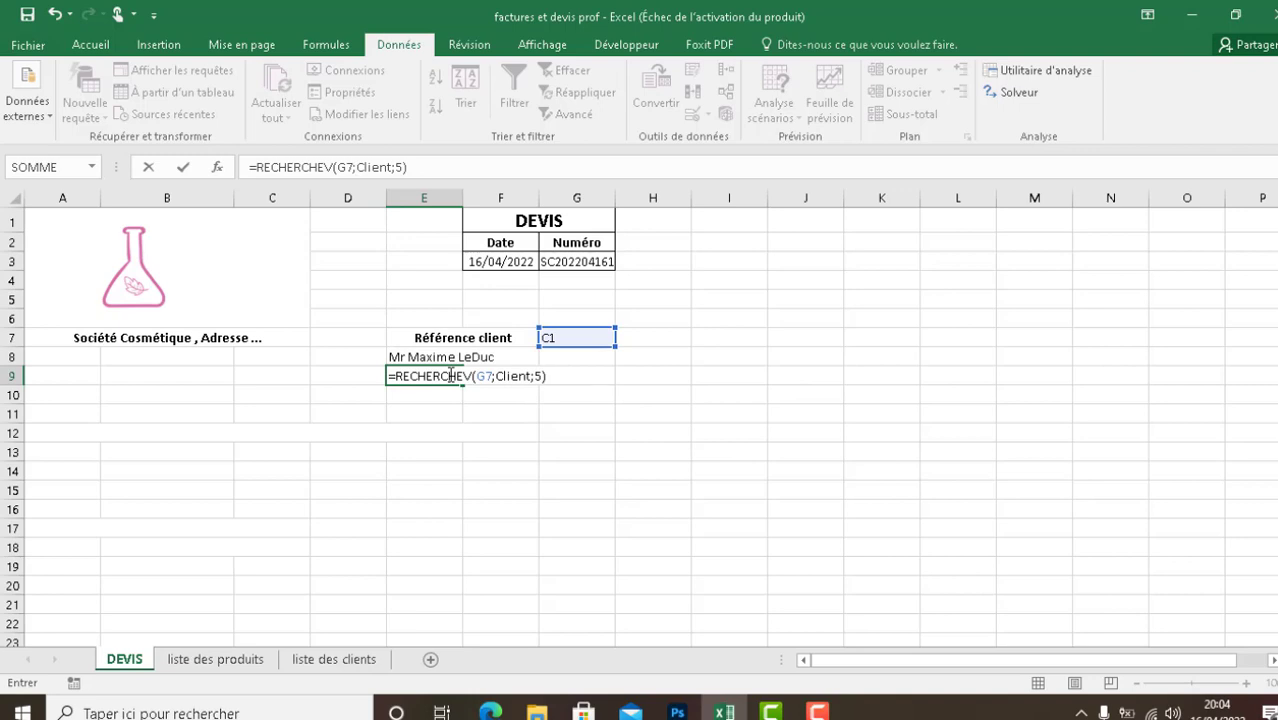
pyautogui.press('Return')
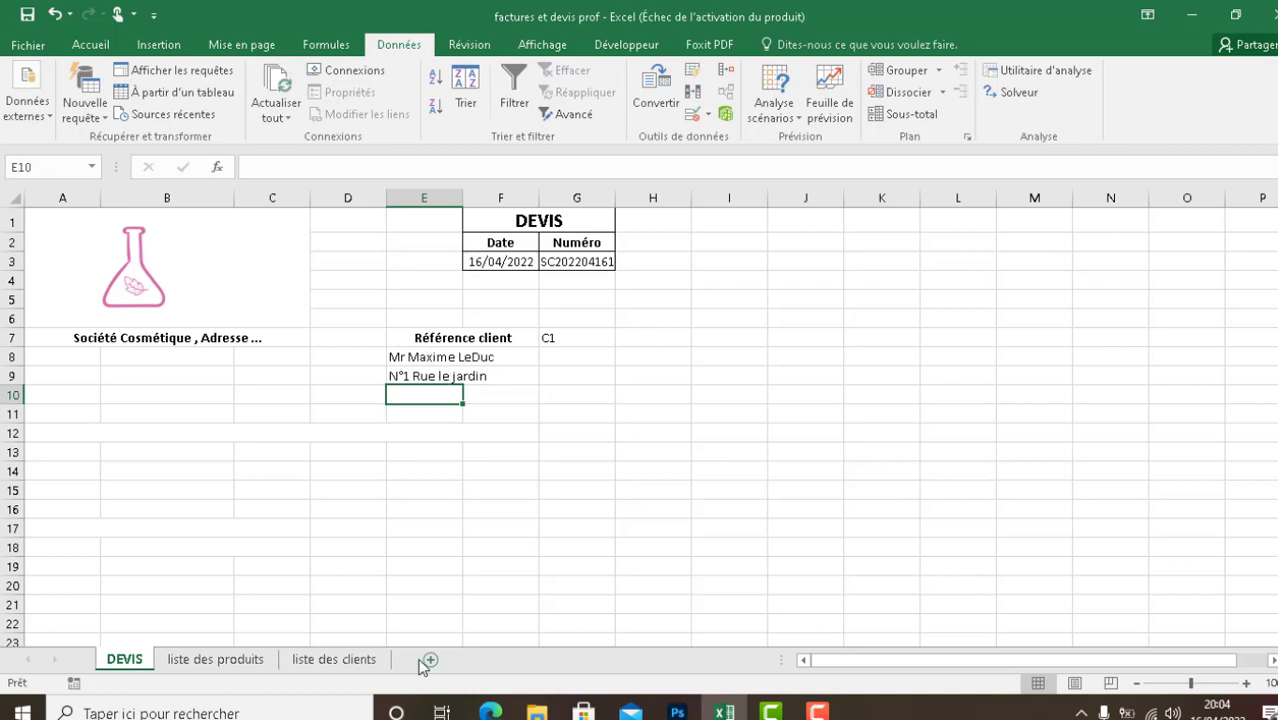
# - Compare the address looked up in E9 with the Adresse column of the client list, and return to the DEVIS sheet
pyautogui.click(372, 659)
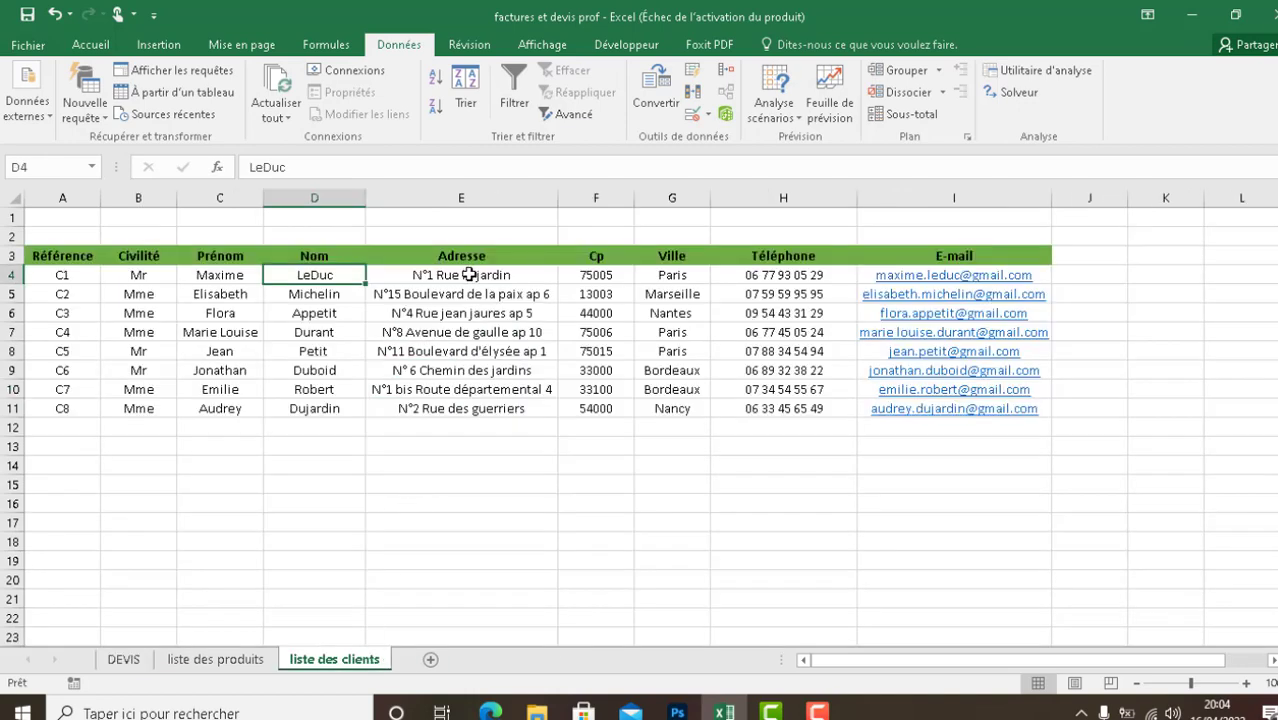
pyautogui.click(140, 660)
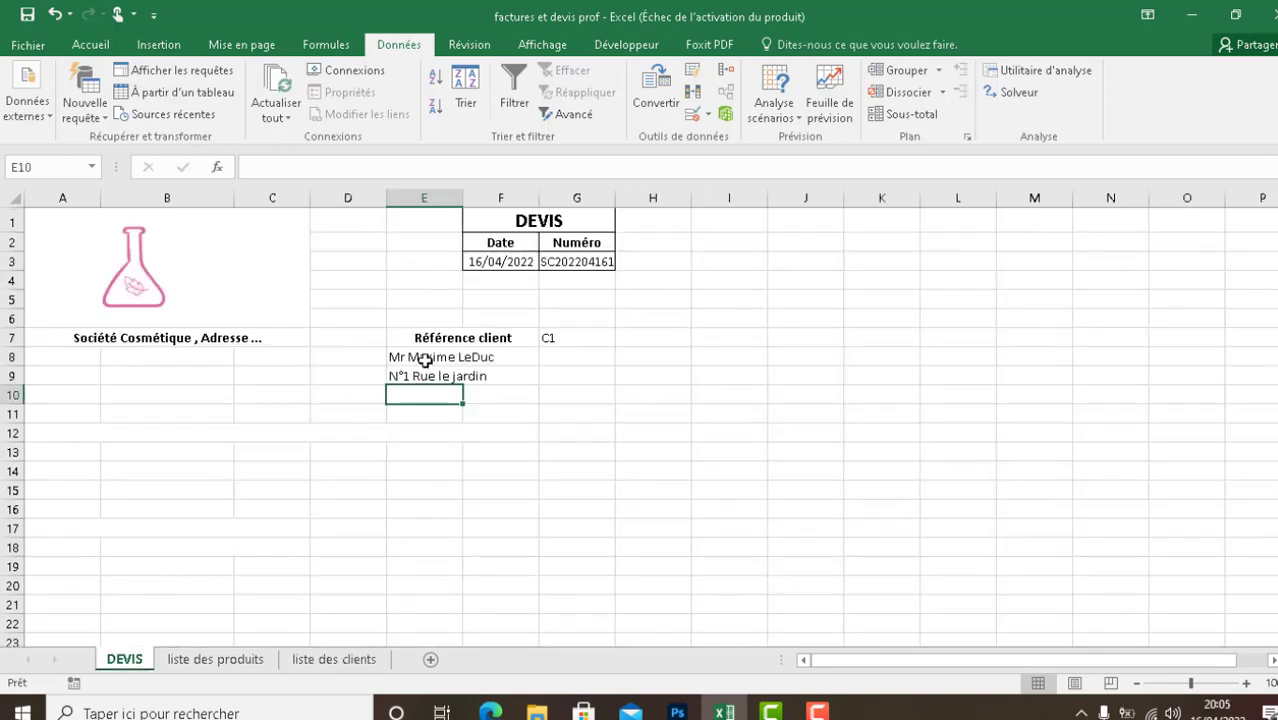
pyautogui.click(409, 467)
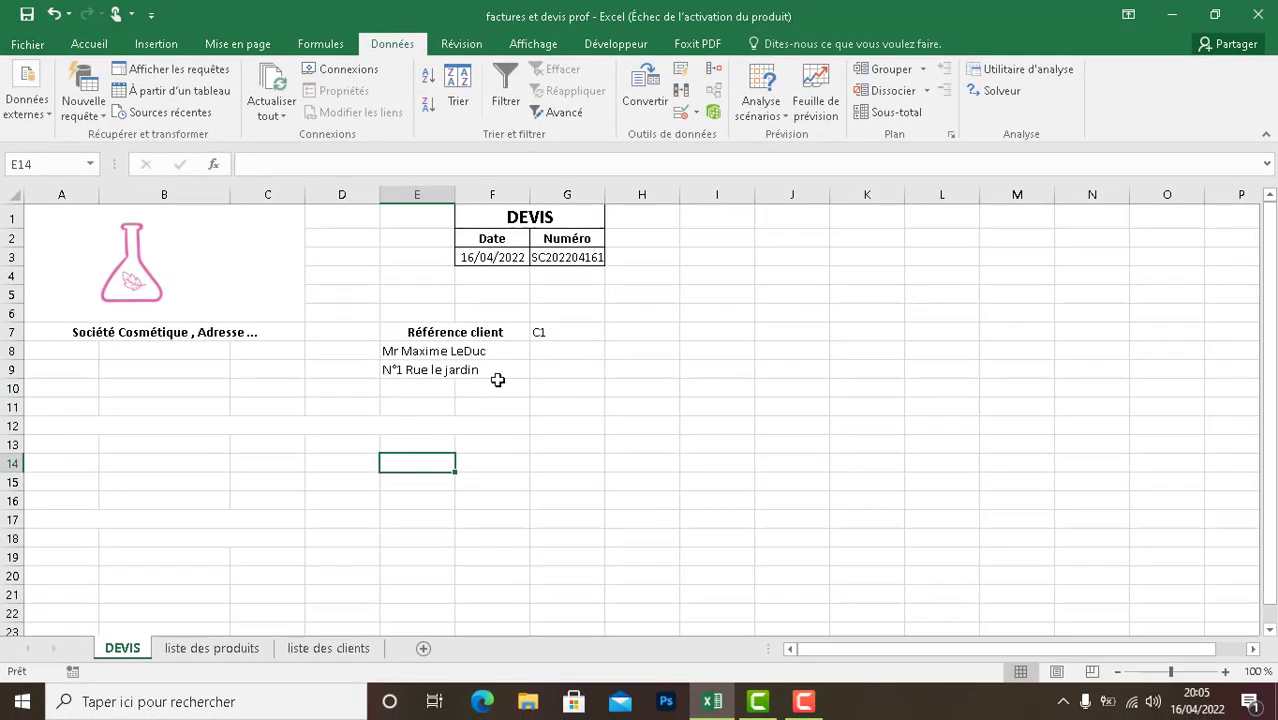
# - Test the name and address lookups by choosing client reference C6 in G7, followed by C1 again
pyautogui.click(590, 332)
pyautogui.click(613, 332)
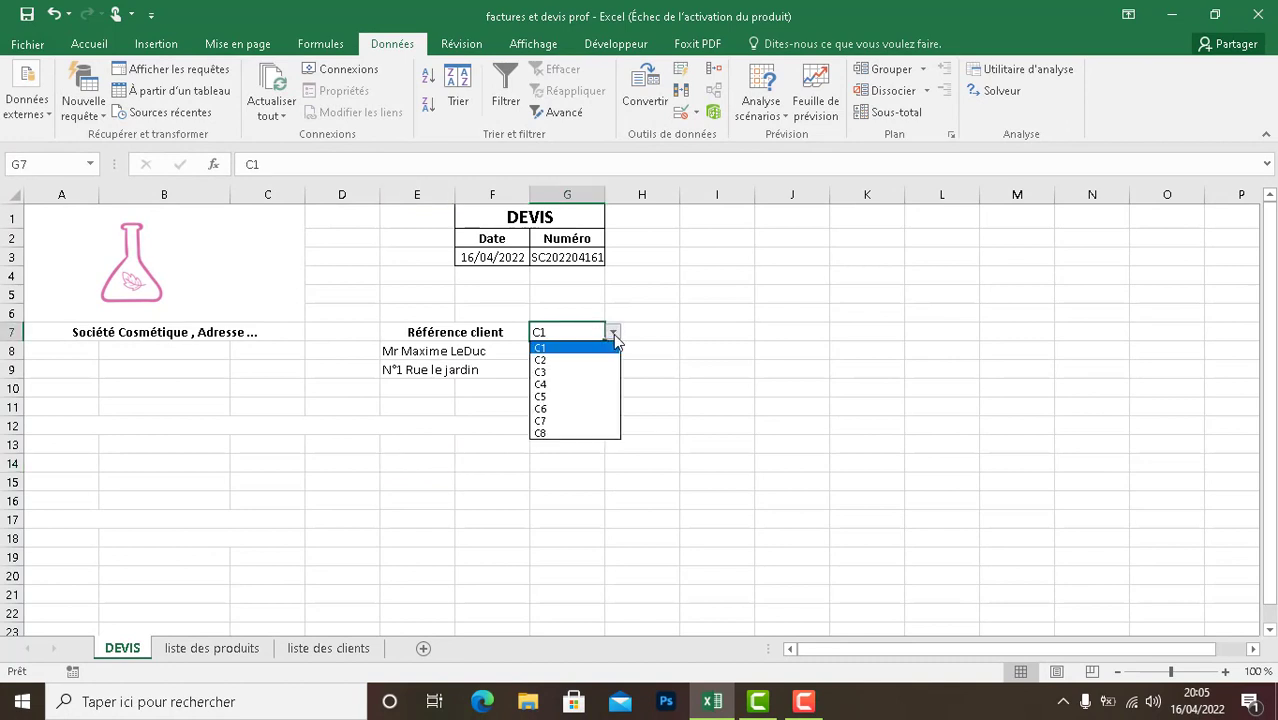
pyautogui.click(578, 408)
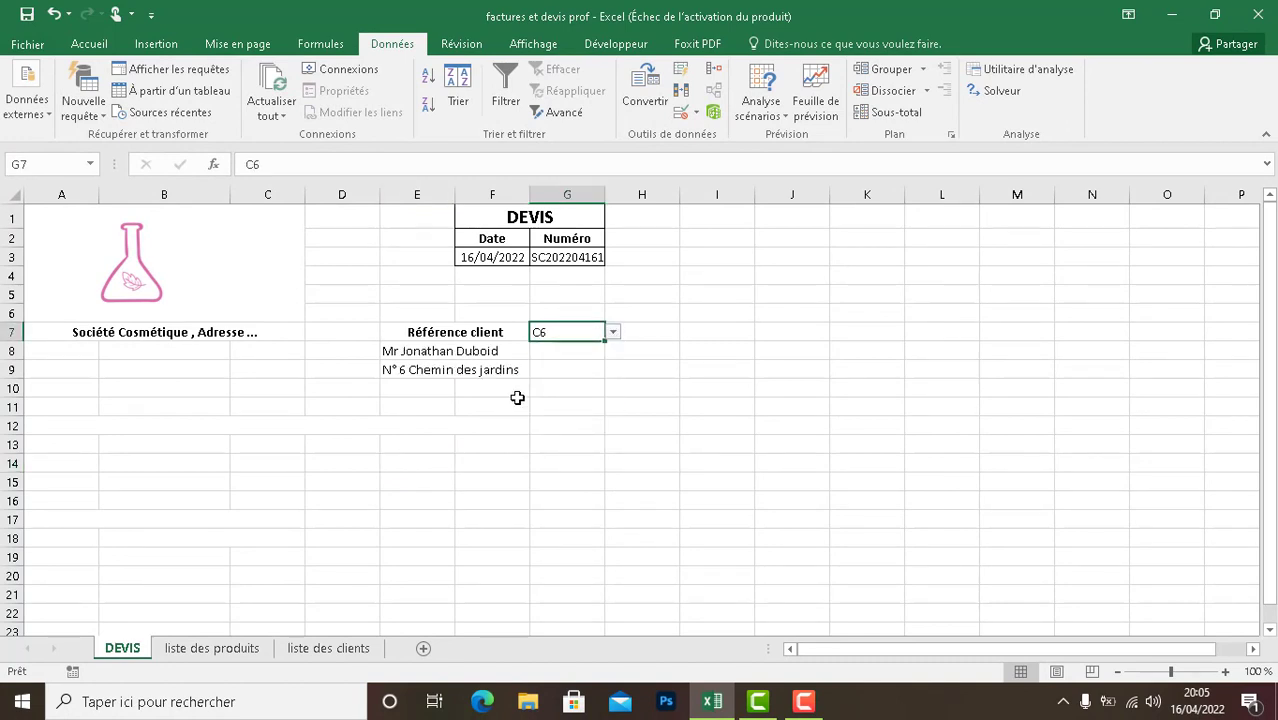
pyautogui.click(615, 331)
pyautogui.click(579, 347)
pyautogui.click(456, 421)
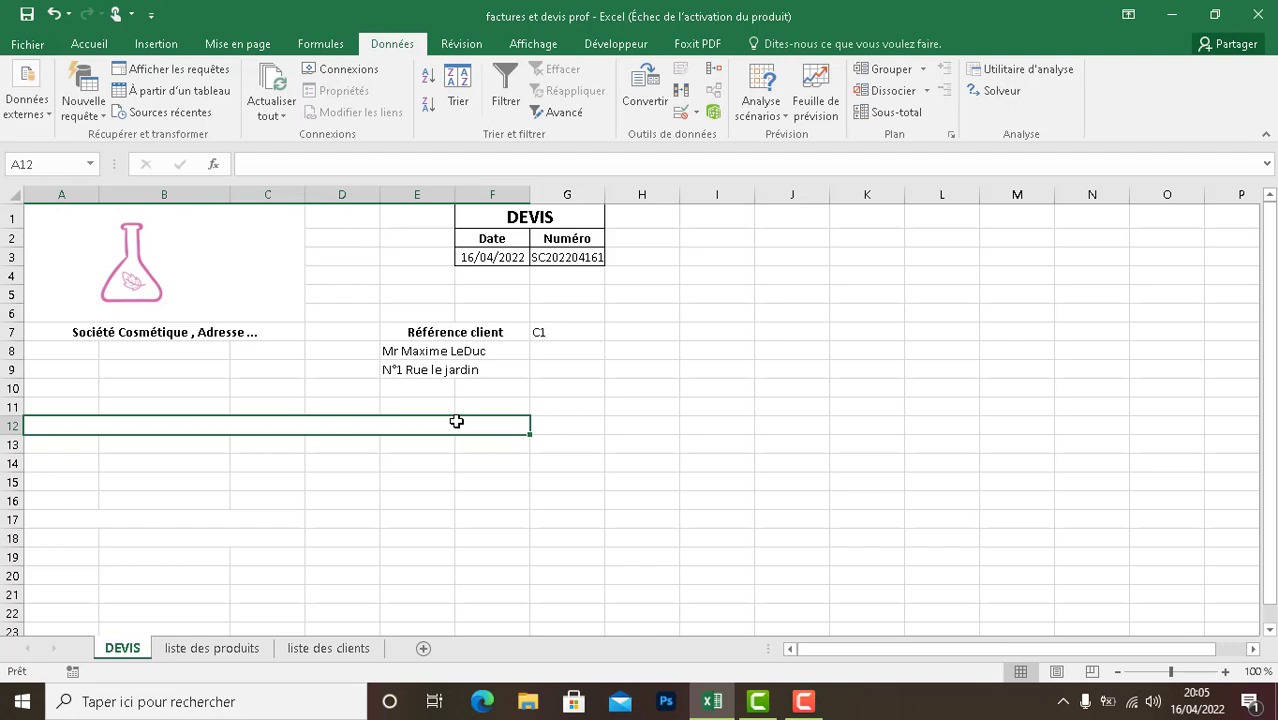
# - In cell E10 of the DEVIS sheet, begin the formula =CONCATENER(RECHERCHEV(G7;Client;6 to look up the client's postal code
pyautogui.doubleClick(412, 388)
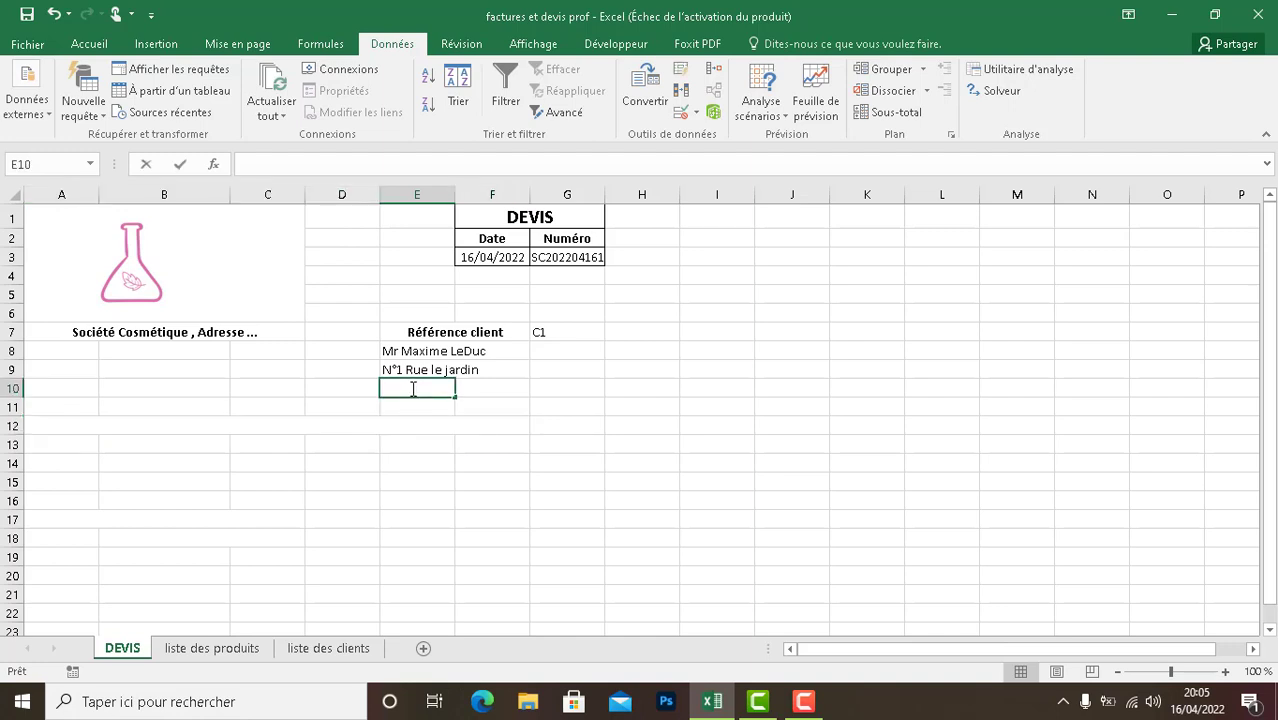
pyautogui.write('=')
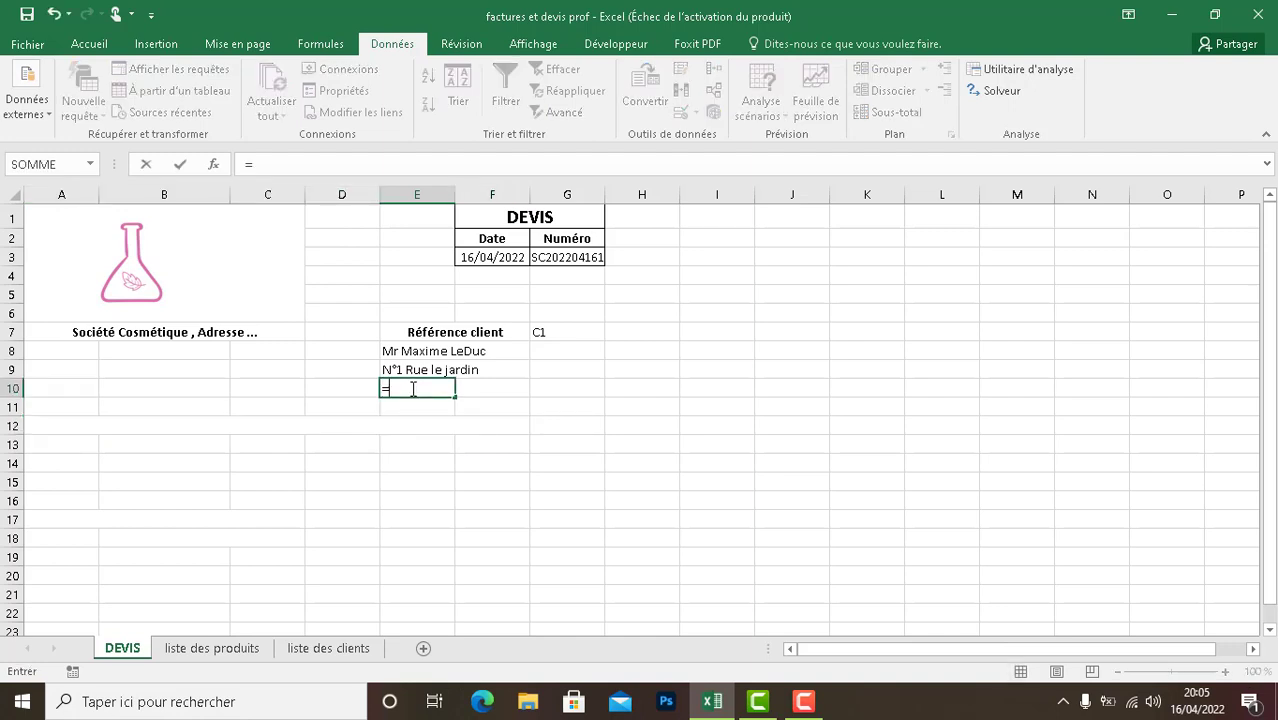
pyautogui.write('CON')
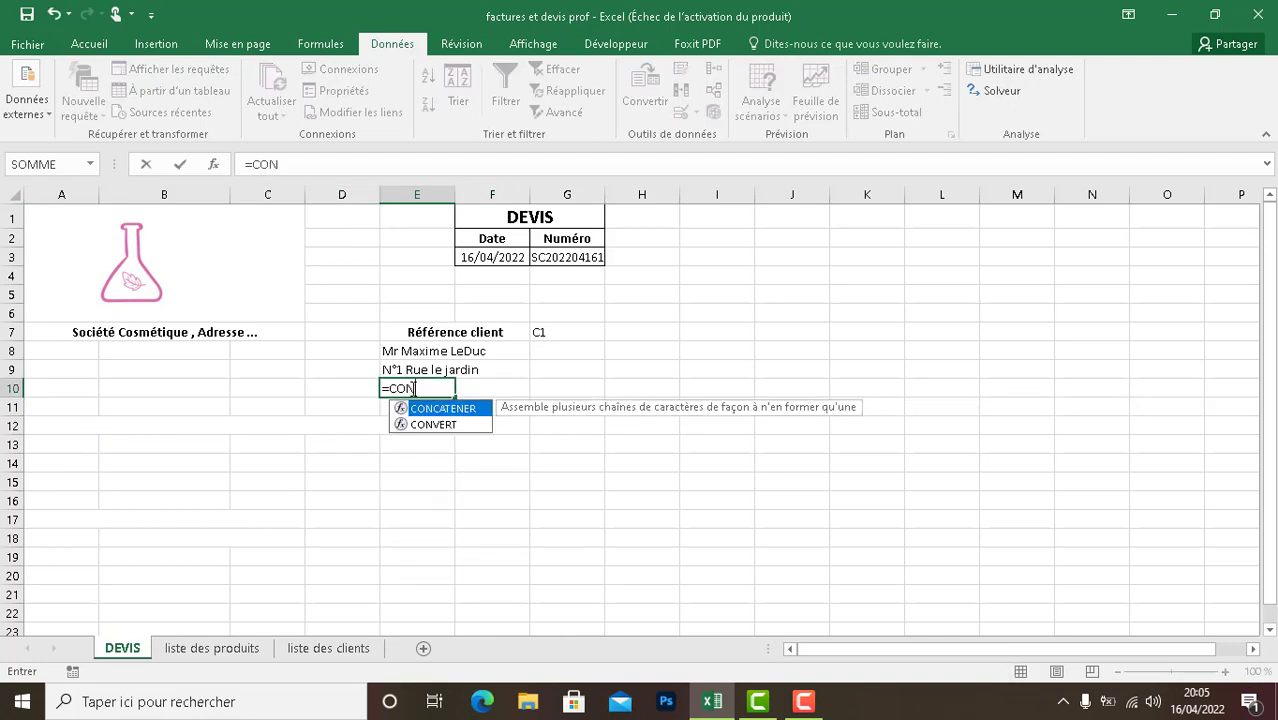
pyautogui.write('CATENER')
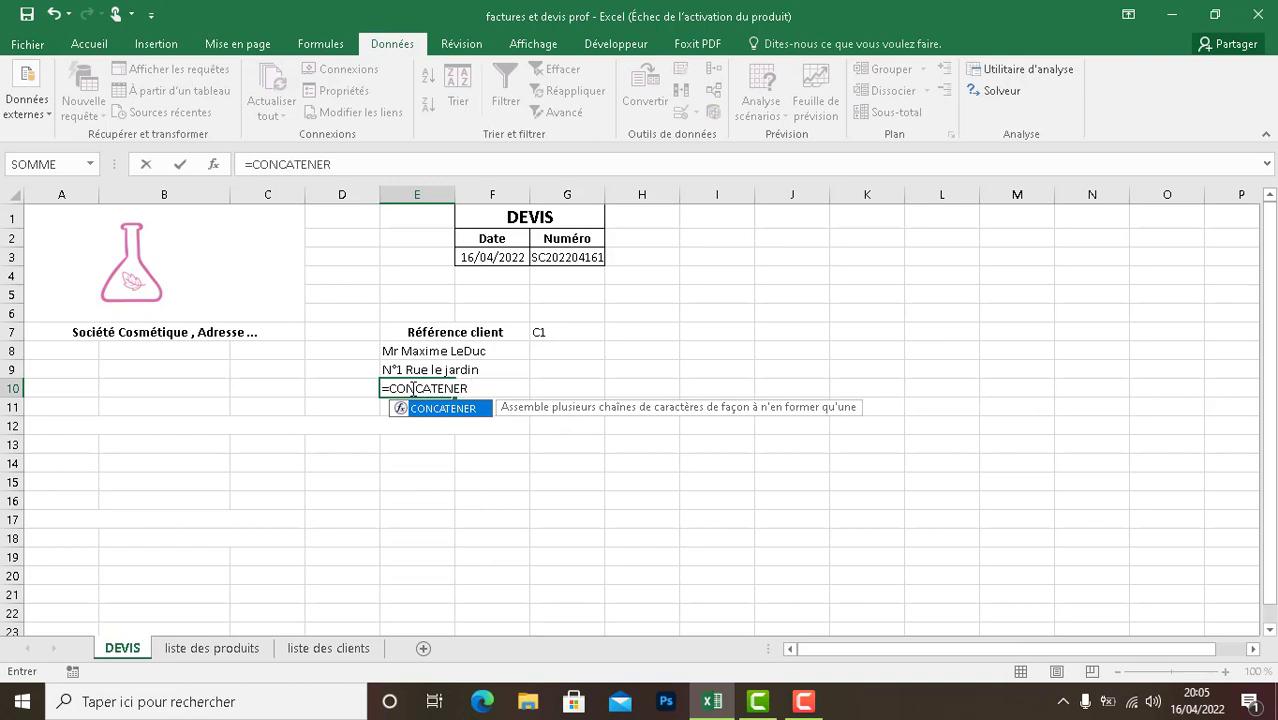
pyautogui.write('(')
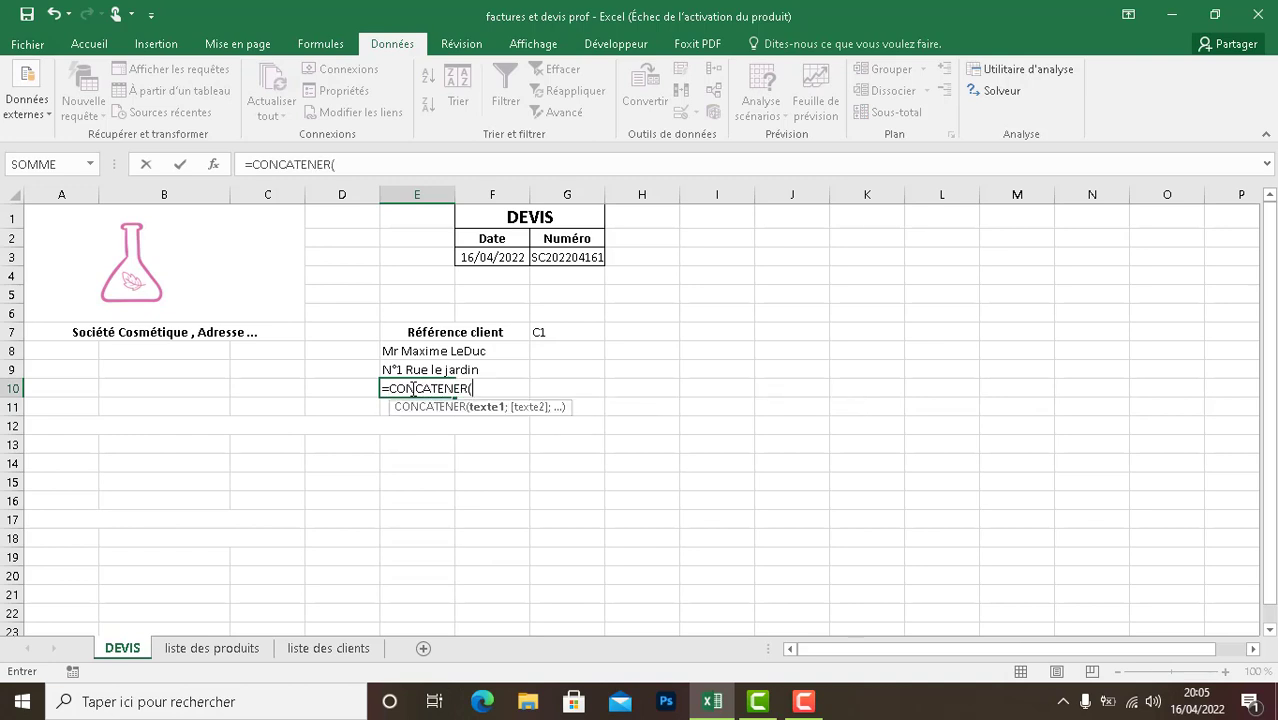
pyautogui.write('RECHERCHEV')
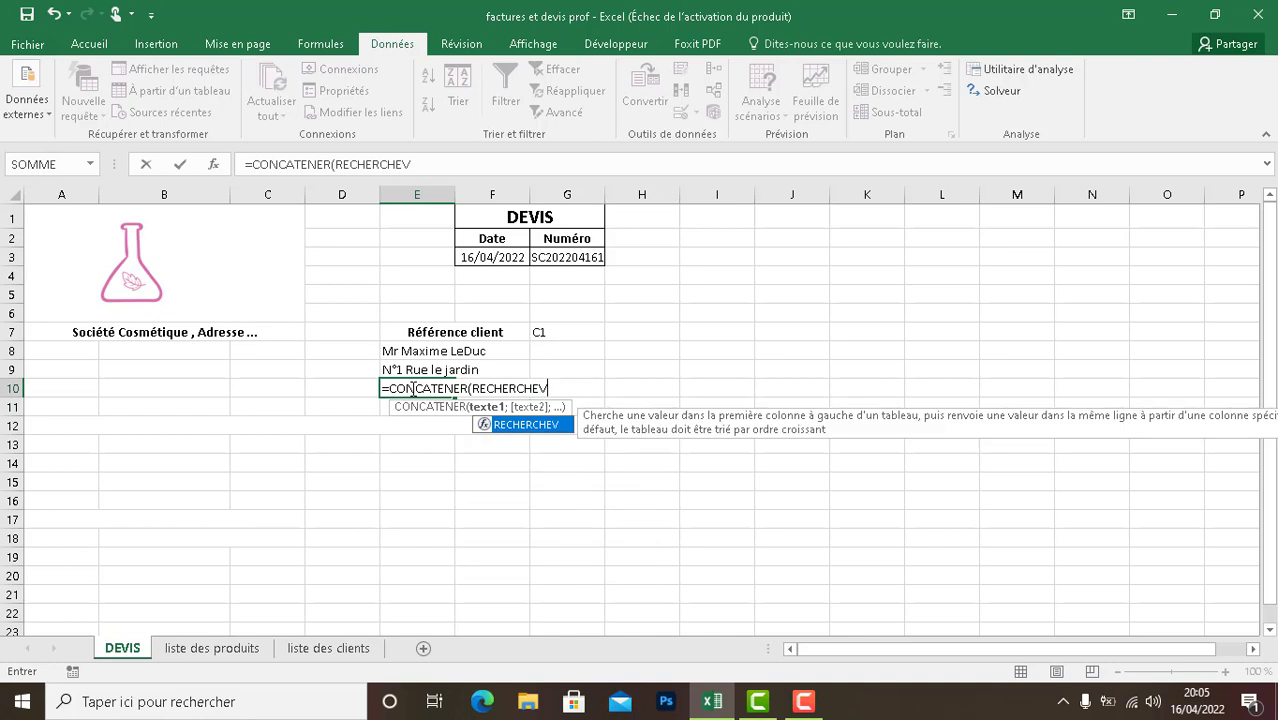
pyautogui.write('(G7')
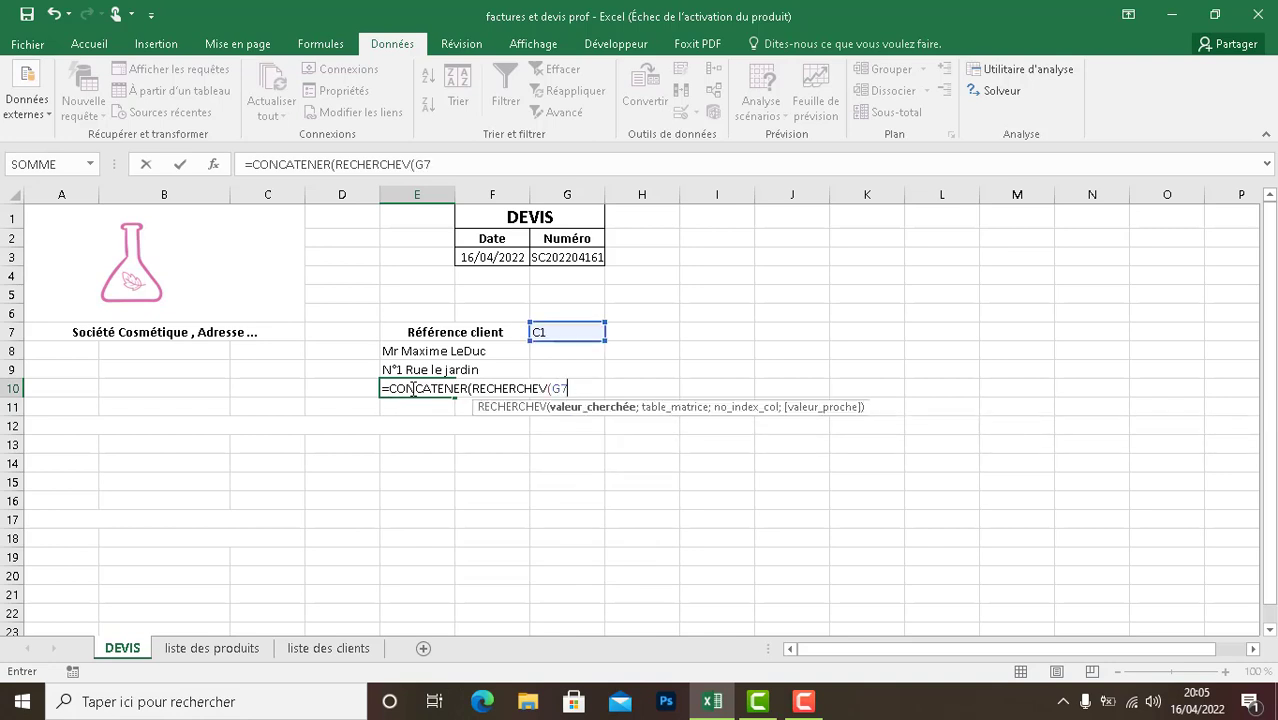
pyautogui.write(';')
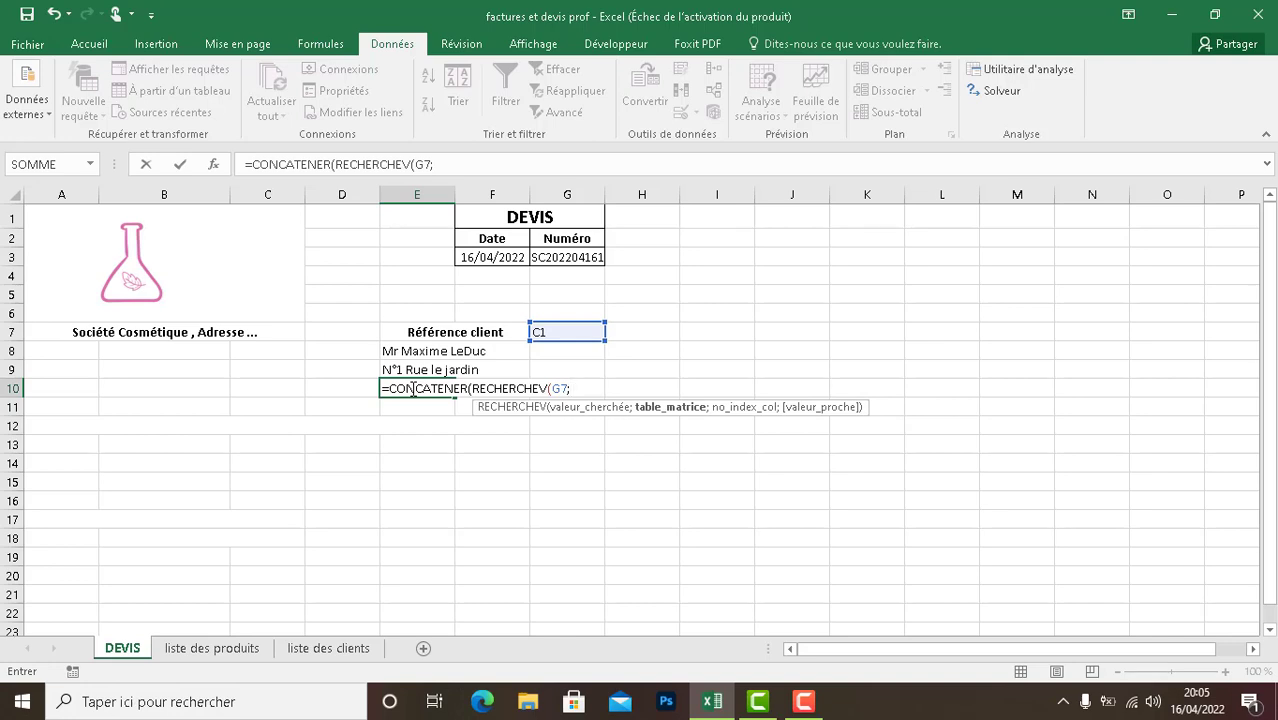
pyautogui.write('Cli')
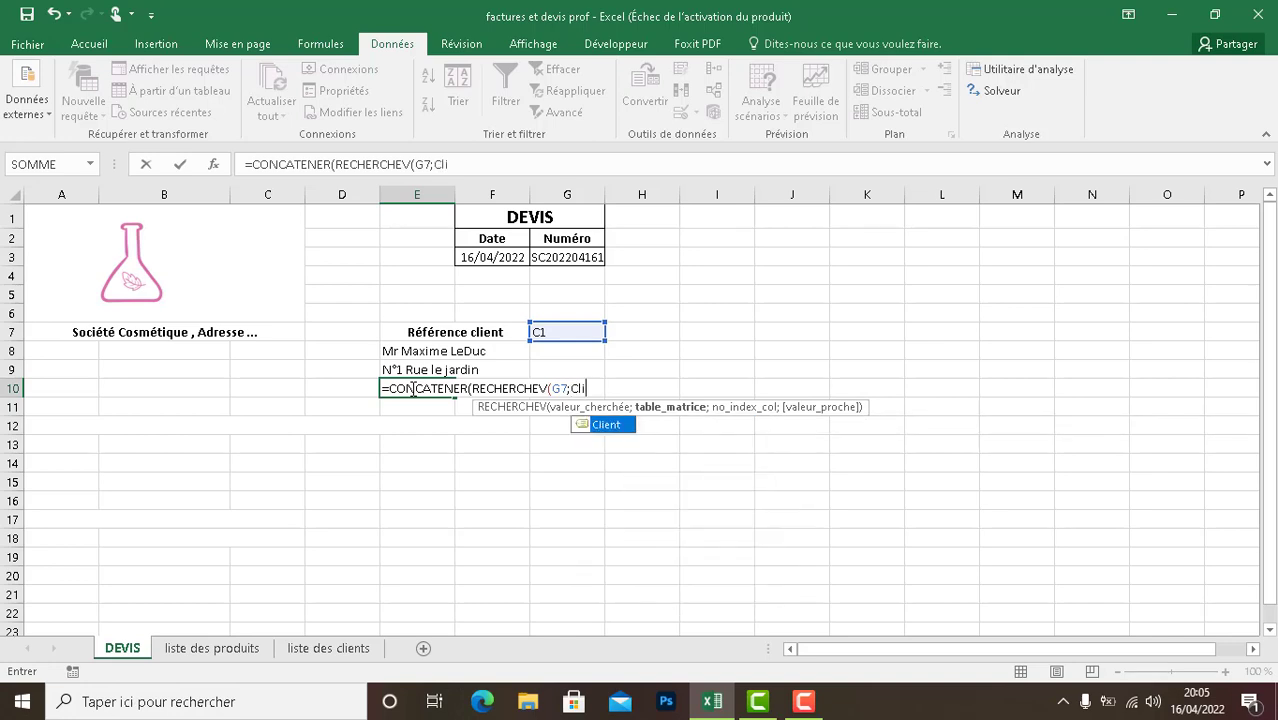
pyautogui.write('ent;')
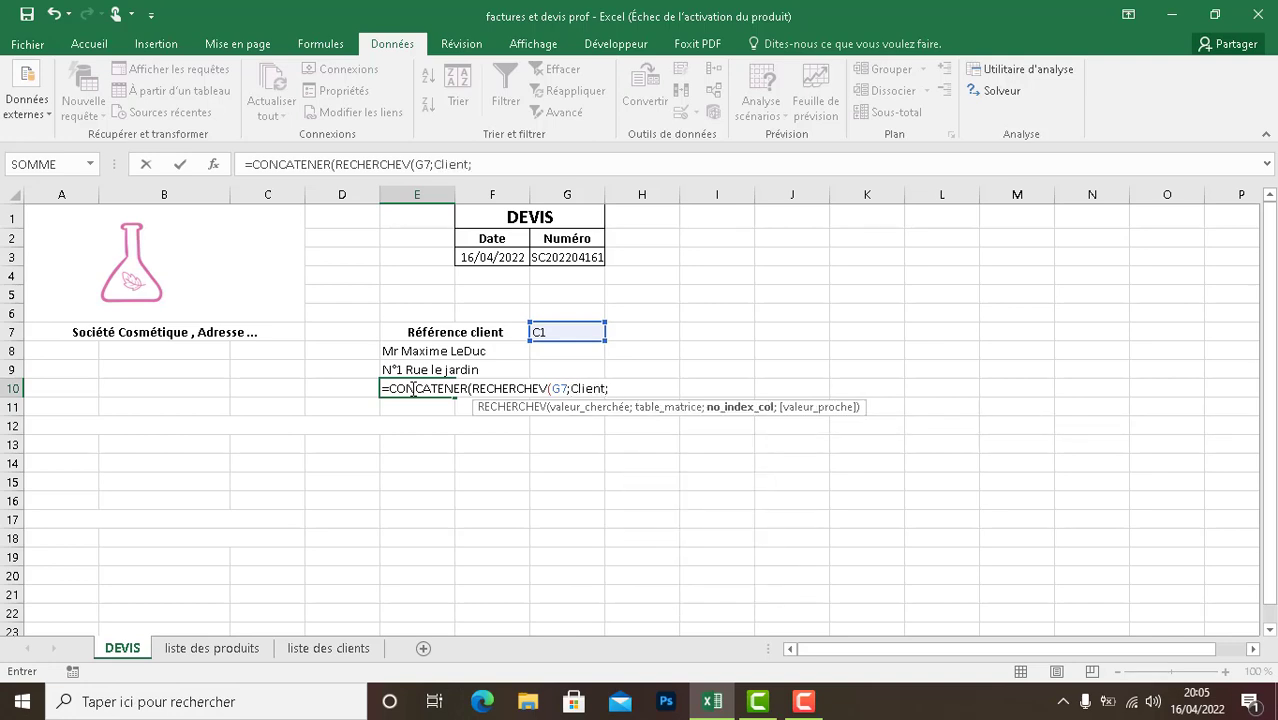
pyautogui.write('6')
pyautogui.click(318, 649)
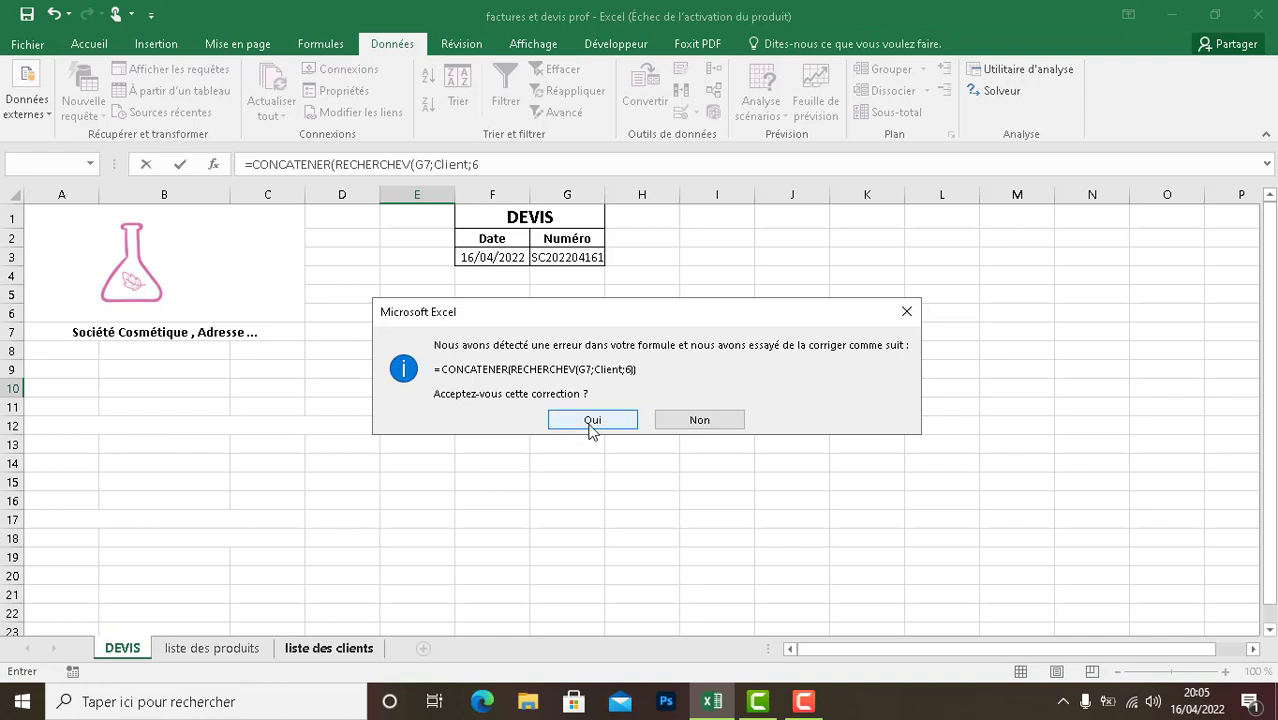
pyautogui.click(668, 423)
pyautogui.click(624, 403)
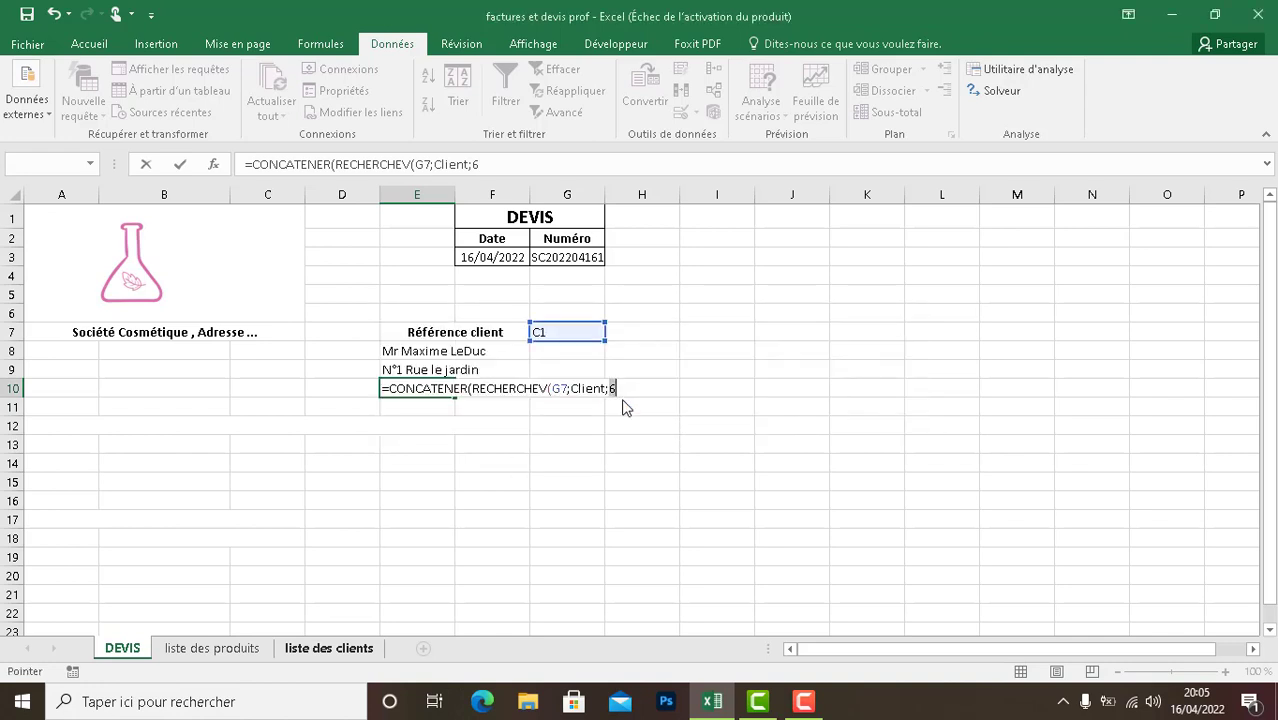
pyautogui.press('BackSpace')
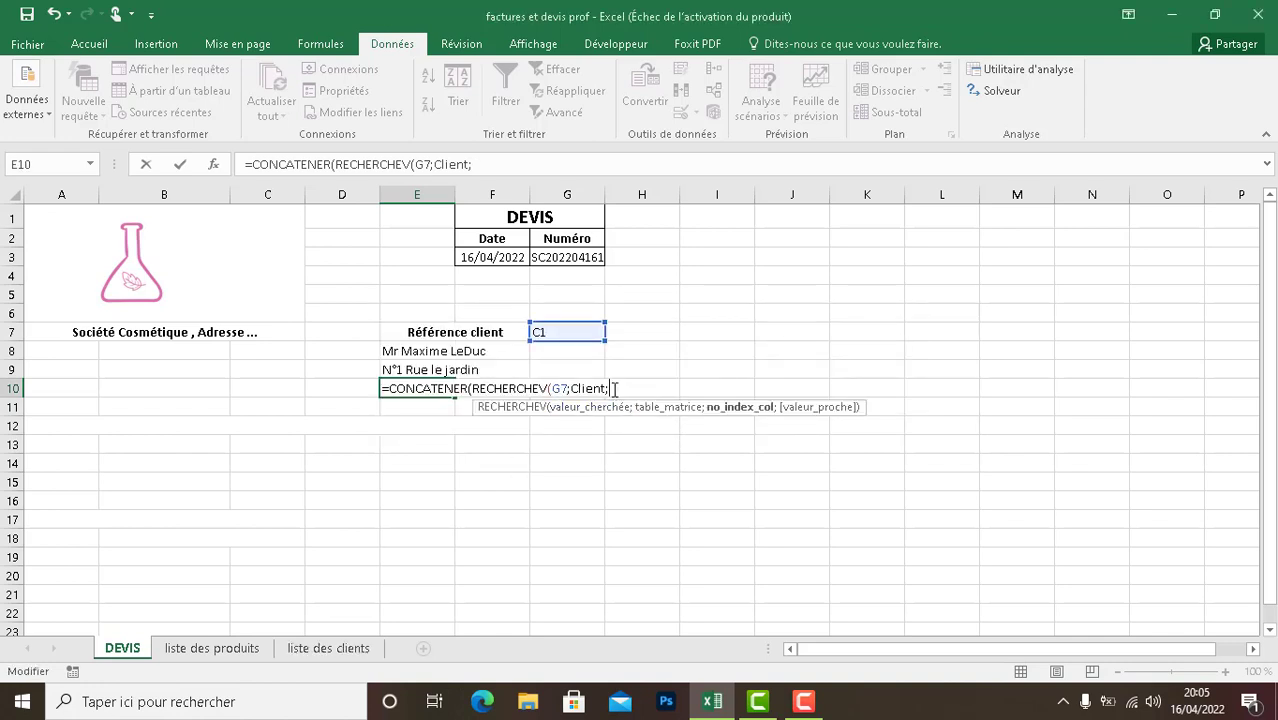
pyautogui.write('6);')
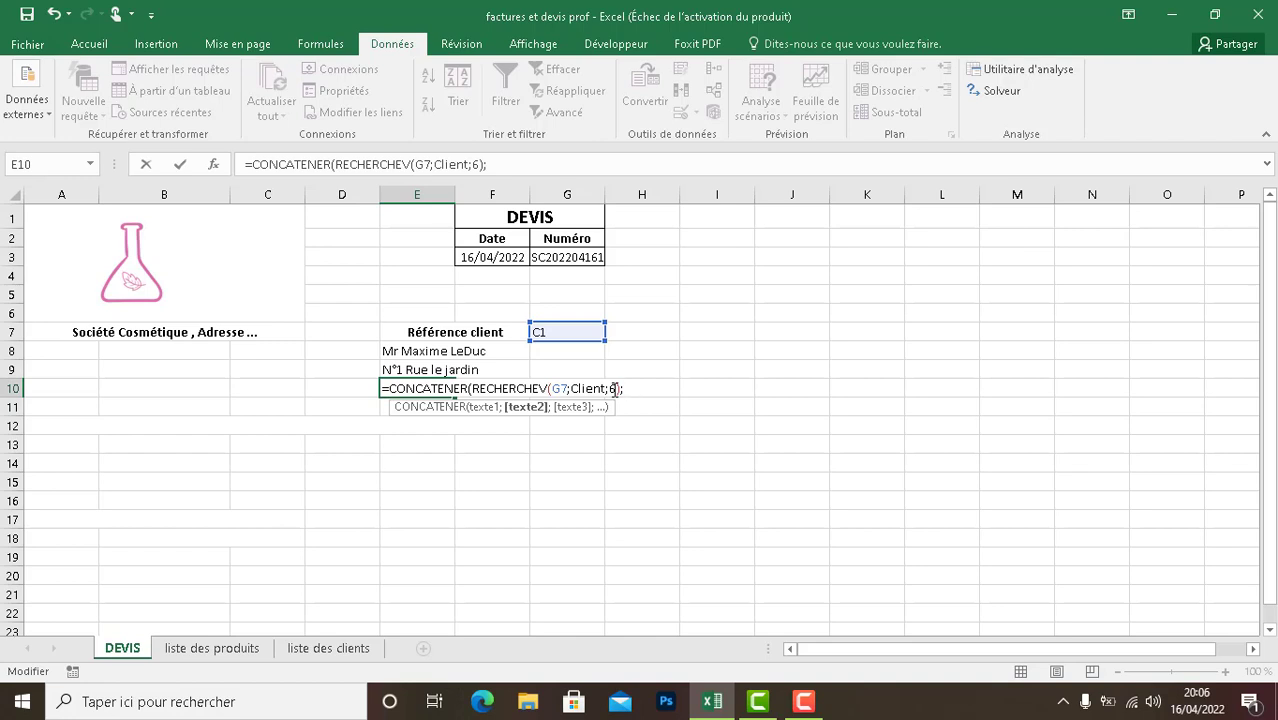
# - Complete the E10 formula as =CONCATENER(RECHERCHEV(G7;Client;6);" ";RECHERCHEV(G7;Client;7)) to join the postal code and city with a space
pyautogui.write("'")
pyautogui.write("'")
pyautogui.write(' "')
pyautogui.write(';')
pyautogui.write('RECHERCHE')
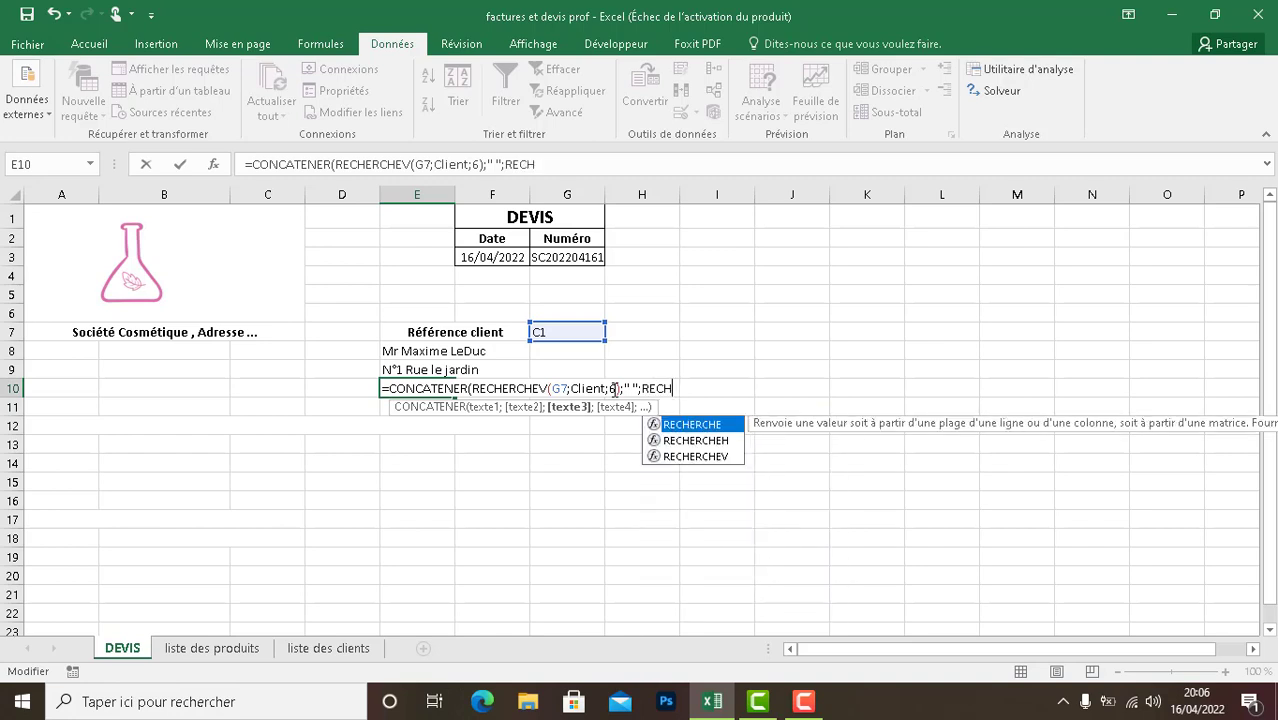
pyautogui.write('V')
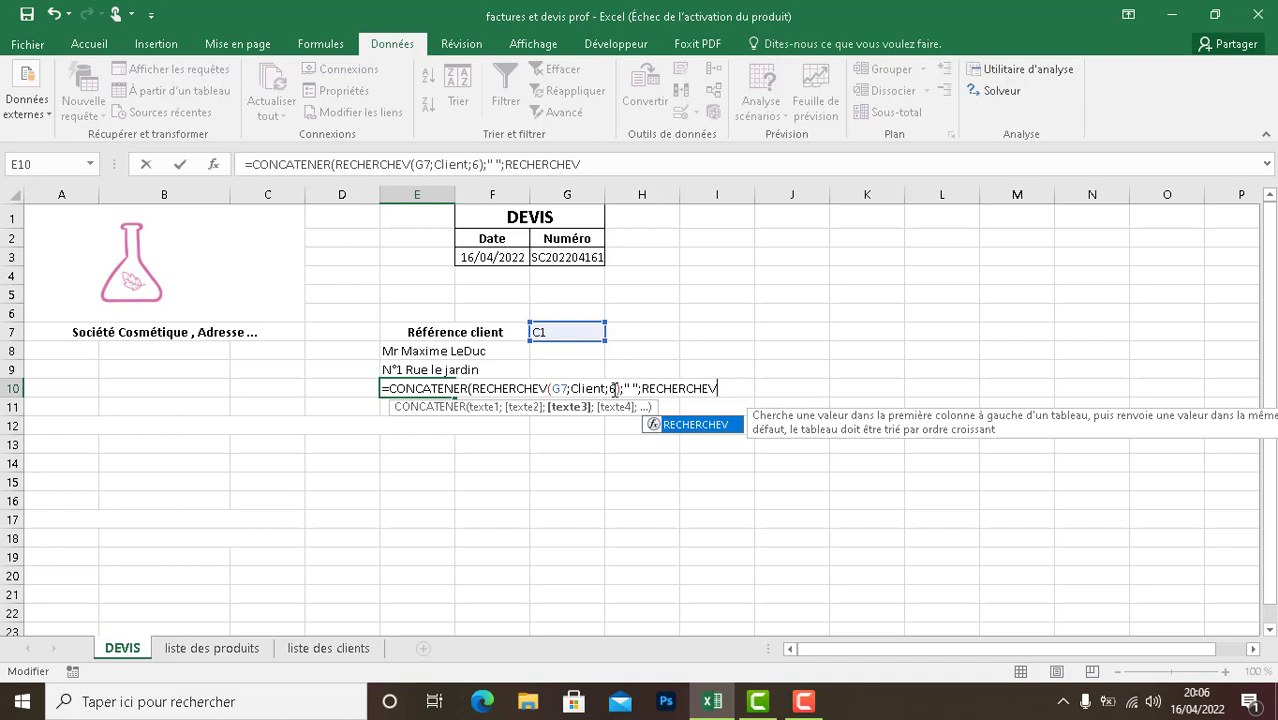
pyautogui.write('(')
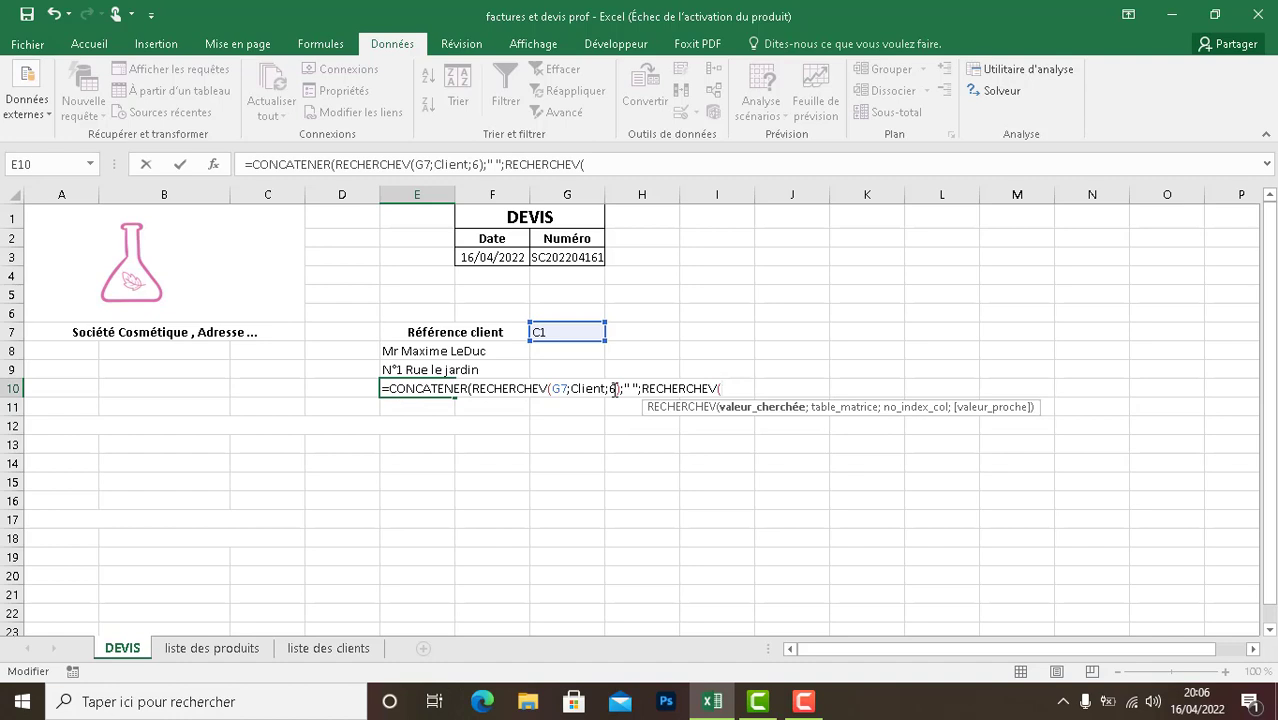
pyautogui.write('G7;Client')
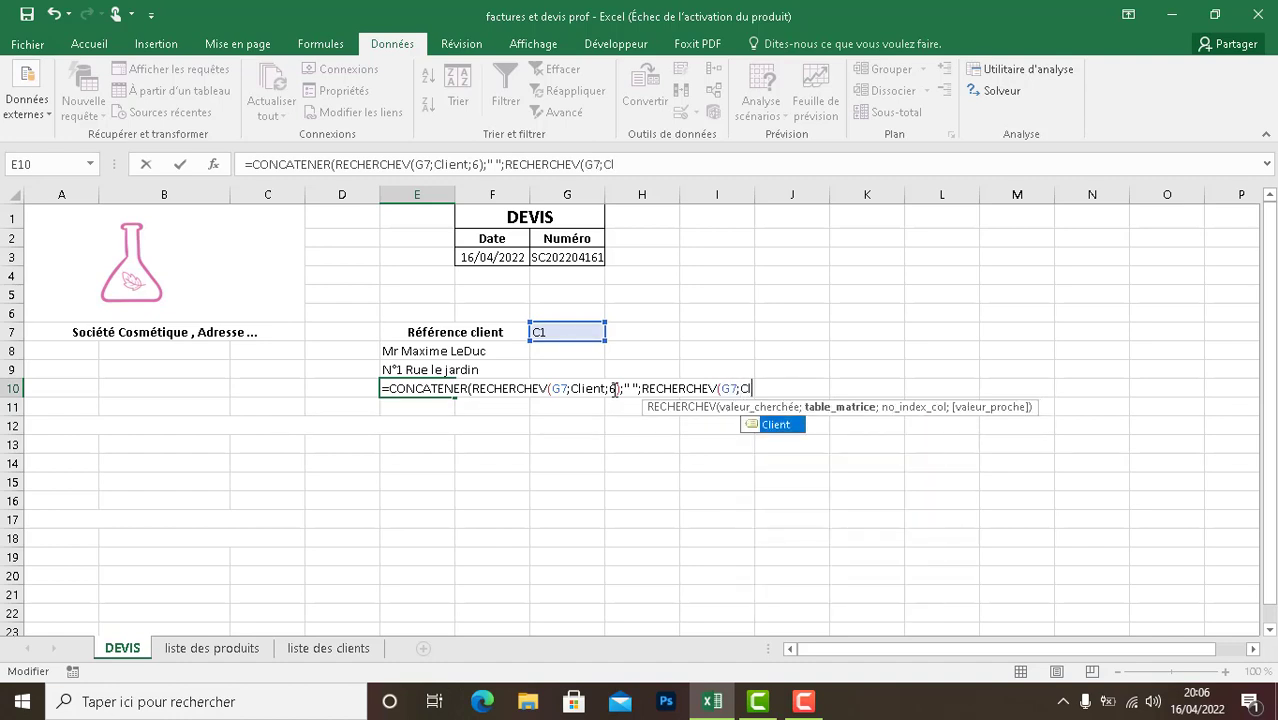
pyautogui.write(';')
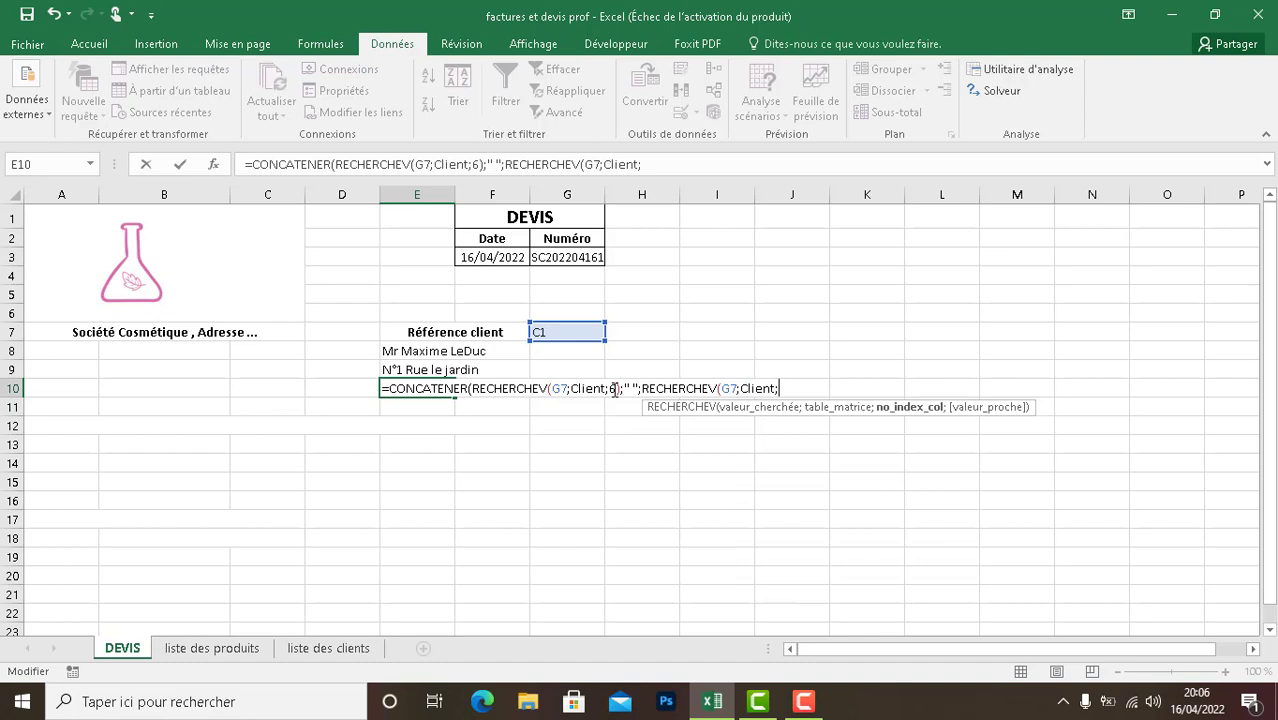
pyautogui.write('7))')
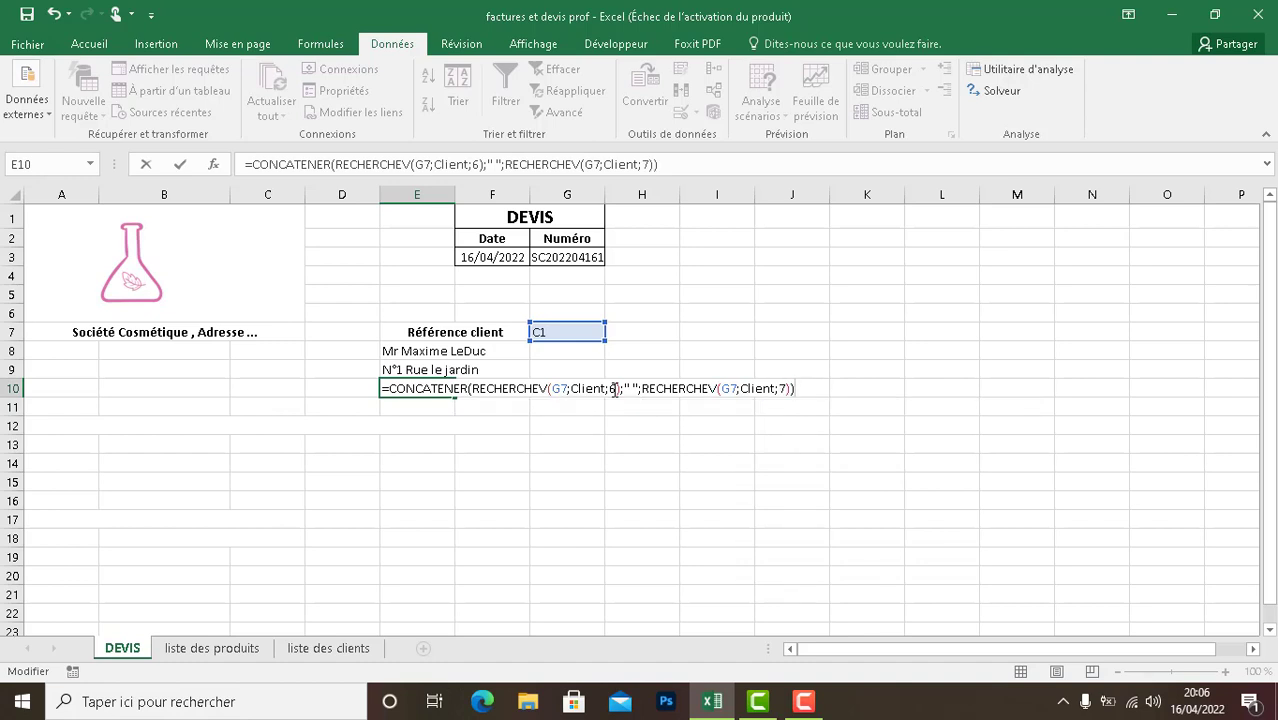
pyautogui.press('Return')
pyautogui.click(462, 406)
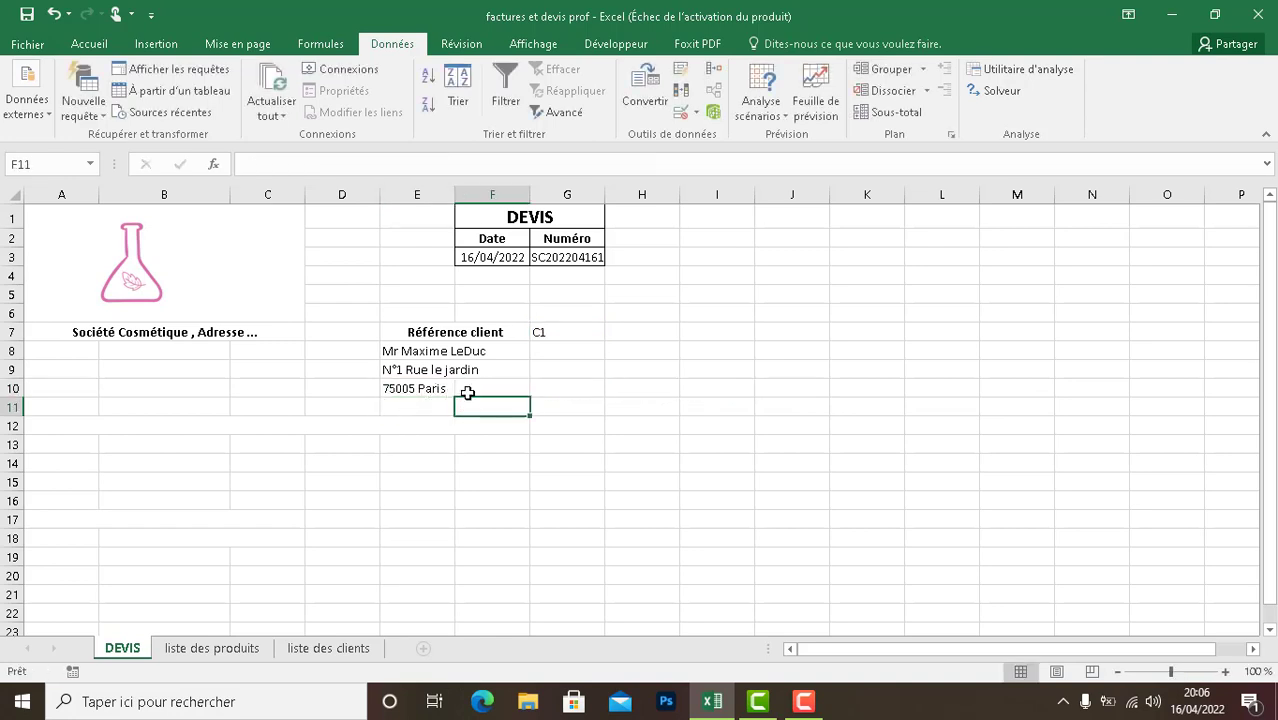
# - Merge and center cells E10:F10 containing the postal code and city
pyautogui.click(456, 389)
pyautogui.moveTo(454, 389); pyautogui.dragTo(430, 389)
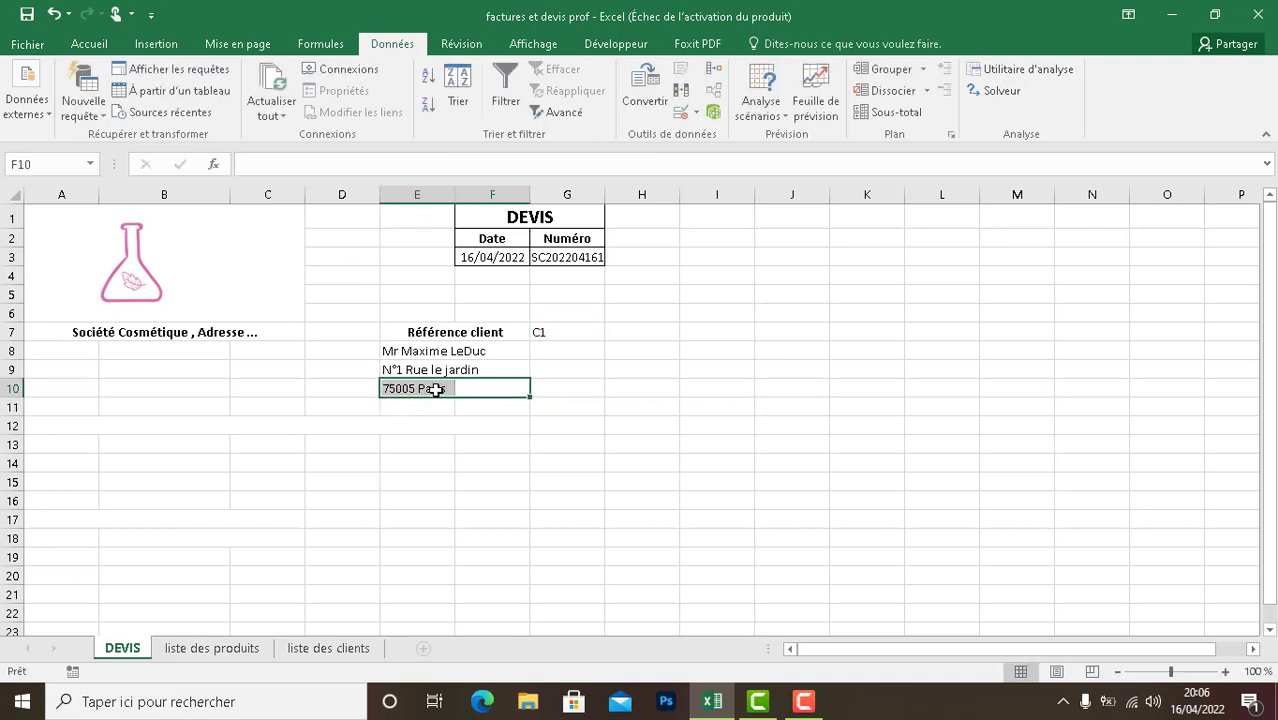
pyautogui.click(88, 45)
pyautogui.click(462, 105)
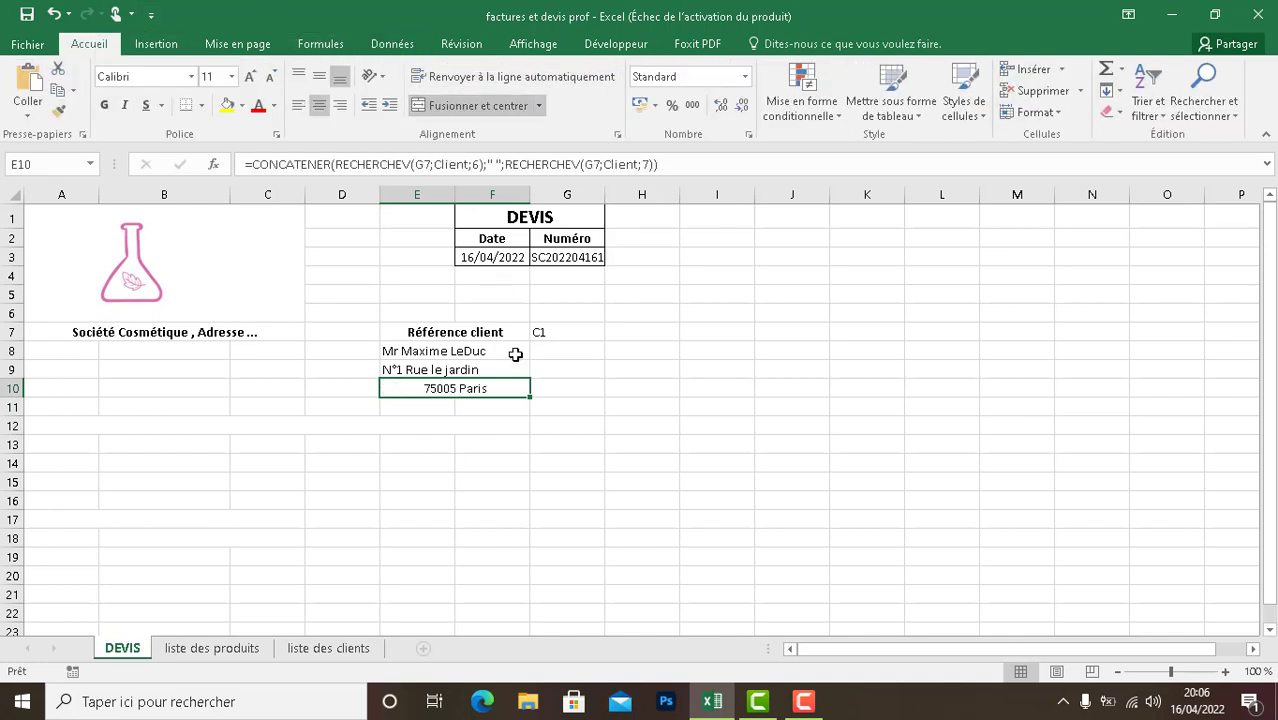
# - Try centering and merging the name and address cells E8:F9 into one block, and undo the merge
pyautogui.moveTo(508, 352); pyautogui.dragTo(465, 372)
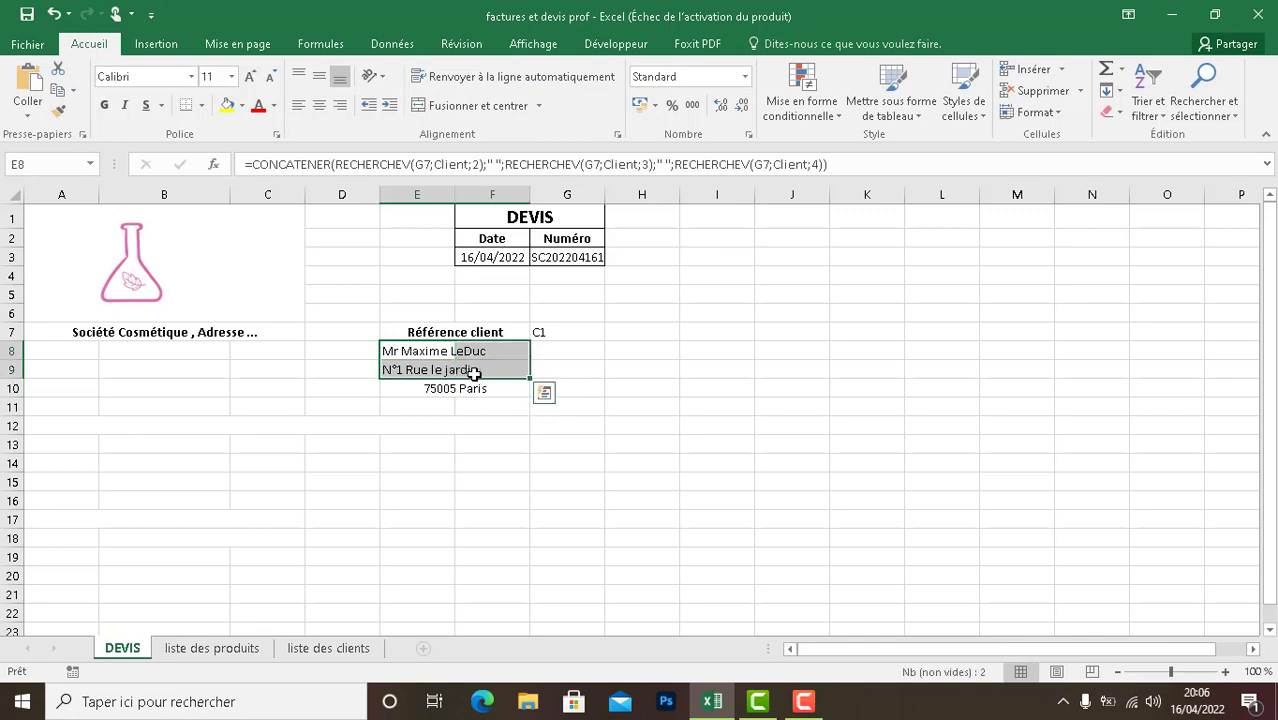
pyautogui.click(319, 105)
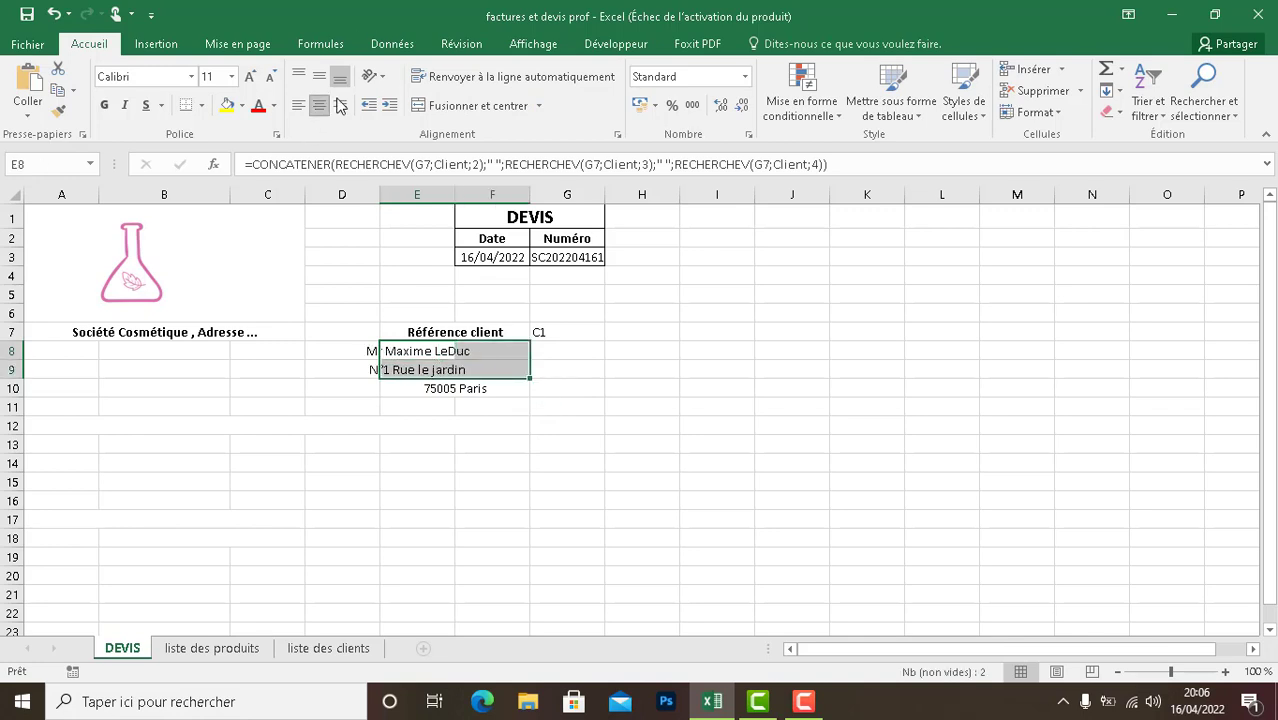
pyautogui.click(428, 108)
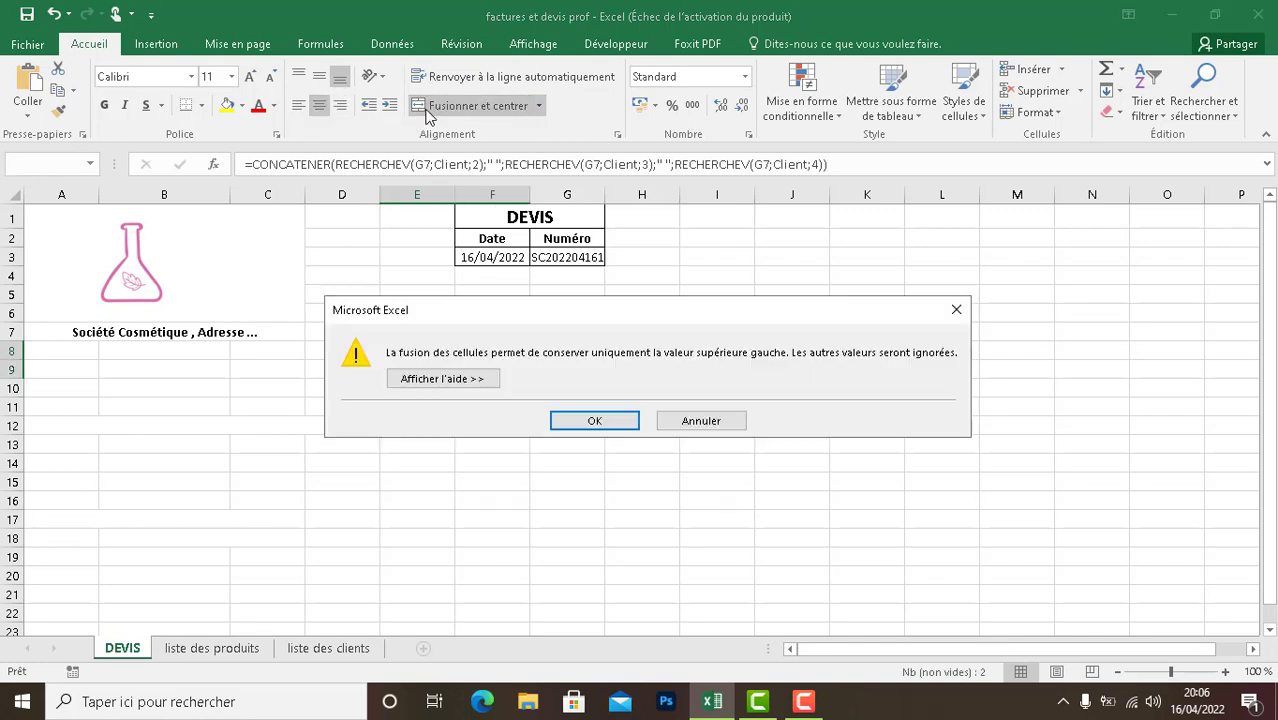
pyautogui.click(600, 420)
pyautogui.click(601, 425)
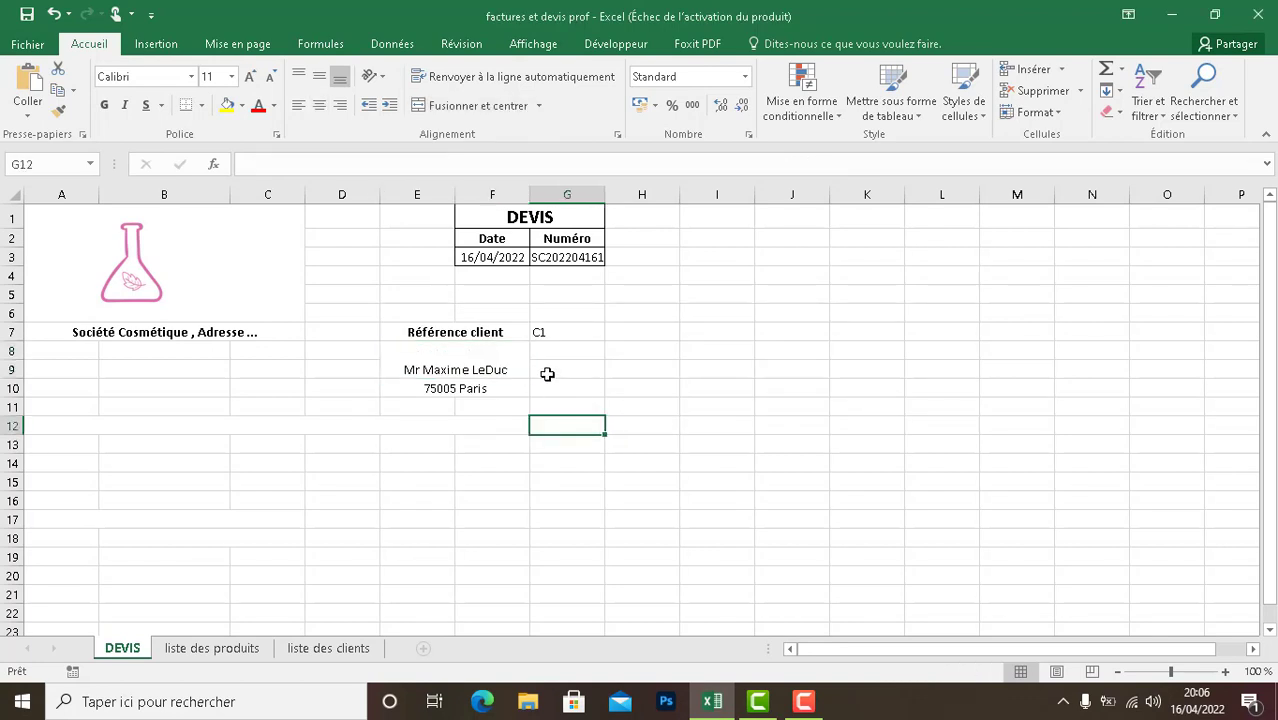
pyautogui.hotkey('ctrl', 'z')
pyautogui.click(568, 374)
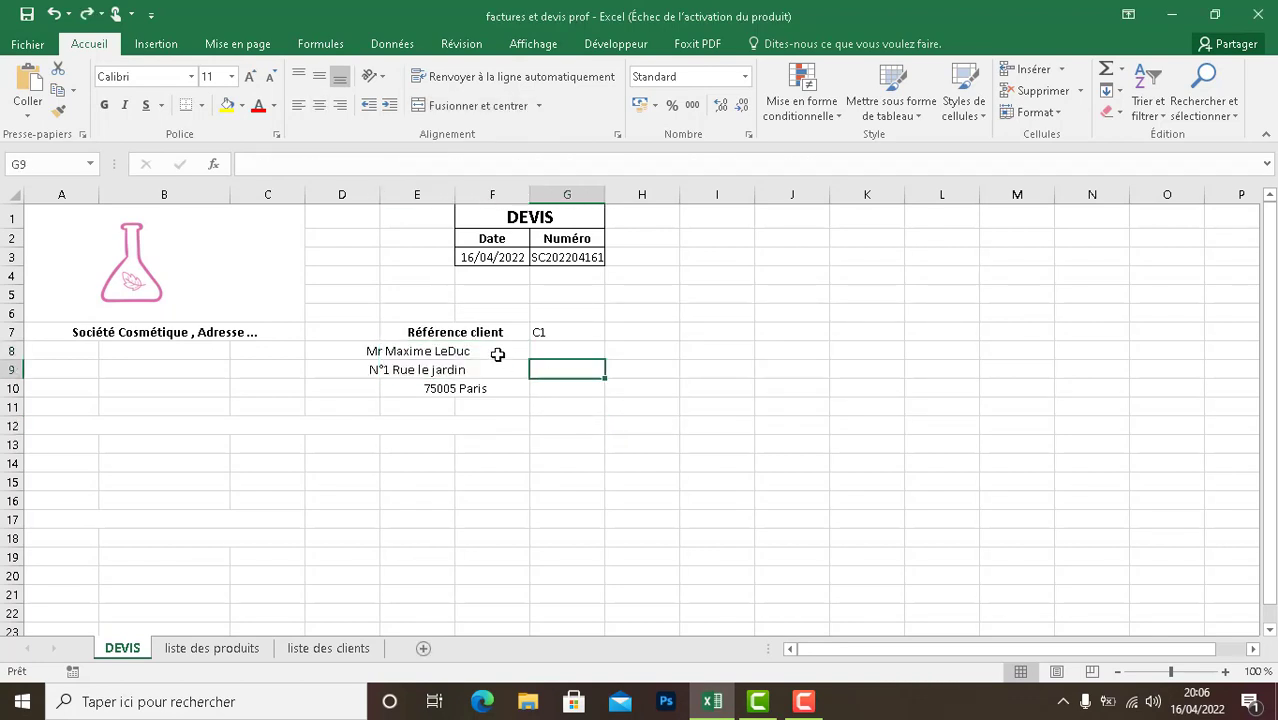
# - Remove the horizontal centering from the name and address cells E8:F9
pyautogui.moveTo(496, 352); pyautogui.dragTo(422, 366)
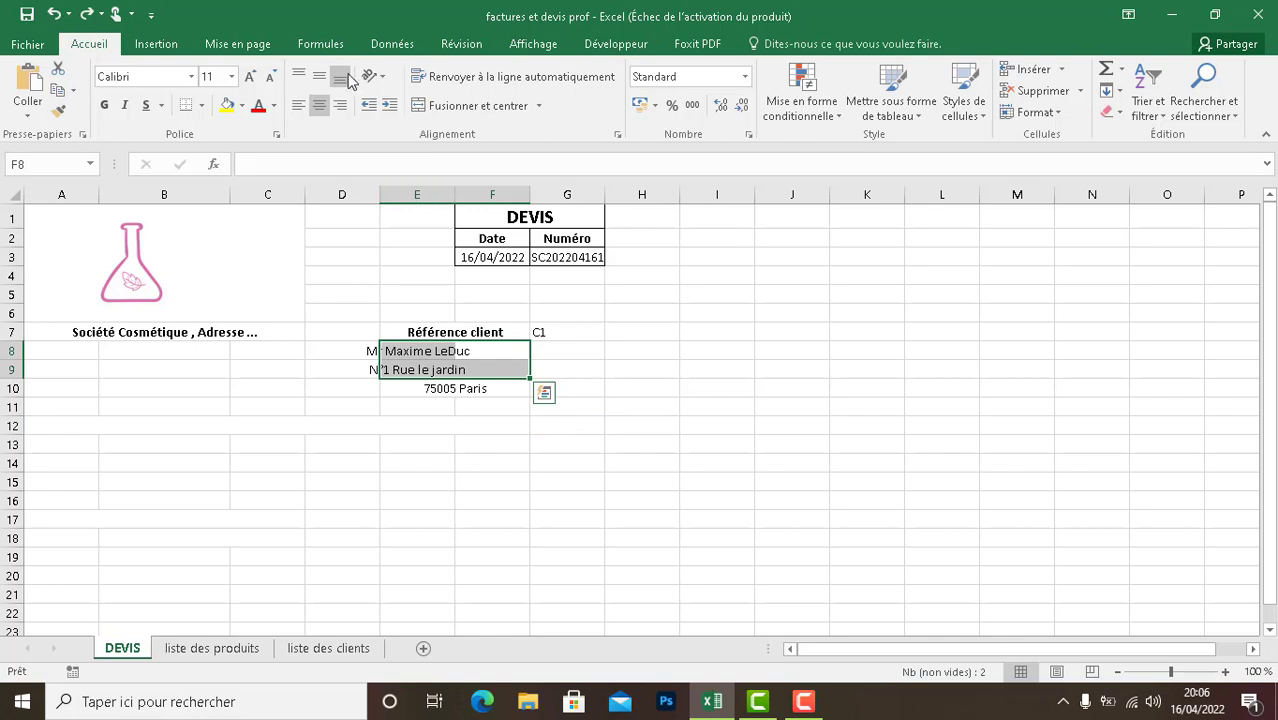
pyautogui.click(310, 108)
pyautogui.click(479, 502)
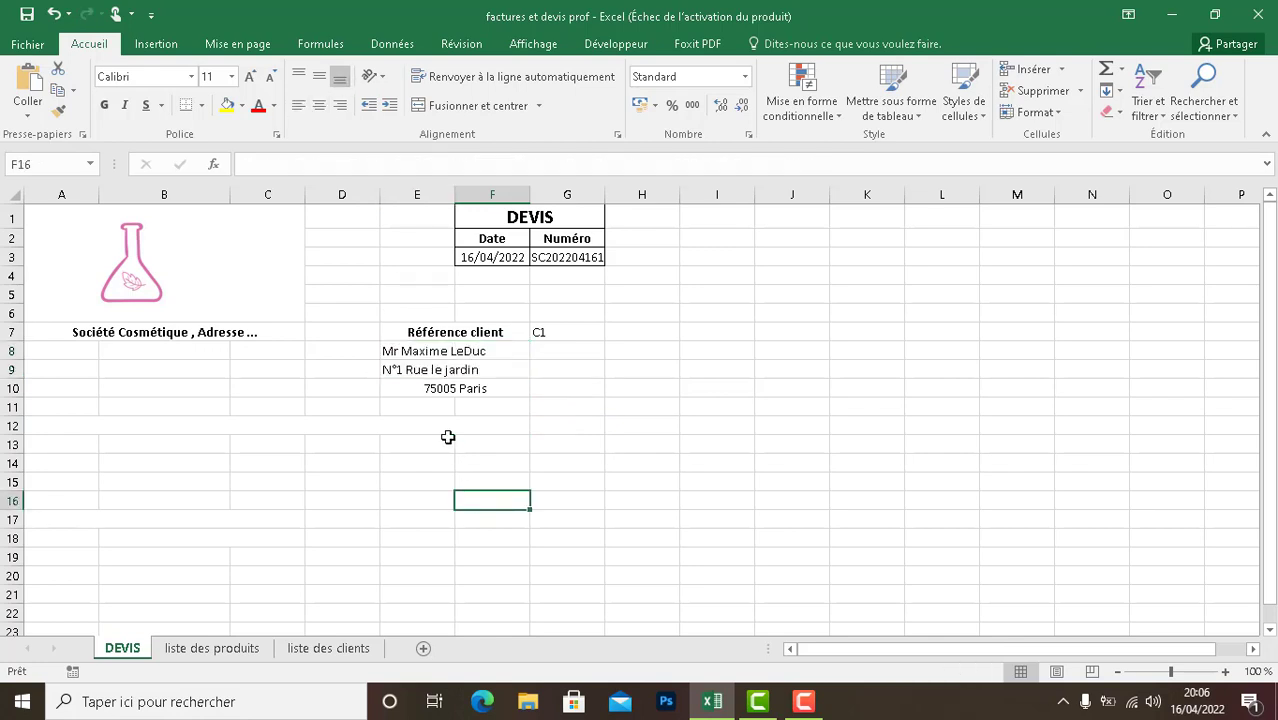
# - Remove the horizontal centering from the merged postal code and city cell E10 so it aligns with the lines above
pyautogui.click(419, 383)
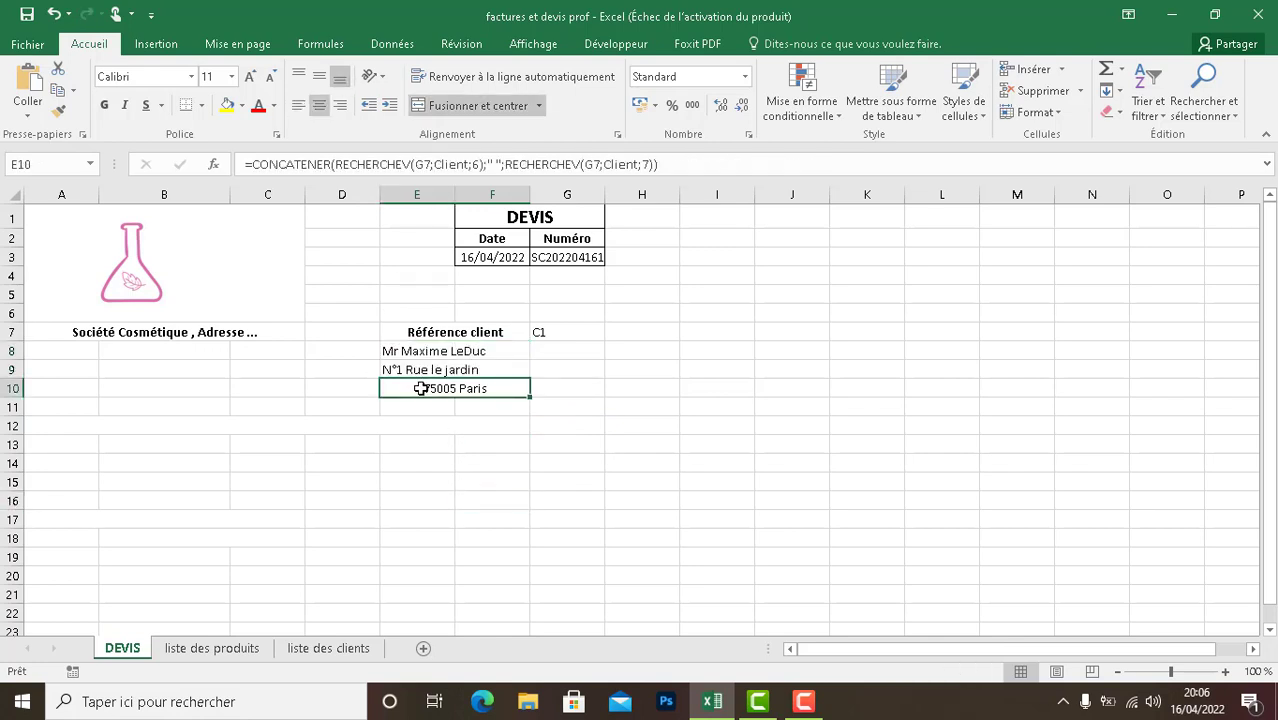
pyautogui.click(318, 106)
pyautogui.click(228, 446)
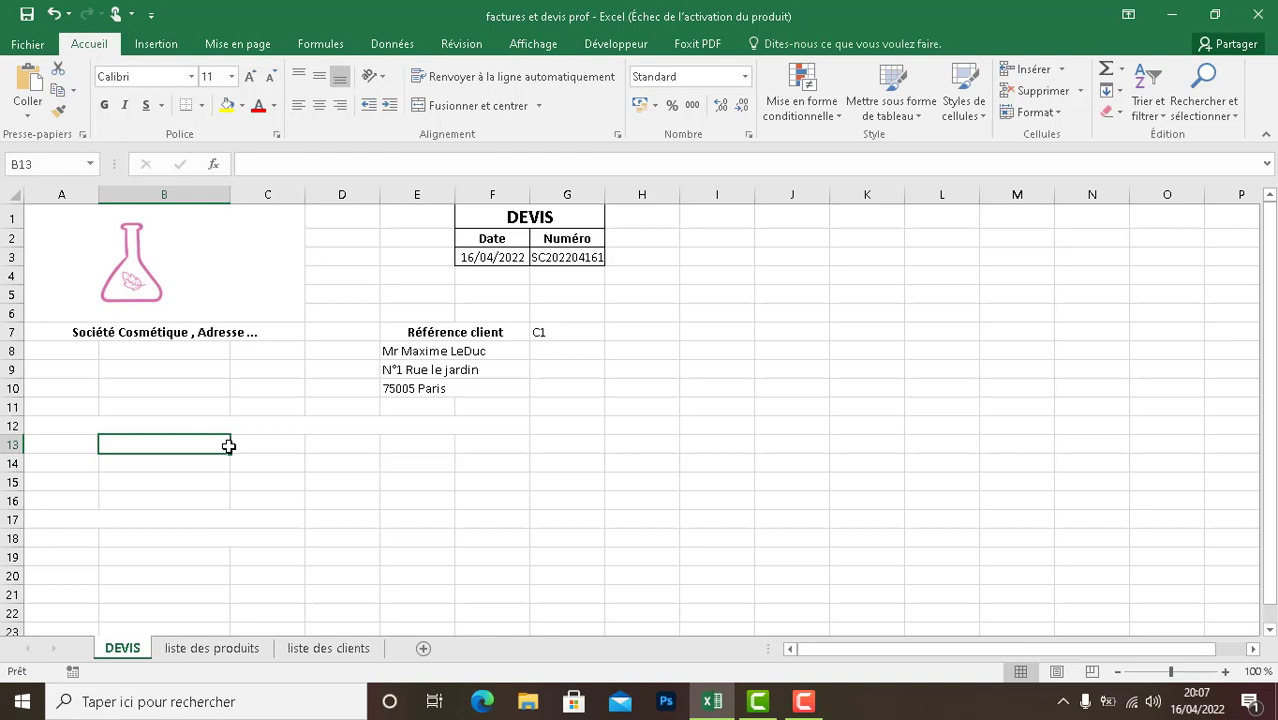
# - Enter the mention "Dispensé d'immatriculation en application de l'article L 123-1-1 du code de commerce." in merged cell A12
pyautogui.doubleClick(71, 425)
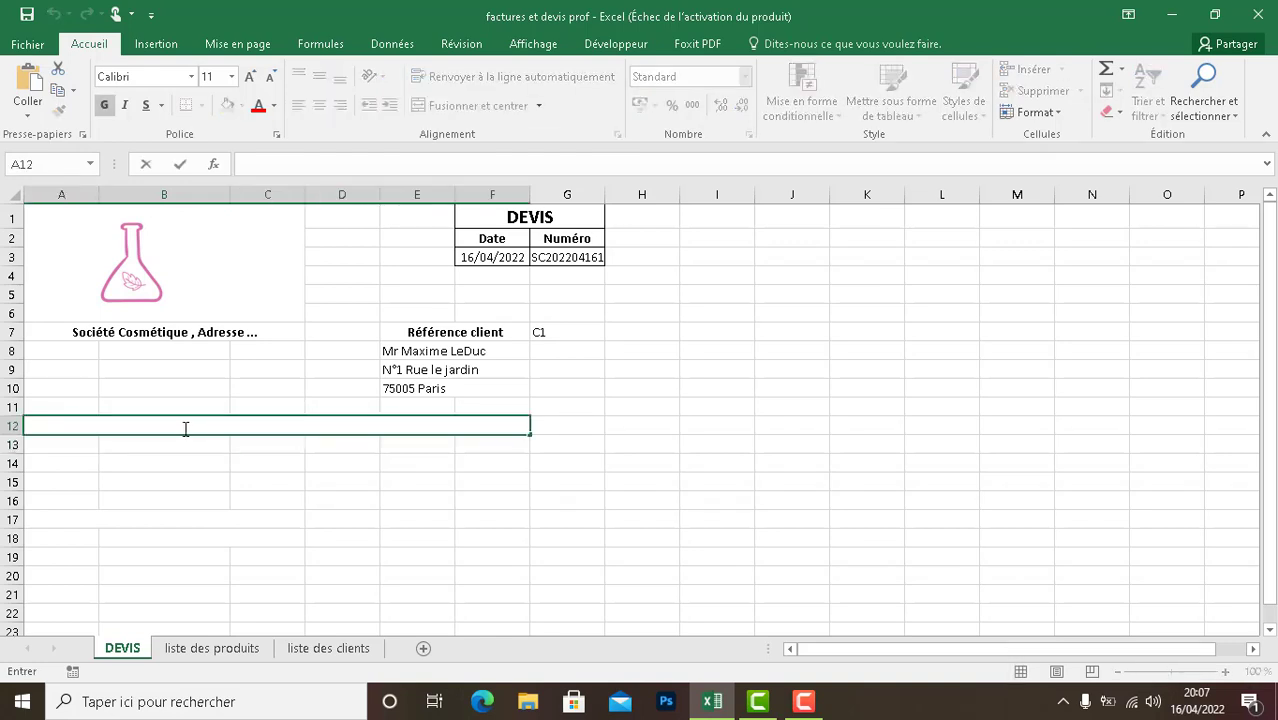
pyautogui.write('Dispensé ')
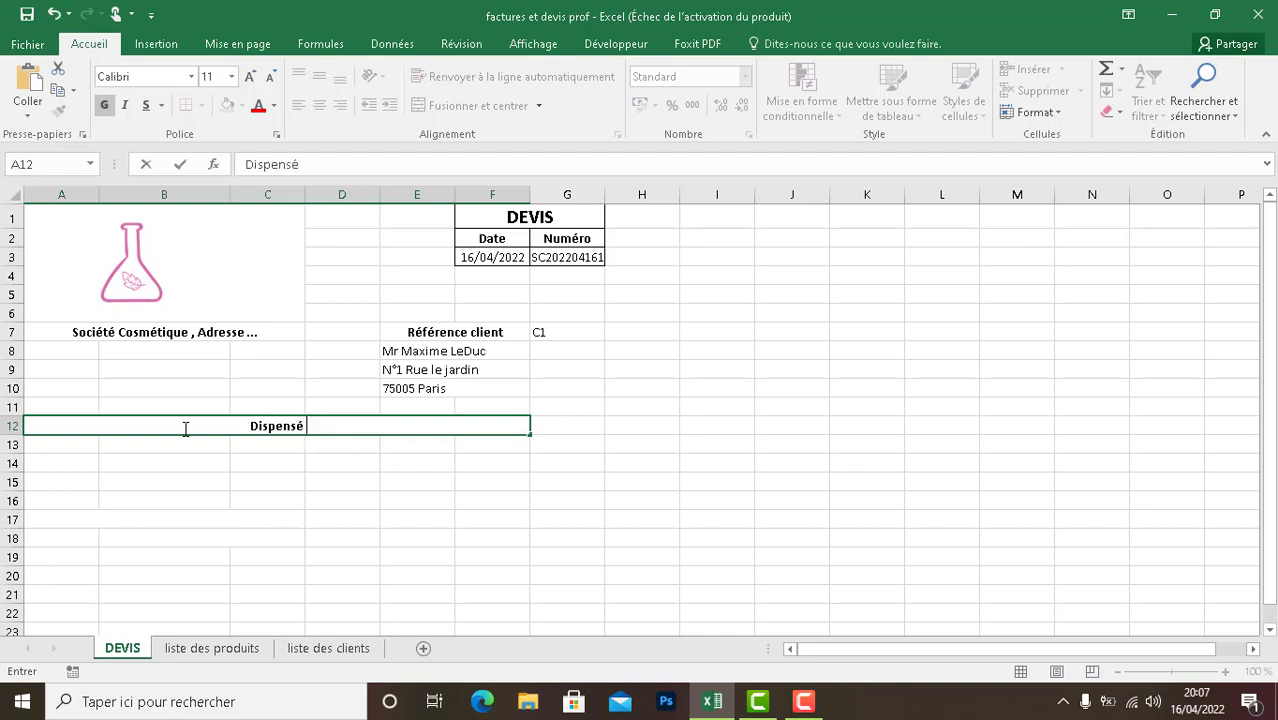
pyautogui.write("d'immatriculation")
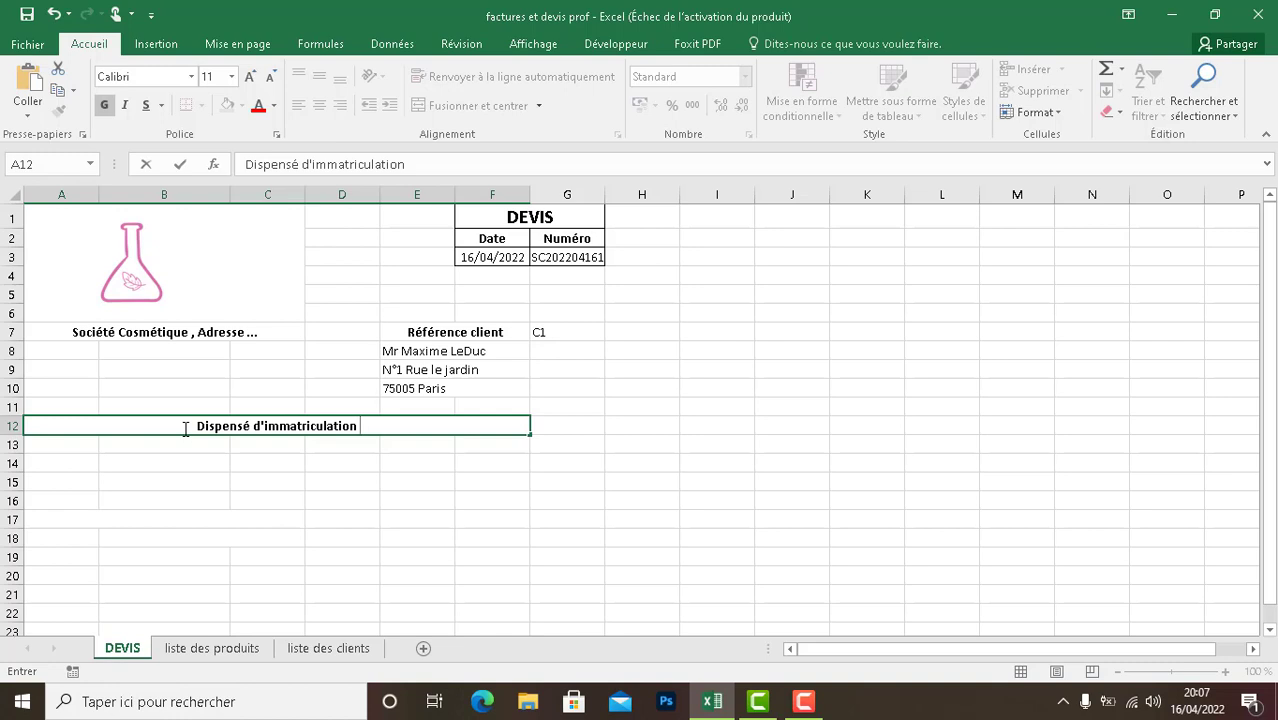
pyautogui.write('en applica')
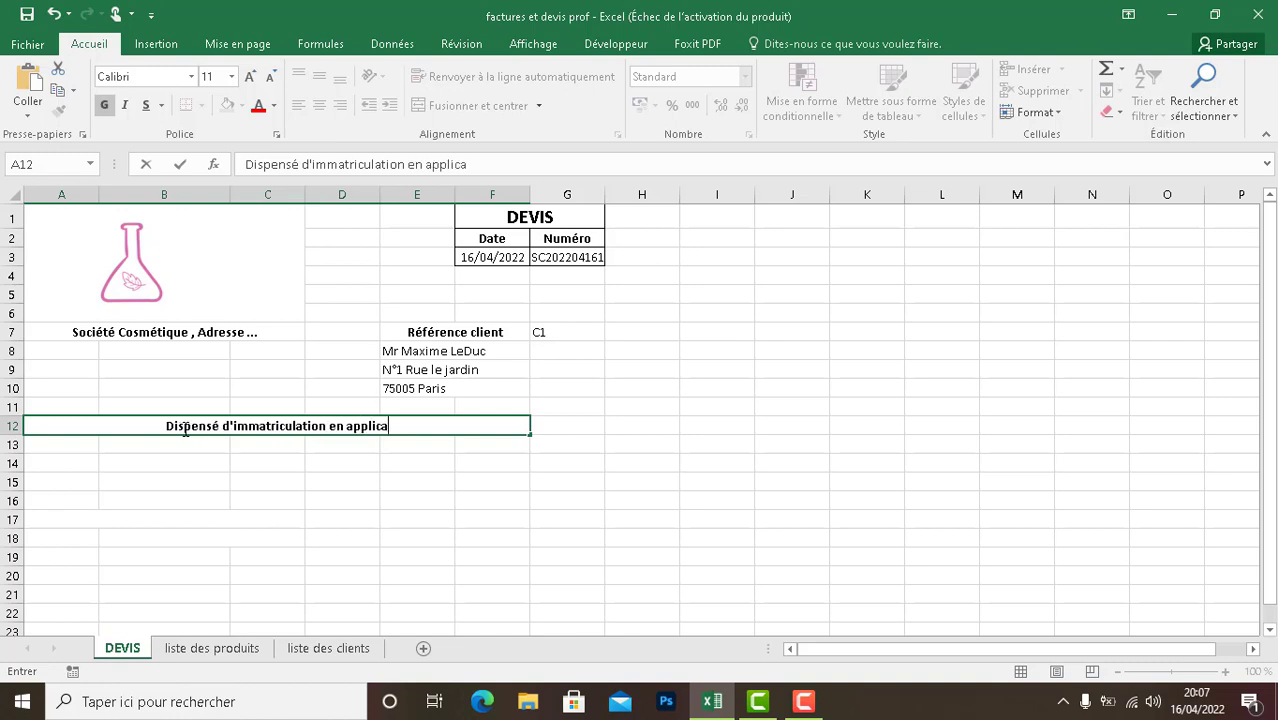
pyautogui.write("tion de l'artic")
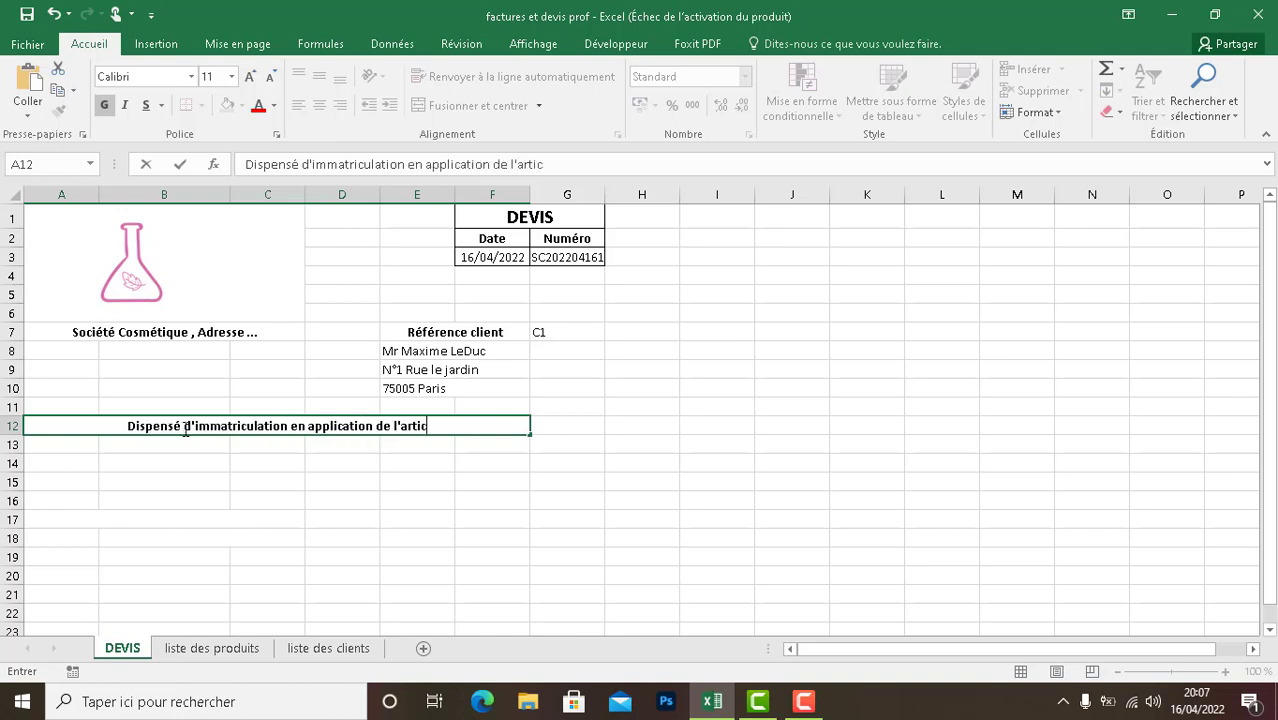
pyautogui.write('le L')
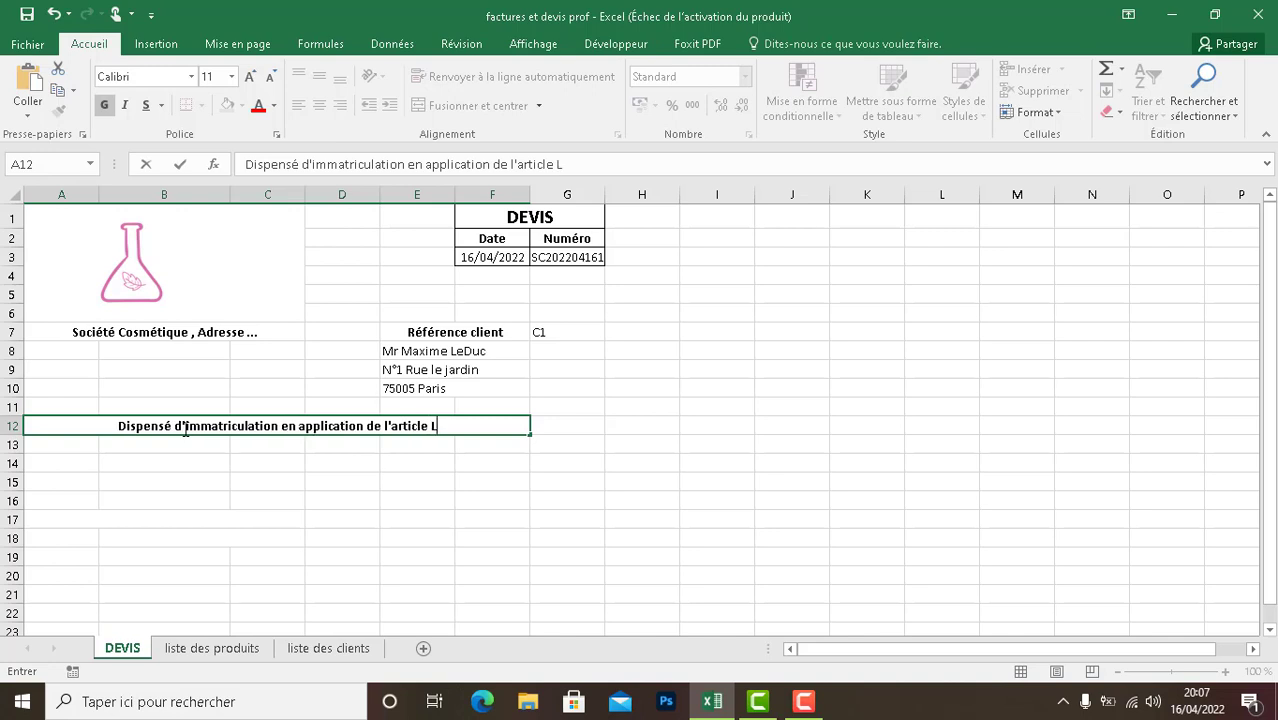
pyautogui.write(' 123')
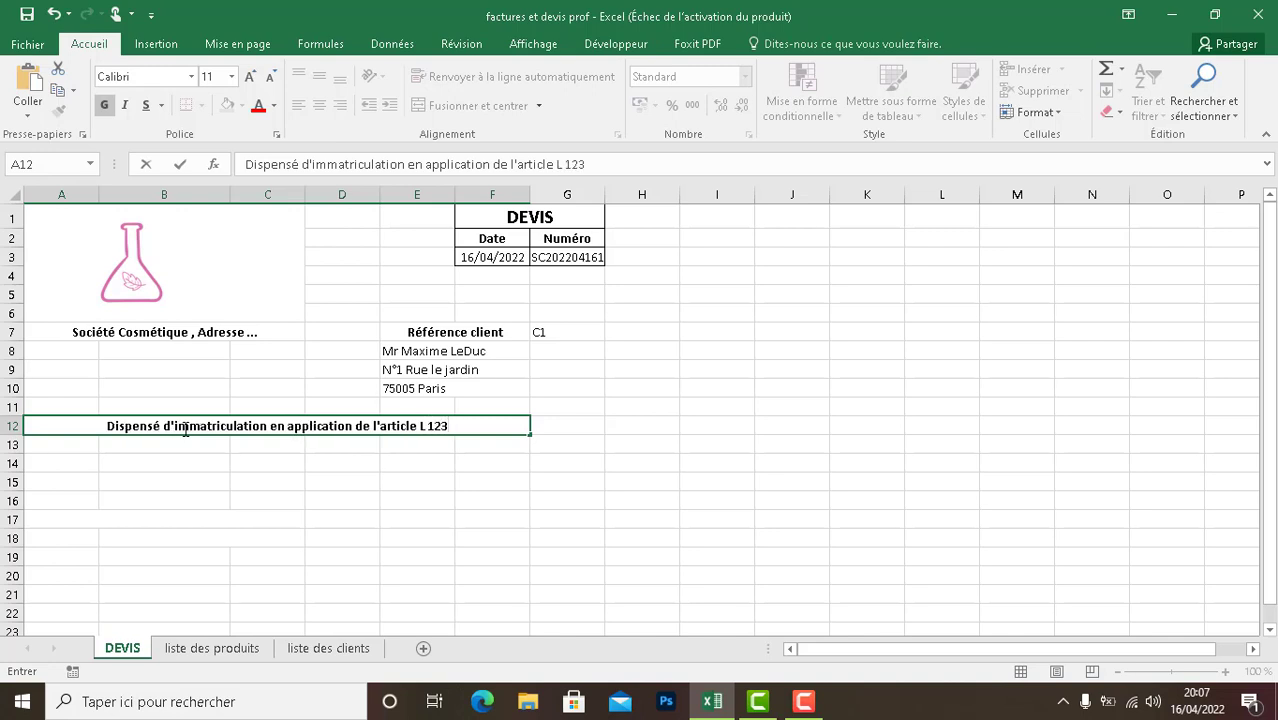
pyautogui.write('-1')
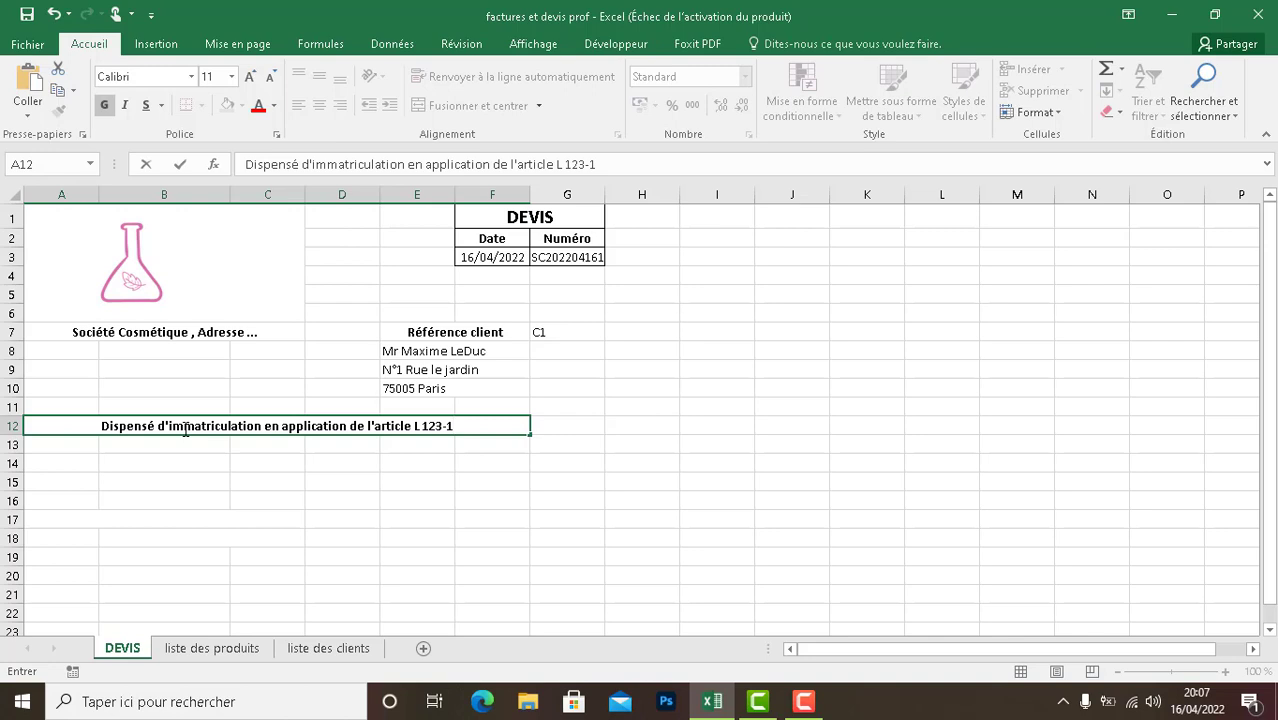
pyautogui.write('-1')
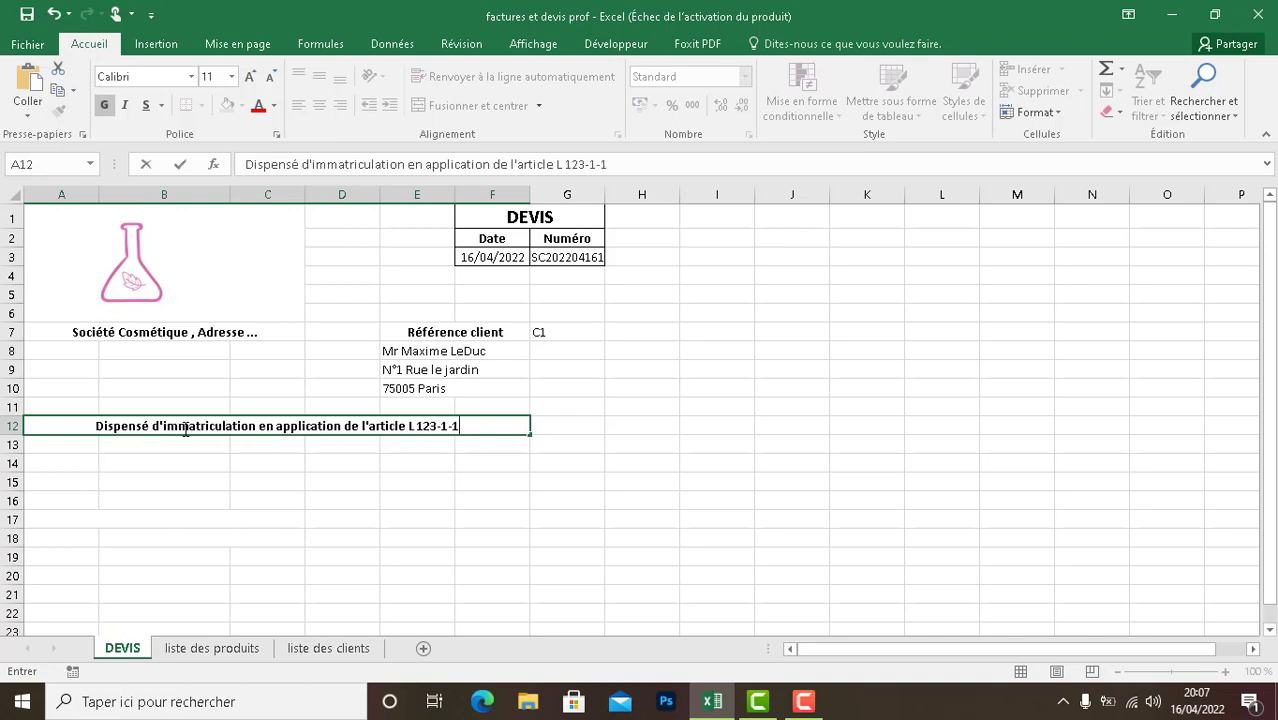
pyautogui.write(' du')
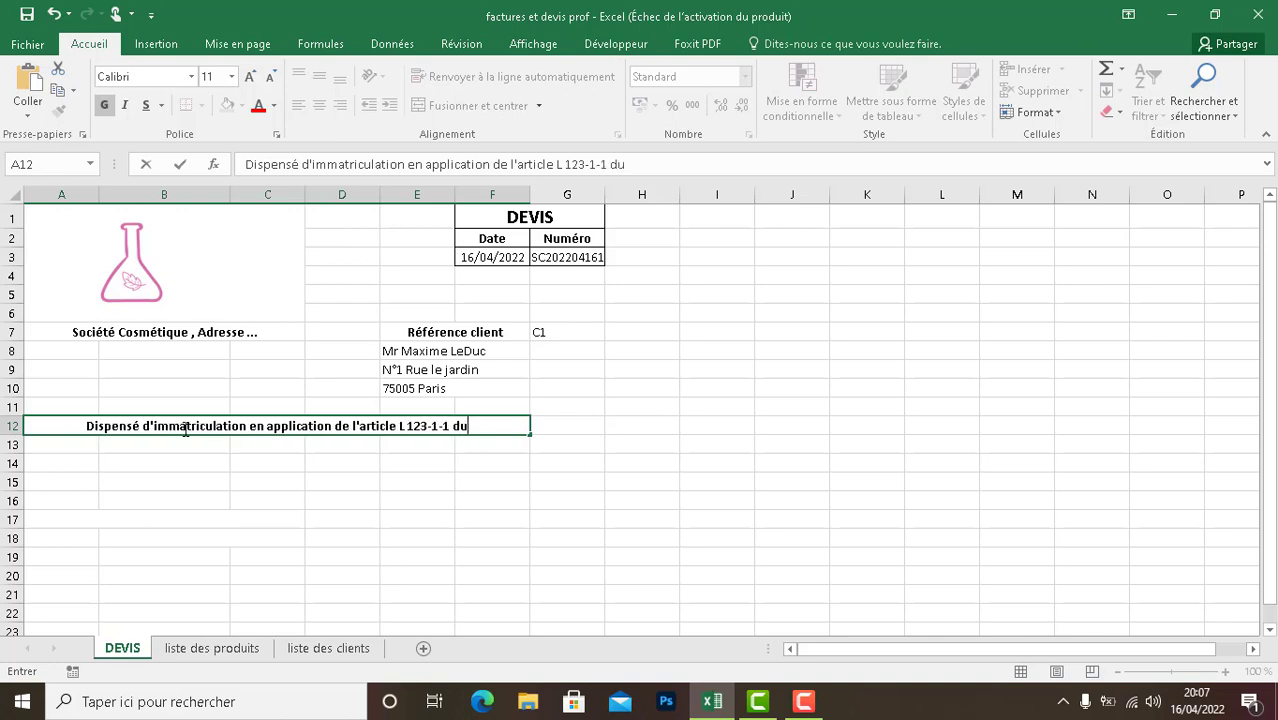
pyautogui.write(' code d')
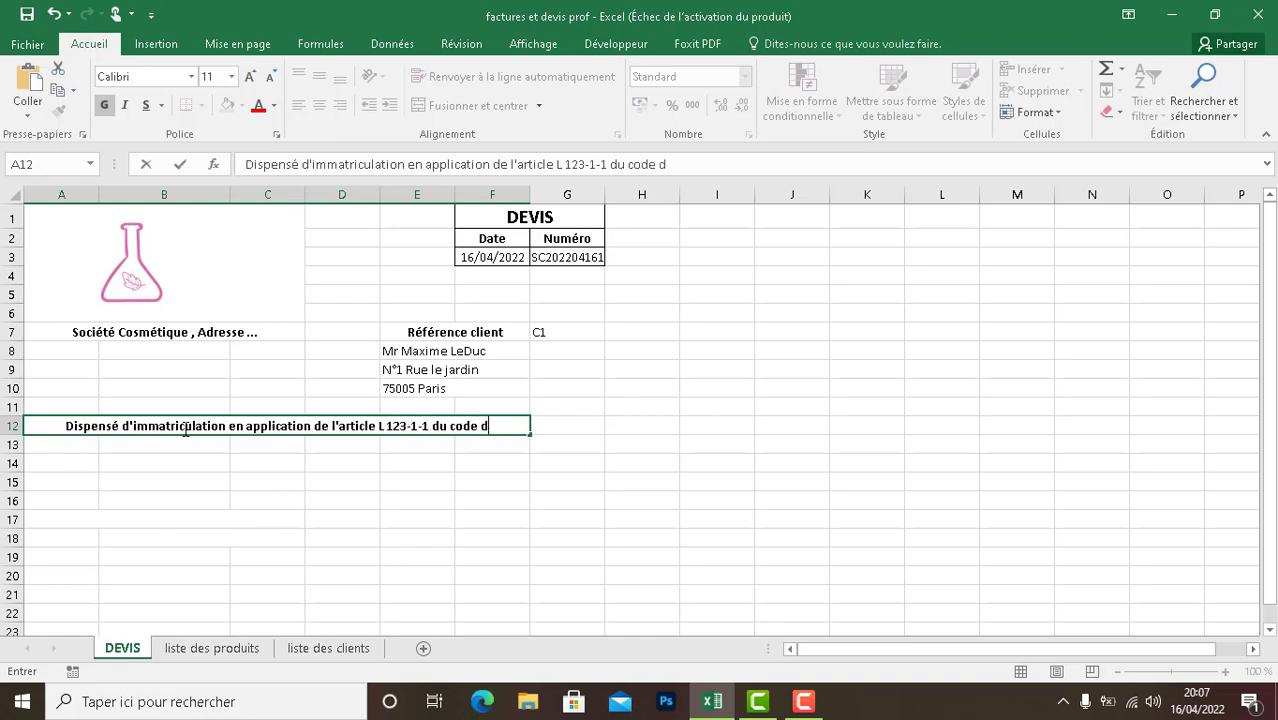
pyautogui.write('e commerce')
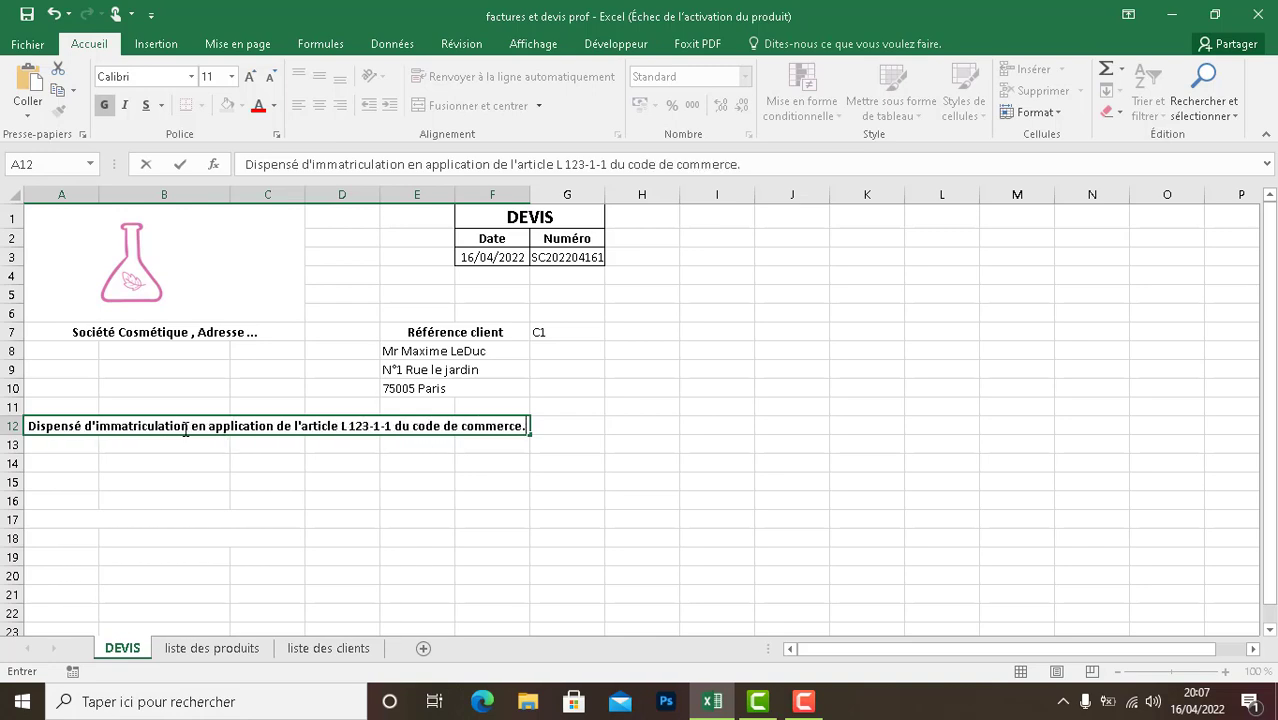
pyautogui.write('.')
# - Enter the label "Estimation de la durée de la prestation :" in cell A13
pyautogui.click(71, 451)
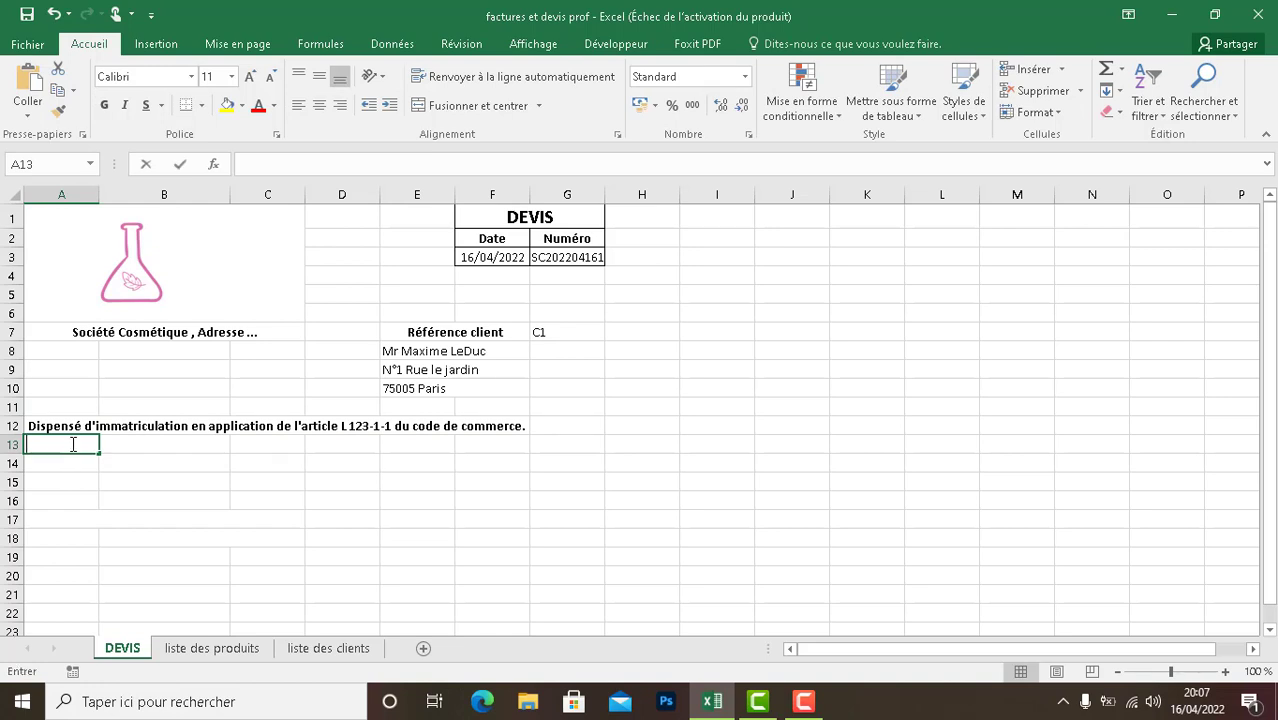
pyautogui.write('Estimation de la f')
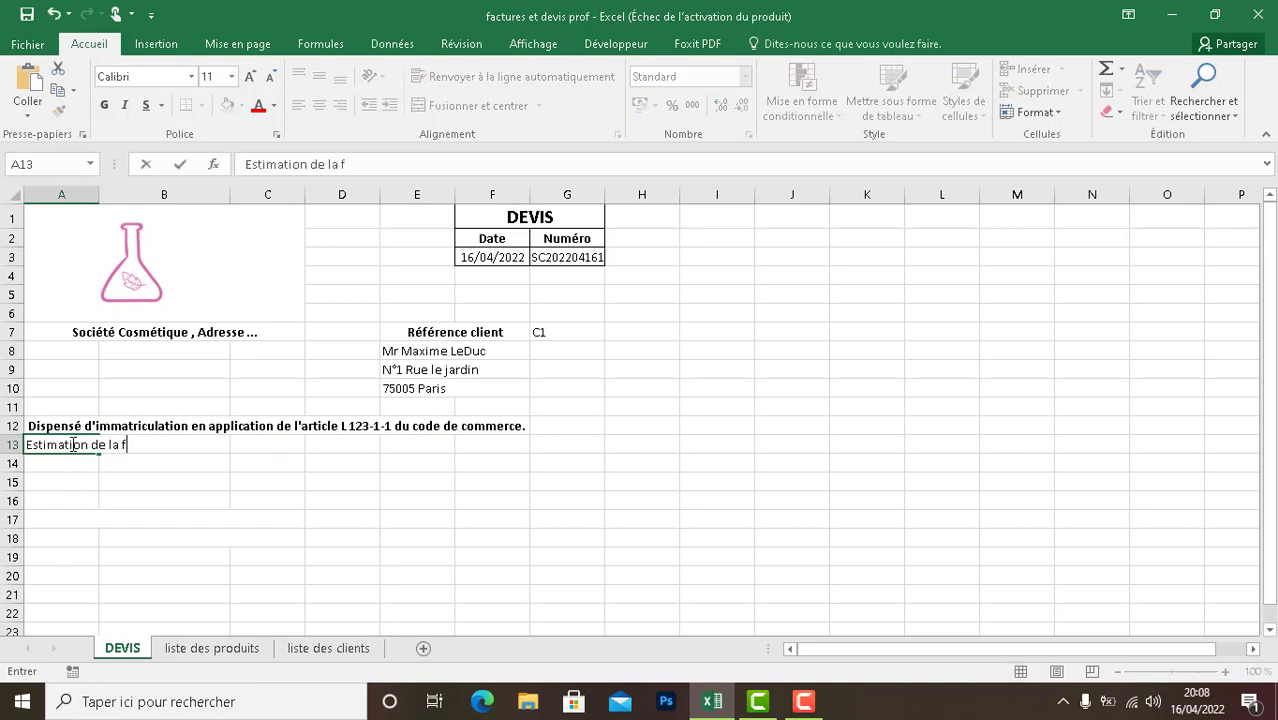
pyautogui.press('BackSpace')
pyautogui.write('durée de la prestatio')
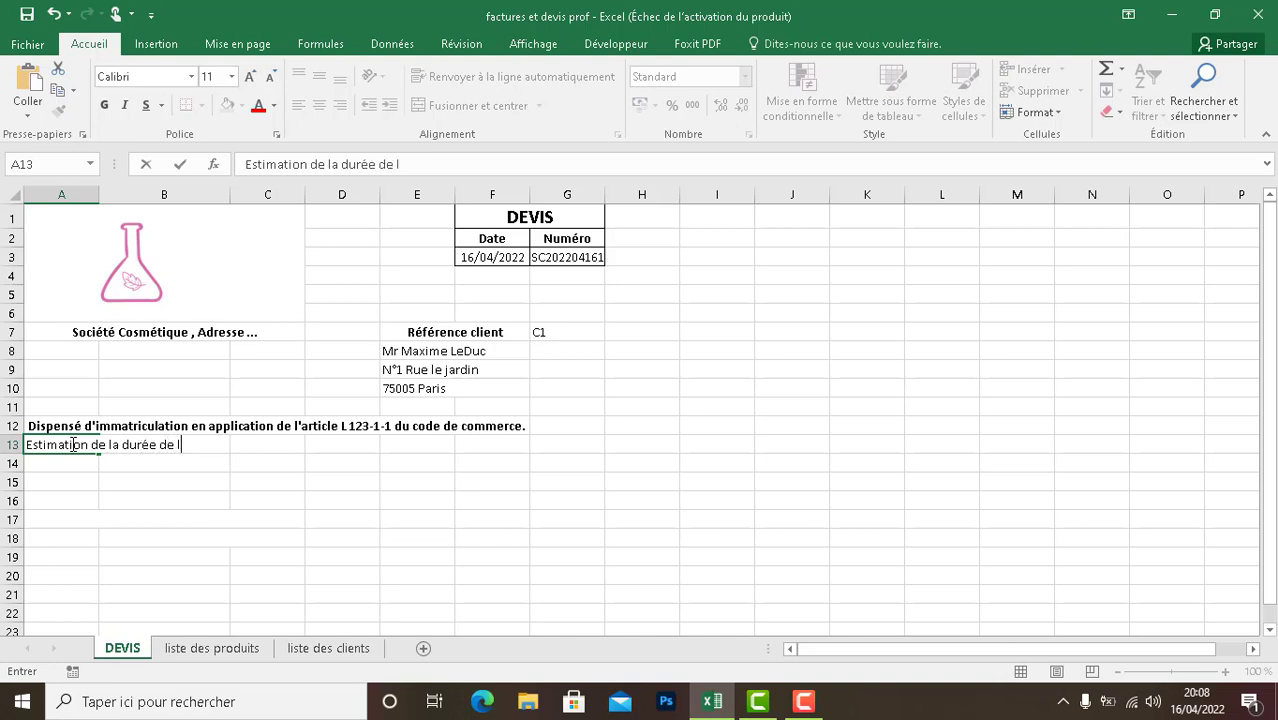
pyautogui.write('n :')
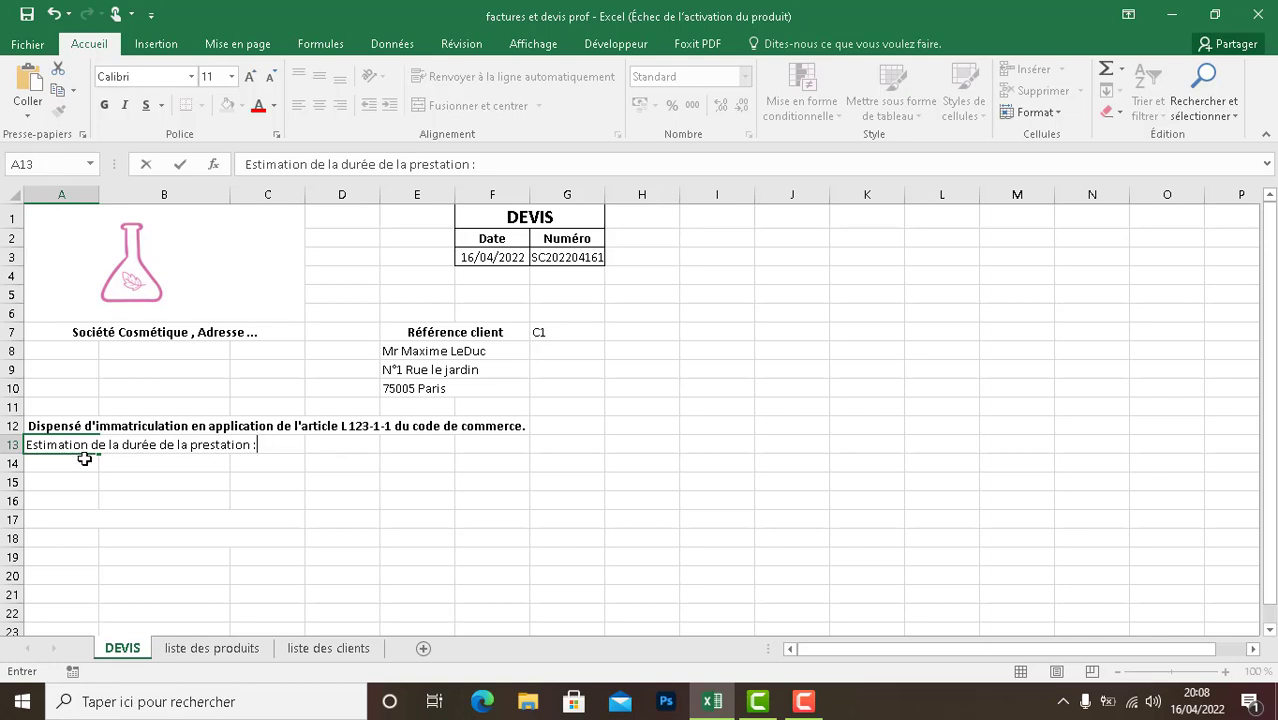
# - Make the service duration estimate line in cells A13:C13 bold
pyautogui.moveTo(86, 462); pyautogui.dragTo(104, 465)
pyautogui.moveTo(271, 450); pyautogui.dragTo(42, 438)
pyautogui.click(104, 105)
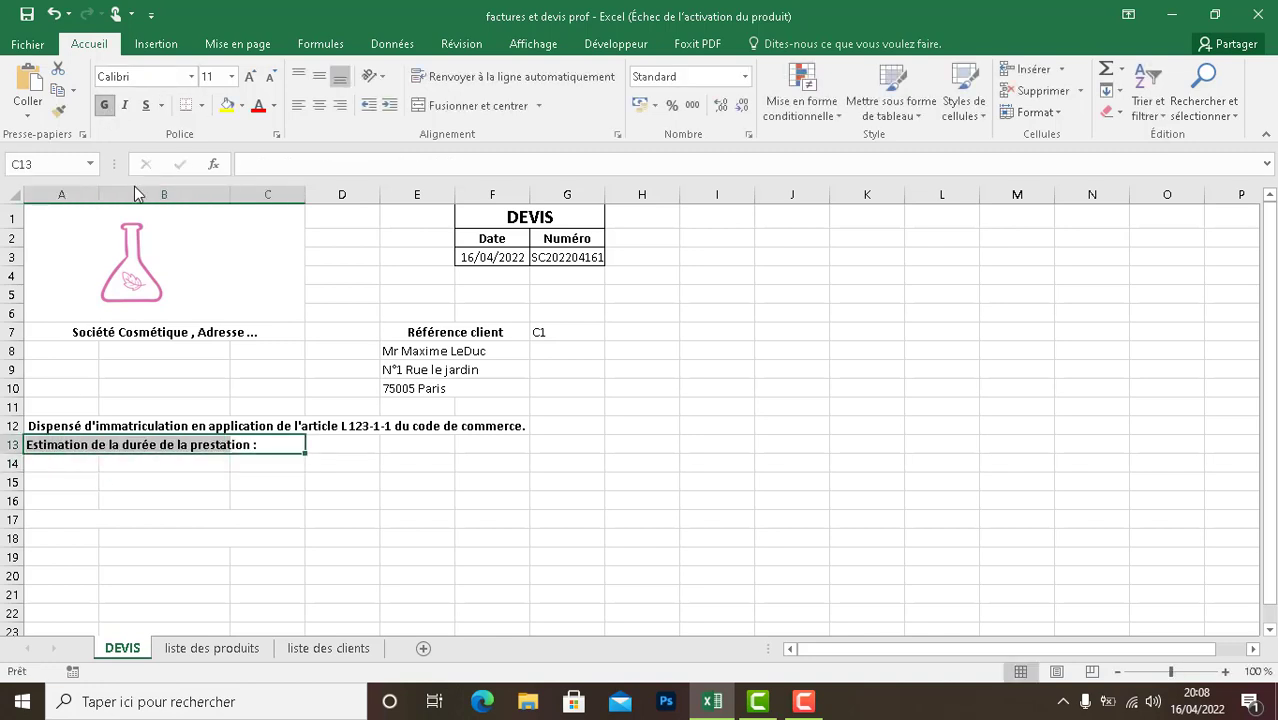
pyautogui.click(265, 522)
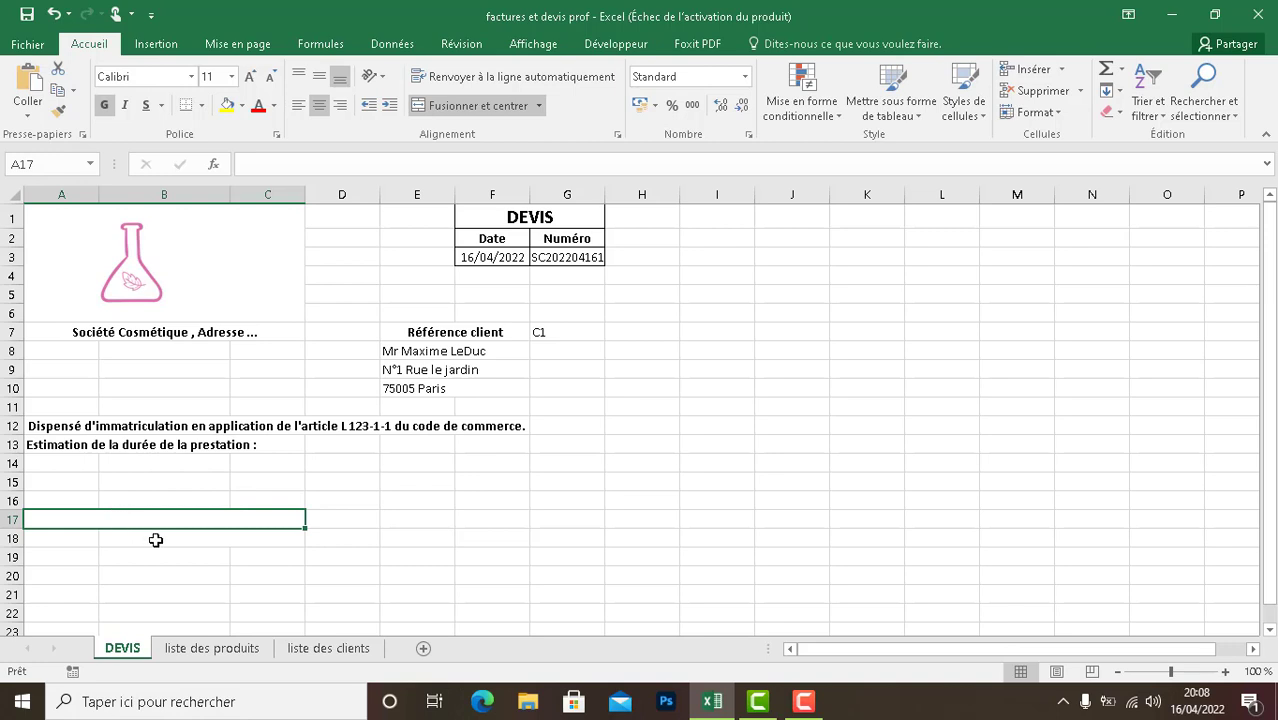
pyautogui.click(155, 538)
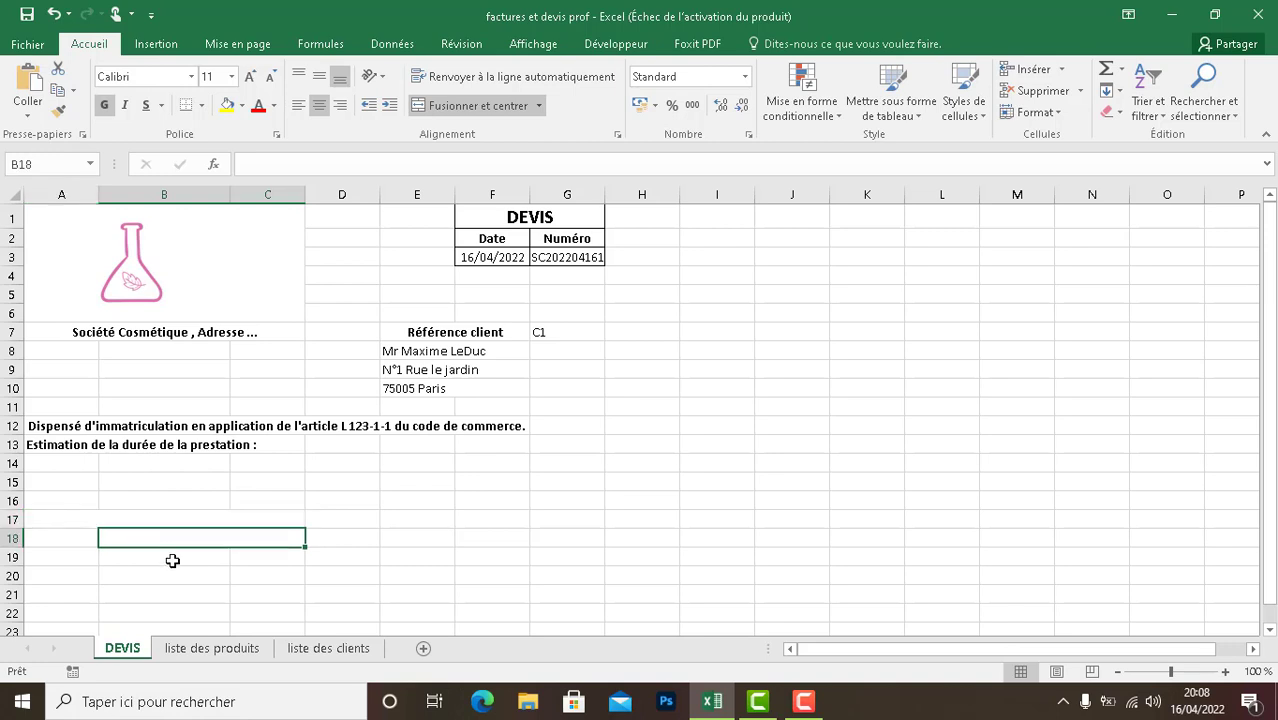
# - Enter the table headers Référence, Prestation and Quantité in cells A15, B15 and C15
pyautogui.click(79, 480)
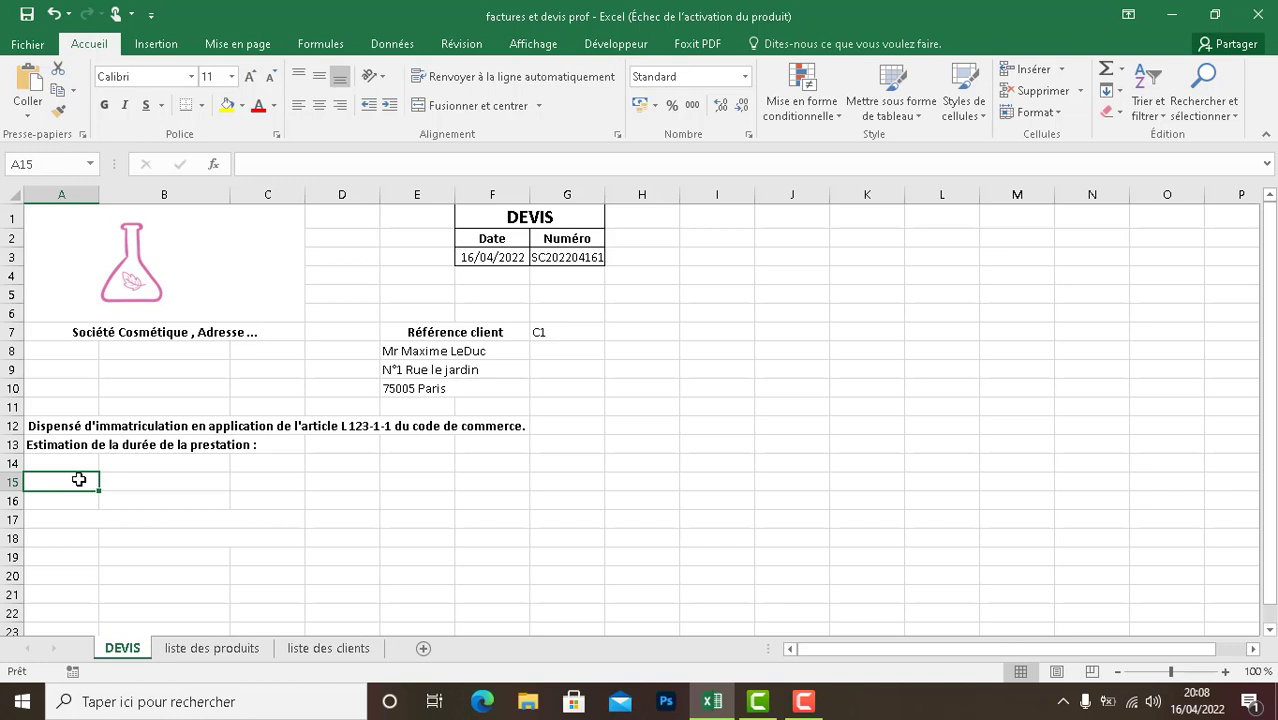
pyautogui.write('Référe')
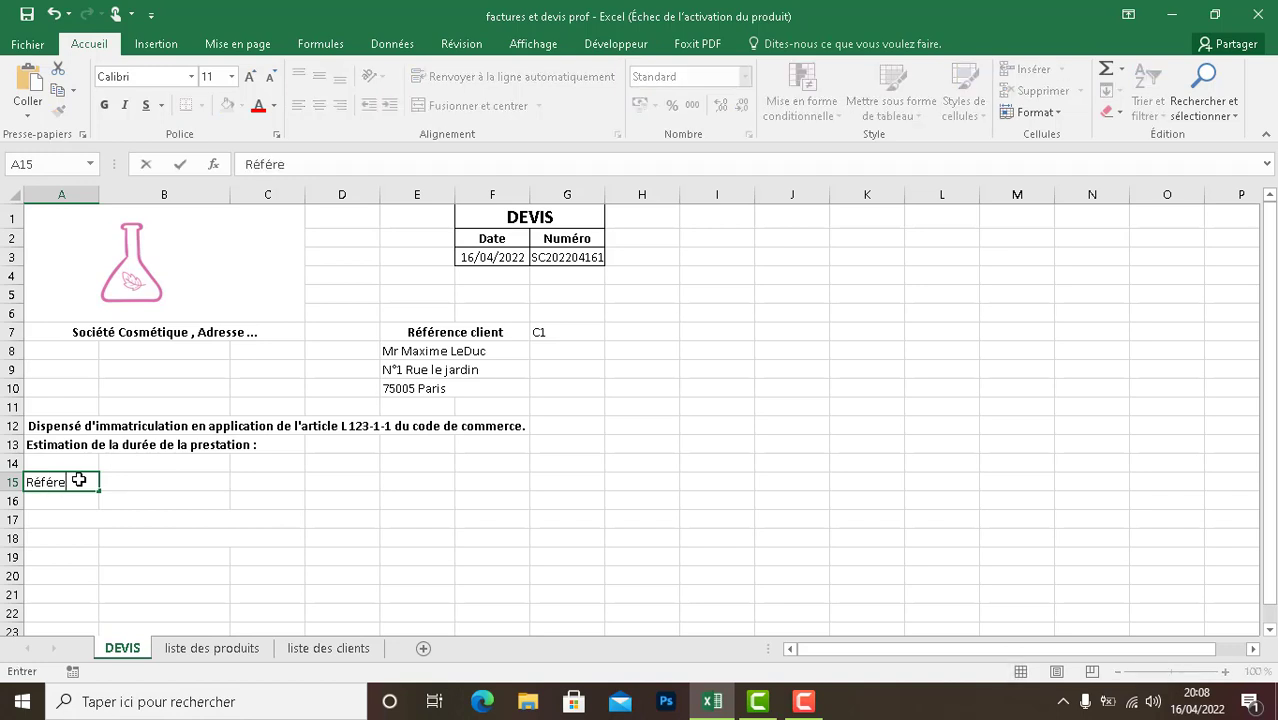
pyautogui.write('nce')
pyautogui.click(143, 481)
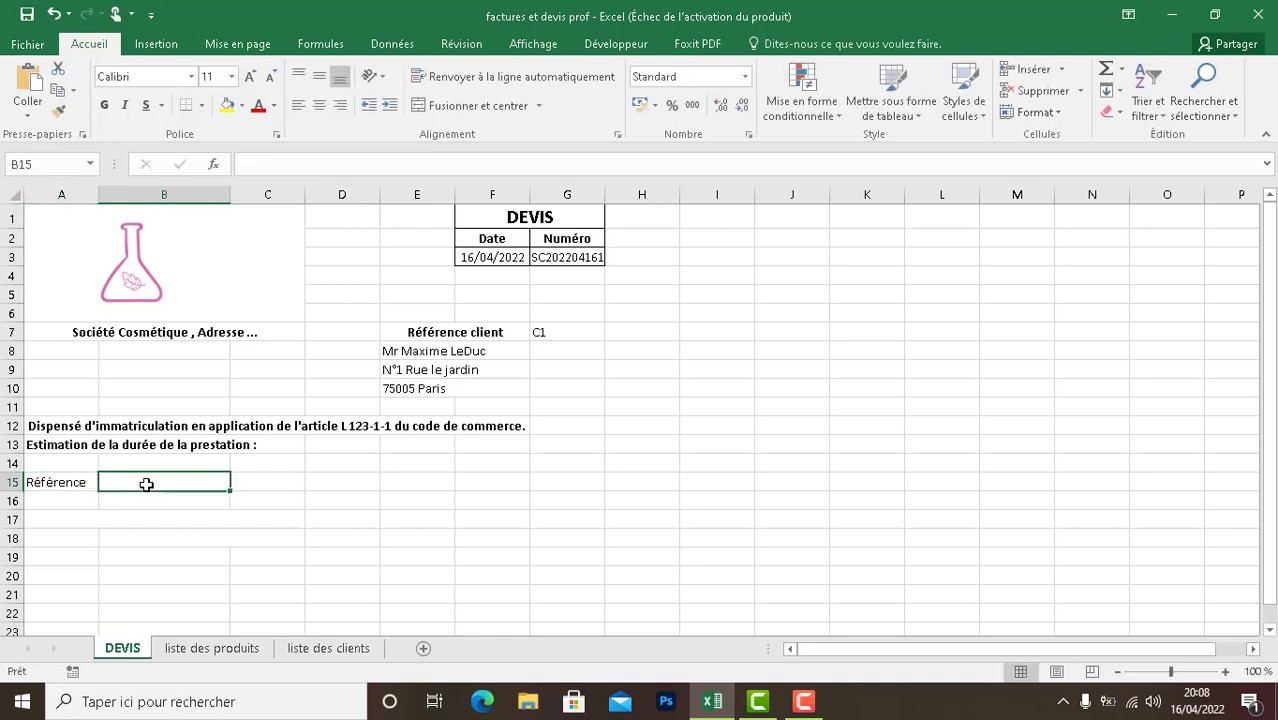
pyautogui.write('Prestation')
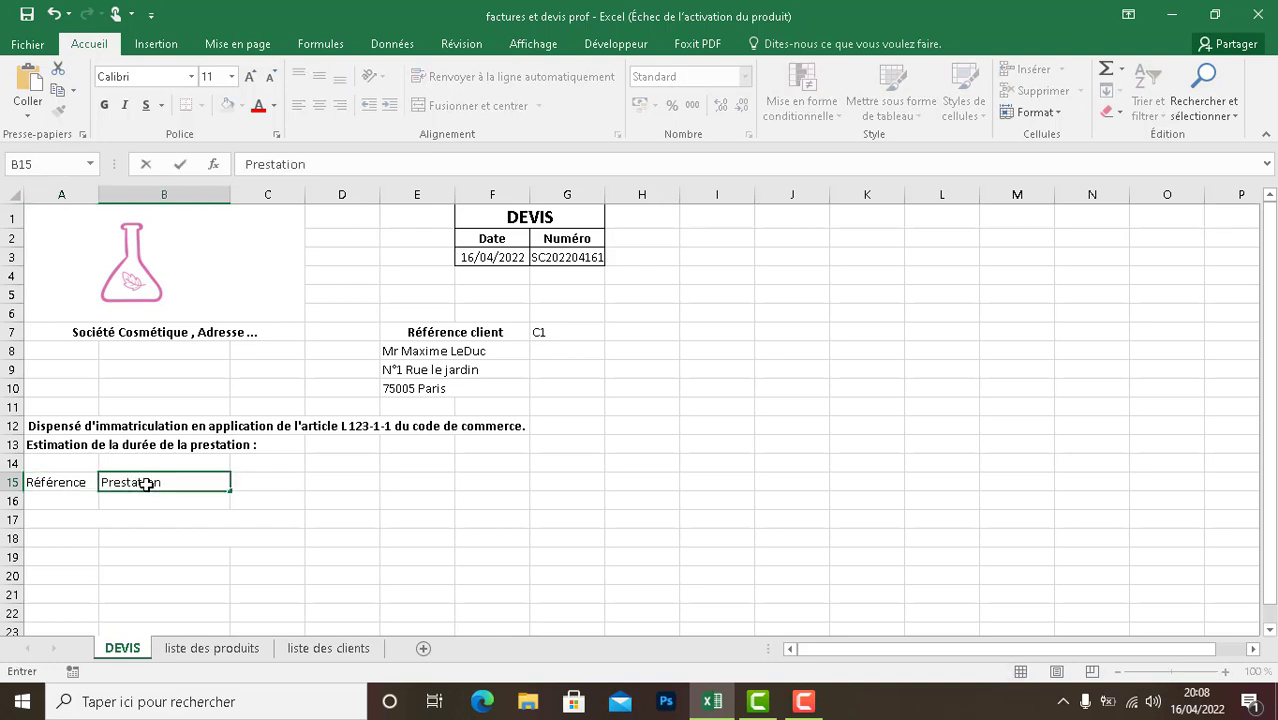
pyautogui.click(288, 485)
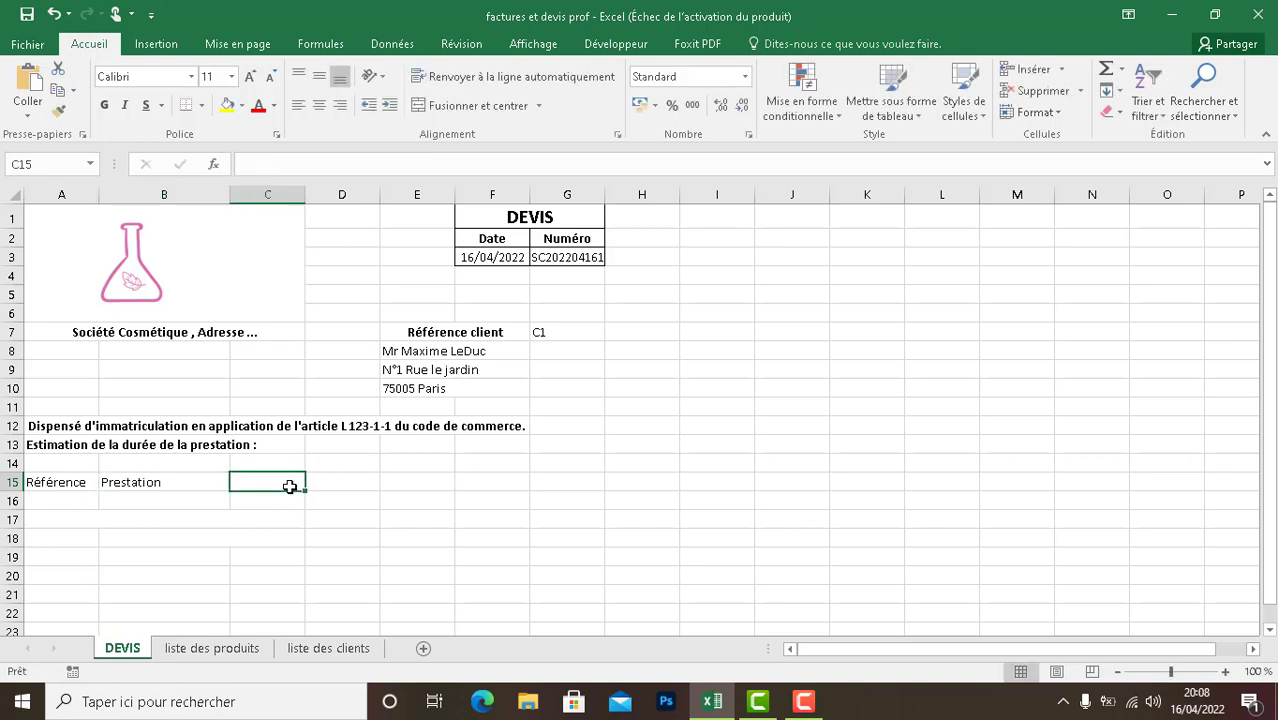
pyautogui.write('Quantité')
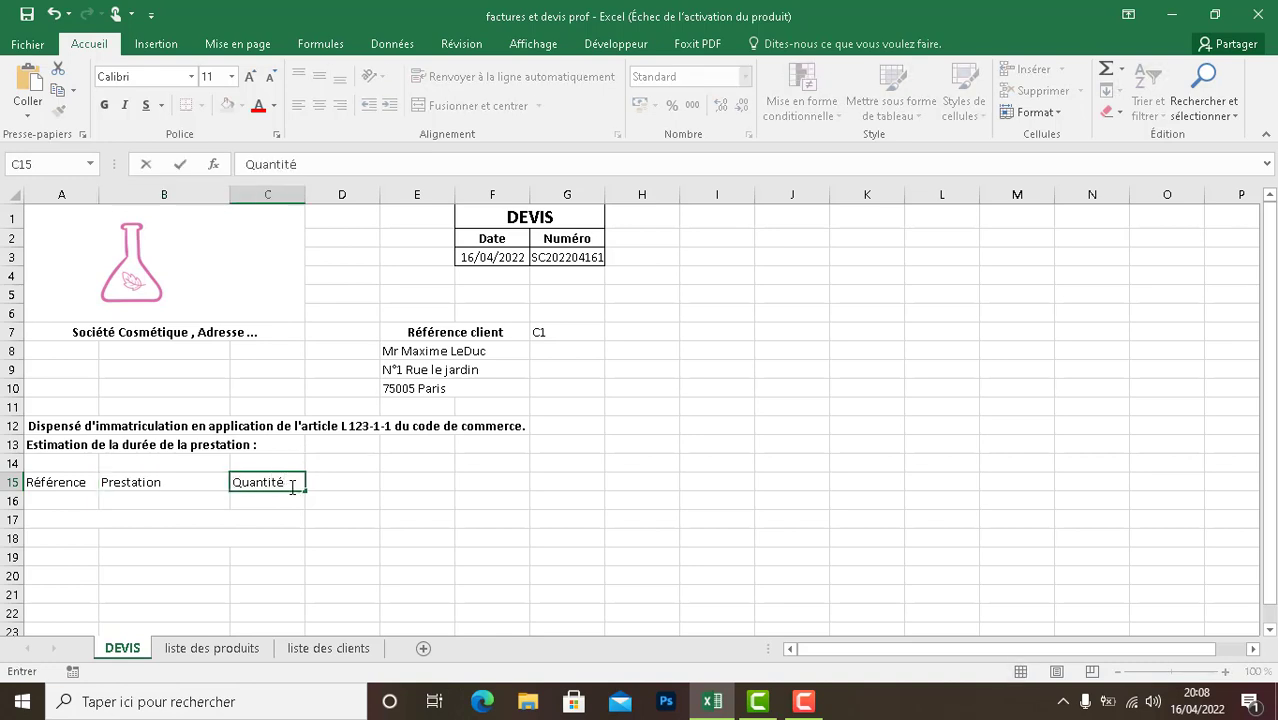
# - Complete the table header row with Prix Unitaire in D15 and Total in E15
pyautogui.click(327, 483)
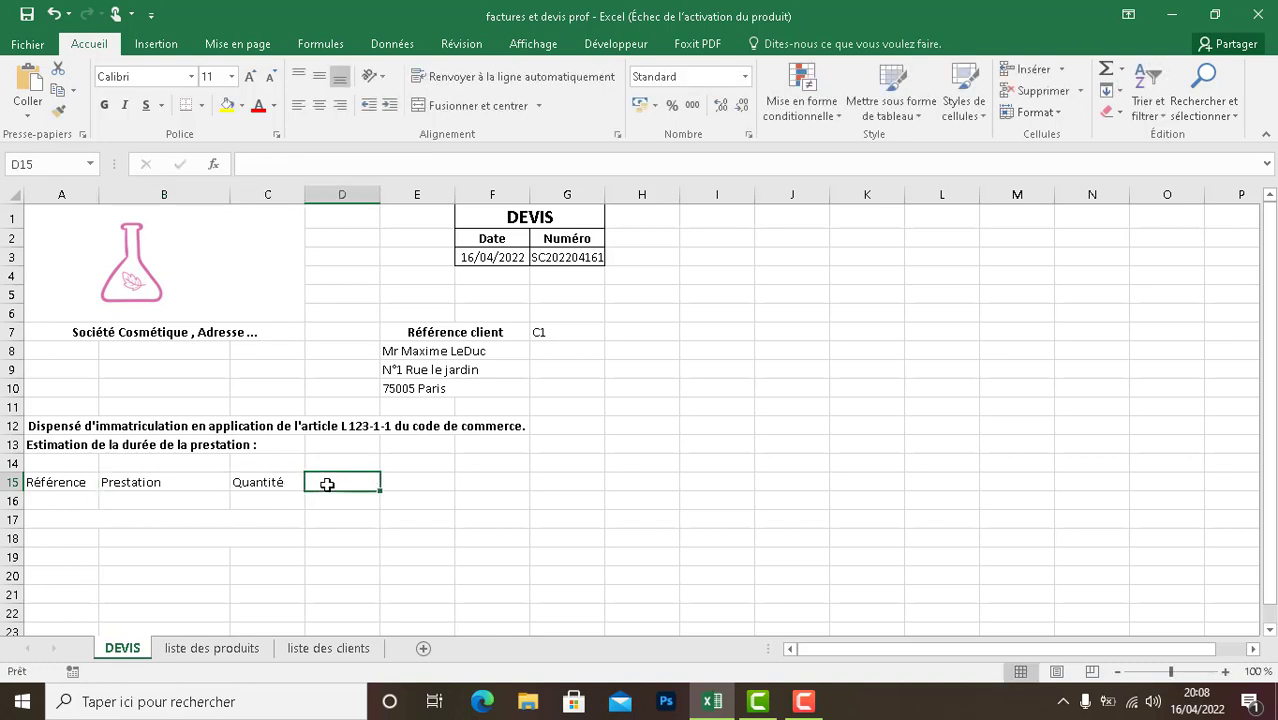
pyautogui.write('Priwx')
pyautogui.press('BackSpace')
pyautogui.press('BackSpace')
pyautogui.write('x IU')
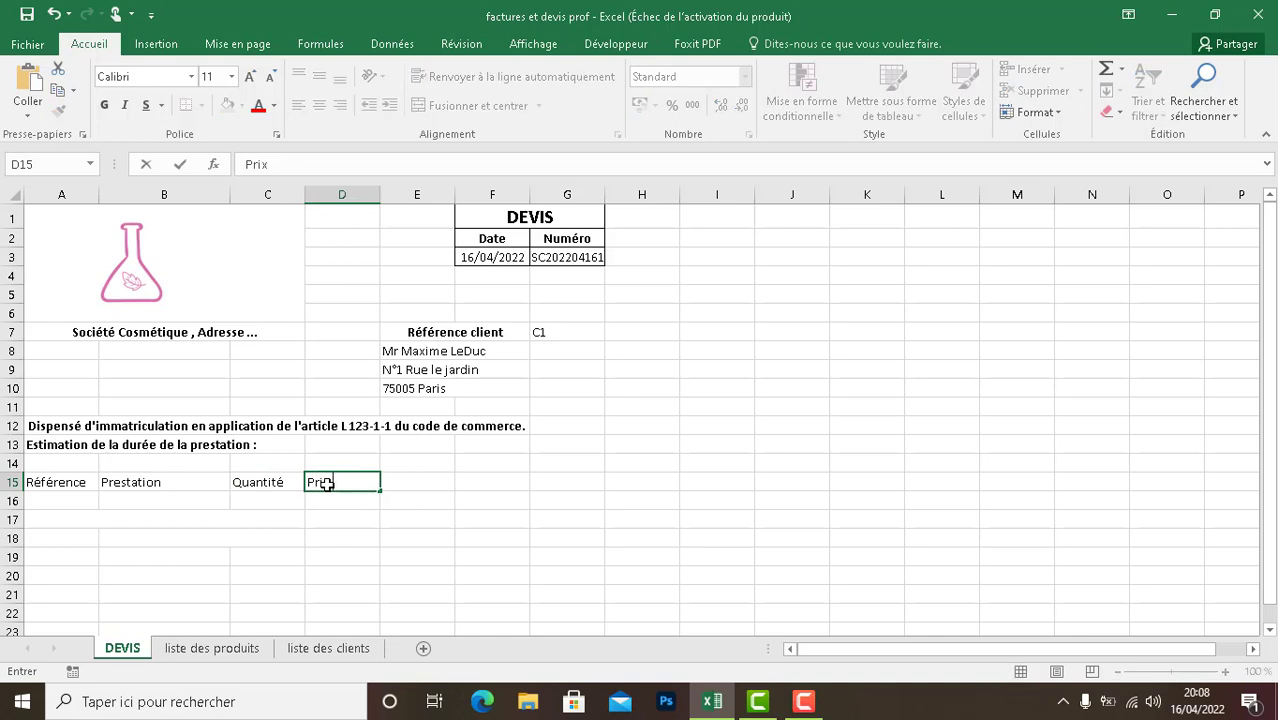
pyautogui.press('BackSpace')
pyautogui.press('BackSpace')
pyautogui.write('Unitaire')
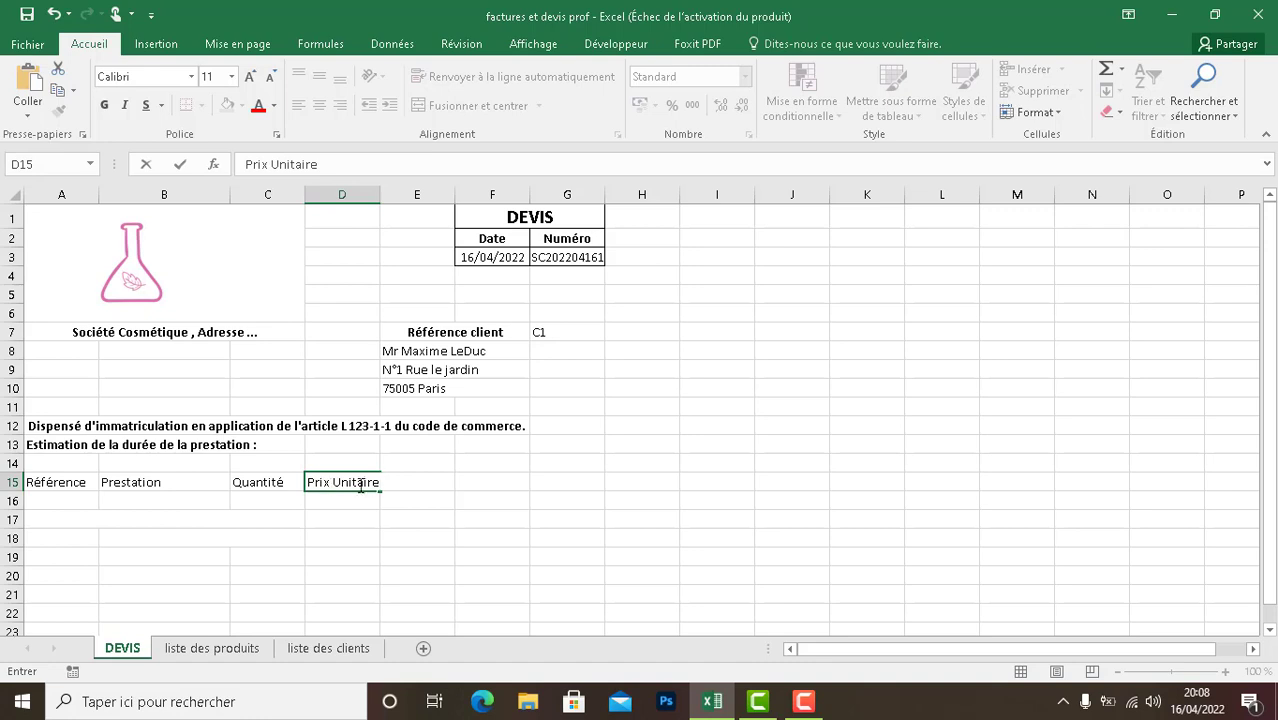
pyautogui.click(429, 481)
pyautogui.click(457, 481)
pyautogui.click(421, 481)
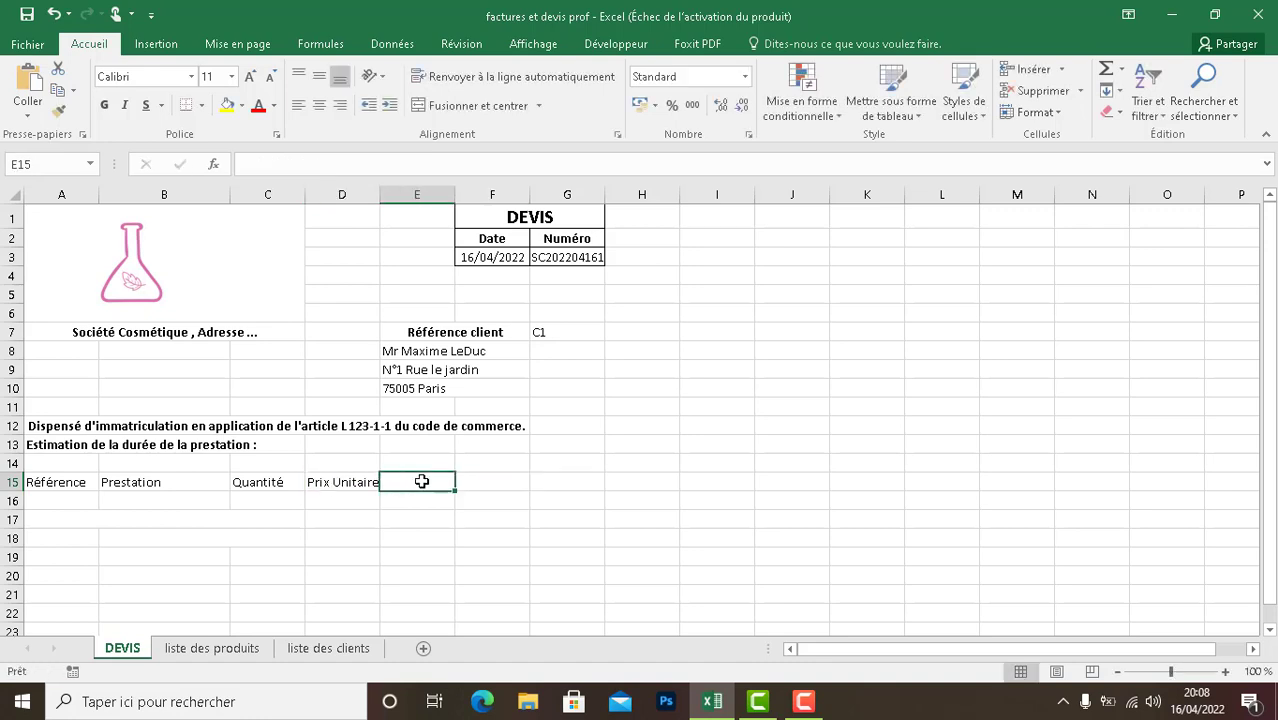
pyautogui.write('Total')
pyautogui.click(416, 498)
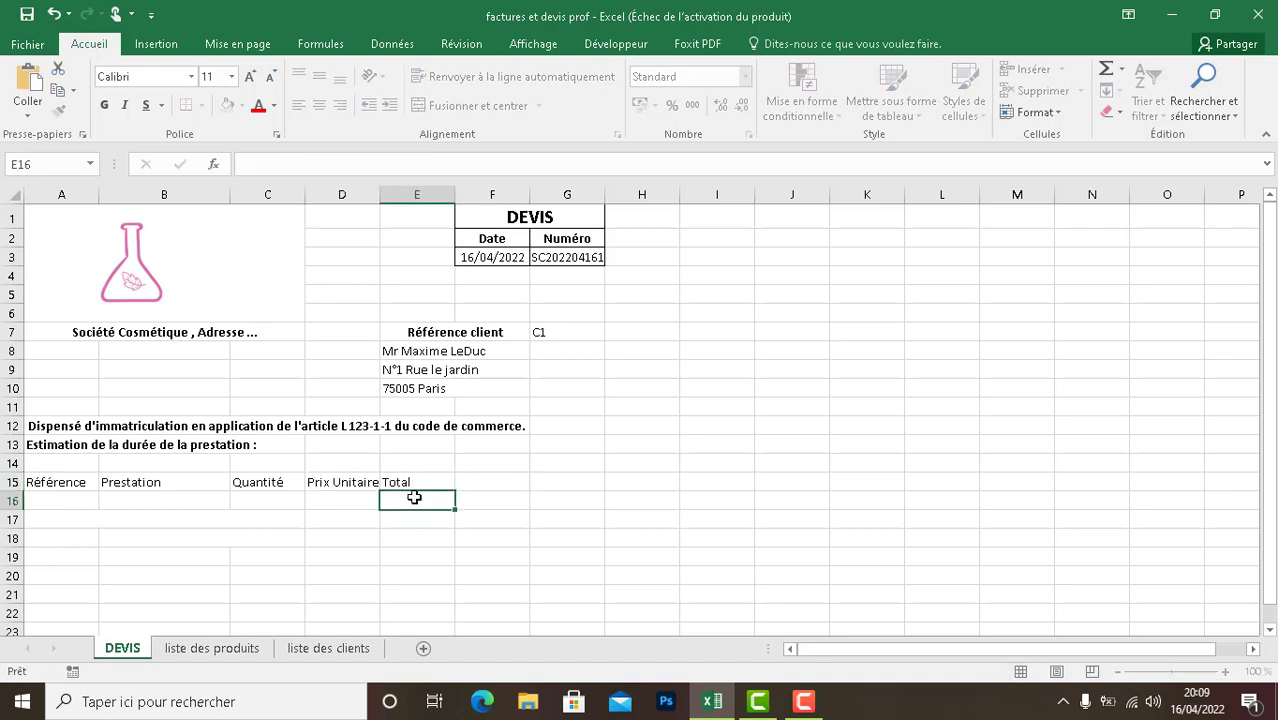
# - Center the table headers in cells A15:E15 and make them bold
pyautogui.click(412, 483)
pyautogui.moveTo(350, 481); pyautogui.dragTo(80, 484)
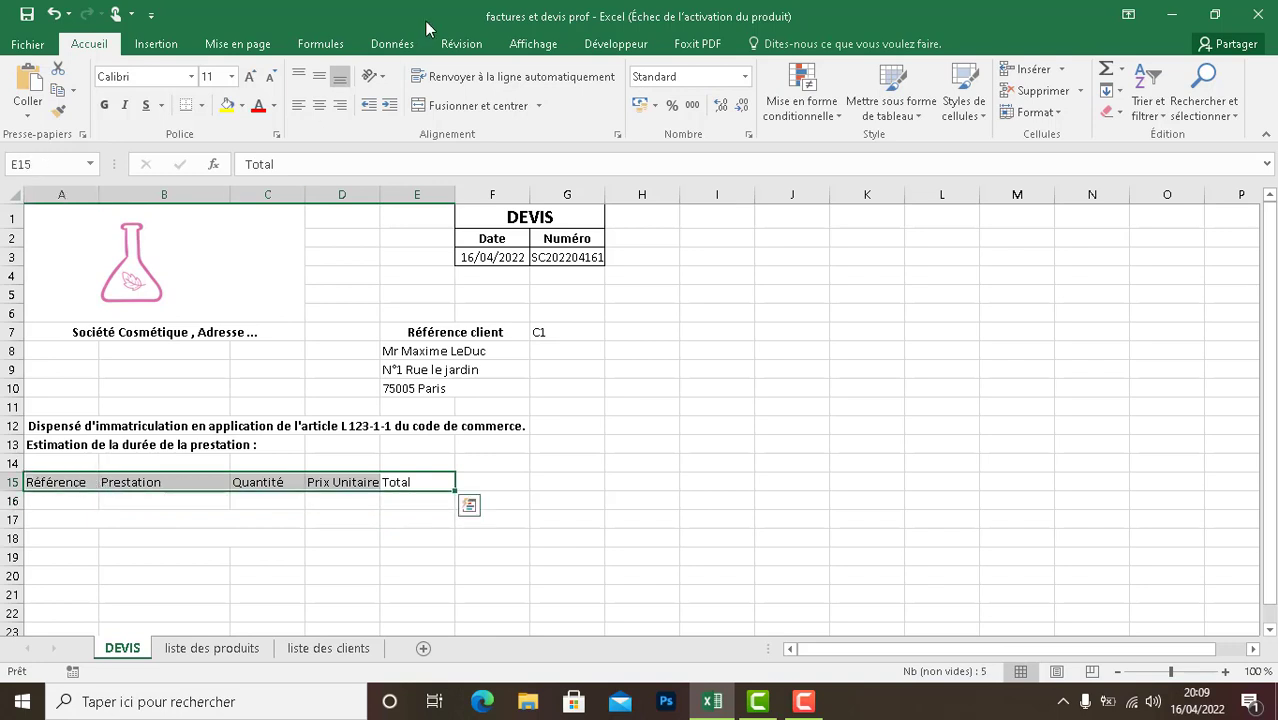
pyautogui.click(319, 105)
pyautogui.click(104, 105)
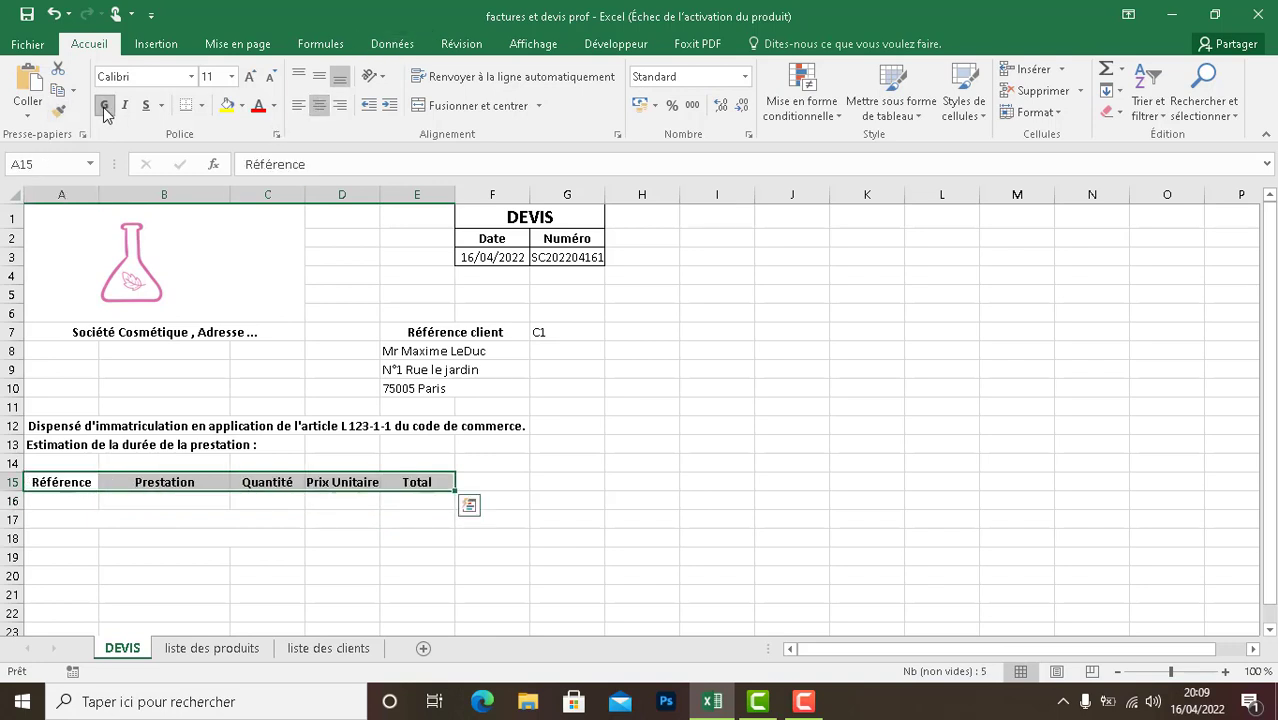
# - Unmerge cells A17:C17 and B18:C18 below the table headers
pyautogui.click(230, 521)
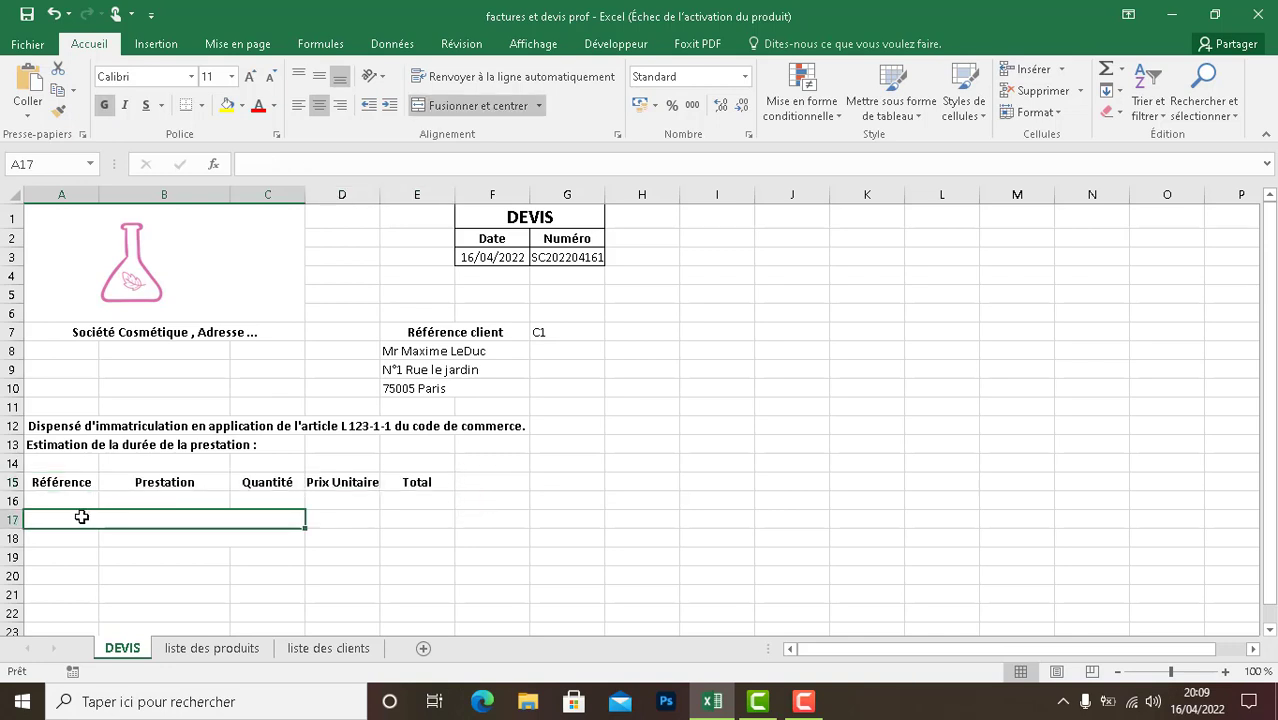
pyautogui.click(470, 105)
pyautogui.click(275, 538)
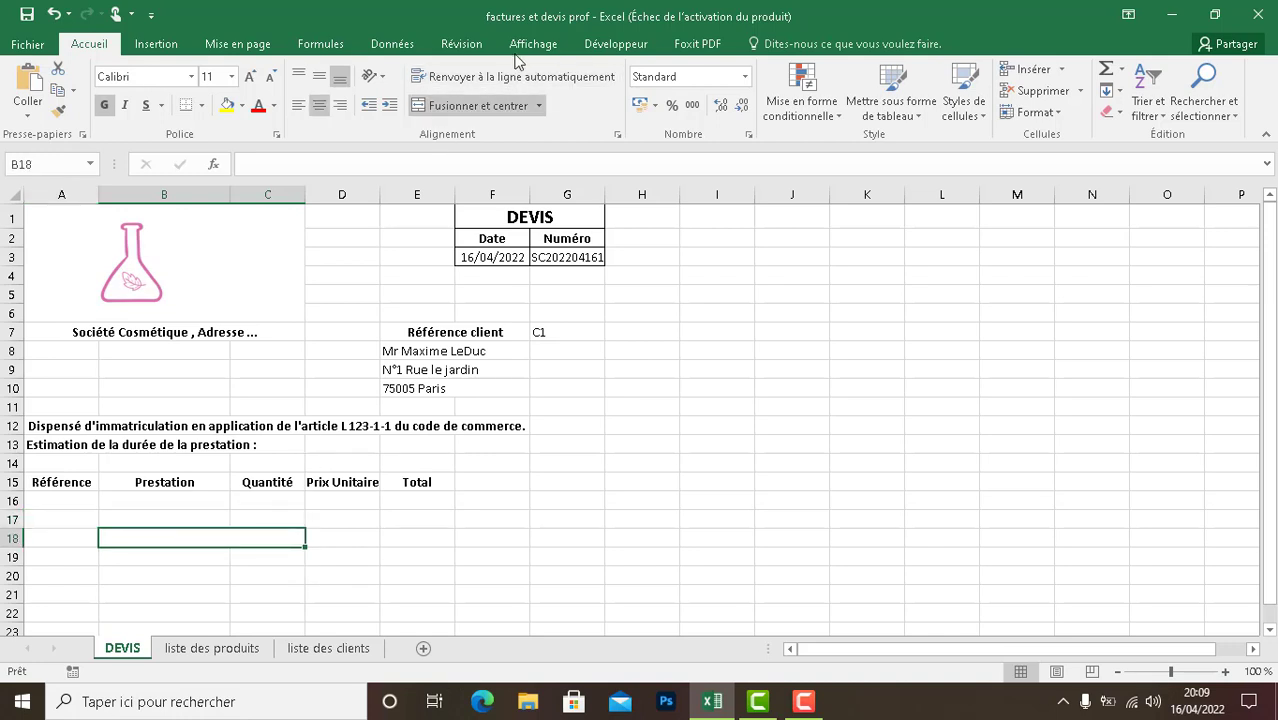
pyautogui.click(476, 108)
pyautogui.click(138, 558)
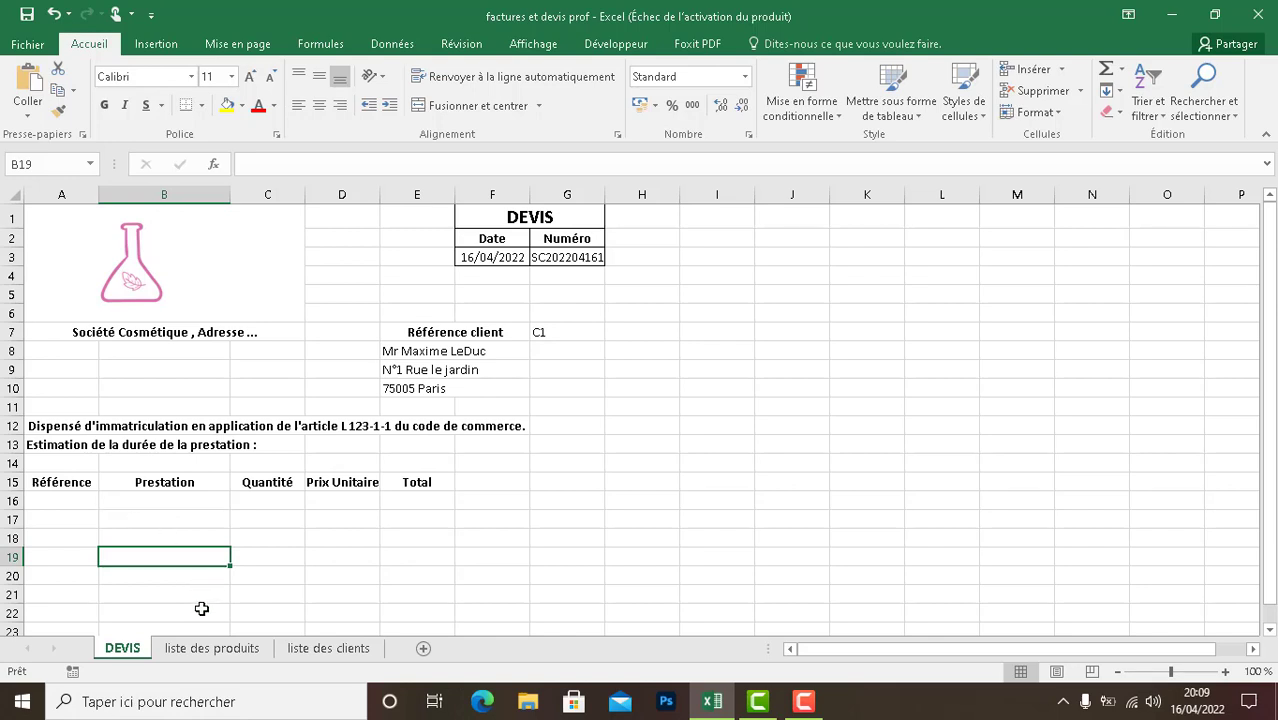
# - Define the workbook name Produit for the product table A3:C11 on the liste des produits sheet
pyautogui.click(207, 650)
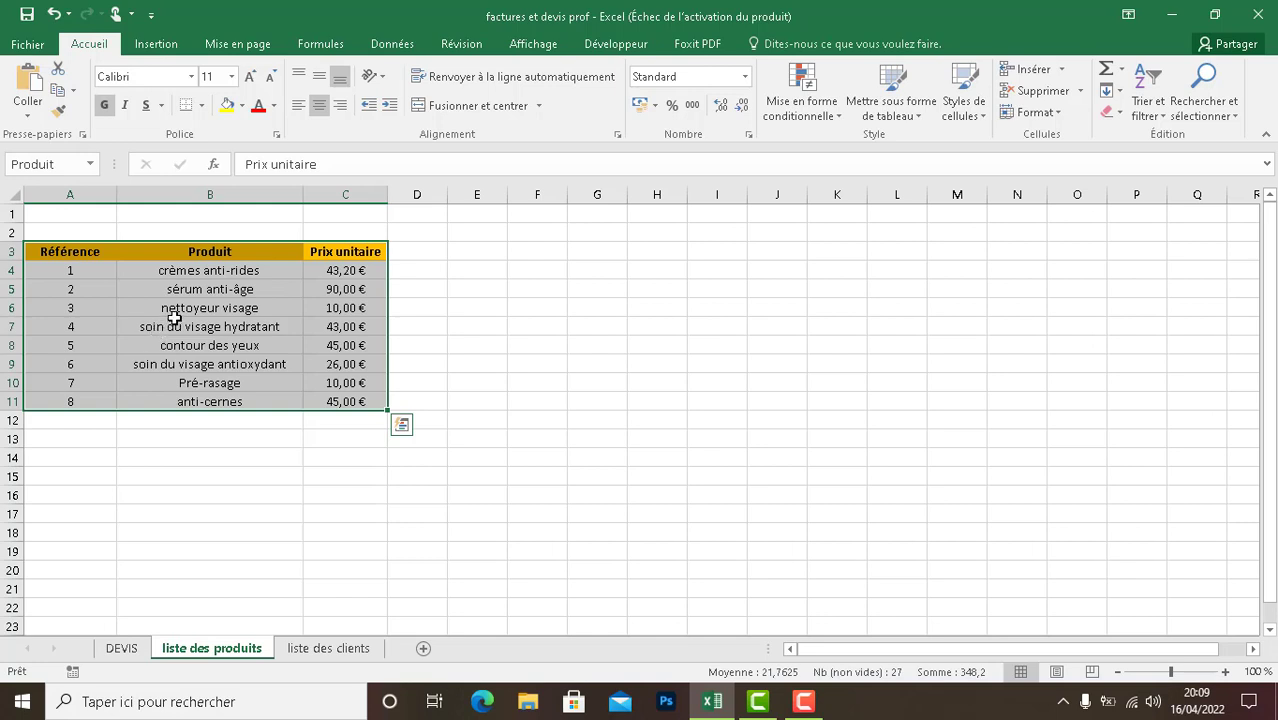
pyautogui.click(335, 46)
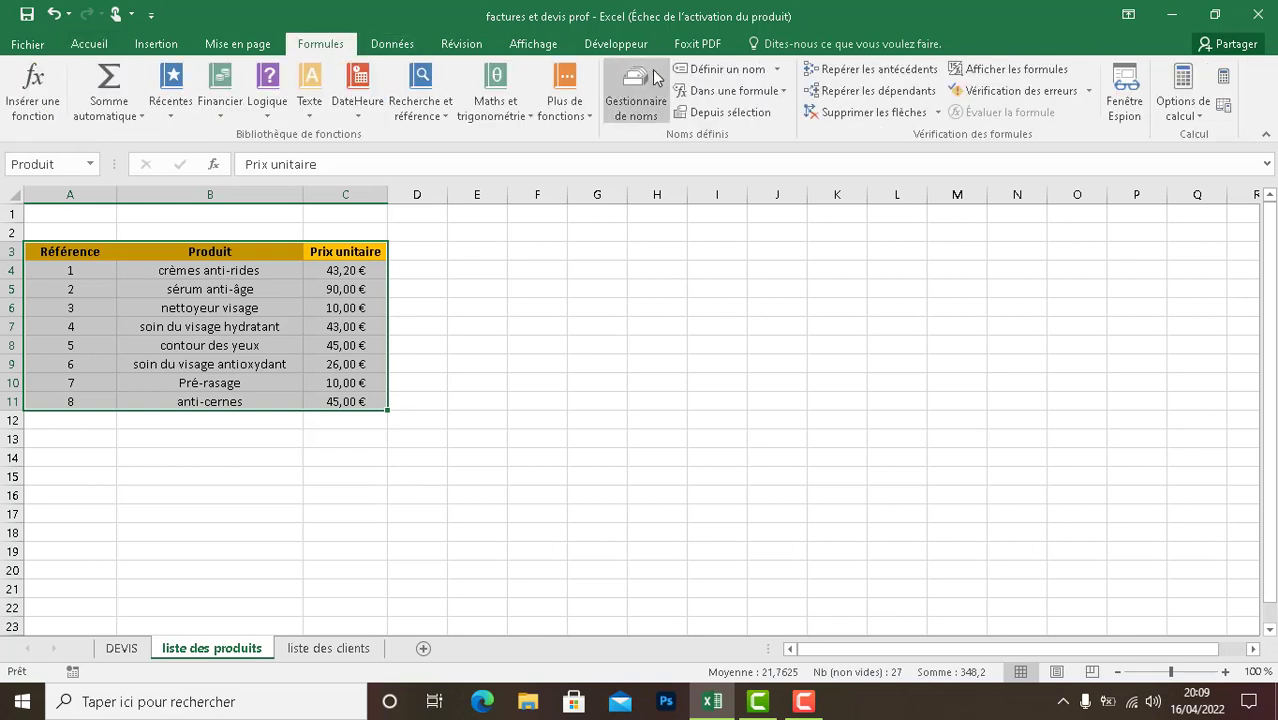
pyautogui.click(702, 78)
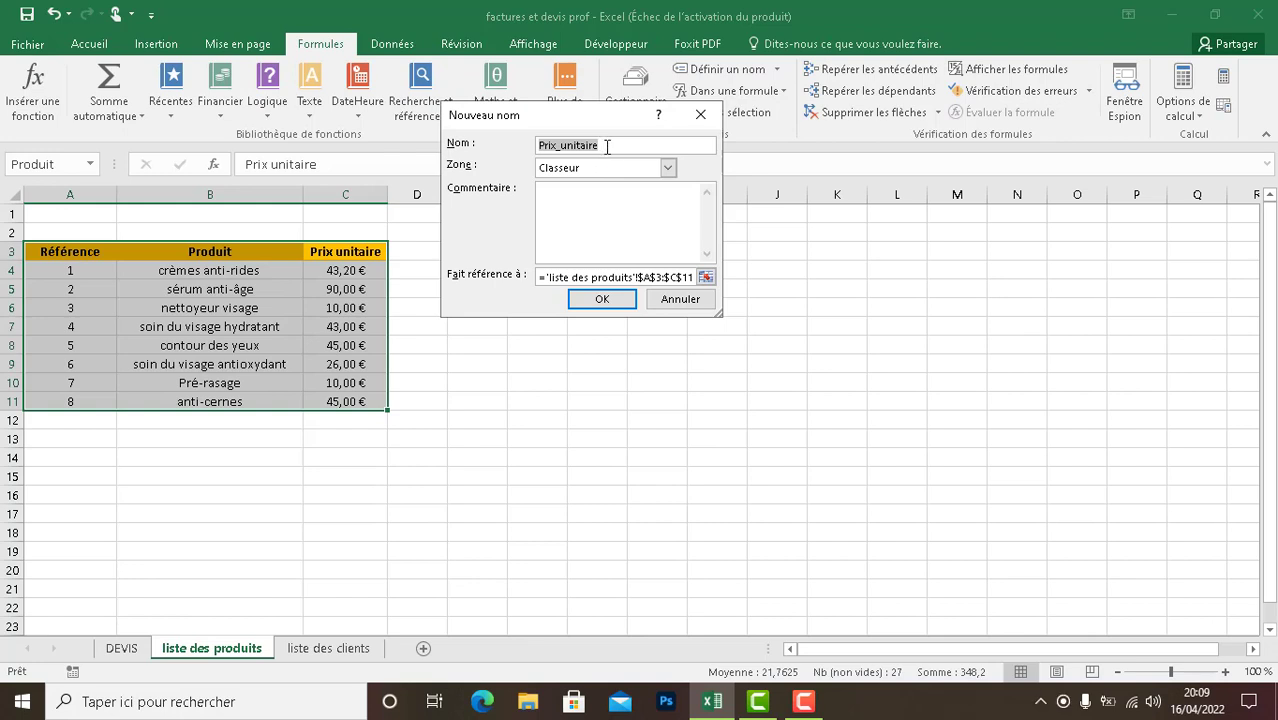
pyautogui.write('Produit')
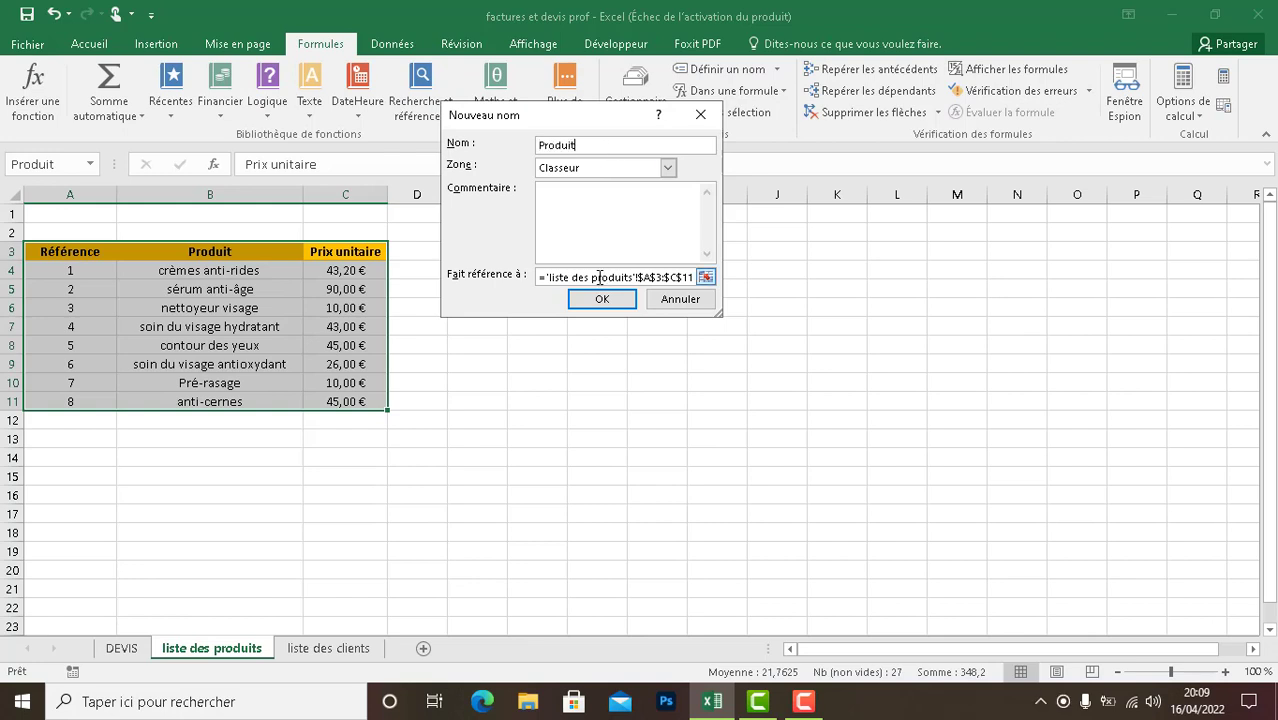
pyautogui.click(603, 298)
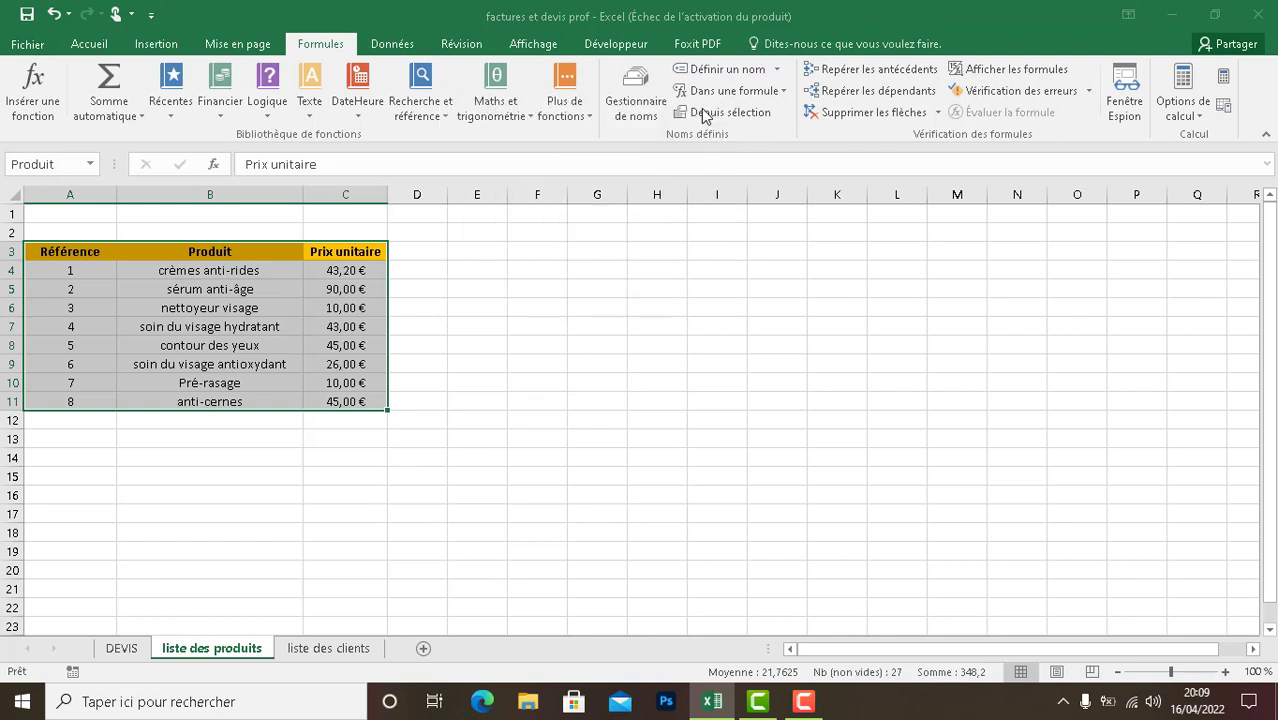
# - Review the defined names of the workbook in the Name Manager
pyautogui.click(614, 107)
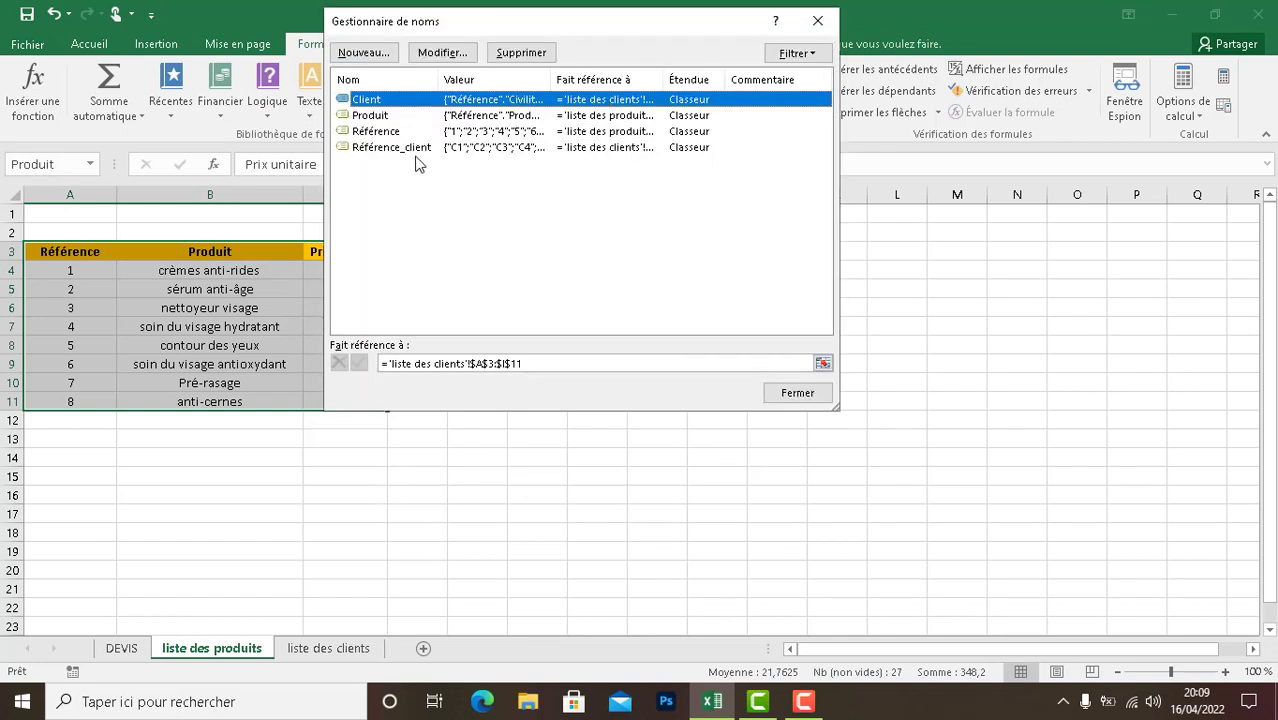
pyautogui.moveTo(528, 27); pyautogui.dragTo(578, 187)
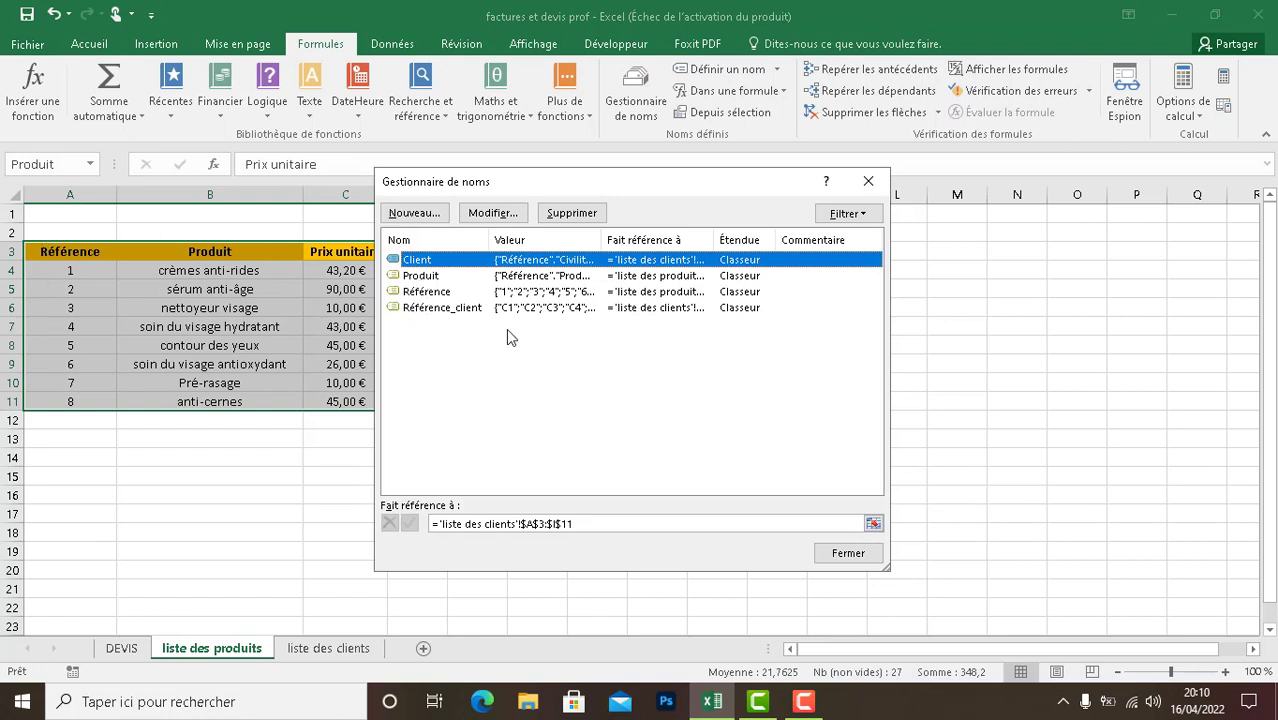
pyautogui.click(846, 553)
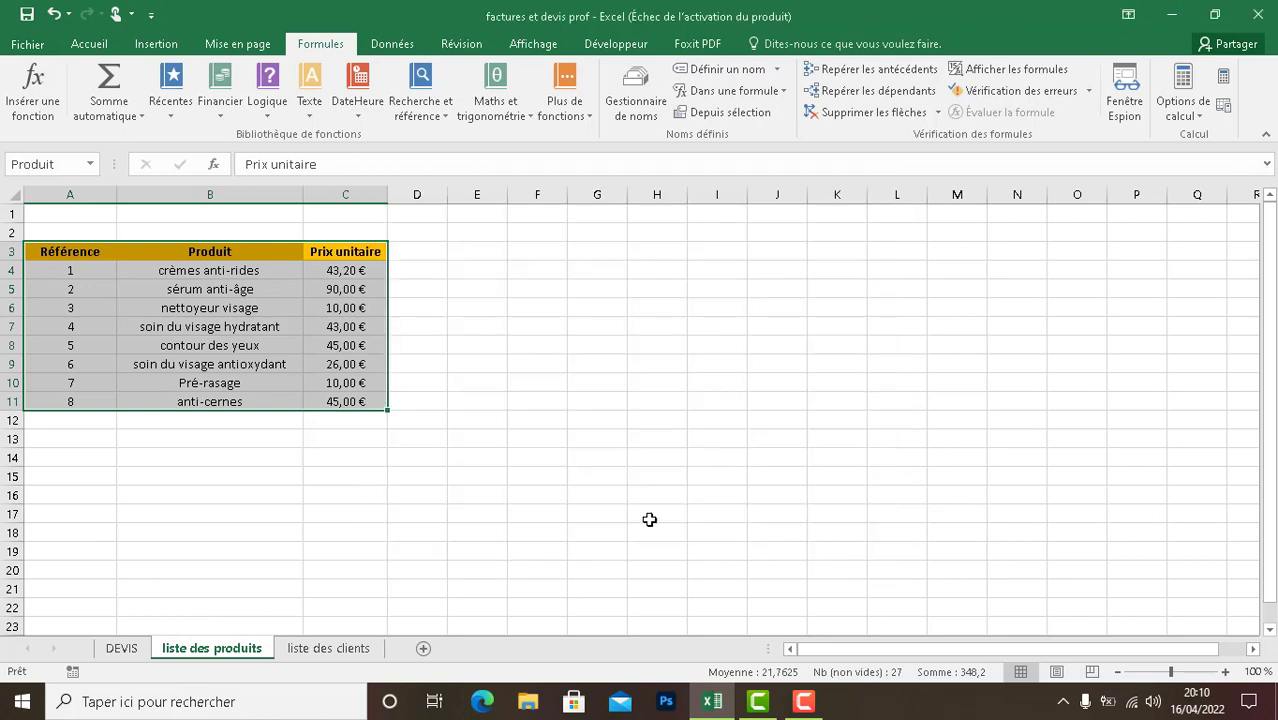
# - Add a list data validation to cell A16 of the DEVIS sheet, using the name Référence as source
pyautogui.click(133, 650)
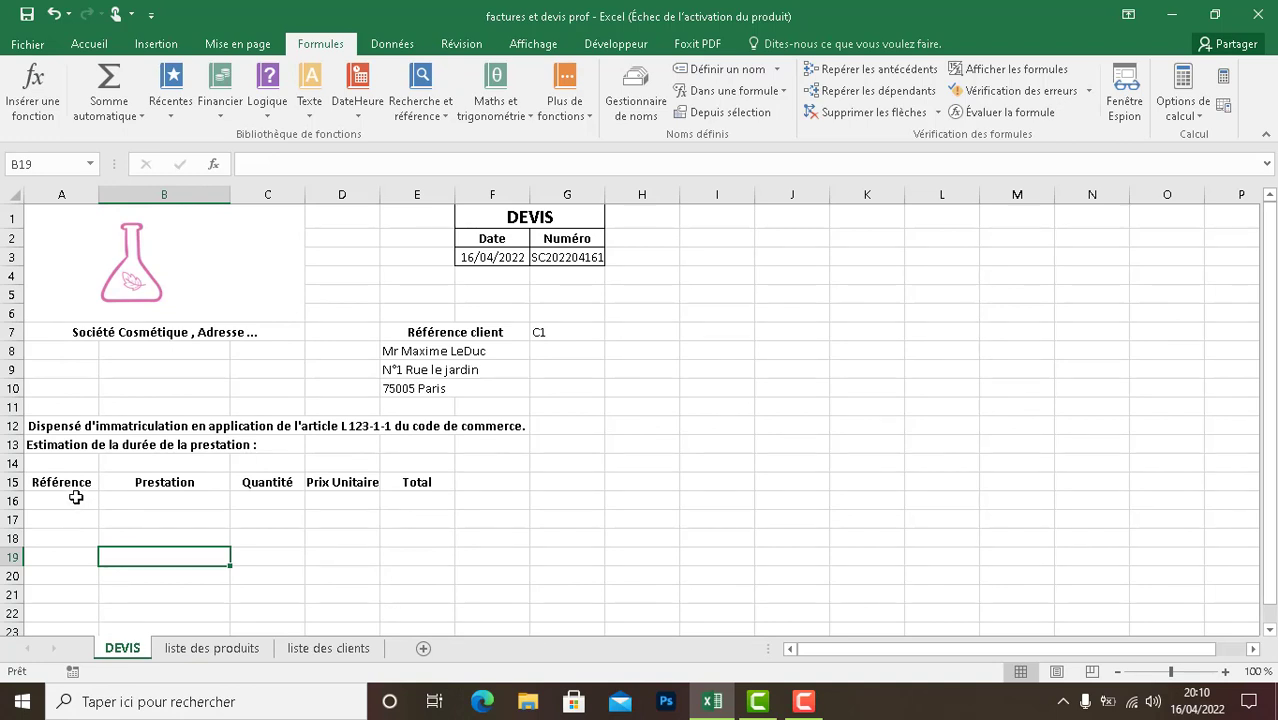
pyautogui.click(75, 497)
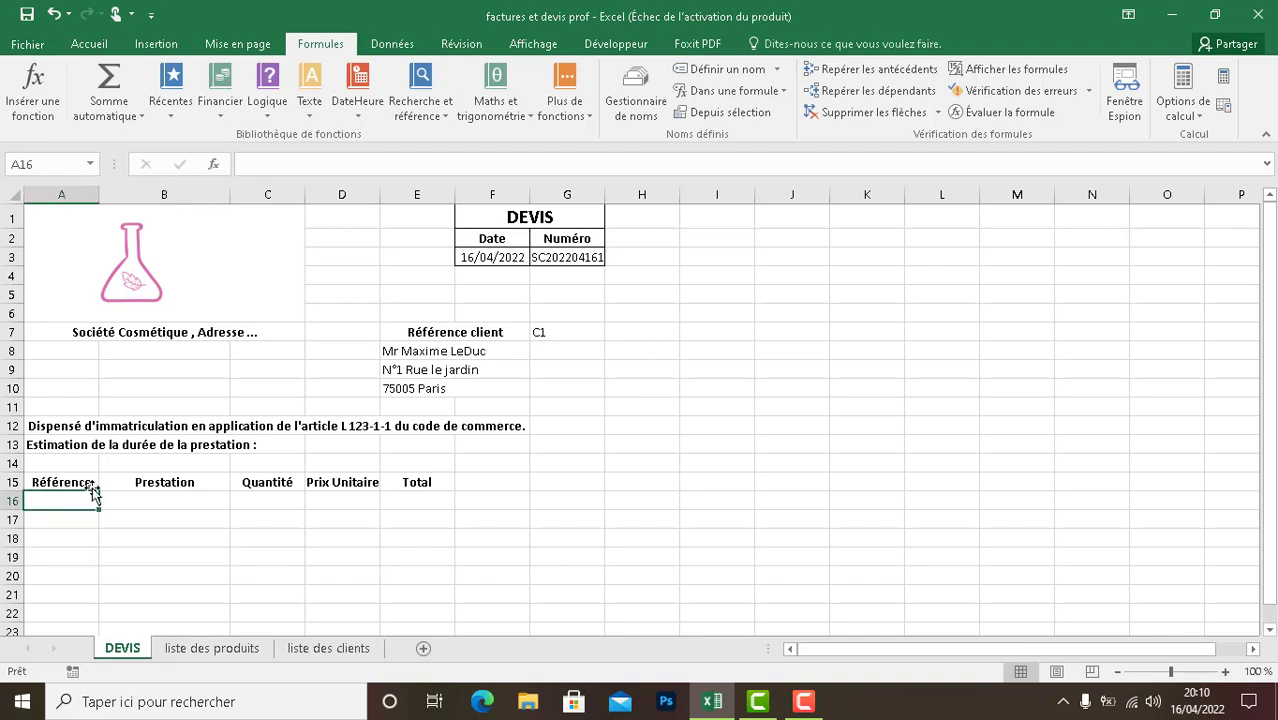
pyautogui.click(392, 44)
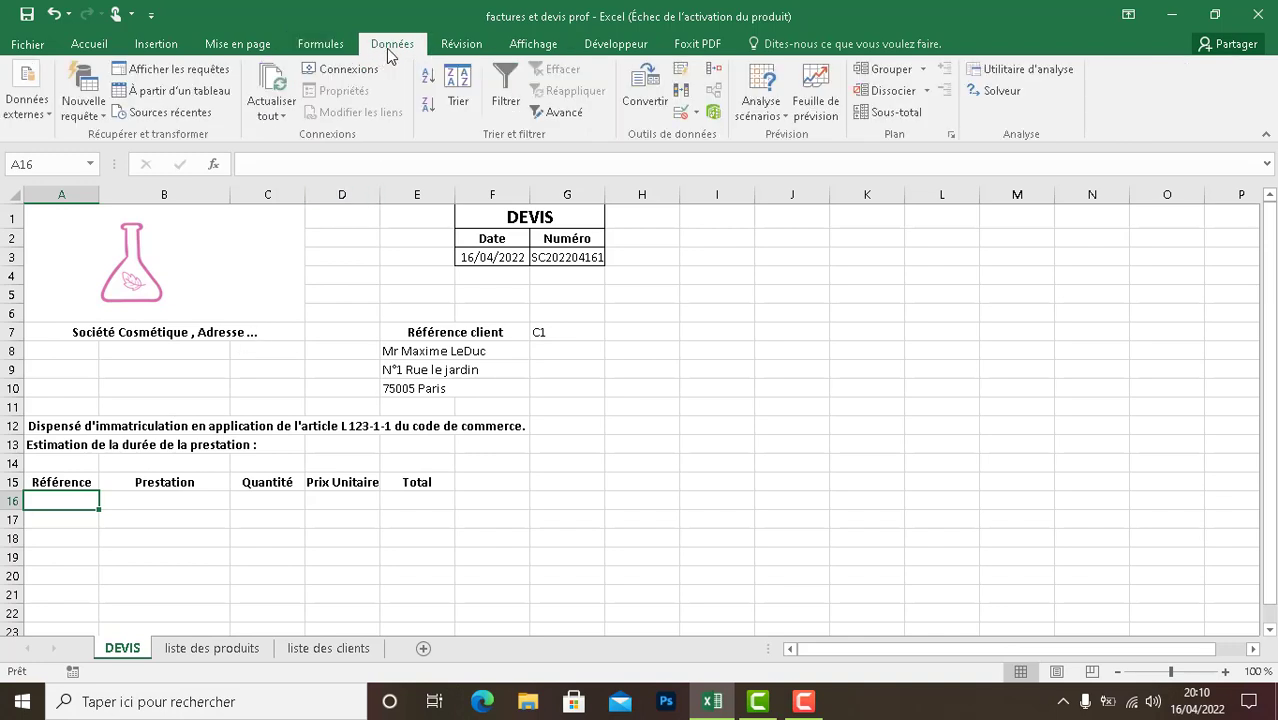
pyautogui.click(690, 112)
pyautogui.click(760, 136)
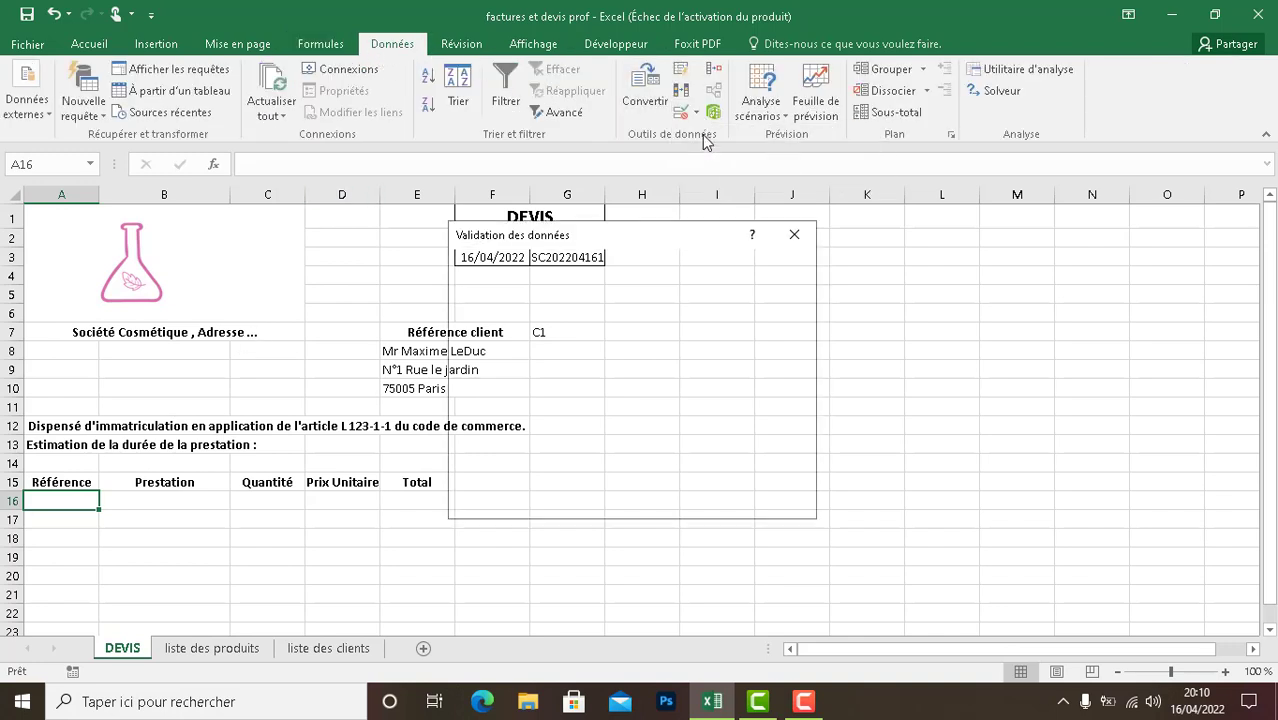
pyautogui.click(537, 329)
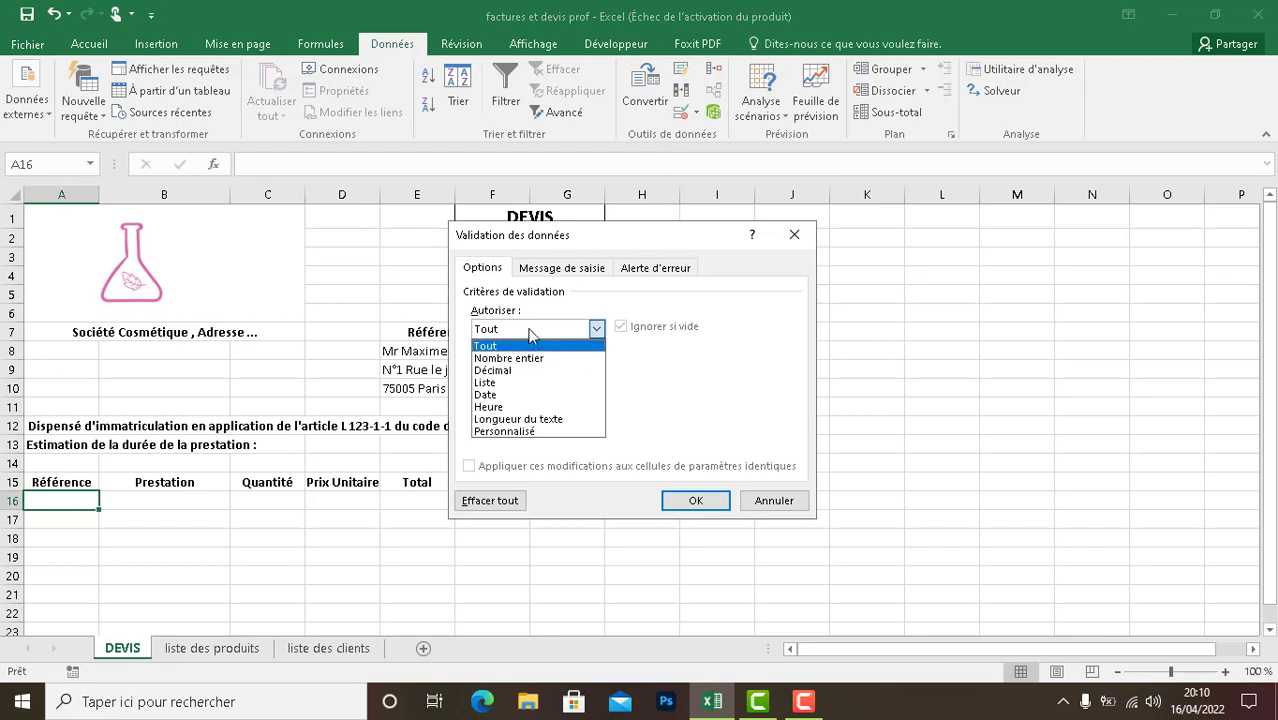
pyautogui.click(507, 380)
pyautogui.click(586, 406)
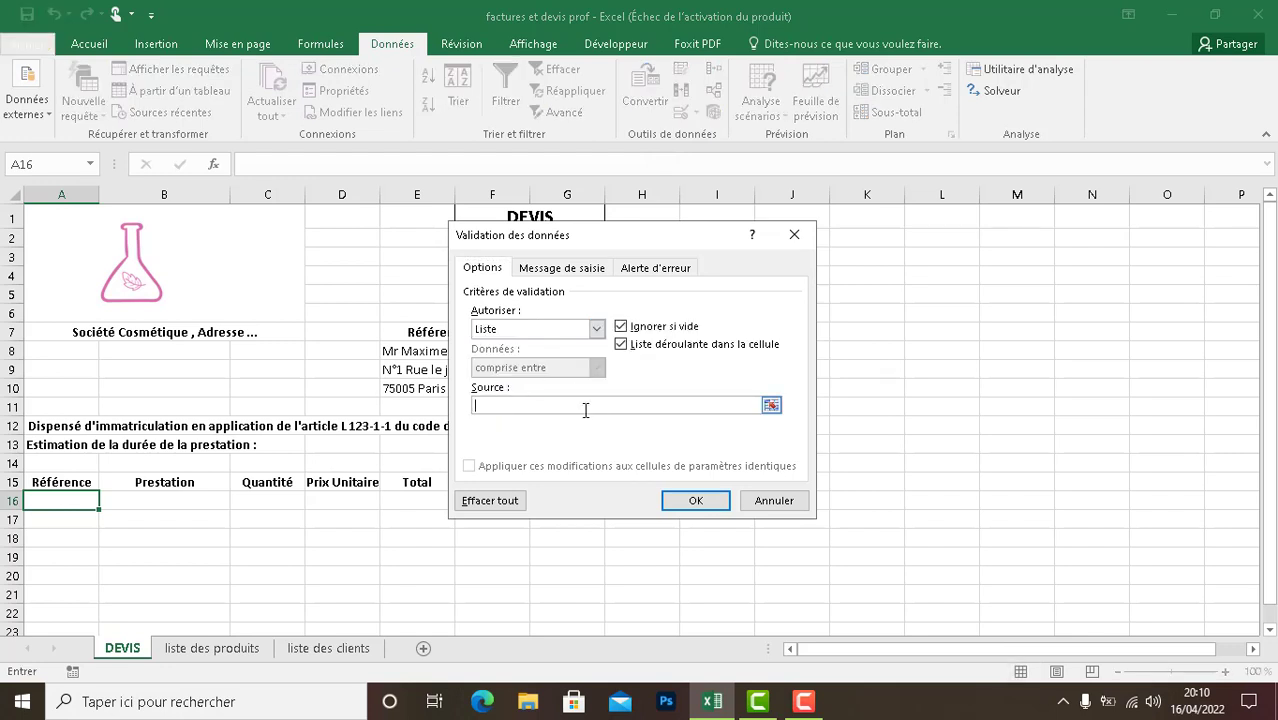
pyautogui.write('Référence')
pyautogui.press('Return')
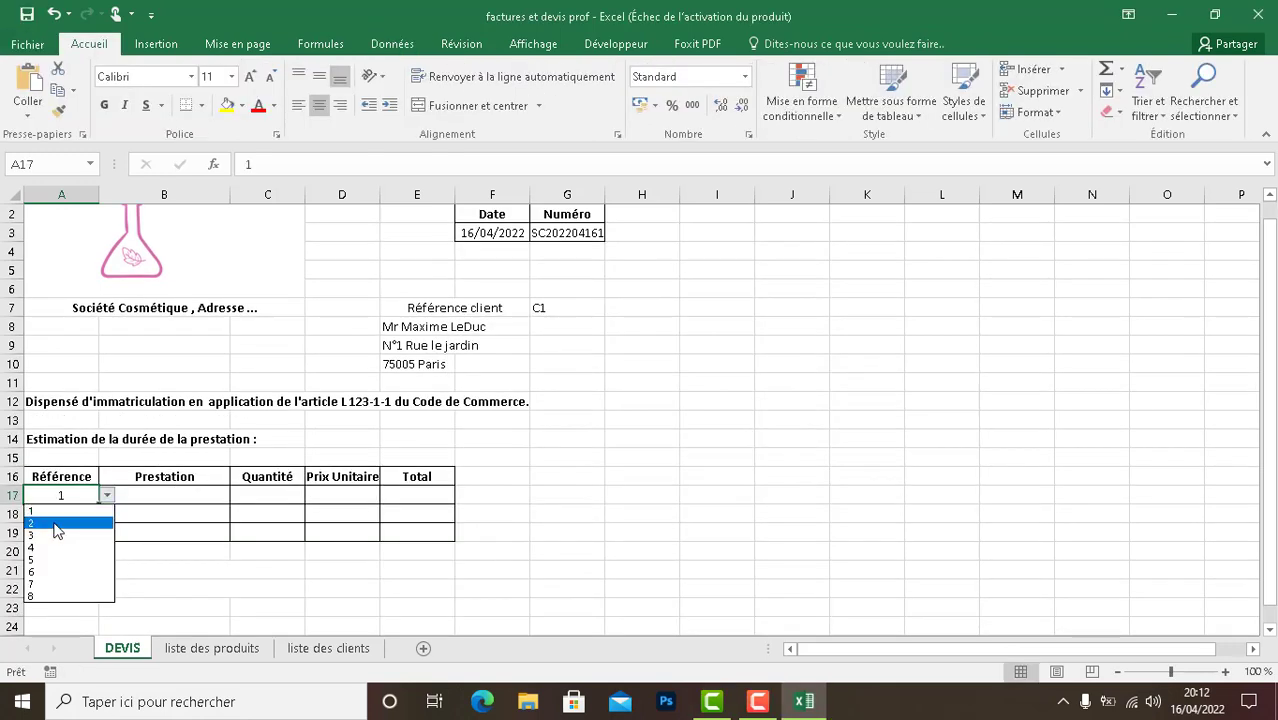
# - Choose reference 1 from the dropdown list in cell A17
pyautogui.click(54, 520)
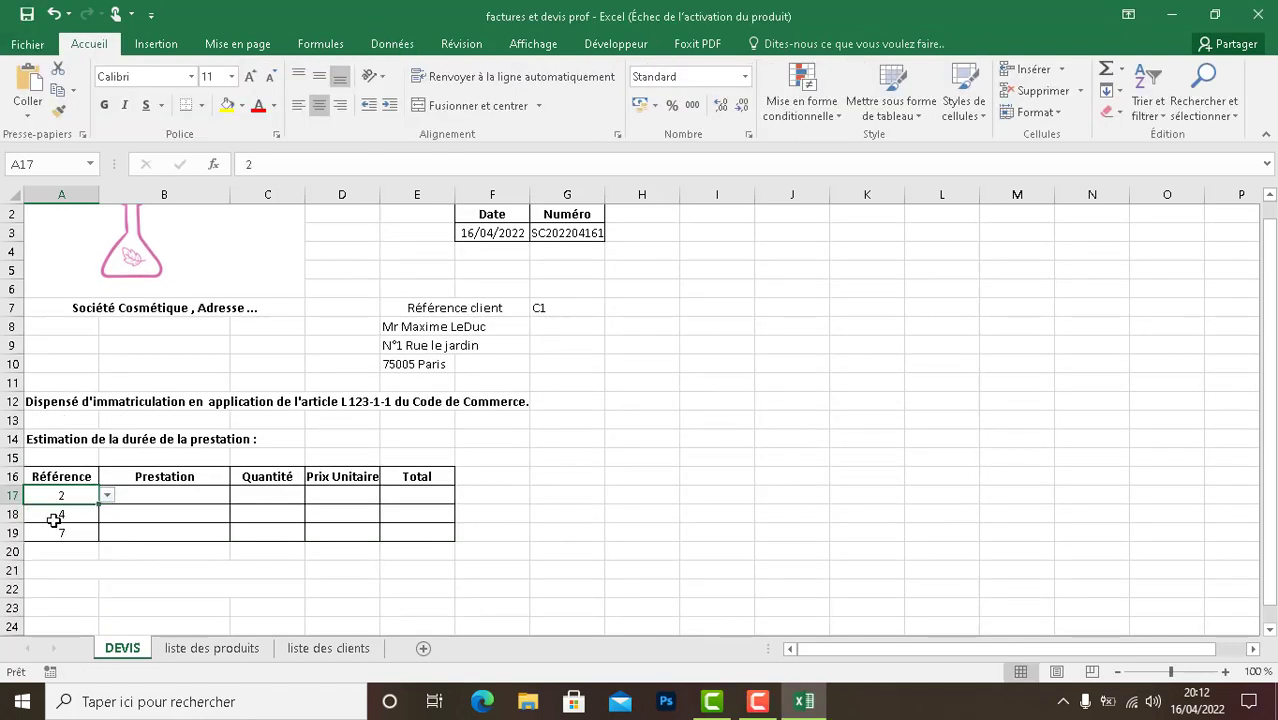
pyautogui.click(106, 496)
pyautogui.click(88, 511)
# - Try the lookup formula =RECHERCHEV(A17;Produit;3) in the Prestation cell B17, and clear the cell
pyautogui.click(150, 497)
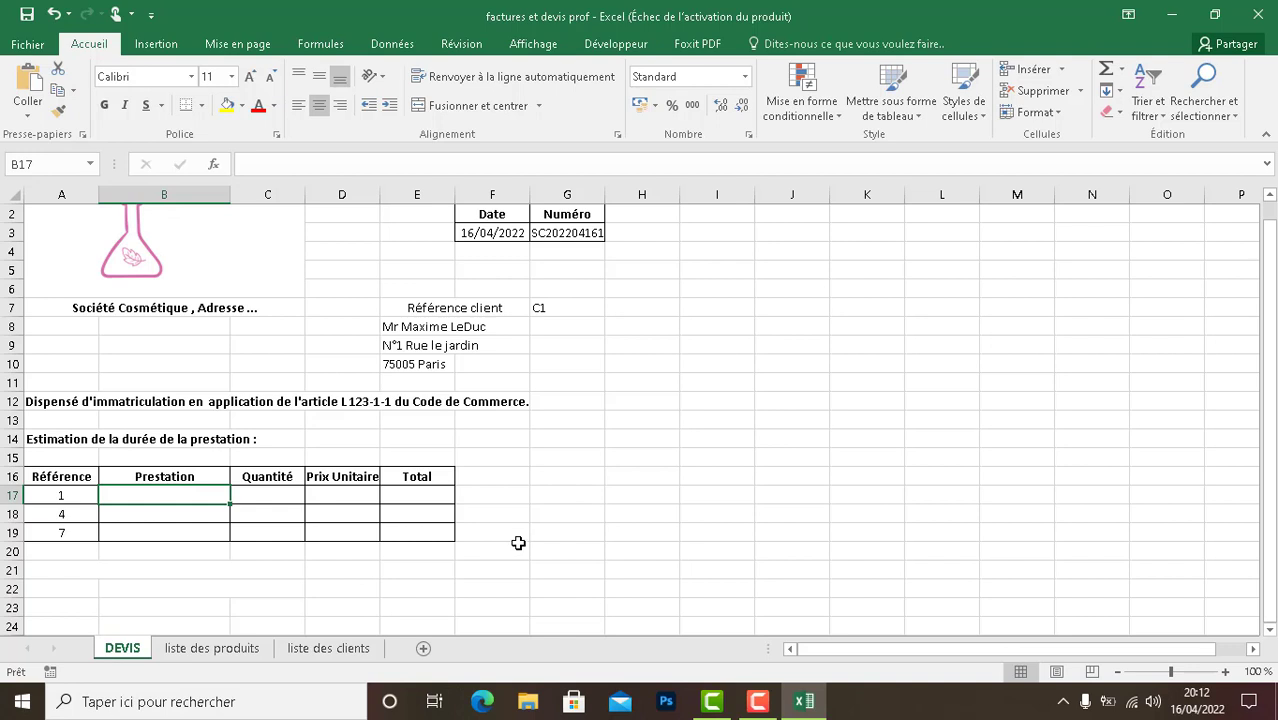
pyautogui.doubleClick(205, 496)
pyautogui.write('=RECHERCHE')
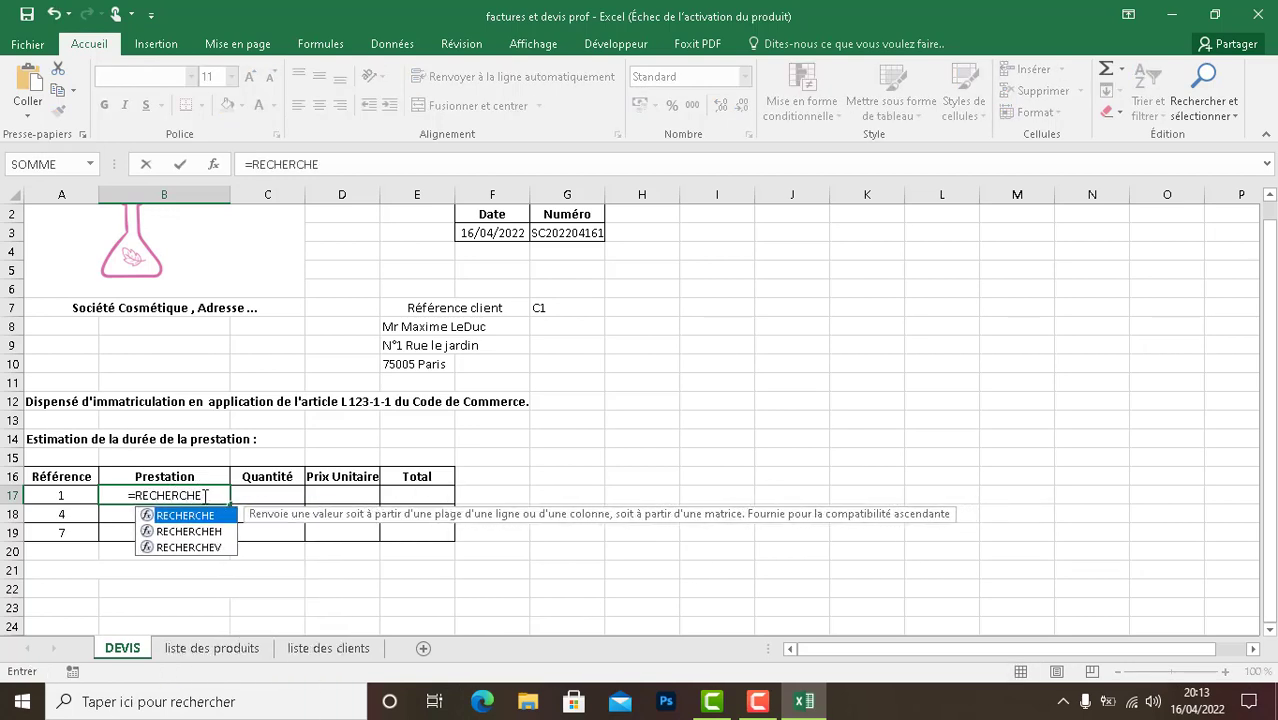
pyautogui.write('V(')
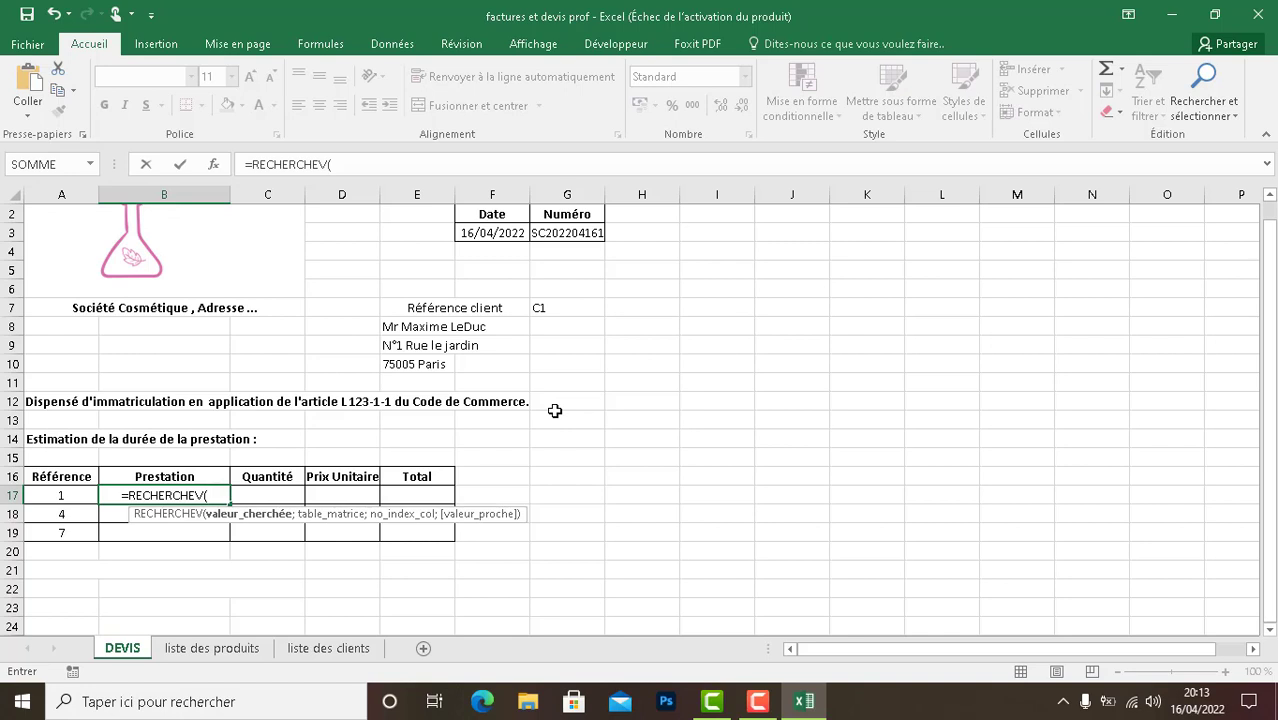
pyautogui.write('A')
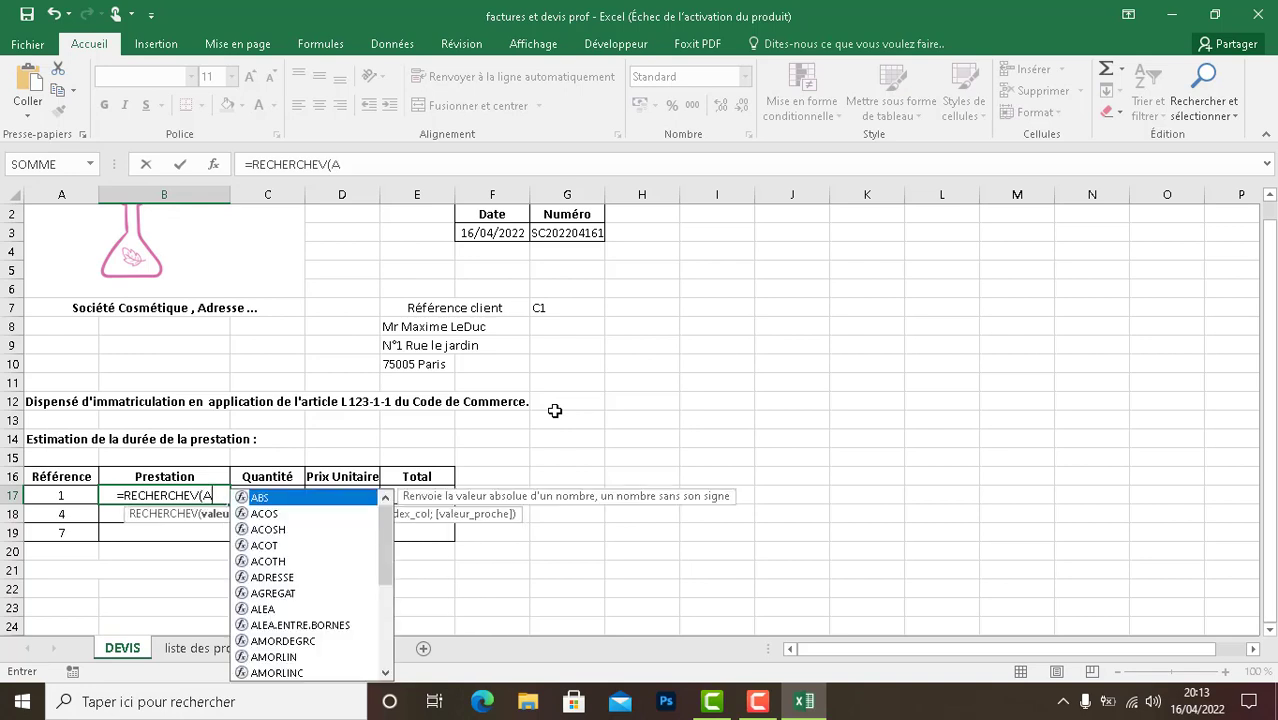
pyautogui.write('17')
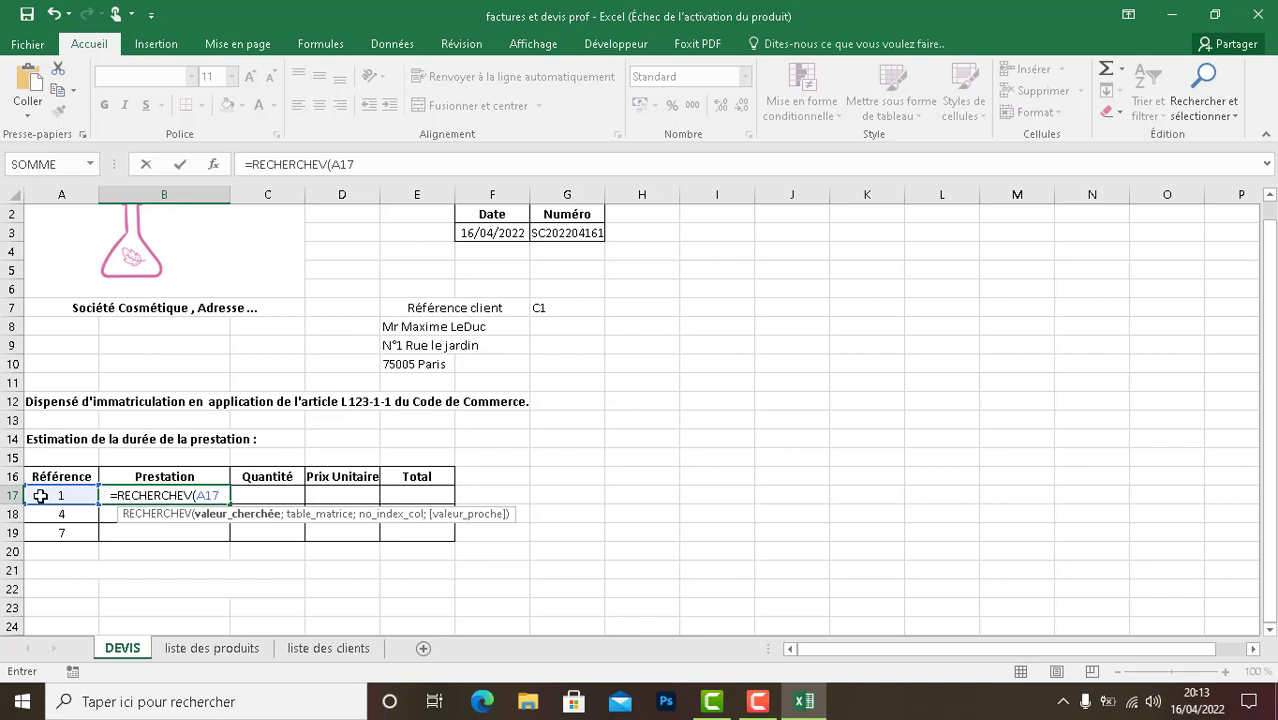
pyautogui.write(';Pro')
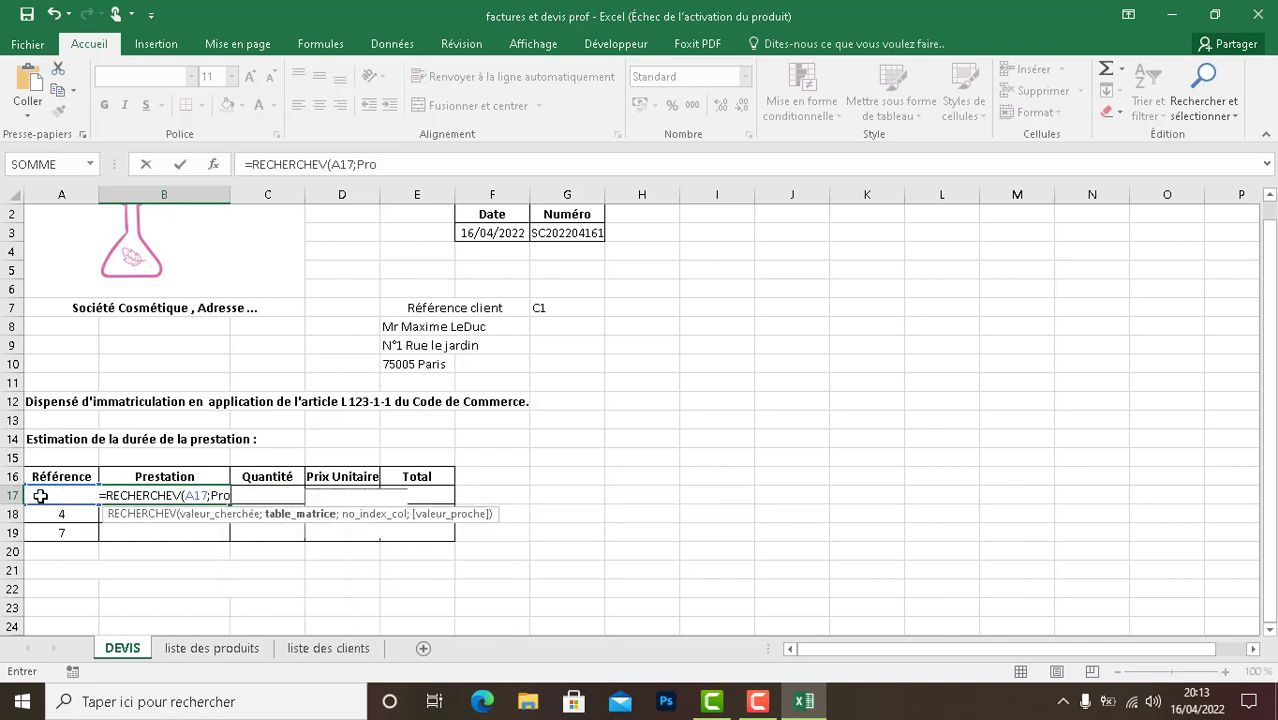
pyautogui.write('duit;')
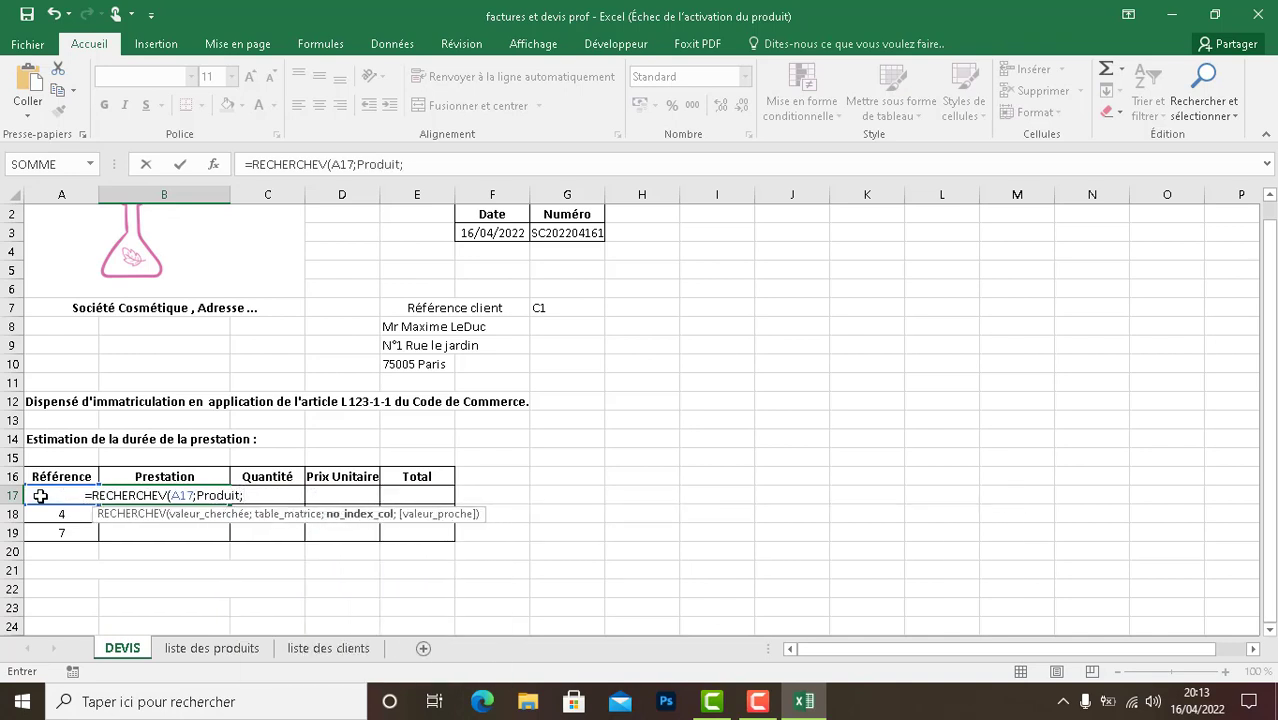
pyautogui.write('3')
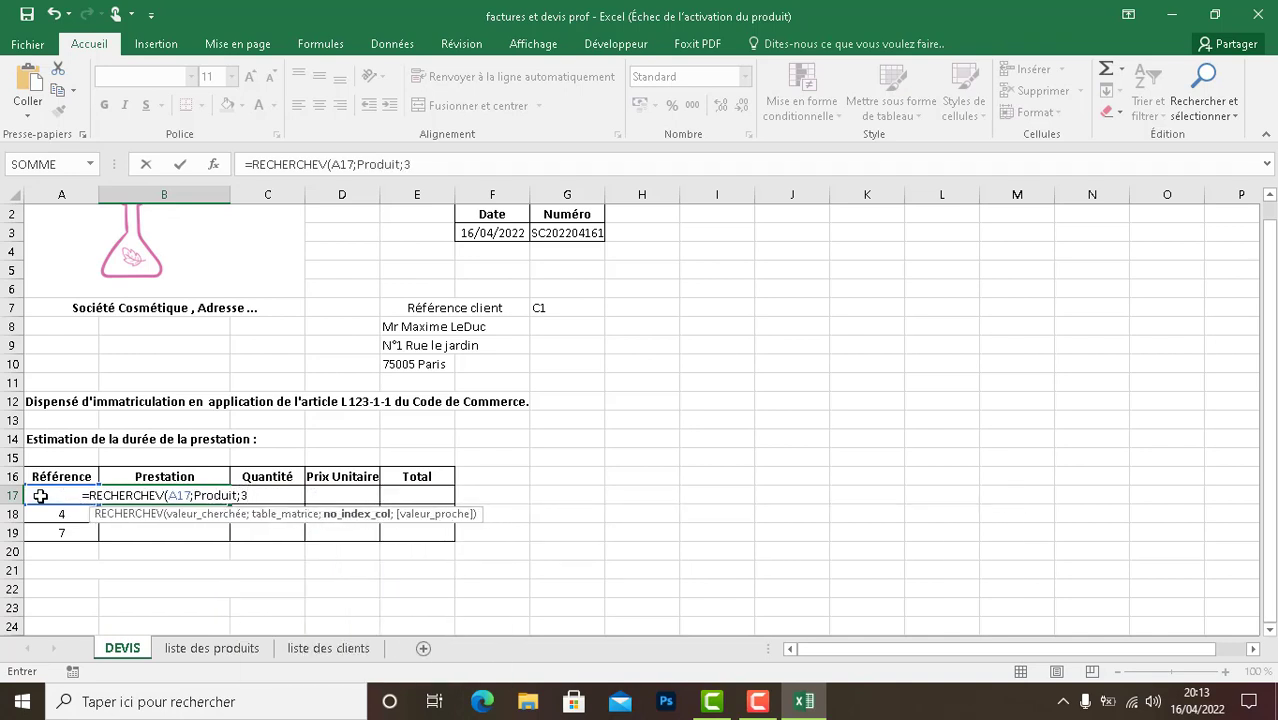
pyautogui.write(')')
pyautogui.press('Return')
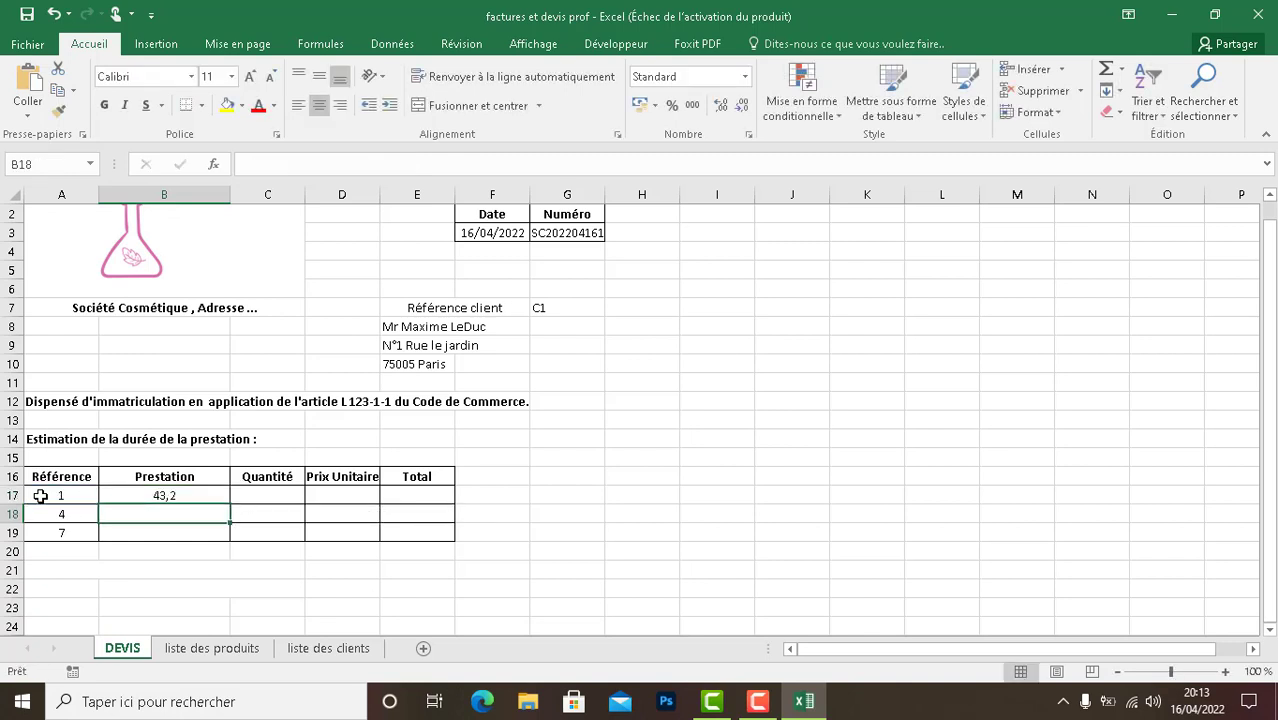
pyautogui.click(137, 496)
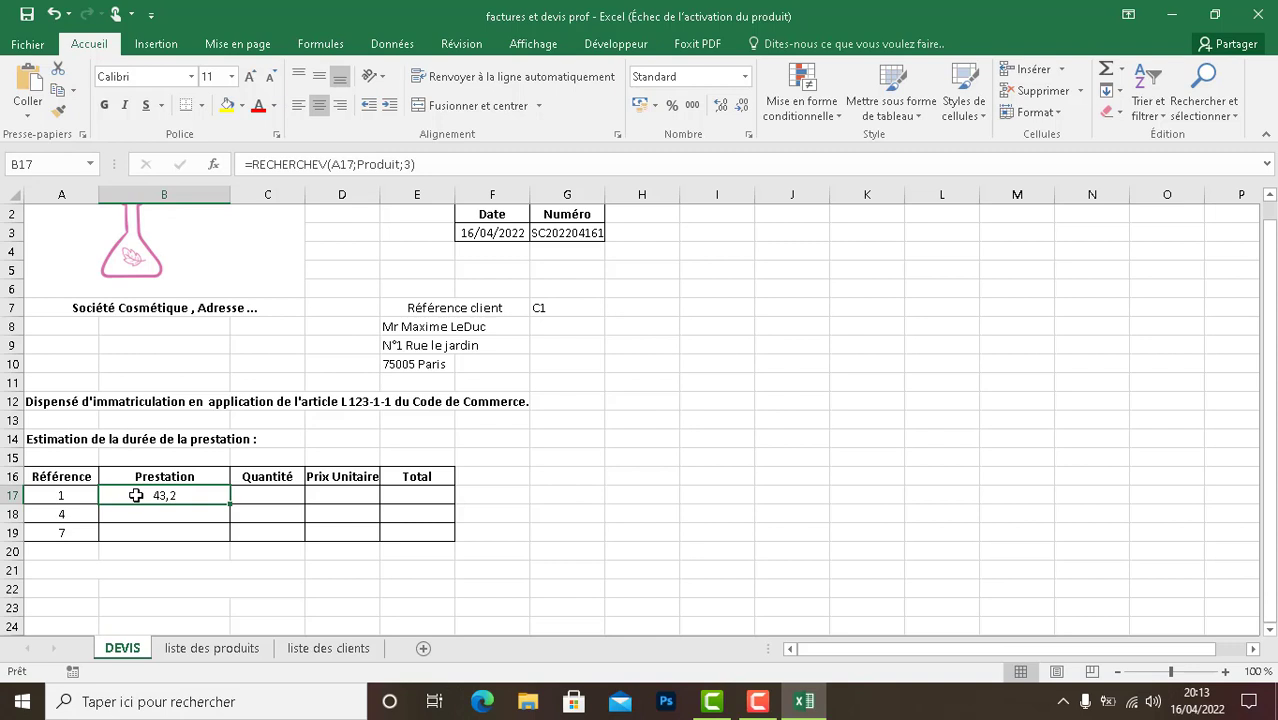
pyautogui.press('Delete')
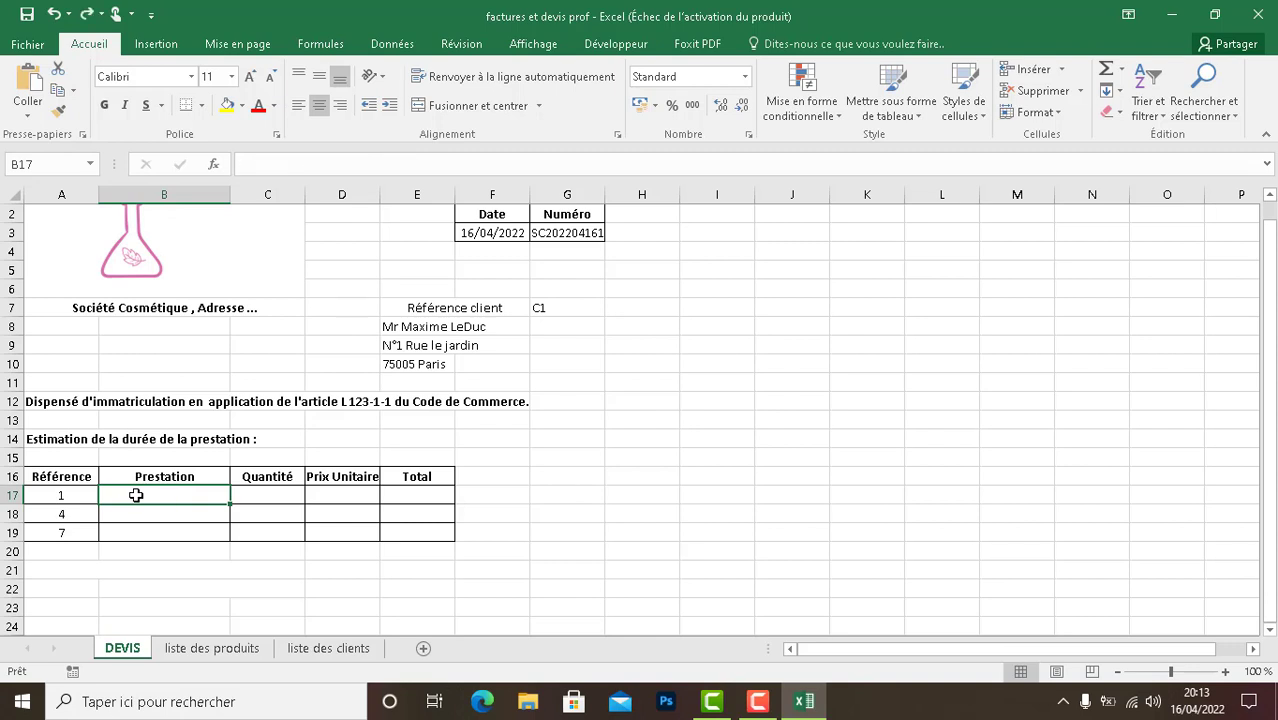
pyautogui.doubleClick(136, 495)
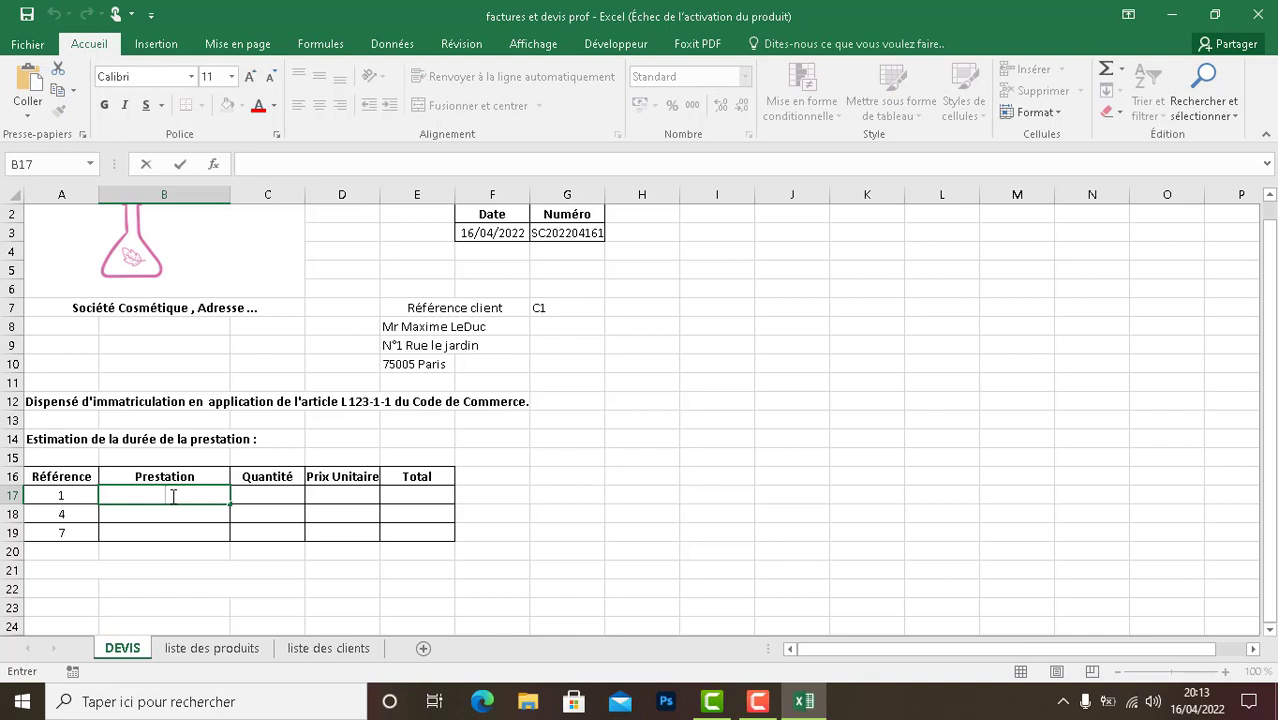
pyautogui.write('=')
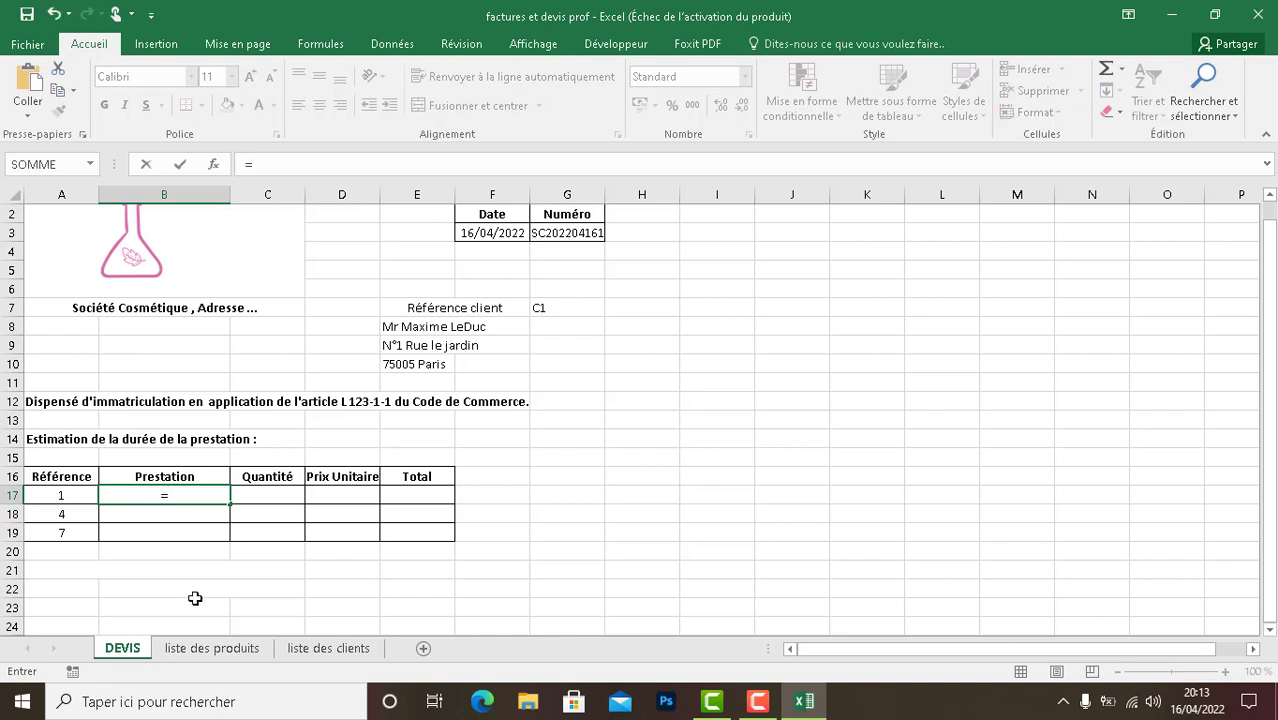
pyautogui.click(211, 648)
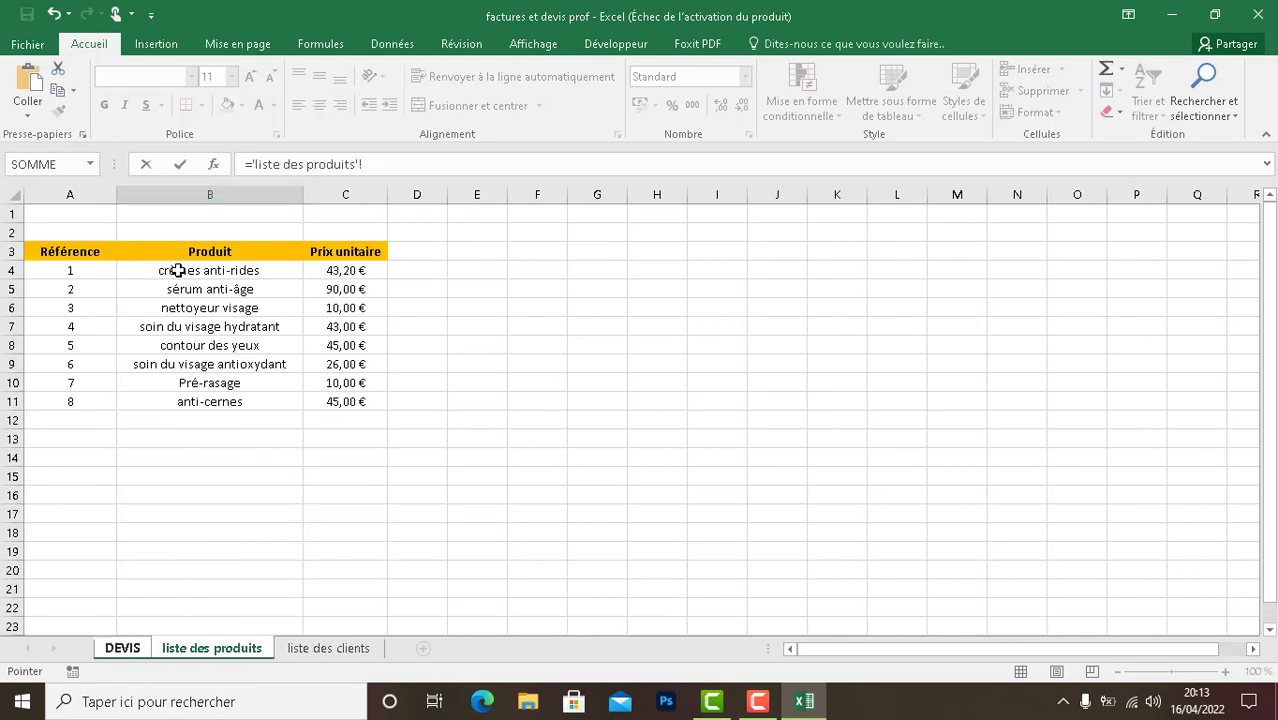
pyautogui.moveTo(178, 256); pyautogui.dragTo(178, 388)
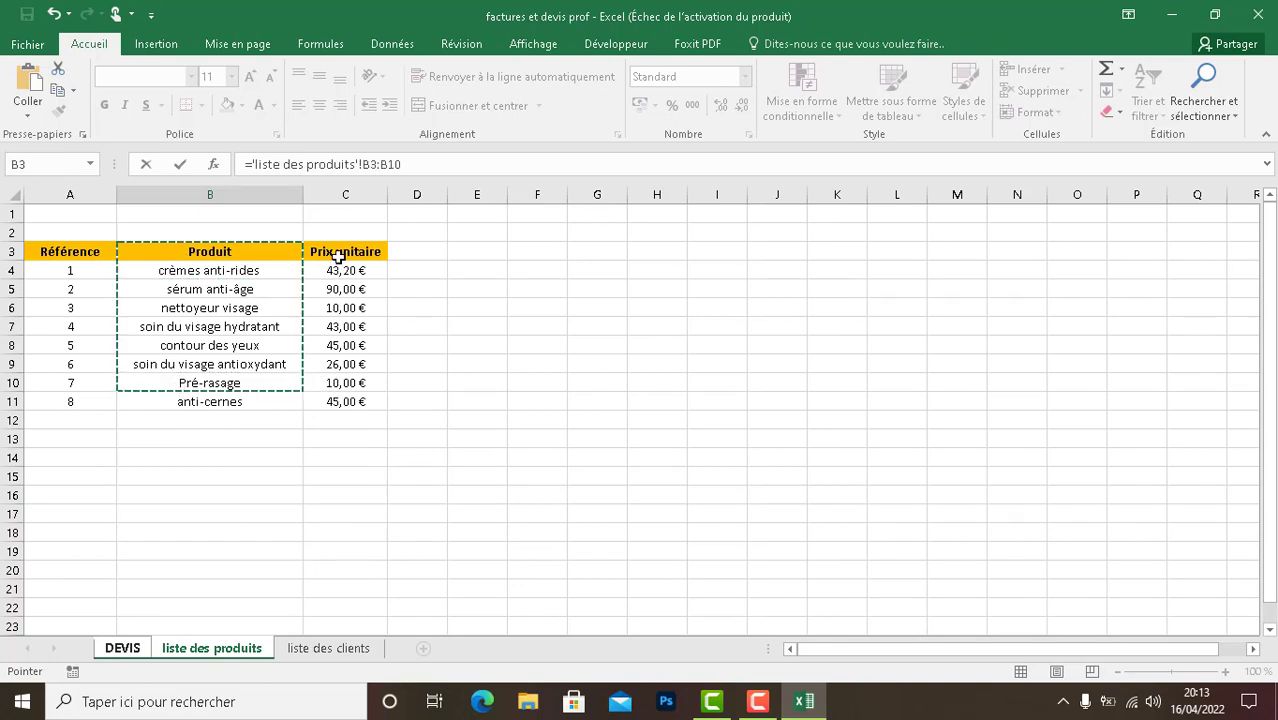
pyautogui.press('BackSpace')
pyautogui.press('BackSpace')
pyautogui.write('9')
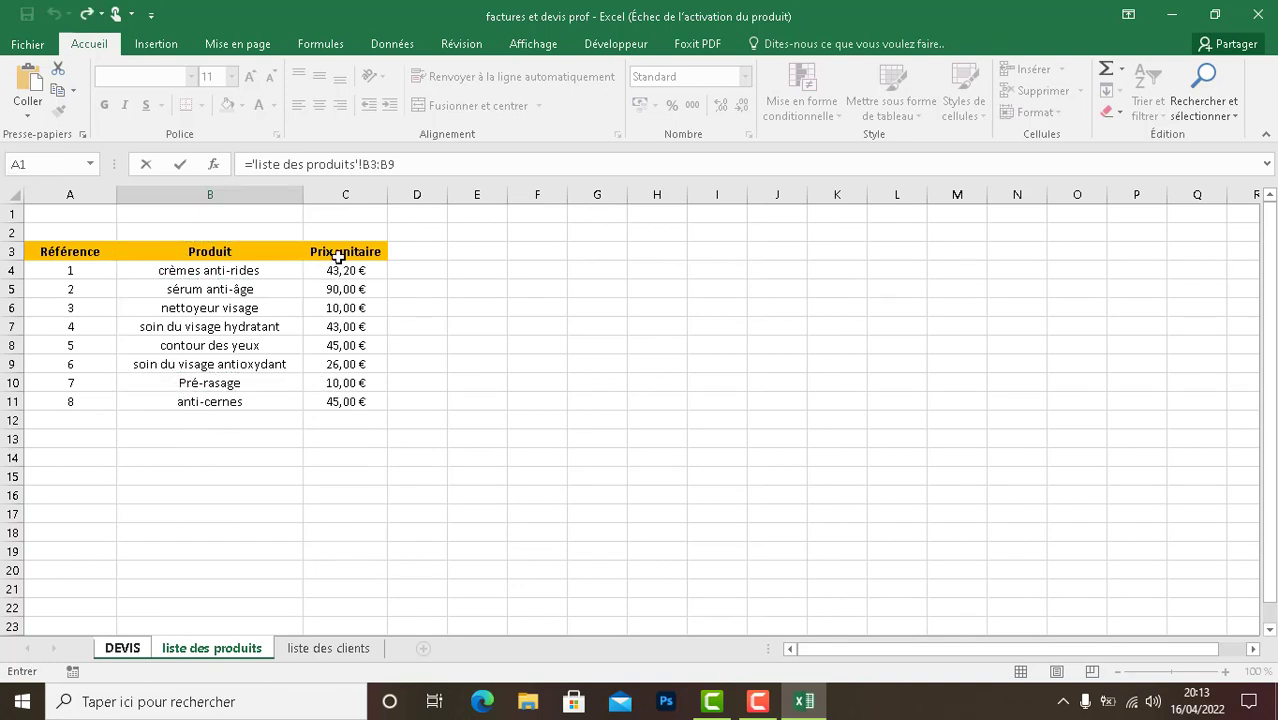
pyautogui.click(134, 648)
pyautogui.press('F2')
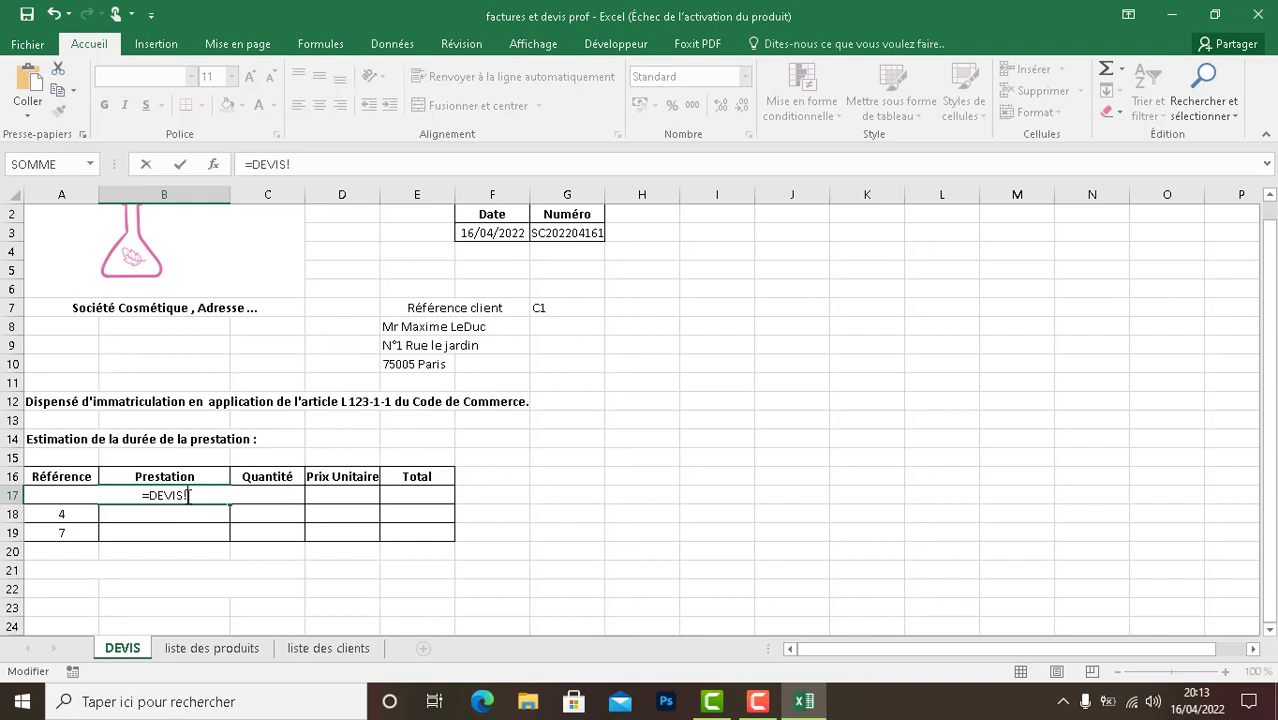
pyautogui.press('BackSpace')
pyautogui.press('BackSpace')
pyautogui.press('BackSpace')
pyautogui.press('BackSpace')
pyautogui.press('BackSpace')
pyautogui.press('BackSpace')
# - Enter the lookup formula =RECHERCHEV(A17;Produit;2) in the Prestation cell B17
pyautogui.write('RECH')
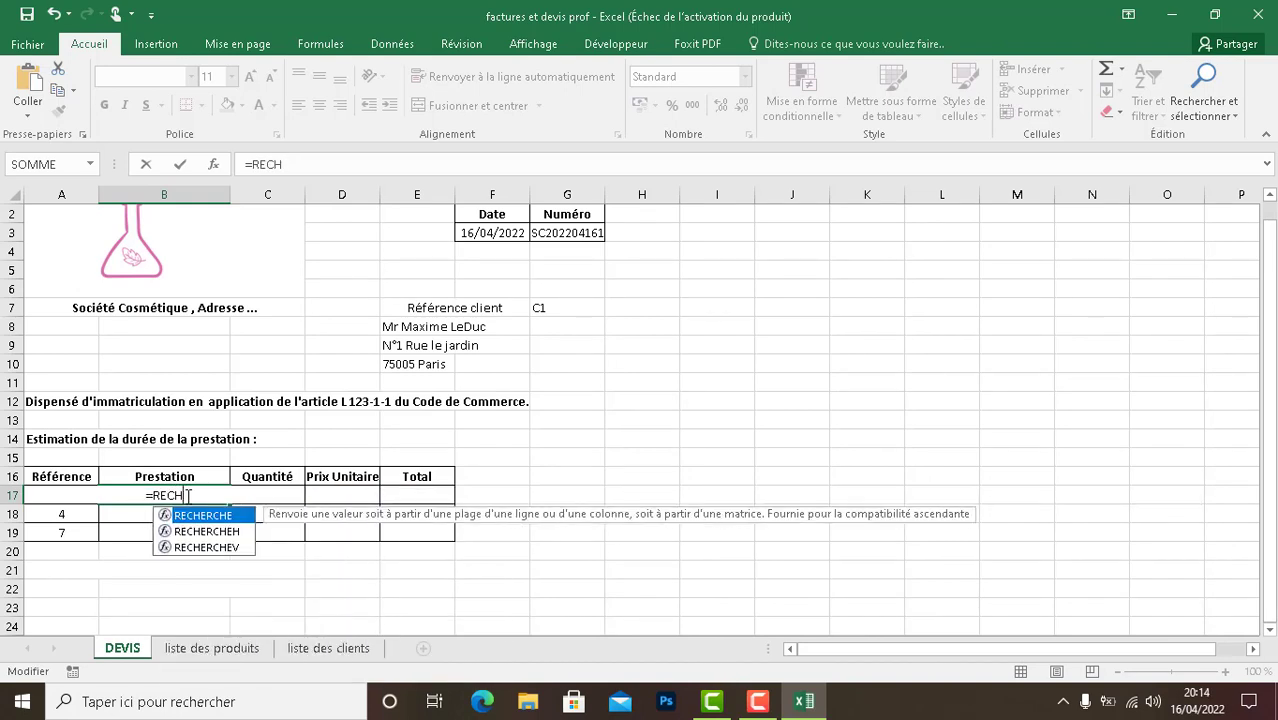
pyautogui.write('ERCHEV(')
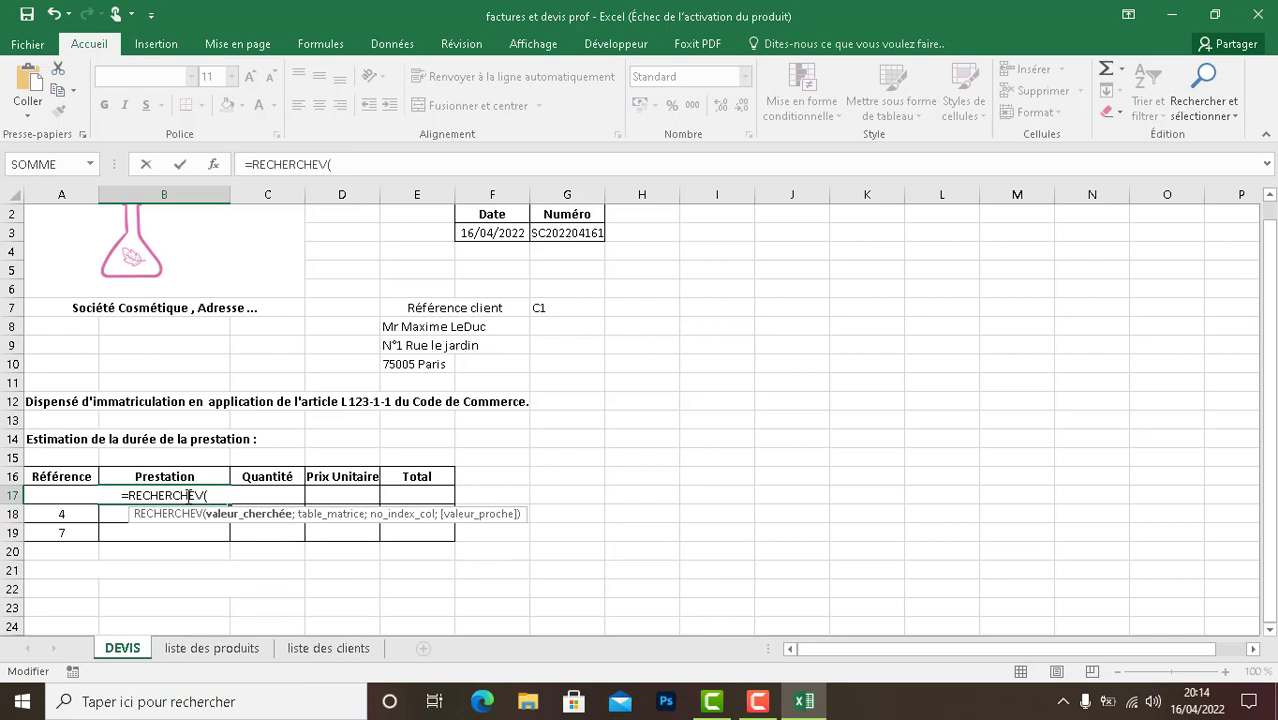
pyautogui.write('1')
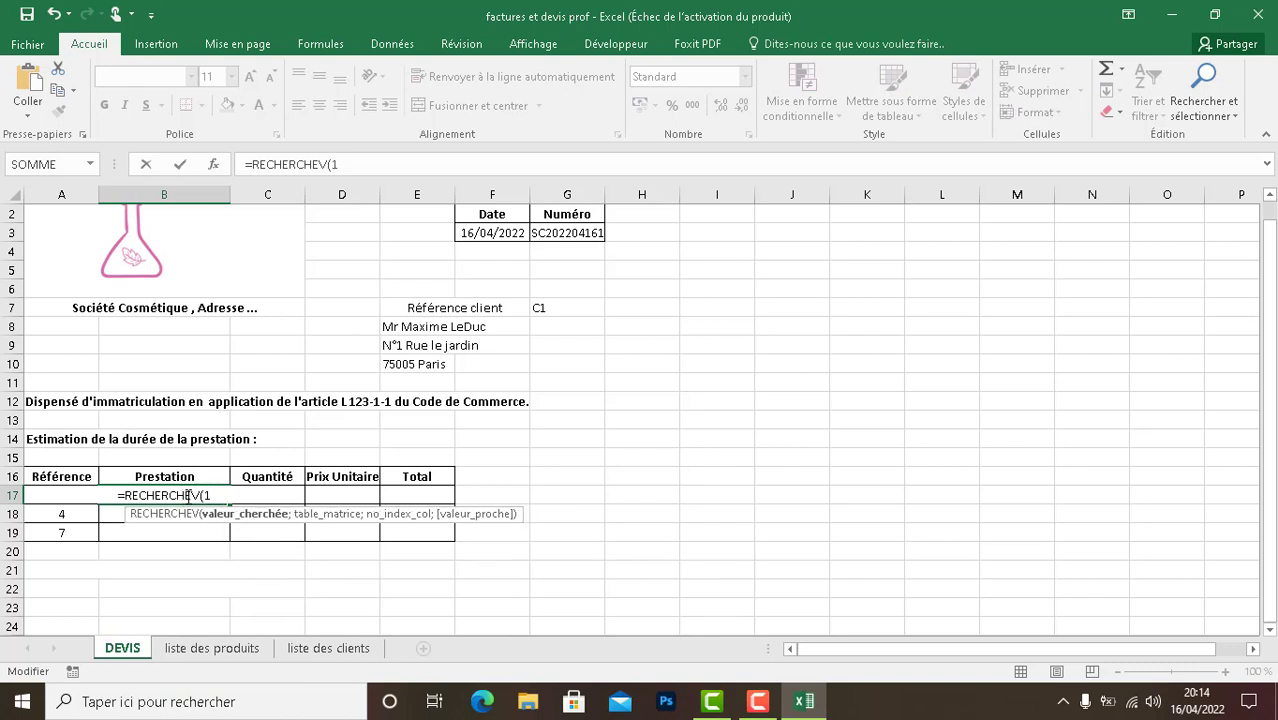
pyautogui.press('BackSpace')
pyautogui.write('A17;')
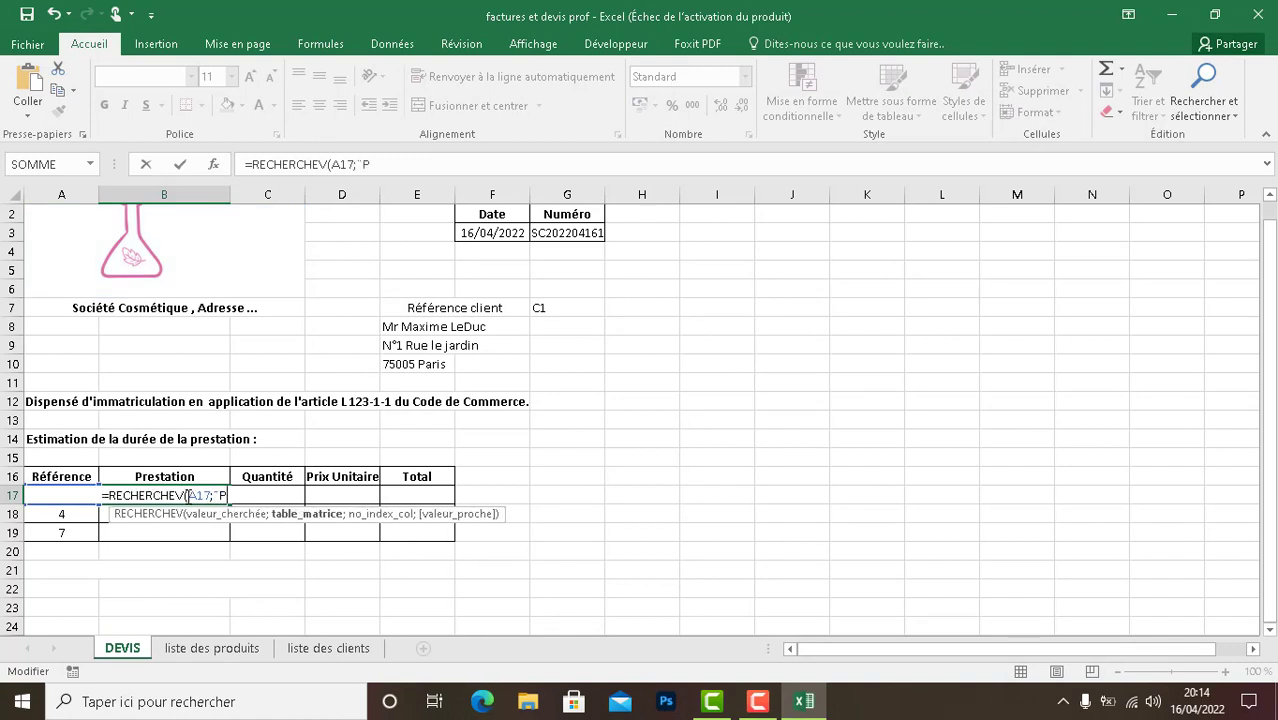
pyautogui.write('Produit;3')
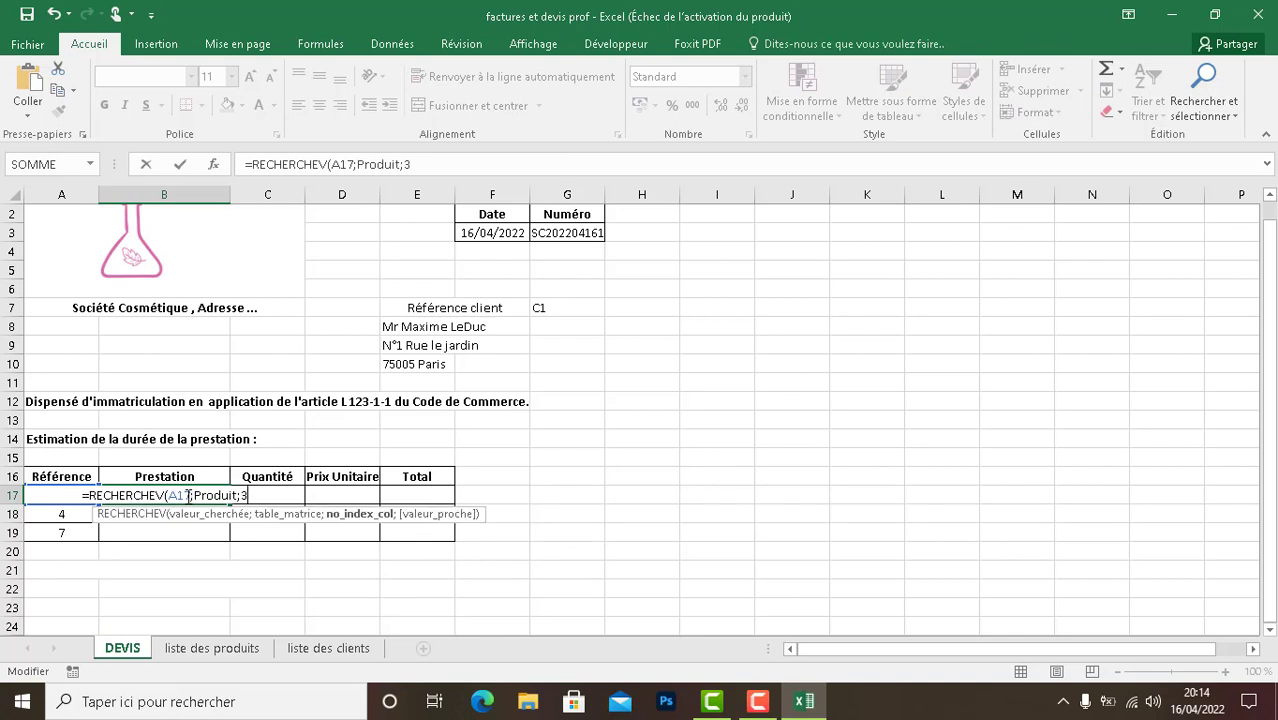
pyautogui.press('BackSpace')
pyautogui.write('2)')
pyautogui.press('Return')
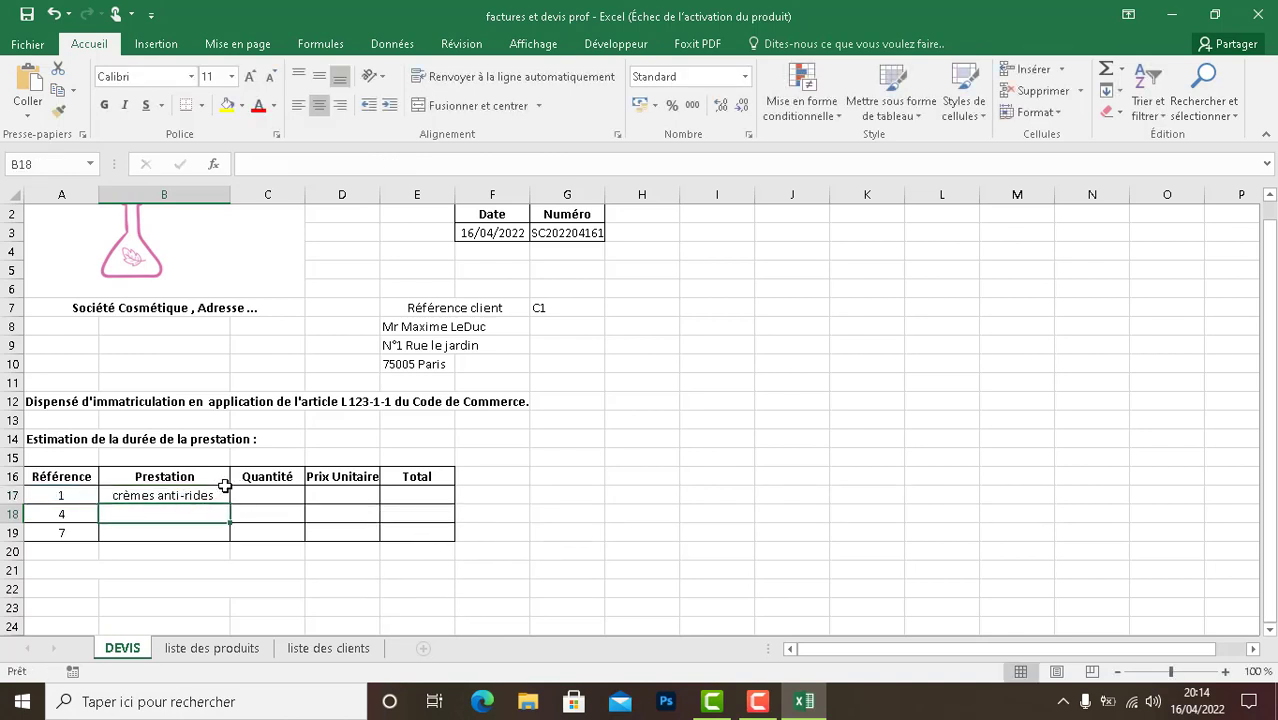
# - Check the column order in the product list, and enter =RECHERCHEV(A17;Produit;3) in the Prix Unitaire cell D17 of the DEVIS sheet
pyautogui.click(214, 649)
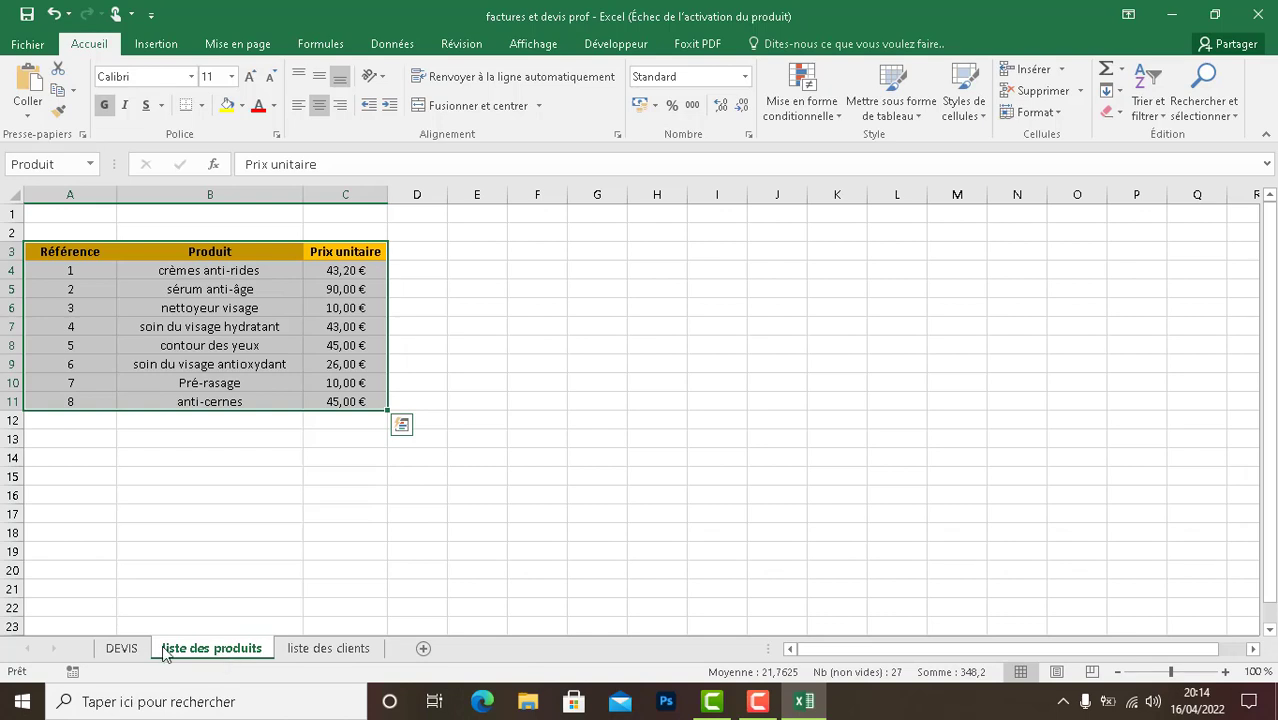
pyautogui.click(121, 650)
pyautogui.click(281, 494)
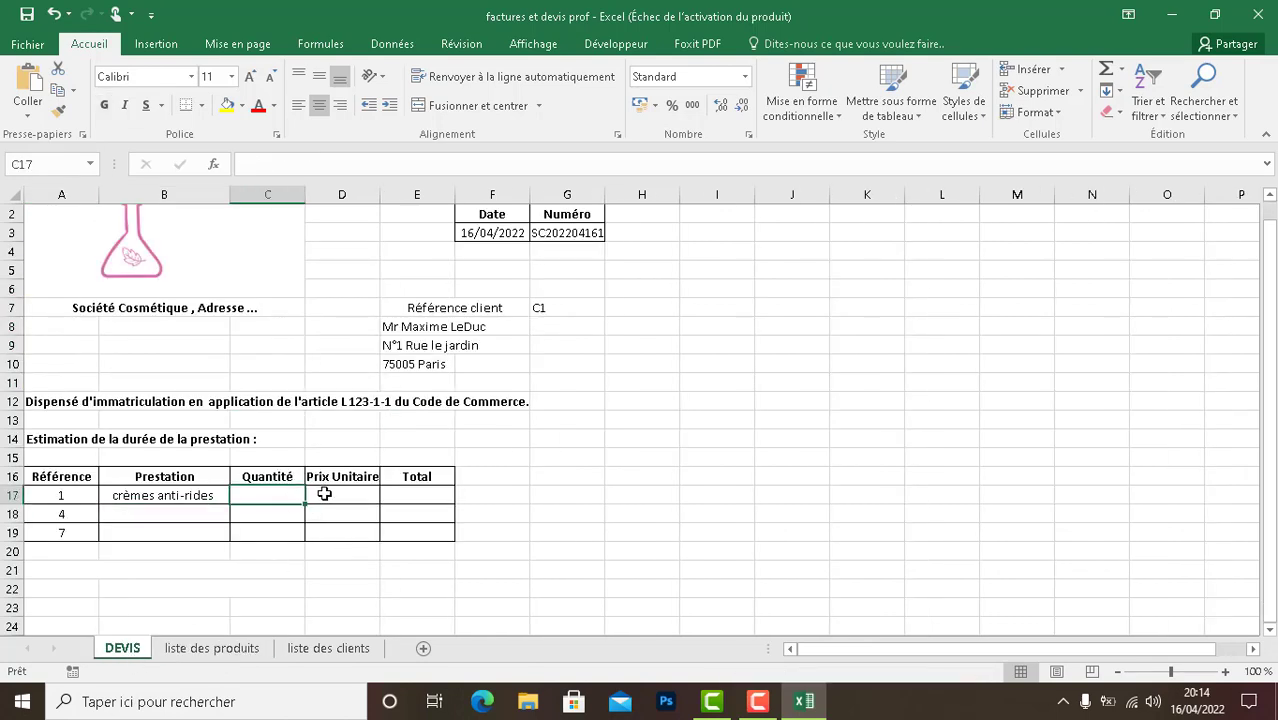
pyautogui.click(325, 494)
pyautogui.write(')')
pyautogui.press('BackSpace')
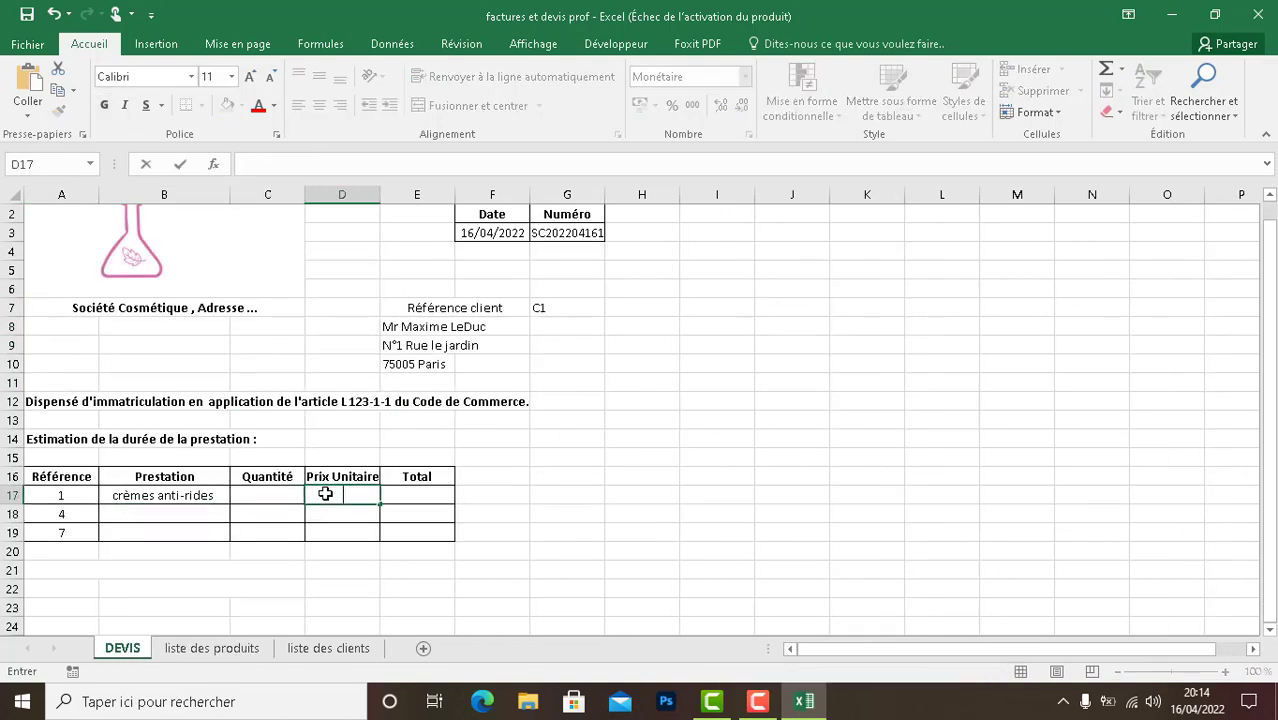
pyautogui.write('++')
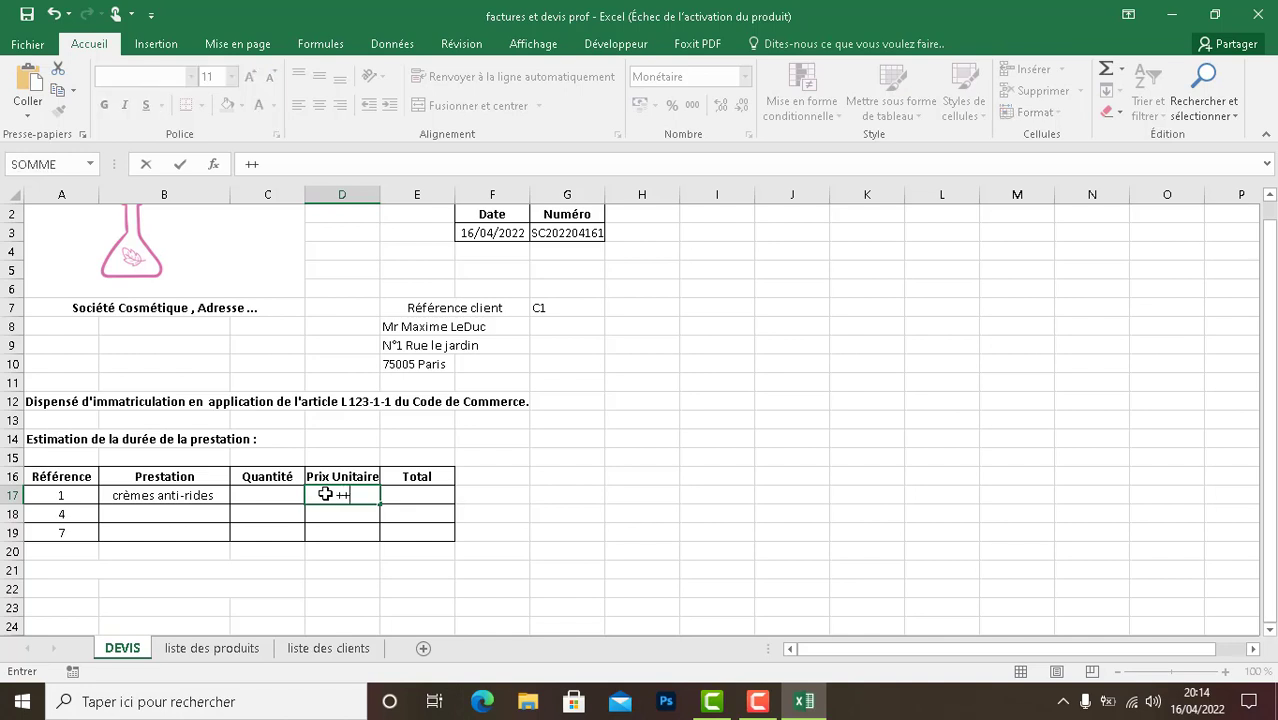
pyautogui.press('BackSpace')
pyautogui.write('=RECHERCHEV-')
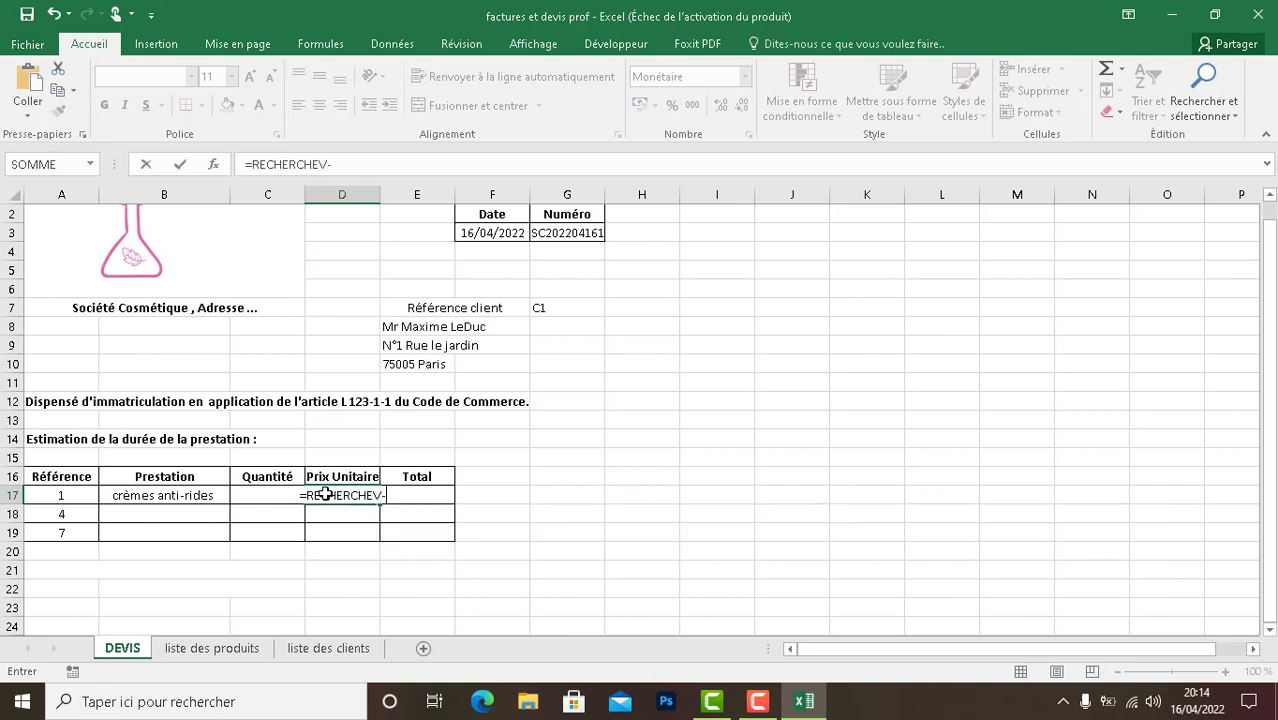
pyautogui.press('BackSpace')
pyautogui.write('(')
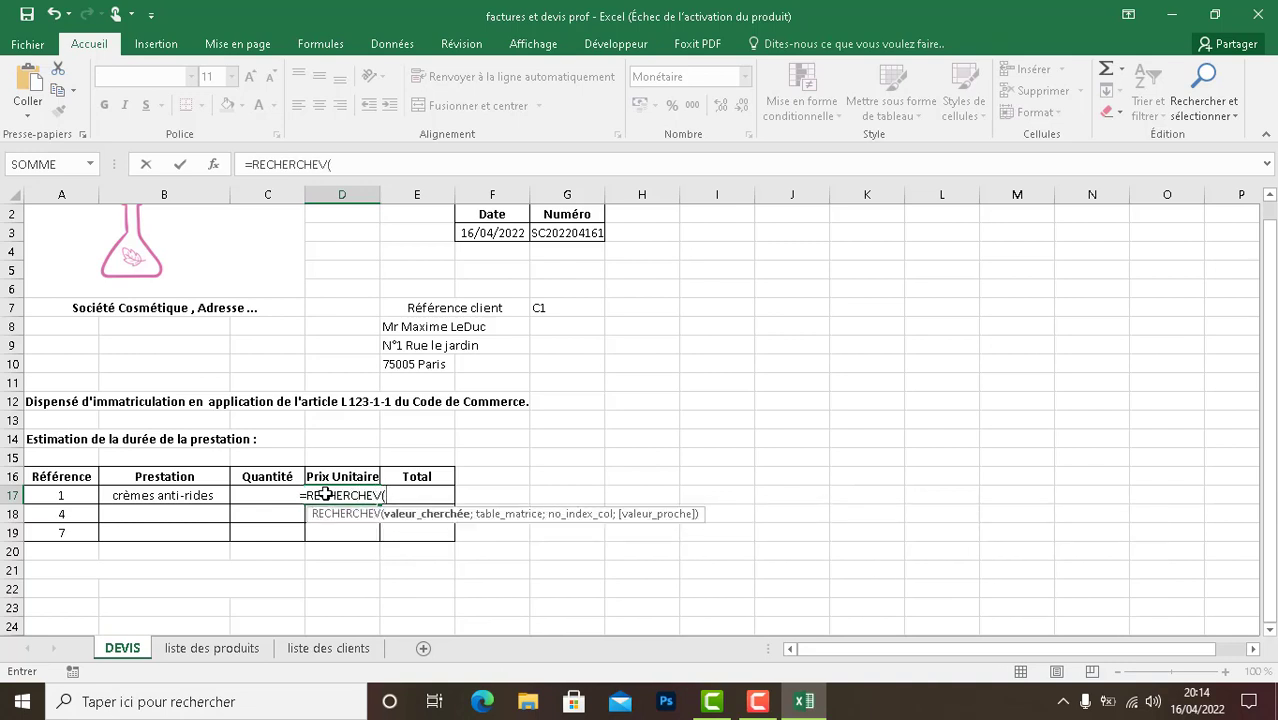
pyautogui.write('A17;;')
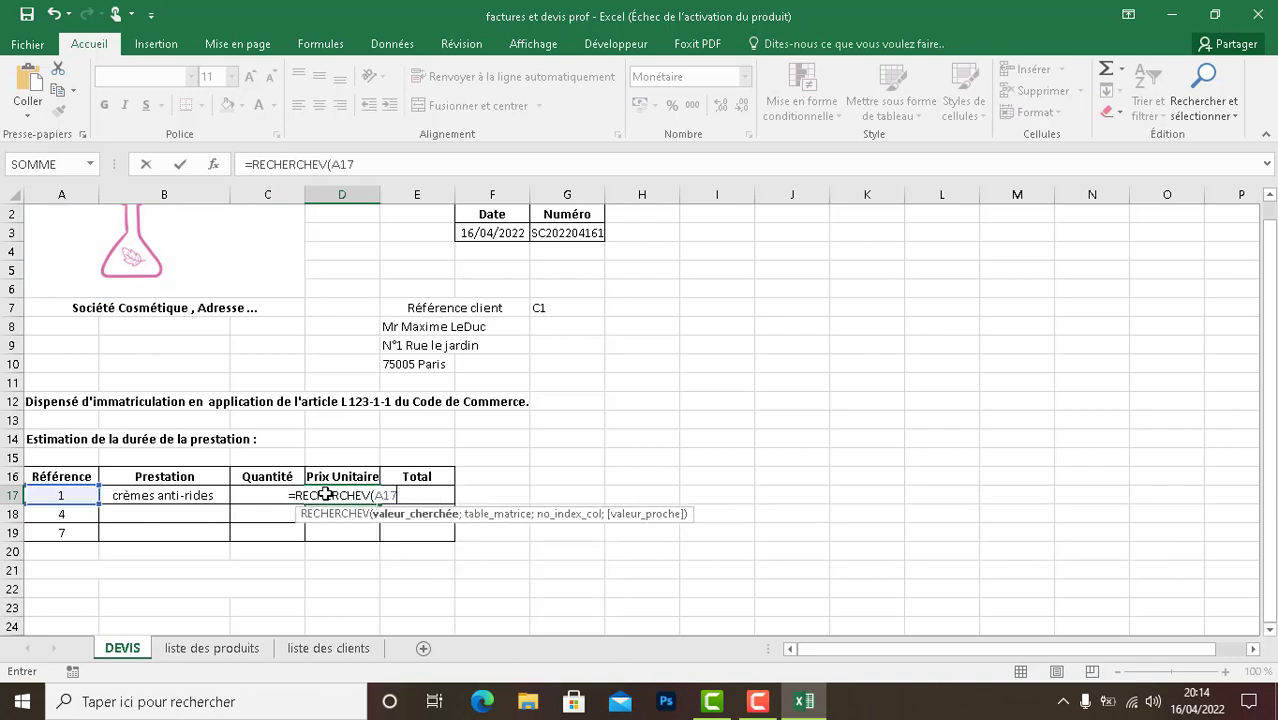
pyautogui.press('BackSpace')
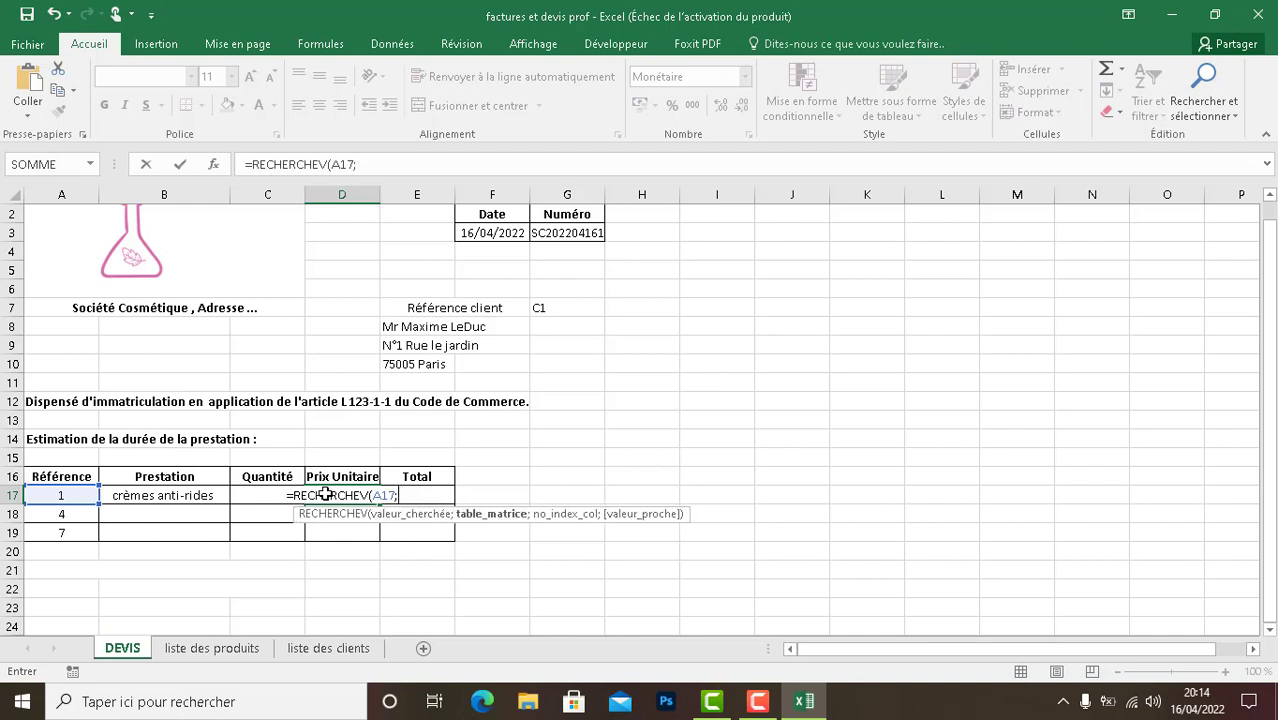
pyautogui.write('Prod')
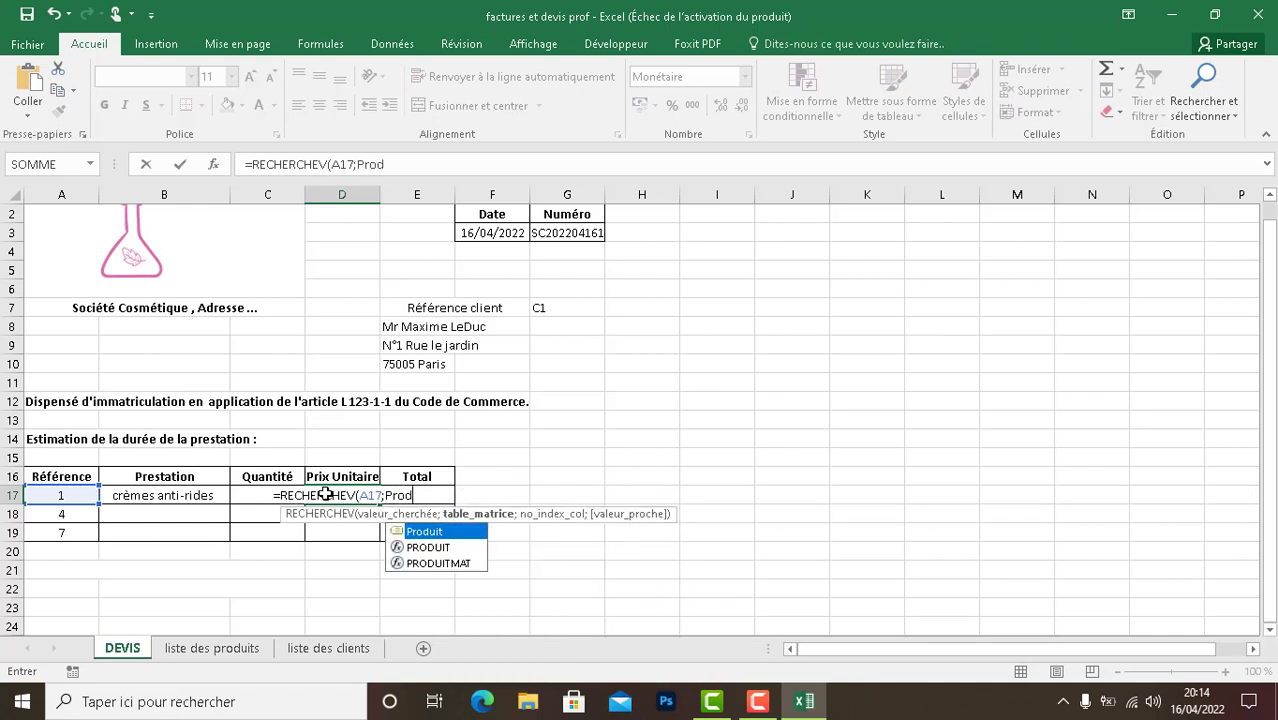
pyautogui.write('uit;')
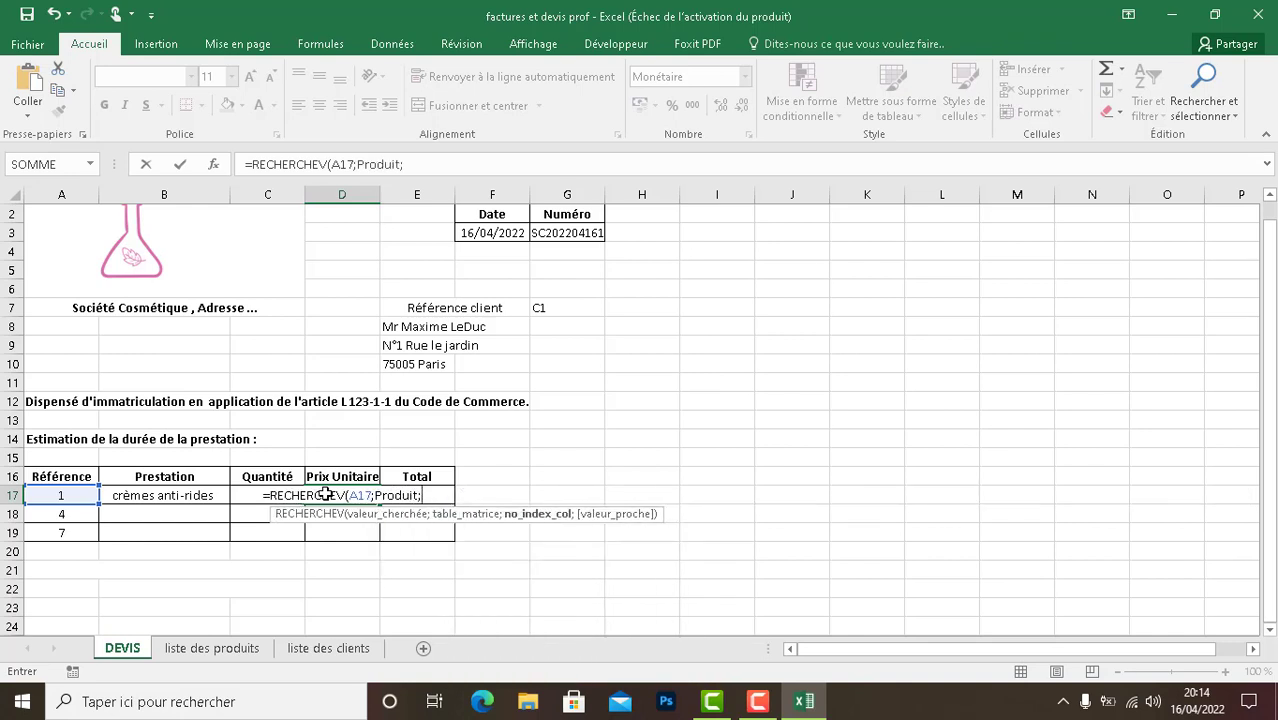
pyautogui.write('3')
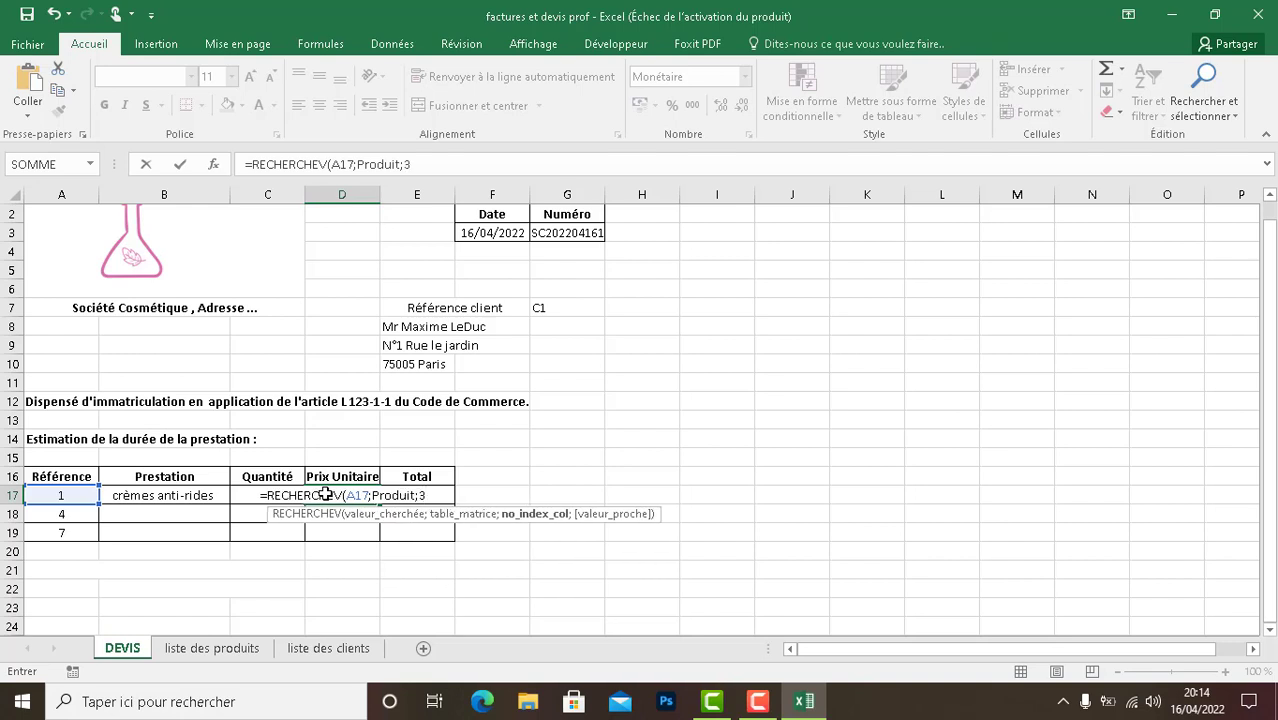
pyautogui.write(')')
pyautogui.press('Return')
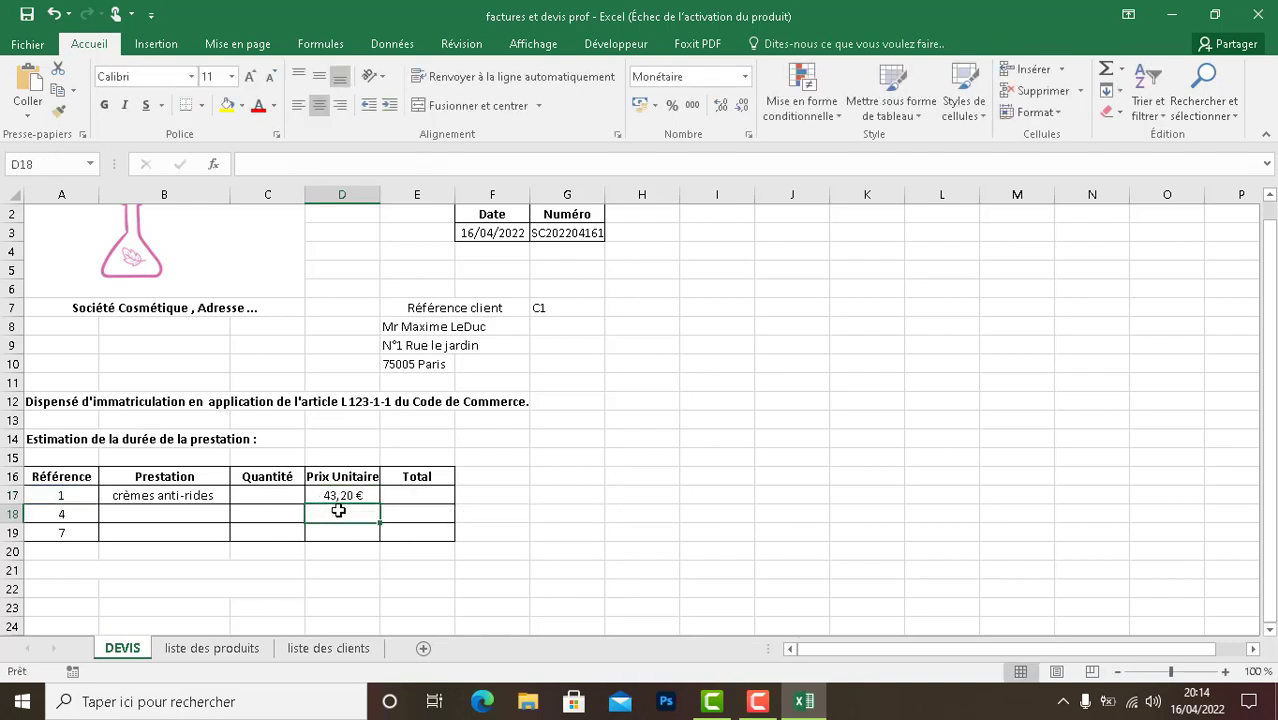
# - Apply the Monétaire number format to the unit price in cell D17
pyautogui.click(342, 496)
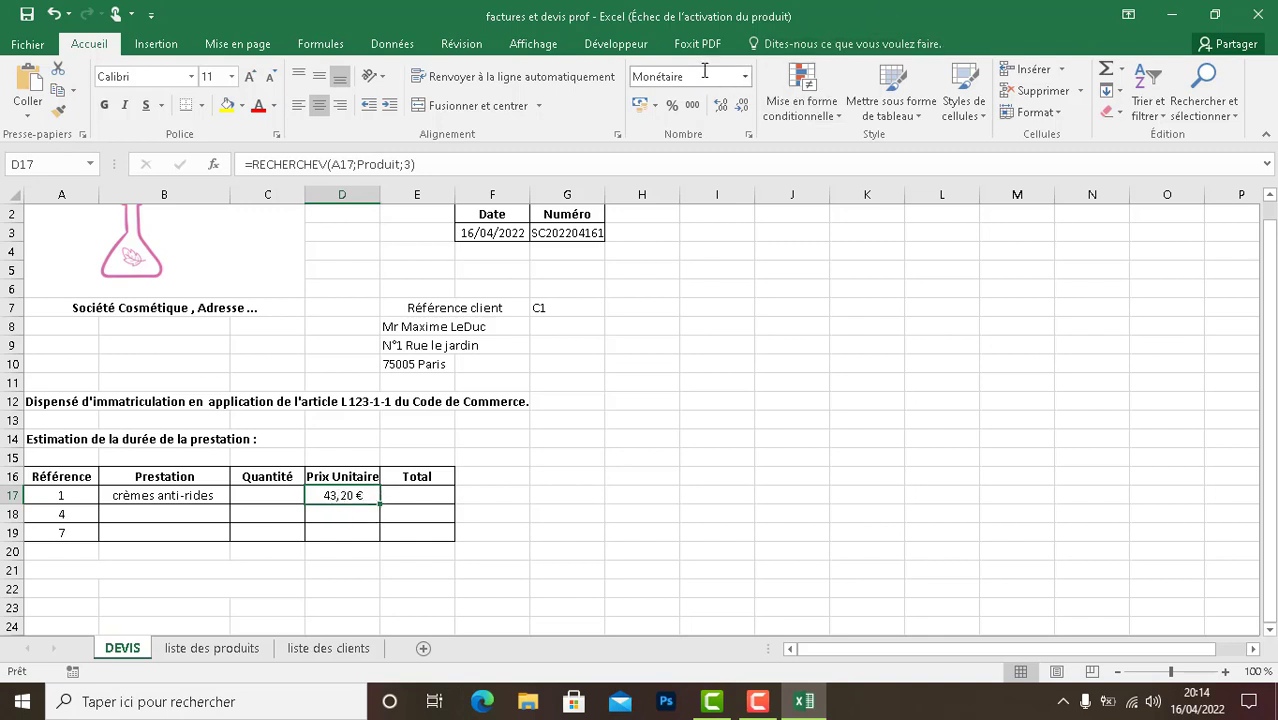
pyautogui.click(744, 80)
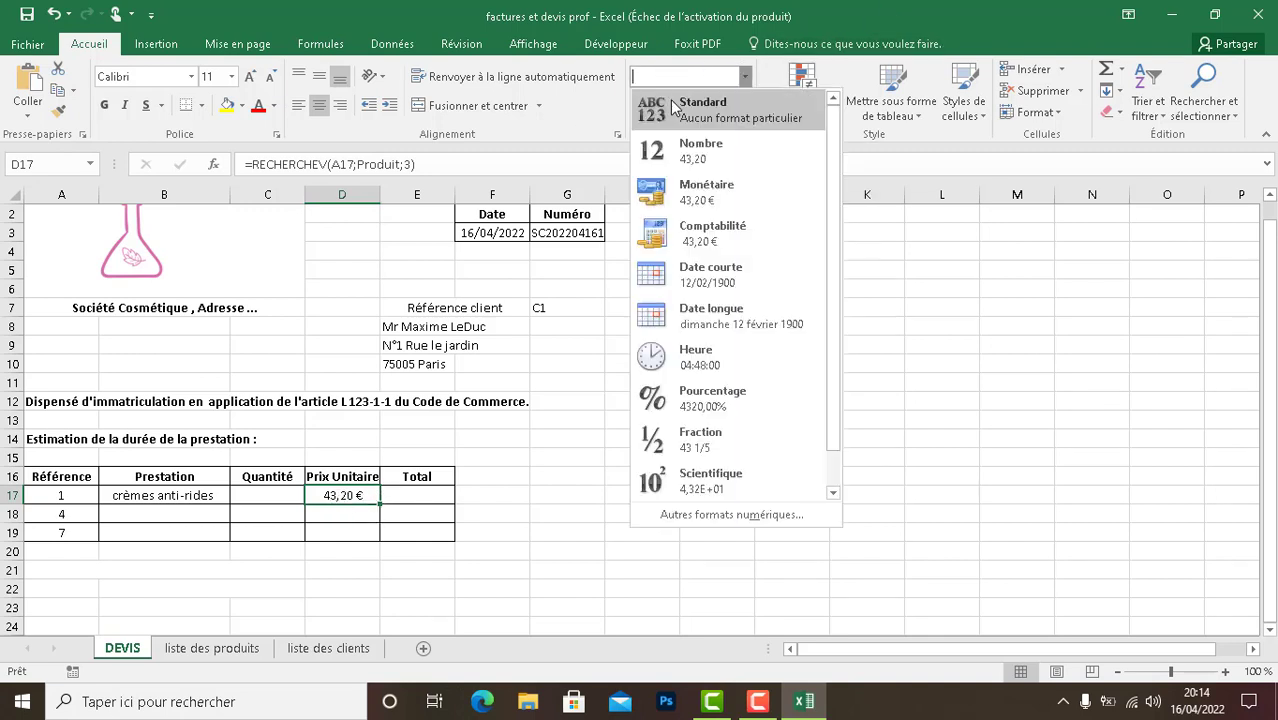
pyautogui.click(689, 190)
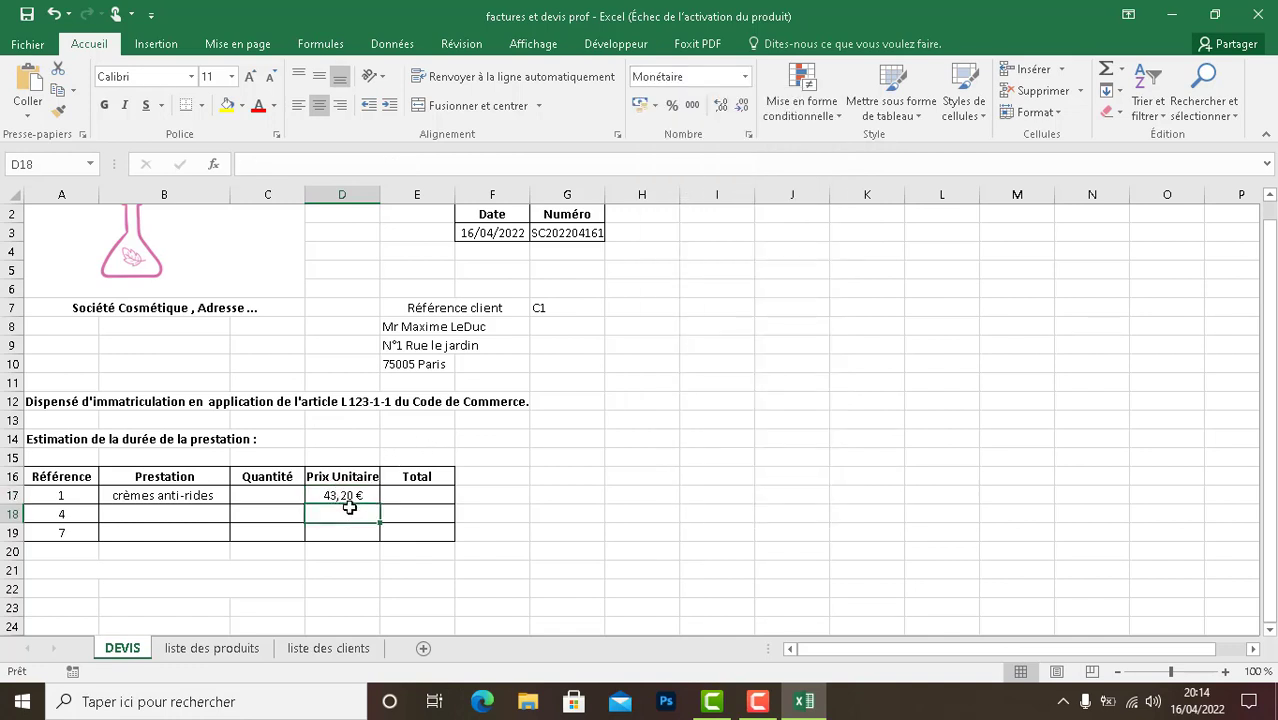
# - Copy the Prestation lookup formula from B17 down to cell B19
pyautogui.click(168, 500)
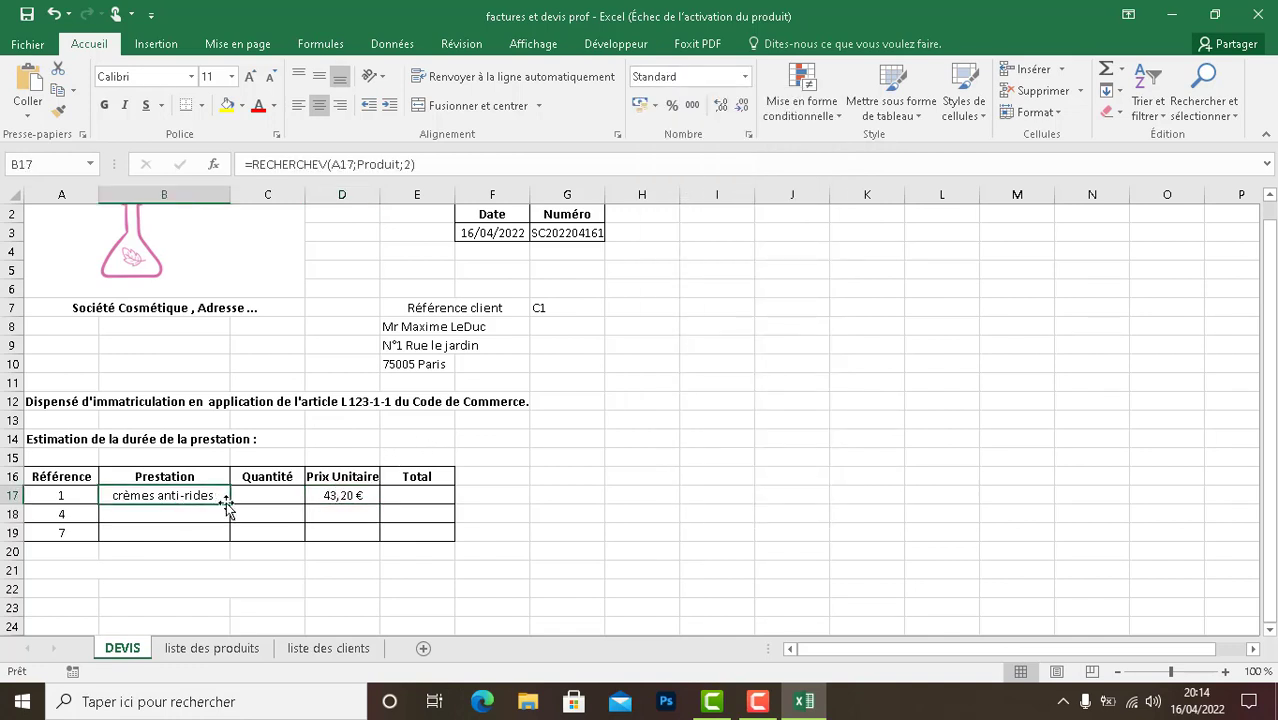
pyautogui.click(202, 514)
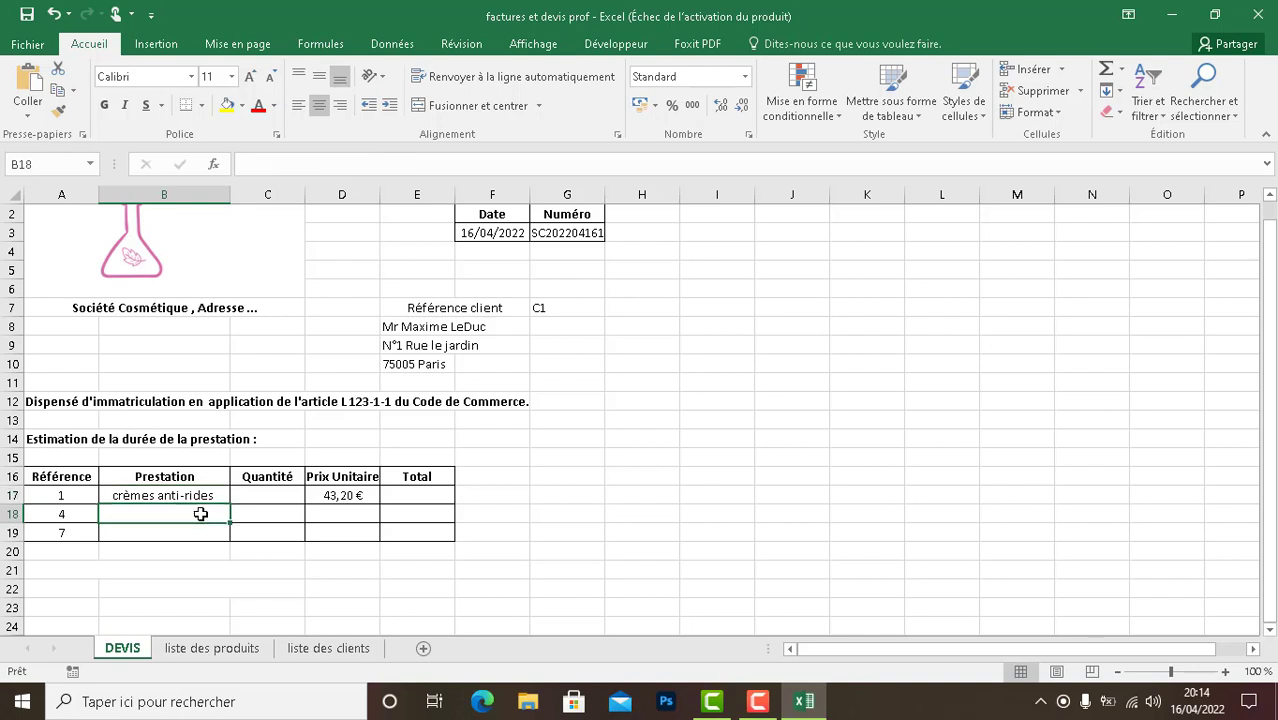
pyautogui.doubleClick(202, 514)
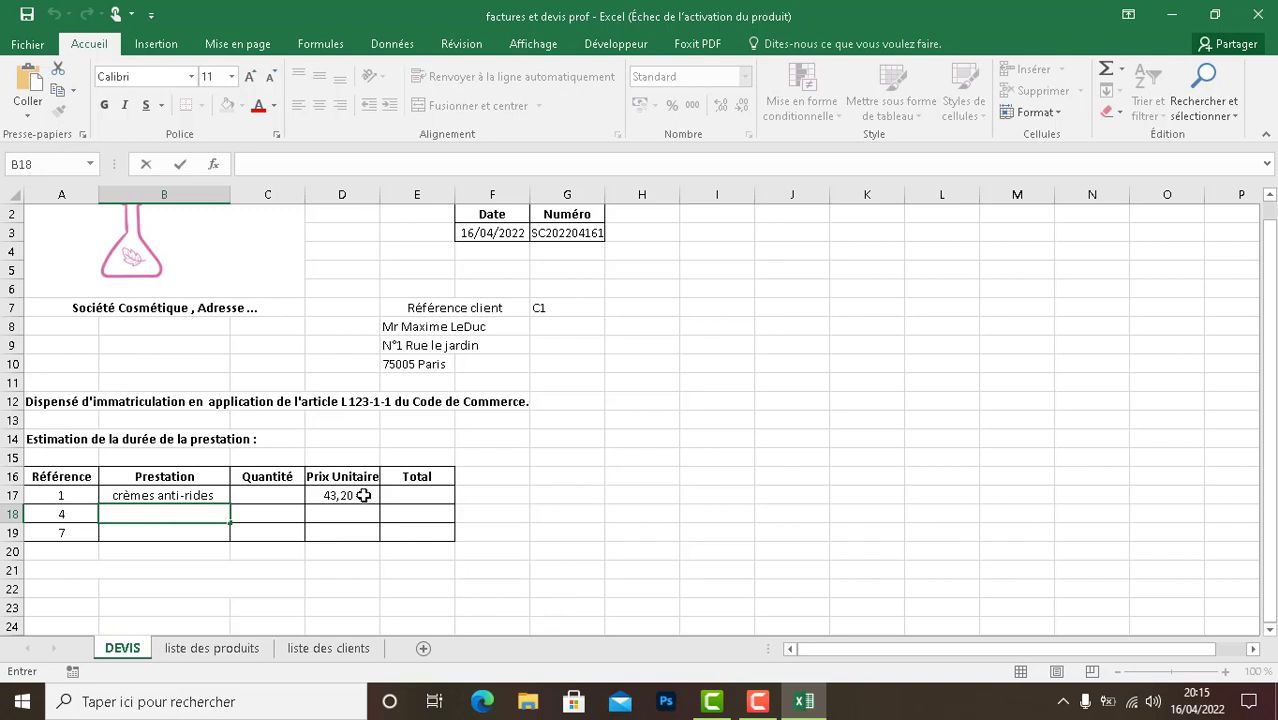
pyautogui.click(190, 495)
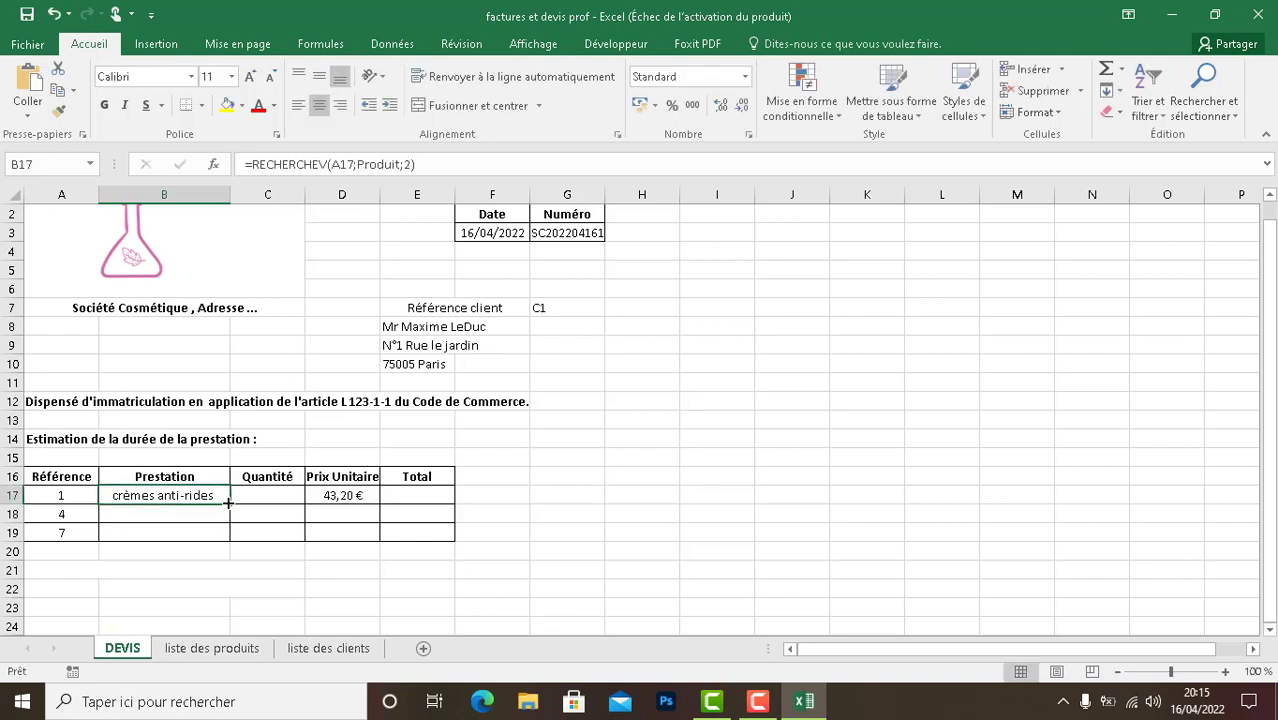
pyautogui.moveTo(229, 505); pyautogui.dragTo(226, 537)
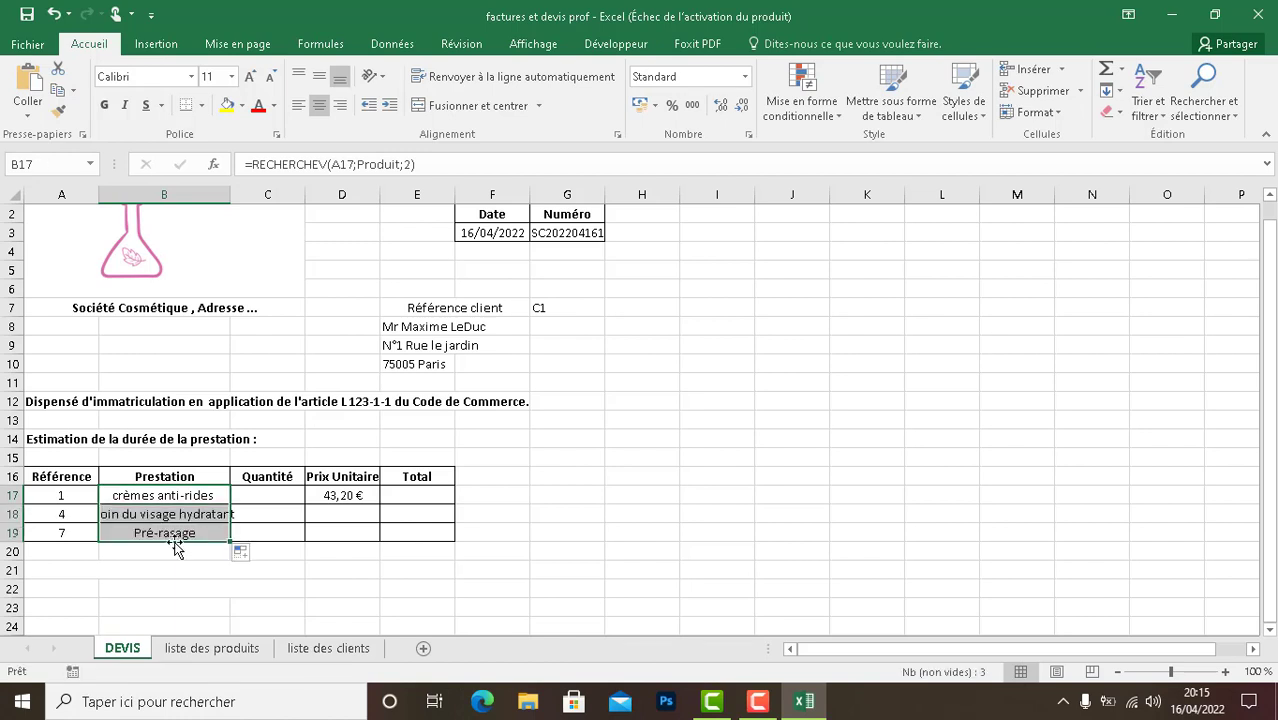
# - Widen column B so the full product name in cell B18 fits
pyautogui.click(78, 534)
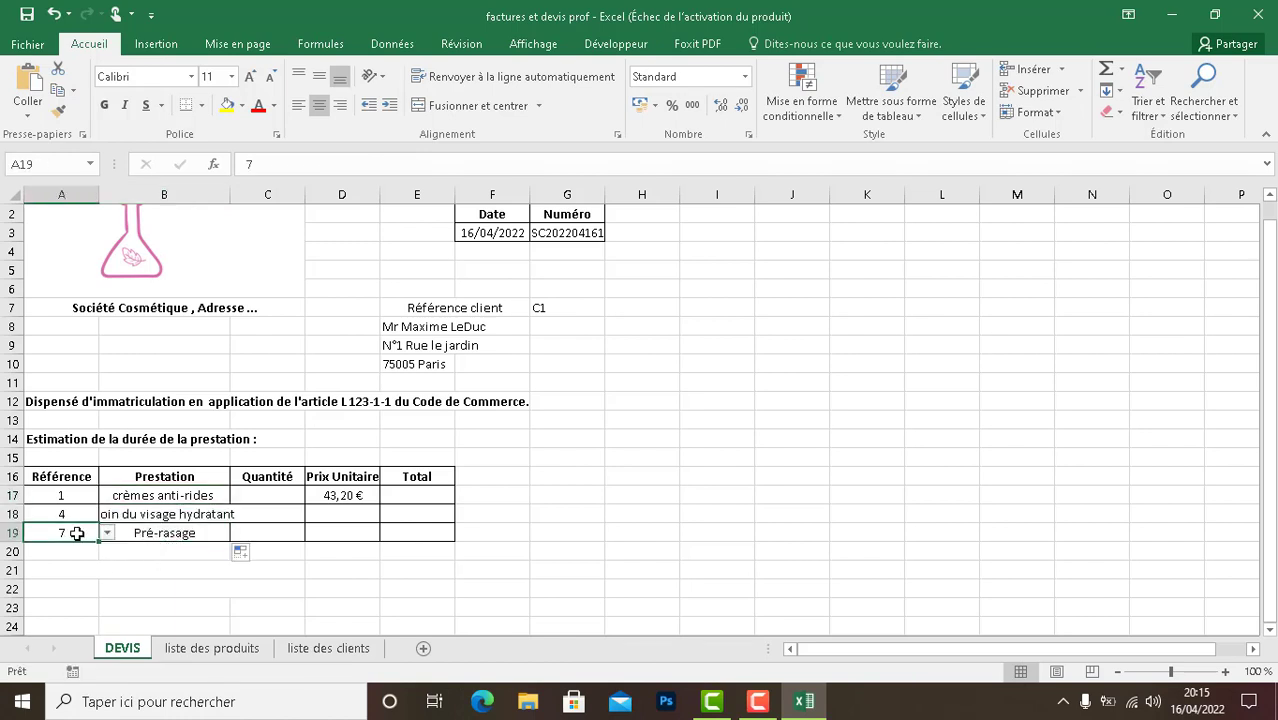
pyautogui.click(138, 516)
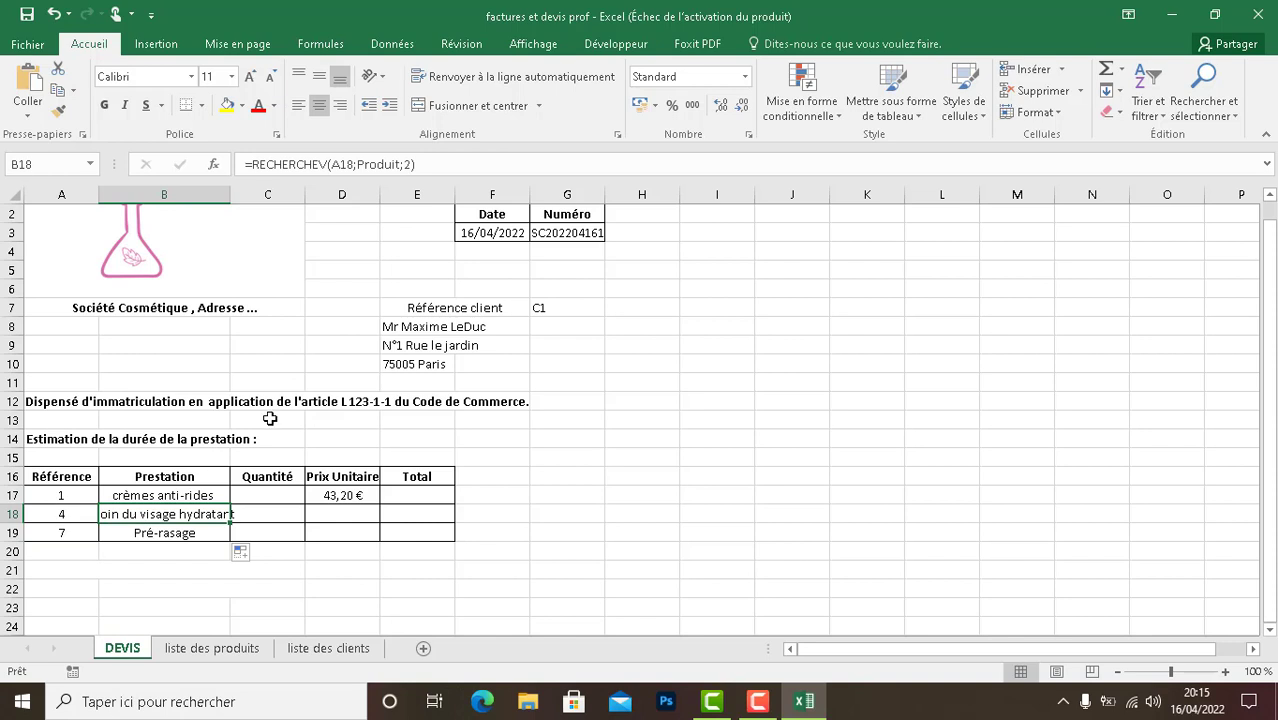
pyautogui.moveTo(231, 195); pyautogui.dragTo(251, 196)
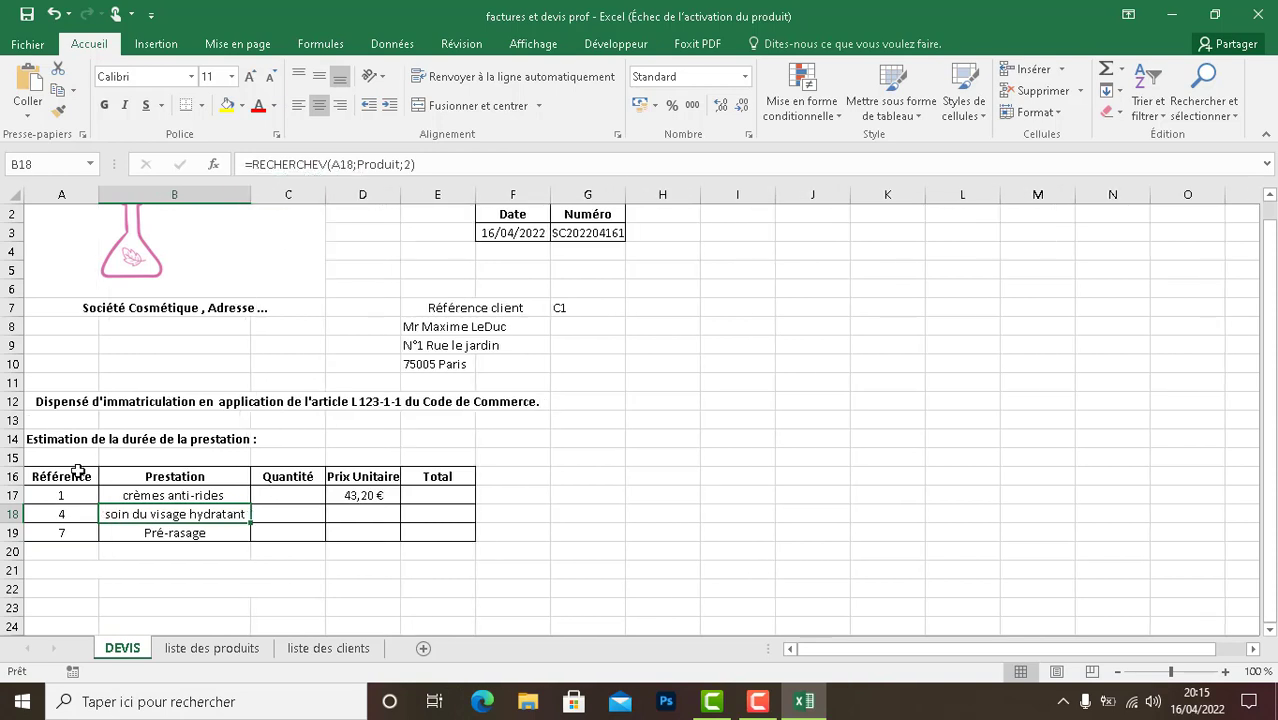
# - Check the prices on the liste des produits sheet, and copy the unit price formula from D17 down to D19 on the DEVIS sheet
pyautogui.click(212, 648)
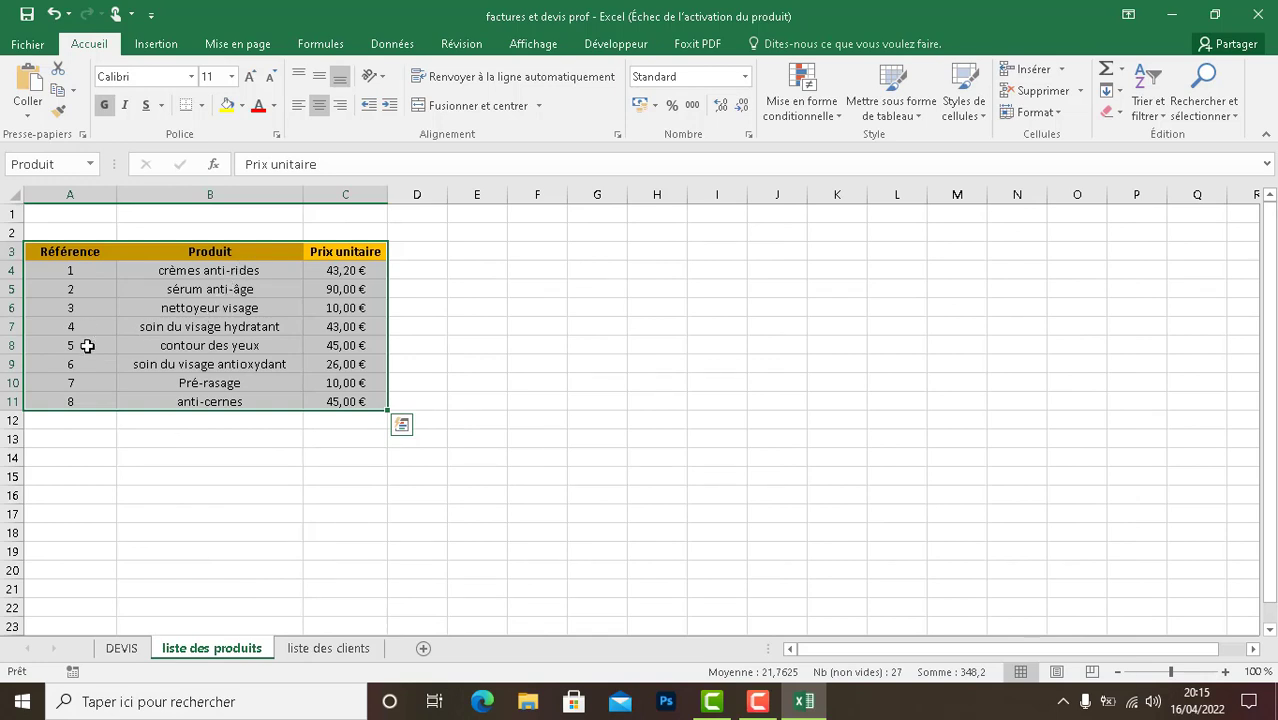
pyautogui.click(135, 650)
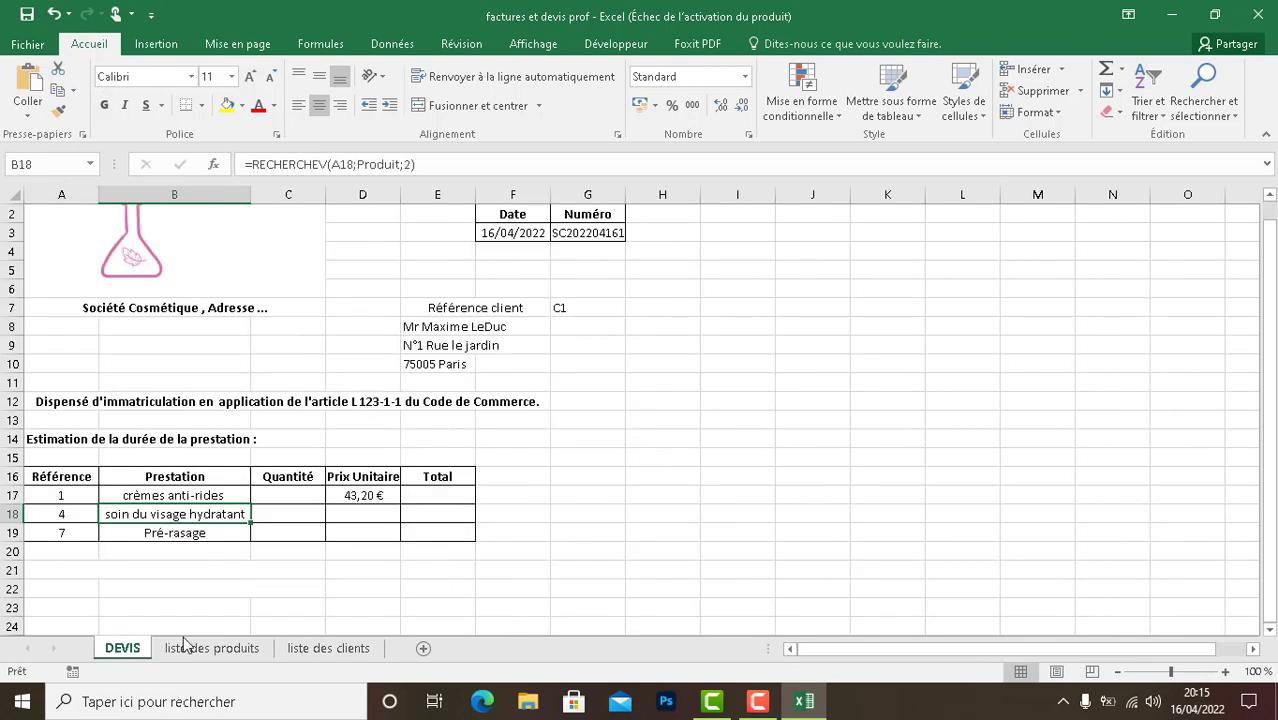
pyautogui.click(395, 498)
pyautogui.moveTo(397, 503); pyautogui.dragTo(399, 545)
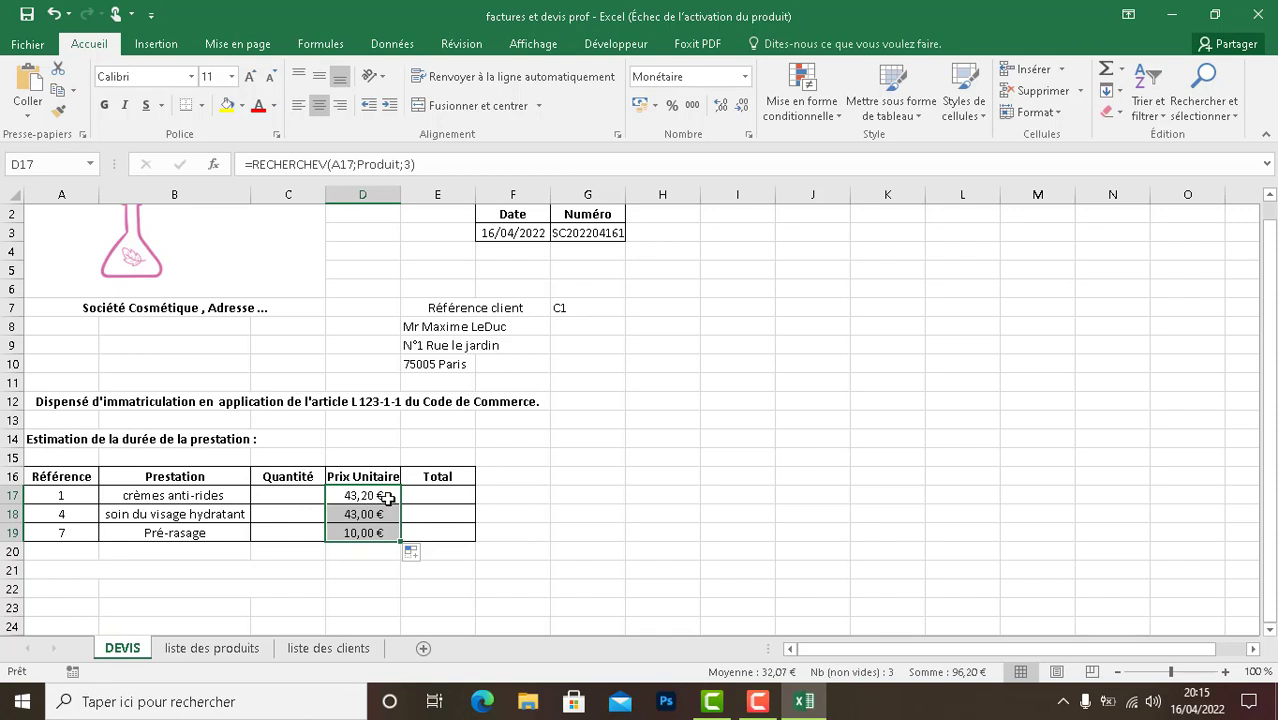
pyautogui.click(758, 714)
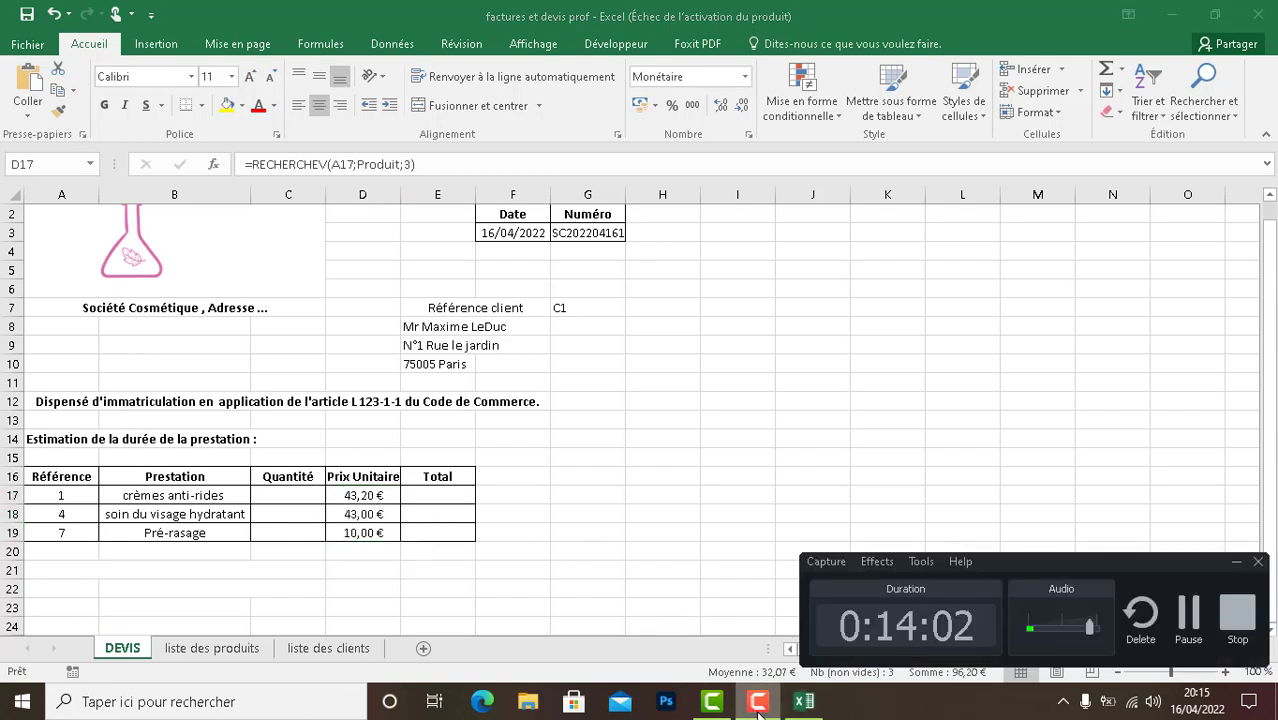
pyautogui.click(758, 714)
# - Enter the formula =C17*D17 in cell E17 to compute the first line's total
pyautogui.doubleClick(451, 495)
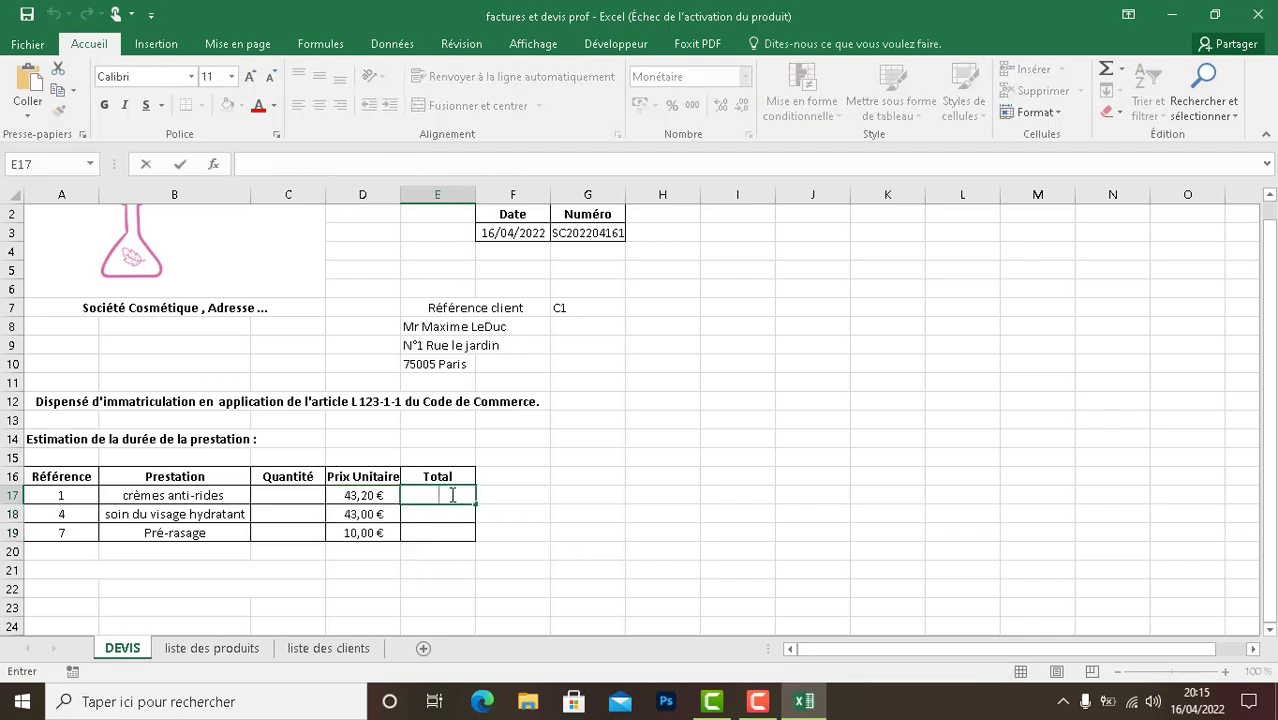
pyautogui.write('=')
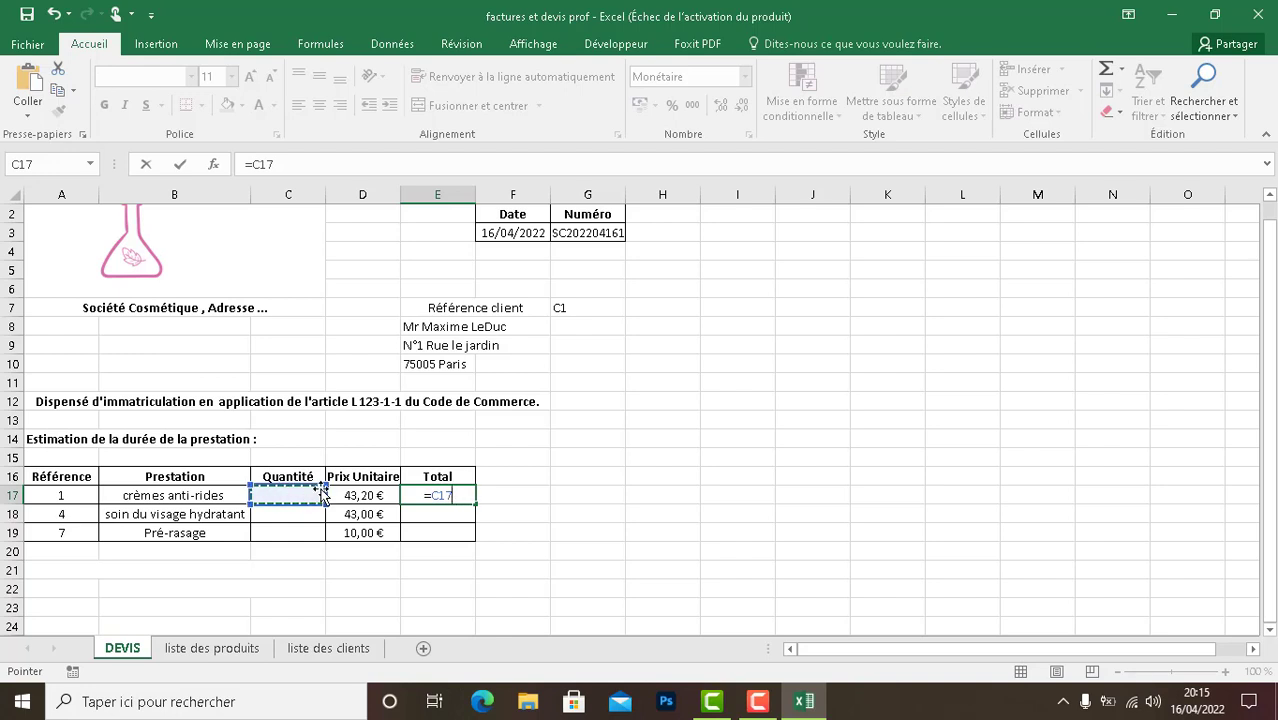
pyautogui.write('*')
pyautogui.write('D17')
pyautogui.press('Return')
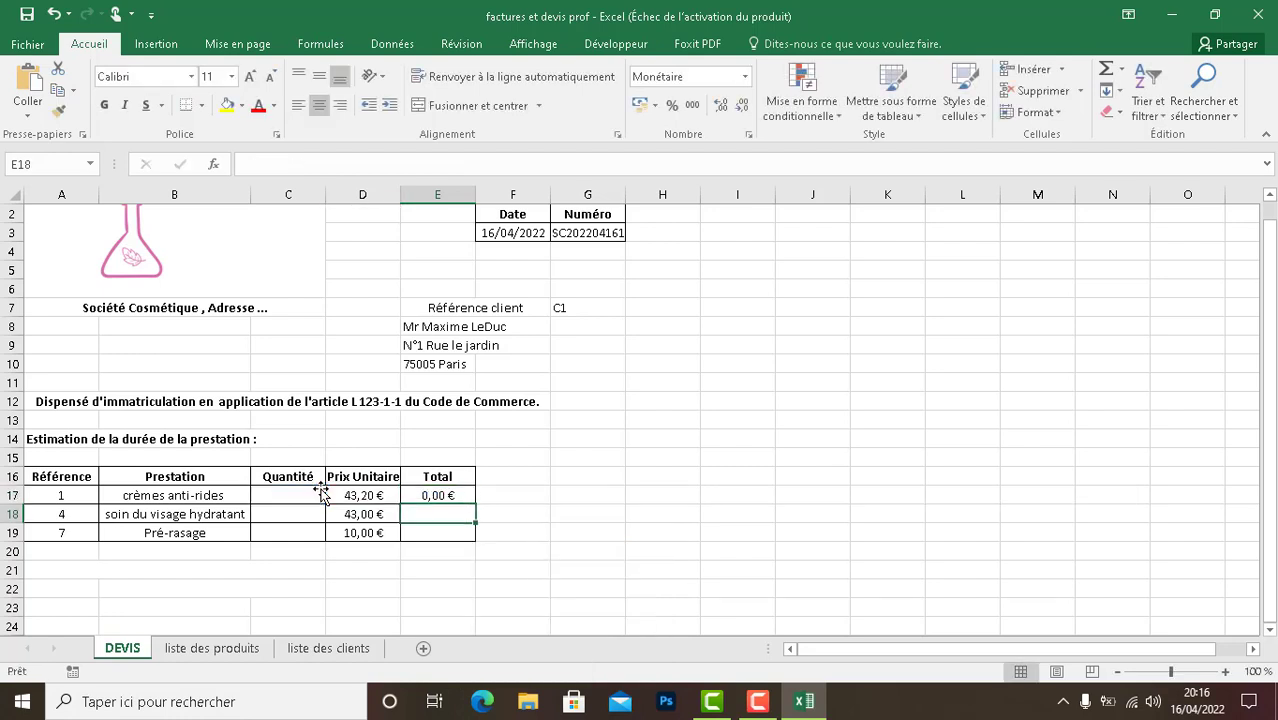
# - Enter quantities 2 in C17 and 1 in C18, and copy the total formula from E17 to E18
pyautogui.click(316, 494)
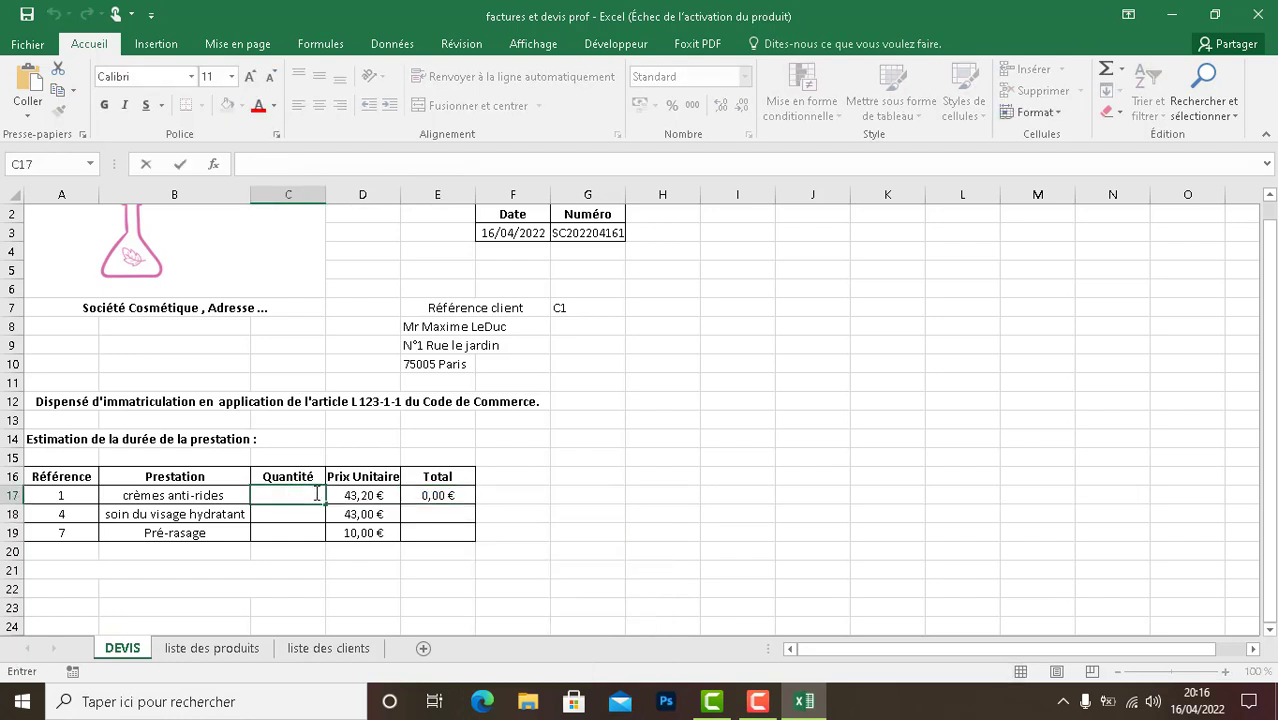
pyautogui.write('2')
pyautogui.press('Return')
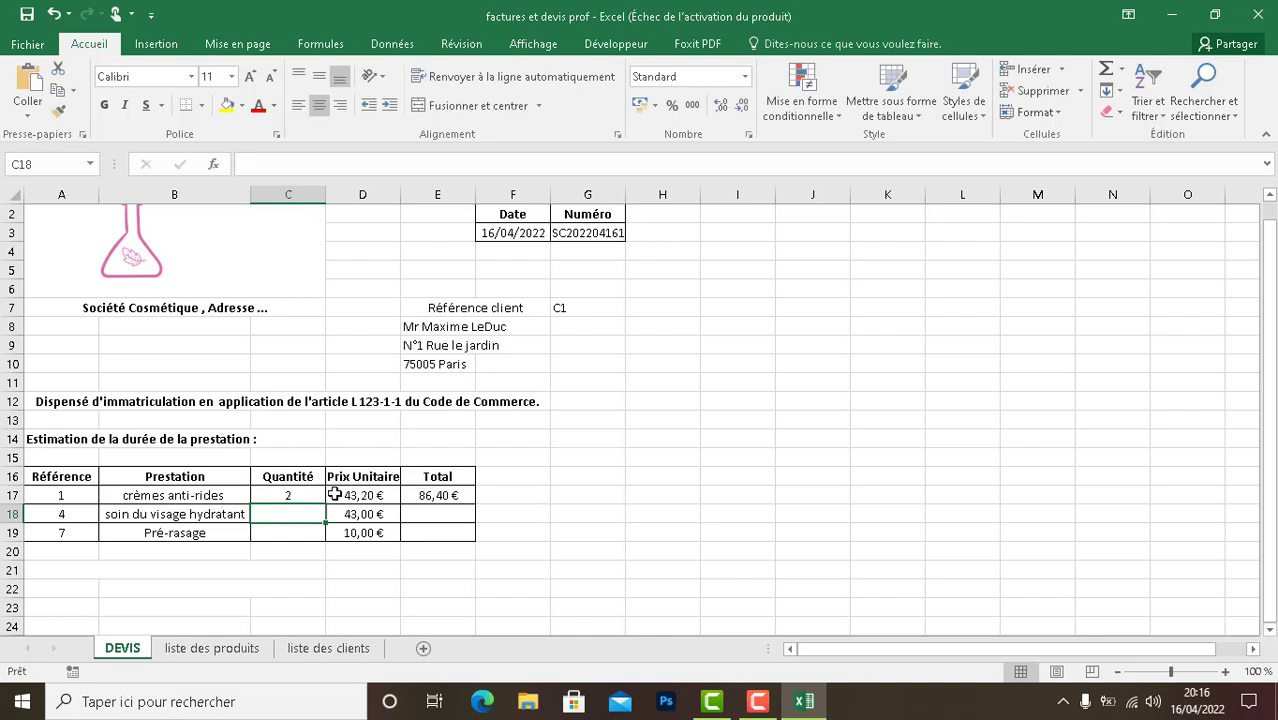
pyautogui.doubleClick(282, 513)
pyautogui.write('1')
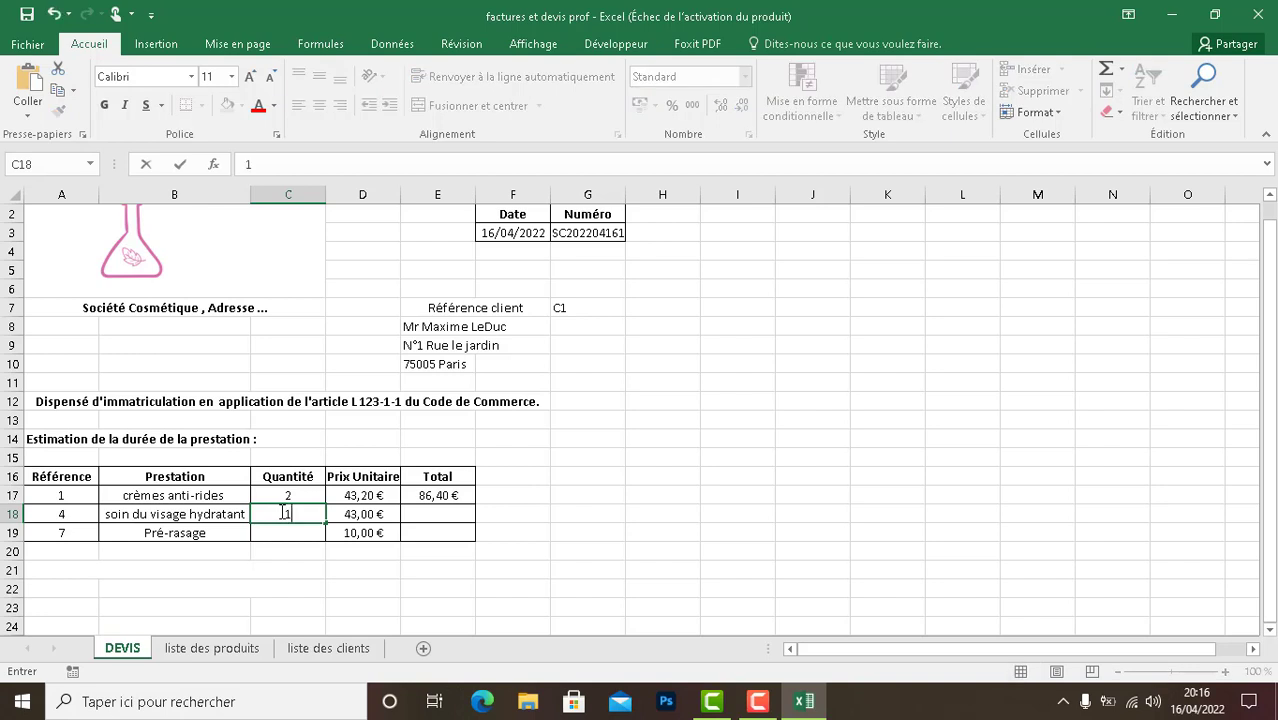
pyautogui.moveTo(457, 484); pyautogui.dragTo(476, 522)
pyautogui.click(458, 491)
# - Enter quantity 10 in C19 and copy the total formula from E18 down to E19
pyautogui.click(306, 538)
pyautogui.doubleClick(306, 538)
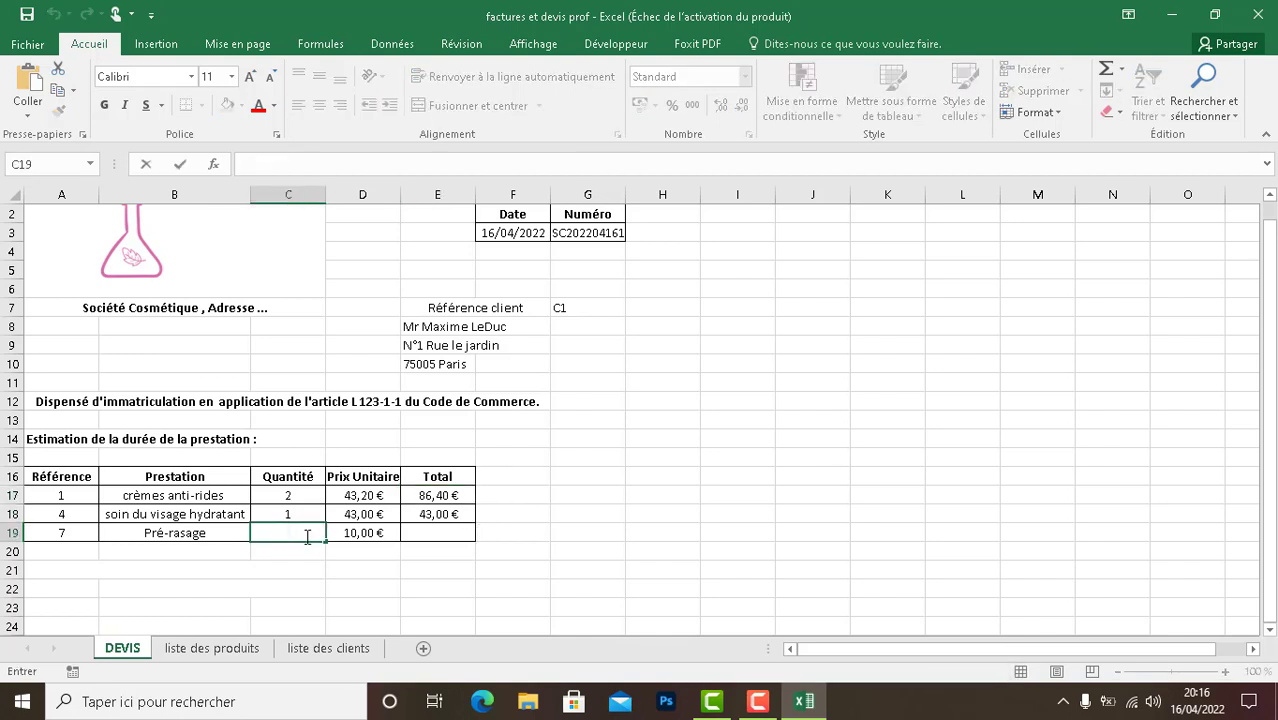
pyautogui.write('10')
pyautogui.click(437, 512)
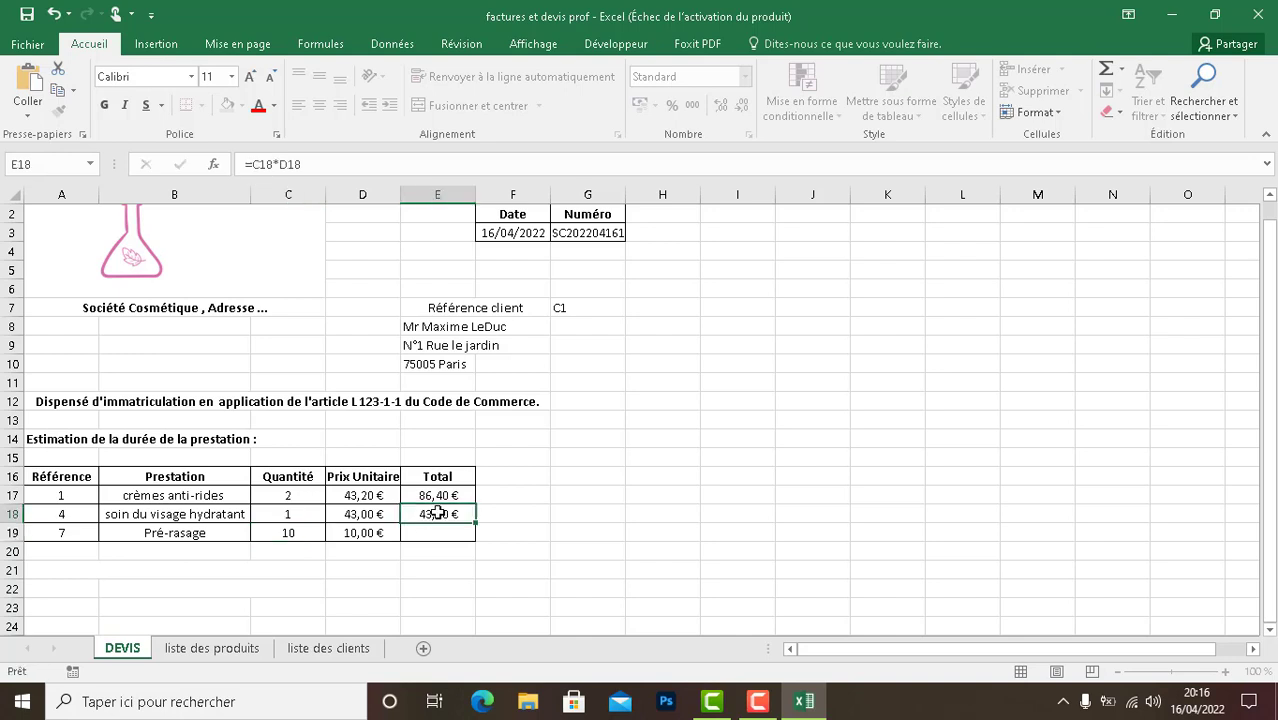
pyautogui.moveTo(476, 521); pyautogui.dragTo(477, 540)
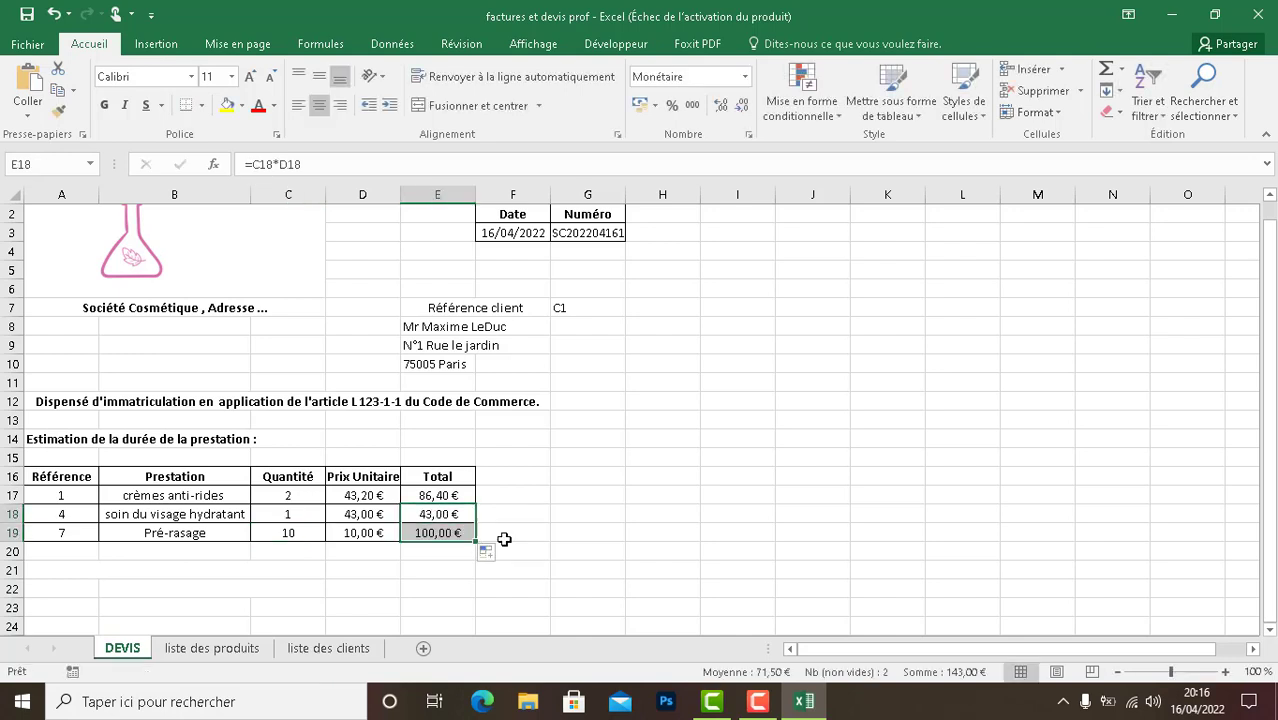
pyautogui.click(504, 539)
pyautogui.click(385, 570)
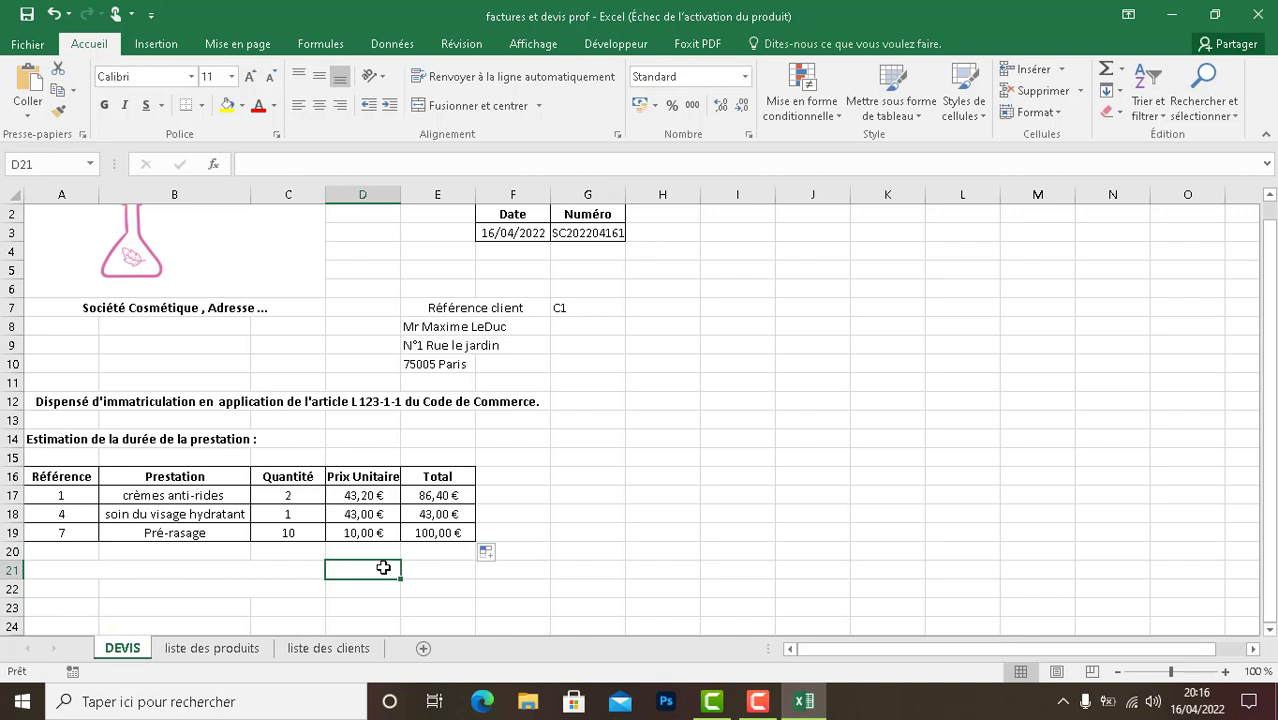
# - Enter the note "Chaque prestation est garantie 30 jours." in the merged cell A21 below the services table
pyautogui.click(758, 701)
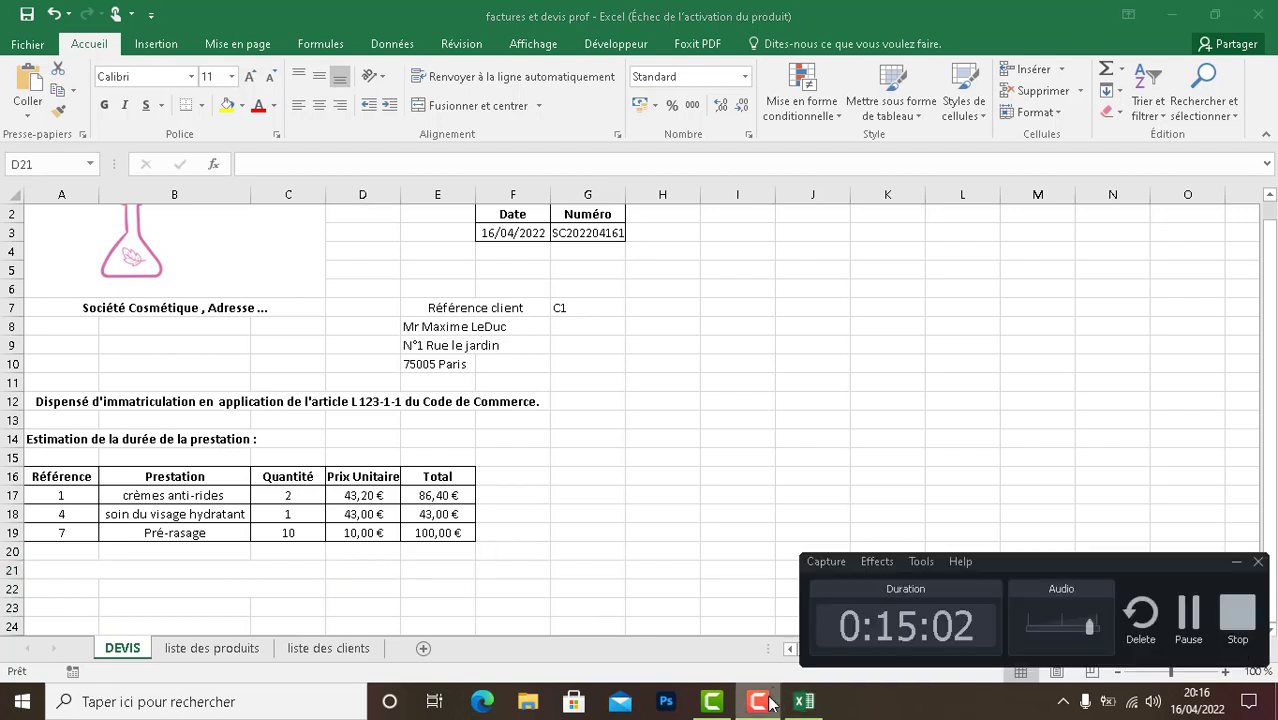
pyautogui.click(253, 568)
pyautogui.doubleClick(254, 569)
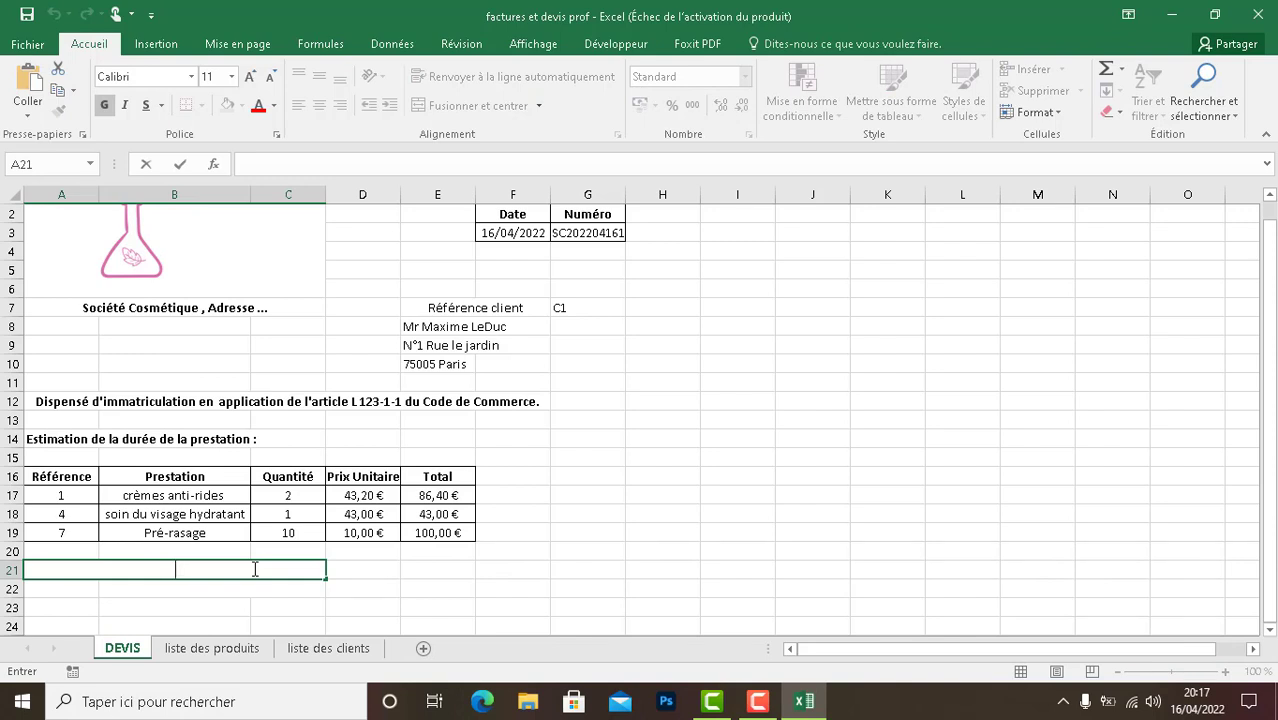
pyautogui.write('Chaque prestation est g')
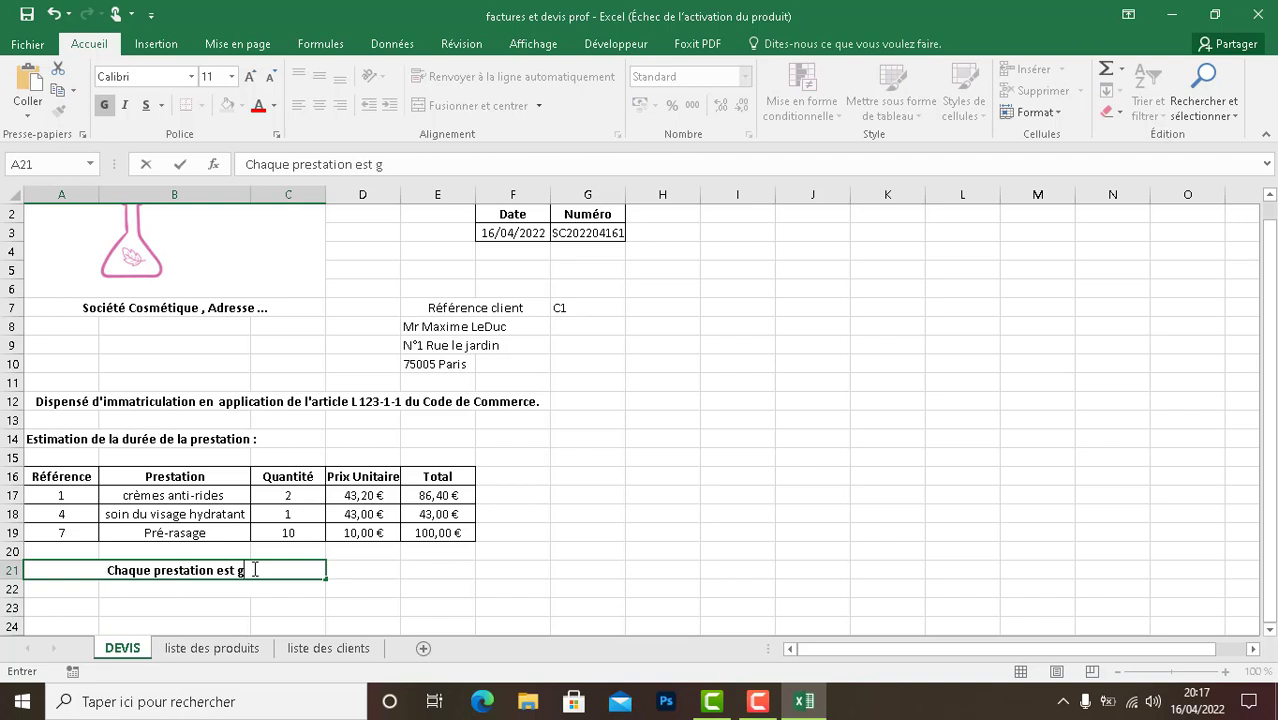
pyautogui.write('arantie ')
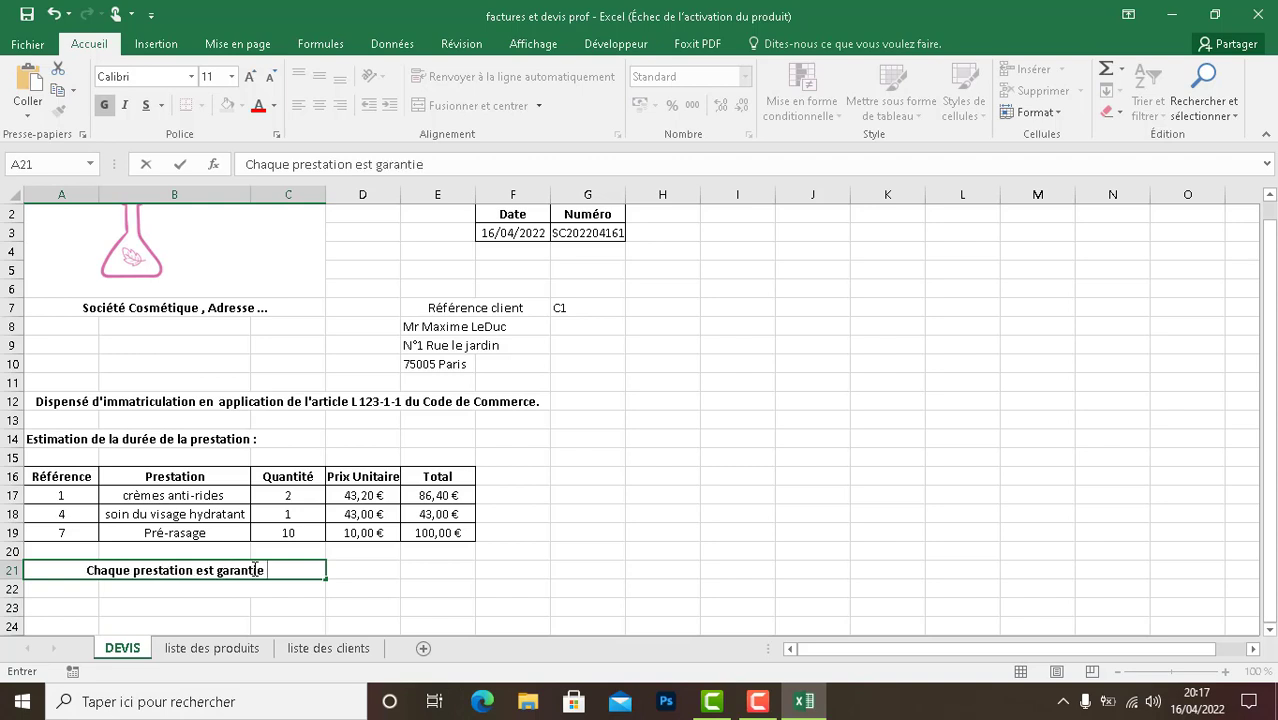
pyautogui.write('30 jours;')
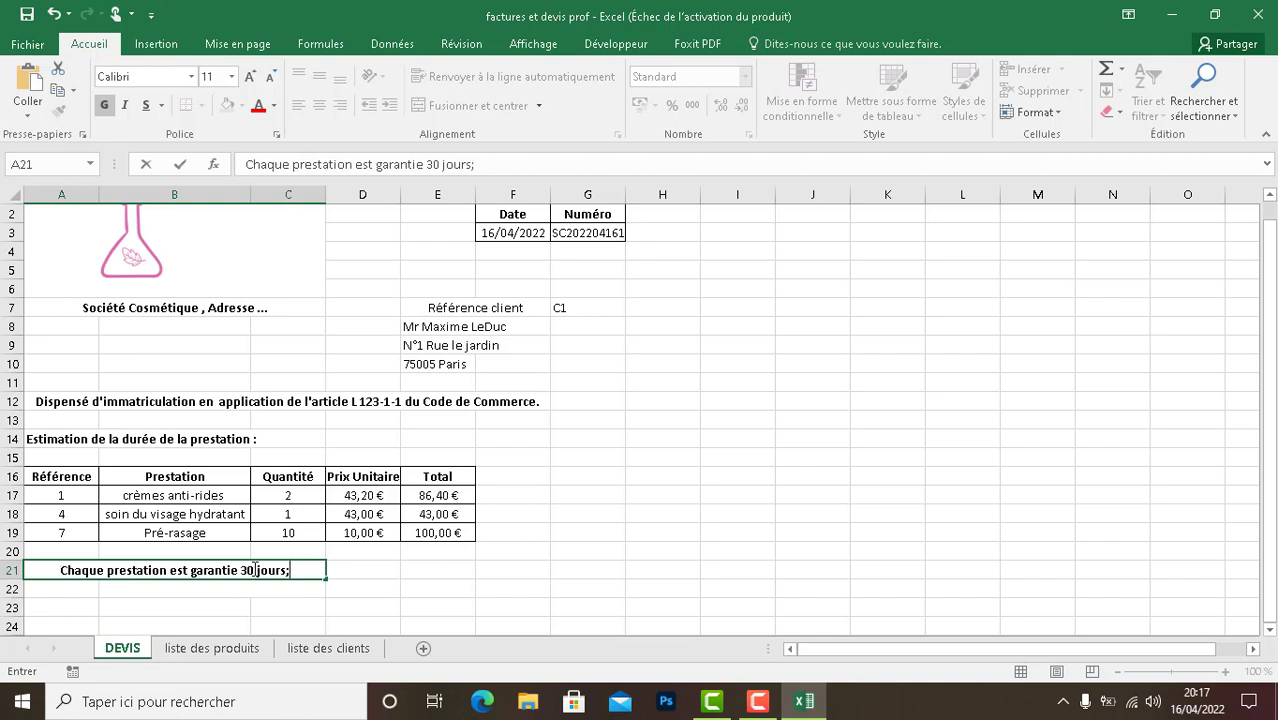
pyautogui.press('BackSpace')
pyautogui.write('.')
# - Merge and centre cells A22 to C22 under the guarantee note
pyautogui.click(219, 593)
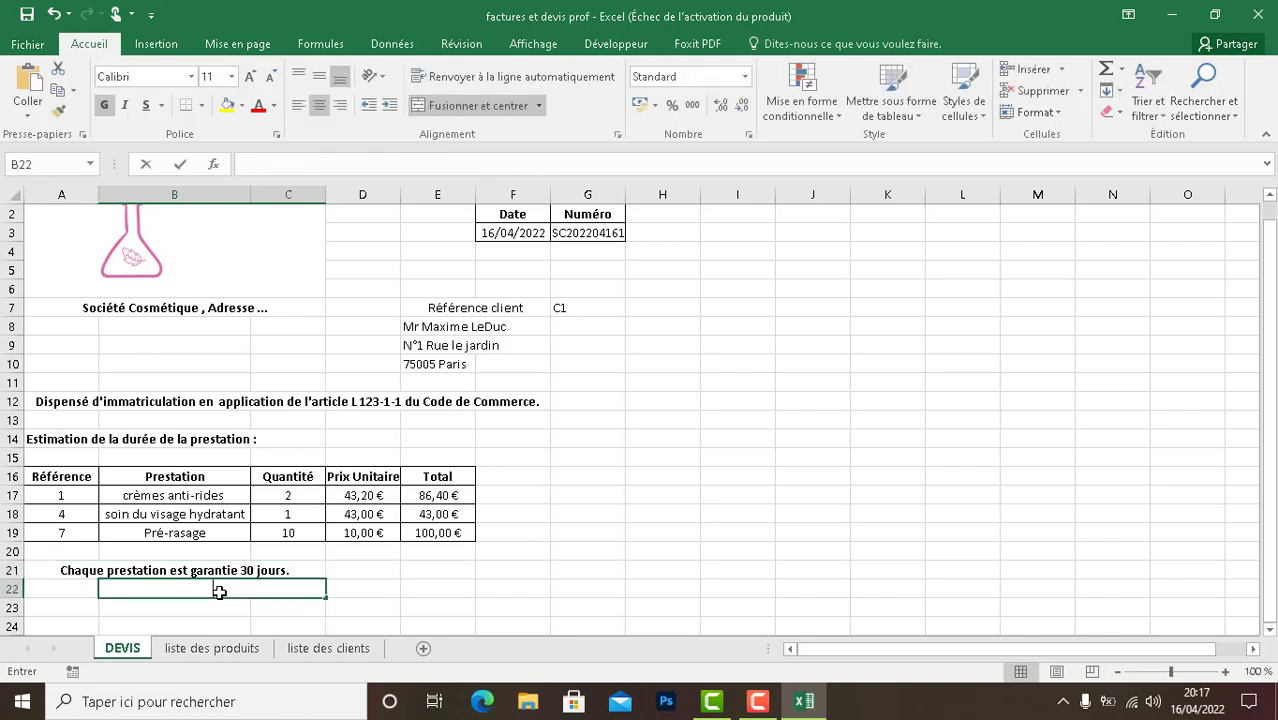
pyautogui.click(75, 597)
pyautogui.doubleClick(133, 590)
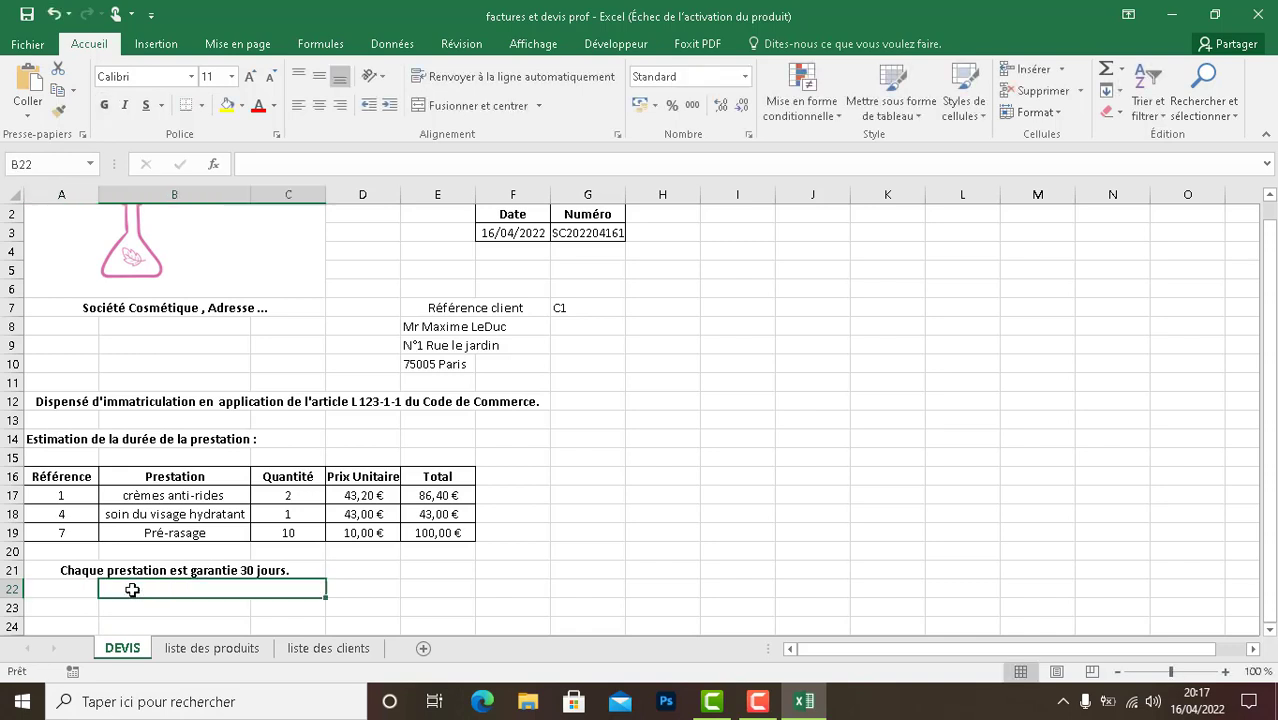
pyautogui.click(80, 589)
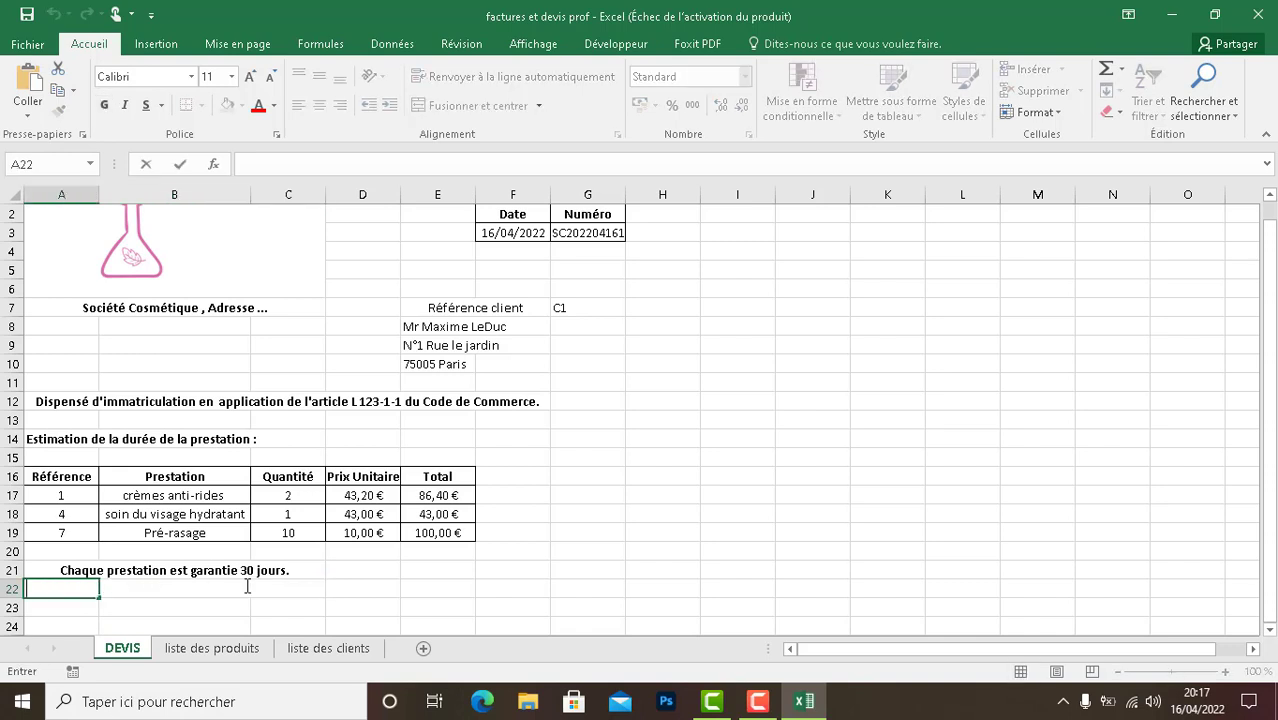
pyautogui.click(121, 585)
pyautogui.moveTo(121, 585); pyautogui.dragTo(63, 584)
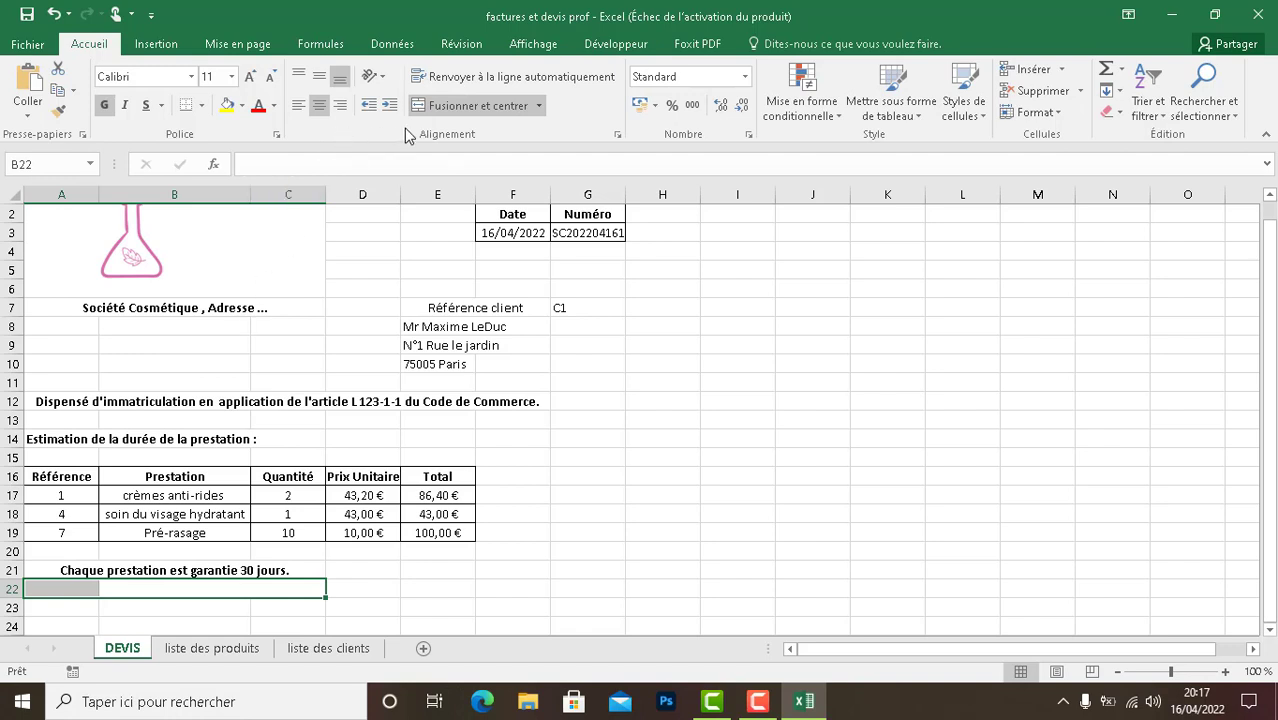
pyautogui.click(447, 107)
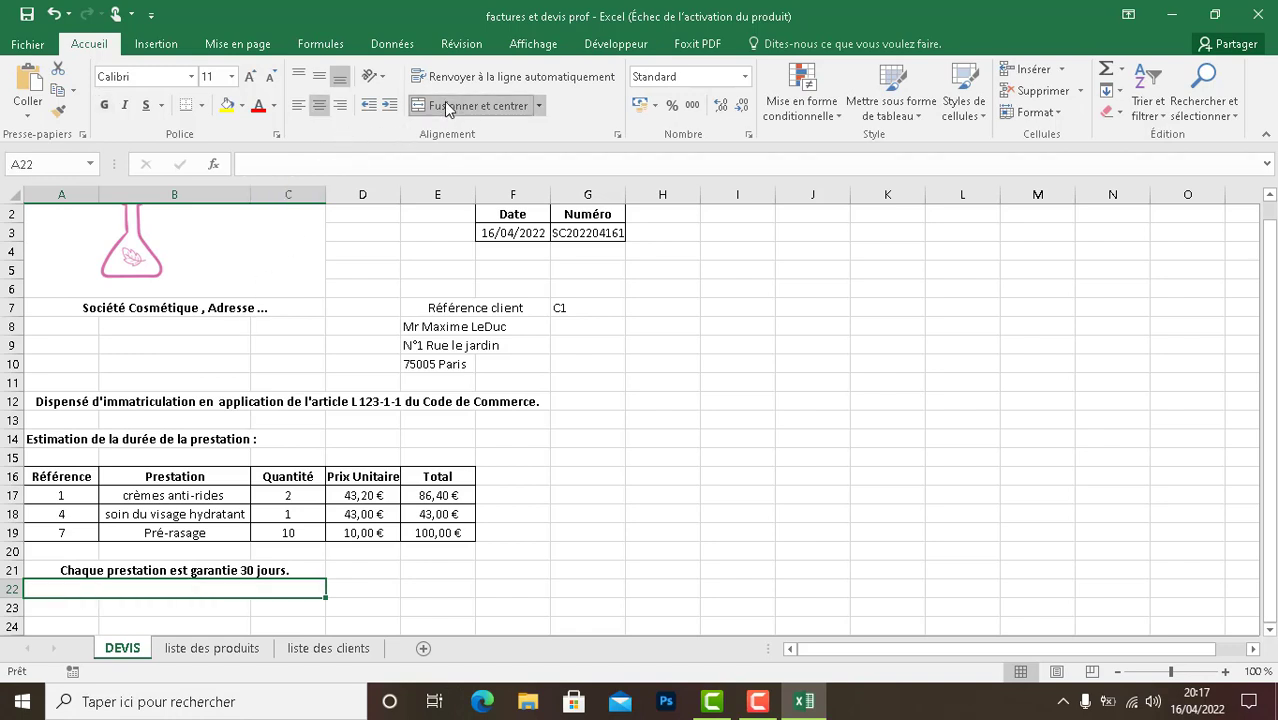
# - Enter the text "Devis est valable 30 jours jusqu'au" in the merged cell A22
pyautogui.doubleClick(96, 588)
pyautogui.write('Devis est ')
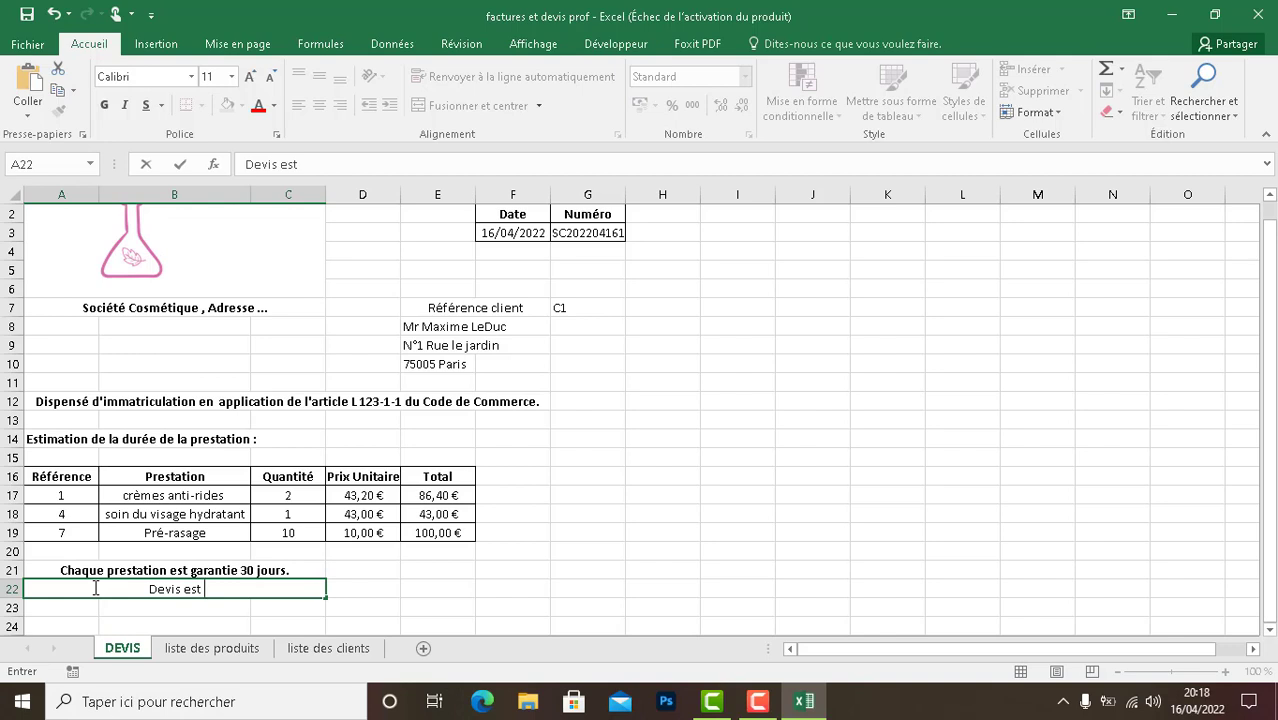
pyautogui.write('b')
pyautogui.press('BackSpace')
pyautogui.write('valable ')
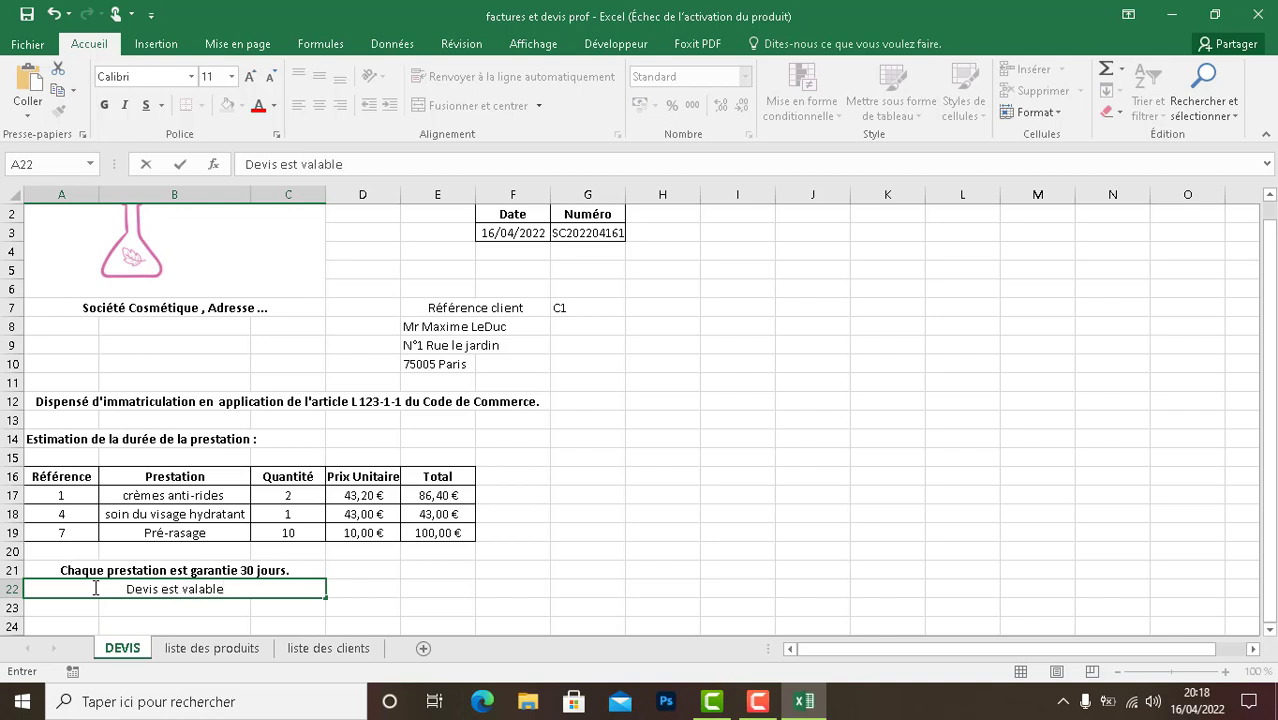
pyautogui.write('49')
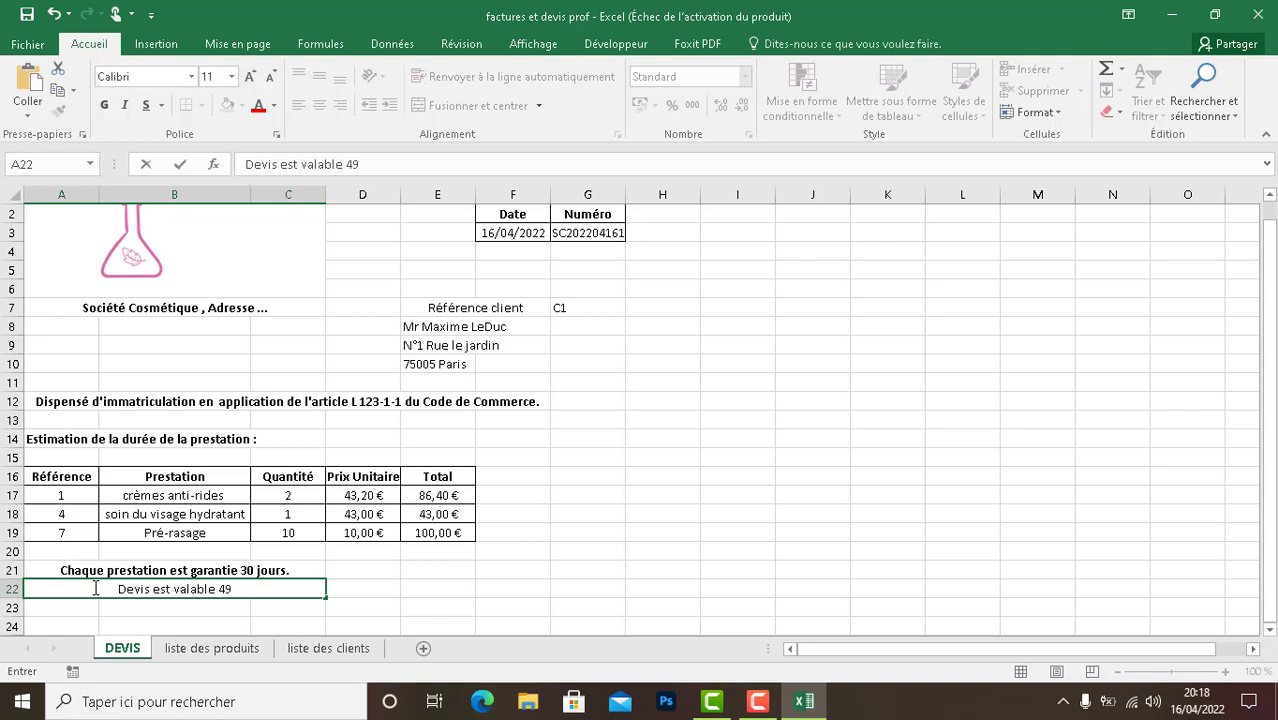
pyautogui.press('BackSpace')
pyautogui.press('BackSpace')
pyautogui.write('30')
pyautogui.press('BackSpace')
pyautogui.write('0 jours jusq')
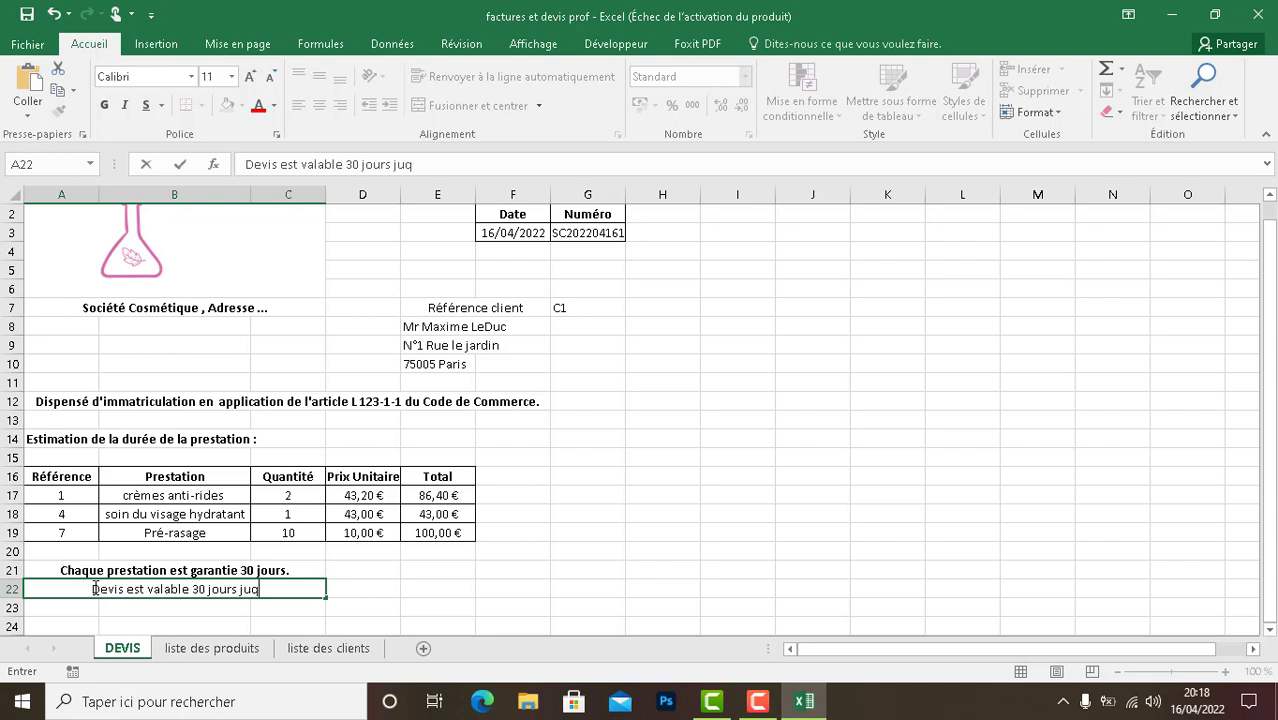
pyautogui.write('u')
pyautogui.press('BackSpace')
pyautogui.press('BackSpace')
pyautogui.write("squ'au")
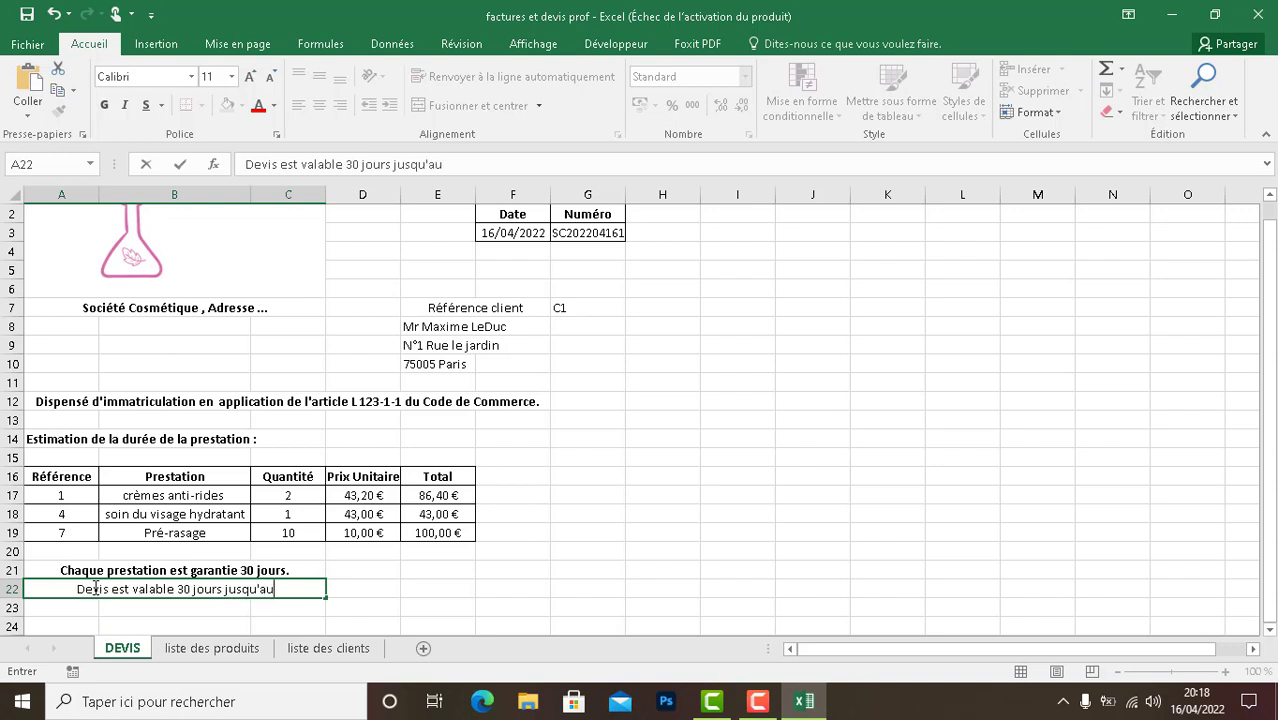
pyautogui.click(156, 612)
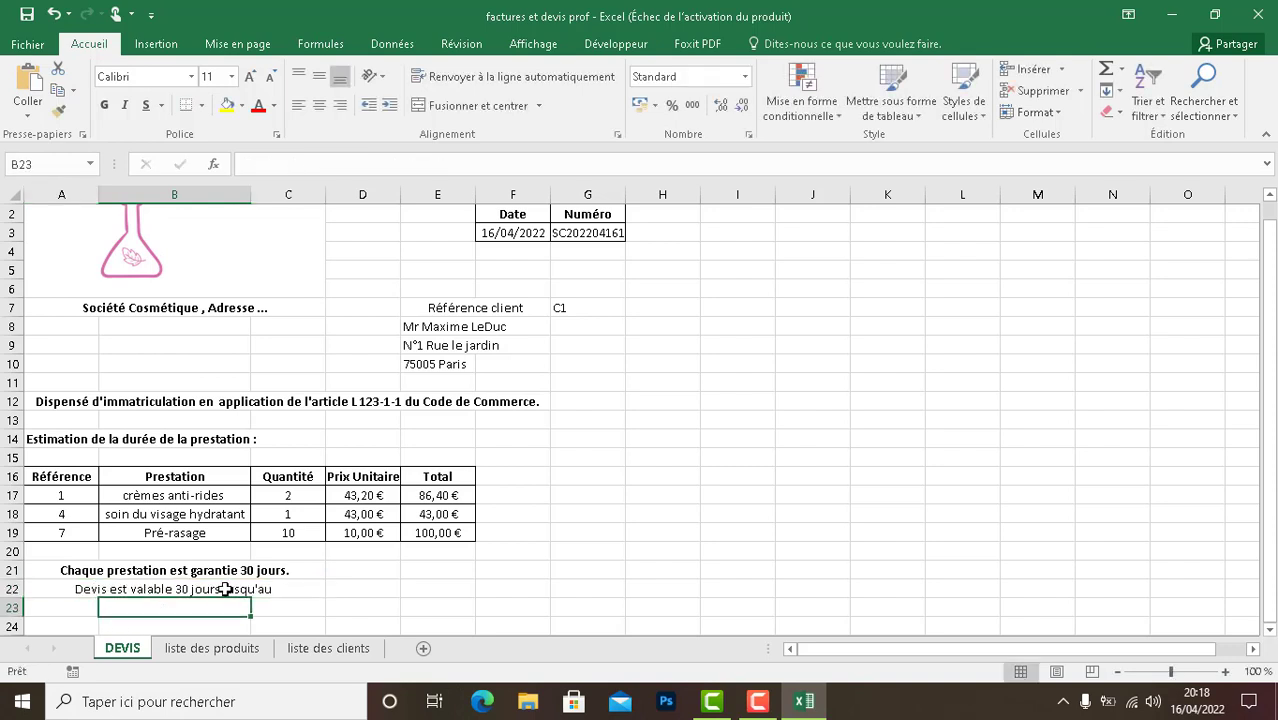
# - Make the quote validity text in cell A22 bold
pyautogui.click(226, 590)
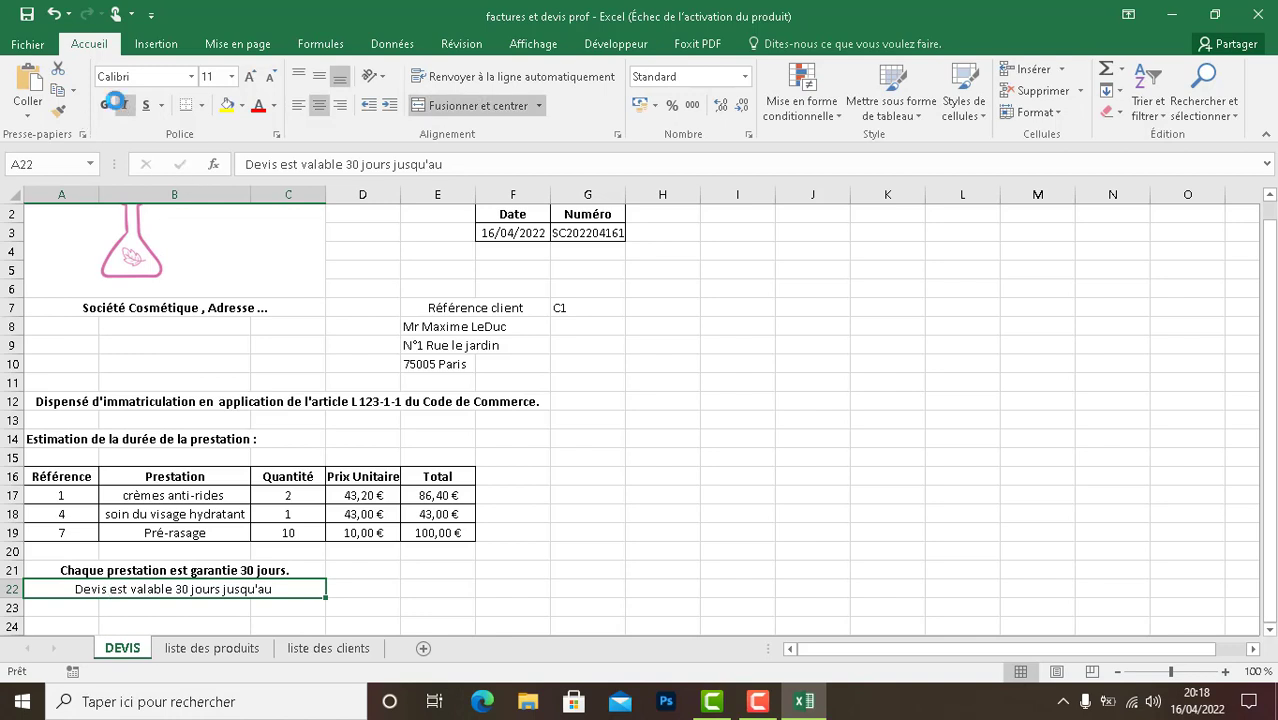
pyautogui.click(117, 102)
pyautogui.click(106, 106)
pyautogui.click(126, 106)
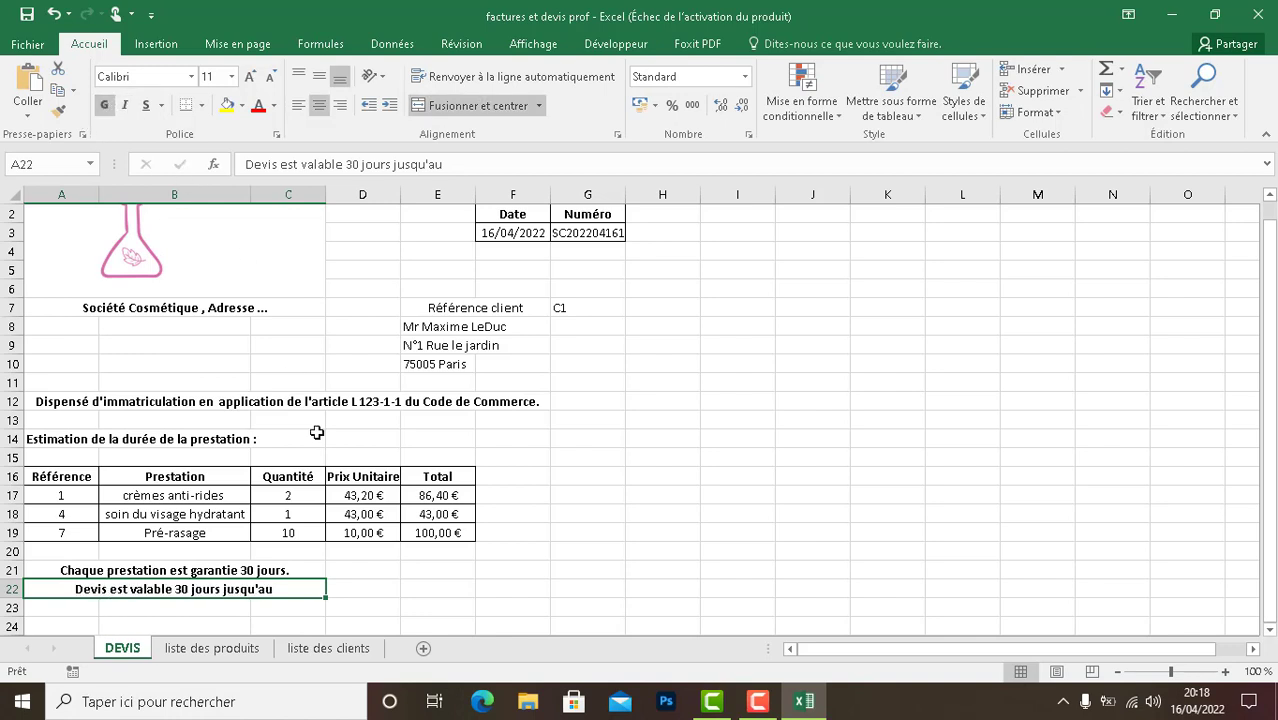
# - Enter the expiry date formula =AUJOURDHUI()+30 in cell D22 and compare it with the quote date in F3
pyautogui.doubleClick(368, 590)
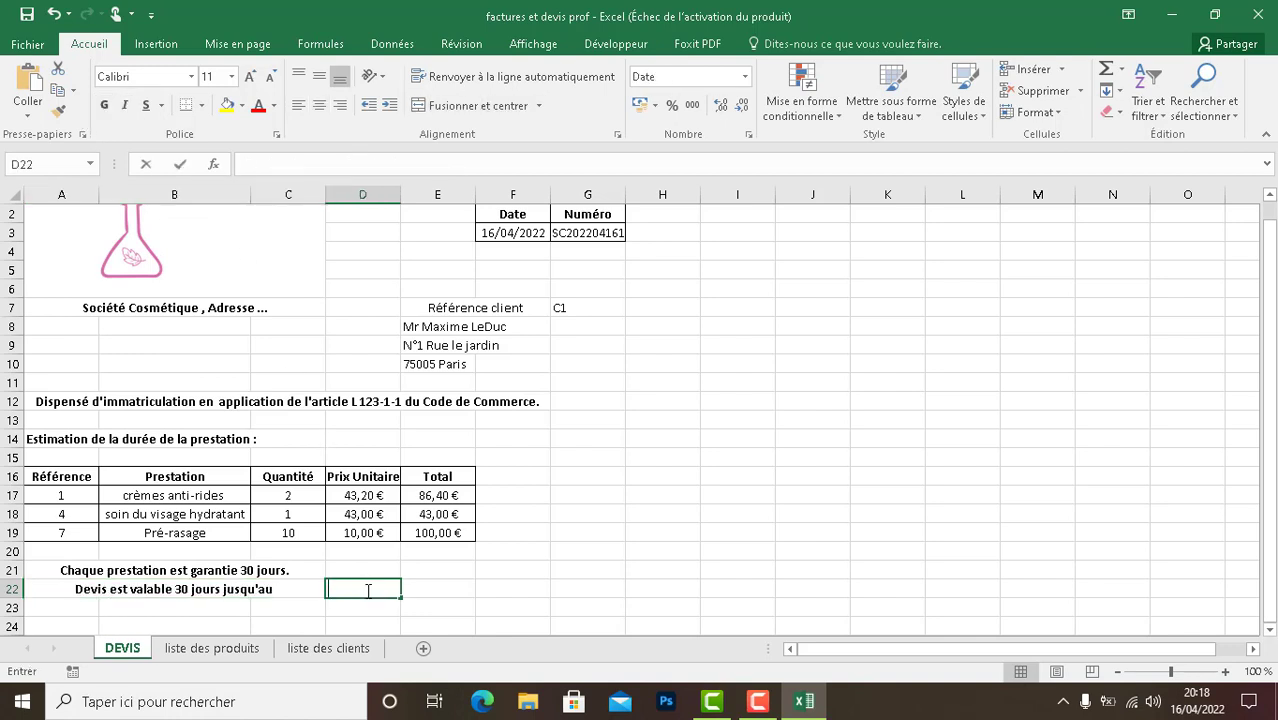
pyautogui.write('=')
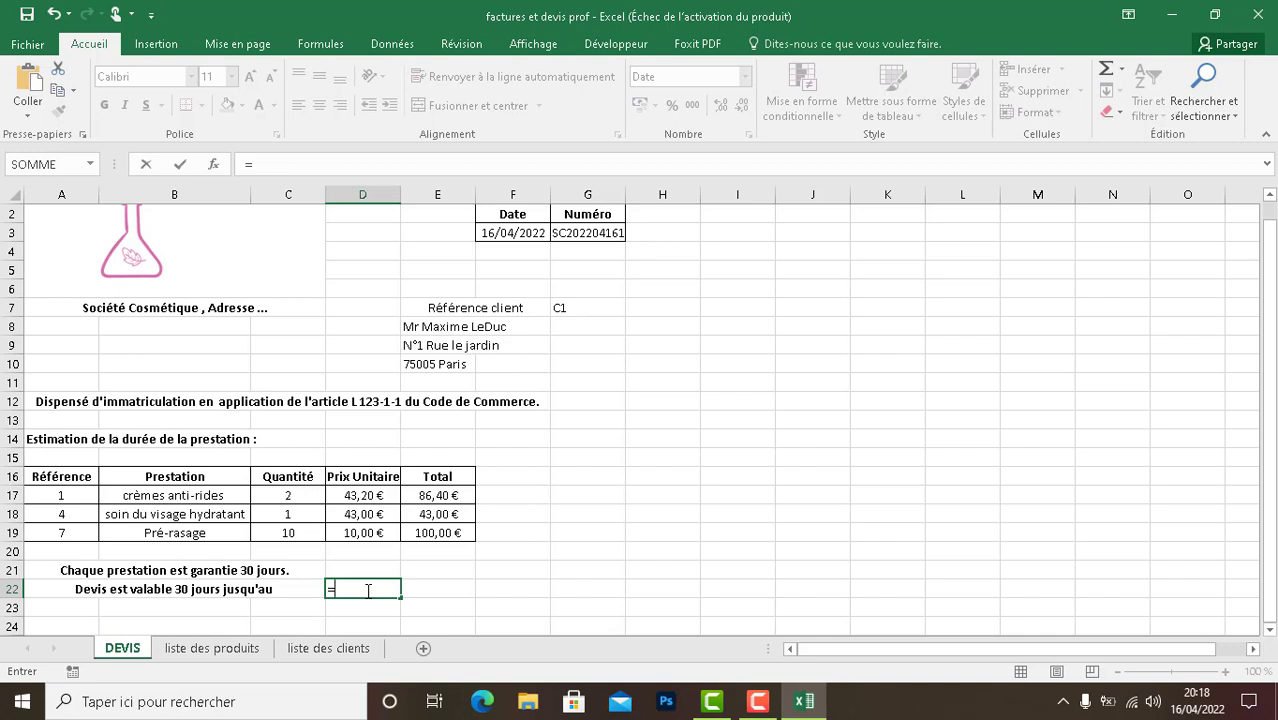
pyautogui.write('a')
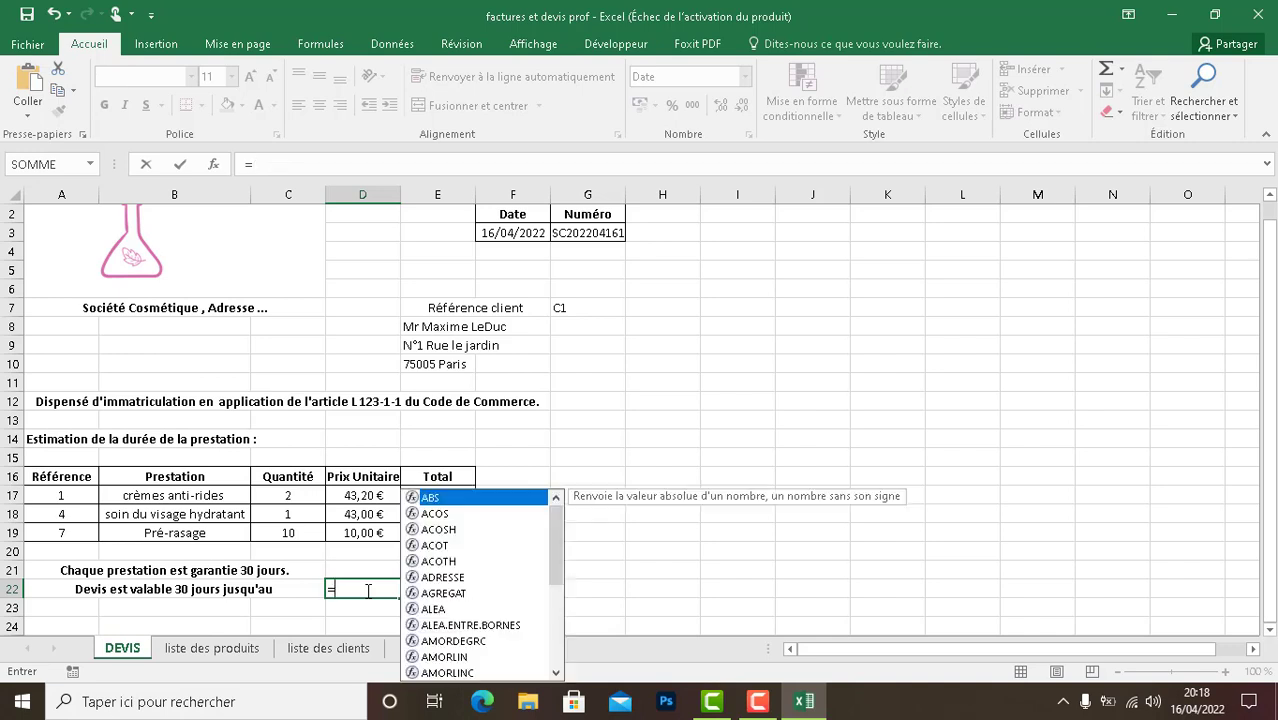
pyautogui.write('ujourd')
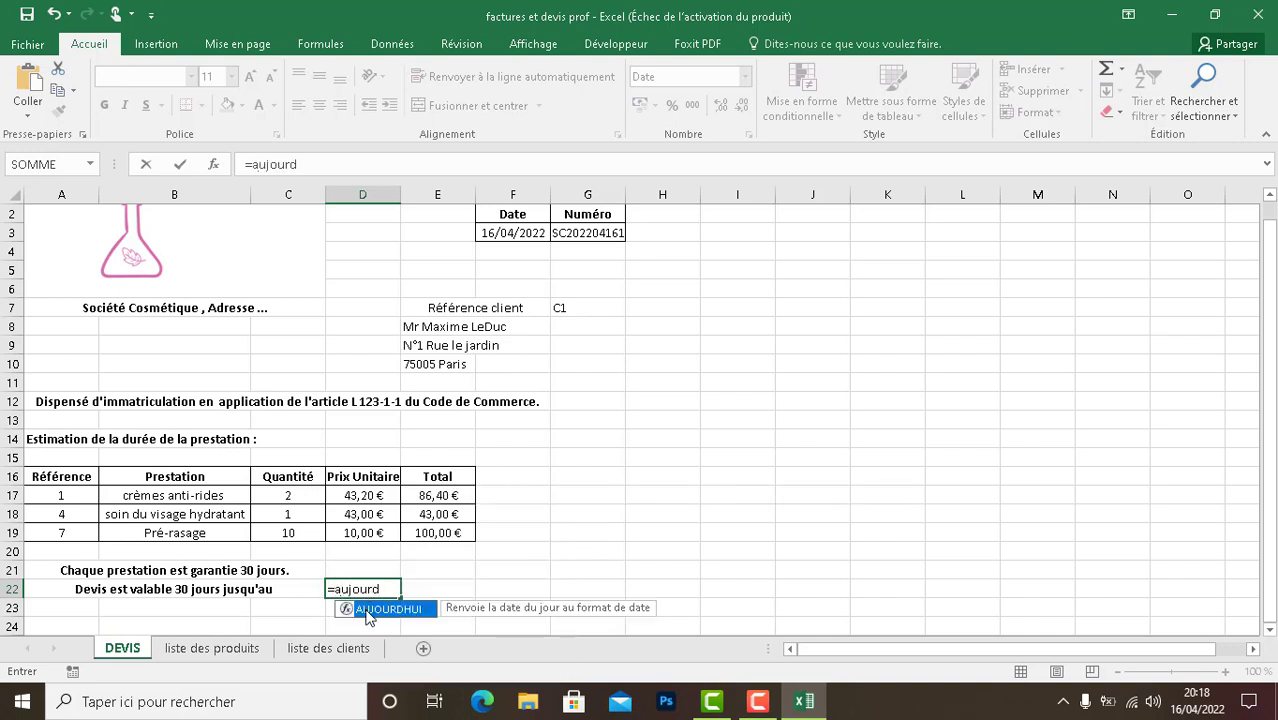
pyautogui.doubleClick(366, 609)
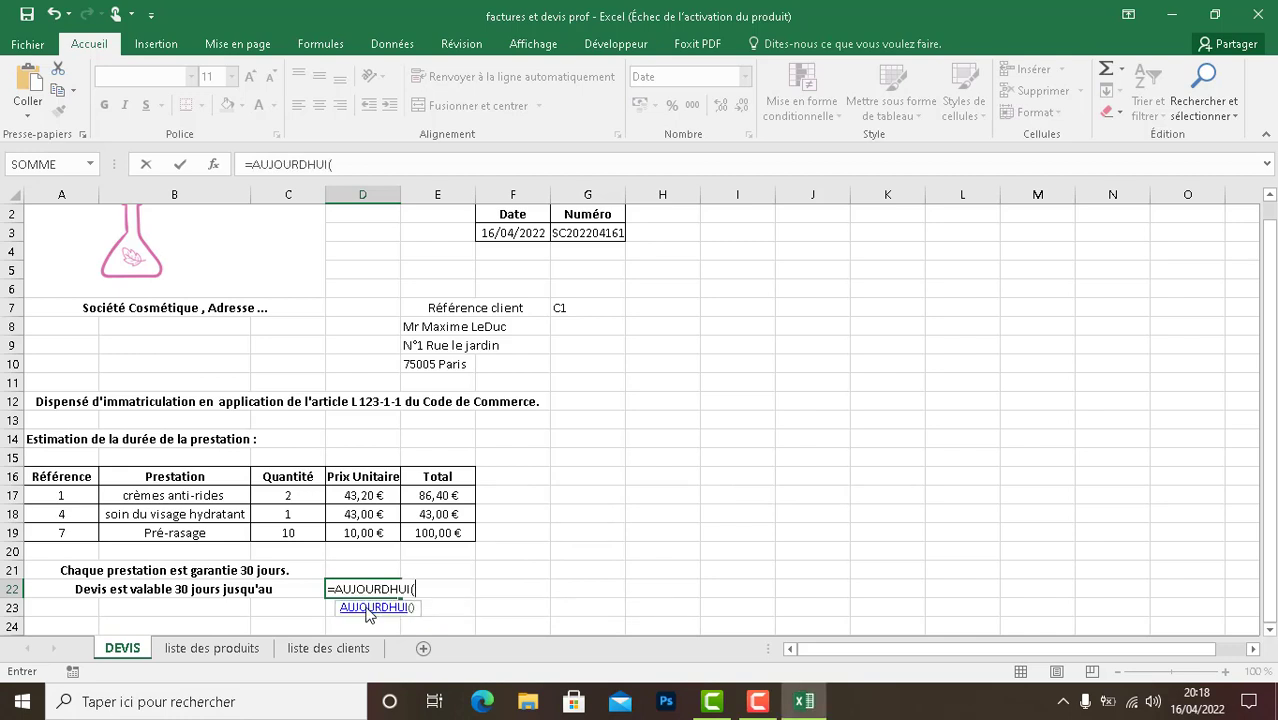
pyautogui.write(')+30')
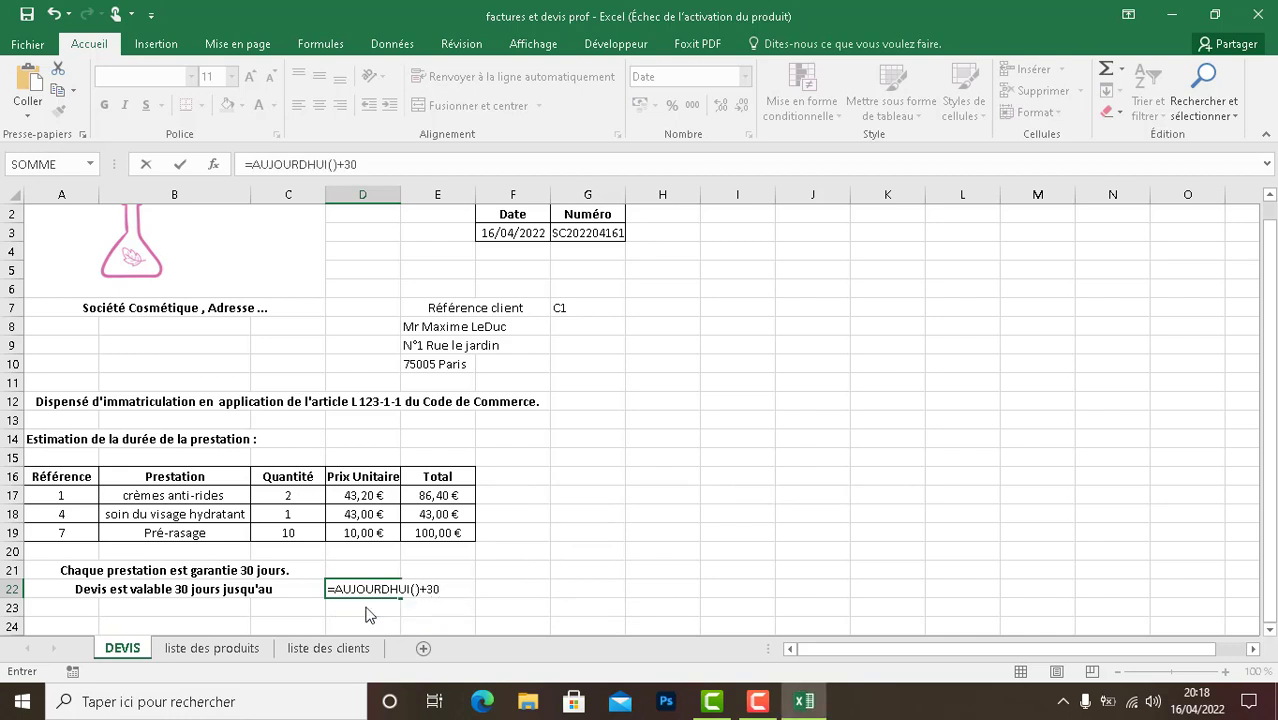
pyautogui.press('Return')
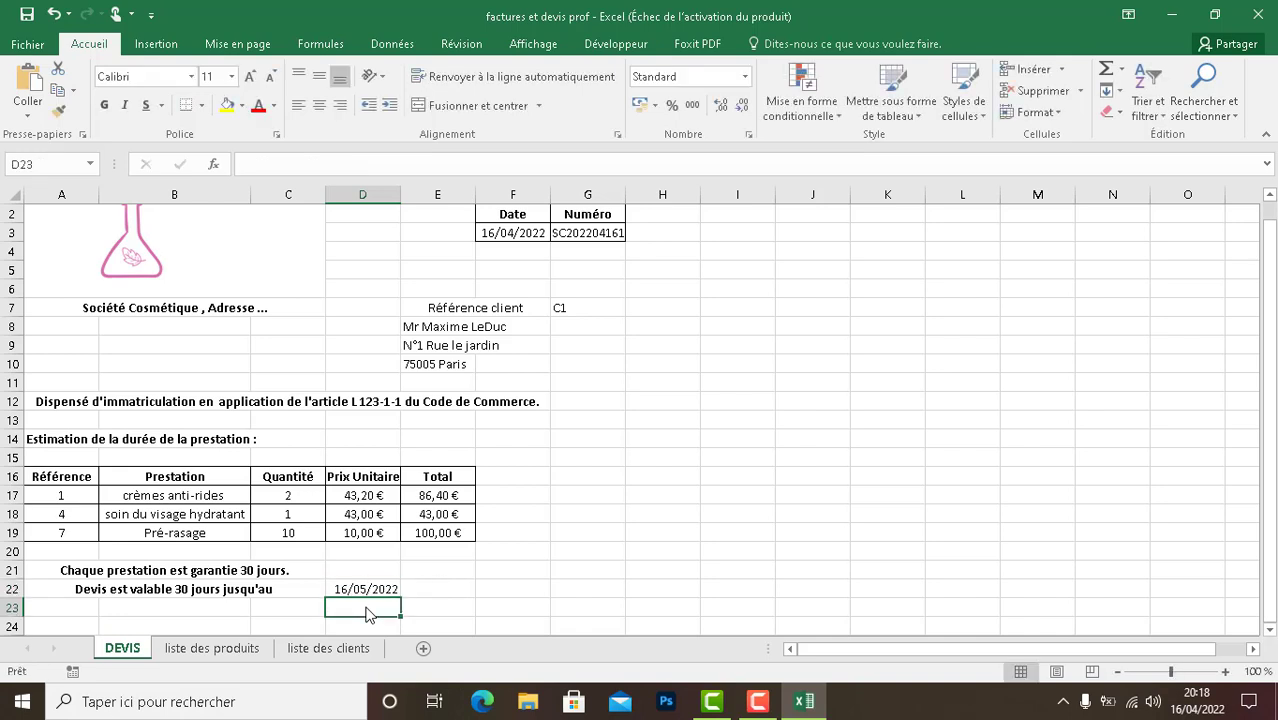
pyautogui.click(514, 232)
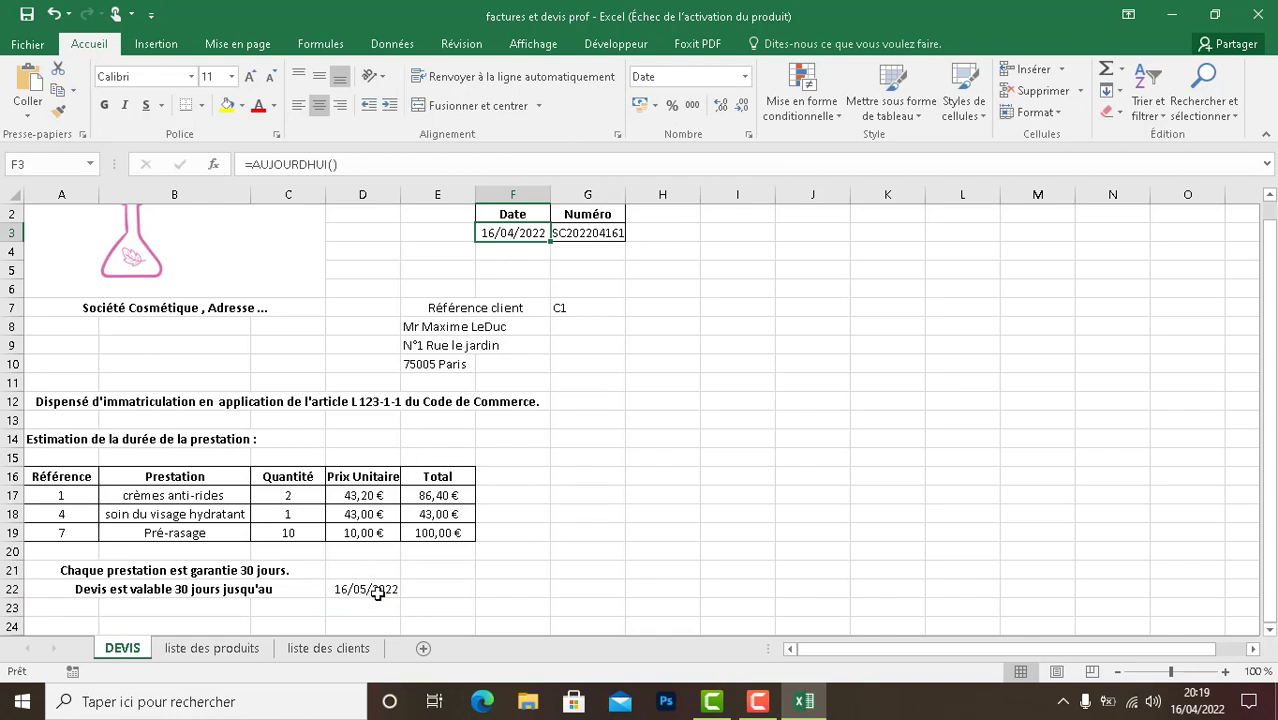
pyautogui.click(442, 590)
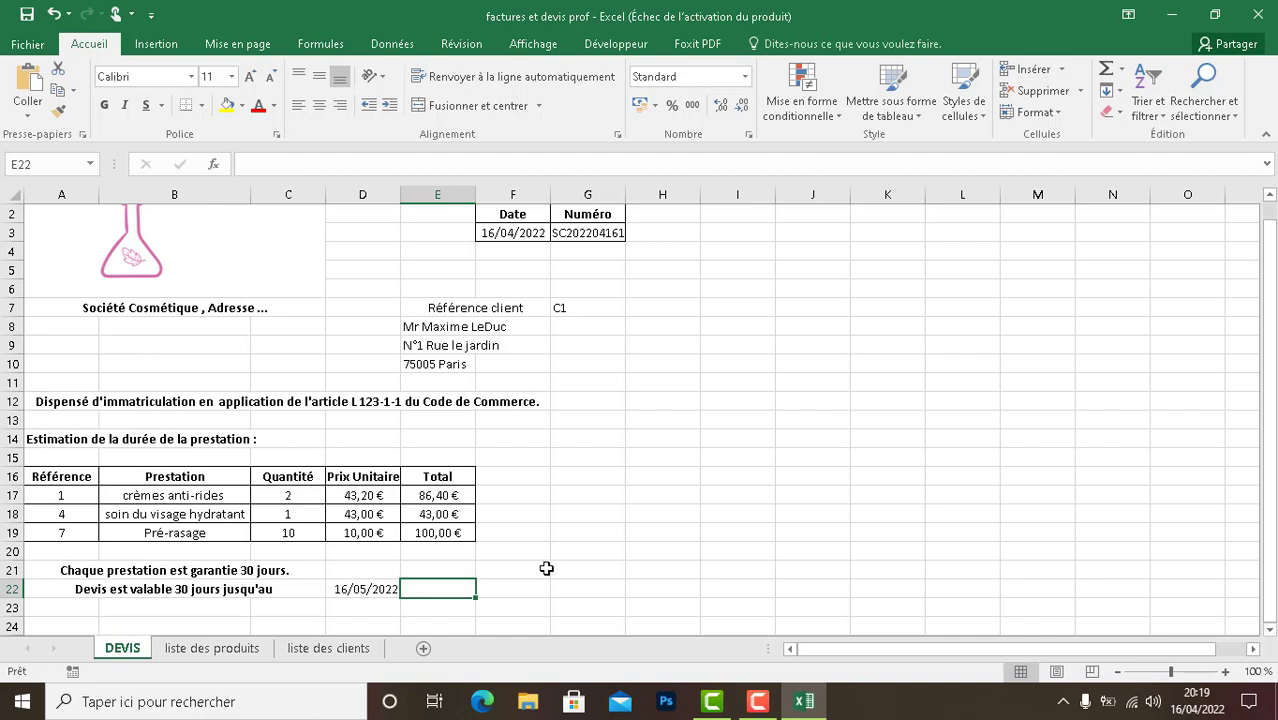
# - Enter the label "Total HT" in cell D24 below the quote validity note
pyautogui.moveTo(1271, 402); pyautogui.dragTo(1272, 410)
pyautogui.click(287, 625)
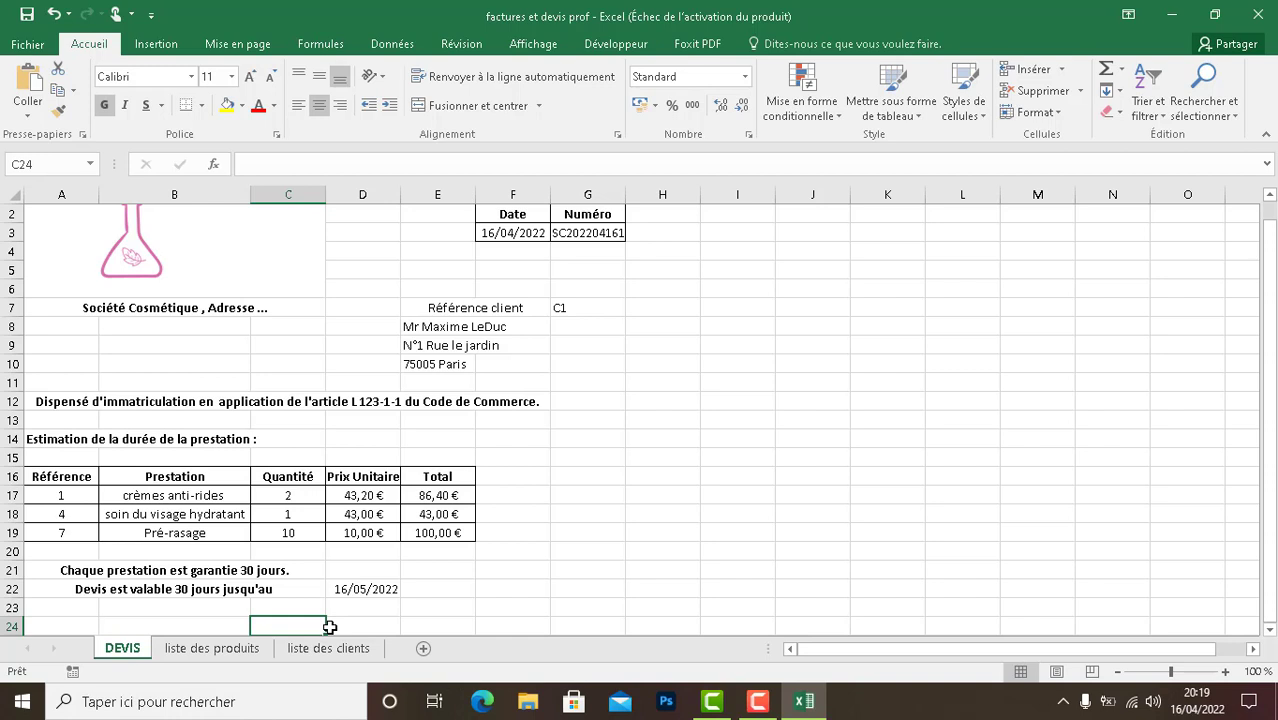
pyautogui.click(338, 624)
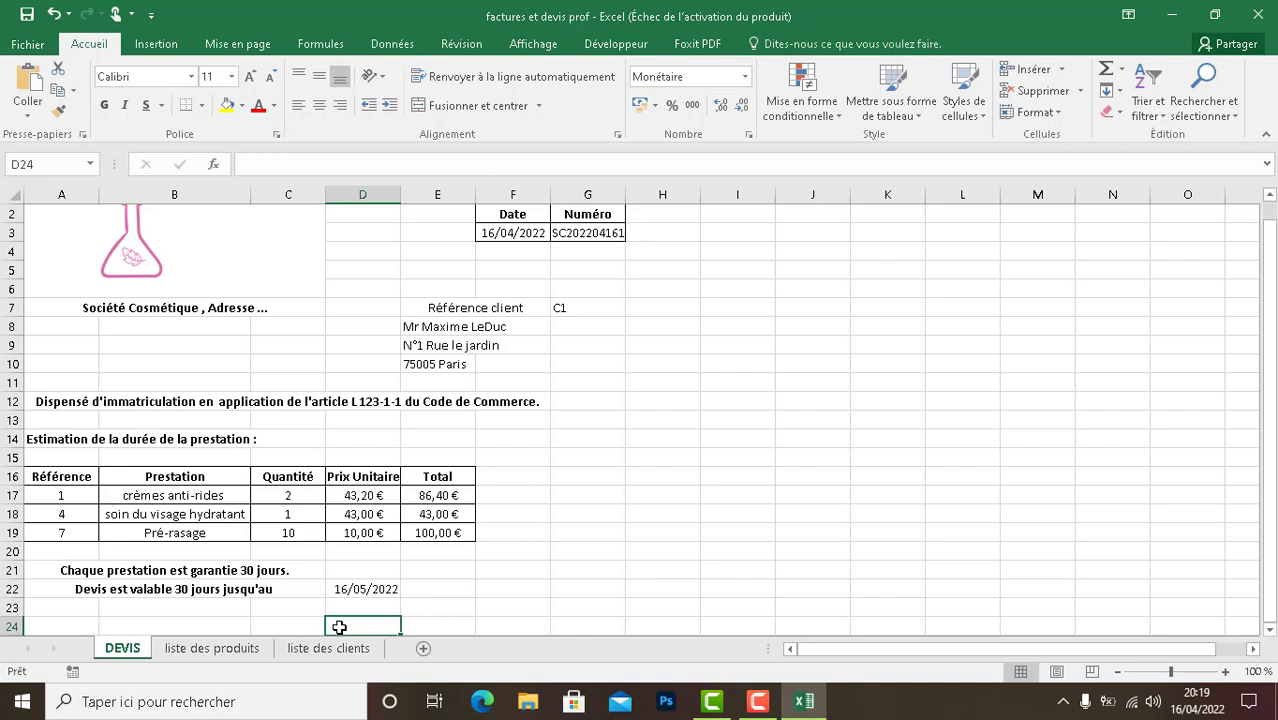
pyautogui.write('TOTA')
pyautogui.press('BackSpace')
pyautogui.press('BackSpace')
pyautogui.press('BackSpace')
pyautogui.write('tal')
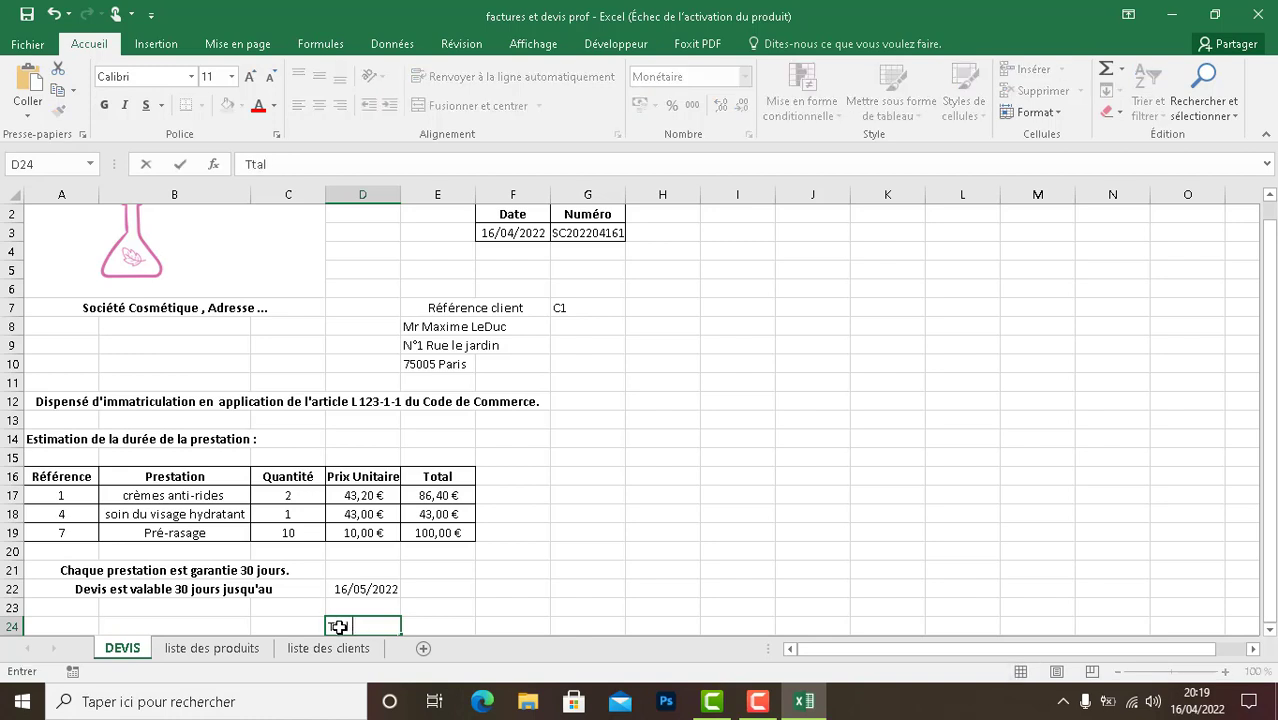
pyautogui.press('BackSpace')
pyautogui.press('BackSpace')
pyautogui.press('BackSpace')
pyautogui.write('otal HT')
# - Enter the formula =SOMME(E17;E18;E19) in cell E24 to add up the service line totals
pyautogui.click(428, 625)
pyautogui.write('=')
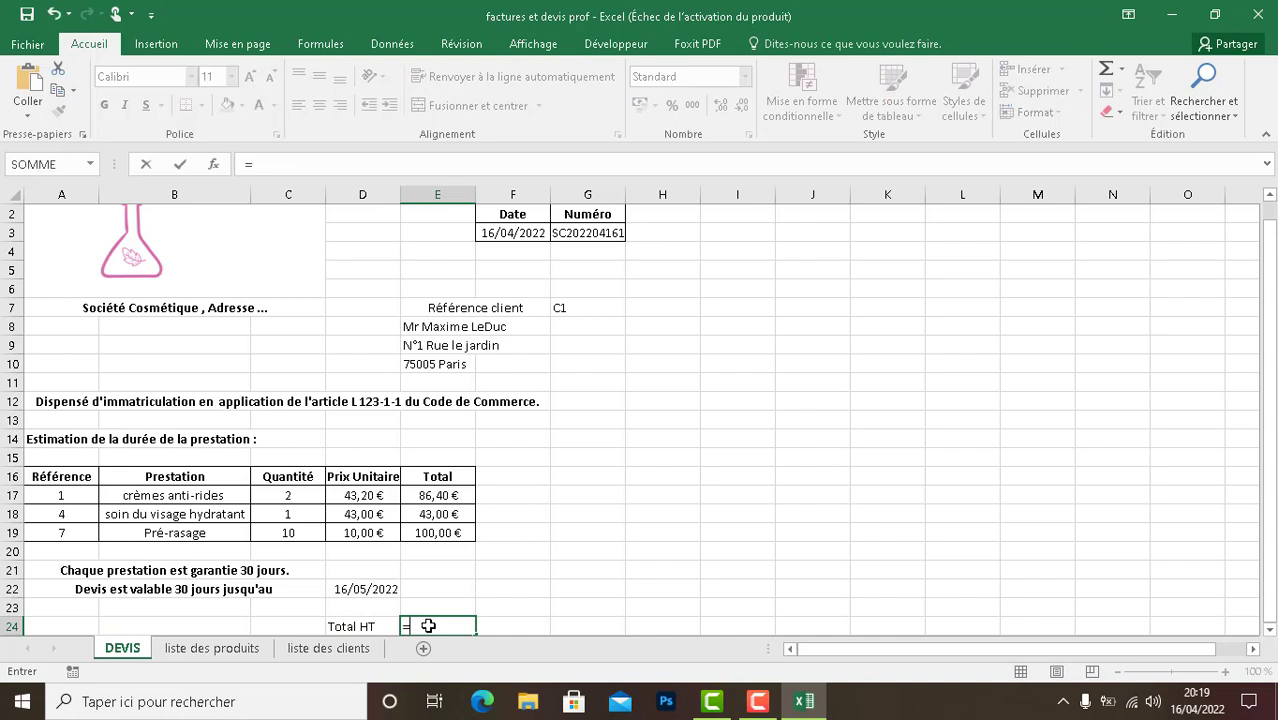
pyautogui.write('SOMME')
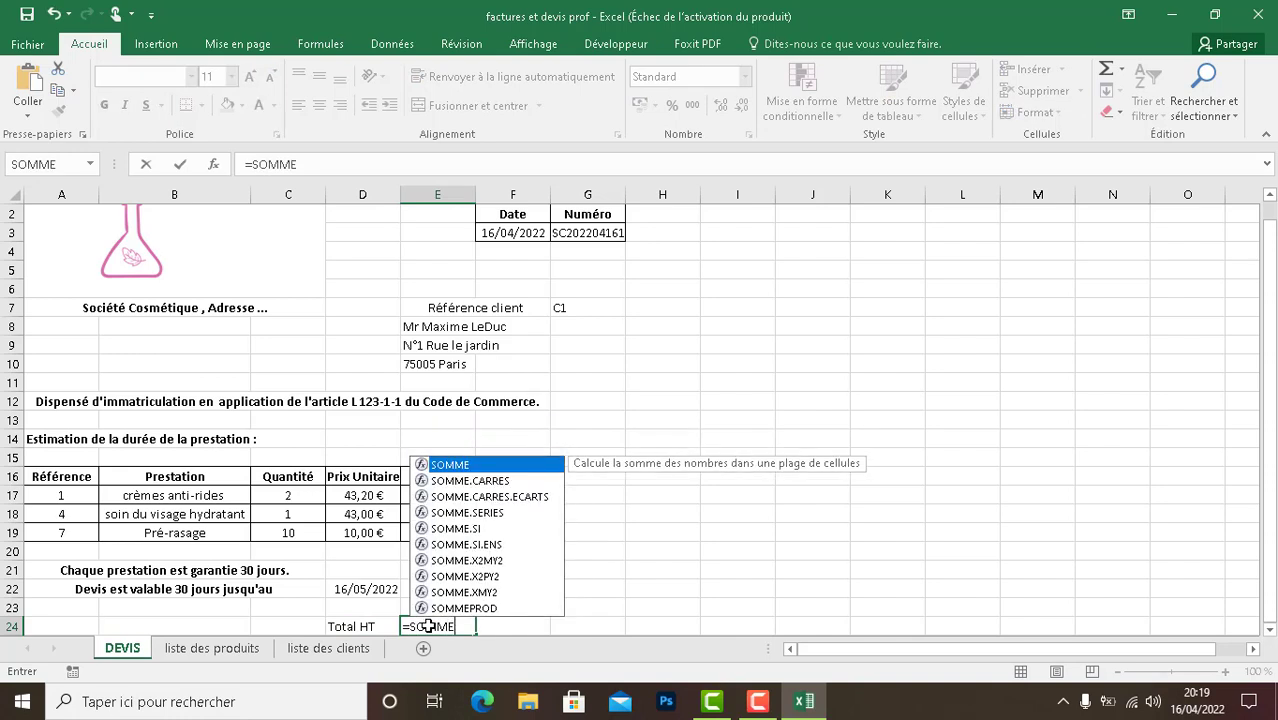
pyautogui.doubleClick(455, 466)
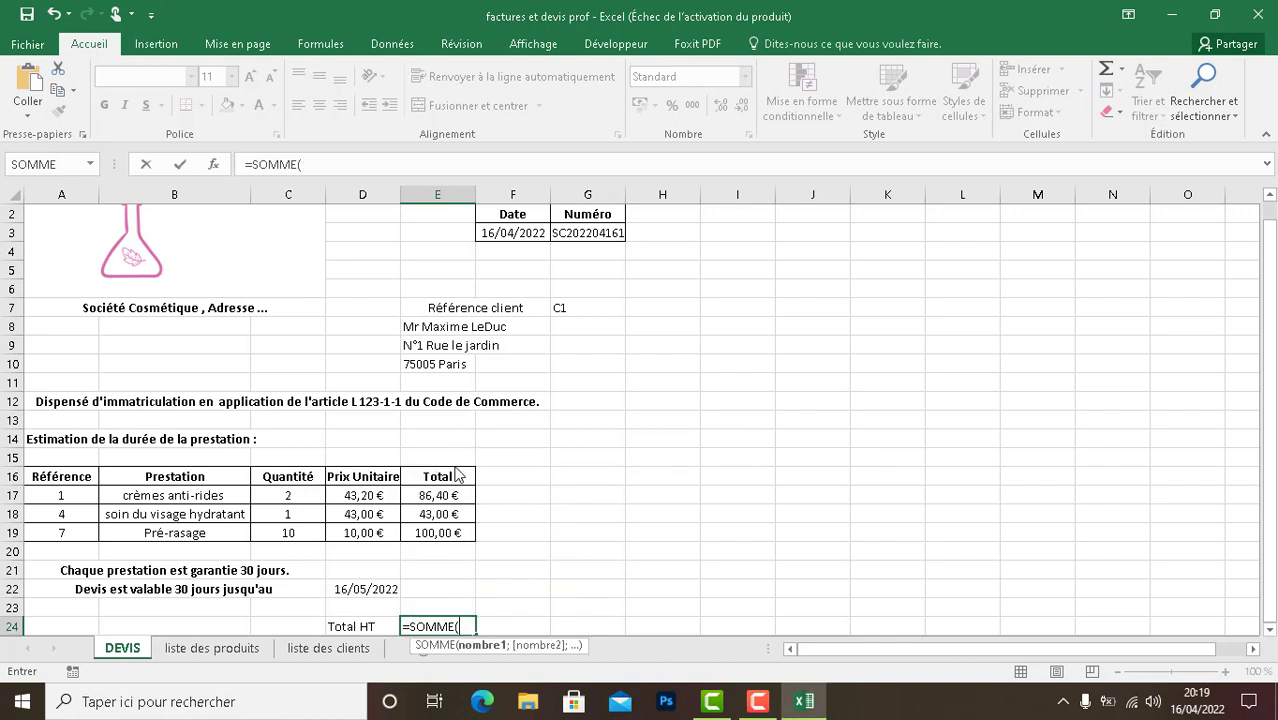
pyautogui.write('E1')
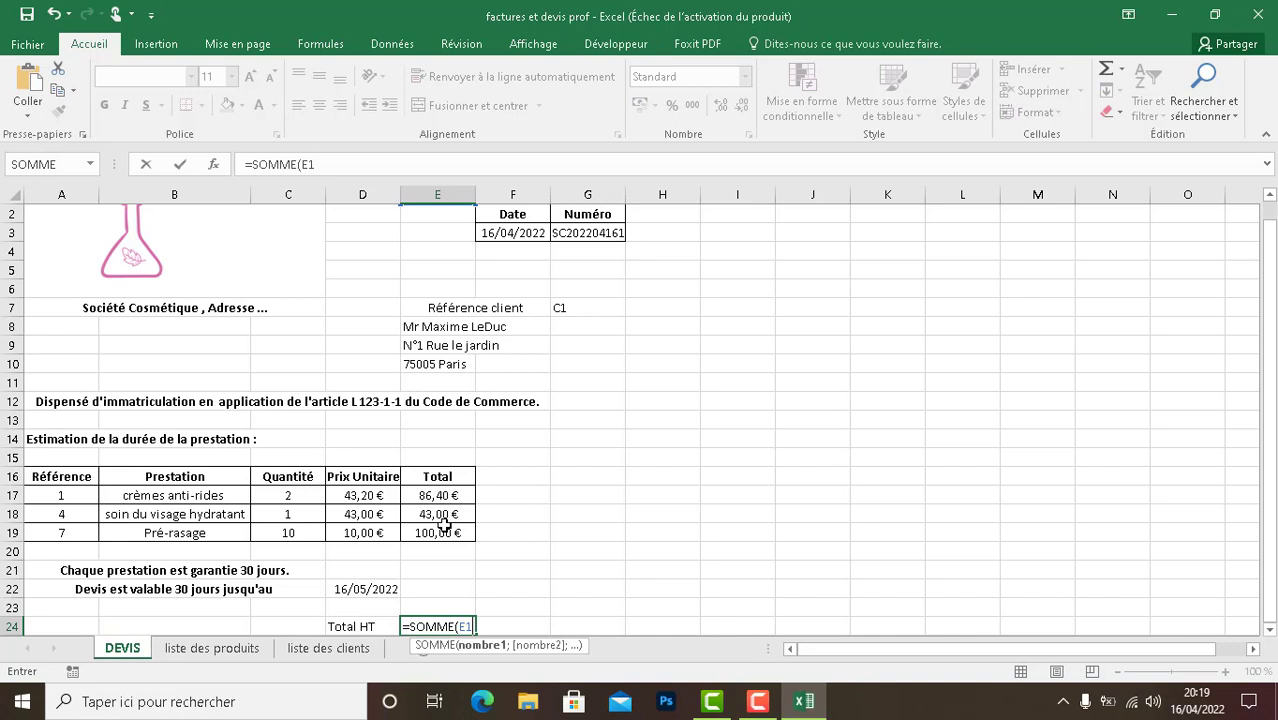
pyautogui.write('7;')
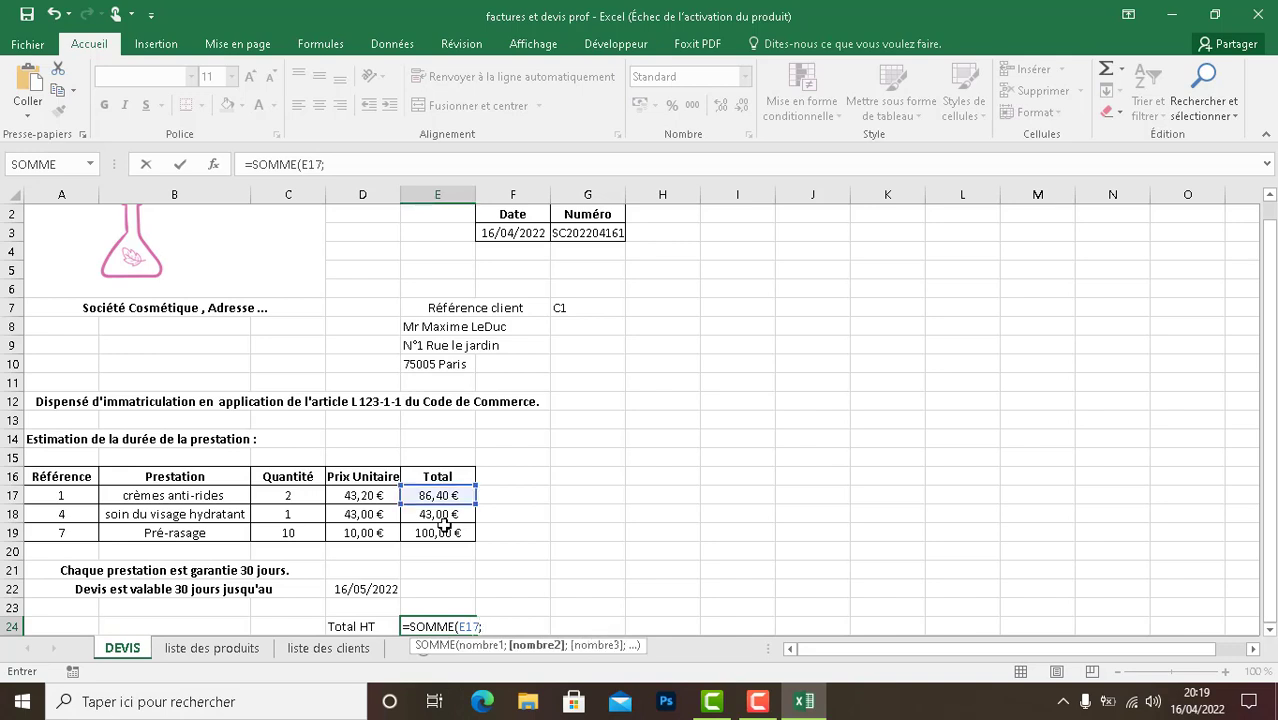
pyautogui.write('E18')
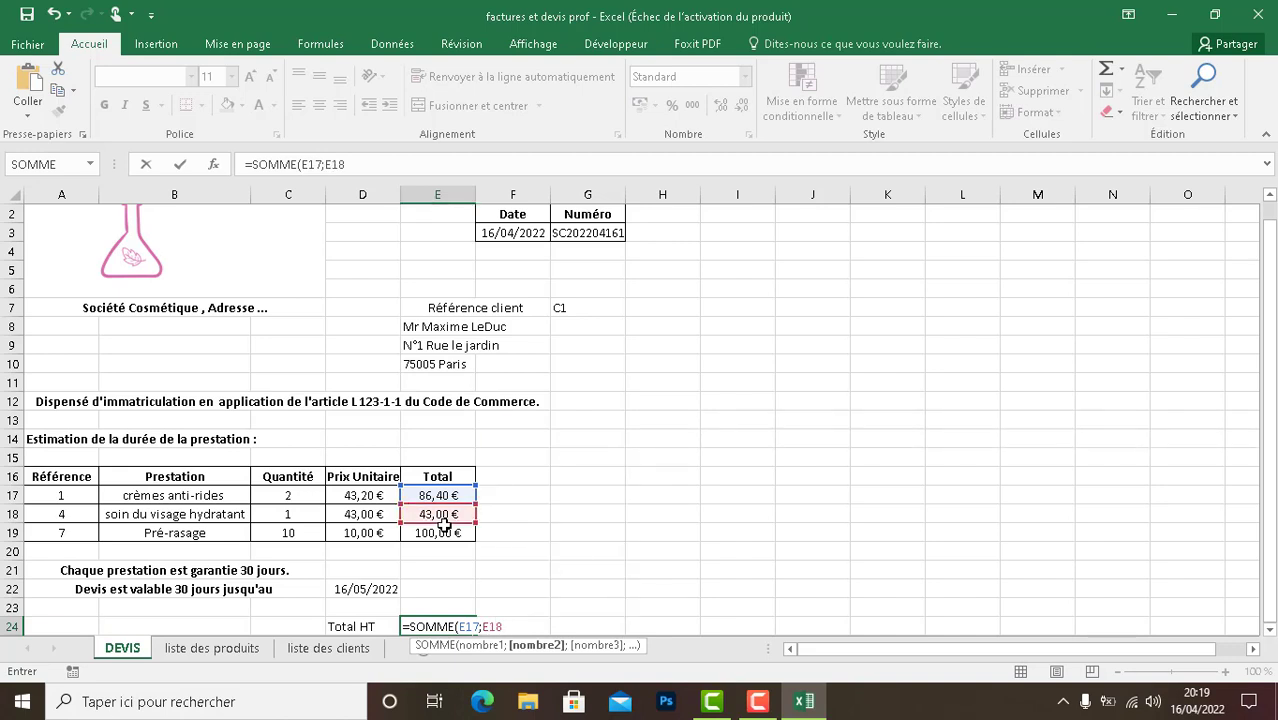
pyautogui.write(';E19)')
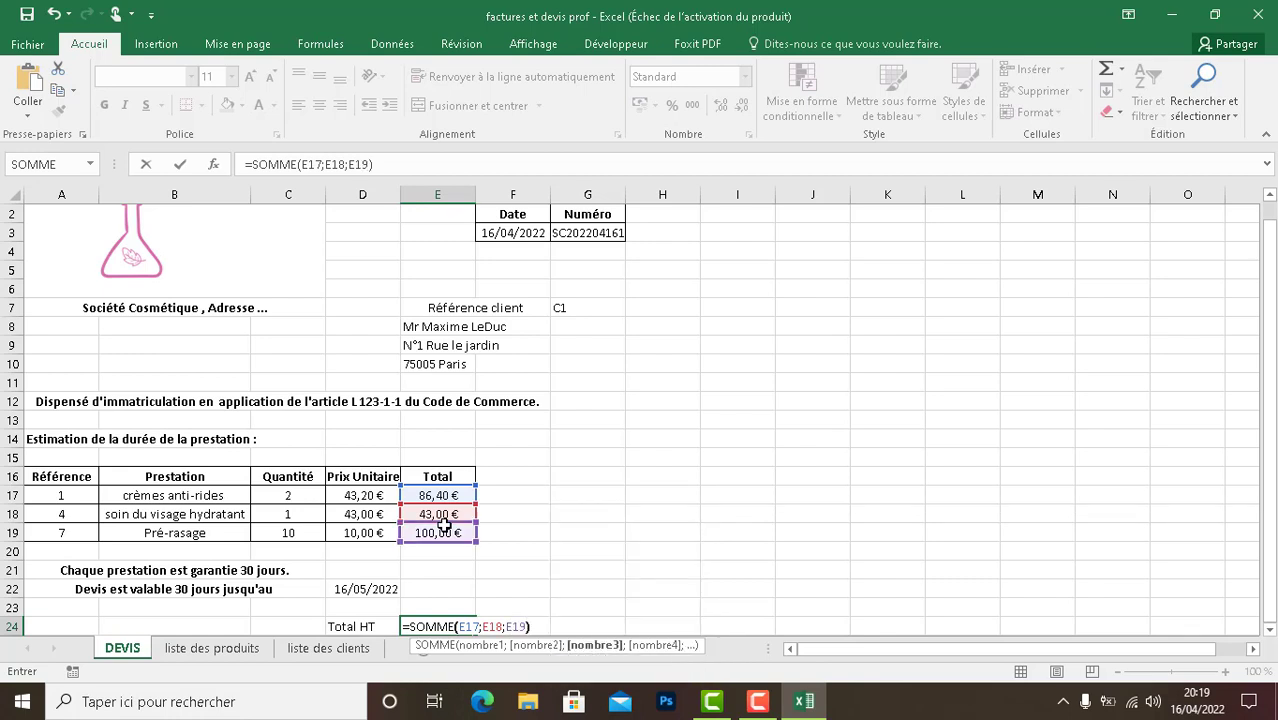
pyautogui.press('Return')
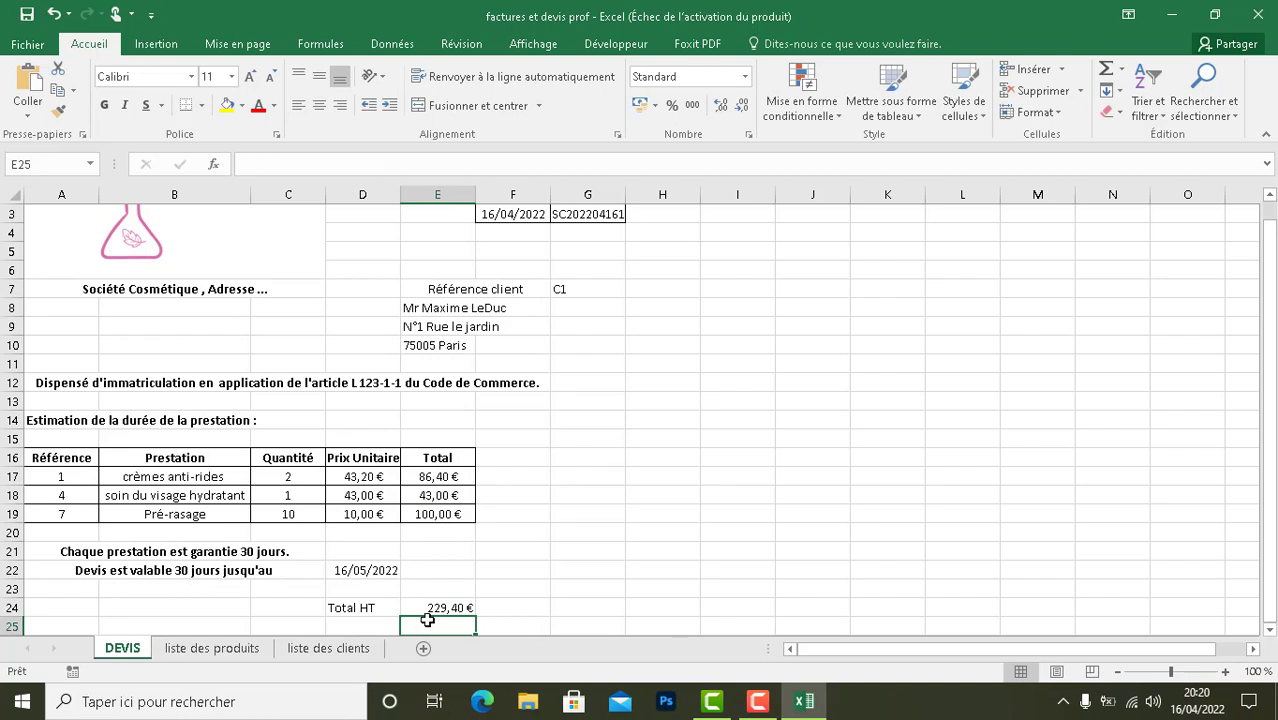
# - Check the number formats available for the Total HT amount in cell E24
pyautogui.click(460, 609)
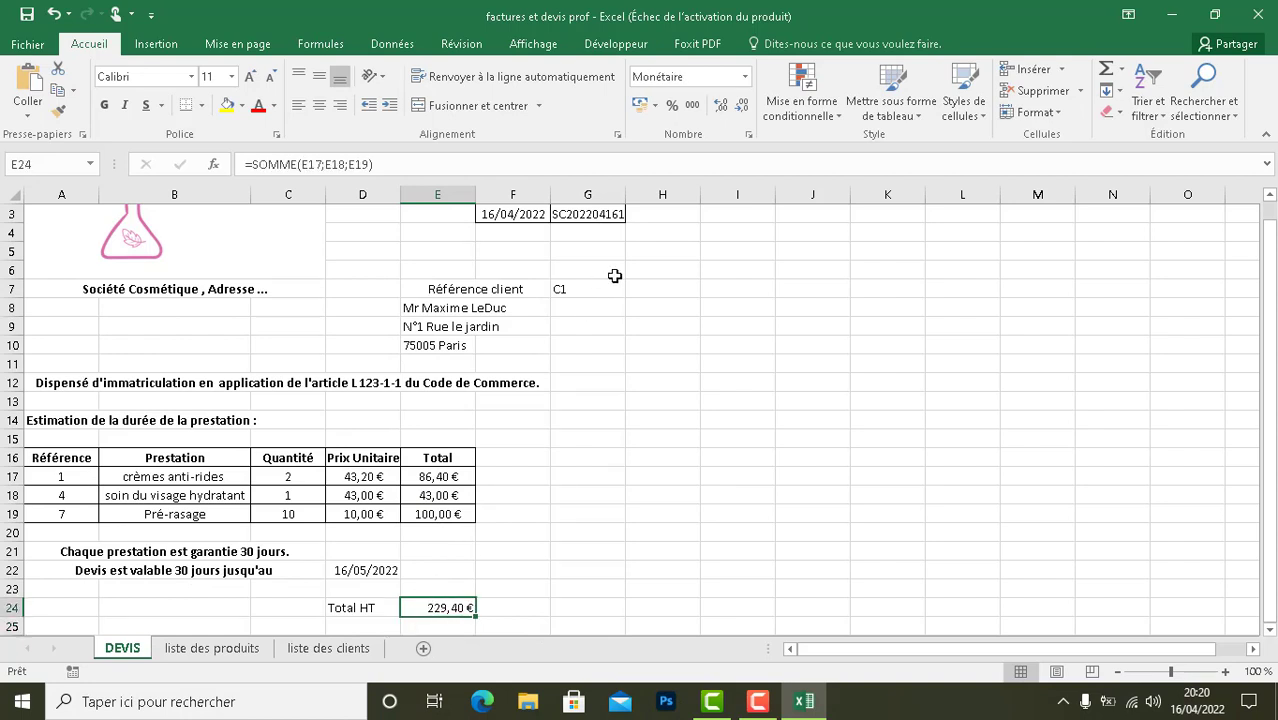
pyautogui.click(746, 78)
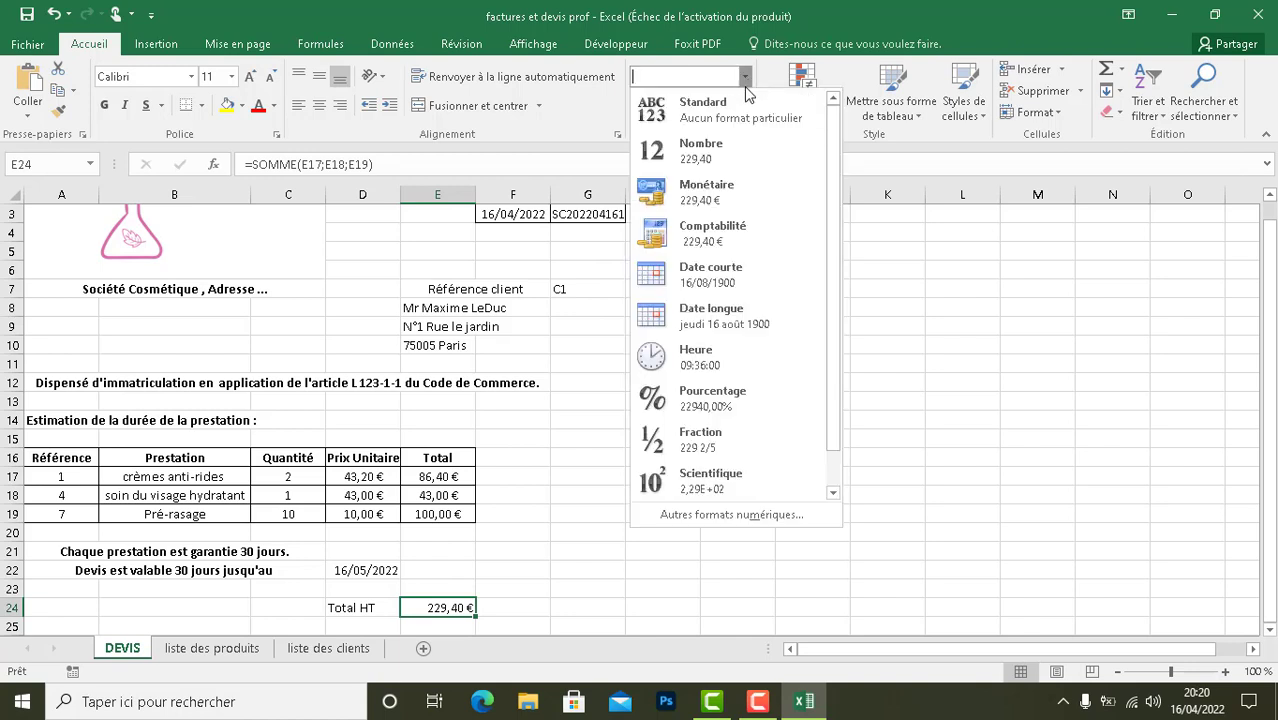
pyautogui.click(894, 330)
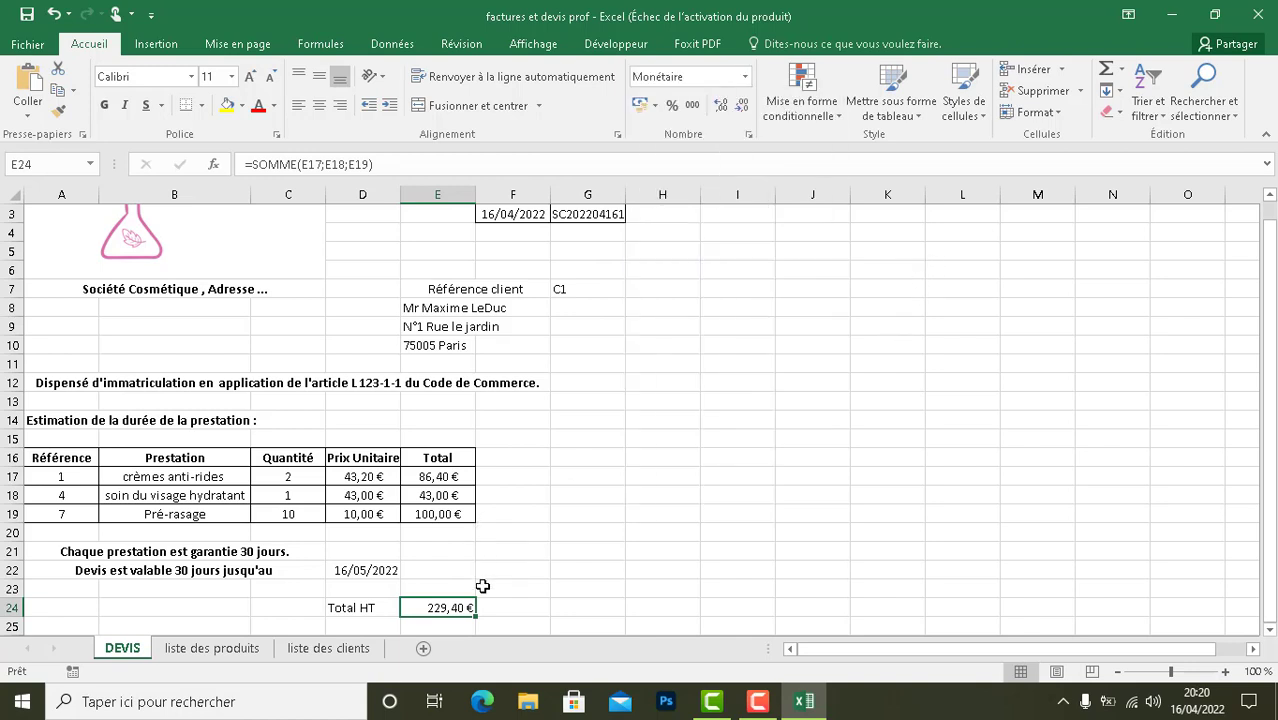
# - Try to place the DEVIS sheet before the "liste des produits" sheet without creating a copy
pyautogui.rightClick(137, 651)
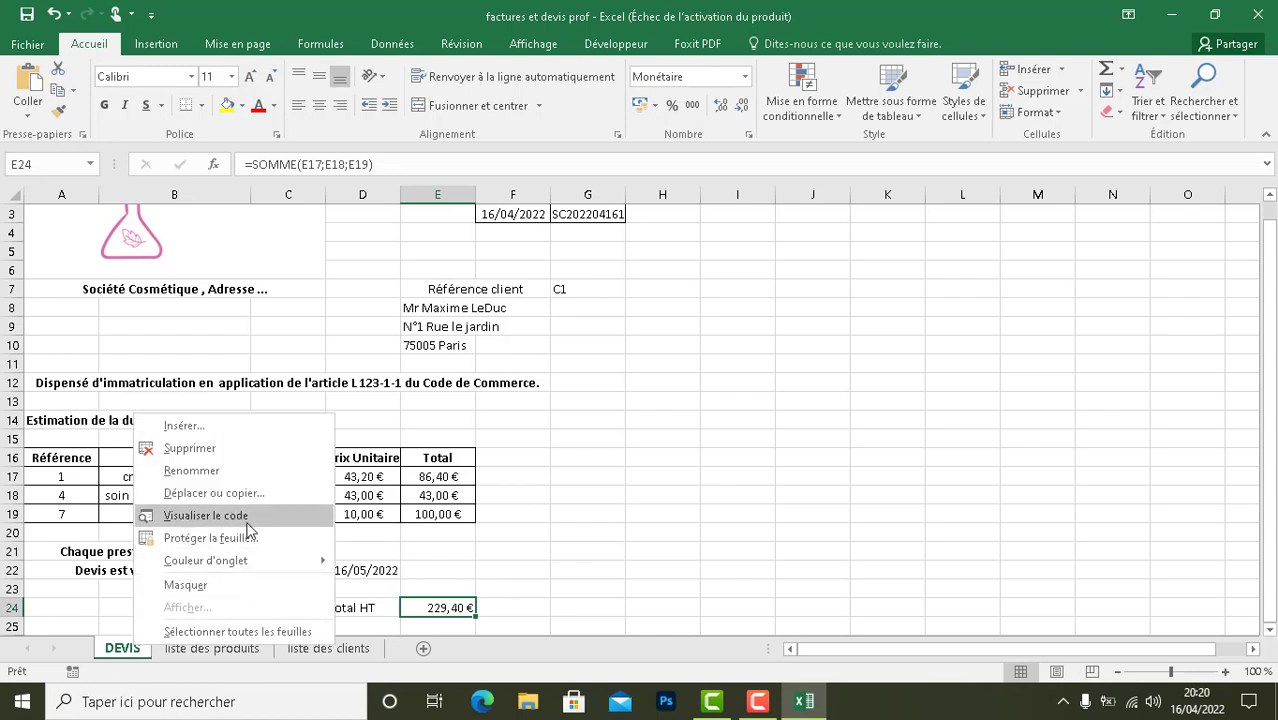
pyautogui.click(224, 493)
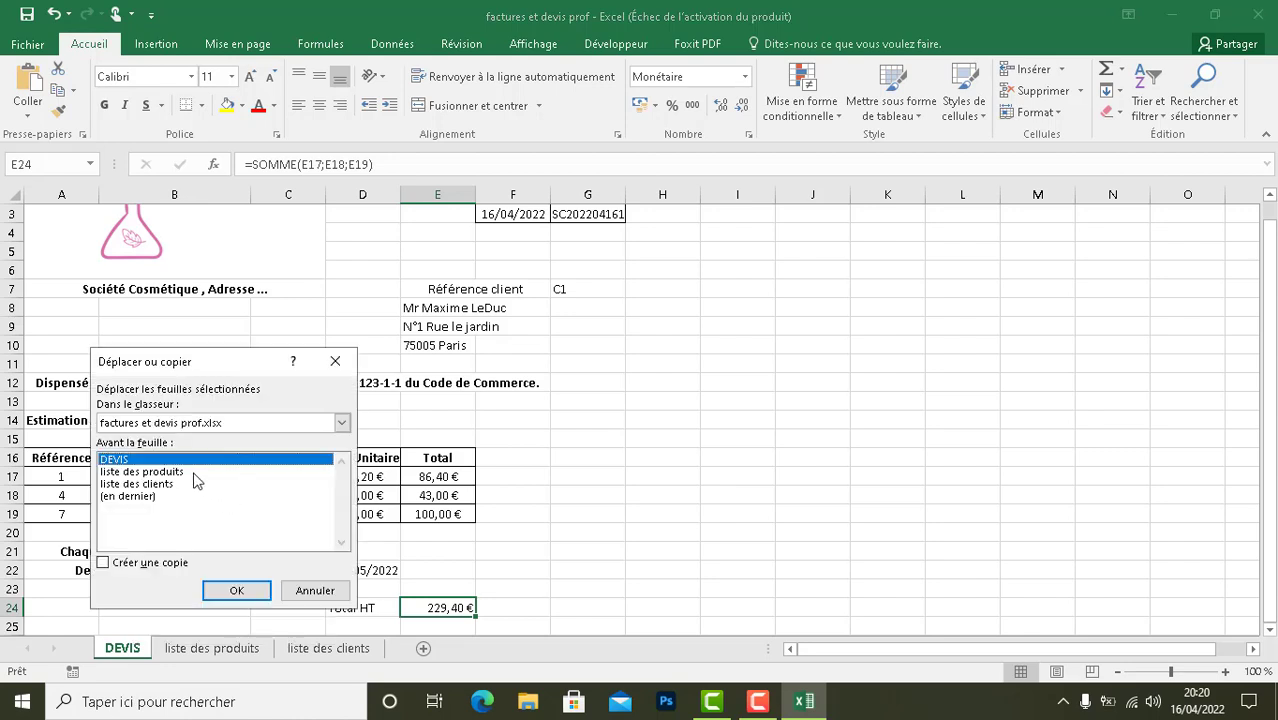
pyautogui.click(140, 471)
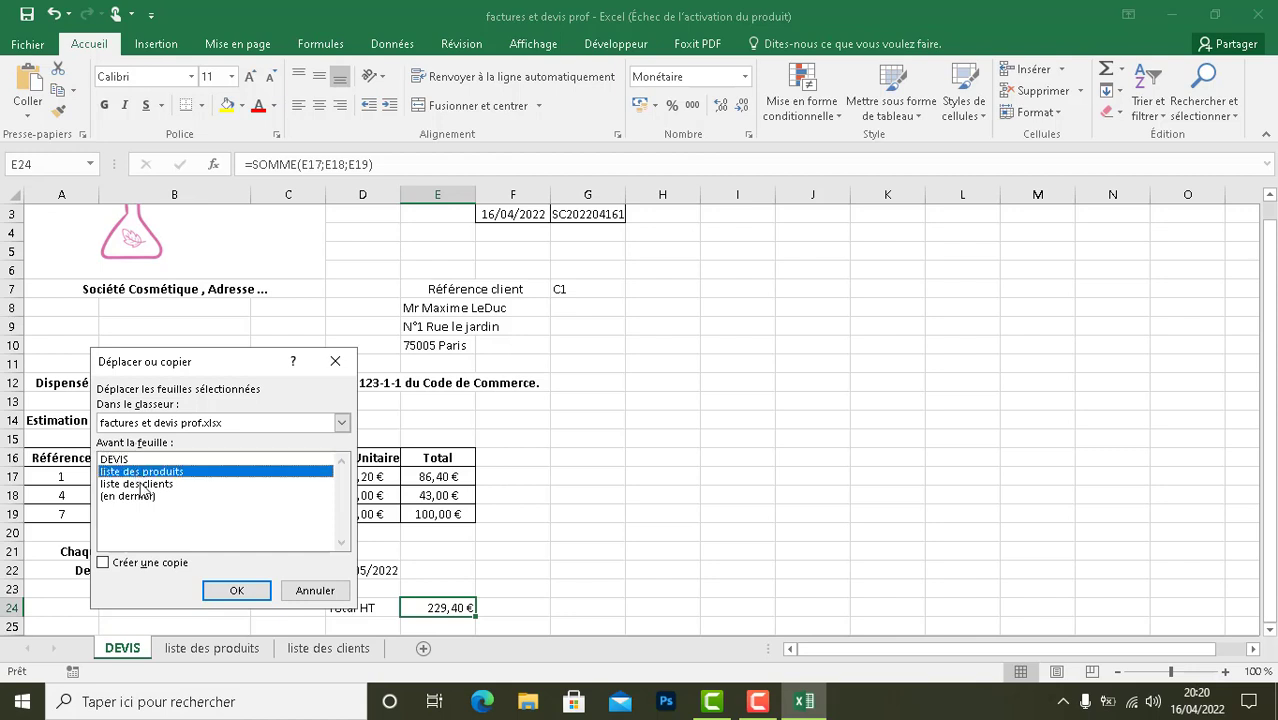
pyautogui.click(262, 597)
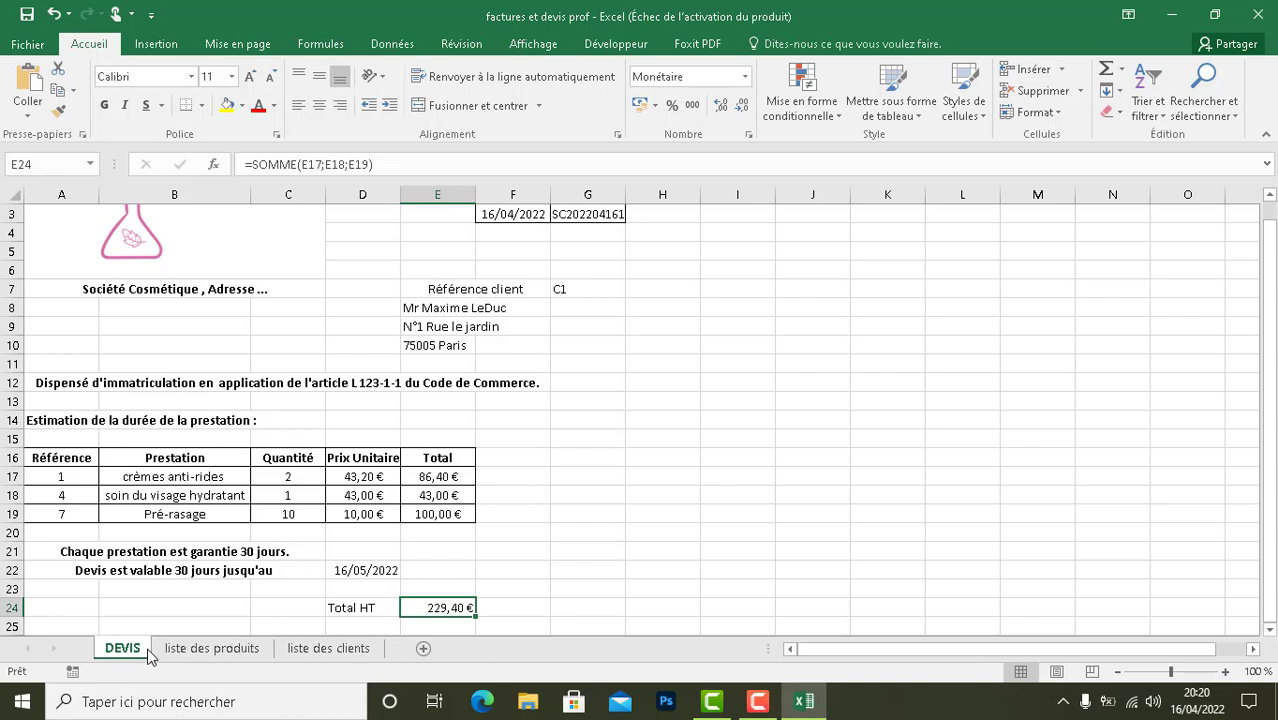
# - Create a copy of the DEVIS sheet placed before the "liste des produits" sheet
pyautogui.rightClick(149, 657)
pyautogui.click(285, 494)
pyautogui.click(236, 470)
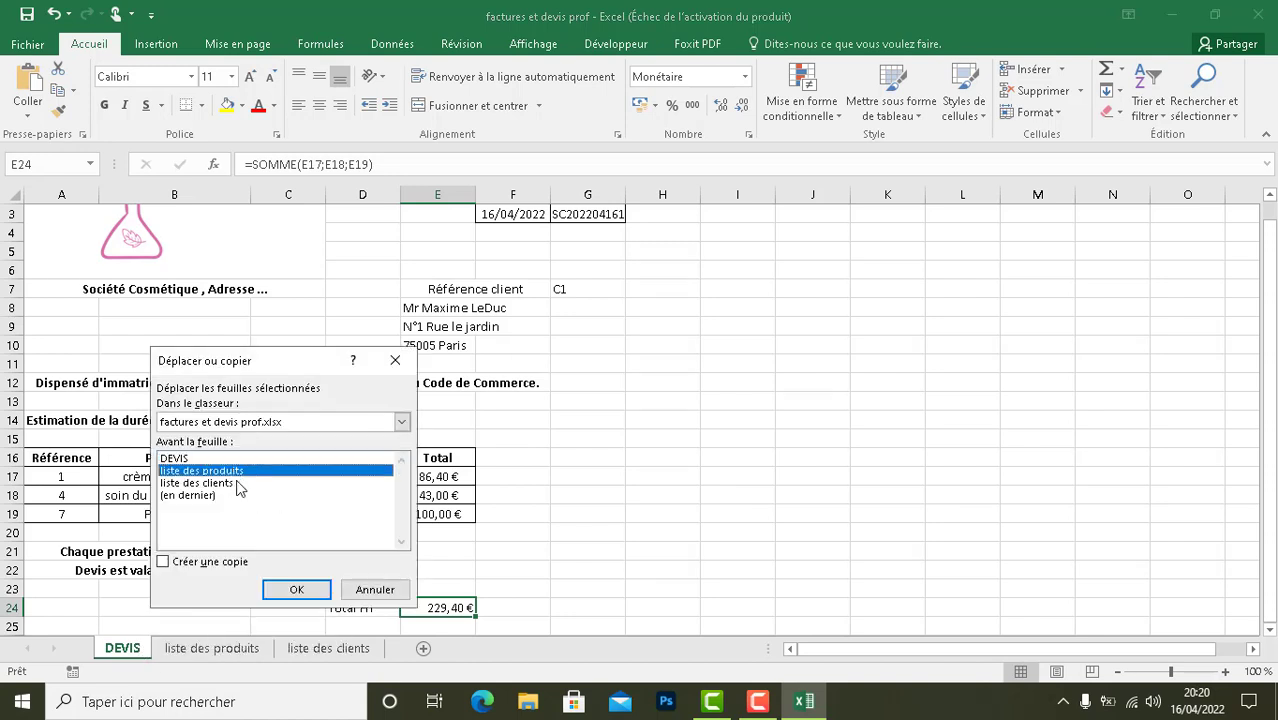
pyautogui.click(298, 587)
pyautogui.click(230, 565)
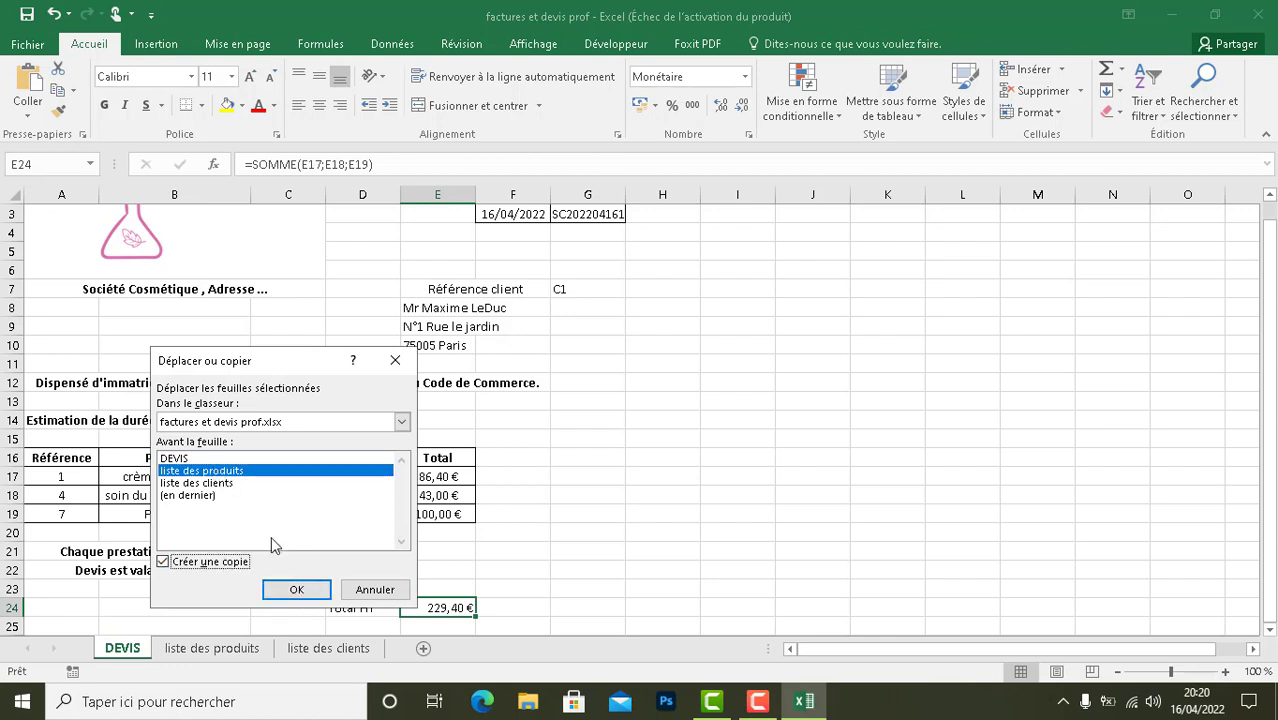
pyautogui.click(295, 590)
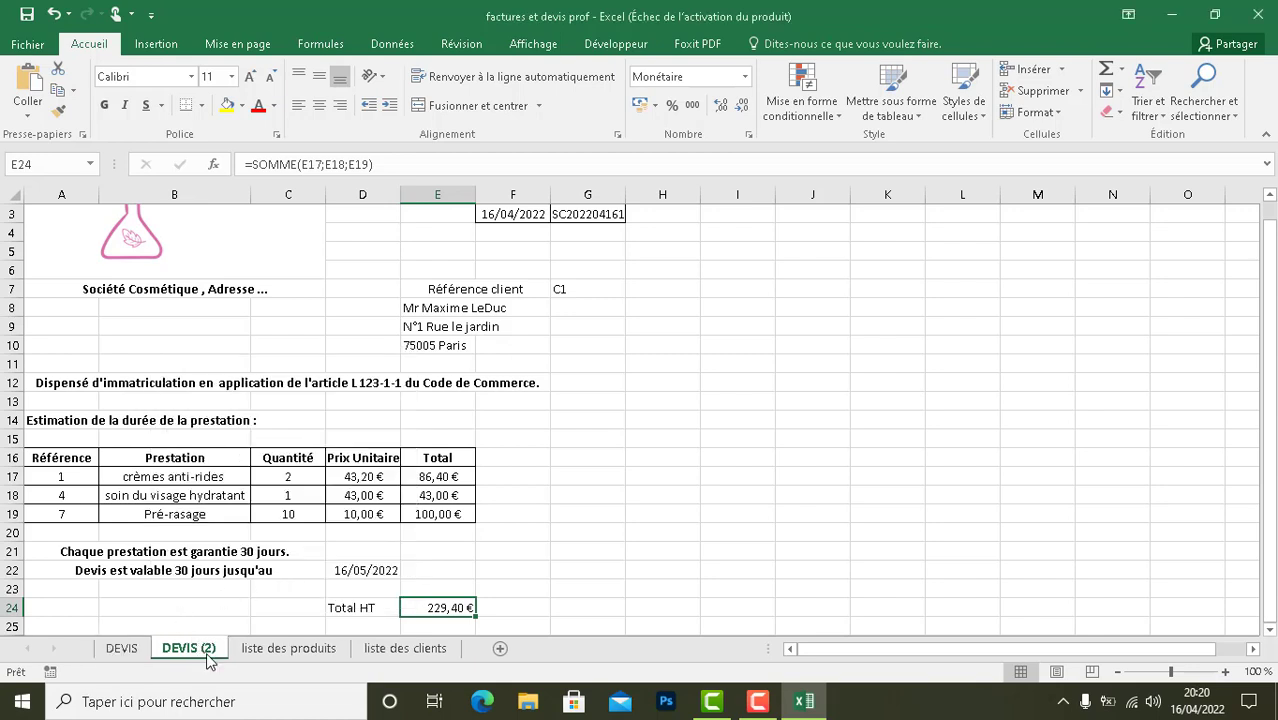
# - Rename the copied DEVIS sheet as FACTURE and keep it as the active sheet
pyautogui.doubleClick(210, 648)
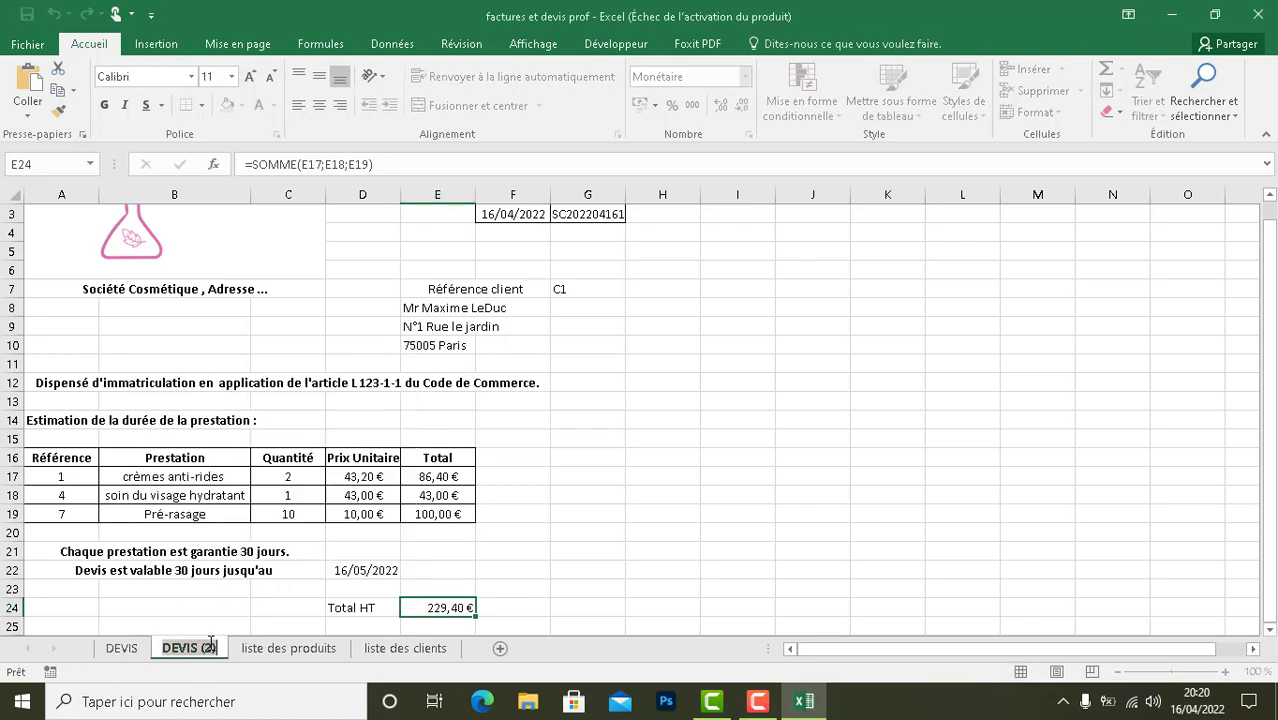
pyautogui.write('FACTURE')
pyautogui.press('Return')
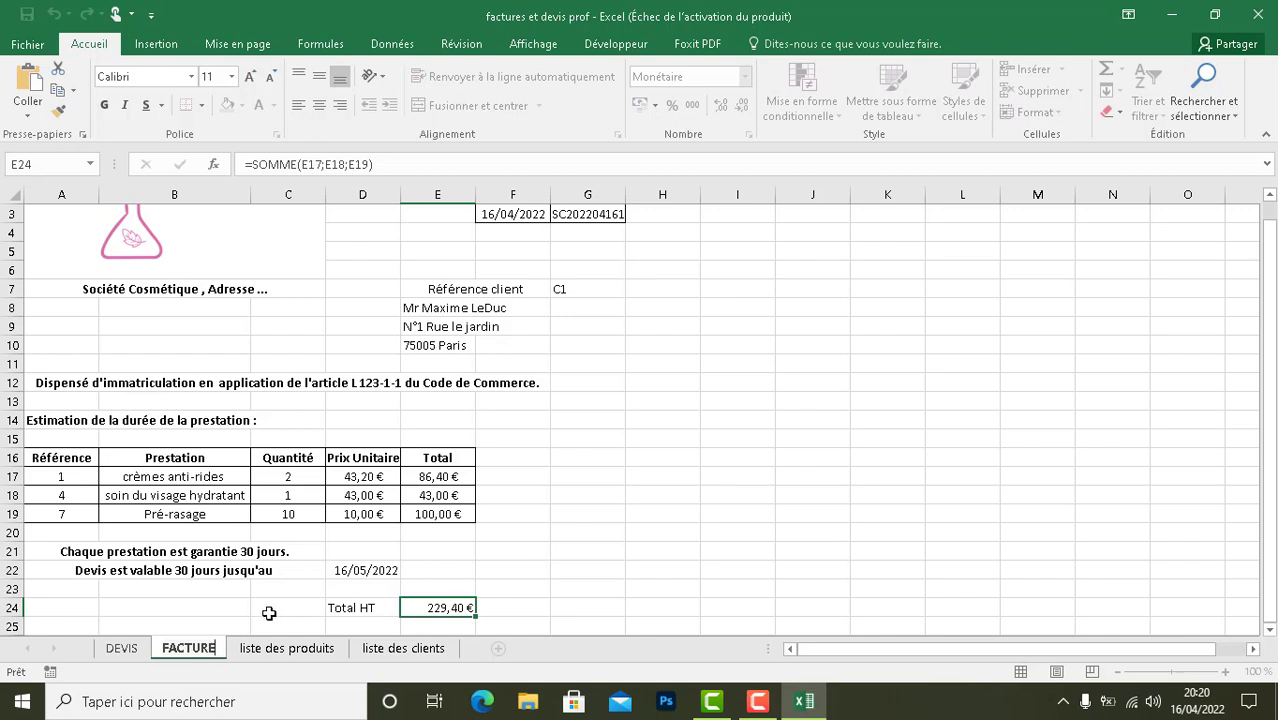
pyautogui.click(143, 651)
pyautogui.click(182, 649)
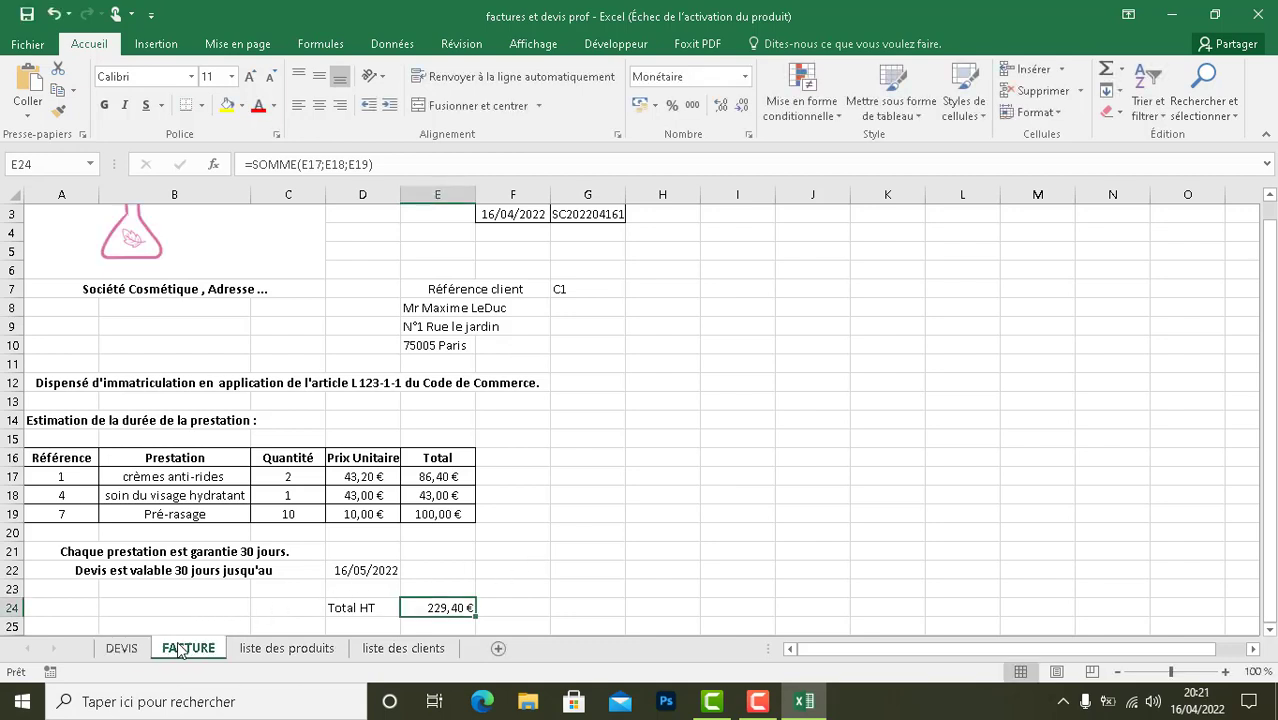
# - Replace the document title in cell F1 of the FACTURE sheet with "FACTURE"
pyautogui.moveTo(1270, 285); pyautogui.dragTo(1270, 264)
pyautogui.doubleClick(545, 222)
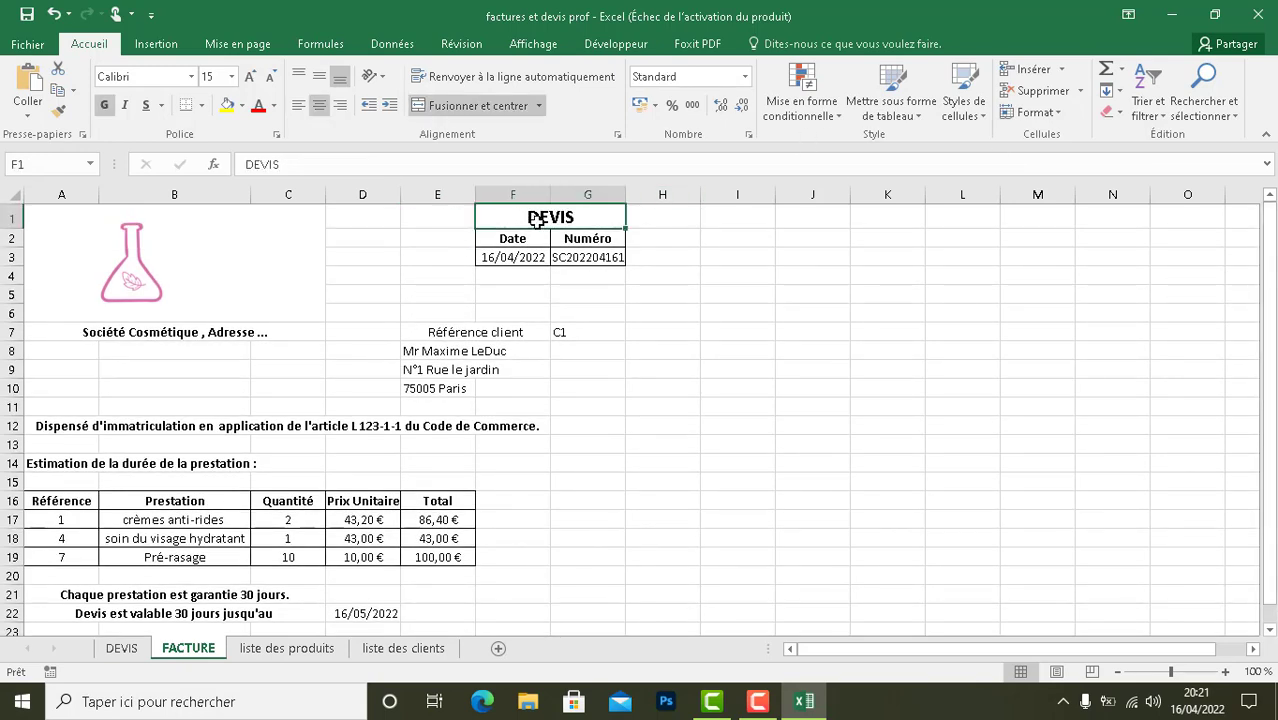
pyautogui.doubleClick(544, 208)
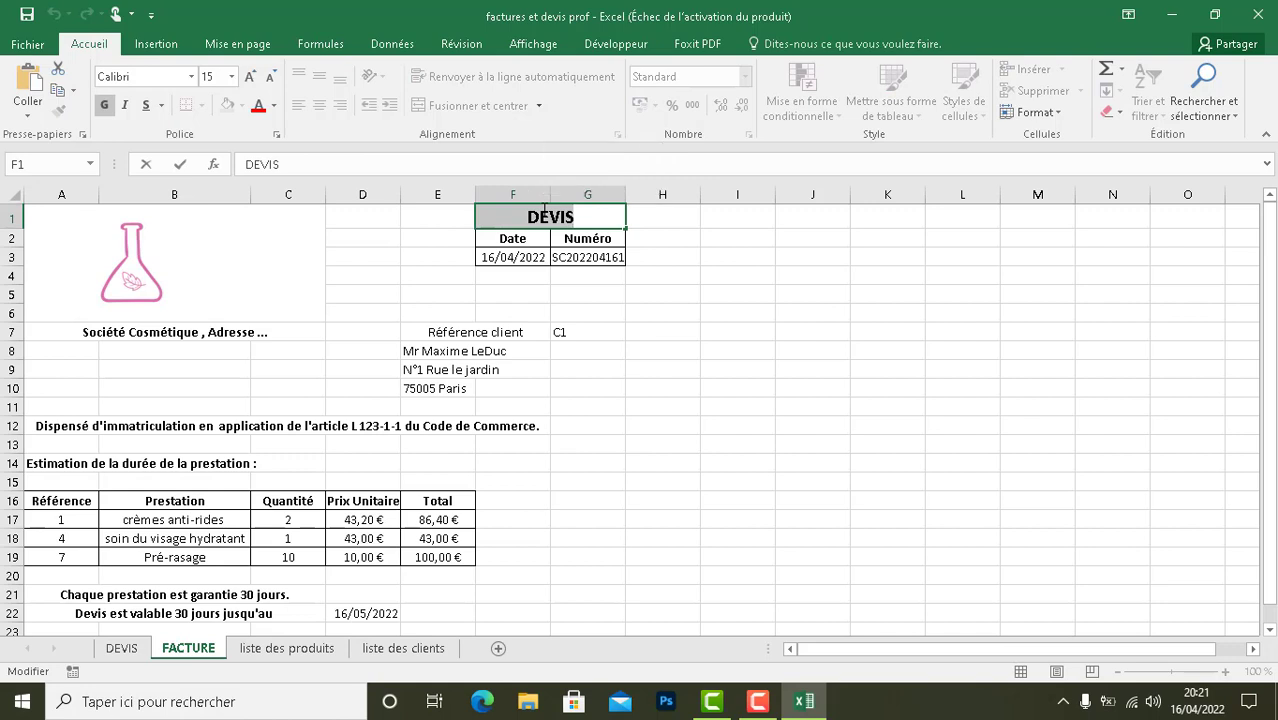
pyautogui.write('FACTURE')
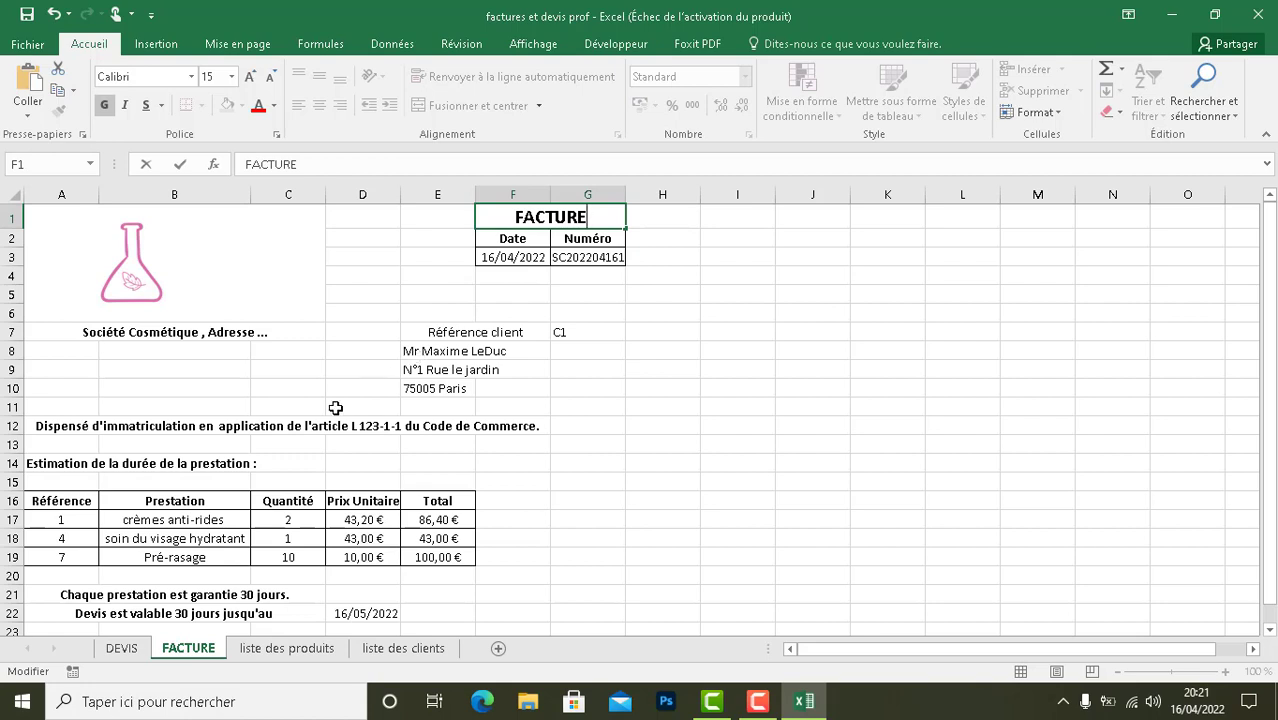
# - Clear the service duration estimate text from row 14, cells A14 to C14, of the FACTURE sheet
pyautogui.click(253, 463)
pyautogui.moveTo(253, 463); pyautogui.dragTo(59, 463)
pyautogui.press('BackSpace')
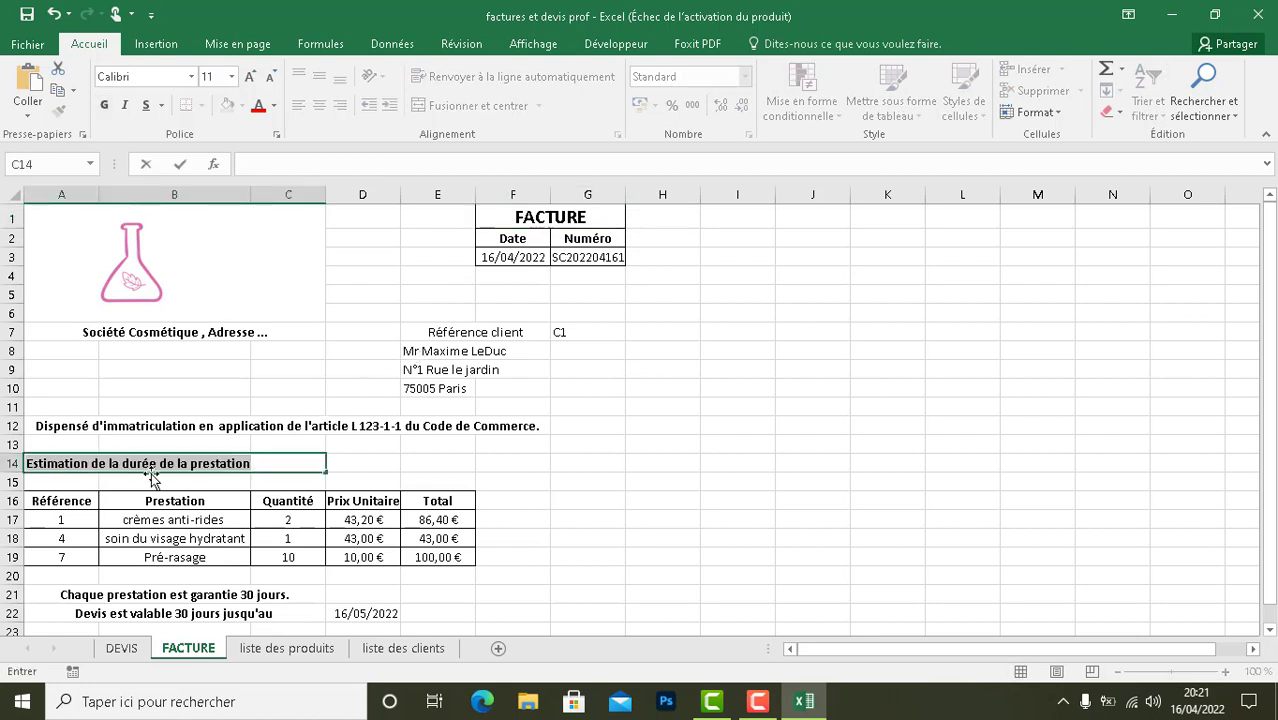
pyautogui.write(':')
pyautogui.rightClick(48, 463)
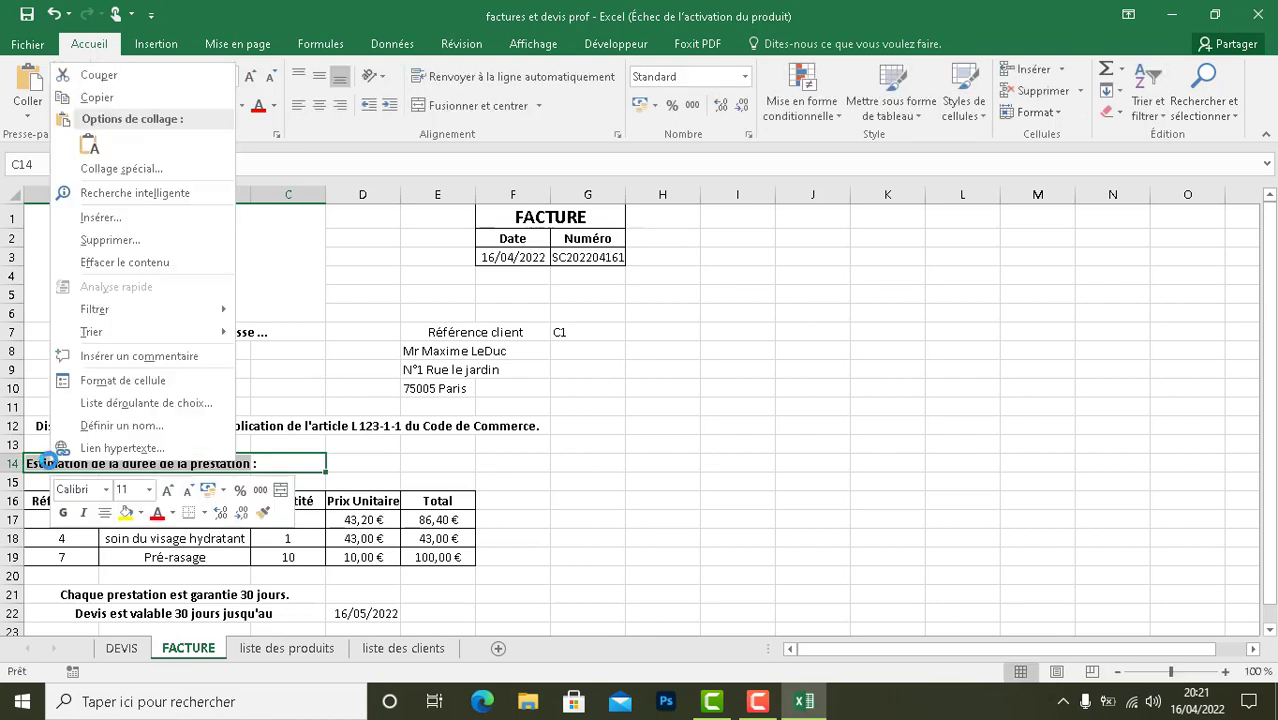
pyautogui.click(100, 262)
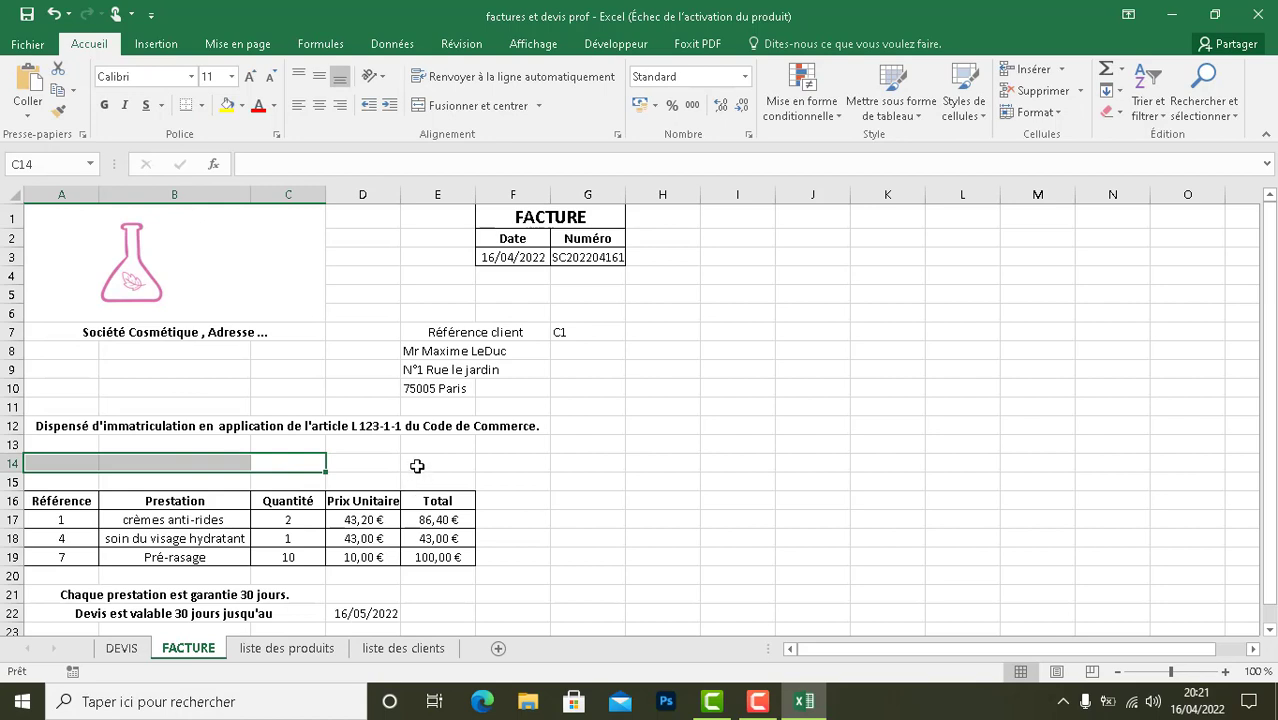
pyautogui.click(417, 465)
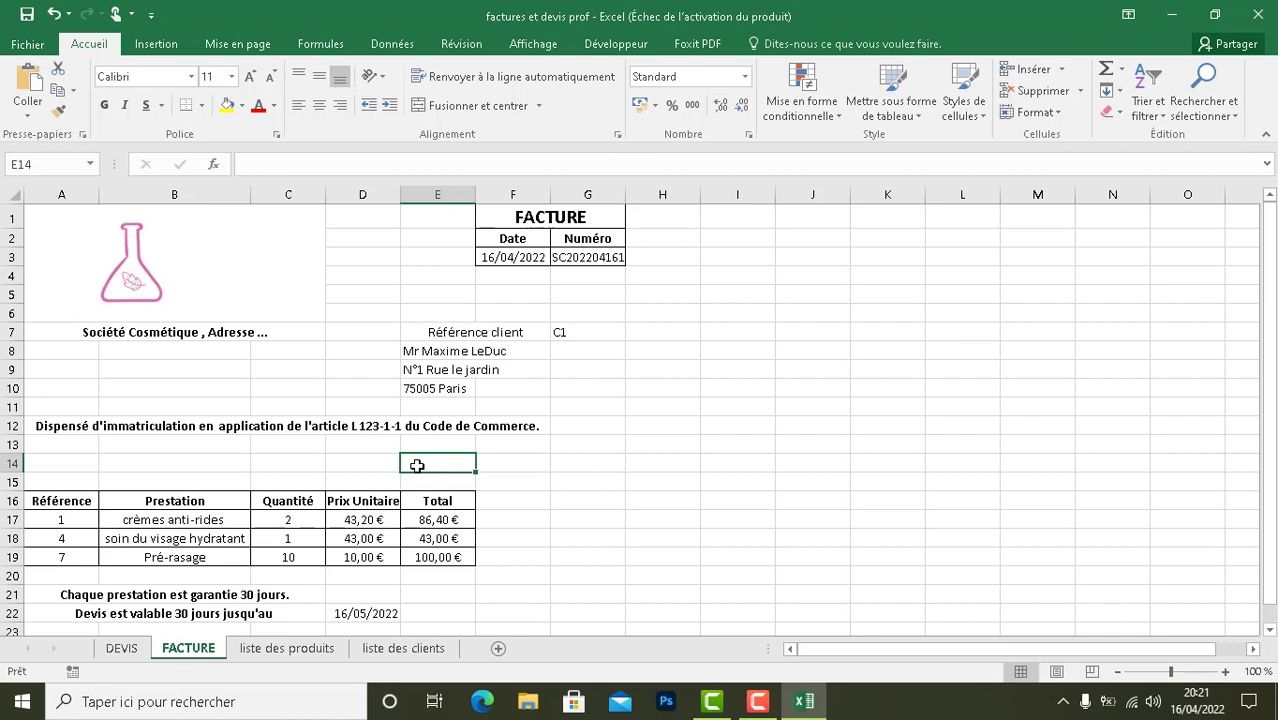
# - Enter the label "Mode de paiement :" in cell B14 of the FACTURE sheet and make it bold
pyautogui.click(123, 462)
pyautogui.write('Mo')
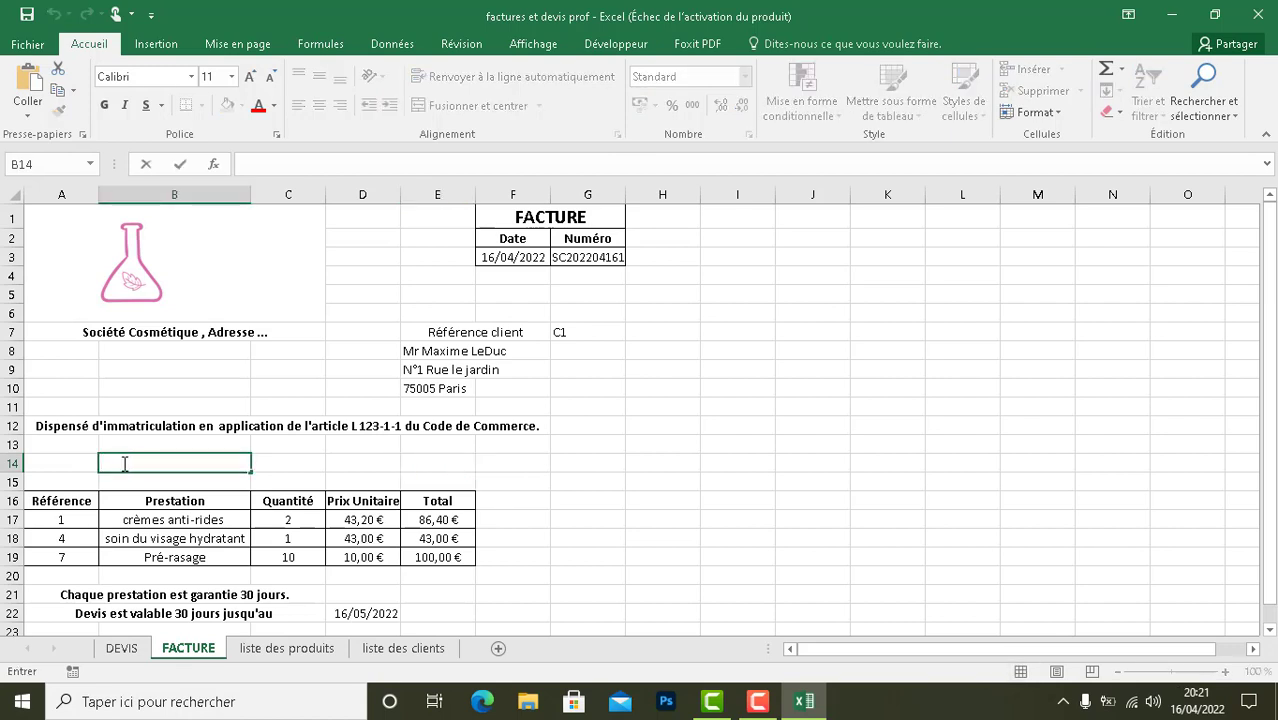
pyautogui.write('de de paiem')
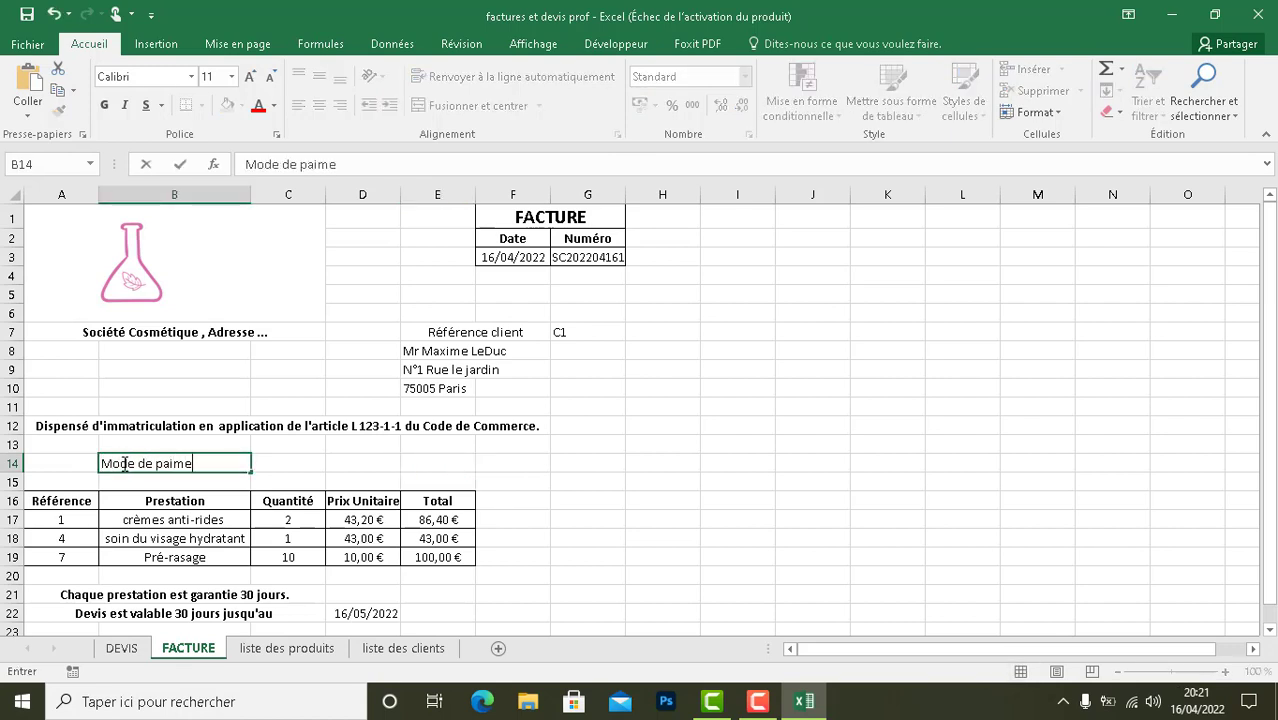
pyautogui.write('ent :')
pyautogui.click(282, 458)
pyautogui.click(236, 461)
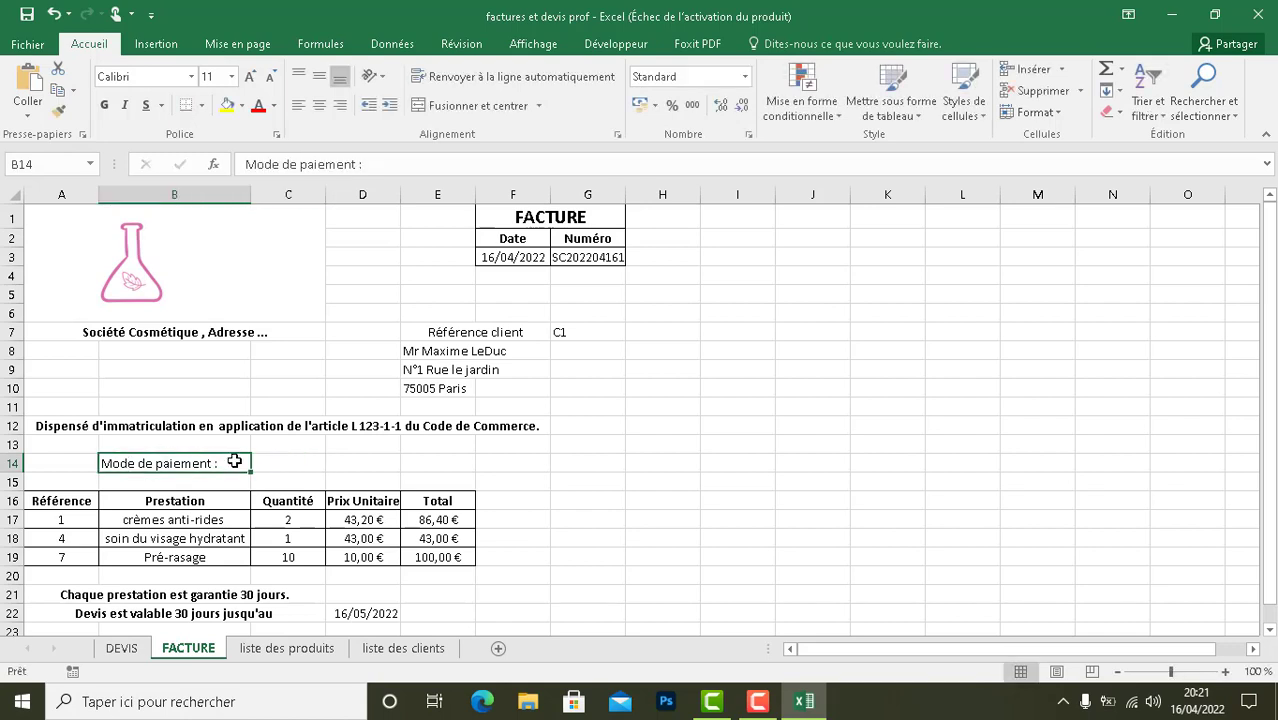
pyautogui.click(105, 106)
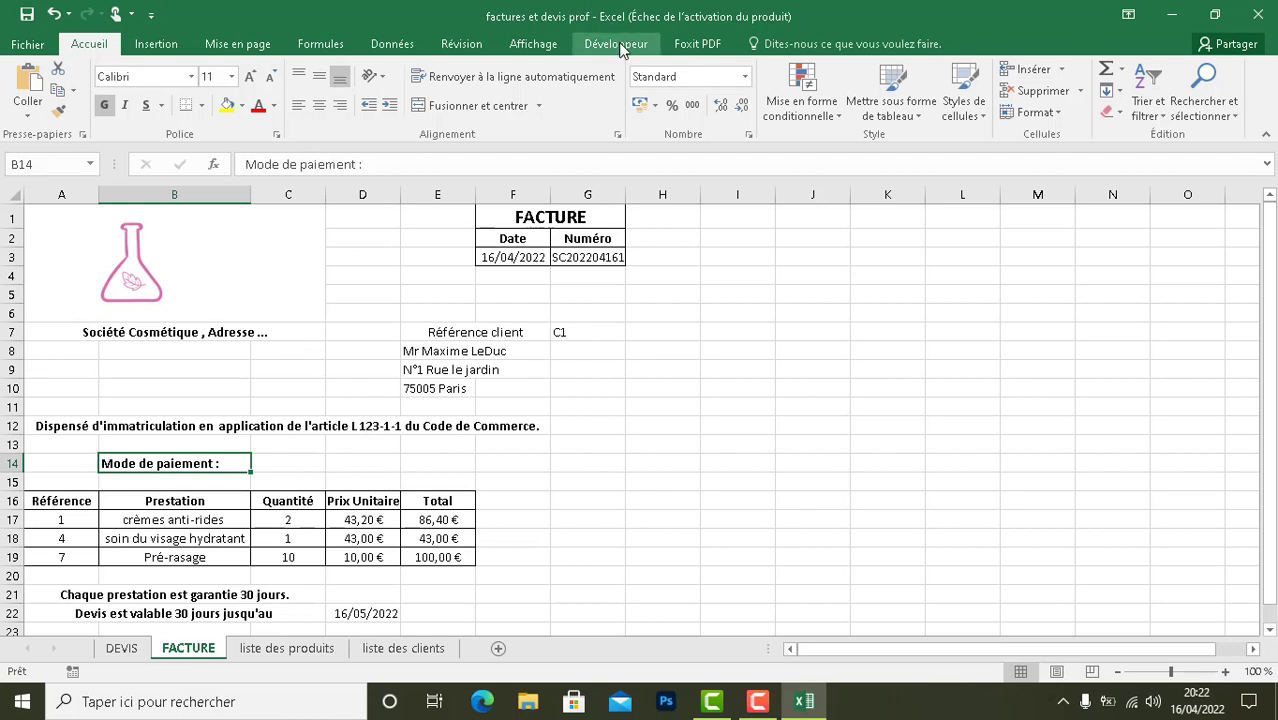
# - Review the ribbon customization options that control the Développeur tab, leaving them unchanged
pyautogui.click(30, 45)
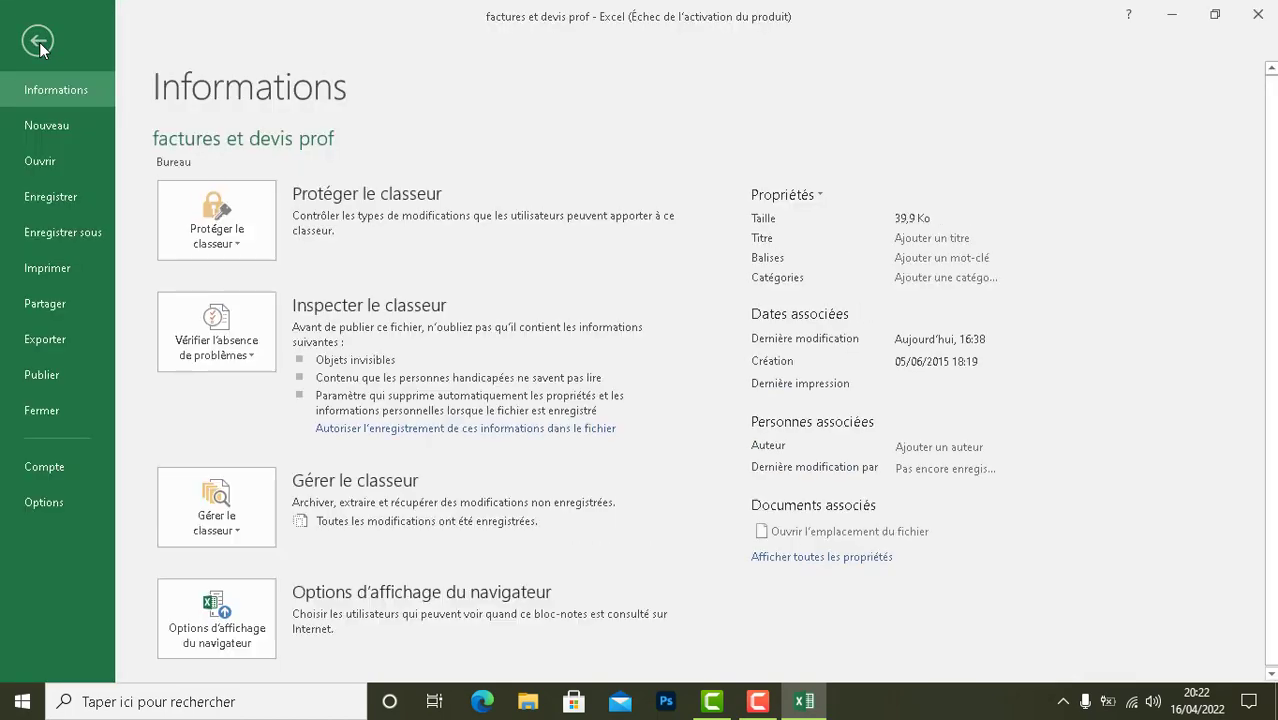
pyautogui.click(44, 502)
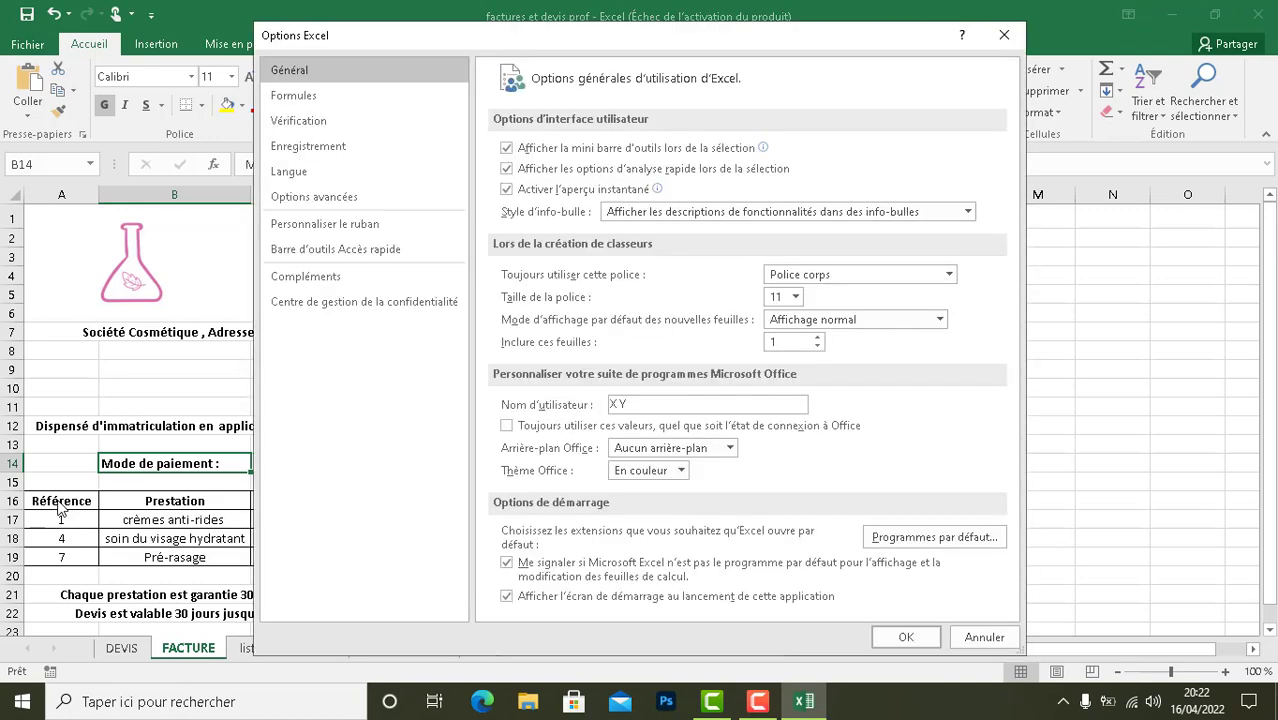
pyautogui.click(352, 231)
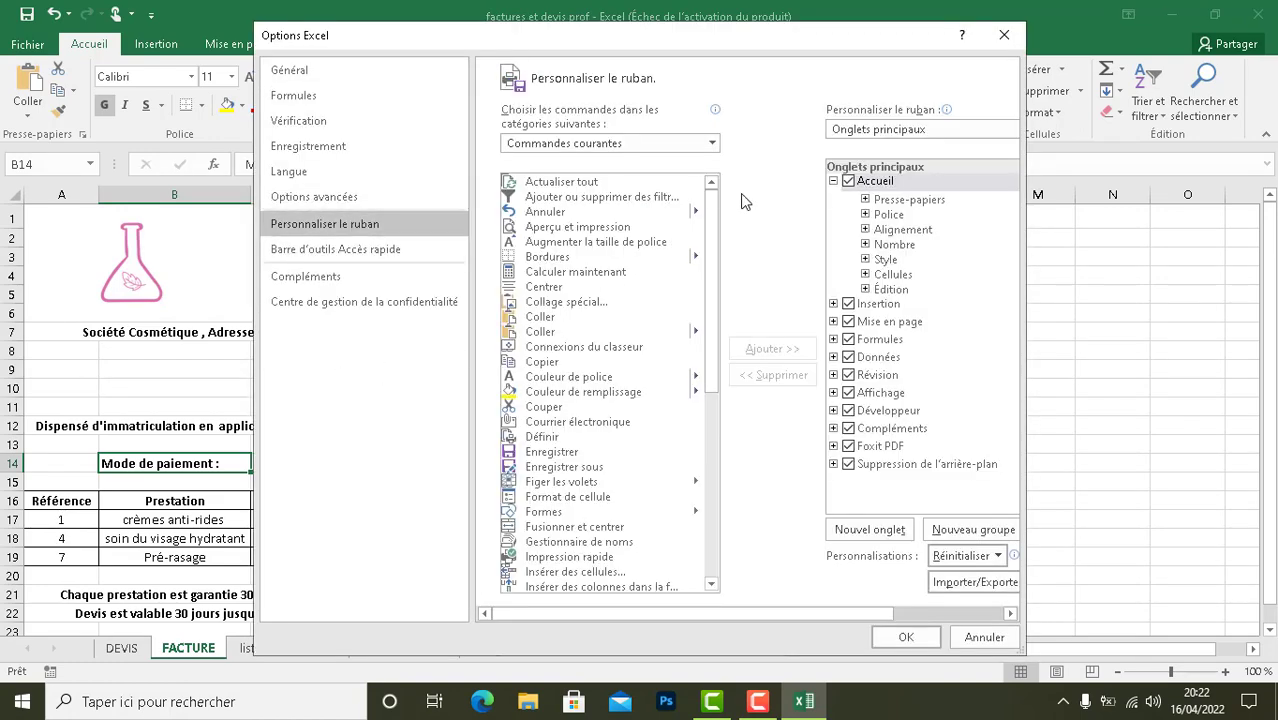
pyautogui.click(961, 638)
# - Insert an option button form control in row 14 and position it over cell C14, beside the payment method label
pyautogui.click(598, 47)
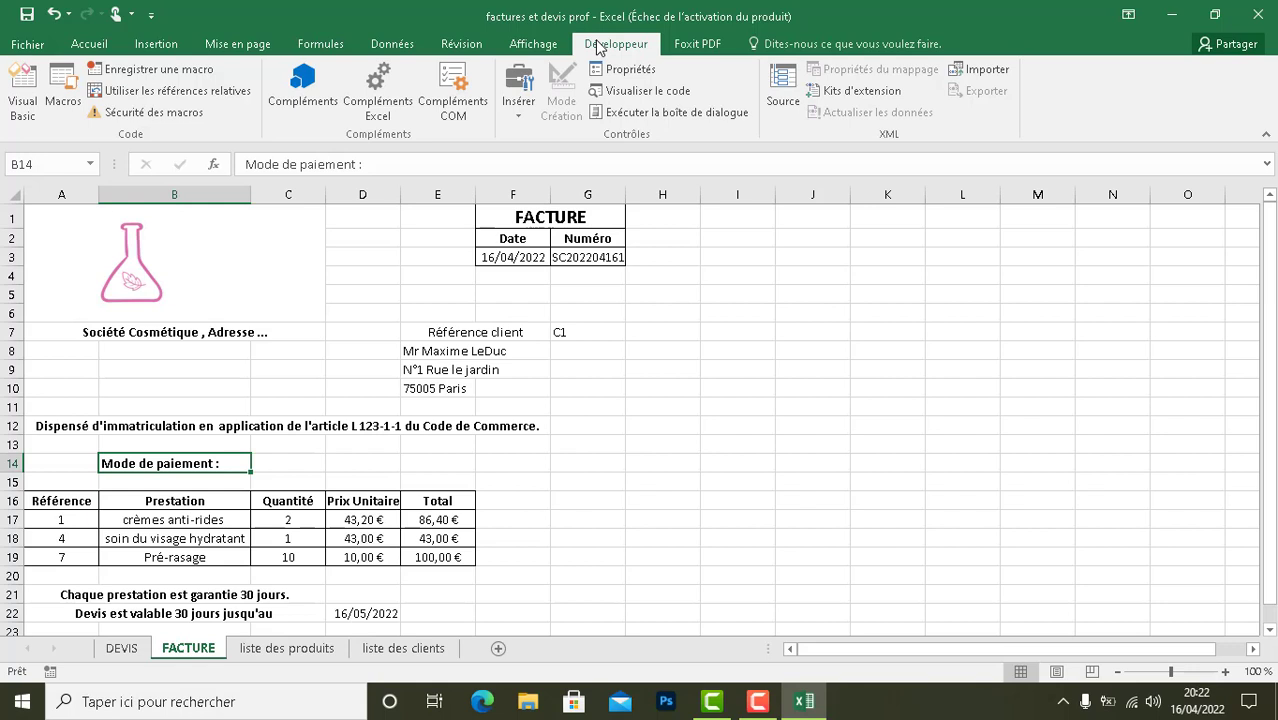
pyautogui.click(524, 116)
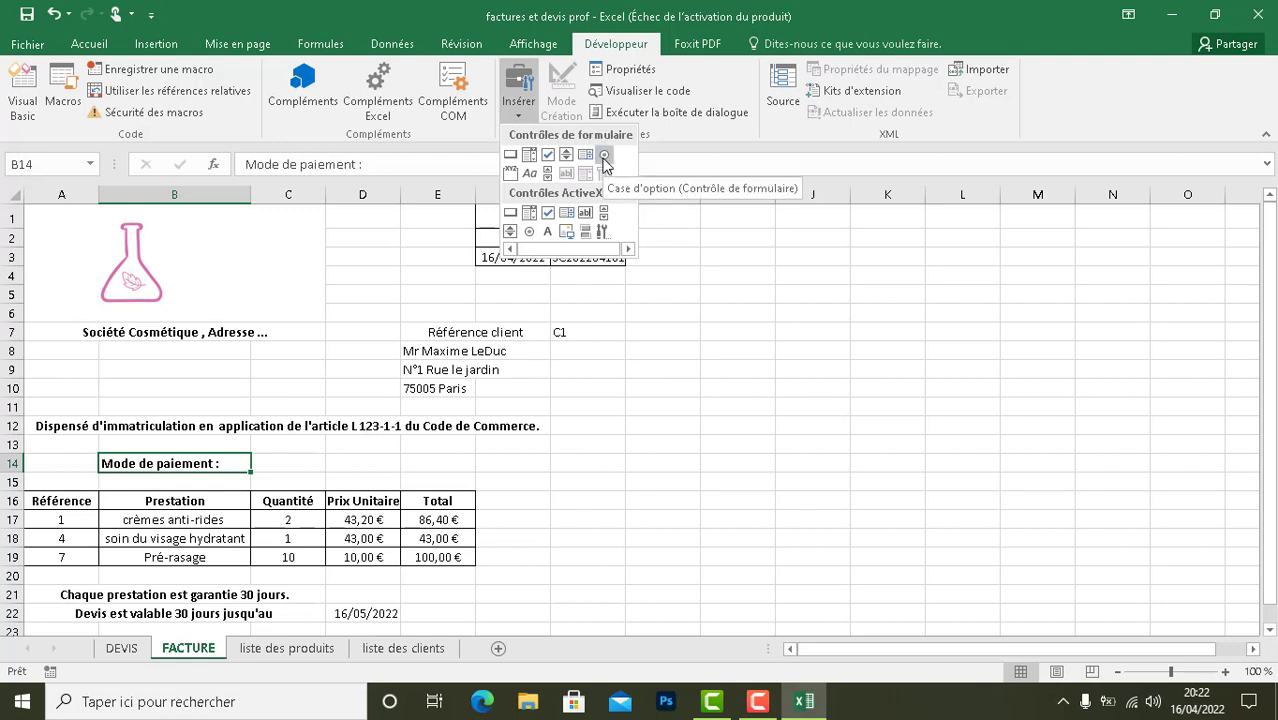
pyautogui.click(604, 157)
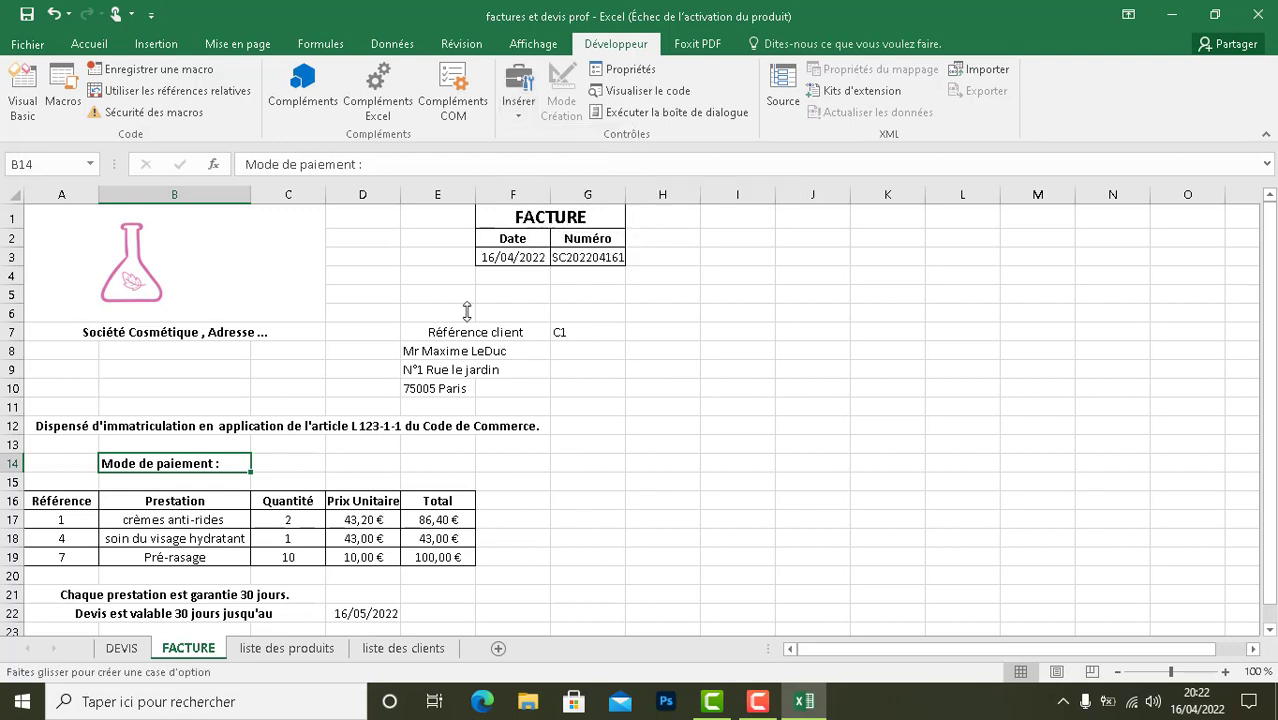
pyautogui.click(277, 459)
pyautogui.moveTo(307, 459); pyautogui.dragTo(286, 455)
pyautogui.click(296, 462)
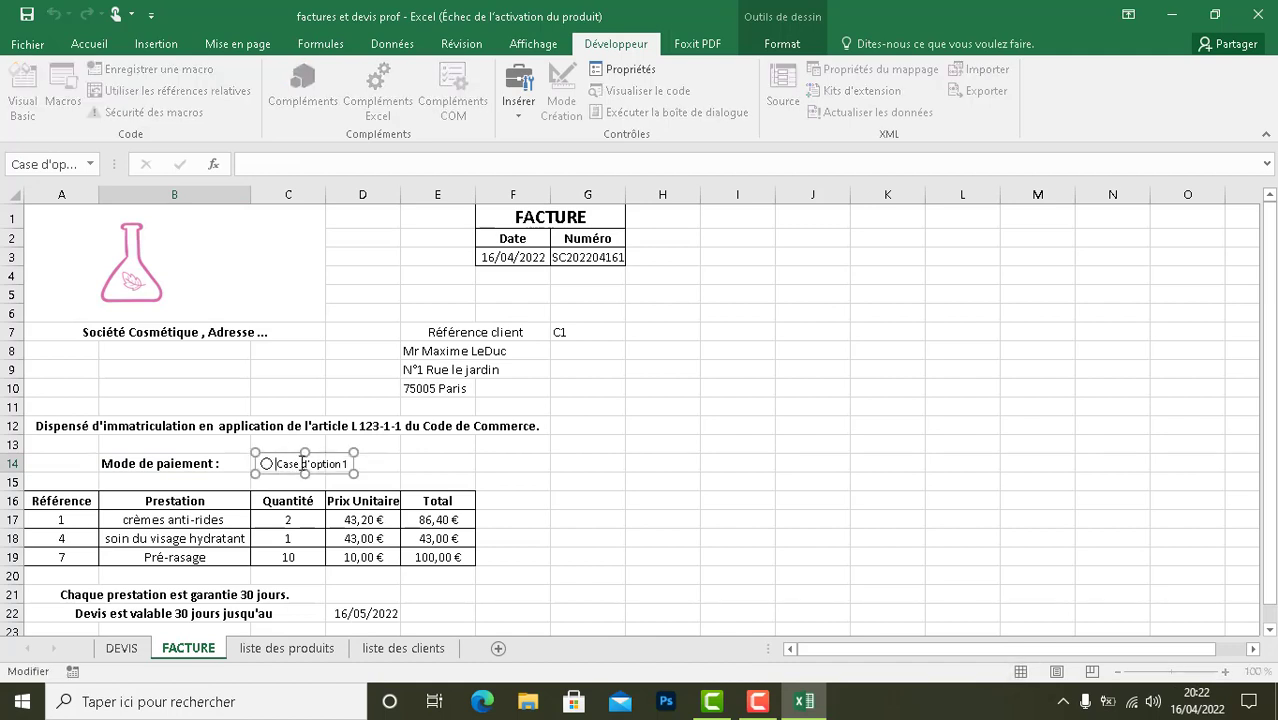
pyautogui.rightClick(302, 463)
pyautogui.press('Escape')
pyautogui.rightClick(298, 463)
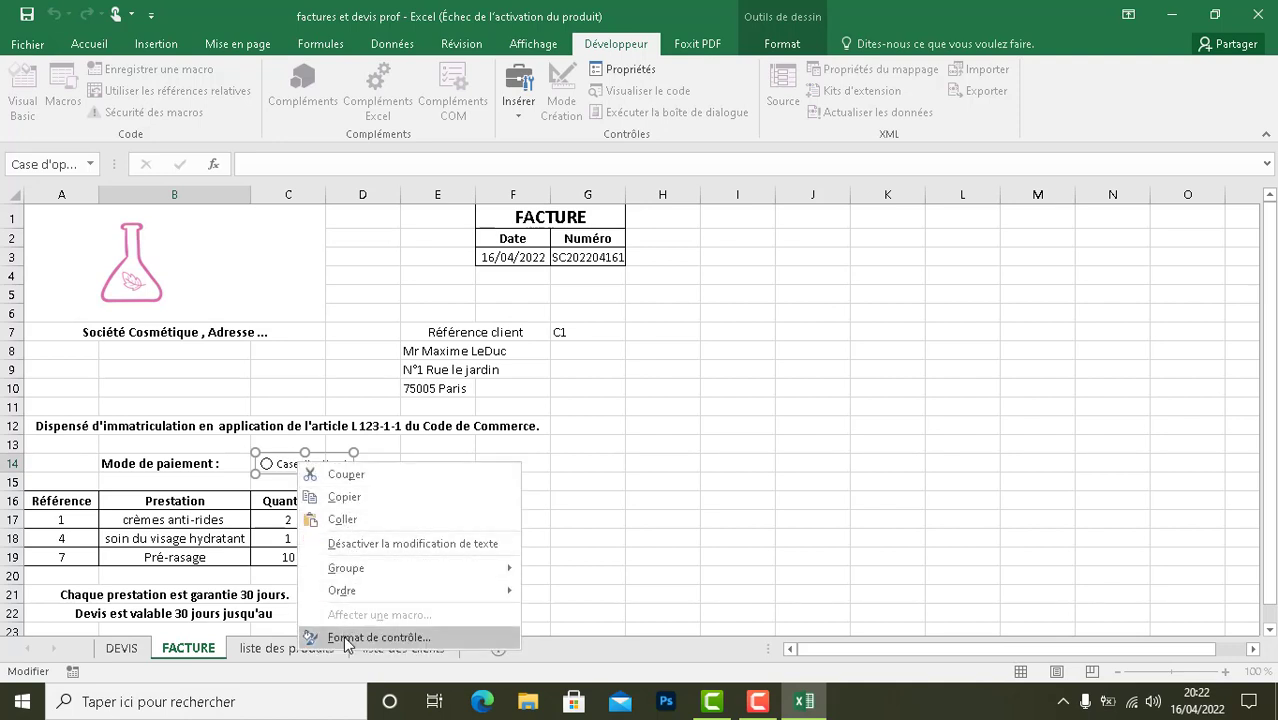
pyautogui.click(290, 465)
pyautogui.rightClick(290, 464)
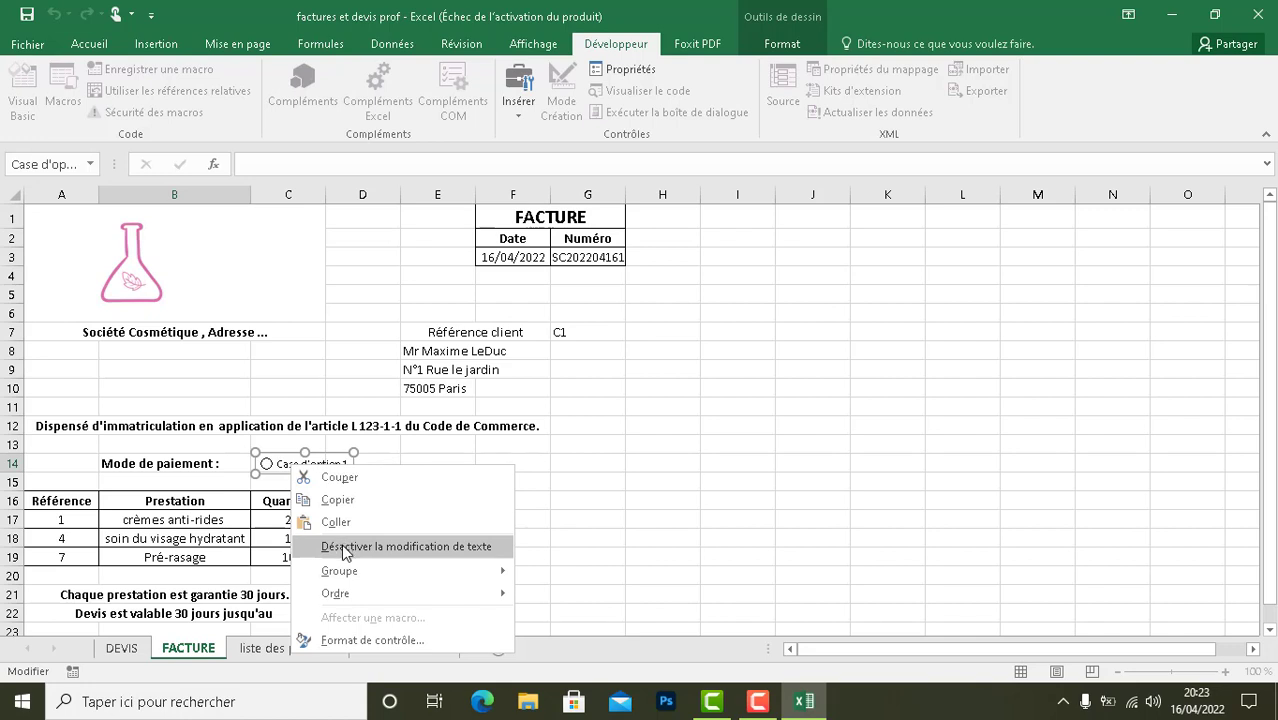
# - Replace the caption of the option button in cell C14 with "Virement"
pyautogui.click(289, 463)
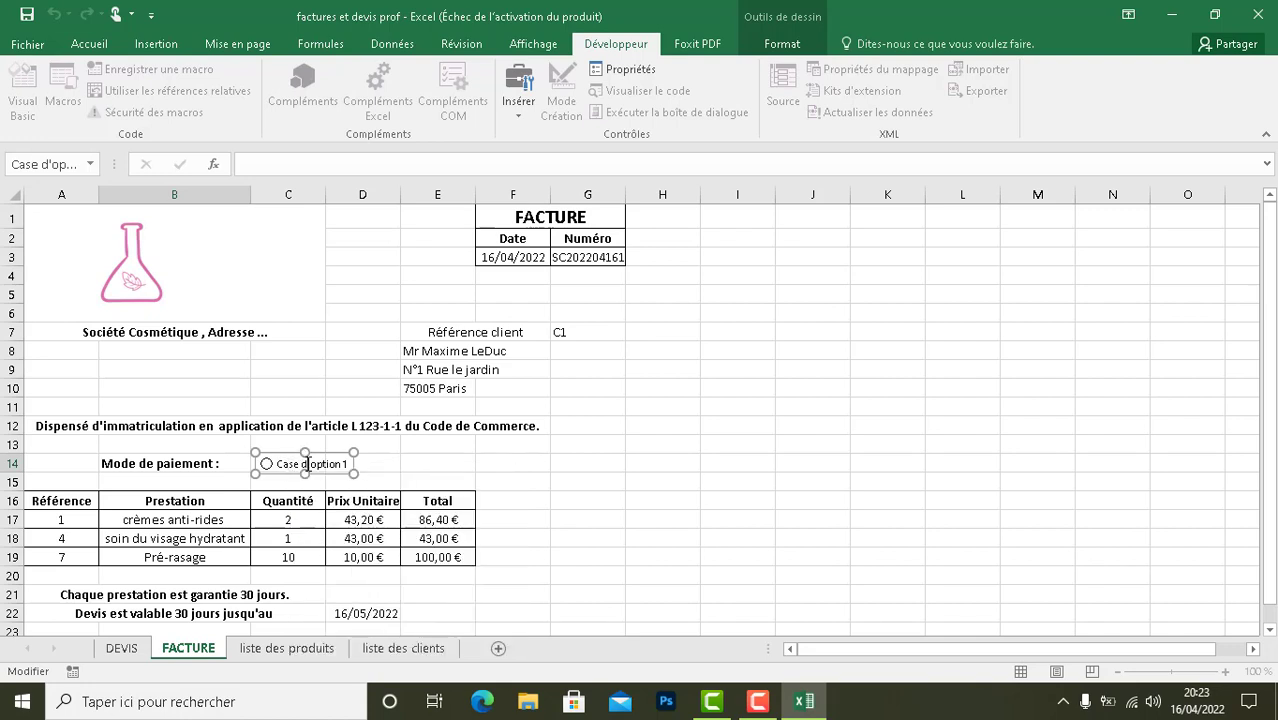
pyautogui.press('BackSpace')
pyautogui.press('BackSpace')
pyautogui.press('BackSpace')
pyautogui.press('BackSpace')
pyautogui.press('BackSpace')
pyautogui.press('BackSpace')
pyautogui.press('BackSpace')
pyautogui.press('BackSpace')
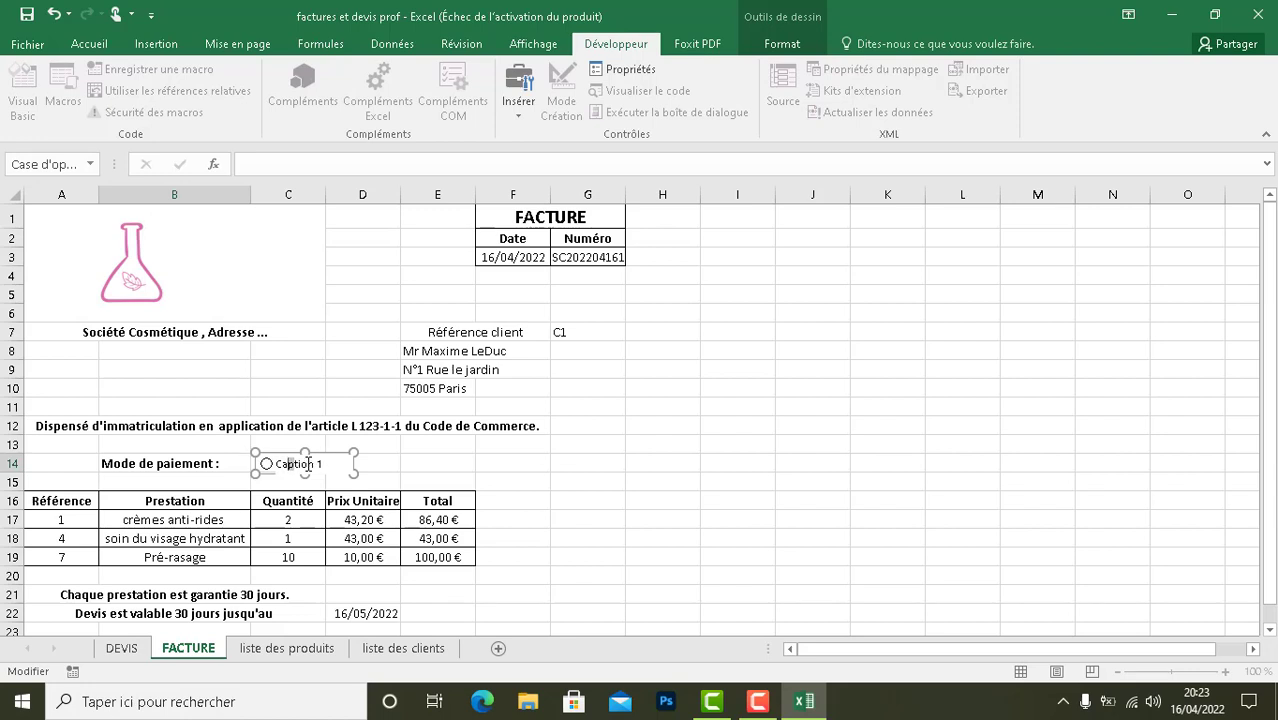
pyautogui.press('BackSpace')
pyautogui.press('BackSpace')
pyautogui.press('BackSpace')
pyautogui.press('BackSpace')
pyautogui.press('BackSpace')
pyautogui.press('BackSpace')
pyautogui.press('BackSpace')
pyautogui.write('Virement')
pyautogui.click(360, 470)
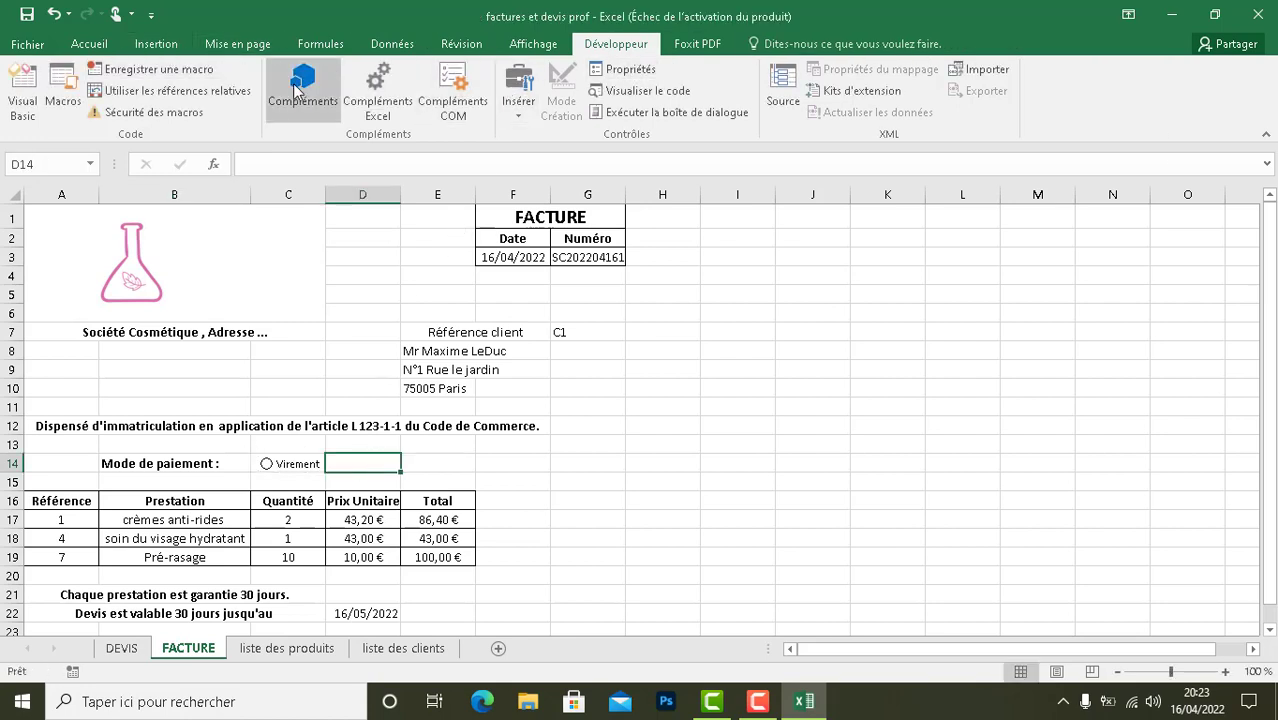
# - Insert a second option button form control over cell D14, aligned in row 14 with the Virement option
pyautogui.click(519, 86)
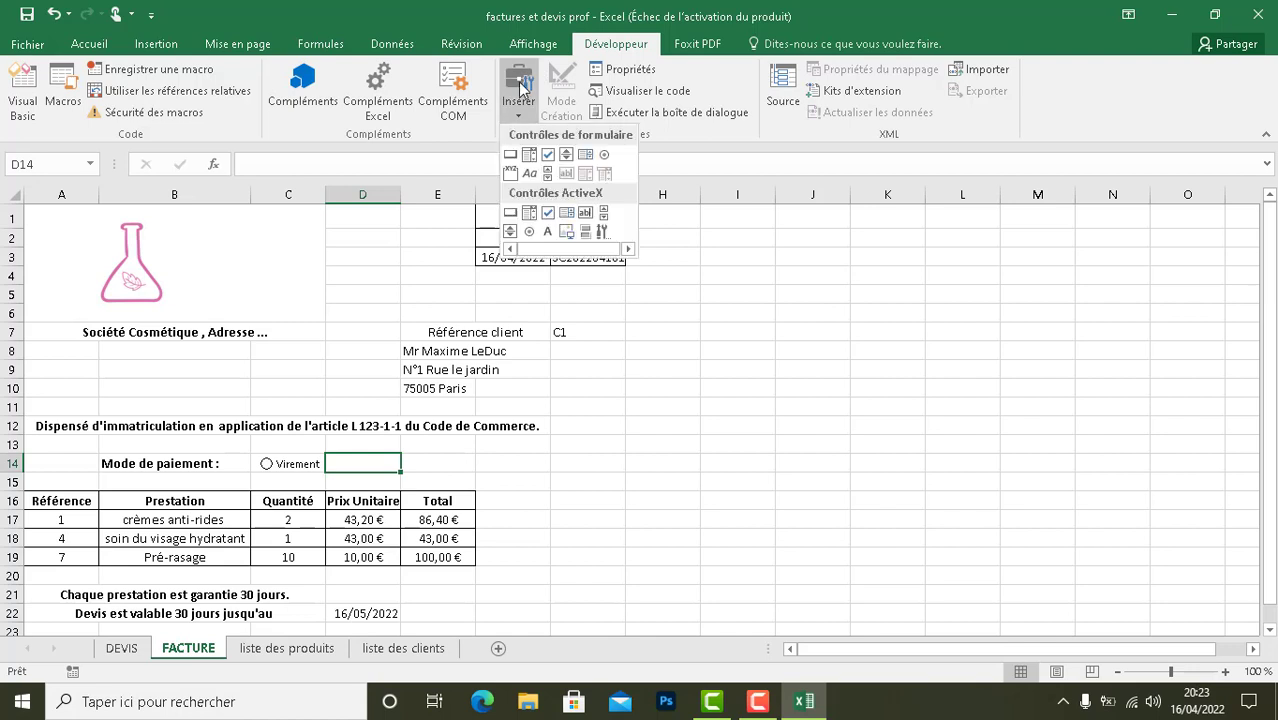
pyautogui.click(605, 157)
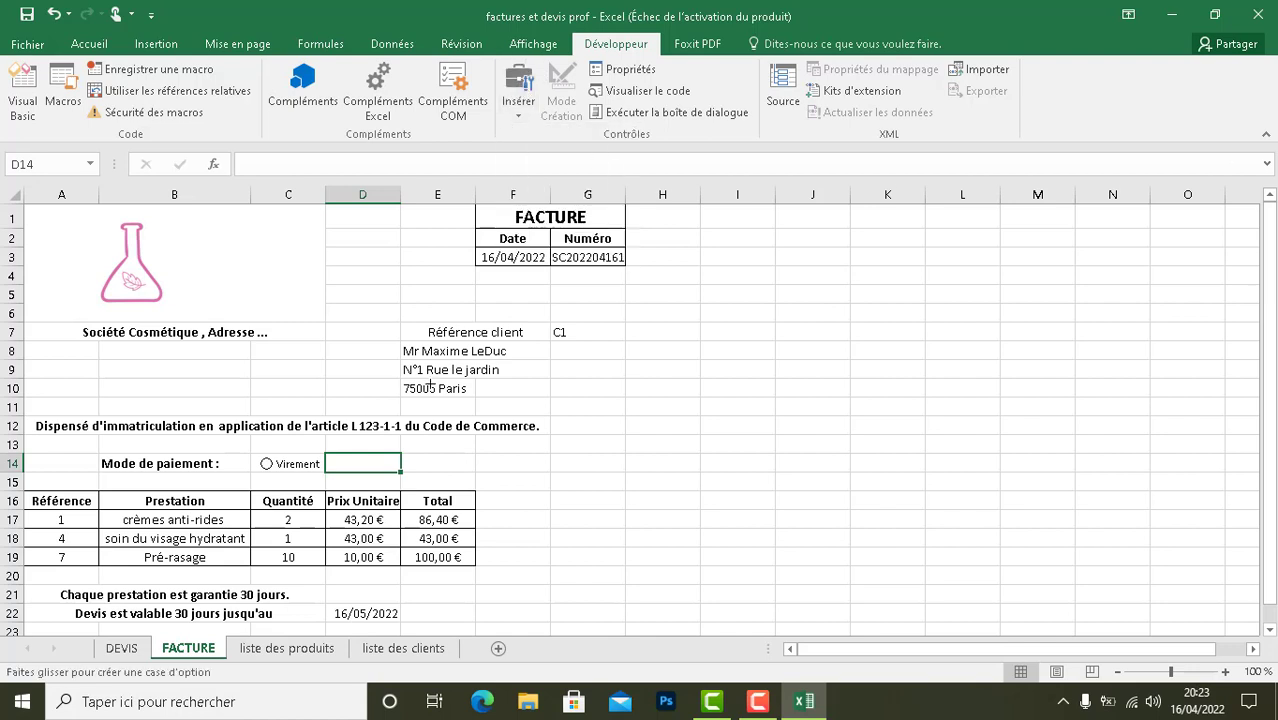
pyautogui.click(344, 461)
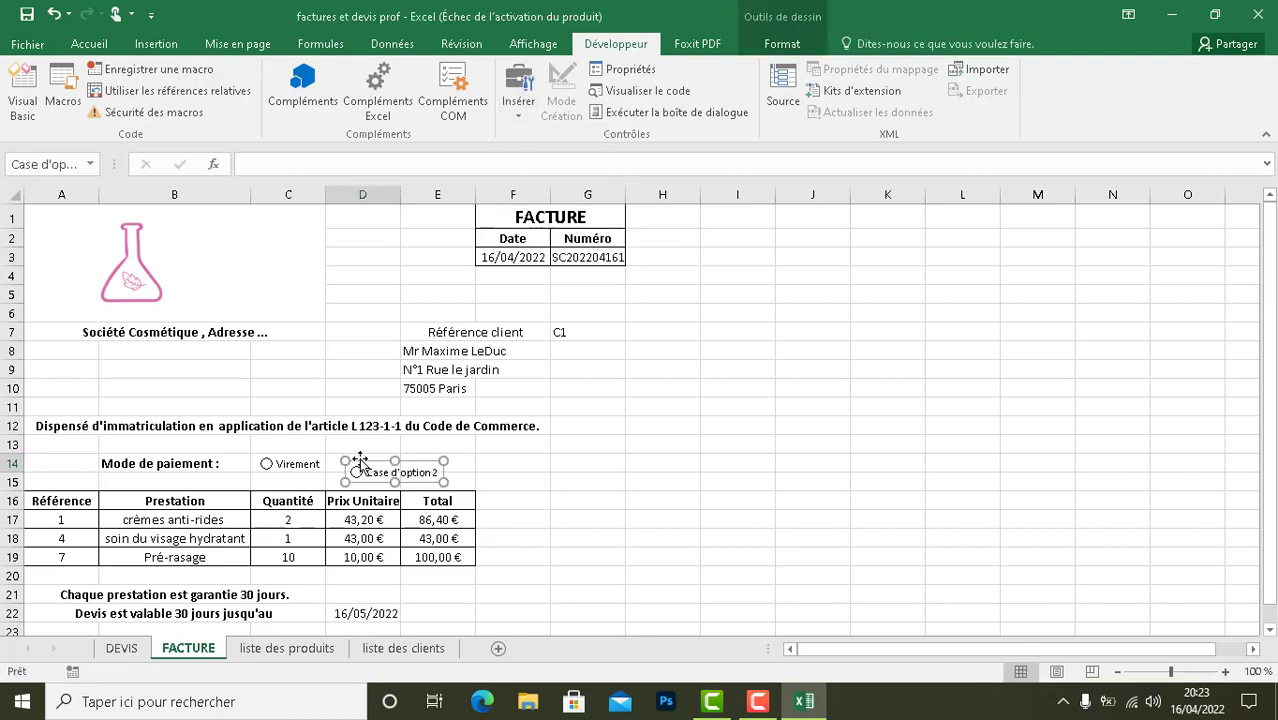
pyautogui.moveTo(361, 460); pyautogui.dragTo(347, 450)
# - Replace the caption of the second option button with "Chèque"
pyautogui.click(391, 463)
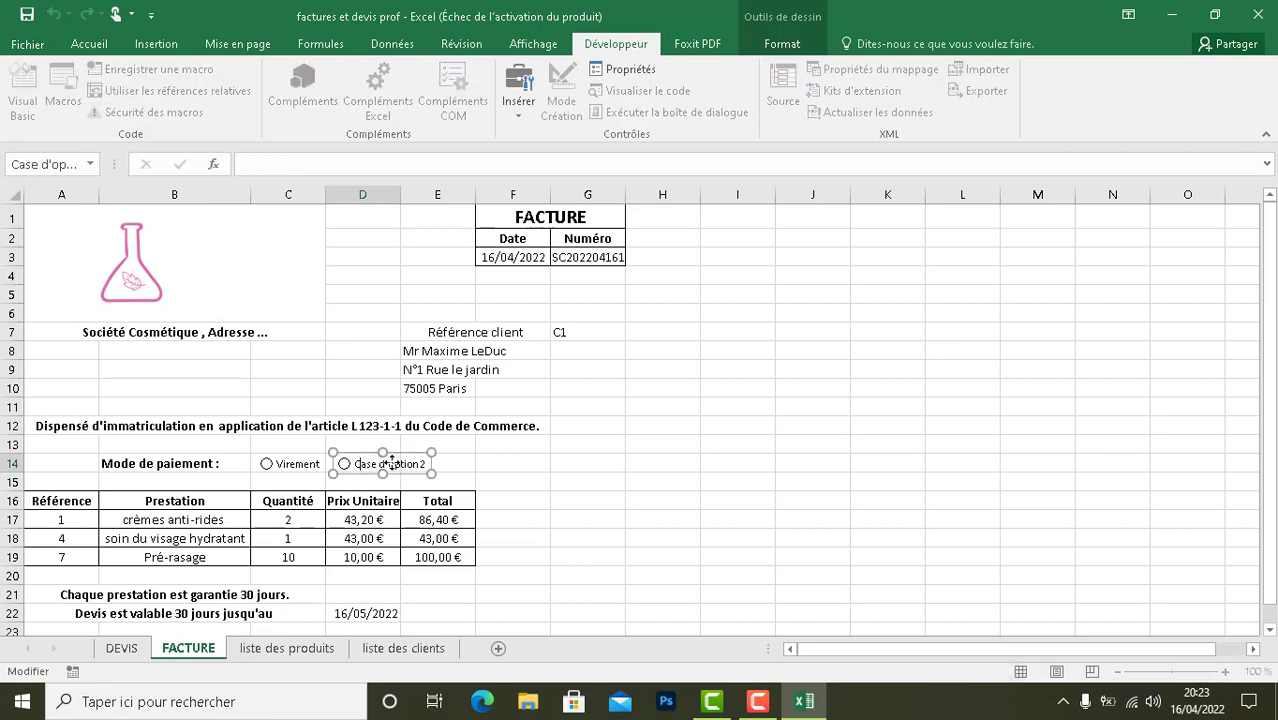
pyautogui.press('BackSpace')
pyautogui.press('BackSpace')
pyautogui.press('BackSpace')
pyautogui.press('BackSpace')
pyautogui.press('BackSpace')
pyautogui.press('BackSpace')
pyautogui.press('BackSpace')
pyautogui.press('BackSpace')
pyautogui.press('BackSpace')
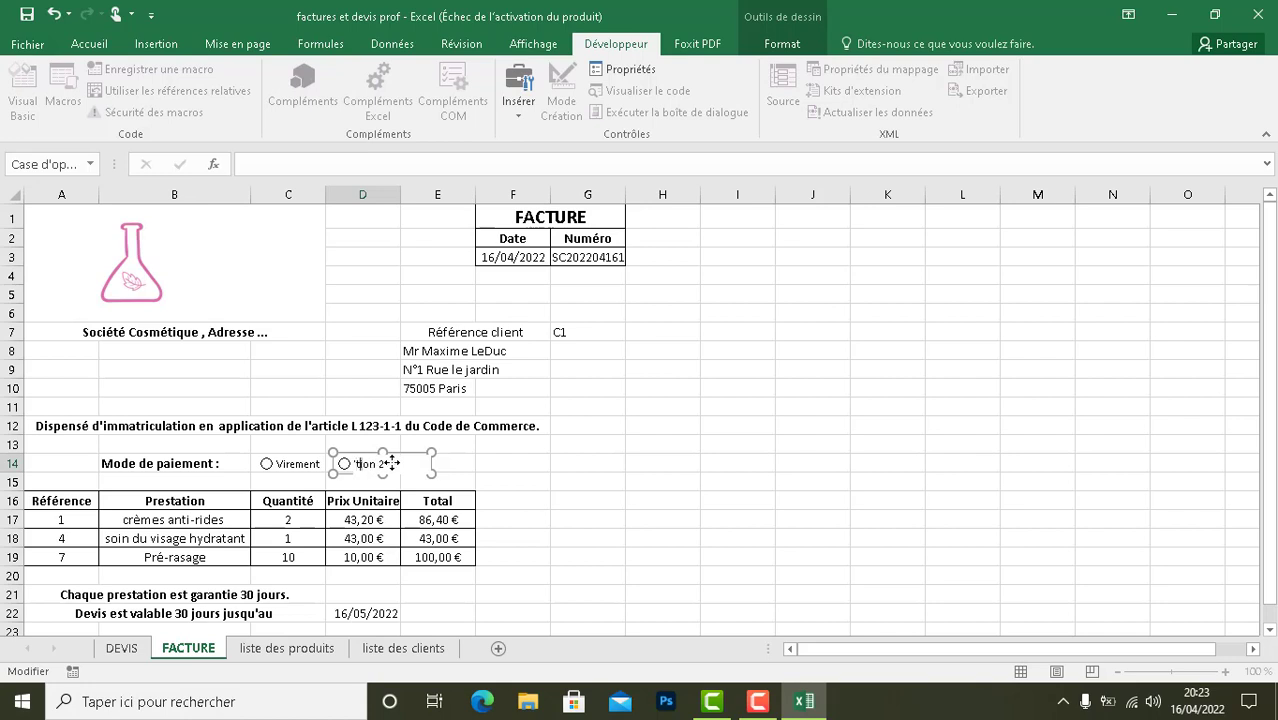
pyautogui.press('Delete')
pyautogui.press('Delete')
pyautogui.press('Delete')
pyautogui.press('Delete')
pyautogui.press('Delete')
pyautogui.press('Delete')
pyautogui.write('Chèque')
pyautogui.click(480, 466)
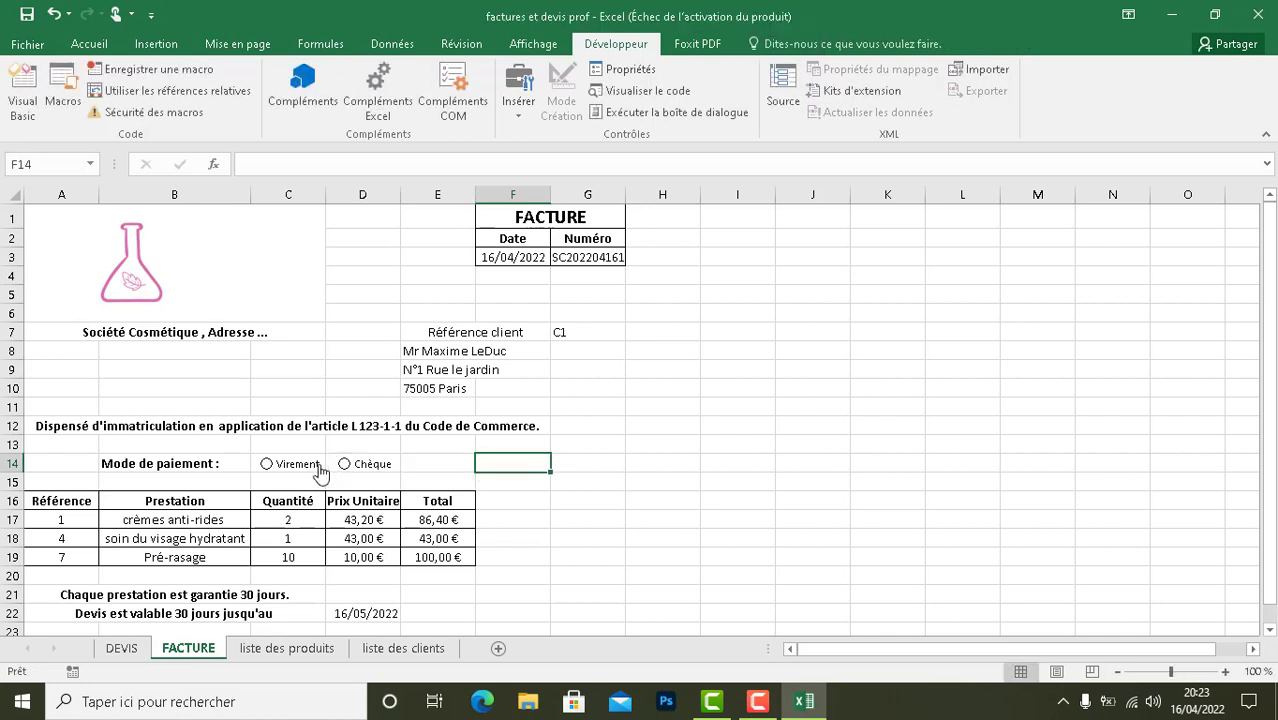
# - Test the payment options by selecting Virement, and leave Chèque as the selected one
pyautogui.click(266, 465)
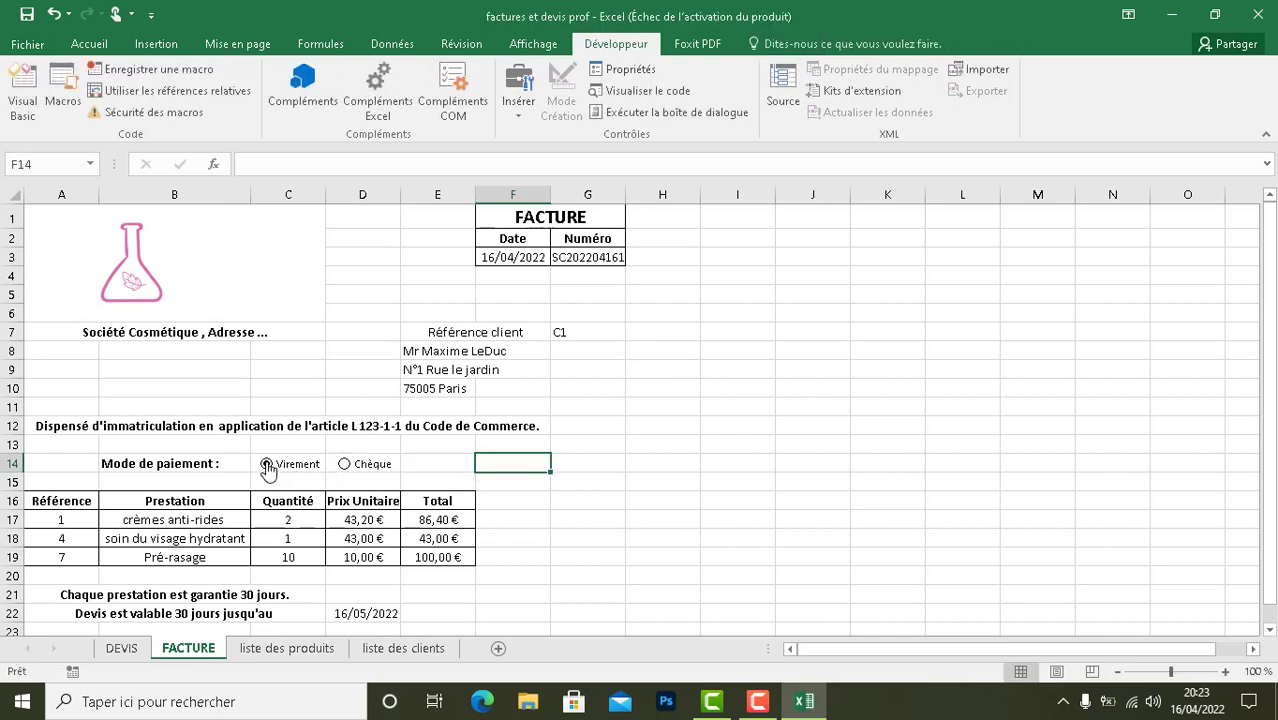
pyautogui.click(344, 466)
pyautogui.click(442, 466)
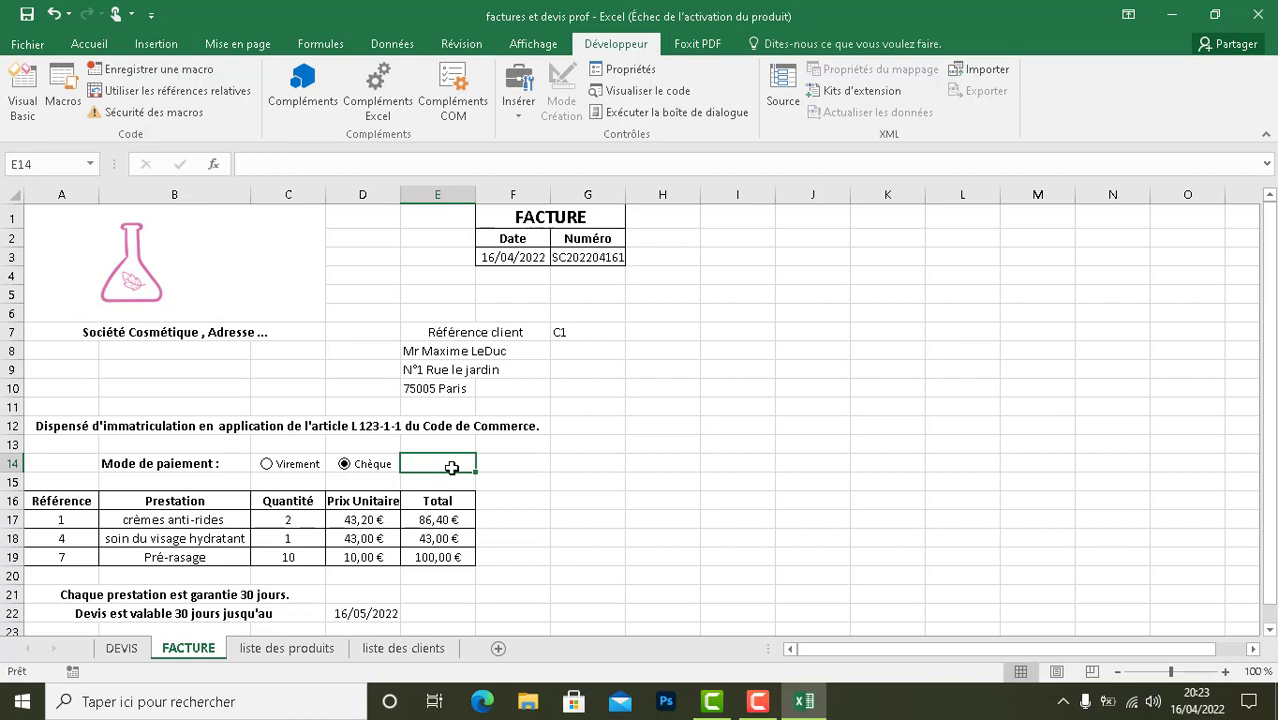
# - Clear the quote validity text in cell A22 and the validity date formula in cell D22
pyautogui.click(44, 615)
pyautogui.rightClick(44, 615)
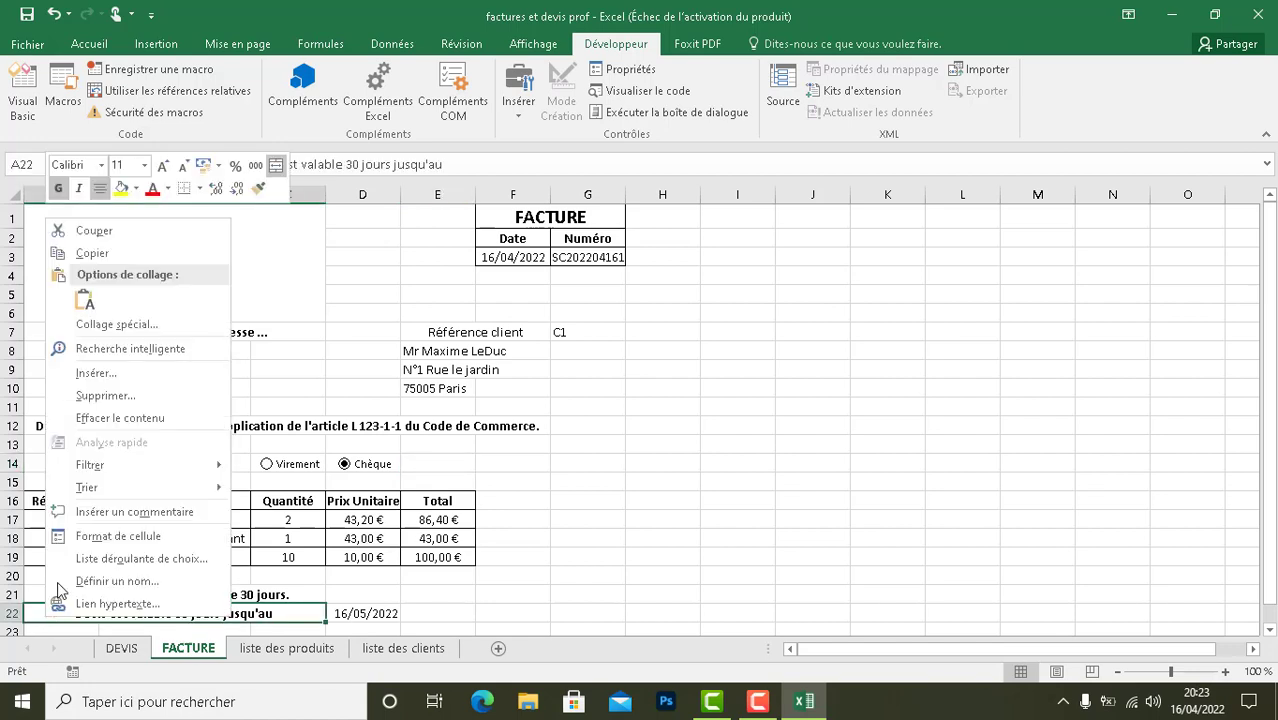
pyautogui.click(110, 418)
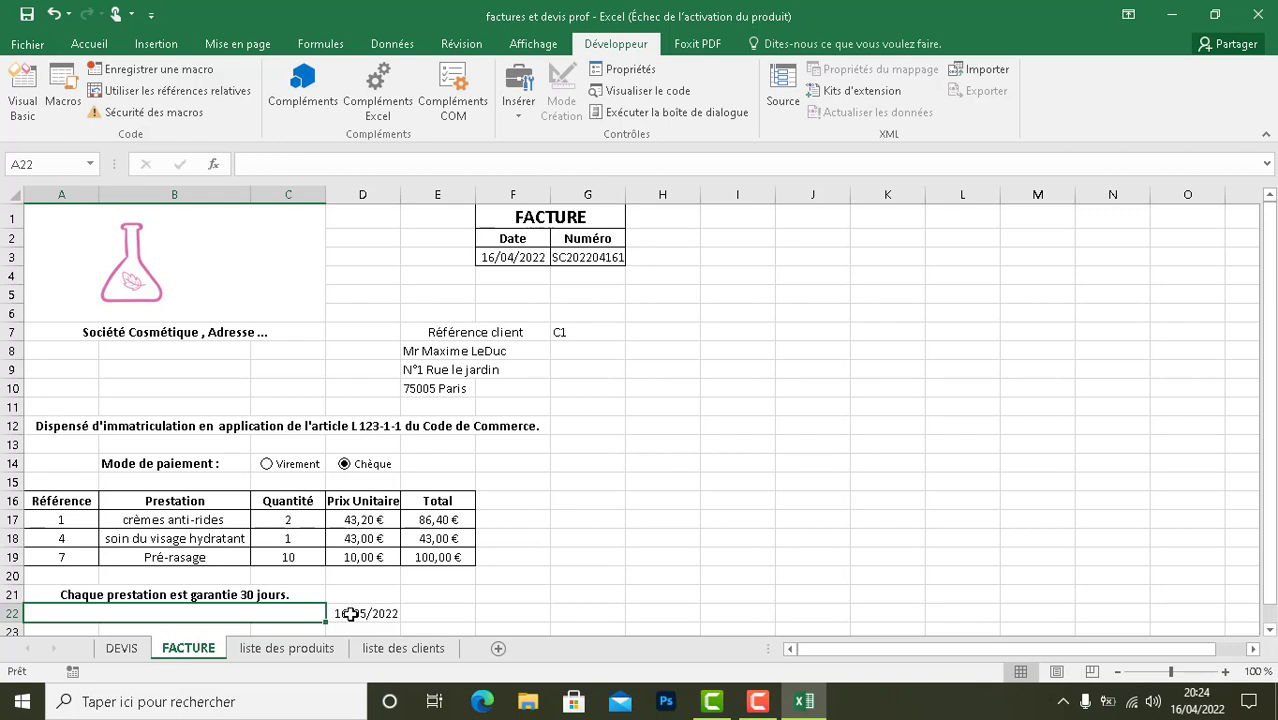
pyautogui.click(350, 614)
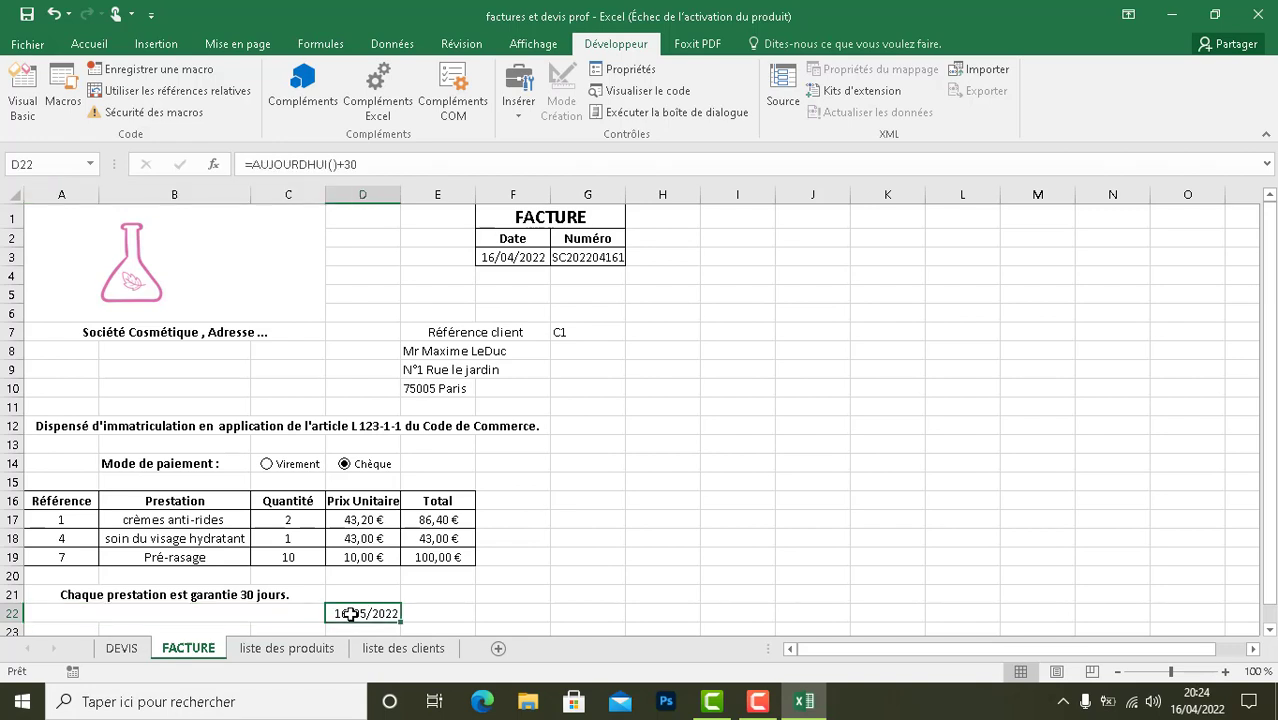
pyautogui.rightClick(350, 614)
pyautogui.click(410, 418)
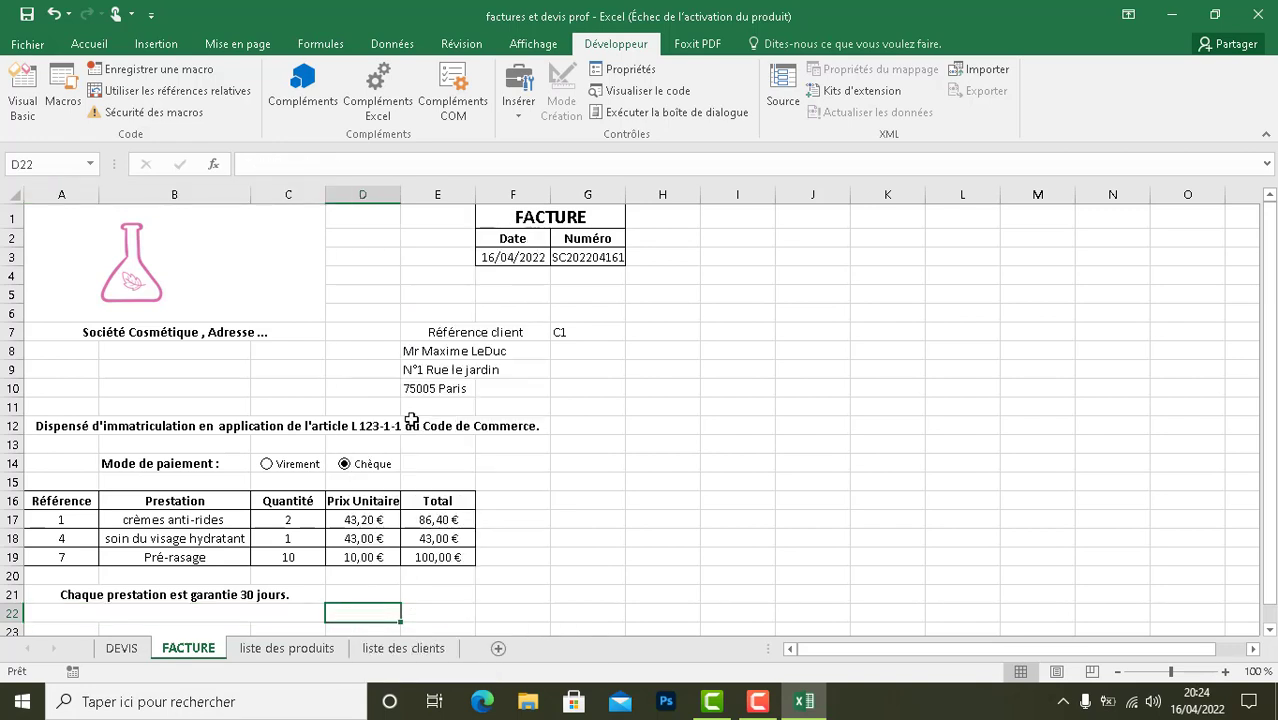
# - Enter the label "Date d'échéance" in the merged cell A22
pyautogui.doubleClick(232, 617)
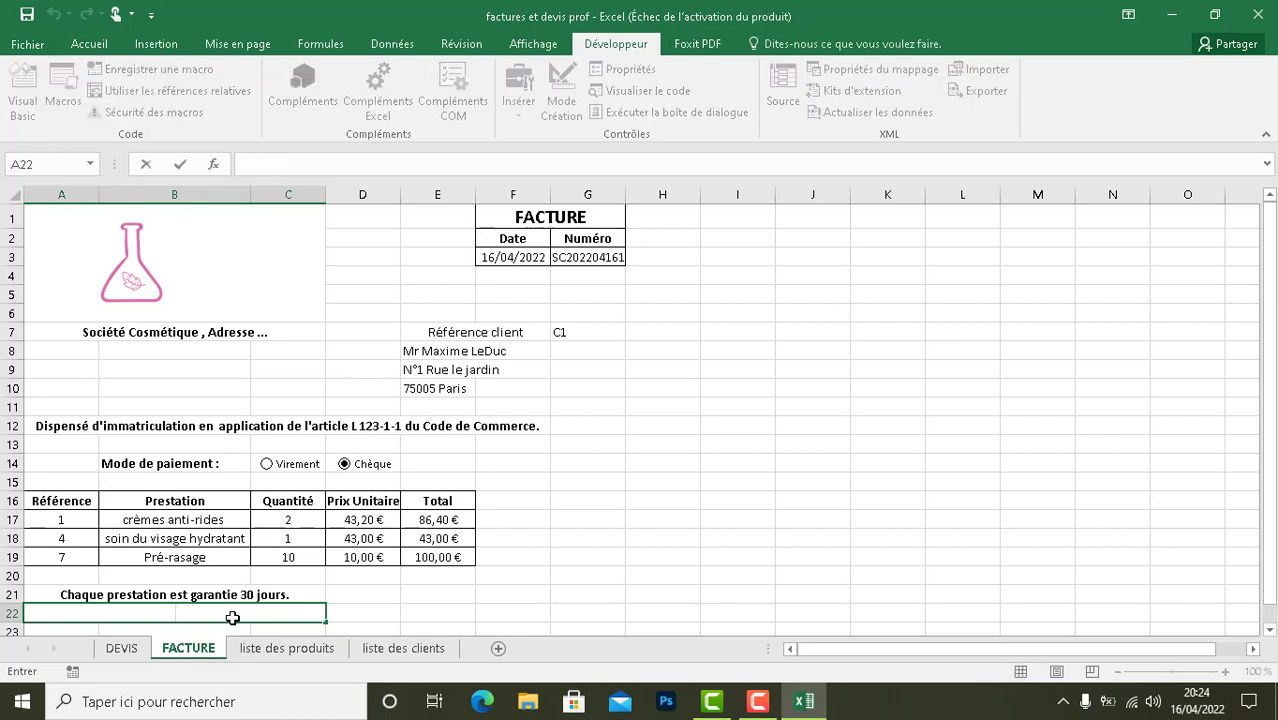
pyautogui.write("Date d'é")
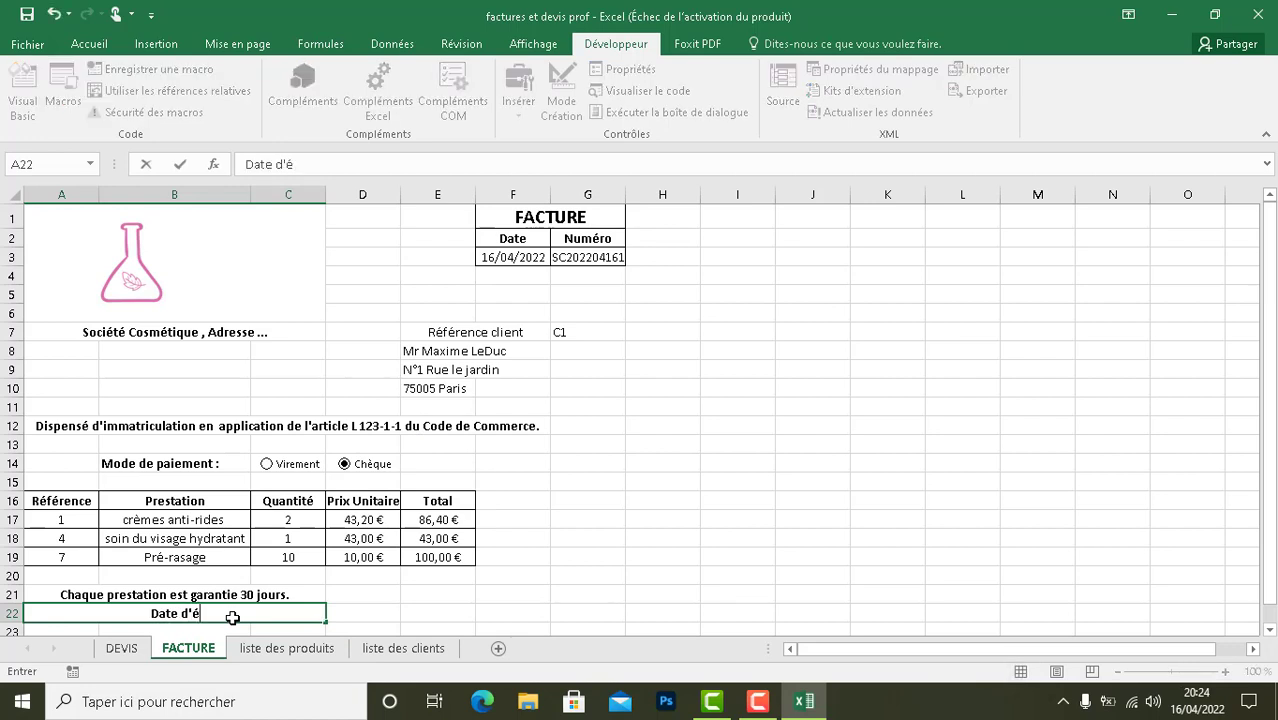
pyautogui.write('chéance')
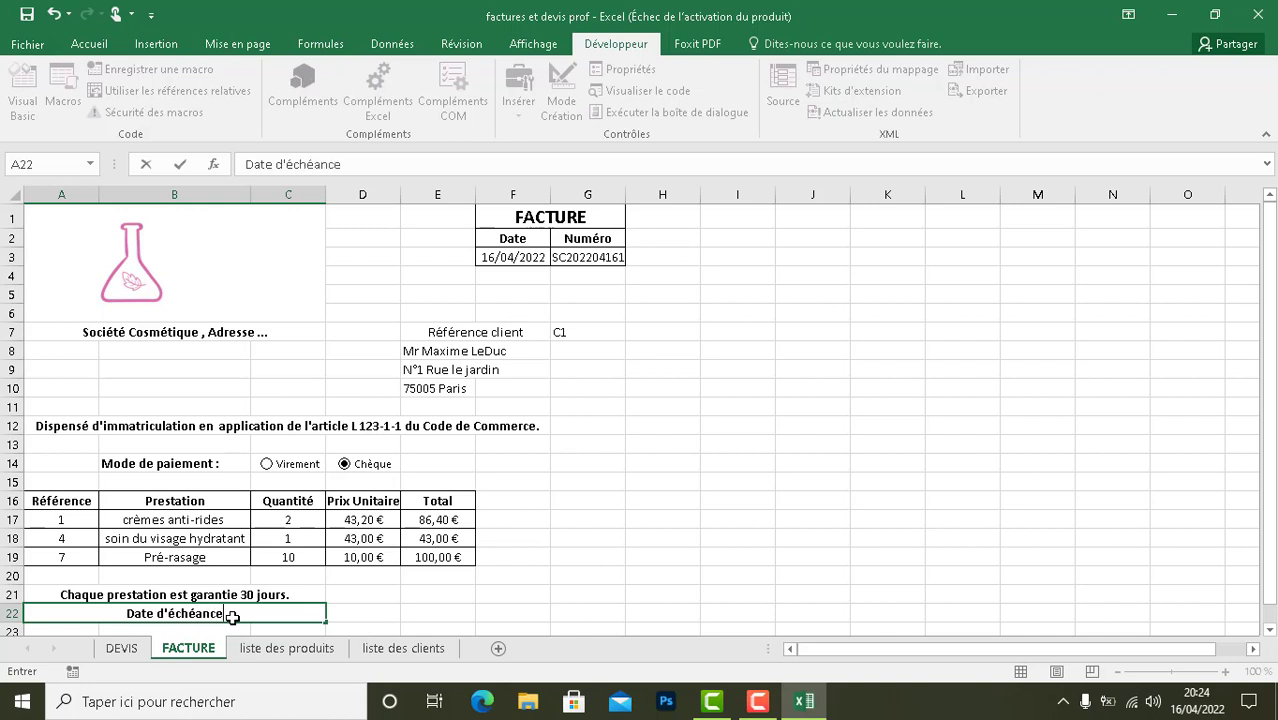
# - Enter the formula =AUJOURDHUI()+8 in cell D22 to calculate the due date beside "Date d'échéance"
pyautogui.click(346, 610)
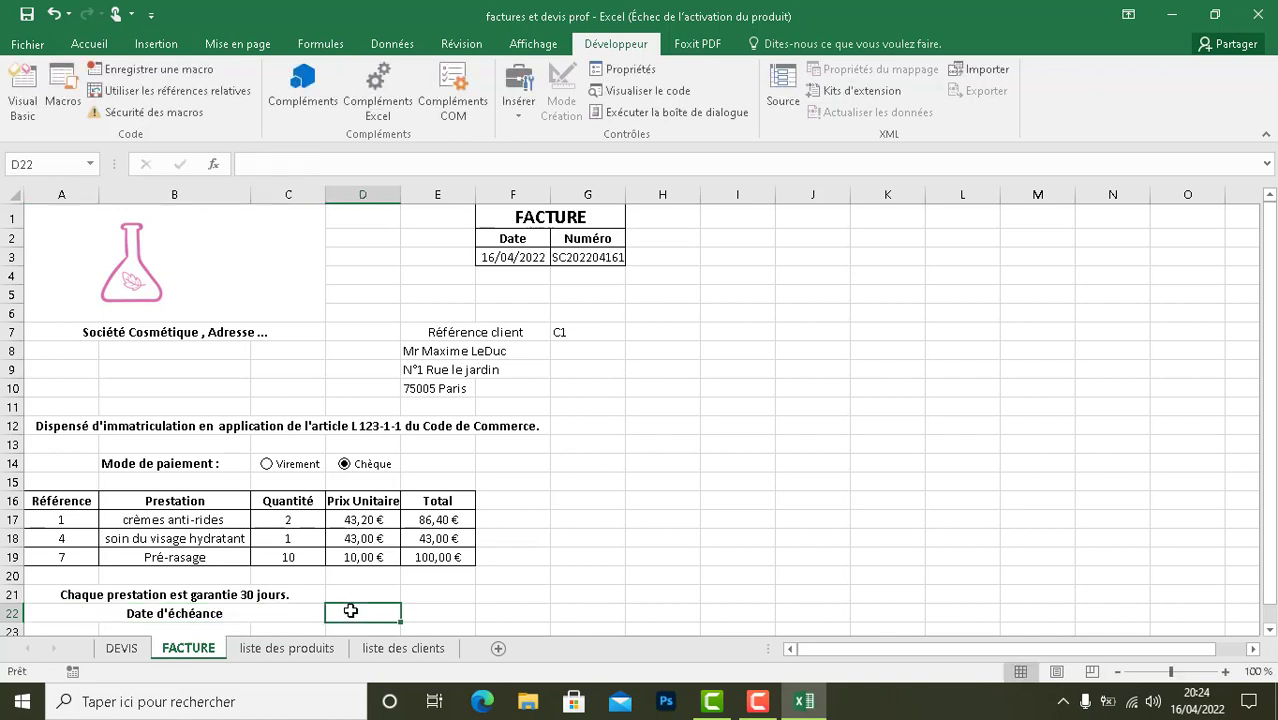
pyautogui.write('=')
pyautogui.moveTo(1272, 427); pyautogui.dragTo(1272, 478)
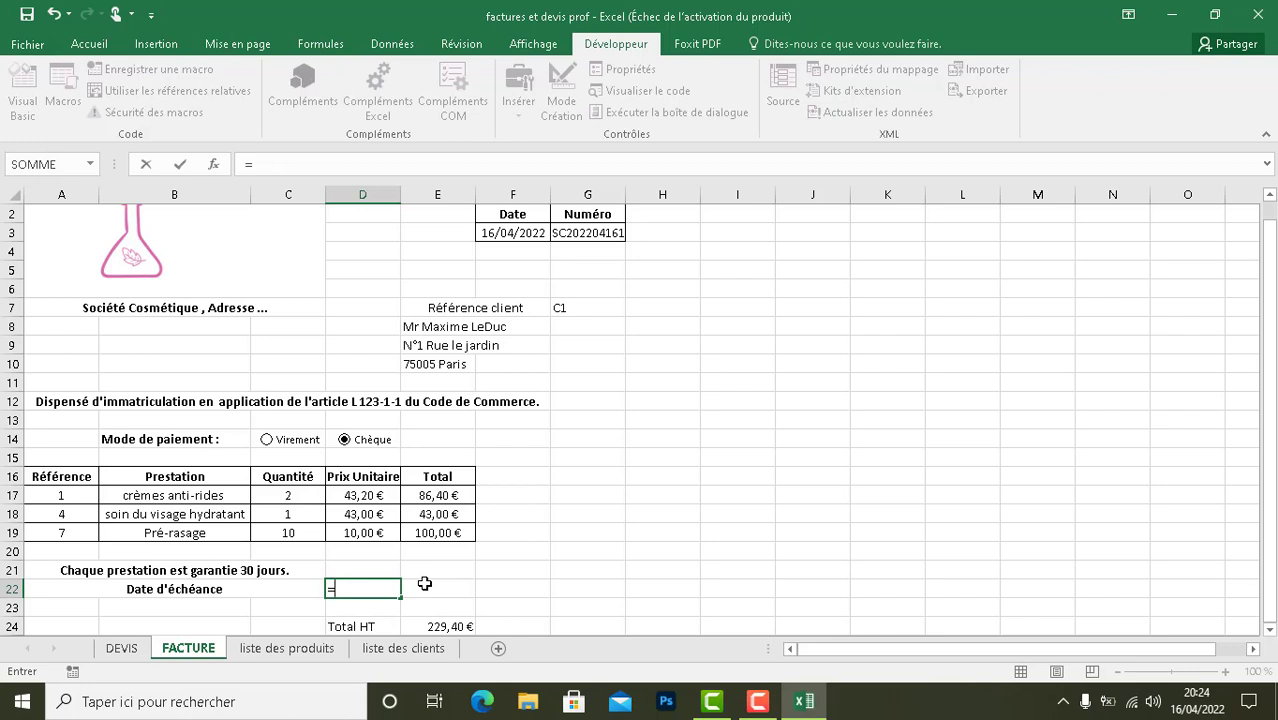
pyautogui.write('aujourd')
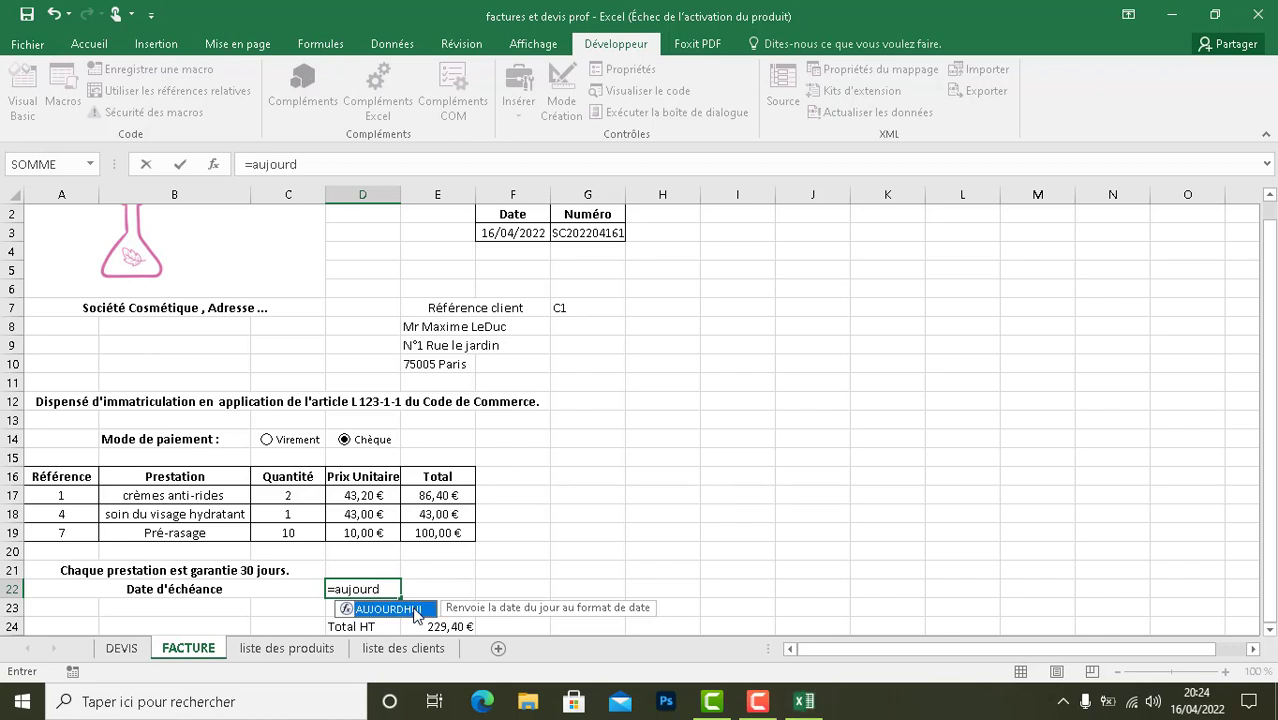
pyautogui.doubleClick(388, 609)
pyautogui.write('=AUJOURDHUI(=')
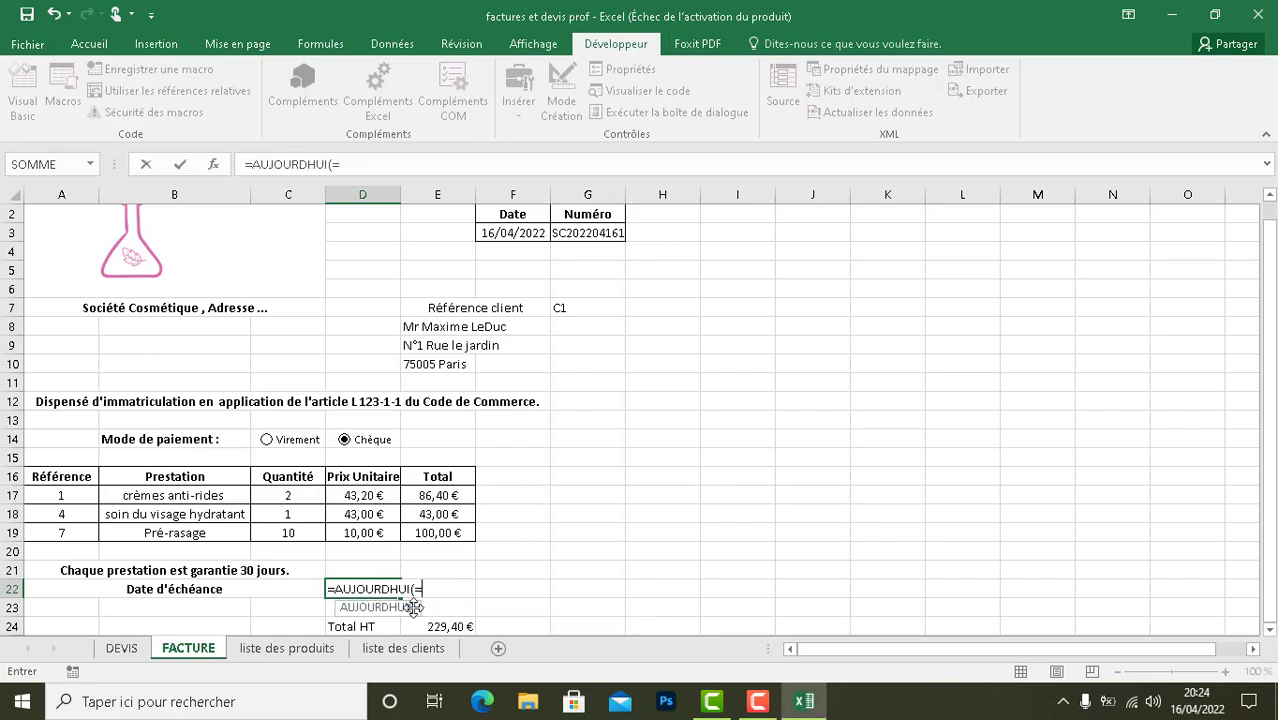
pyautogui.press('BackSpace')
pyautogui.write(')')
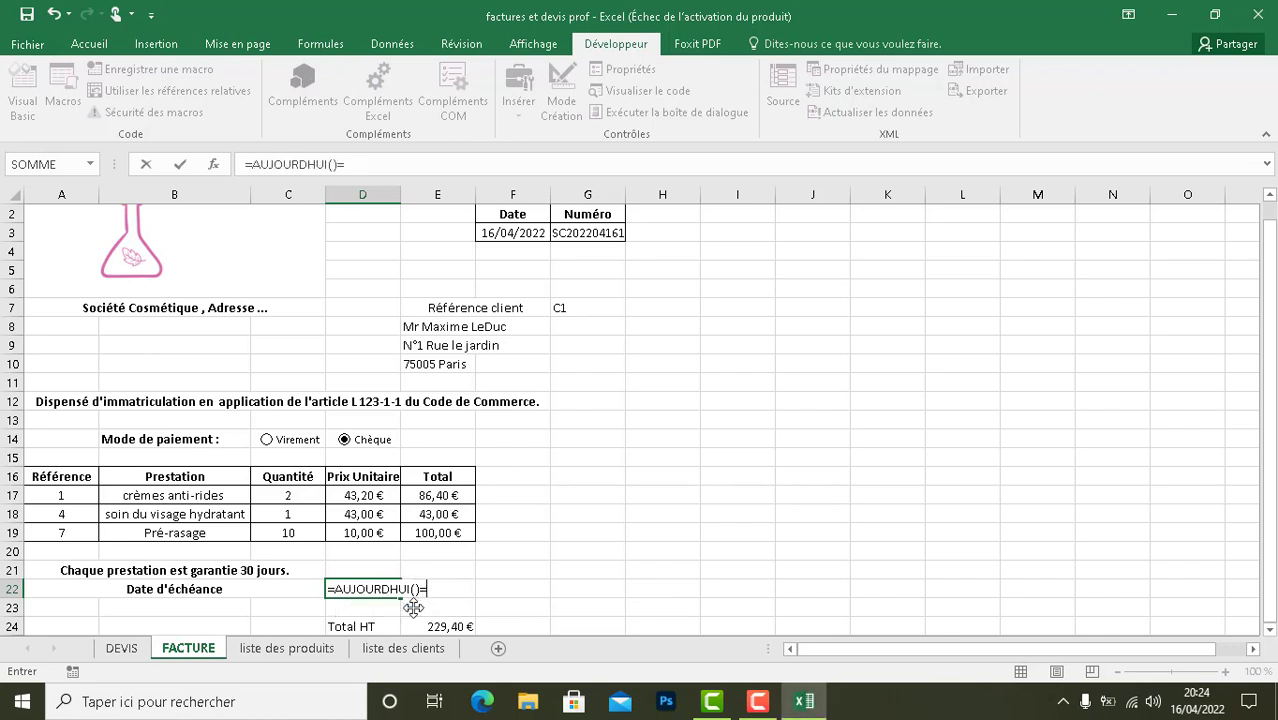
pyautogui.write('+8')
pyautogui.press('Return')
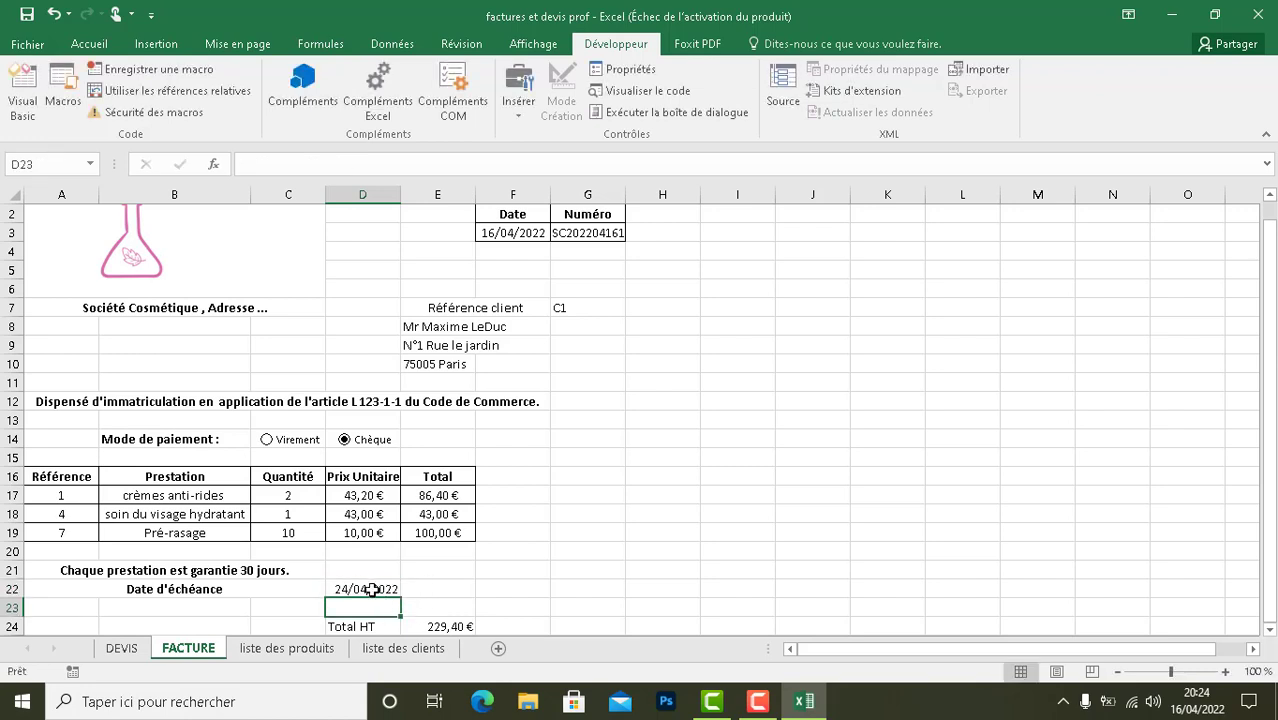
# - Enter in cell A23 the note "Au-delà de cette date votre facture sera majorée (cf. Article... des Conditions Générales de Ventes)."
pyautogui.click(425, 604)
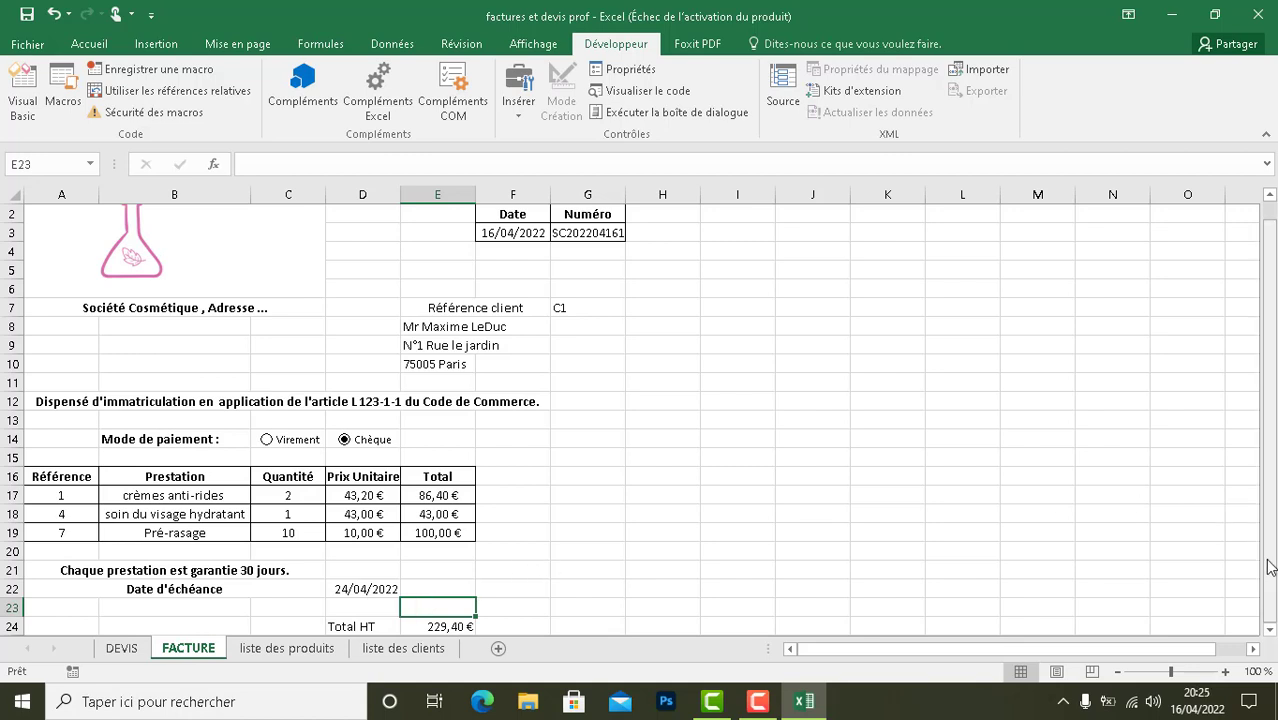
pyautogui.moveTo(80, 608); pyautogui.dragTo(360, 606)
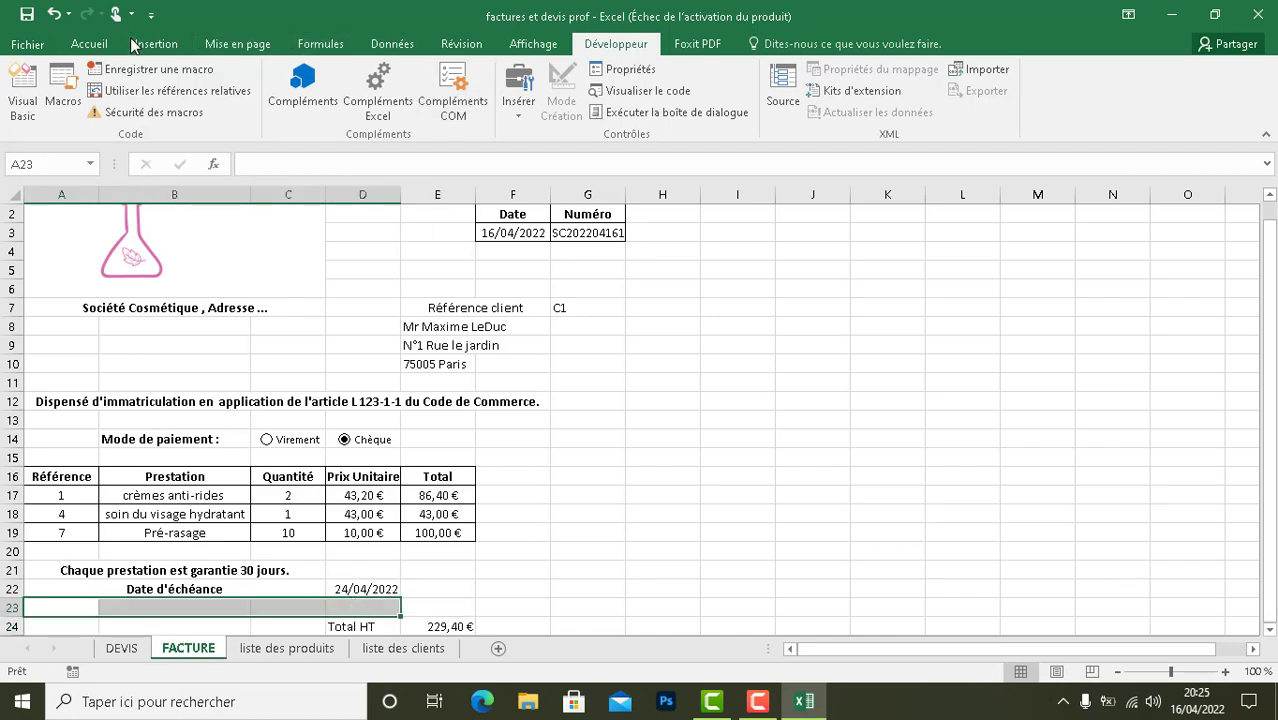
pyautogui.doubleClick(74, 607)
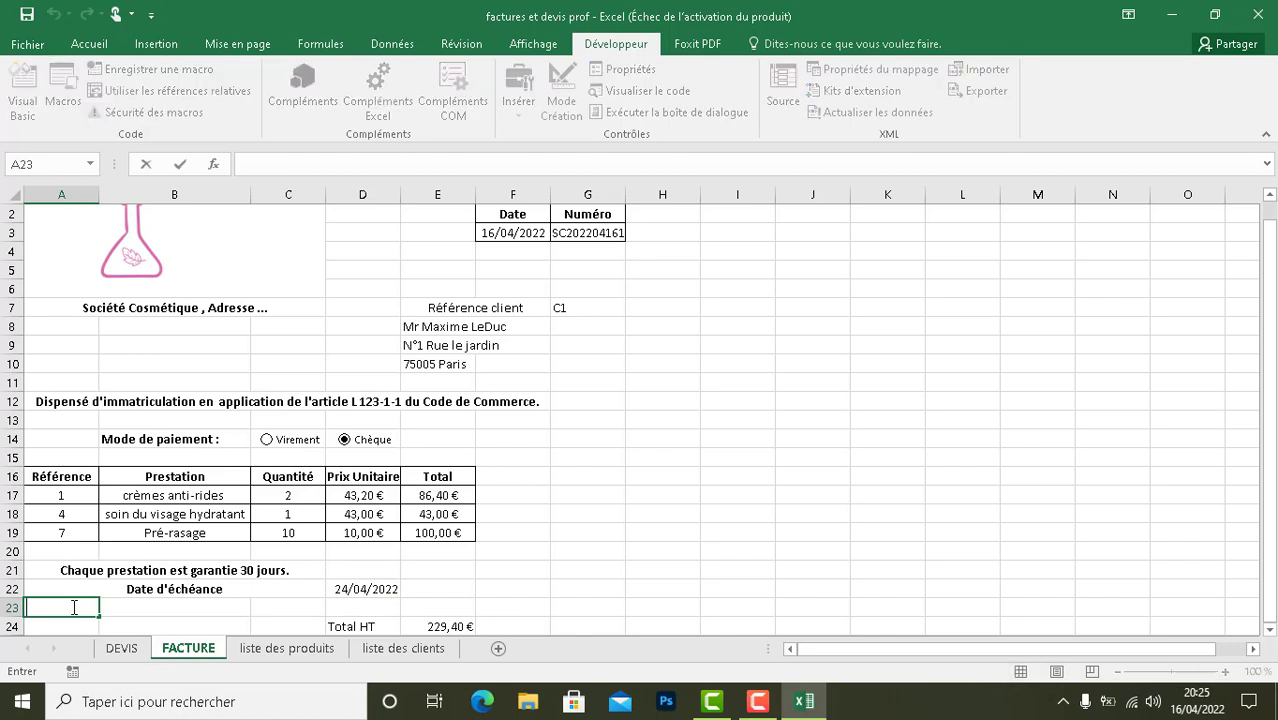
pyautogui.write('Au delà de cette da')
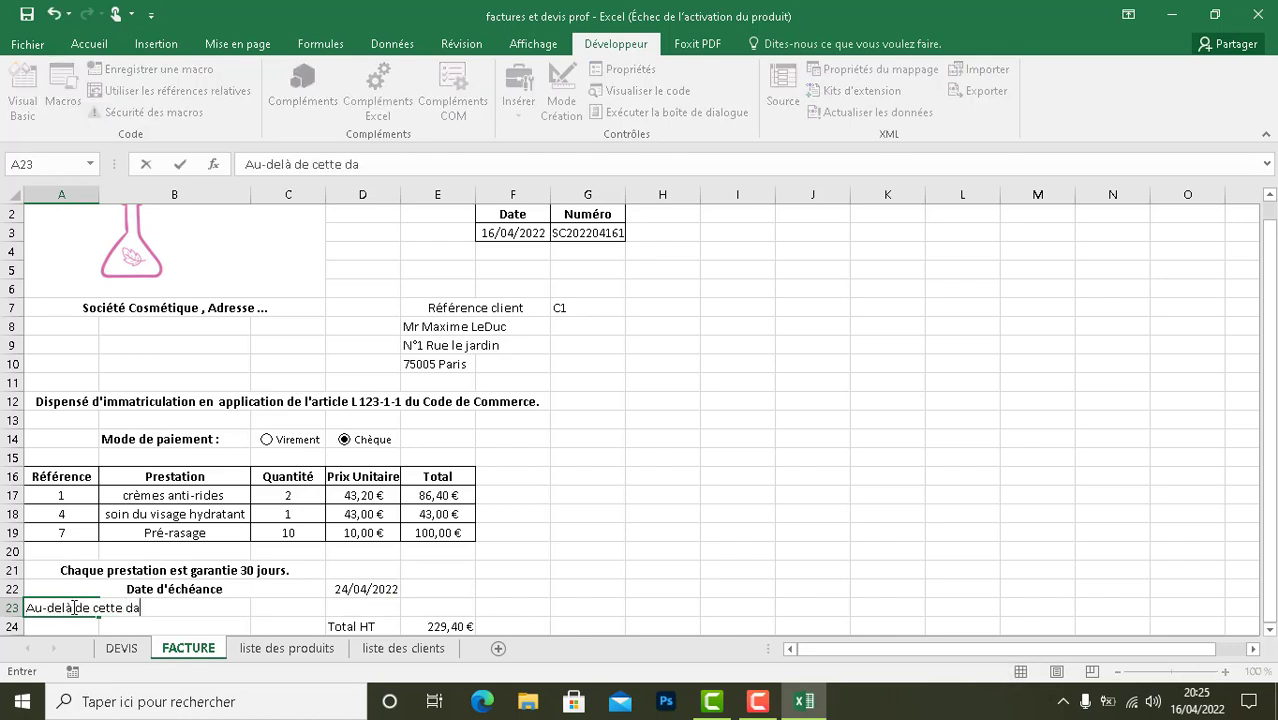
pyautogui.write('te voit')
pyautogui.press('BackSpace')
pyautogui.press('BackSpace')
pyautogui.press('BackSpace')
pyautogui.write('t')
pyautogui.press('BackSpace')
pyautogui.press('BackSpace')
pyautogui.write('otr')
pyautogui.press('BackSpace')
pyautogui.press('BackSpace')
pyautogui.press('BackSpace')
pyautogui.write('votre facture ')
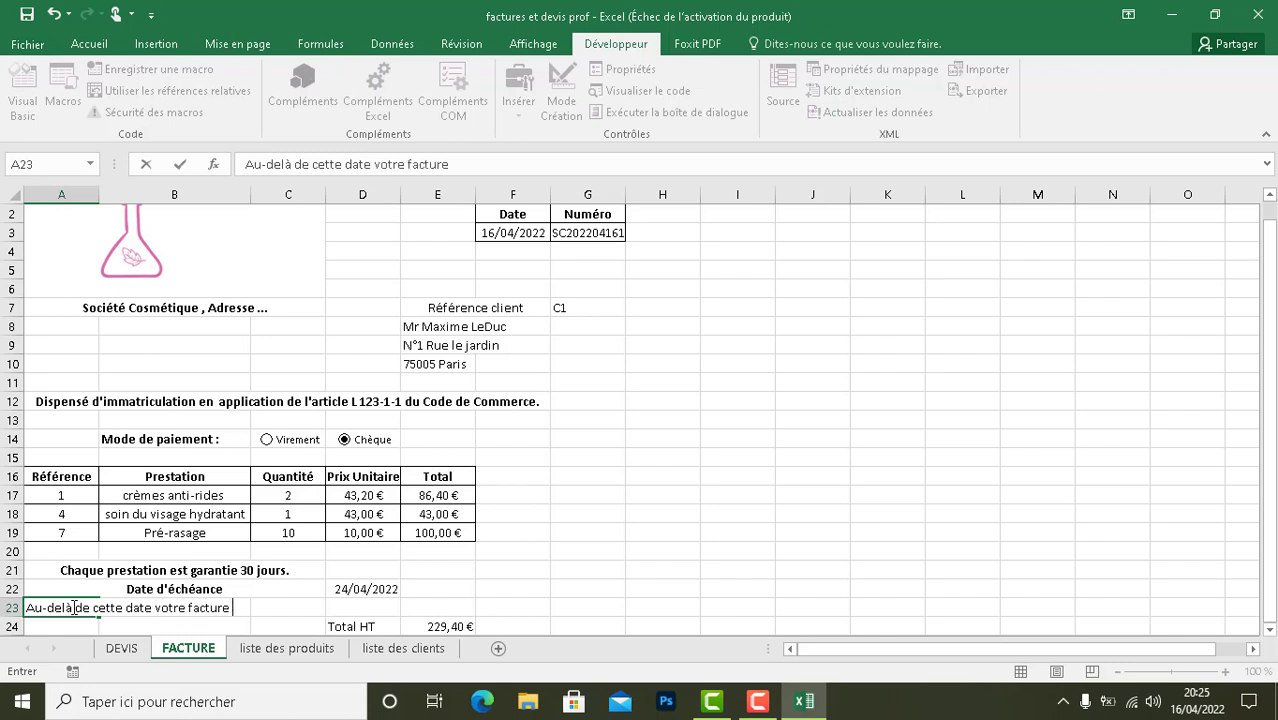
pyautogui.write('sera majorée')
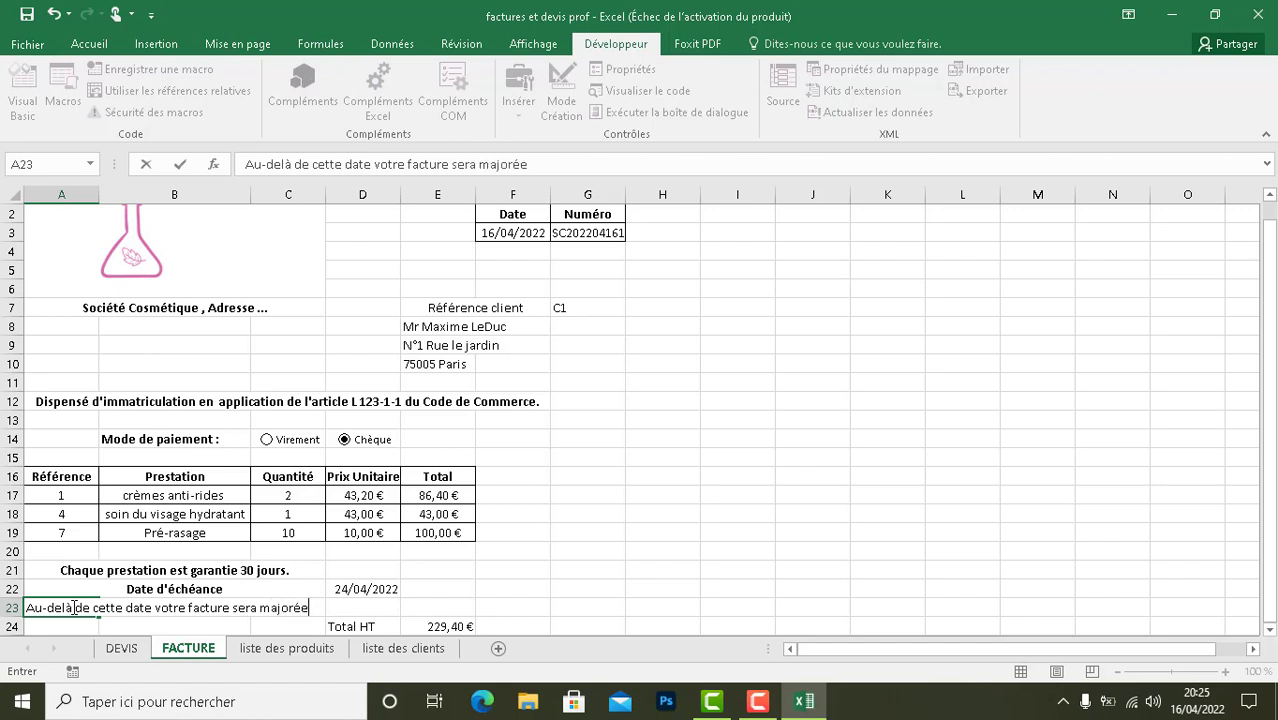
pyautogui.write(' (cf. Article')
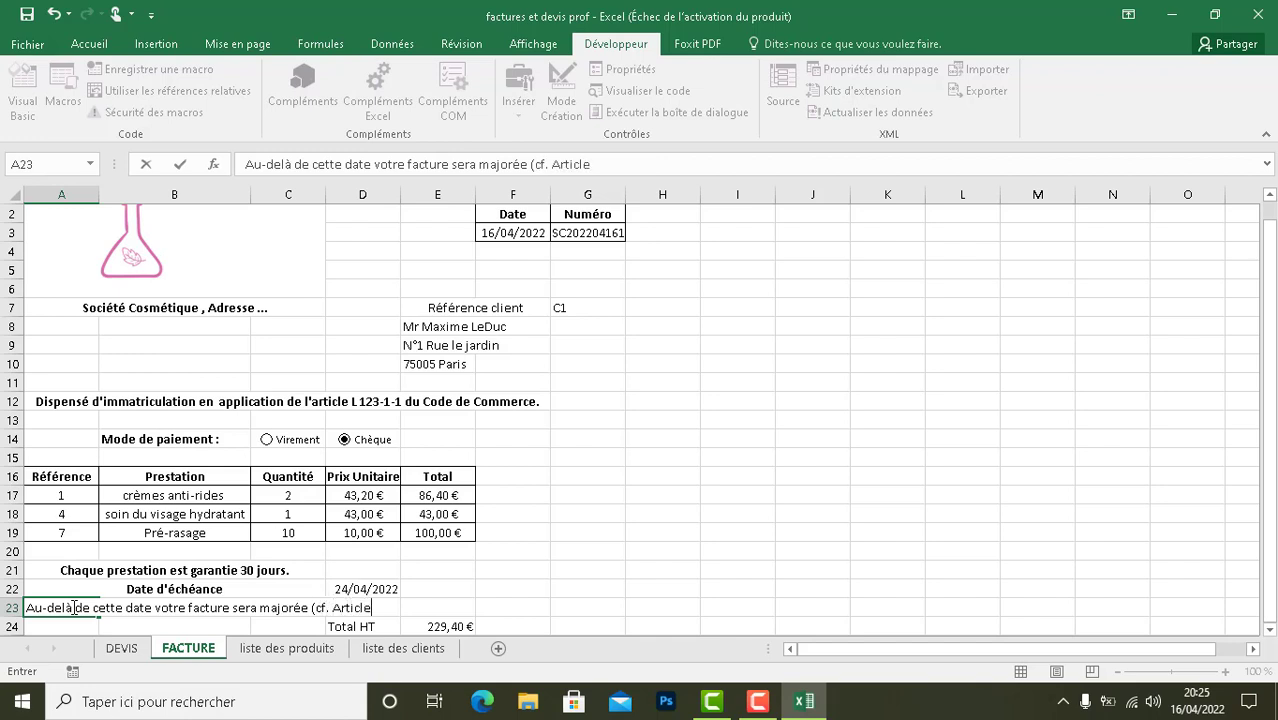
pyautogui.write('... des Condiot')
pyautogui.press('BackSpace')
pyautogui.press('BackSpace')
pyautogui.press('BackSpace')
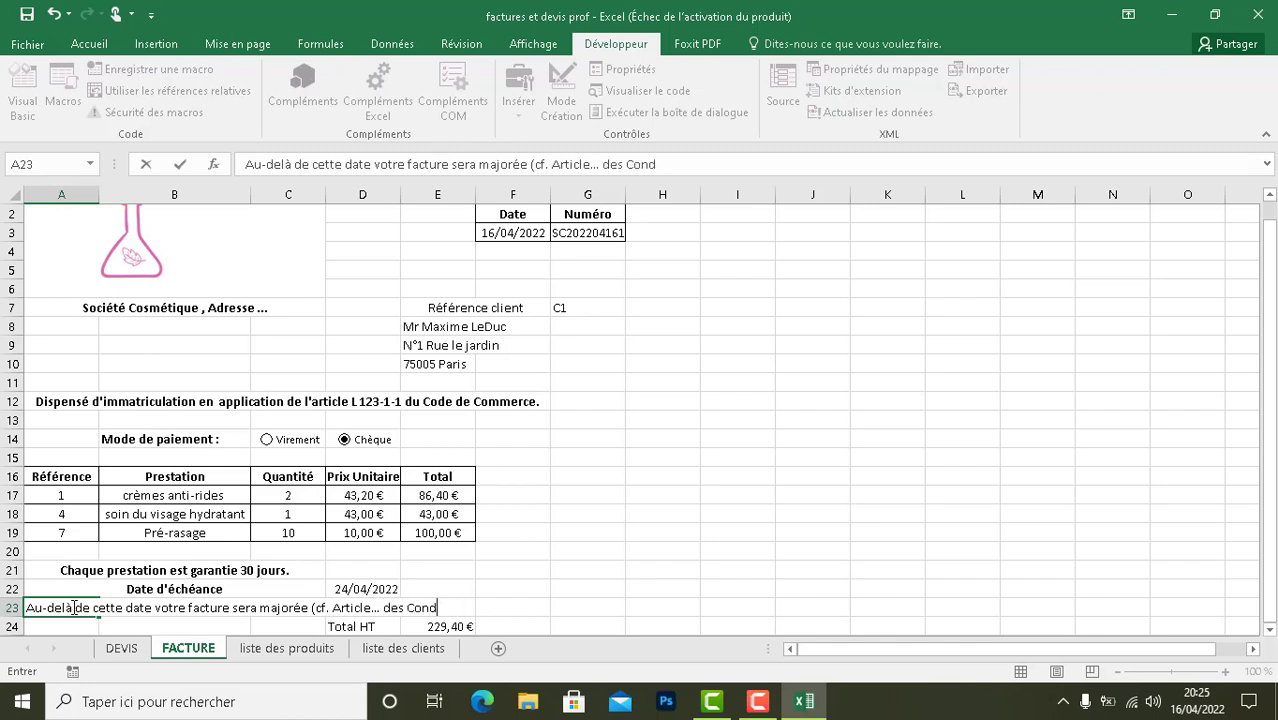
pyautogui.write('itions Généra')
pyautogui.press('BackSpace')
pyautogui.press('BackSpace')
pyautogui.press('BackSpace')
pyautogui.press('BackSpace')
pyautogui.press('BackSpace')
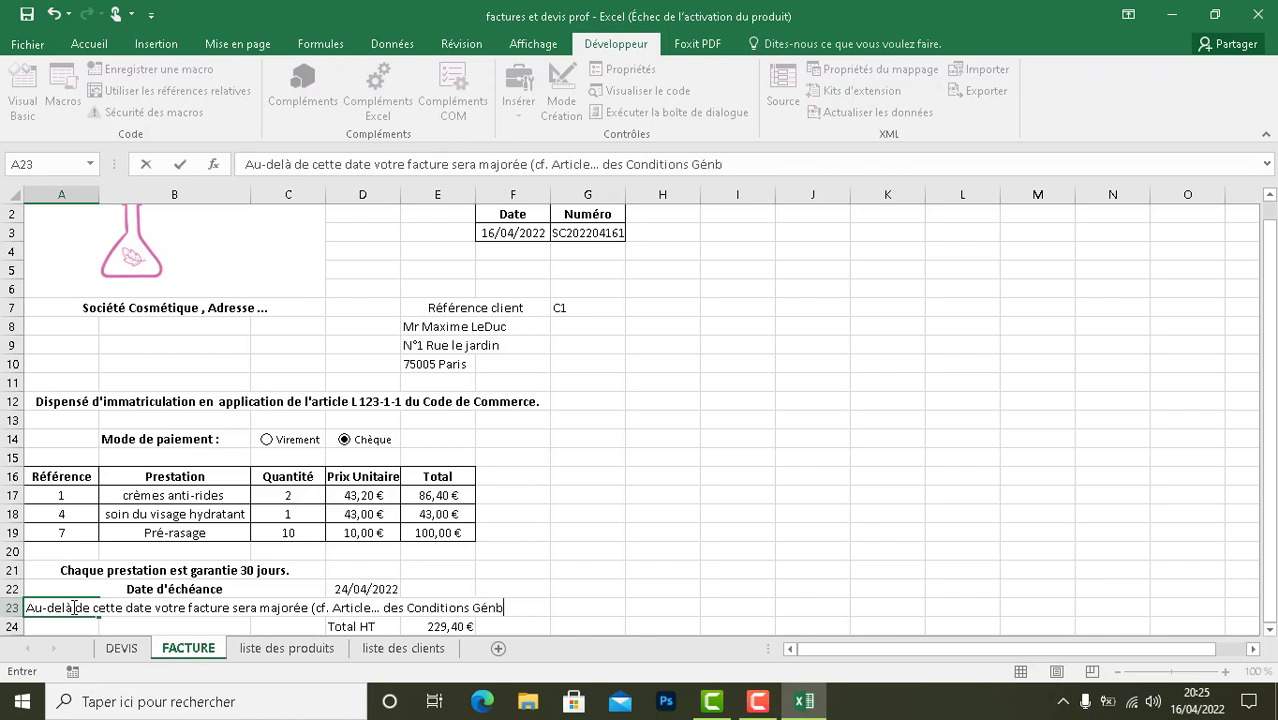
pyautogui.write('énéra')
pyautogui.press('BackSpace')
pyautogui.press('BackSpace')
pyautogui.press('BackSpace')
pyautogui.write('nérales de Ventes).')
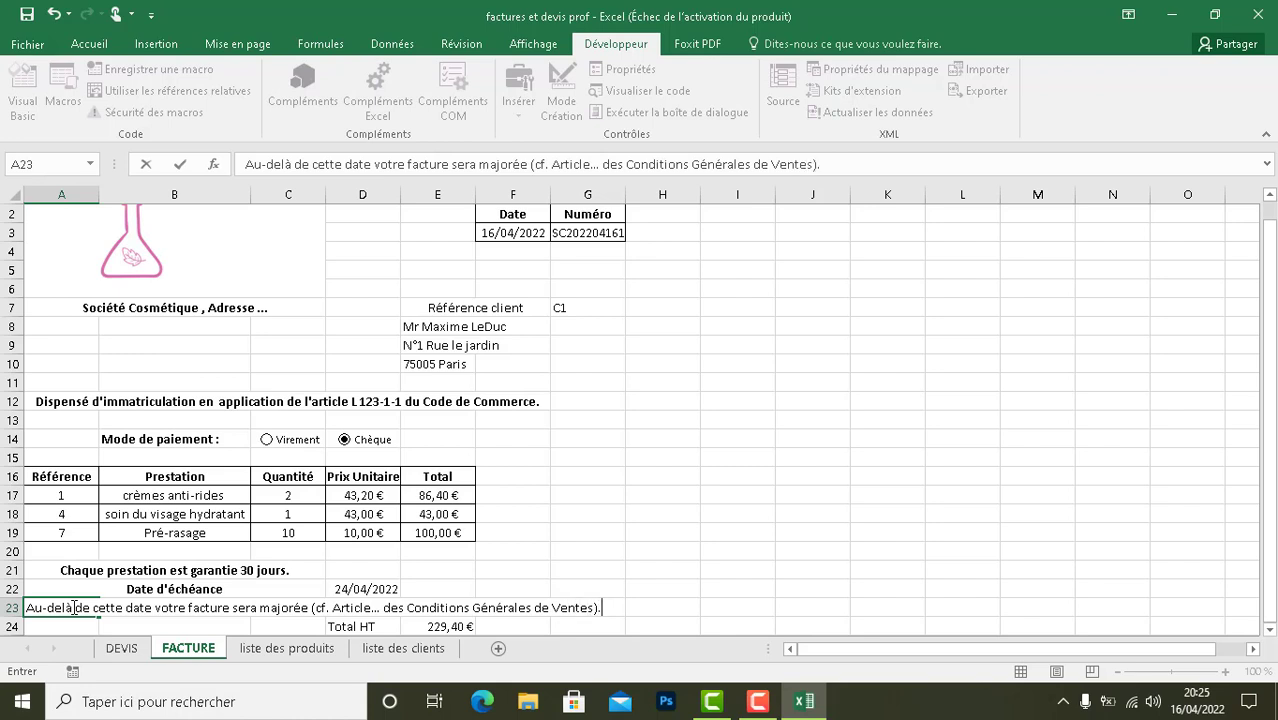
pyautogui.click(582, 549)
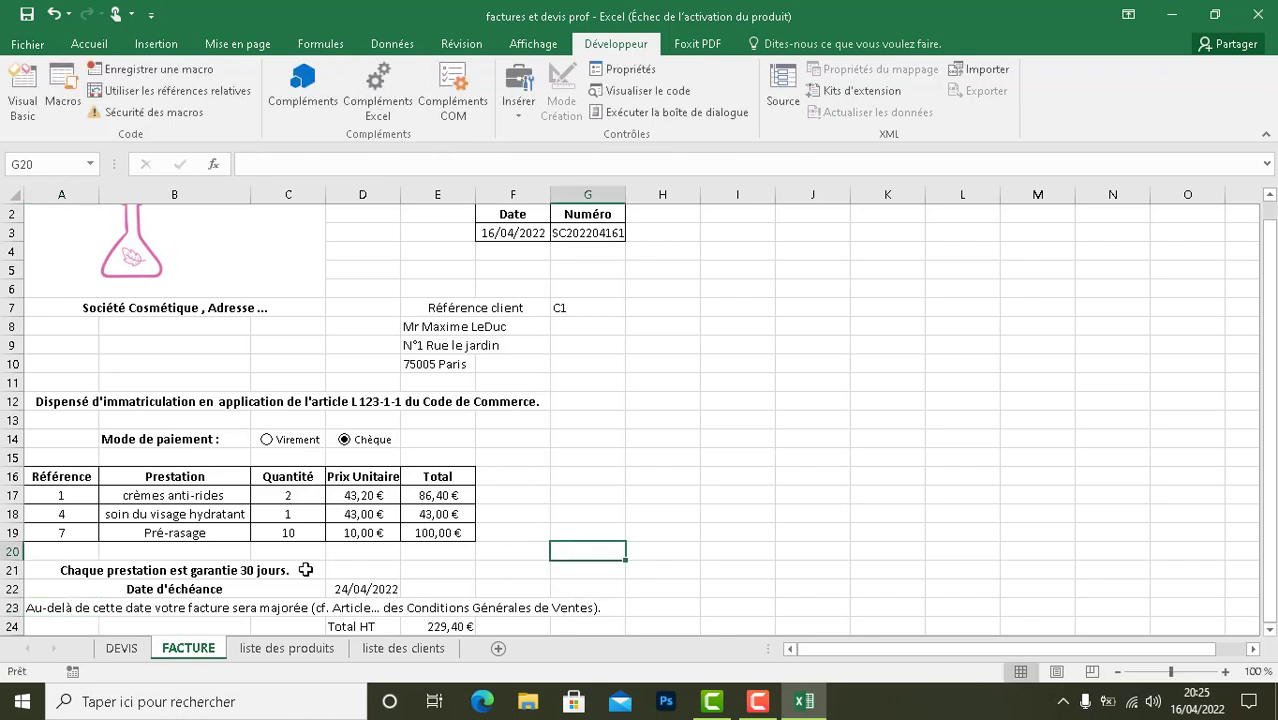
# - Undo the entry of the late-payment note in cell A23 and restore it
pyautogui.click(136, 608)
pyautogui.click(70, 609)
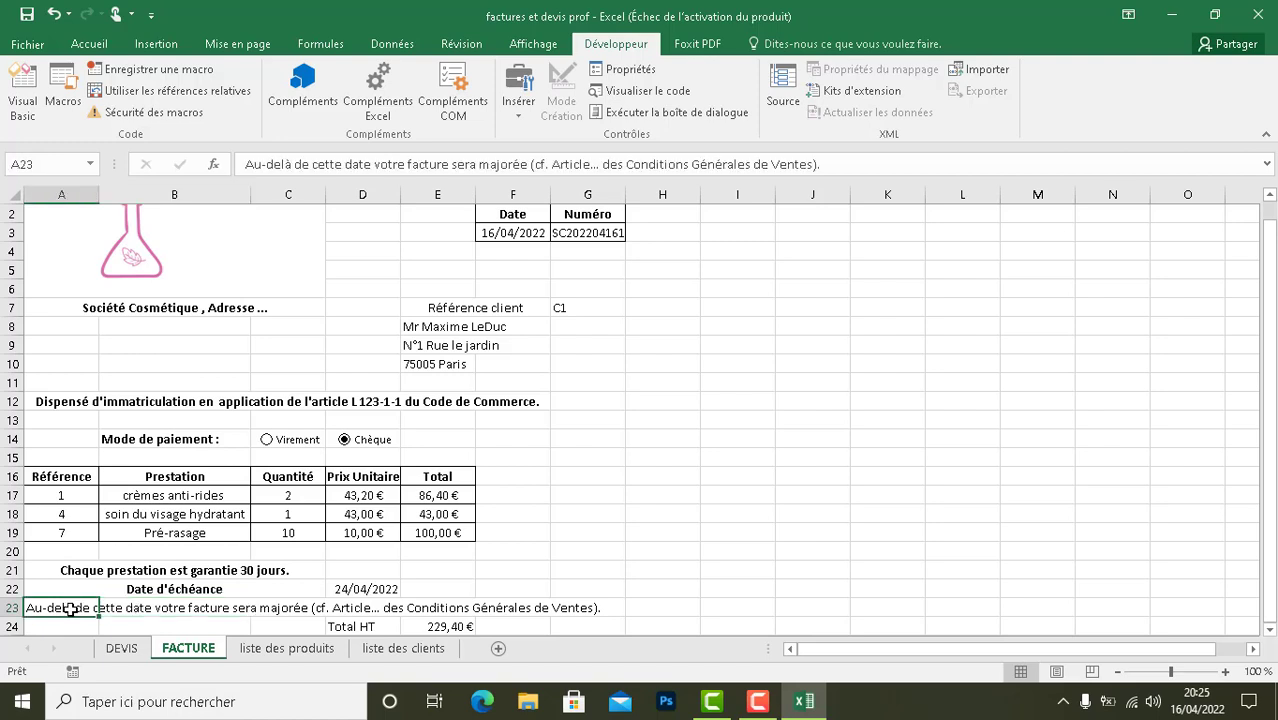
pyautogui.hotkey('ctrl', 'z')
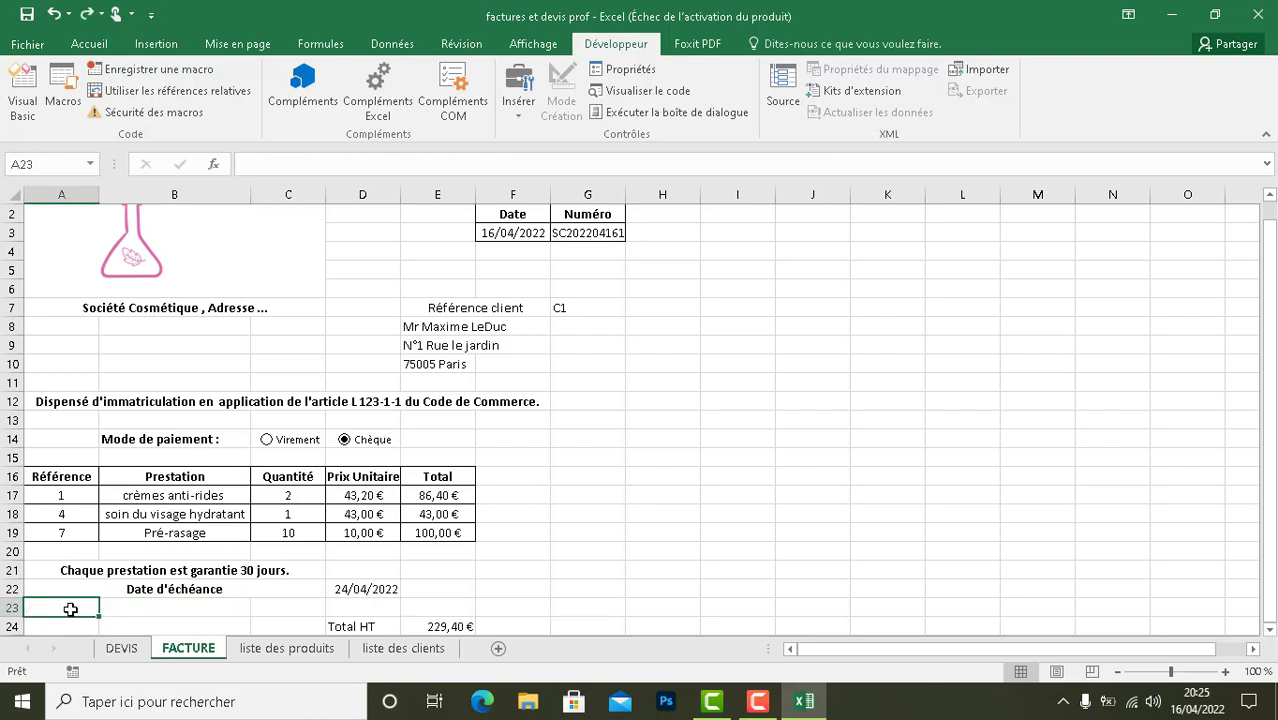
pyautogui.click(87, 14)
pyautogui.click(827, 381)
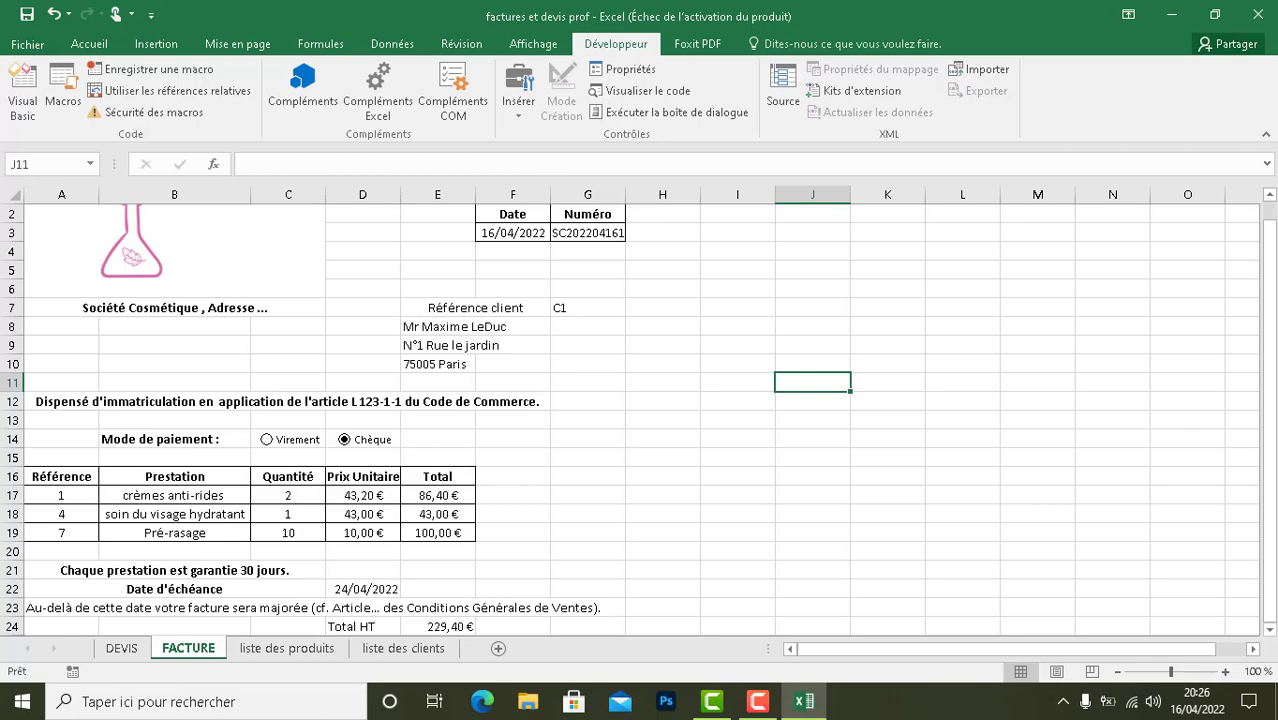
pyautogui.moveTo(1272, 305); pyautogui.dragTo(1270, 240)
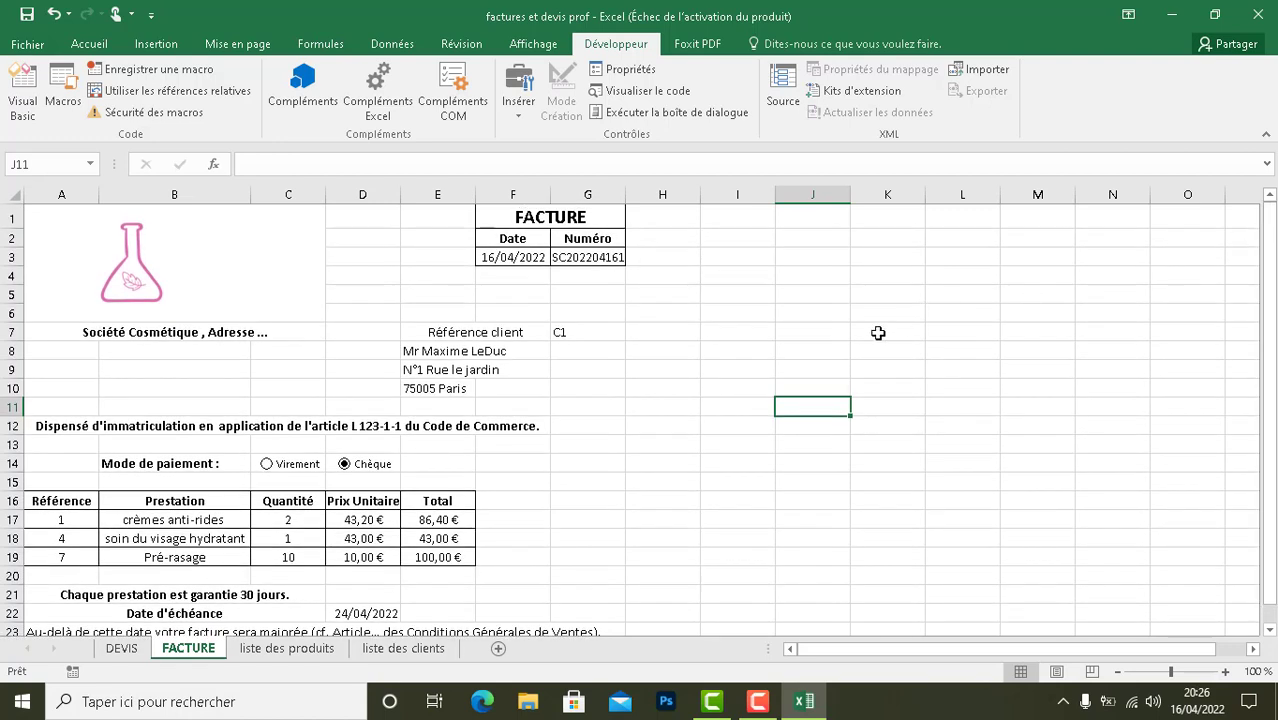